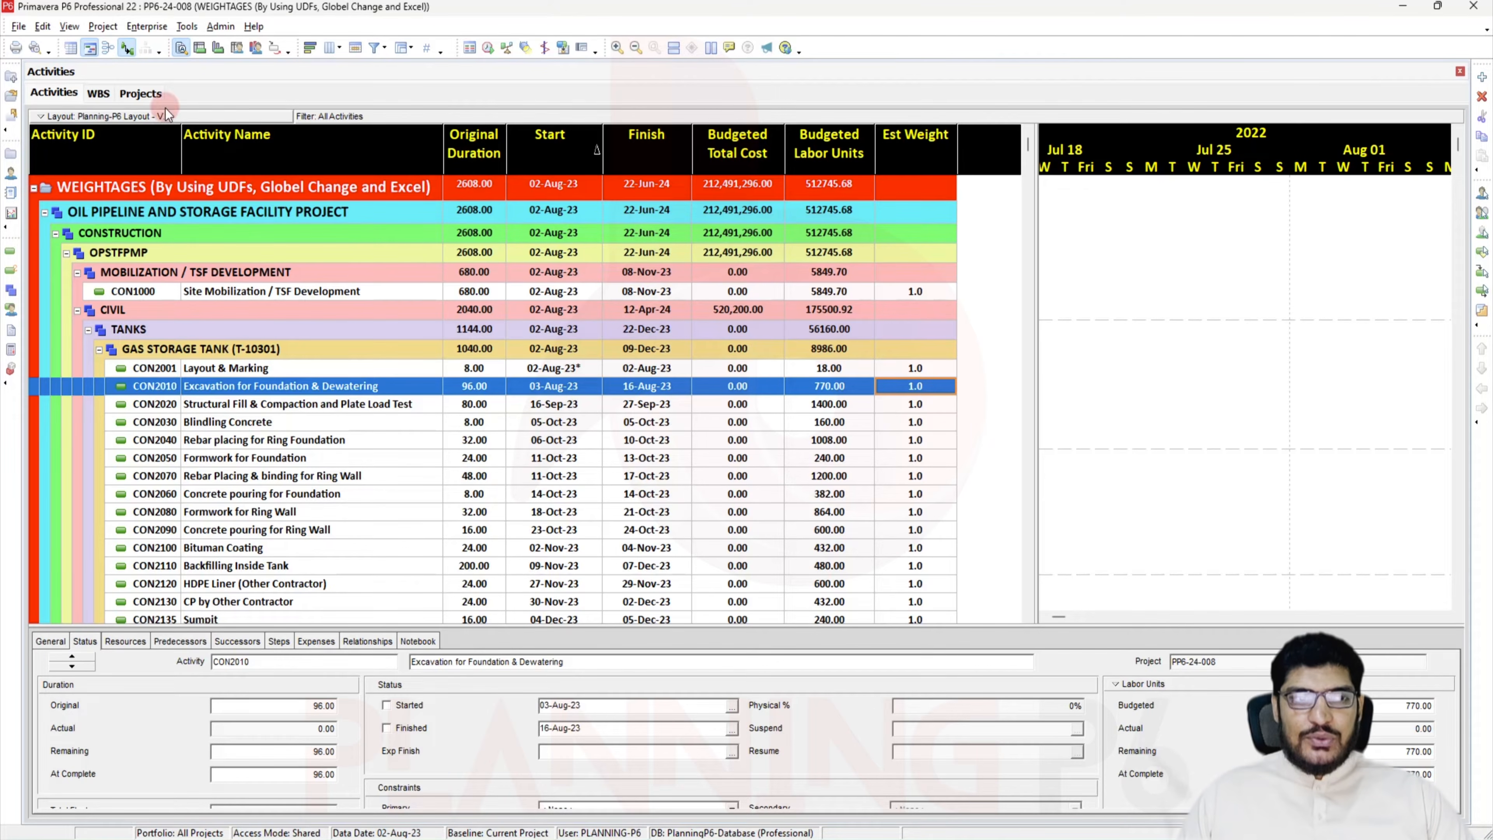
Check the user preferences, and examine the budgeted cost, labor units and Est Weight values across the tank activities
click(37, 30)
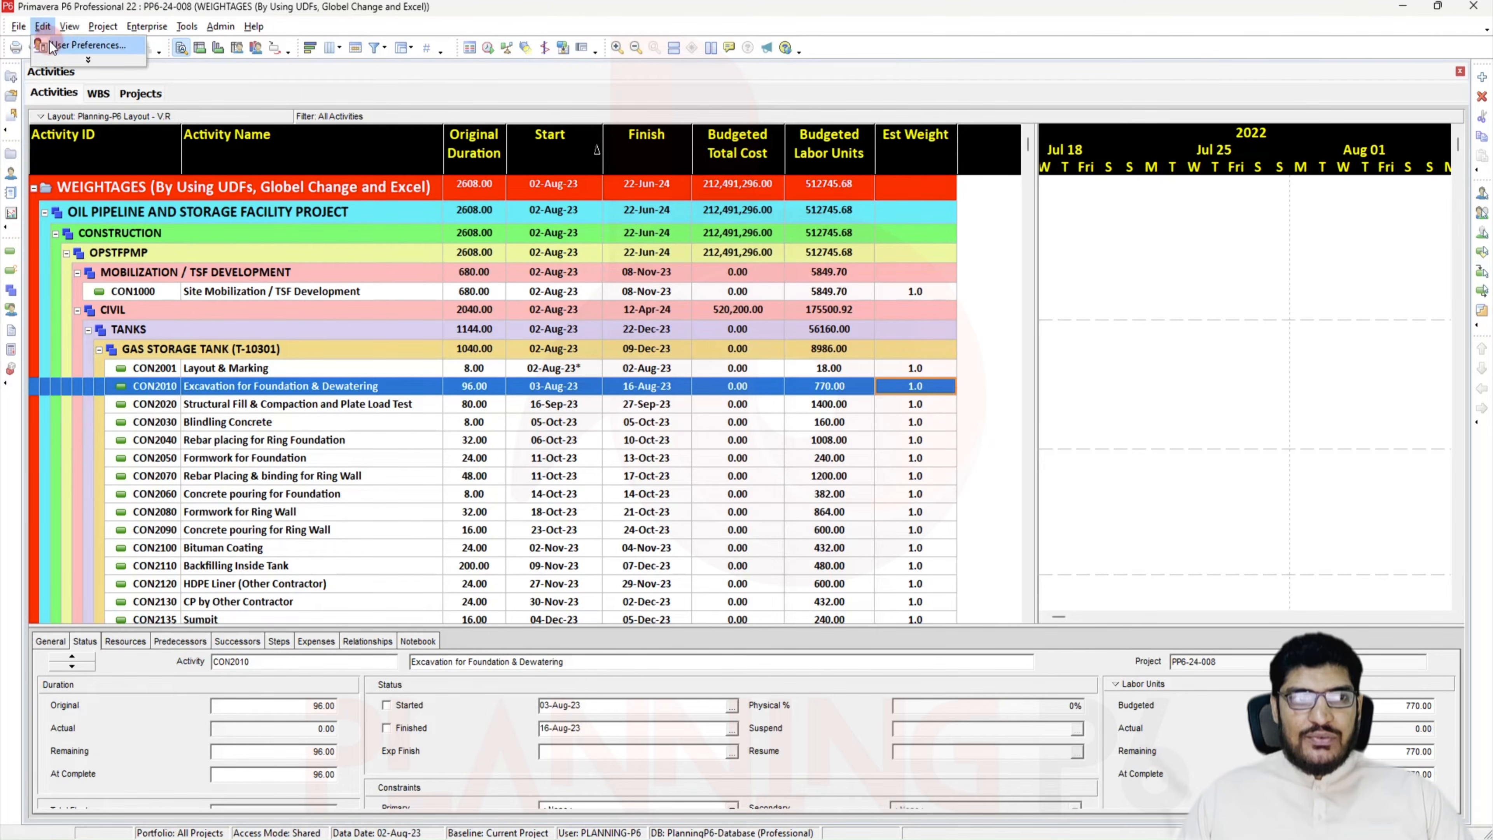
click(48, 42)
click(598, 219)
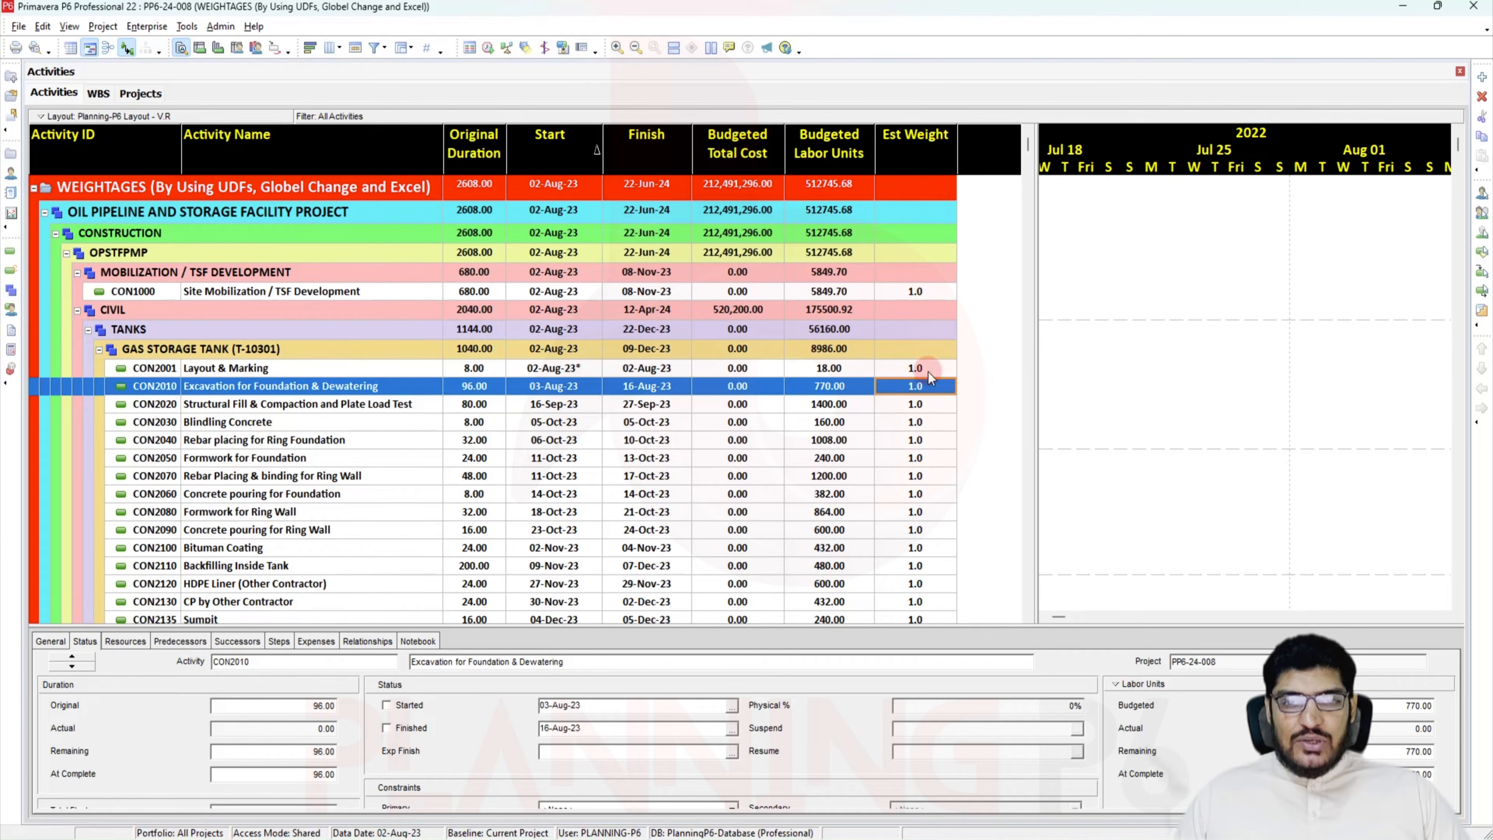
scroll(908, 395, down, 1)
scroll(908, 397, down, 15)
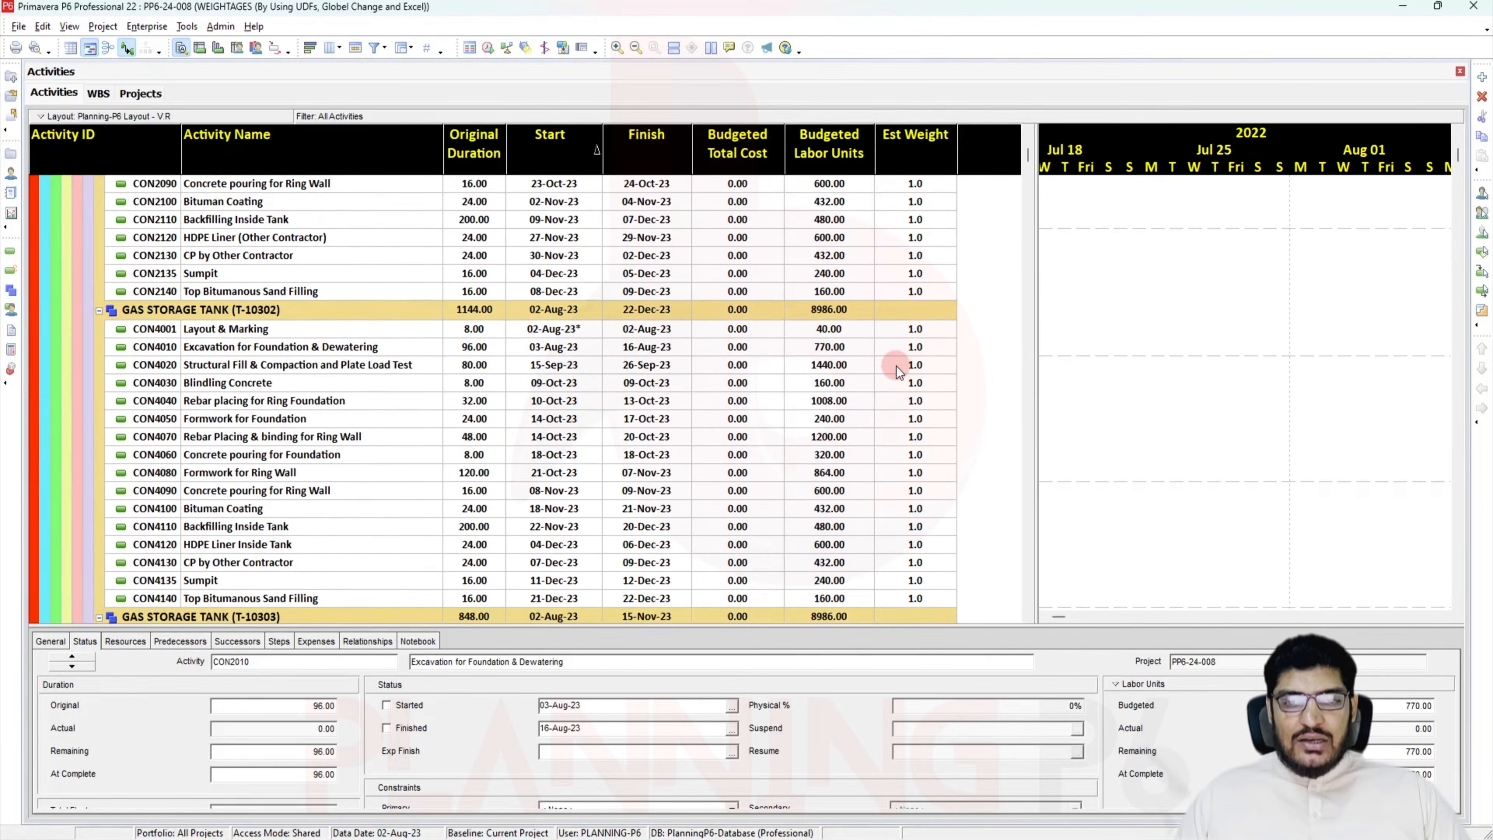
scroll(896, 361, down, 4)
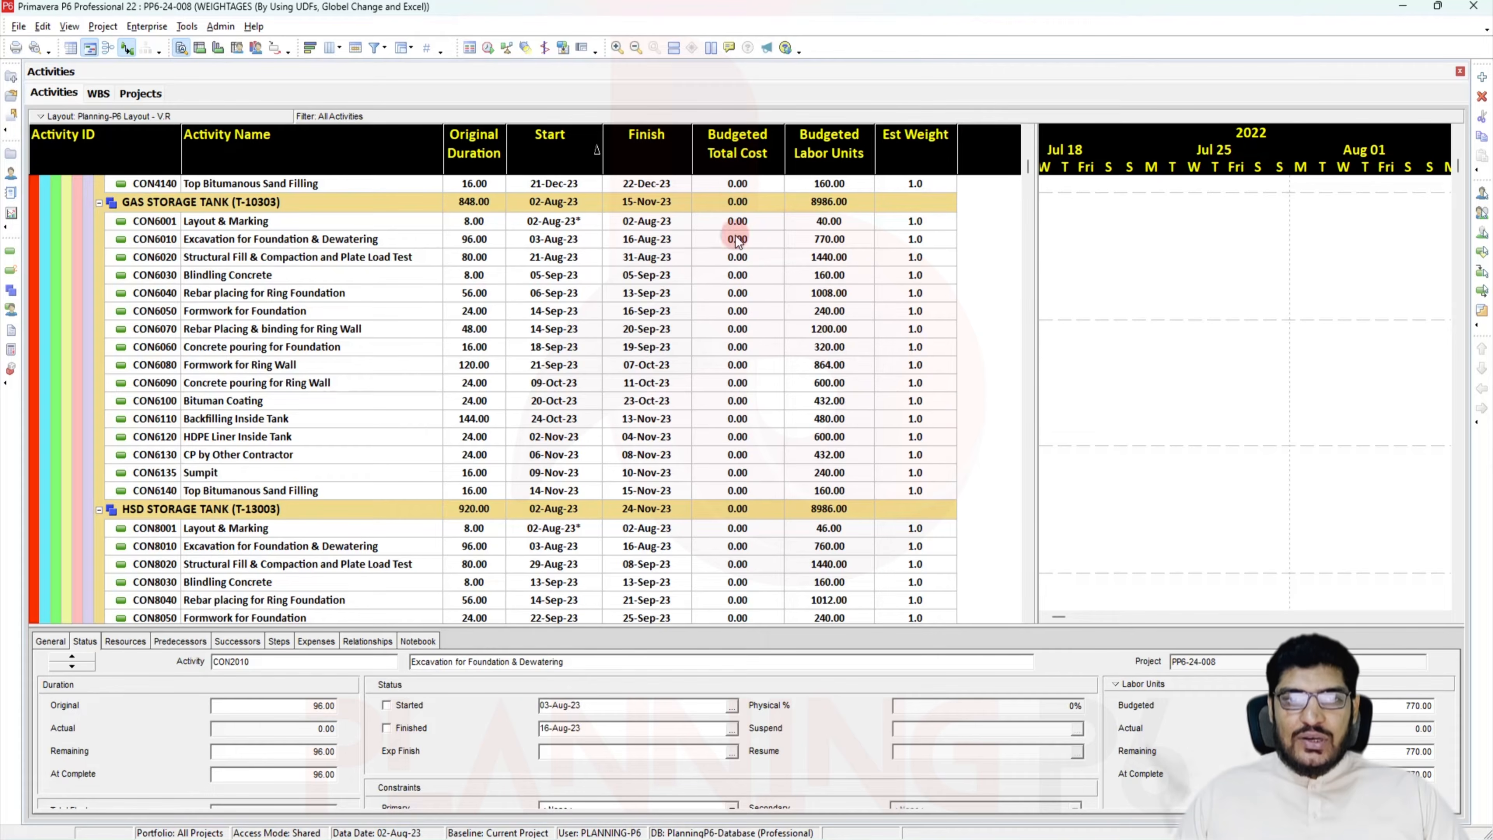
scroll(751, 277, up, 8)
scroll(760, 266, up, 4)
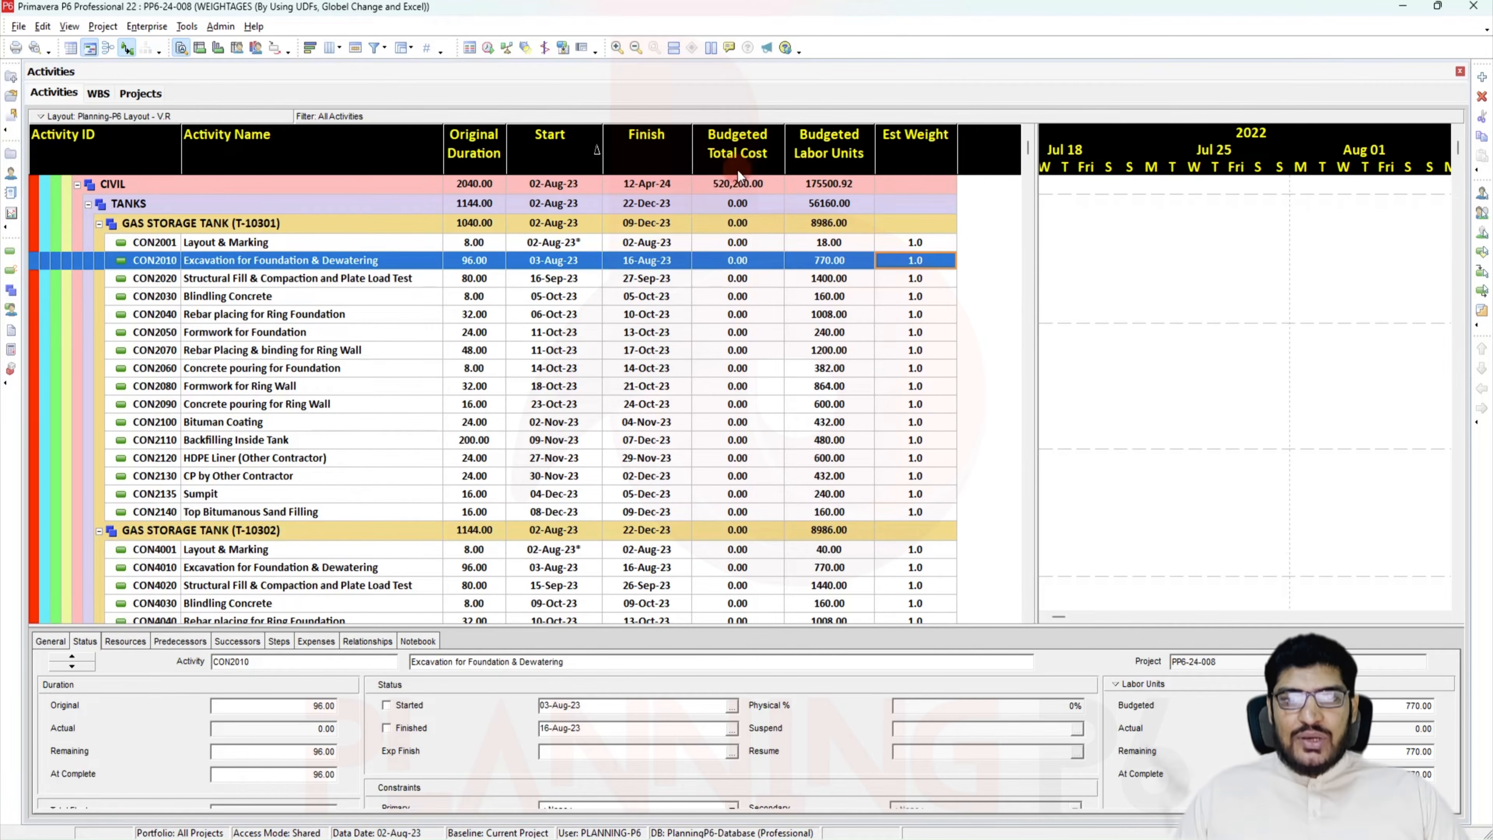
scroll(761, 179, up, 2)
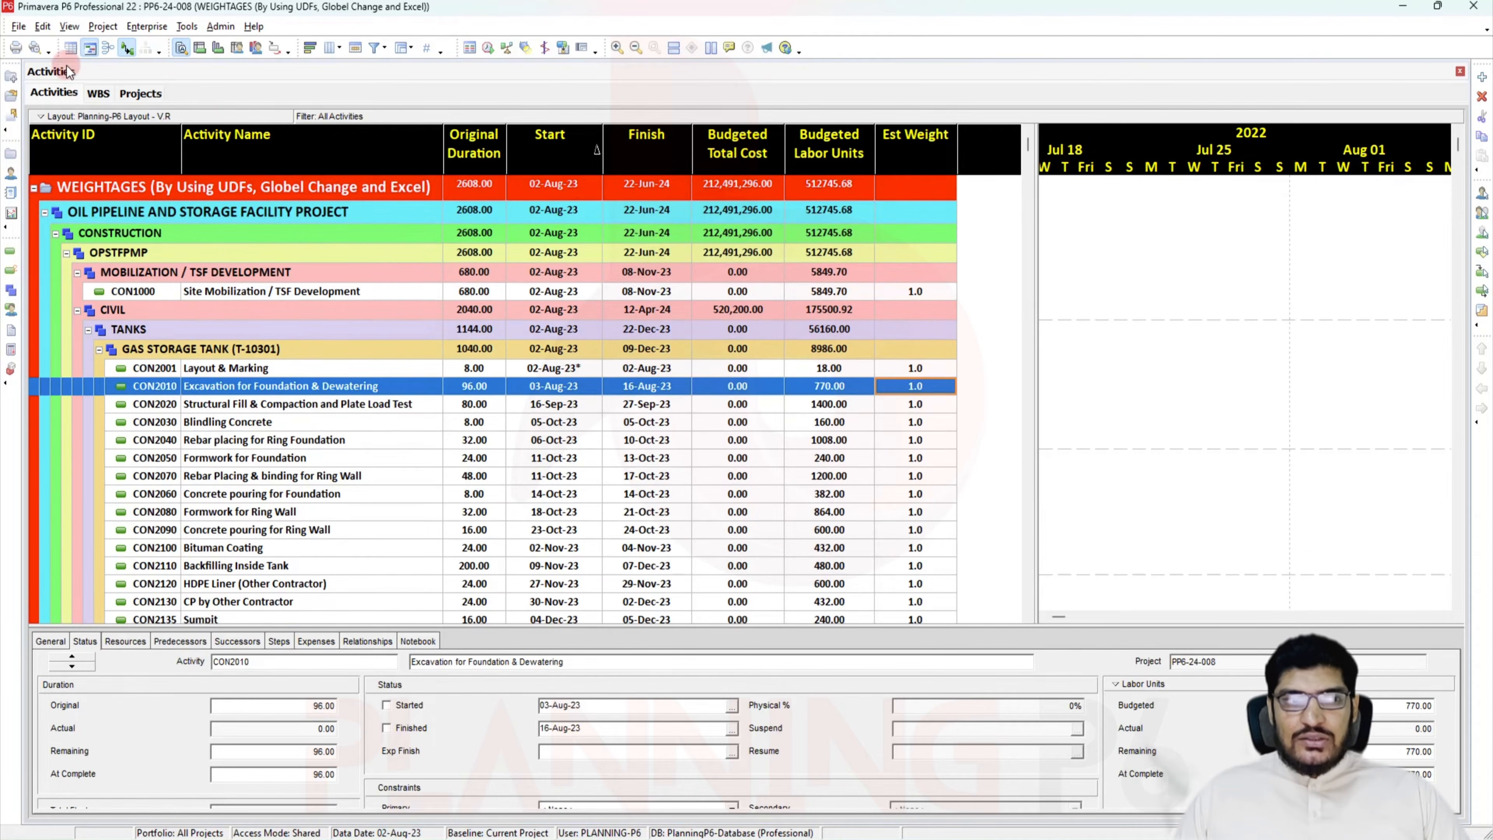
Examine the Time Units settings in the user preferences and the Est Weight column of the WBS view
click(42, 27)
click(61, 52)
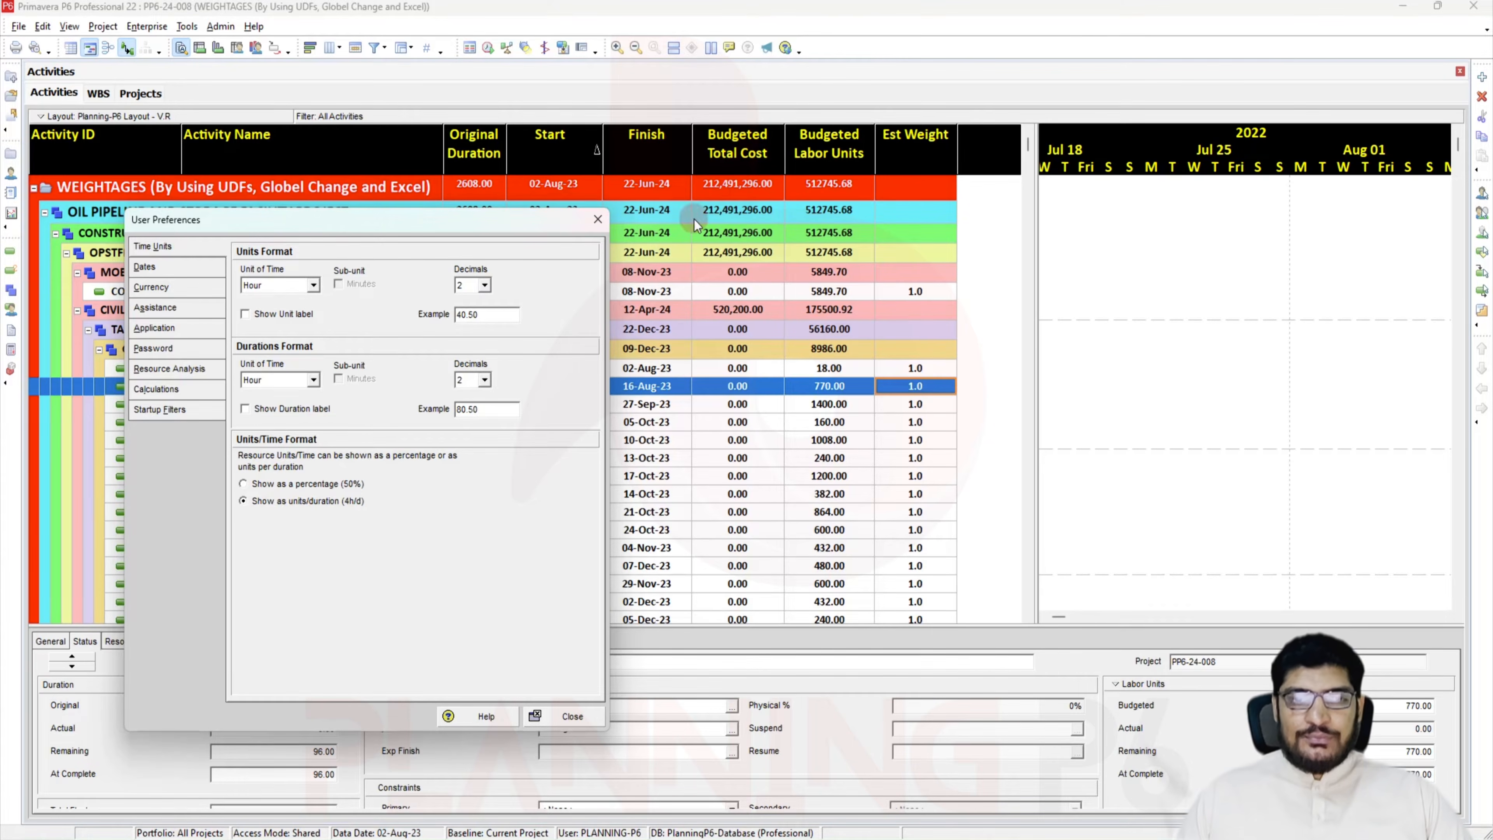
click(592, 227)
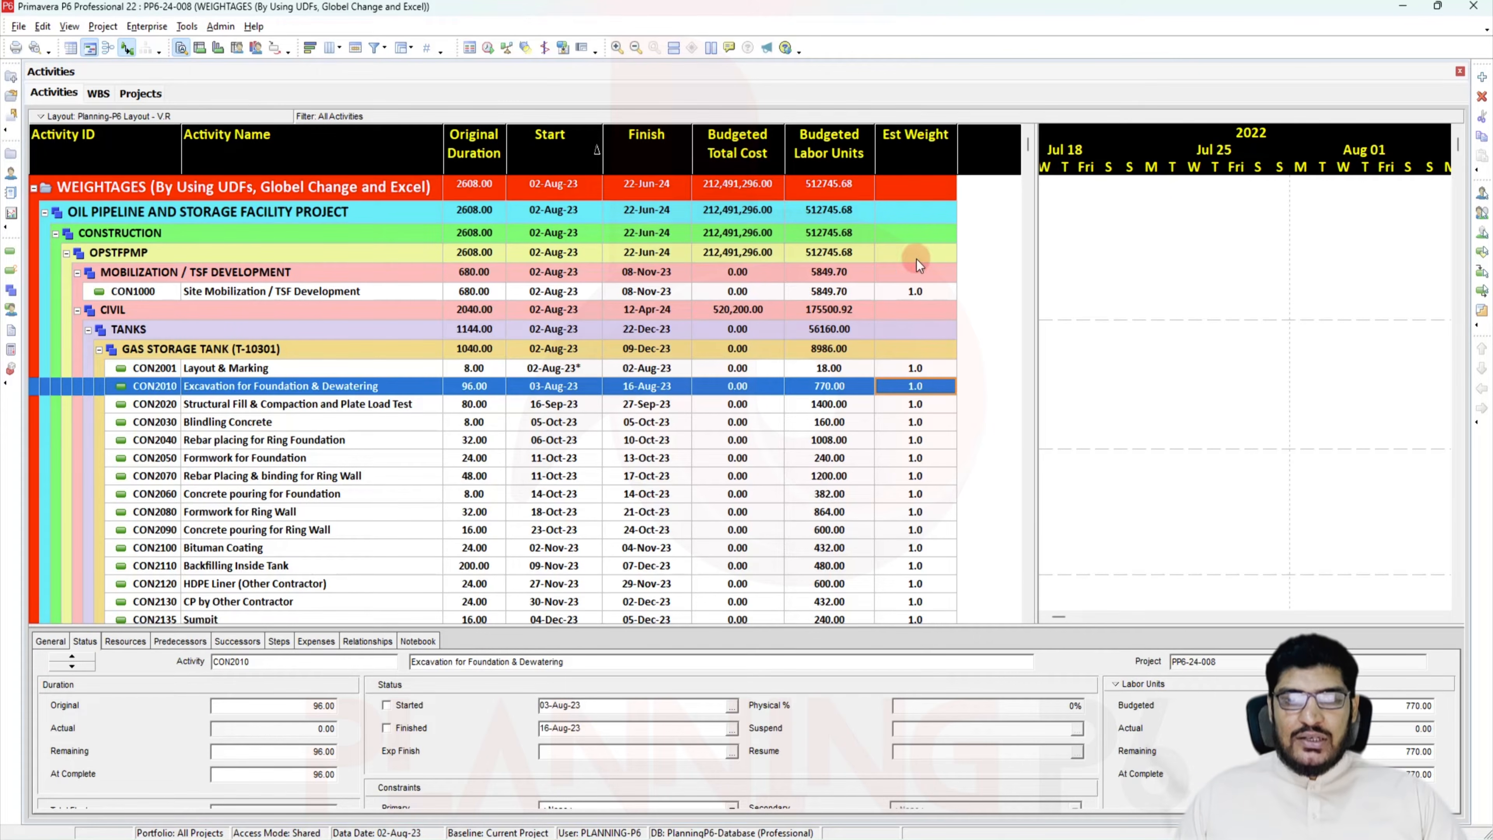
click(98, 94)
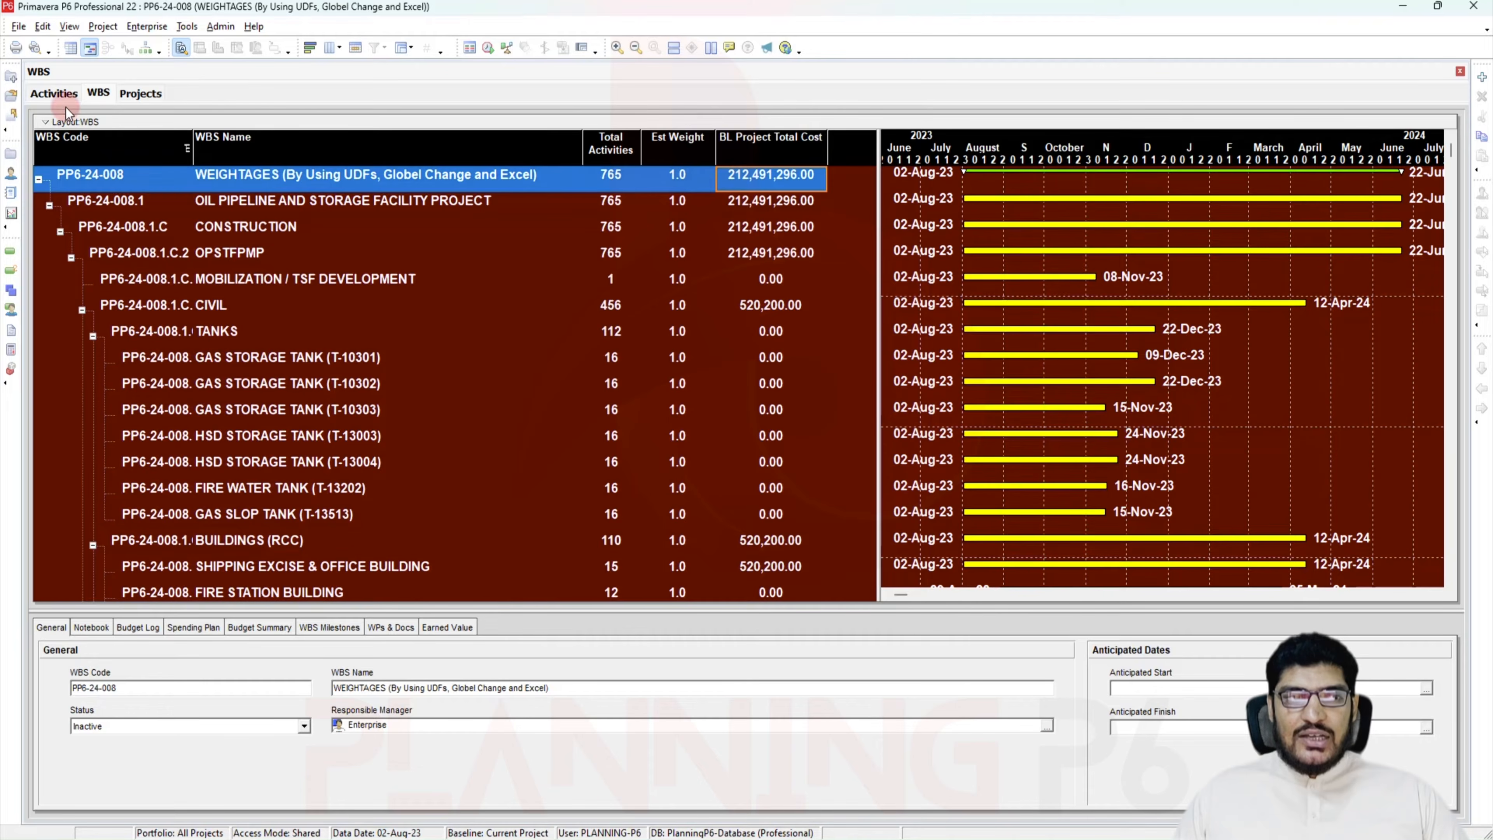
click(62, 96)
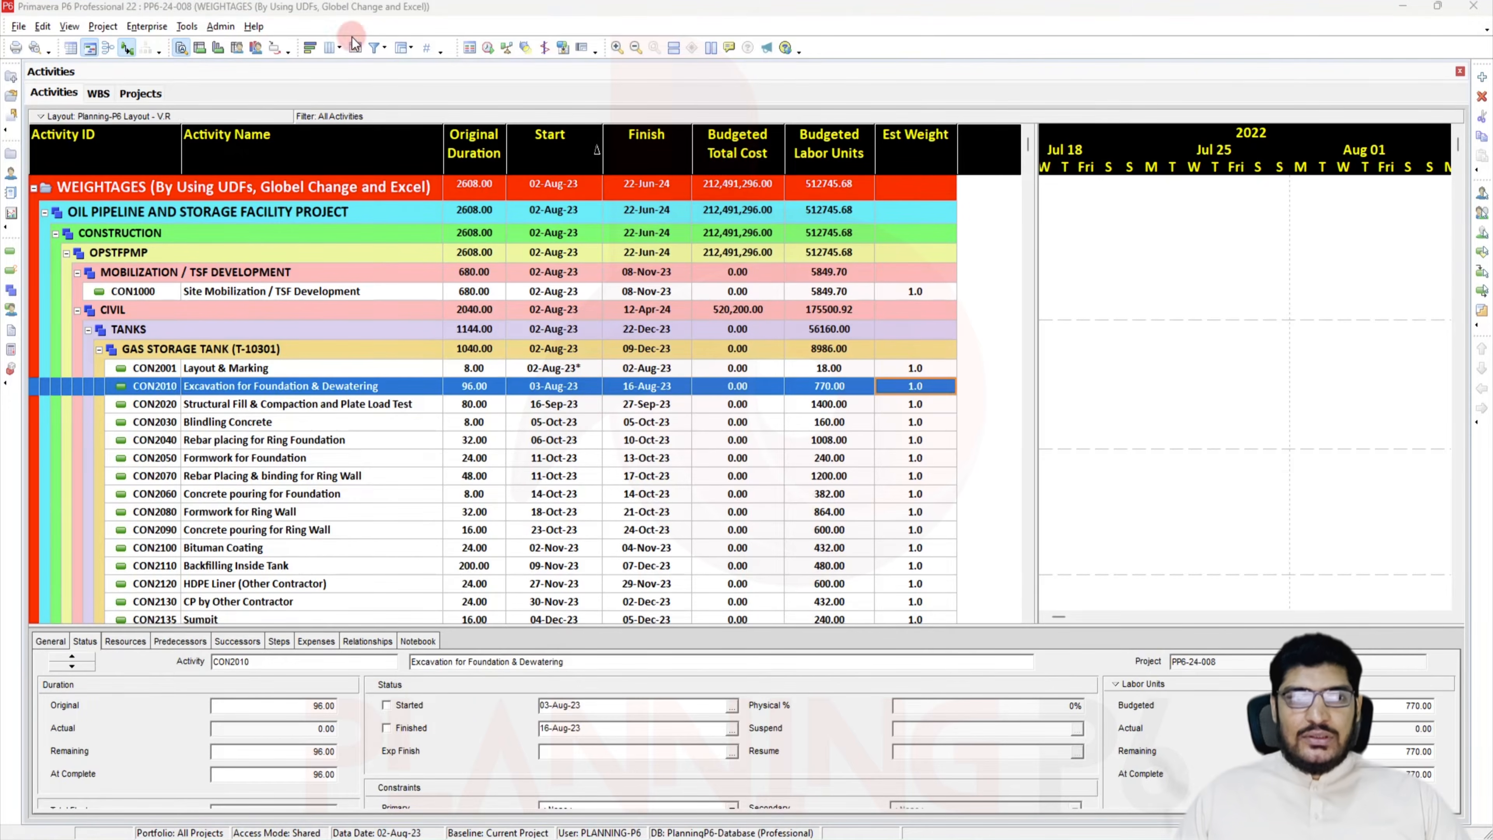
Add a new user defined field for Activities with the data type Number
click(167, 27)
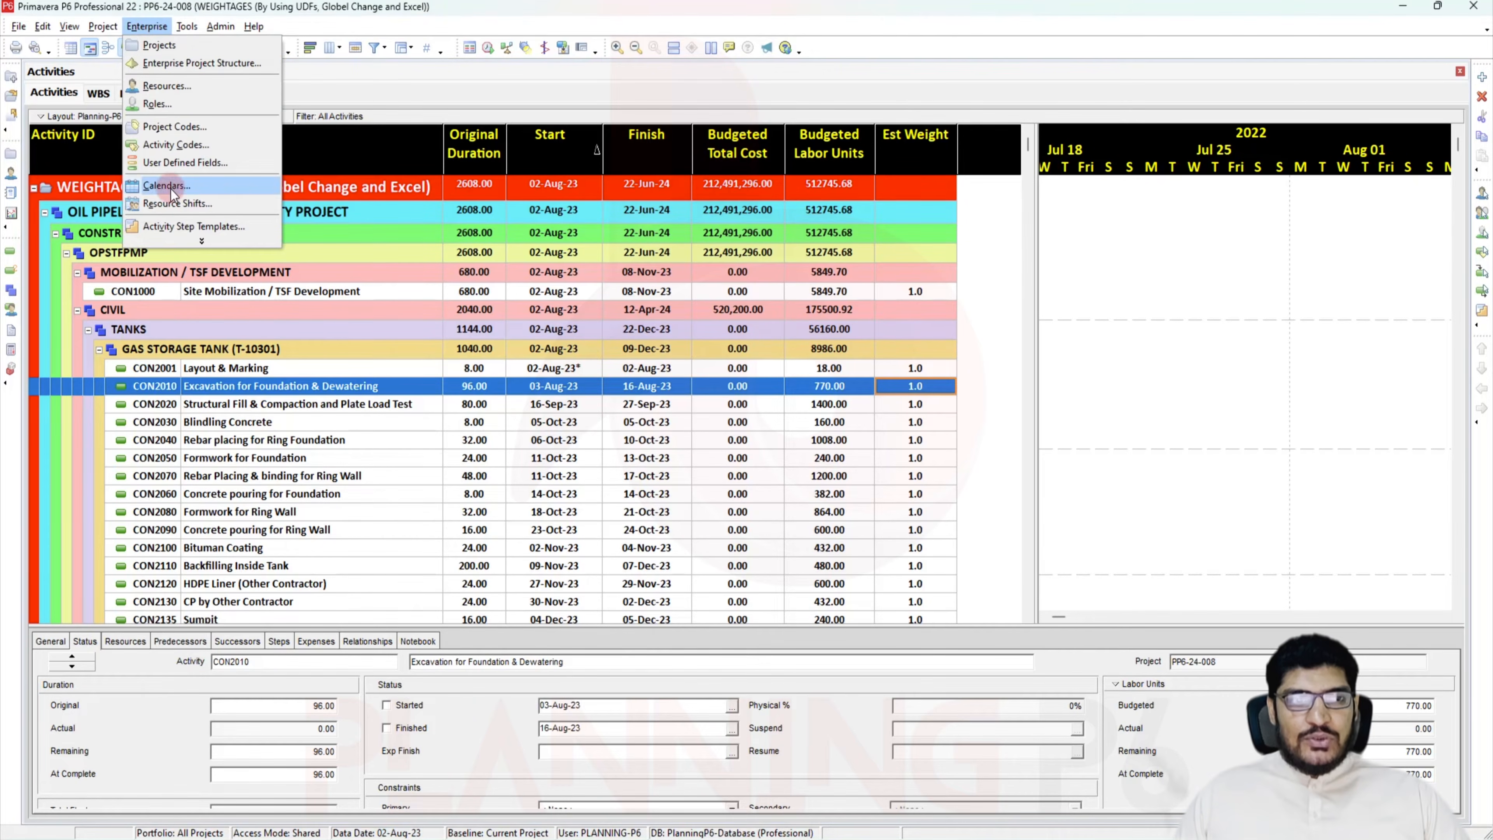
click(182, 163)
click(934, 498)
click(580, 557)
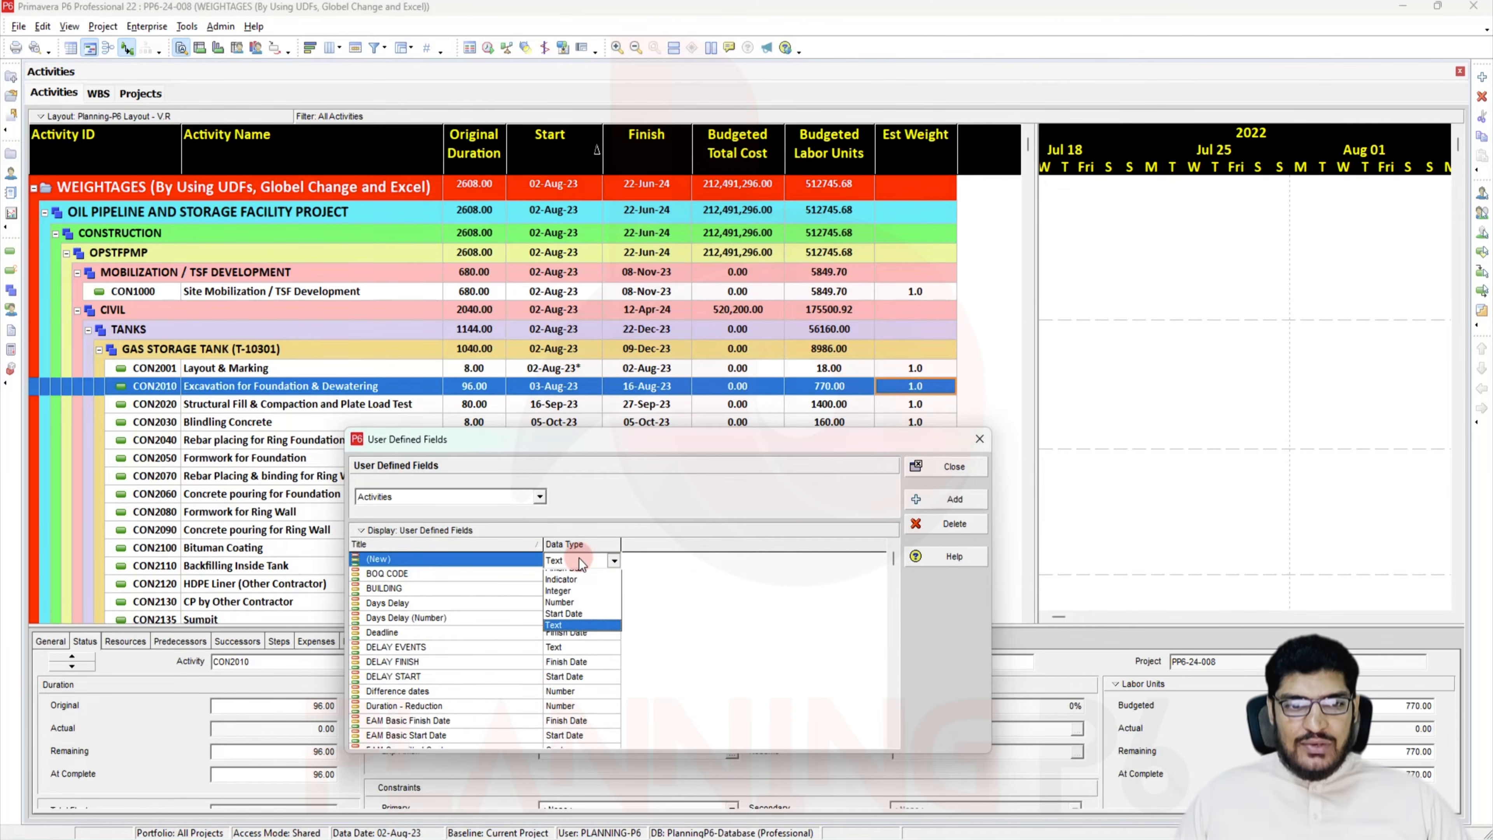
click(592, 623)
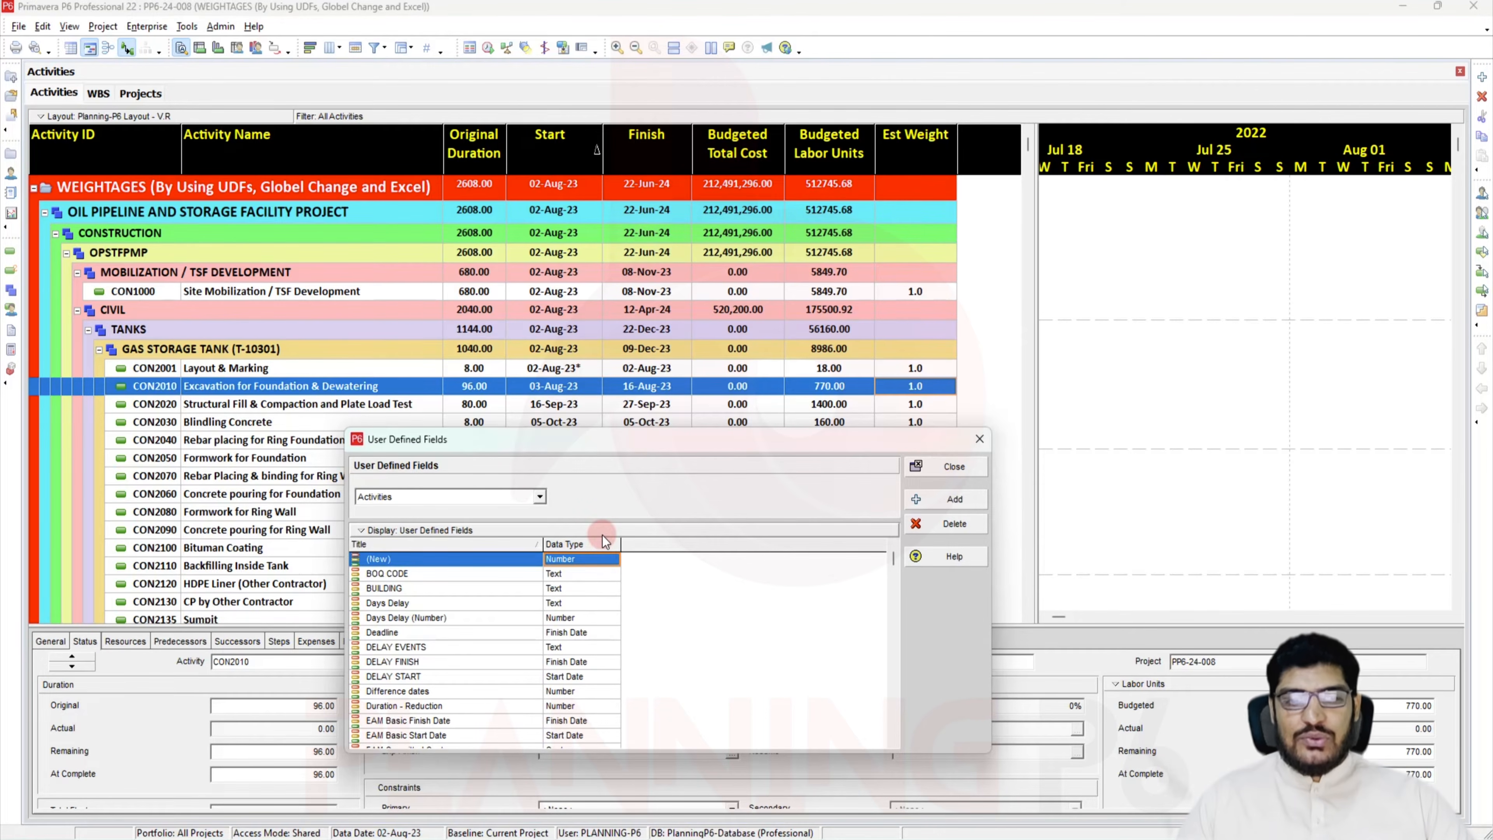
Name the new user defined field "Weigght - Duartion" and close the user defined fields
click(417, 560)
text(Weigght)
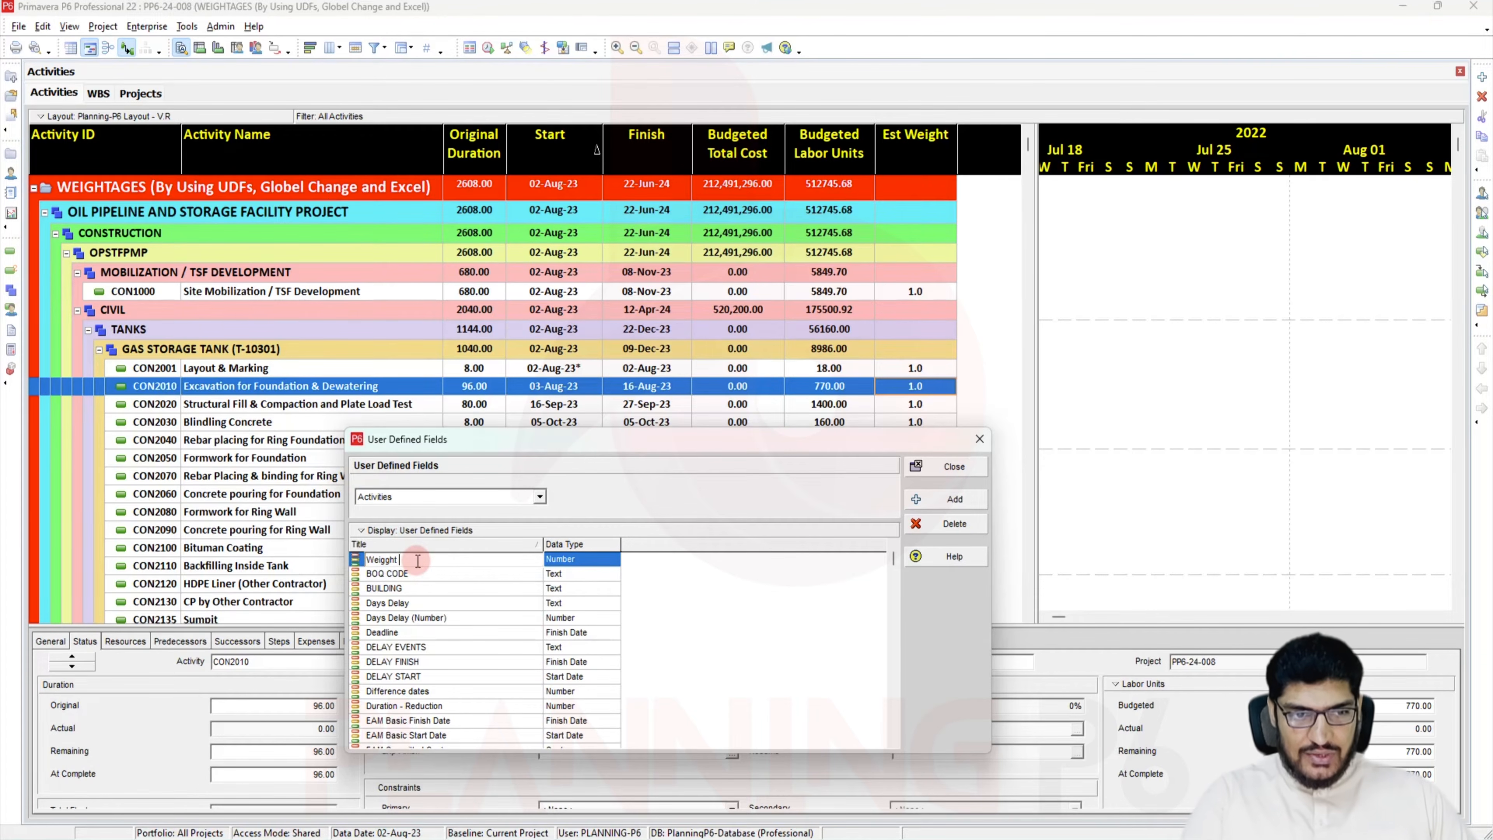
text( - D)
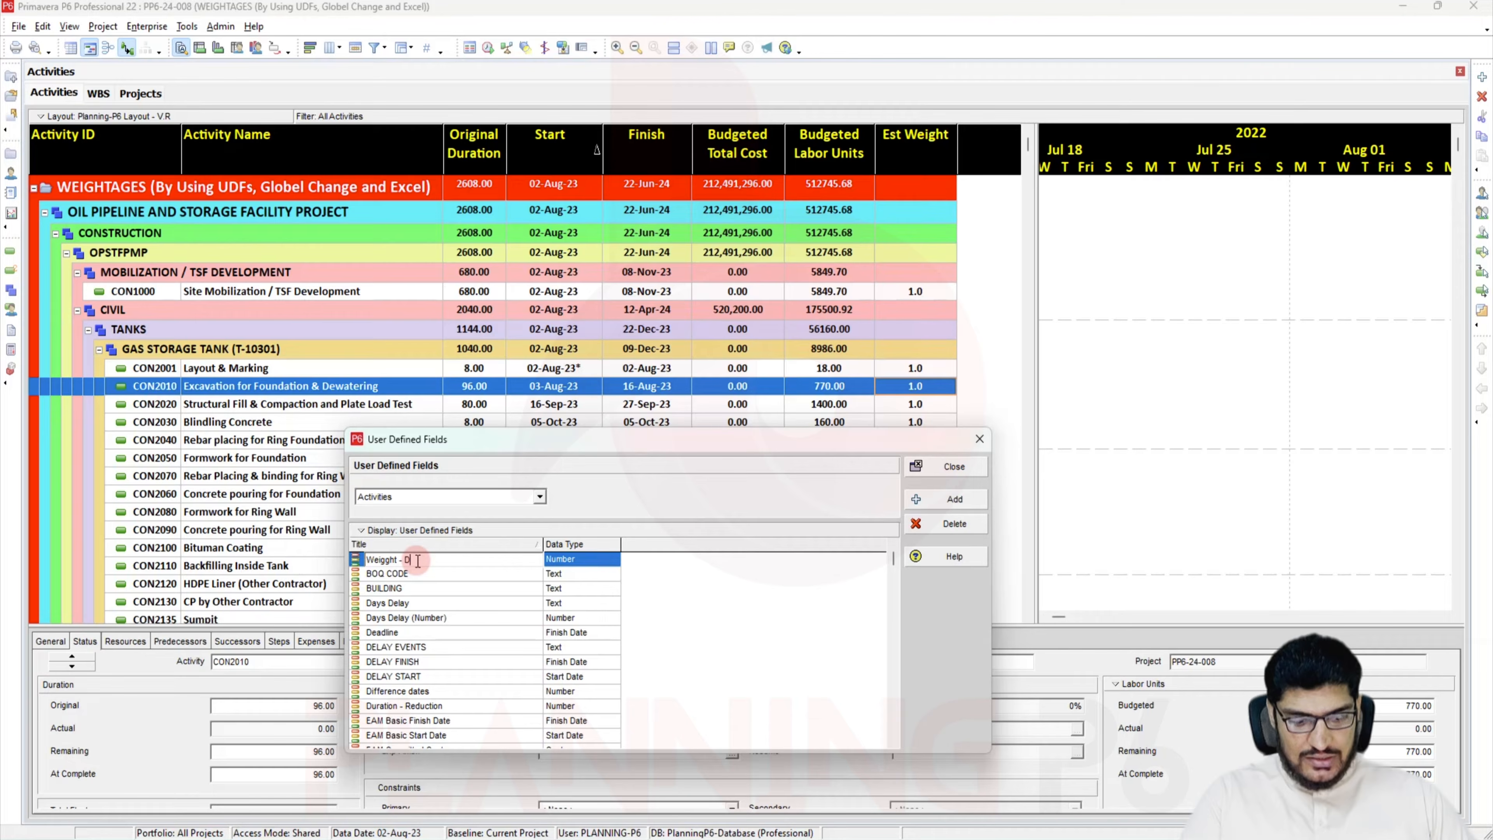
text(uration)
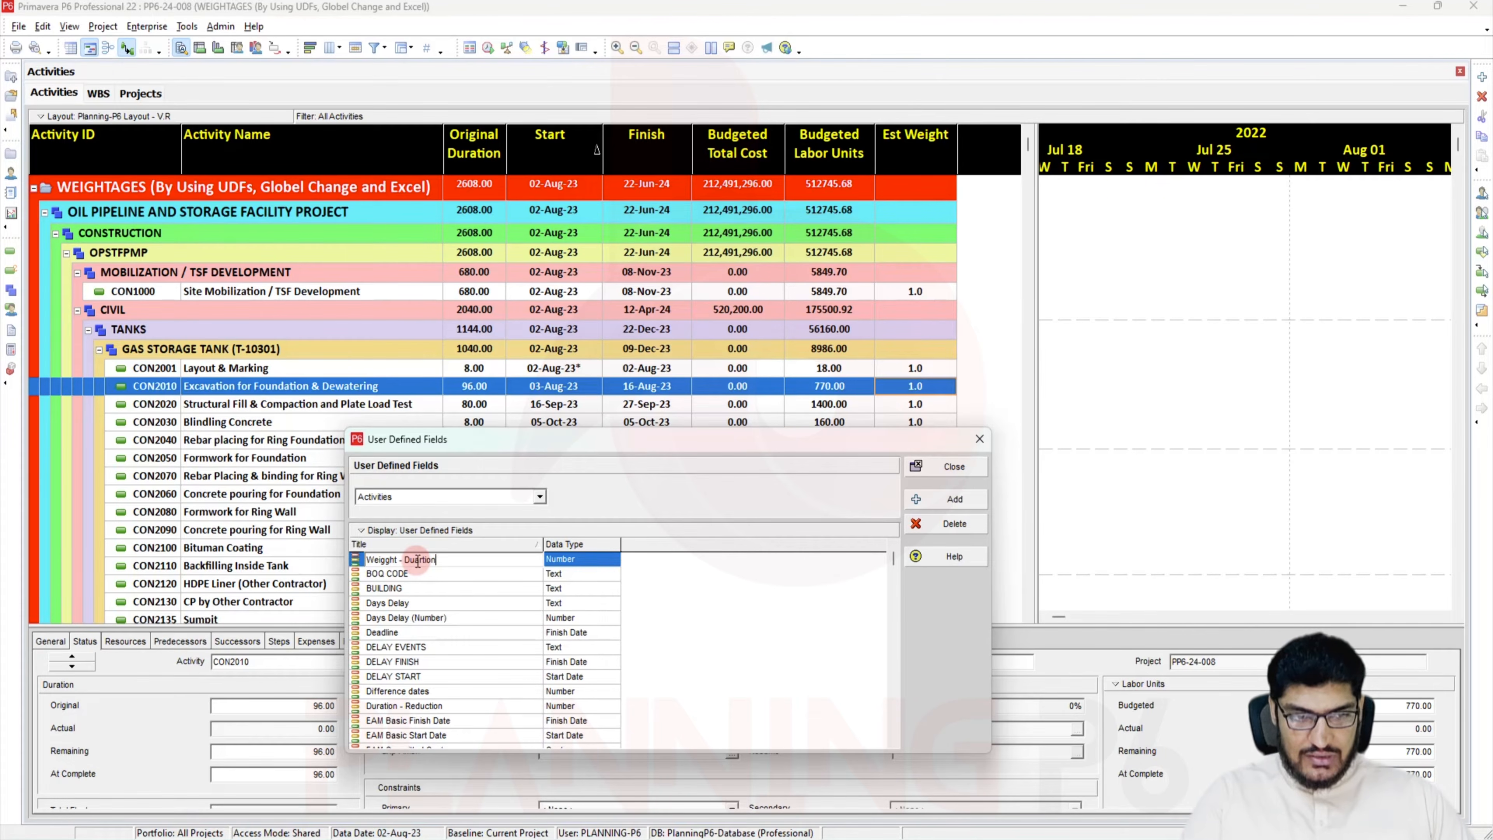
click(670, 579)
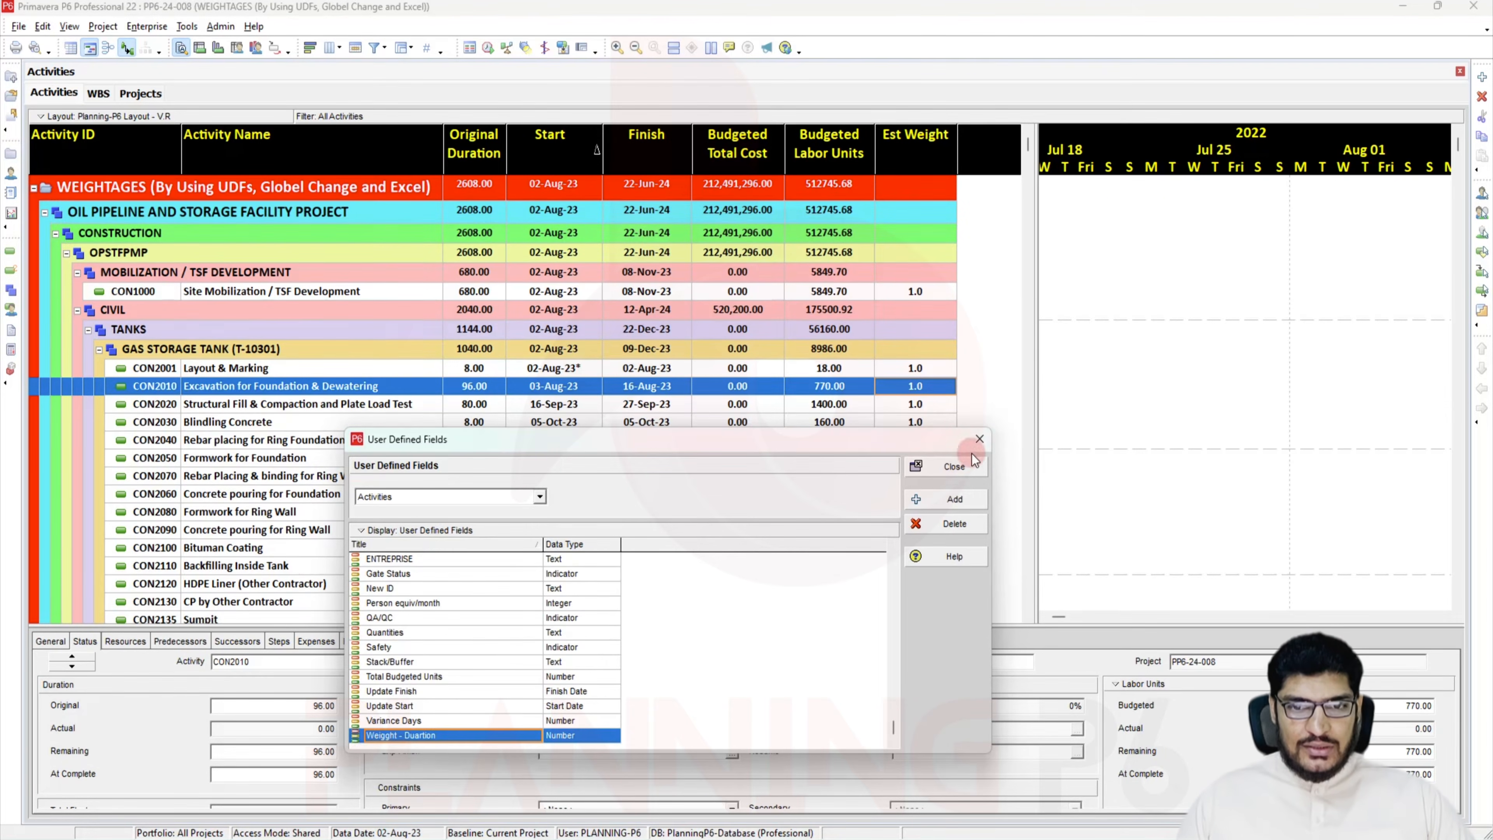
click(969, 471)
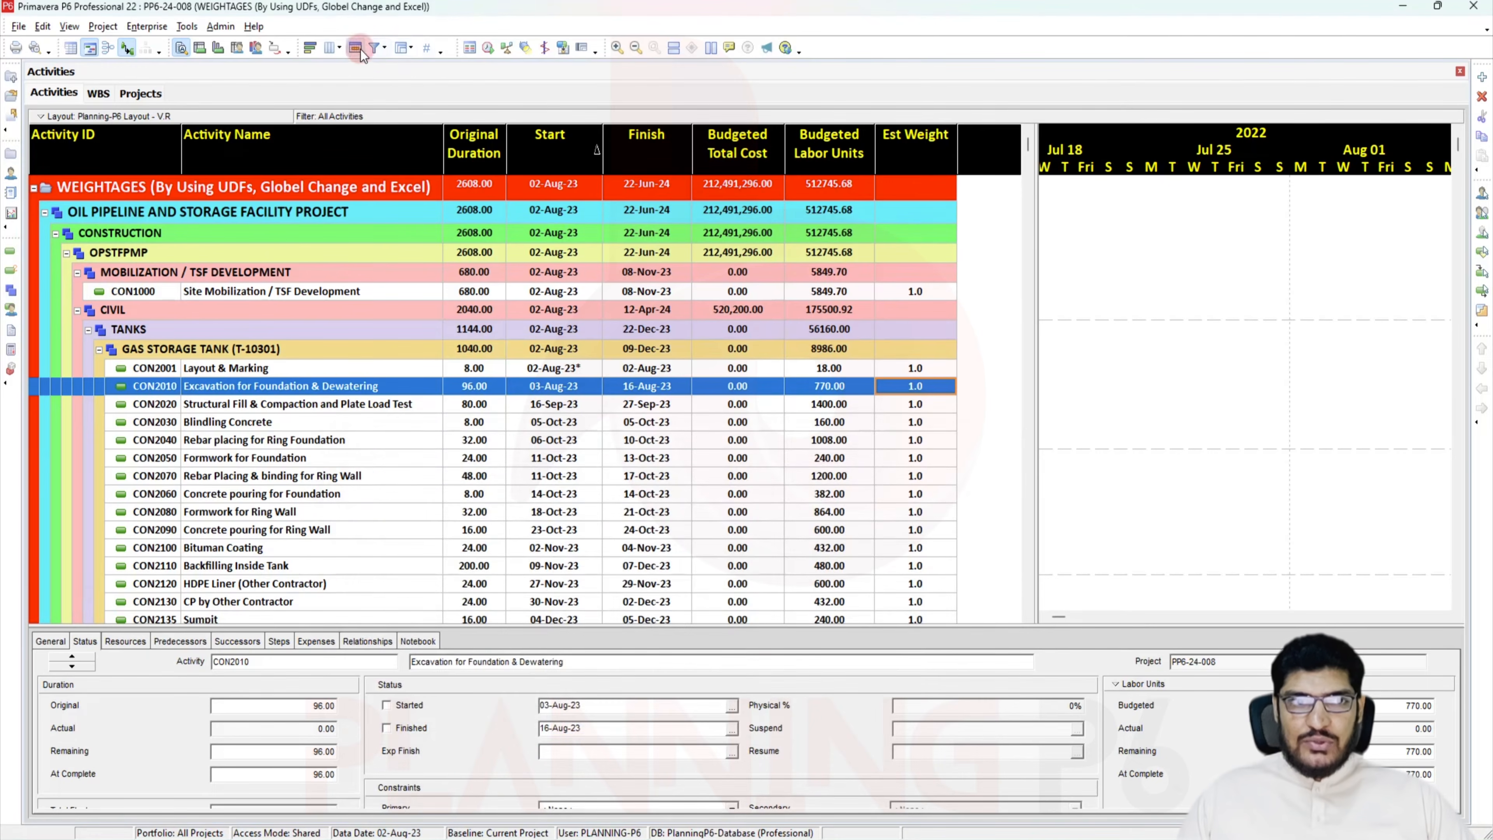
Add the user defined Weigght - Duartion field to the activity columns and place it last, below Est Weight
click(336, 52)
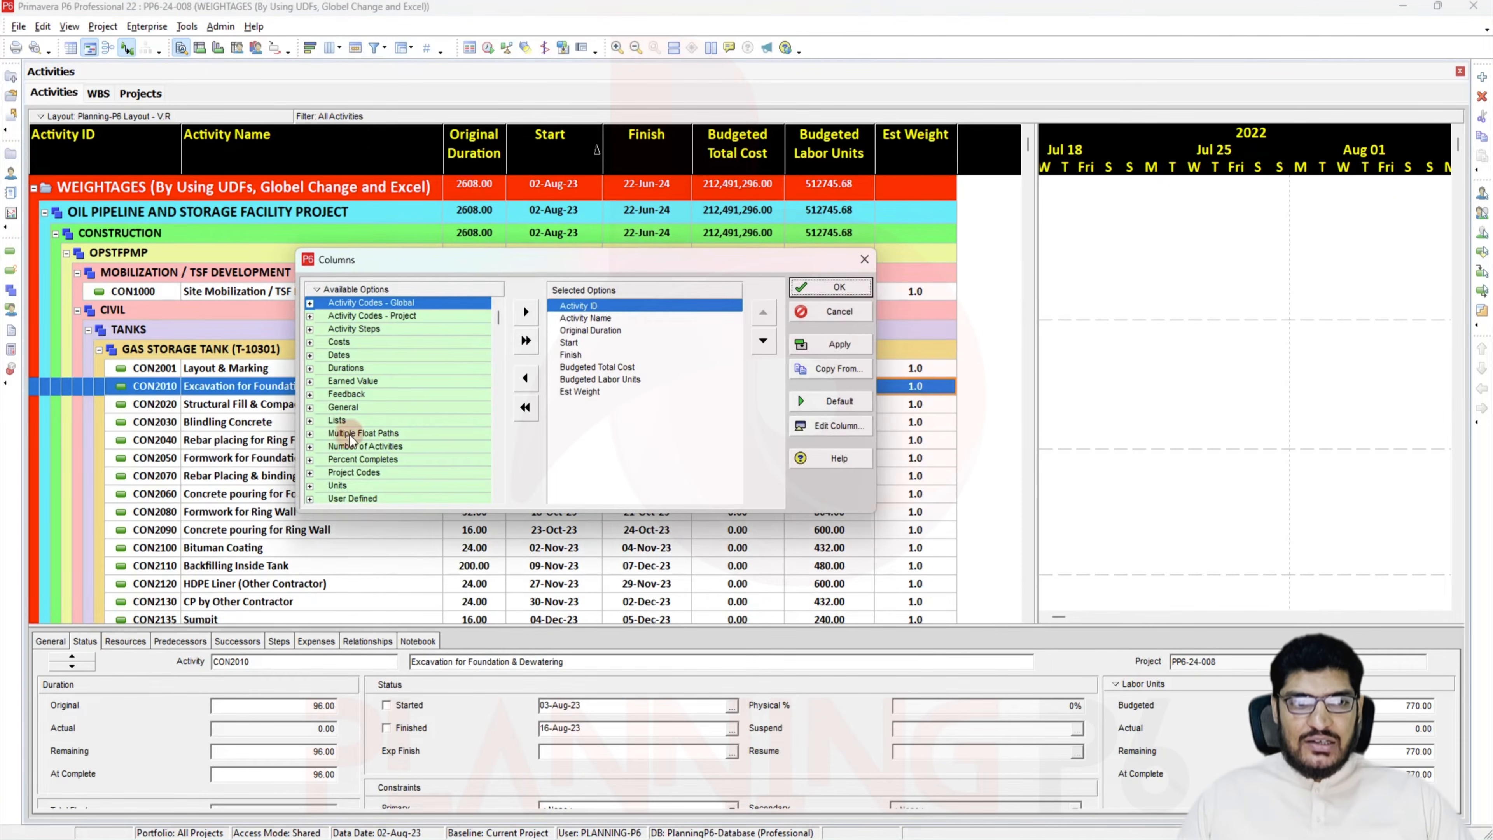
click(312, 502)
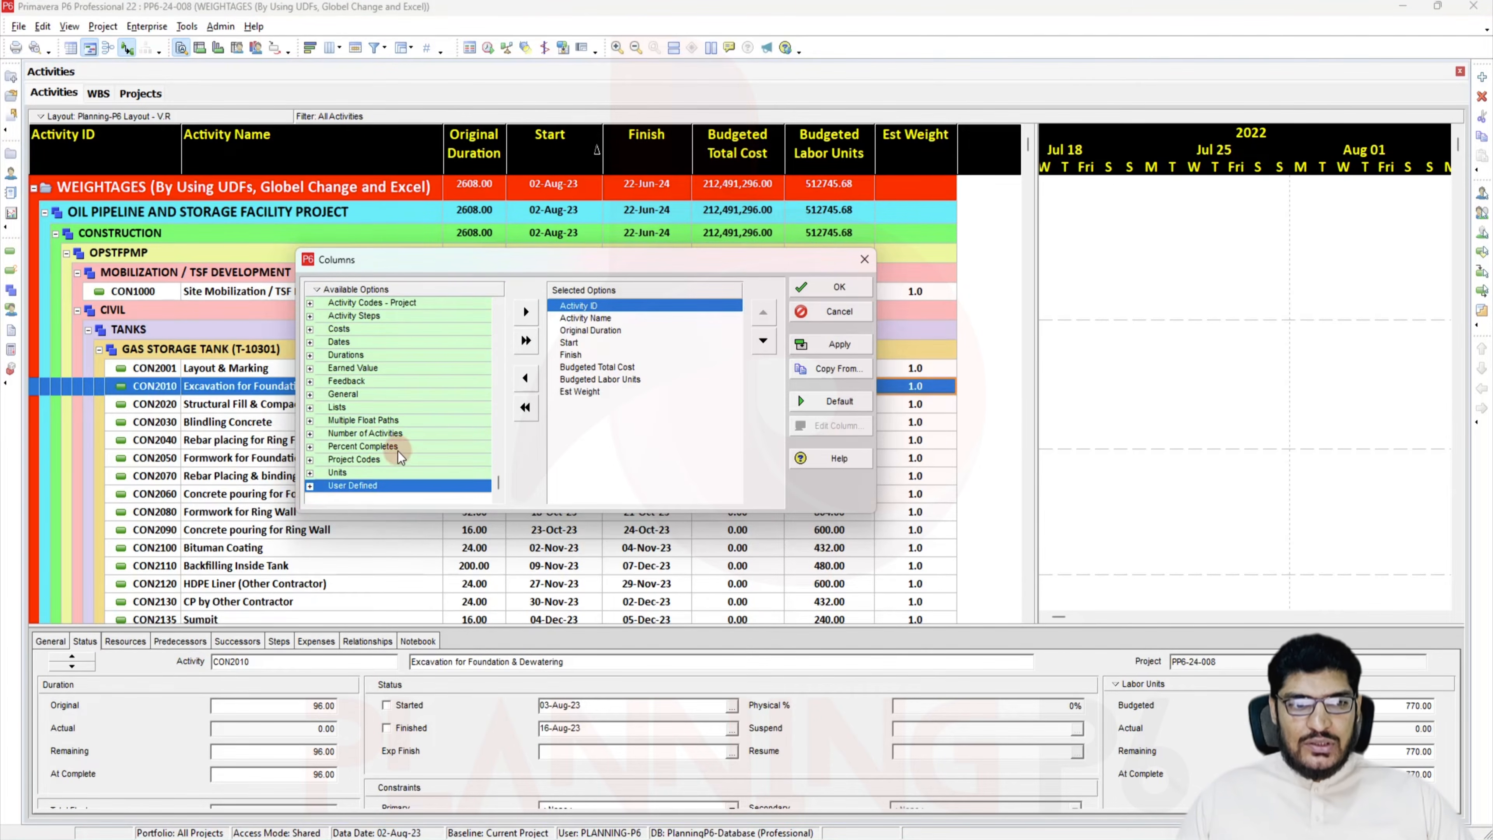
click(309, 487)
scroll(312, 494, down, 6)
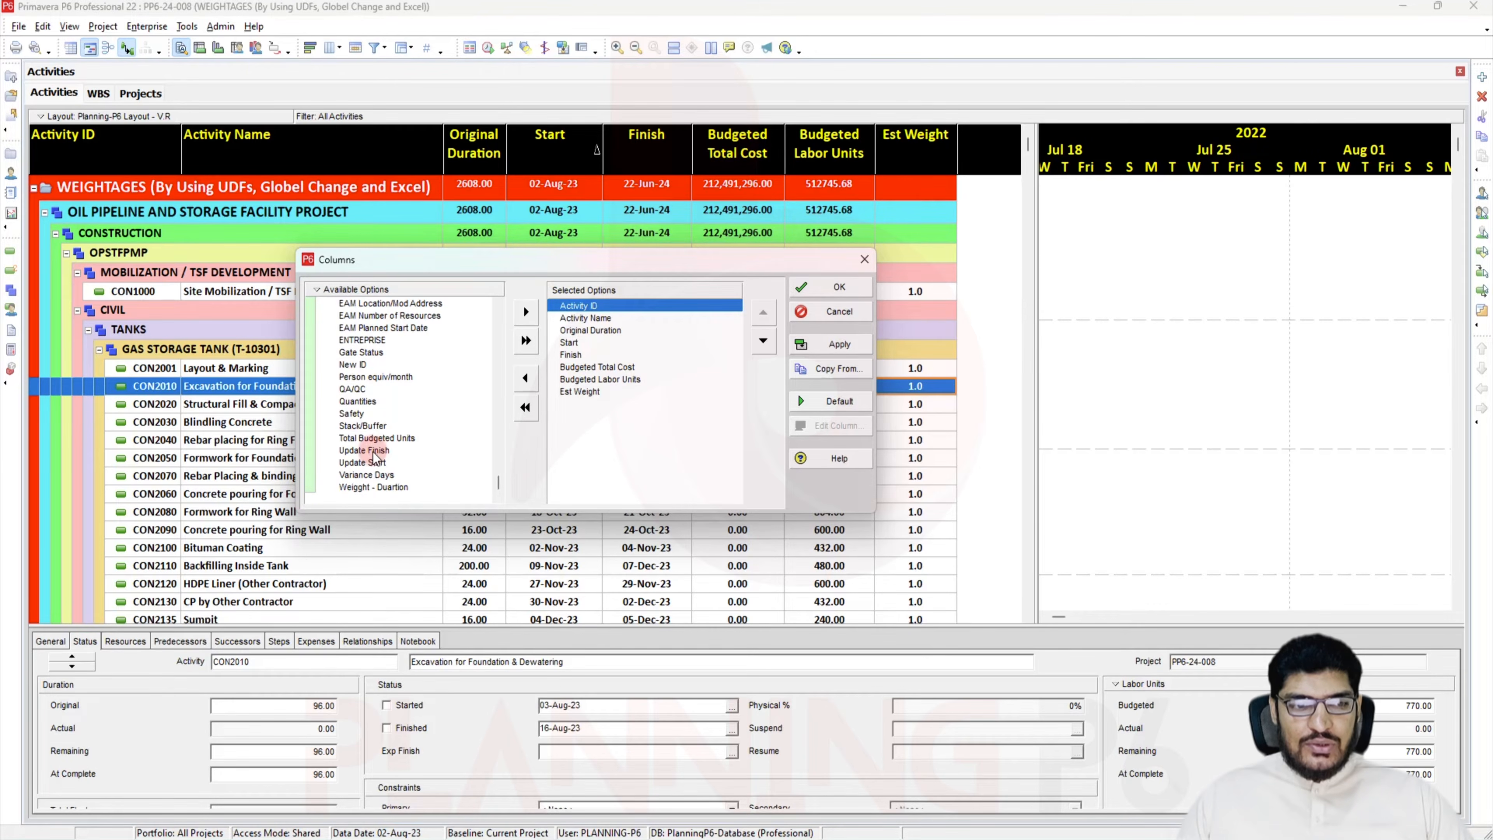
double_click(360, 492)
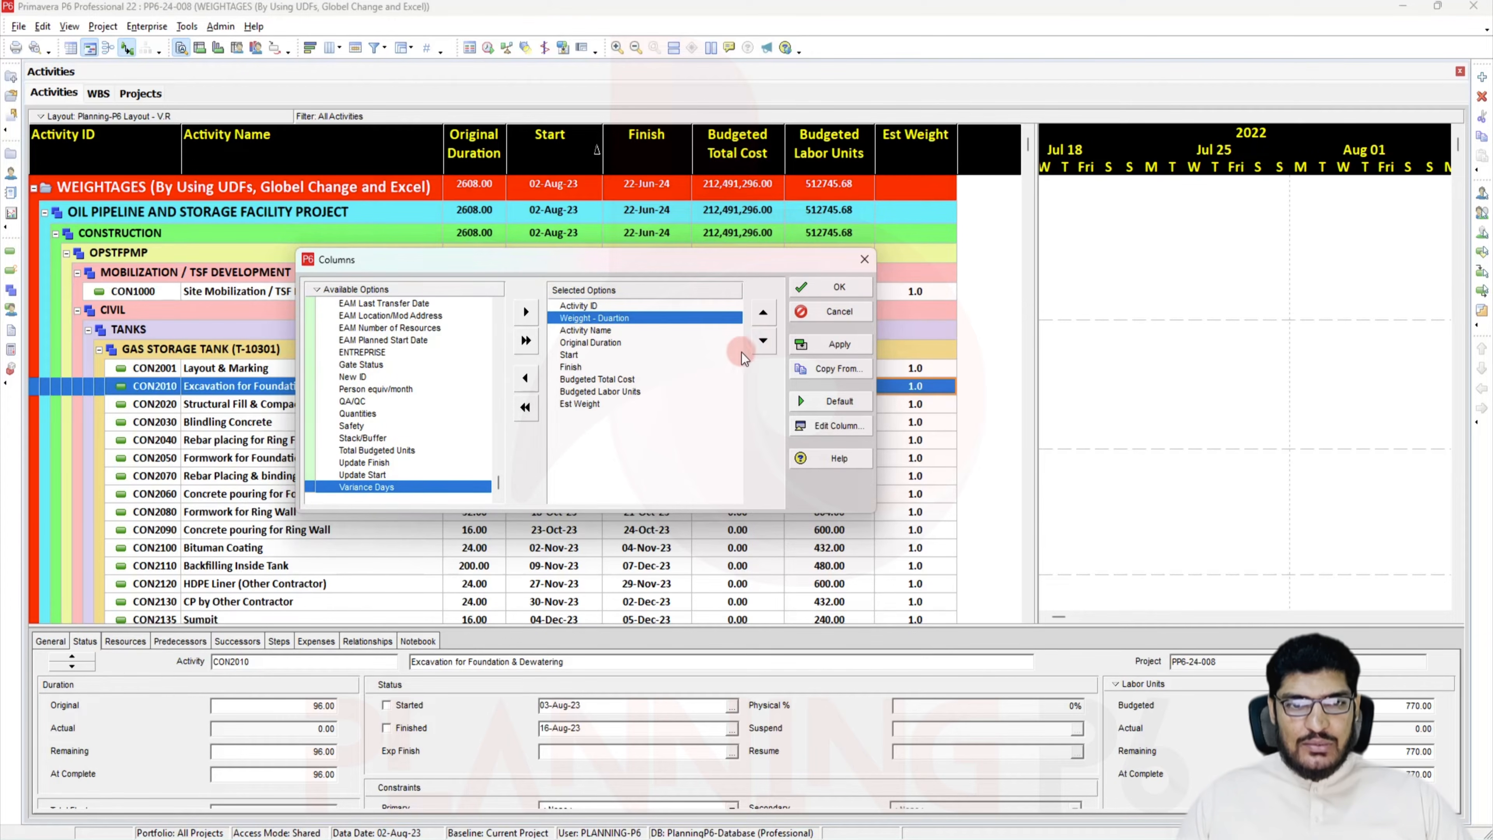
click(763, 341)
click(763, 341)
click(763, 341)
click(763, 341)
click(763, 341)
click(763, 341)
click(762, 341)
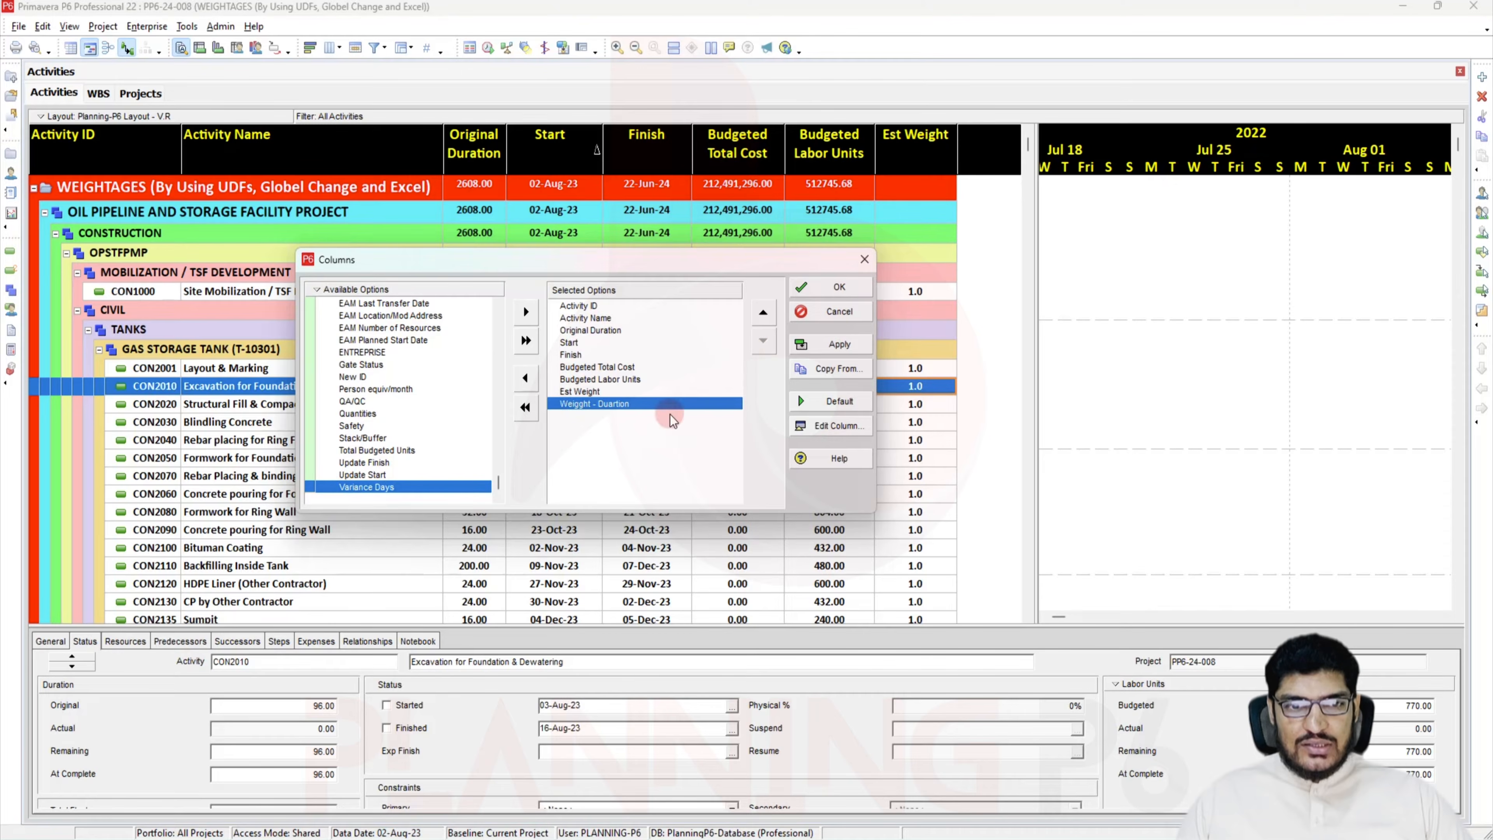
Apply the column selection and widen the activity table to show the Weigght - Duartion column
click(830, 425)
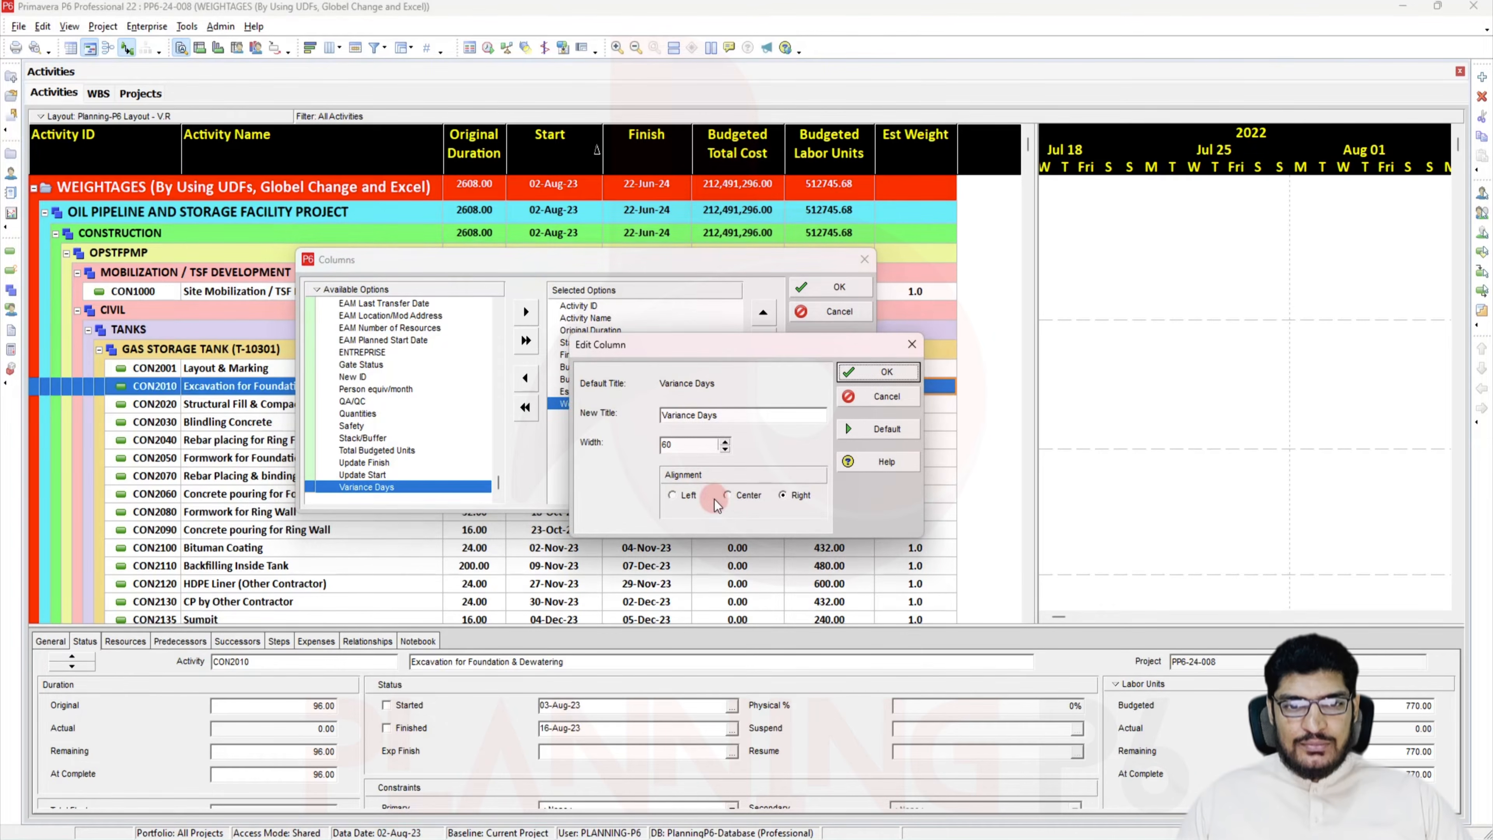
click(878, 371)
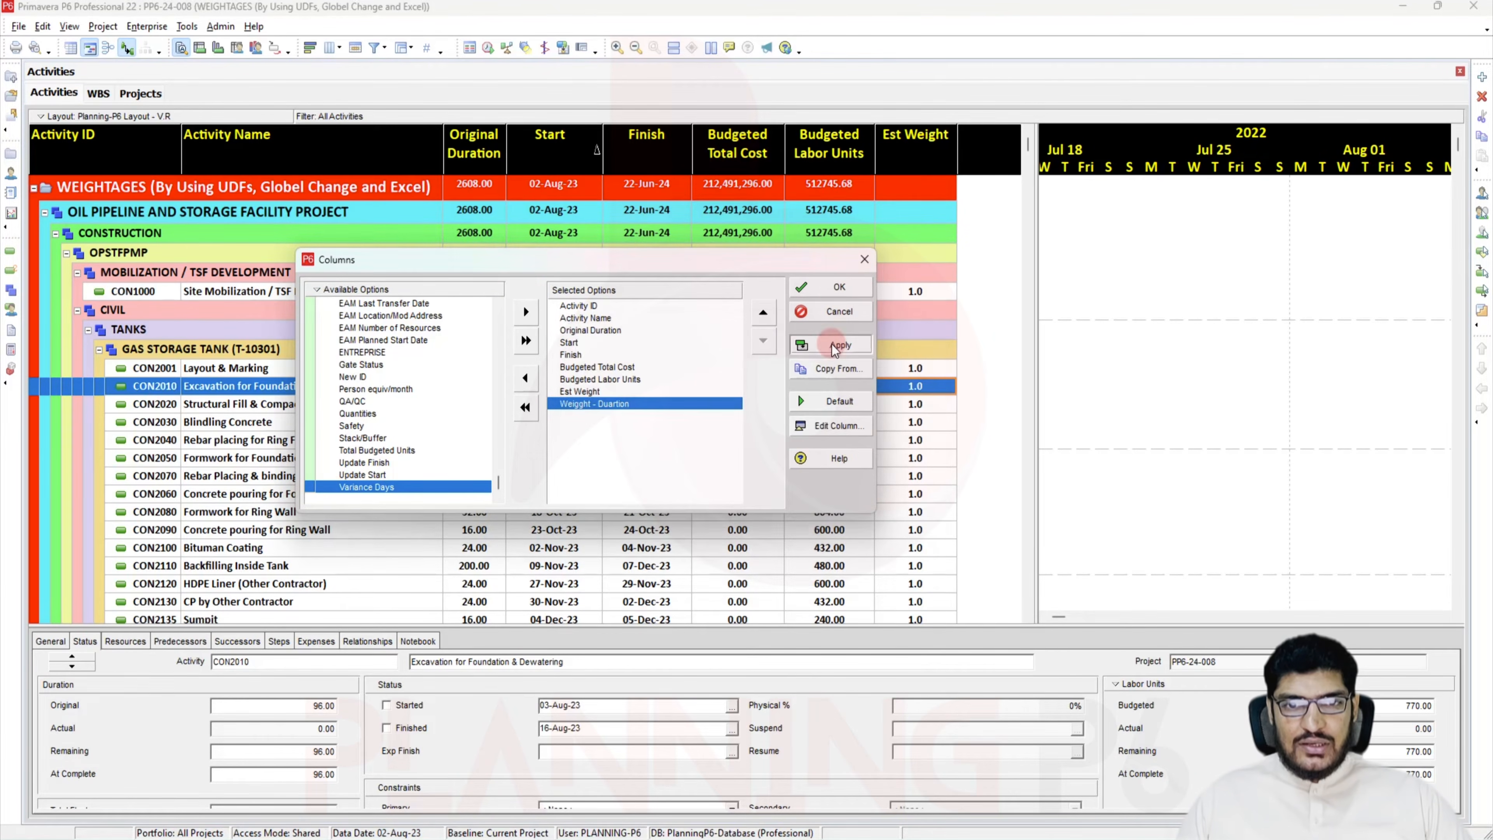
click(830, 343)
click(835, 287)
drag(988, 171, 1008, 172)
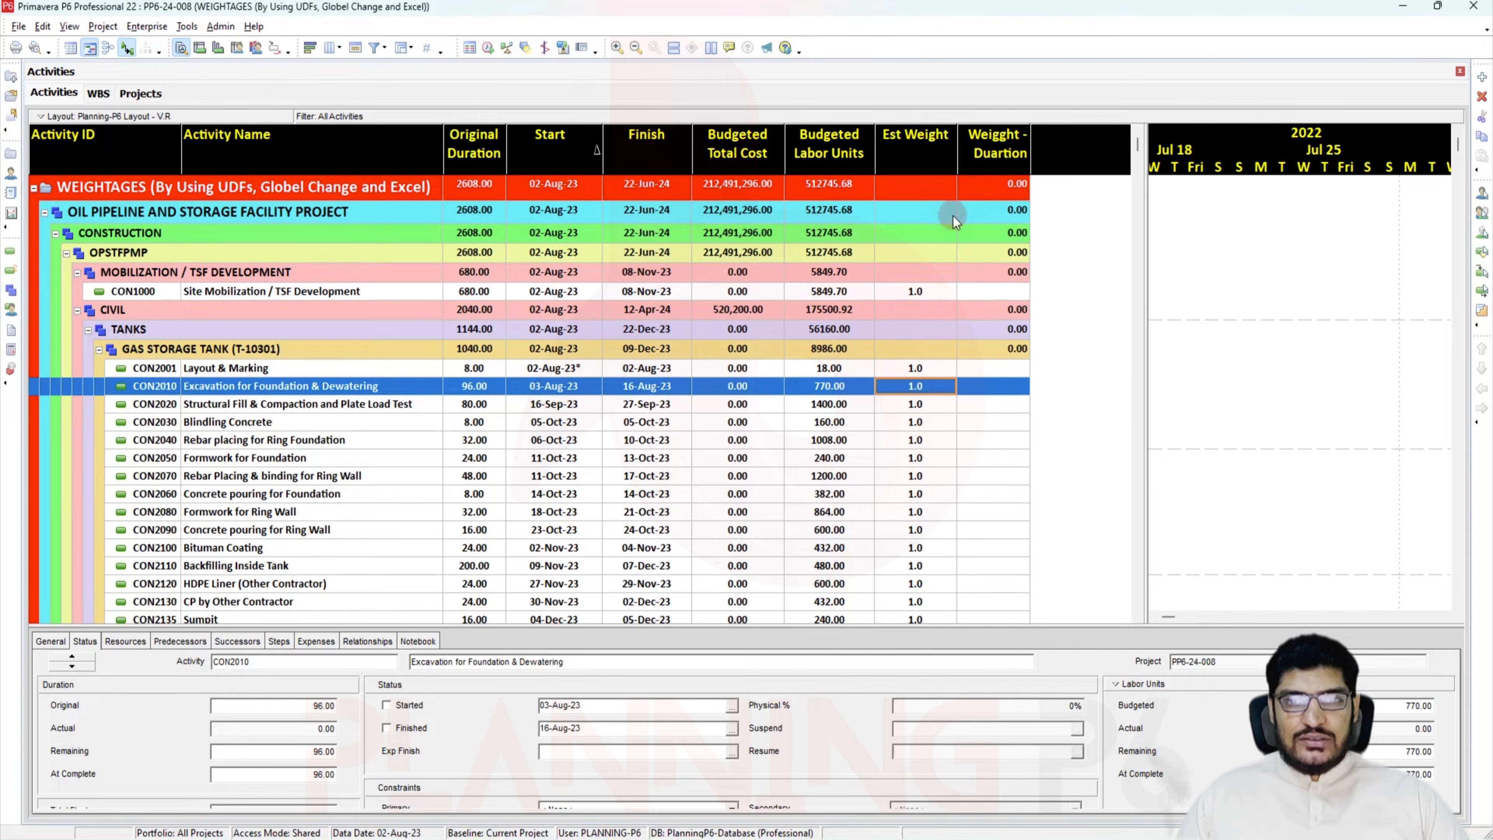
Create a new global change for the Activities subject area, leaving the Where condition blank
click(187, 27)
click(213, 141)
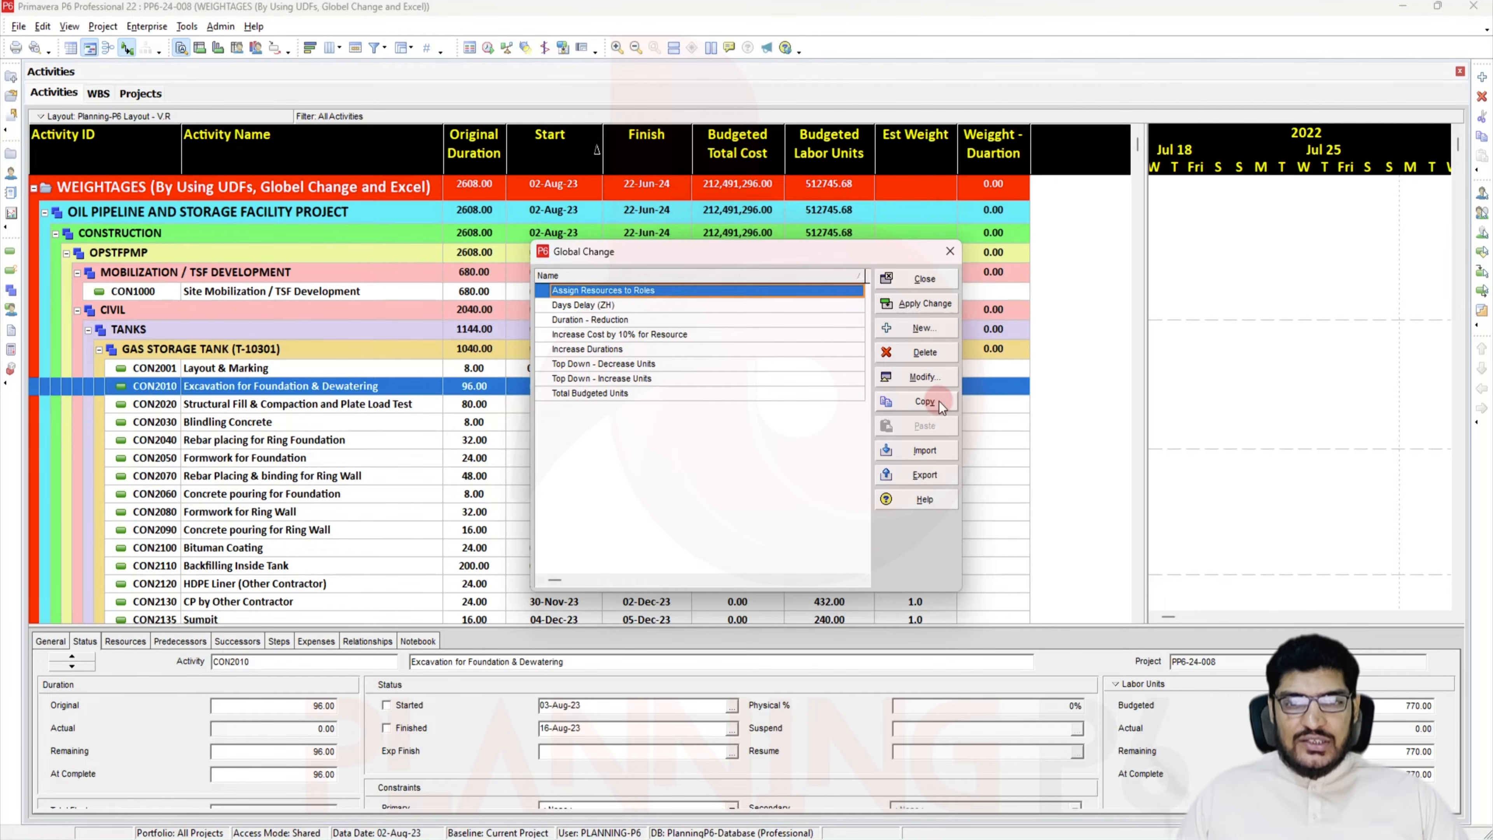
click(926, 331)
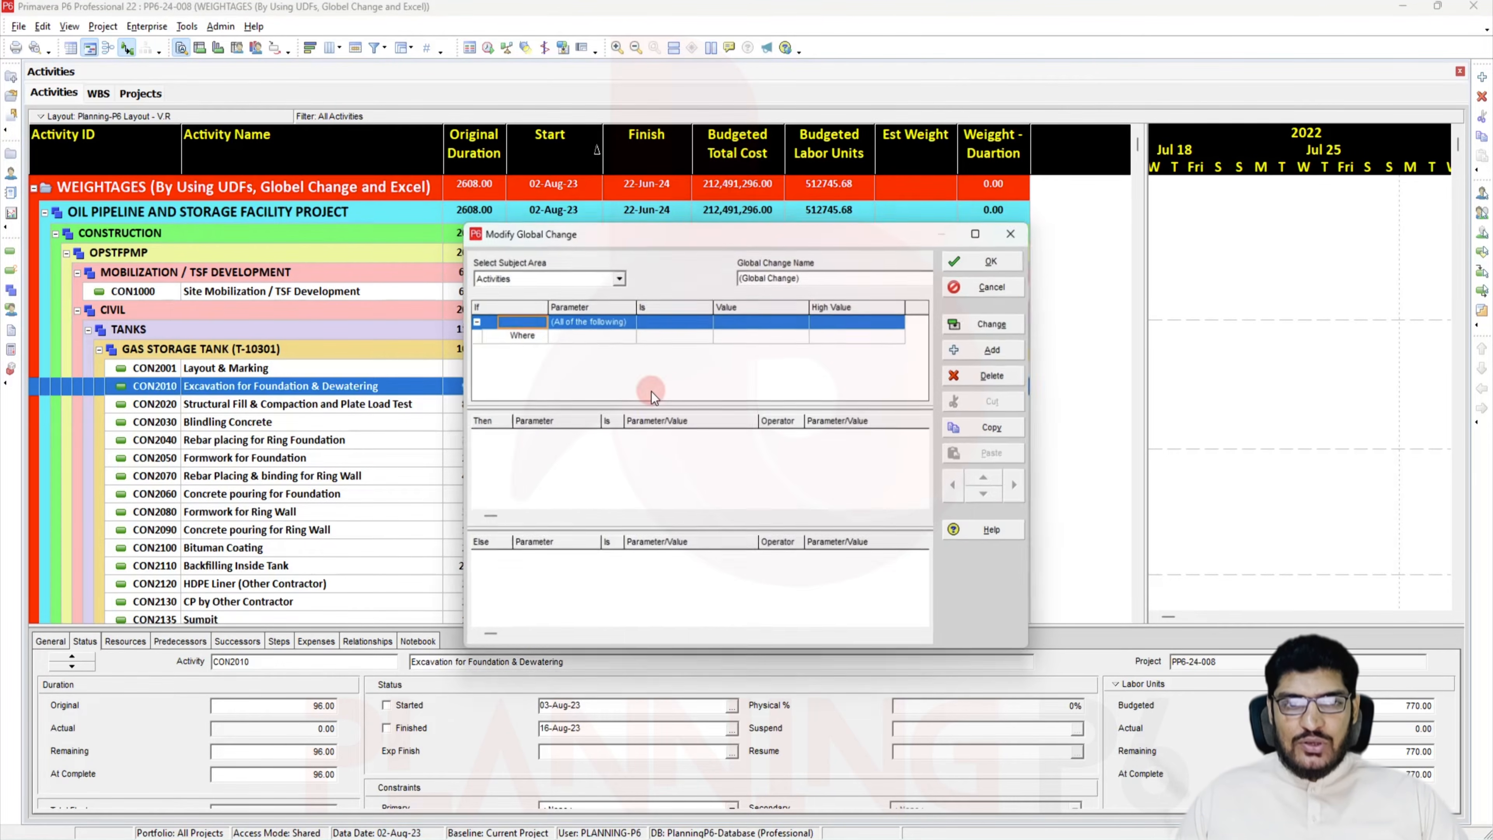
click(562, 334)
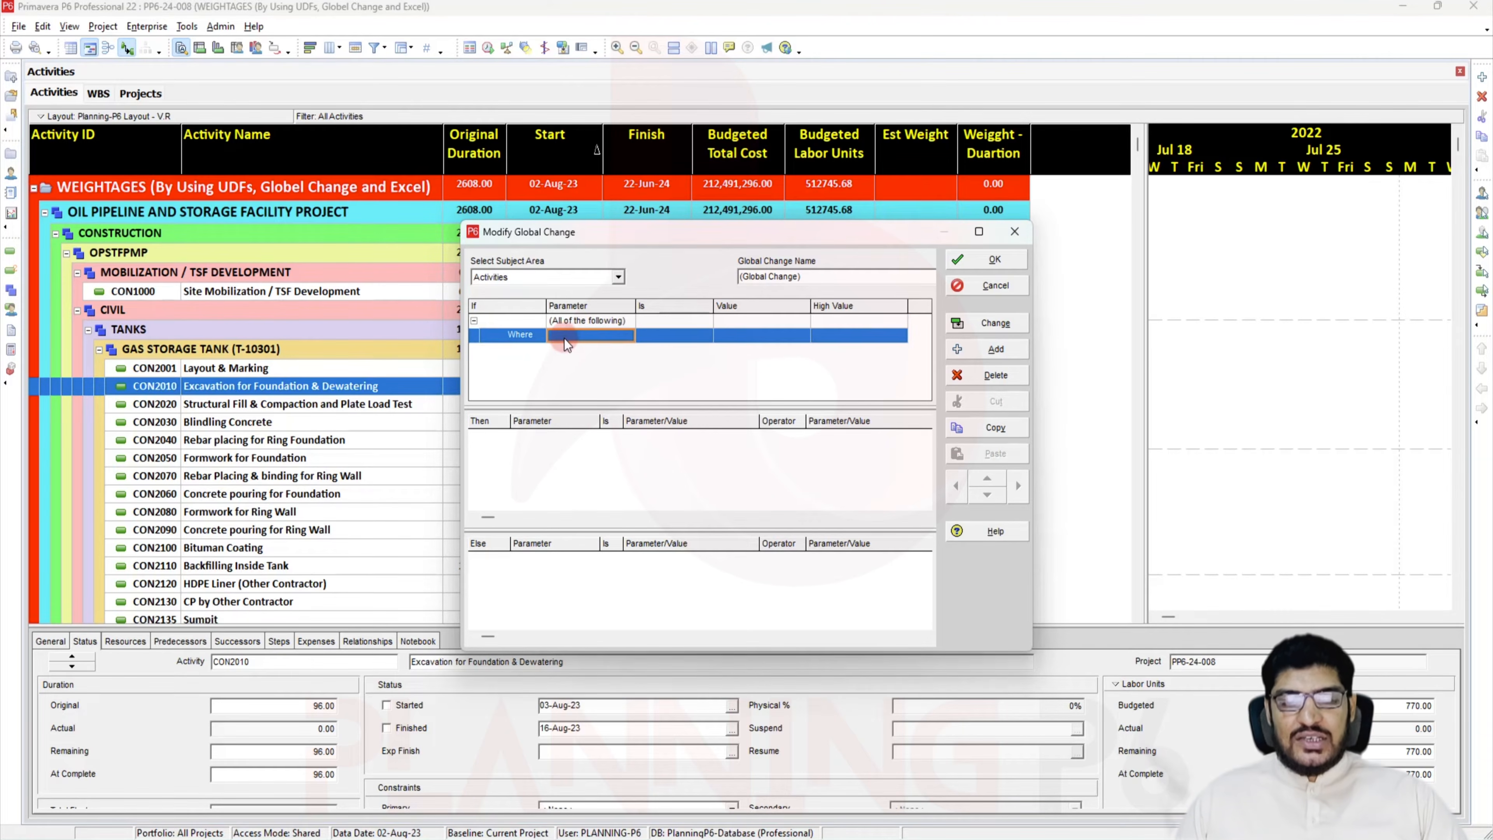
click(535, 448)
click(647, 370)
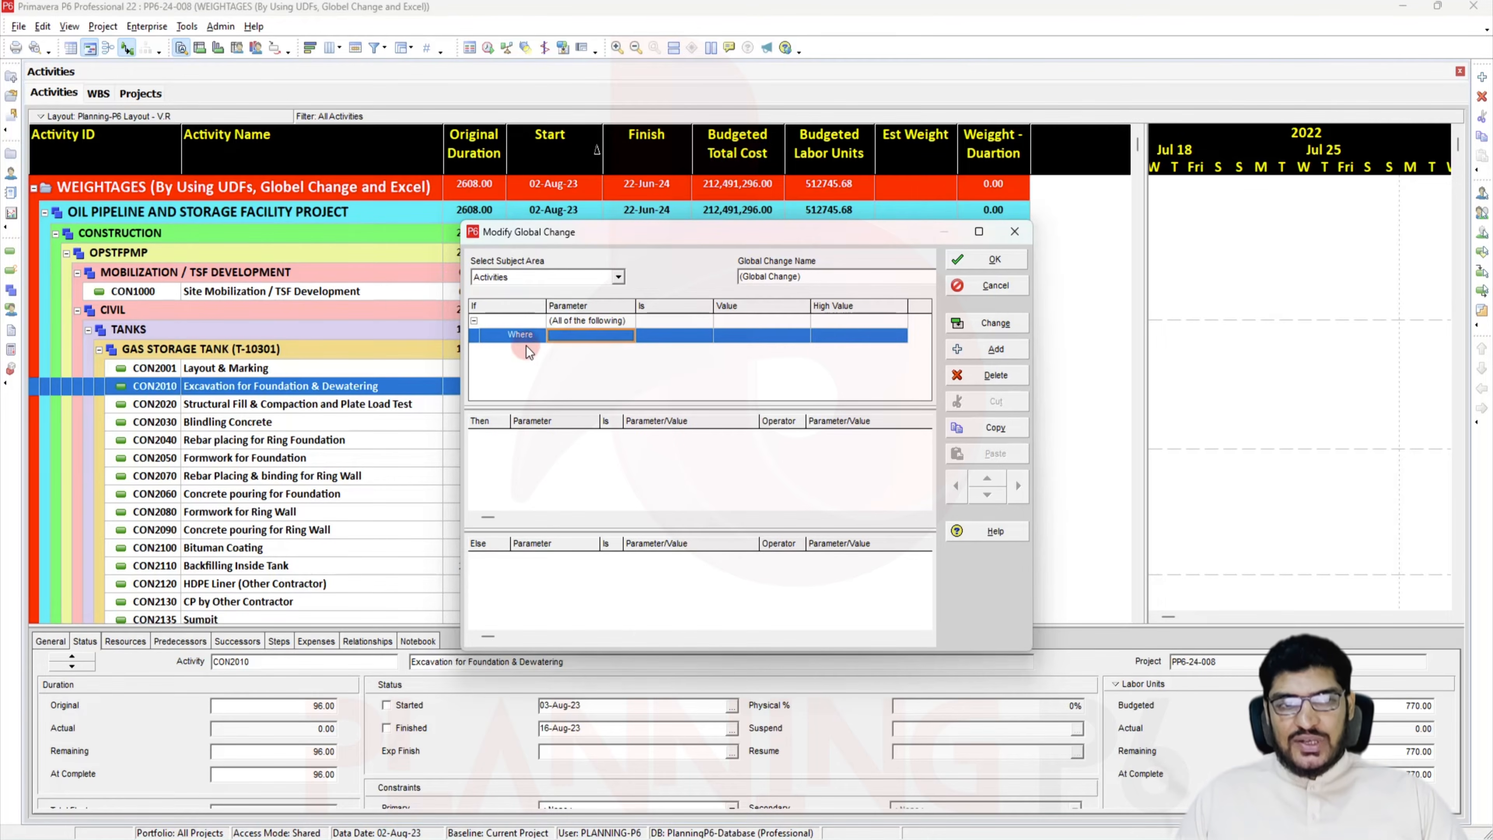
click(510, 457)
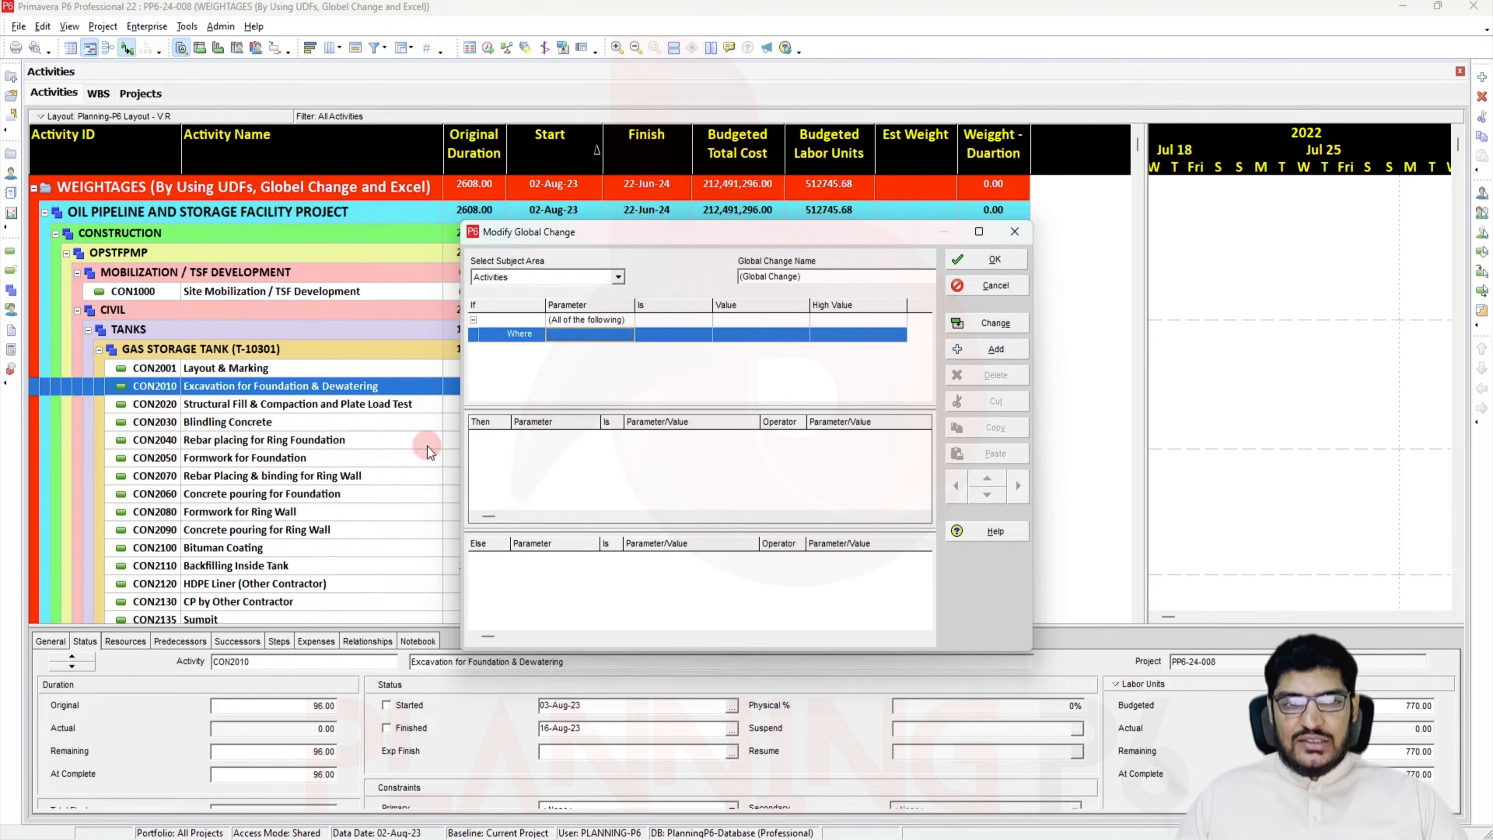
Add a Then statement to the global change with Weigght - Duartion as its parameter
click(967, 353)
click(556, 440)
text(we)
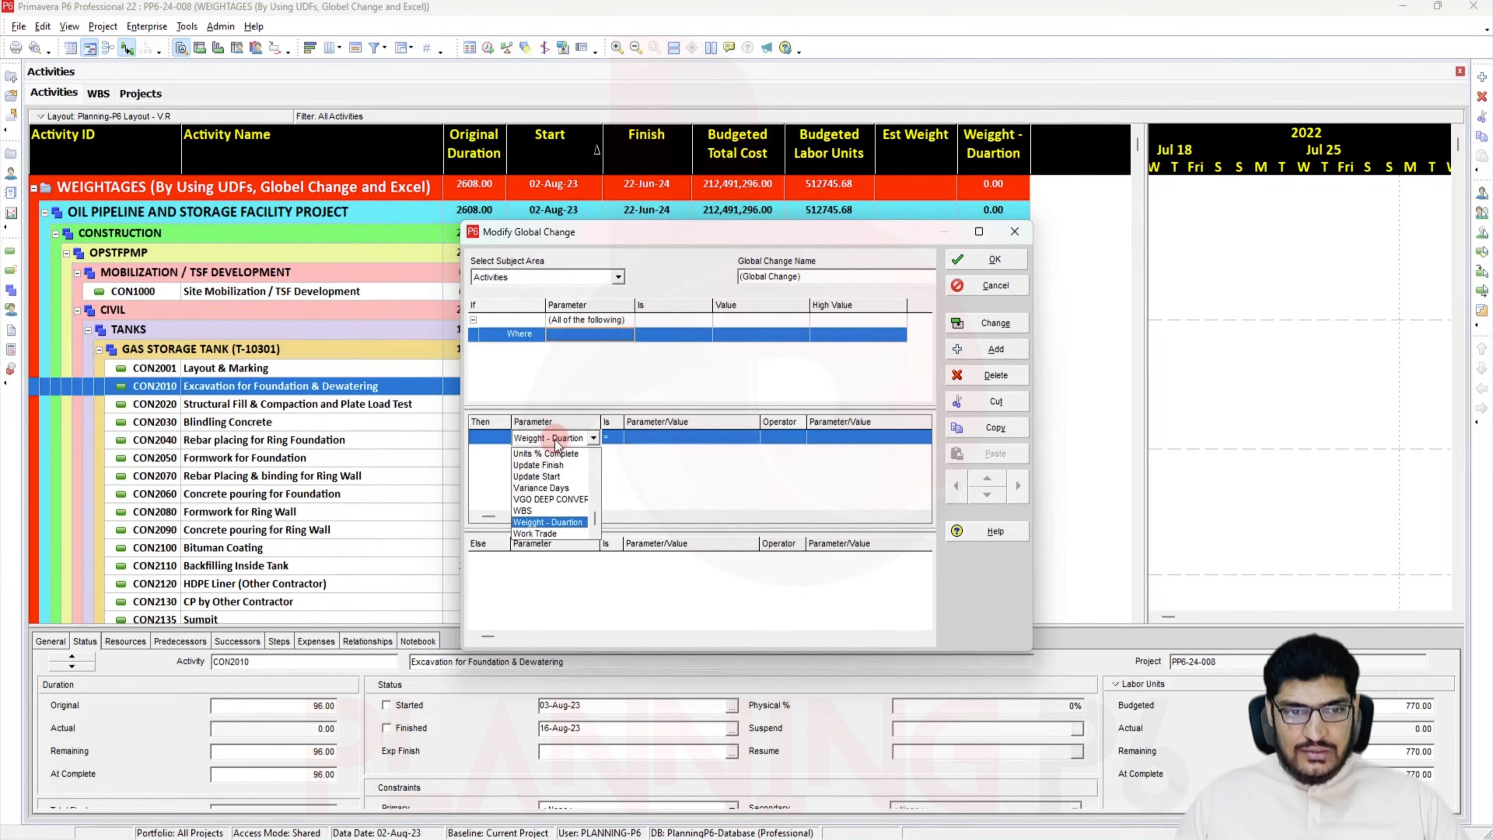
click(558, 522)
Set the Weigght - Duartion statement's first value to Original Duration and its operator to division (/)
click(668, 436)
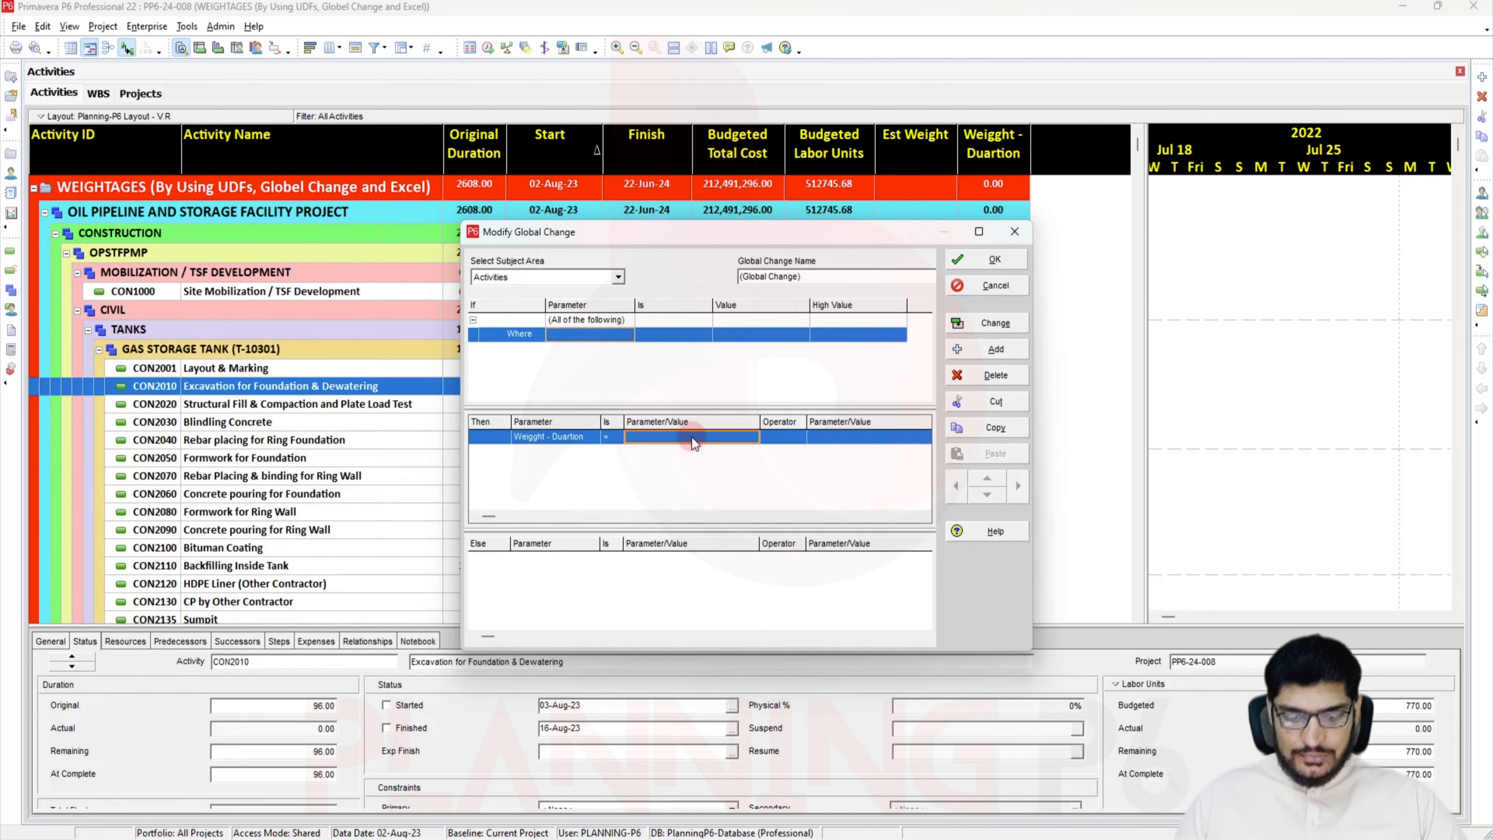
click(669, 439)
click(787, 439)
click(775, 500)
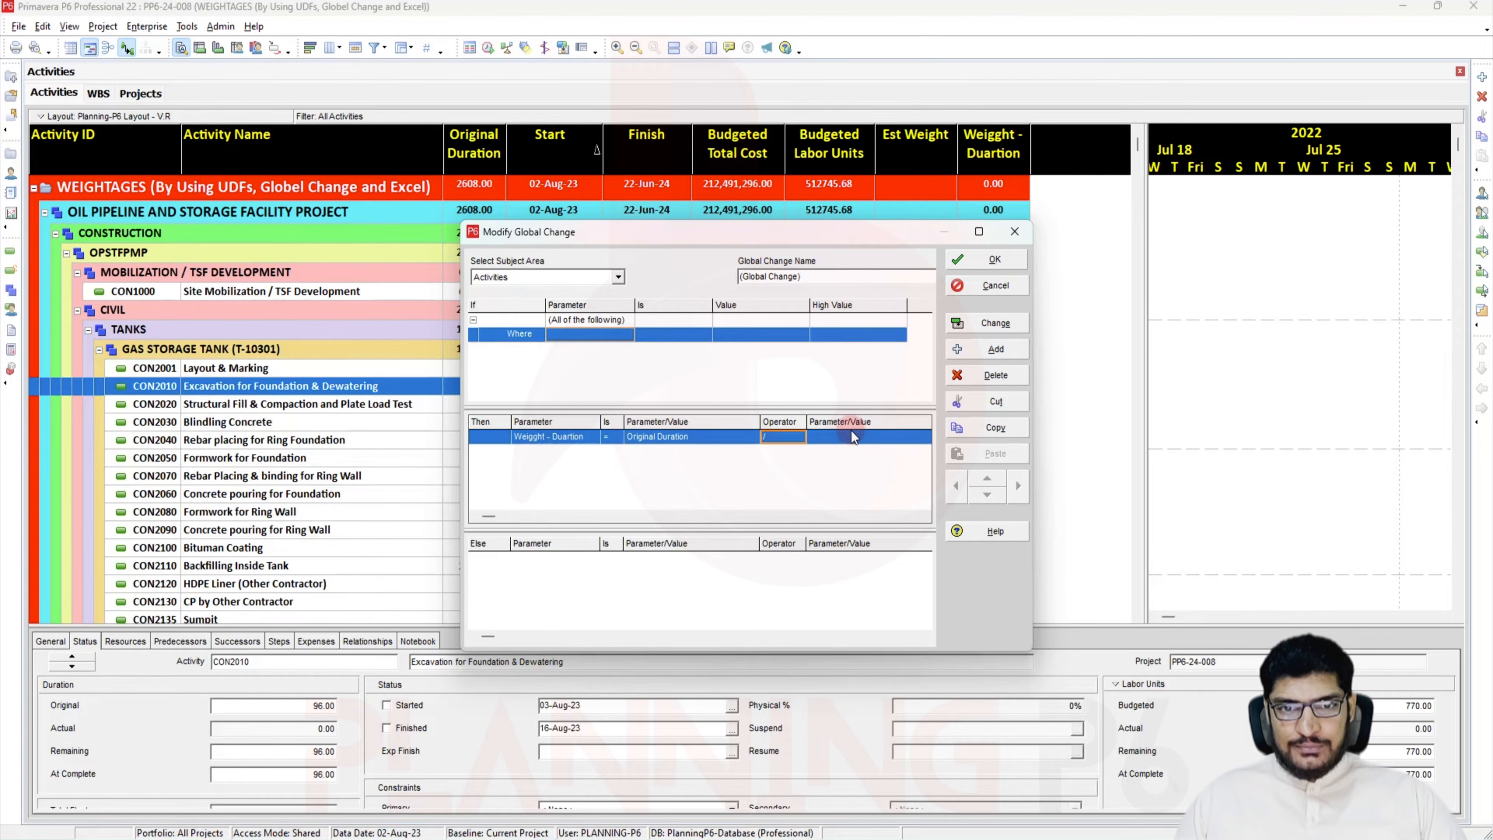
Set the statement's second value to a custom 2608, and move the dialog clear of the activity table
click(851, 436)
click(850, 441)
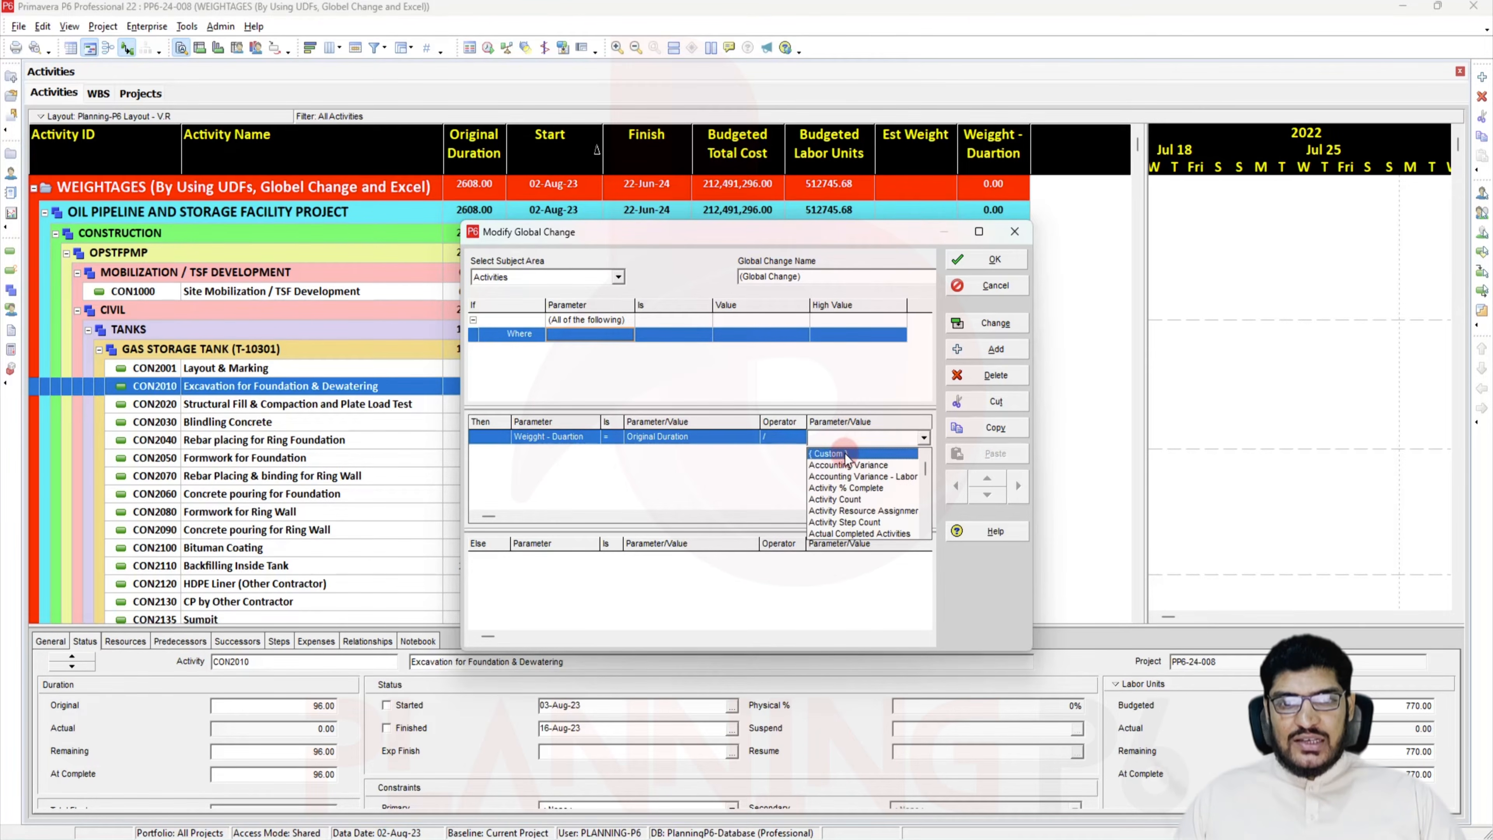
click(846, 456)
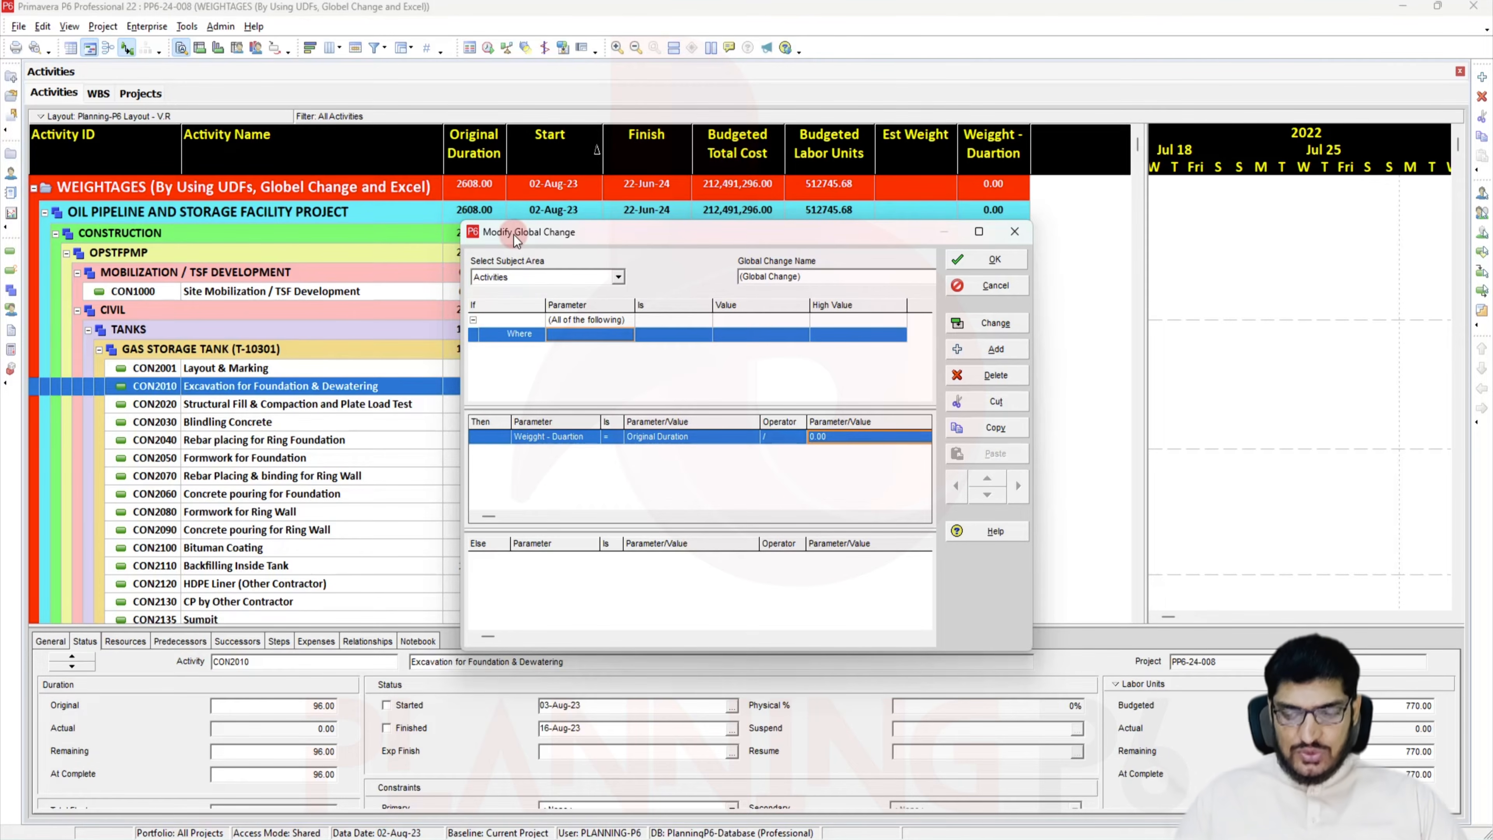
text(2608)
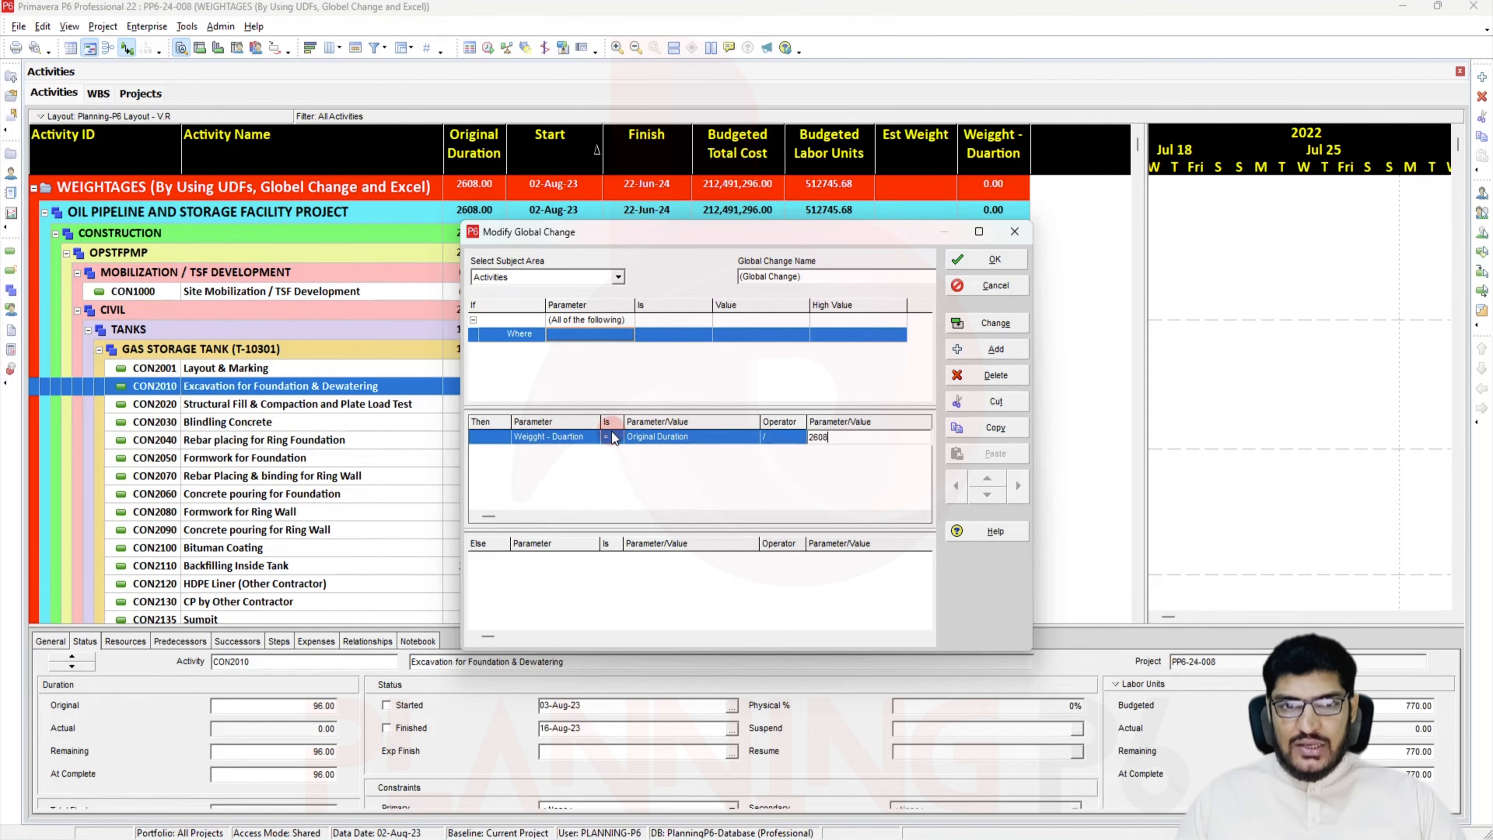
click(613, 453)
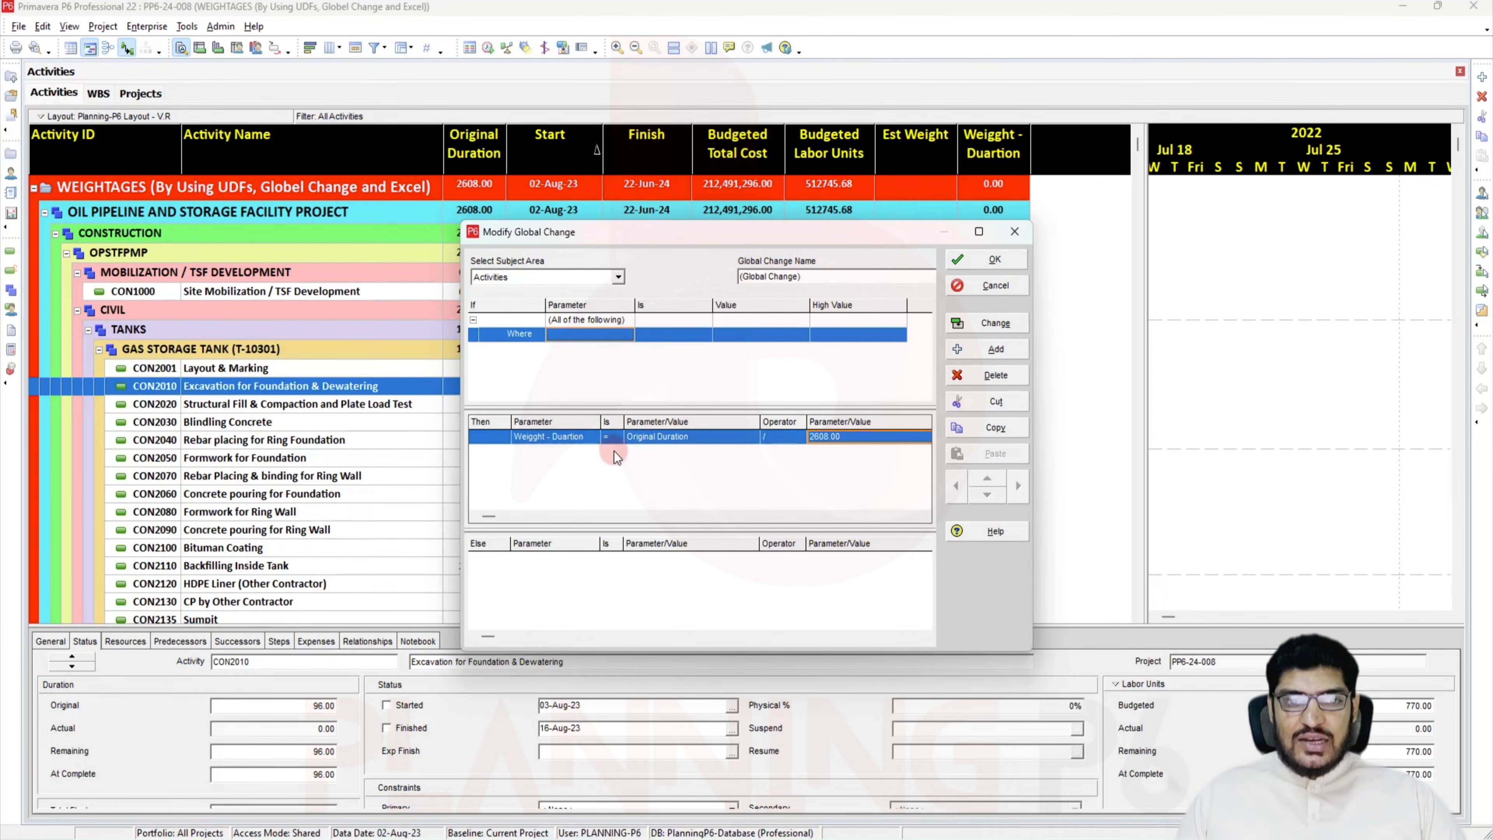
drag(639, 234, 686, 323)
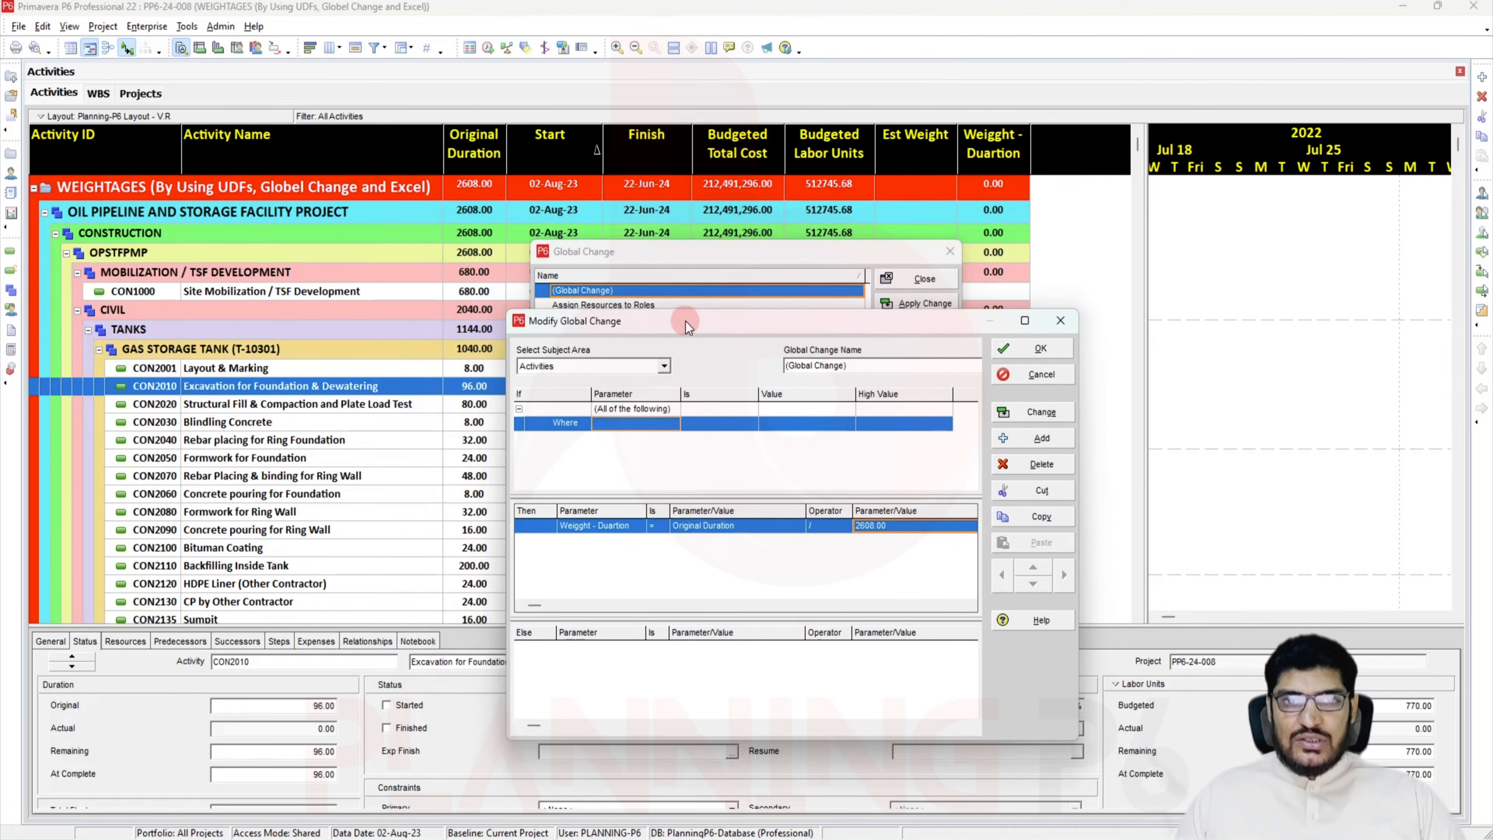
click(679, 471)
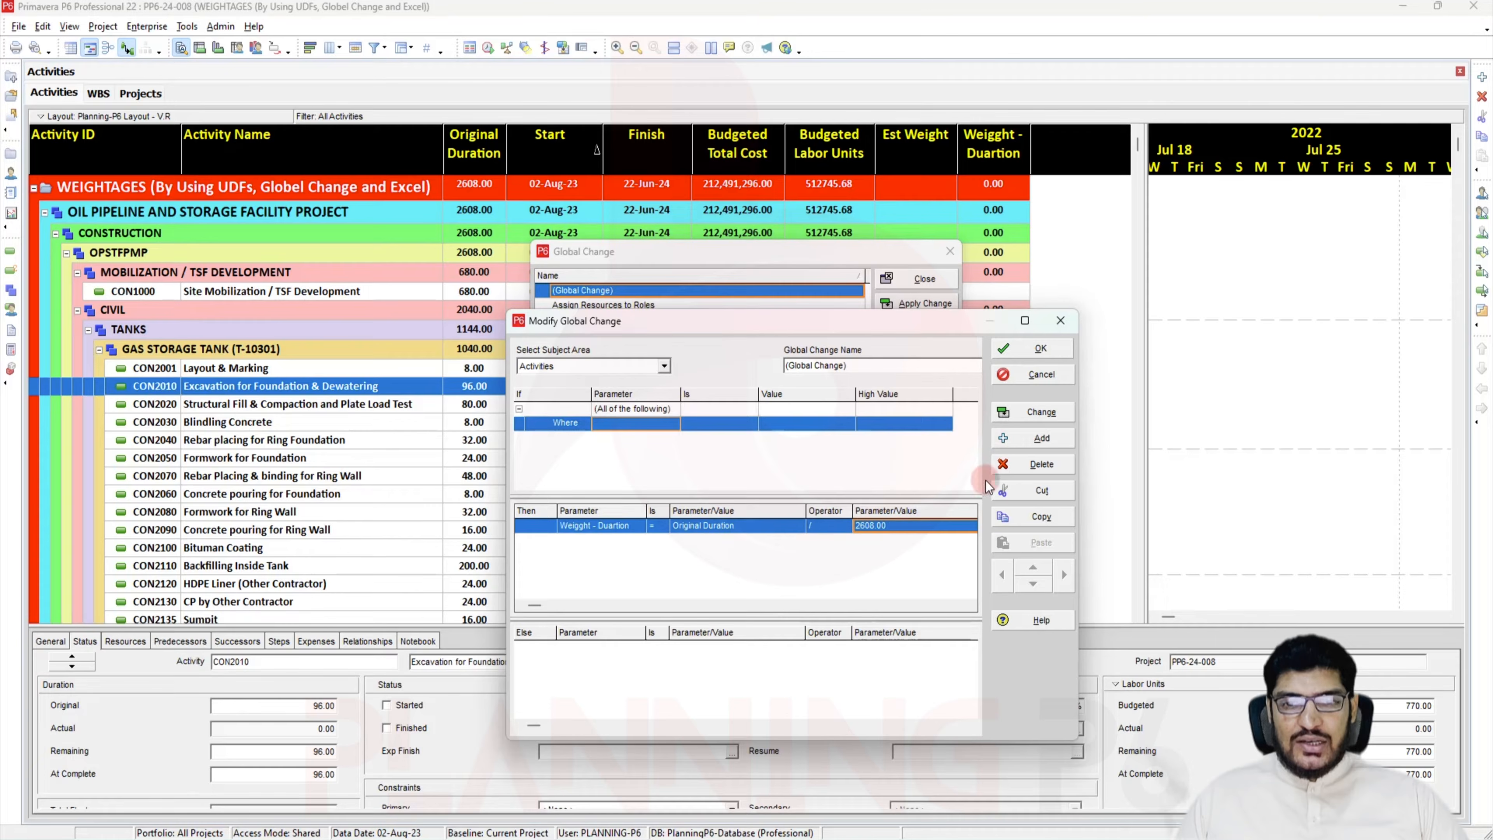
Add a second Then statement that sets Est Weight equal to Weigght - Duartion
click(1046, 438)
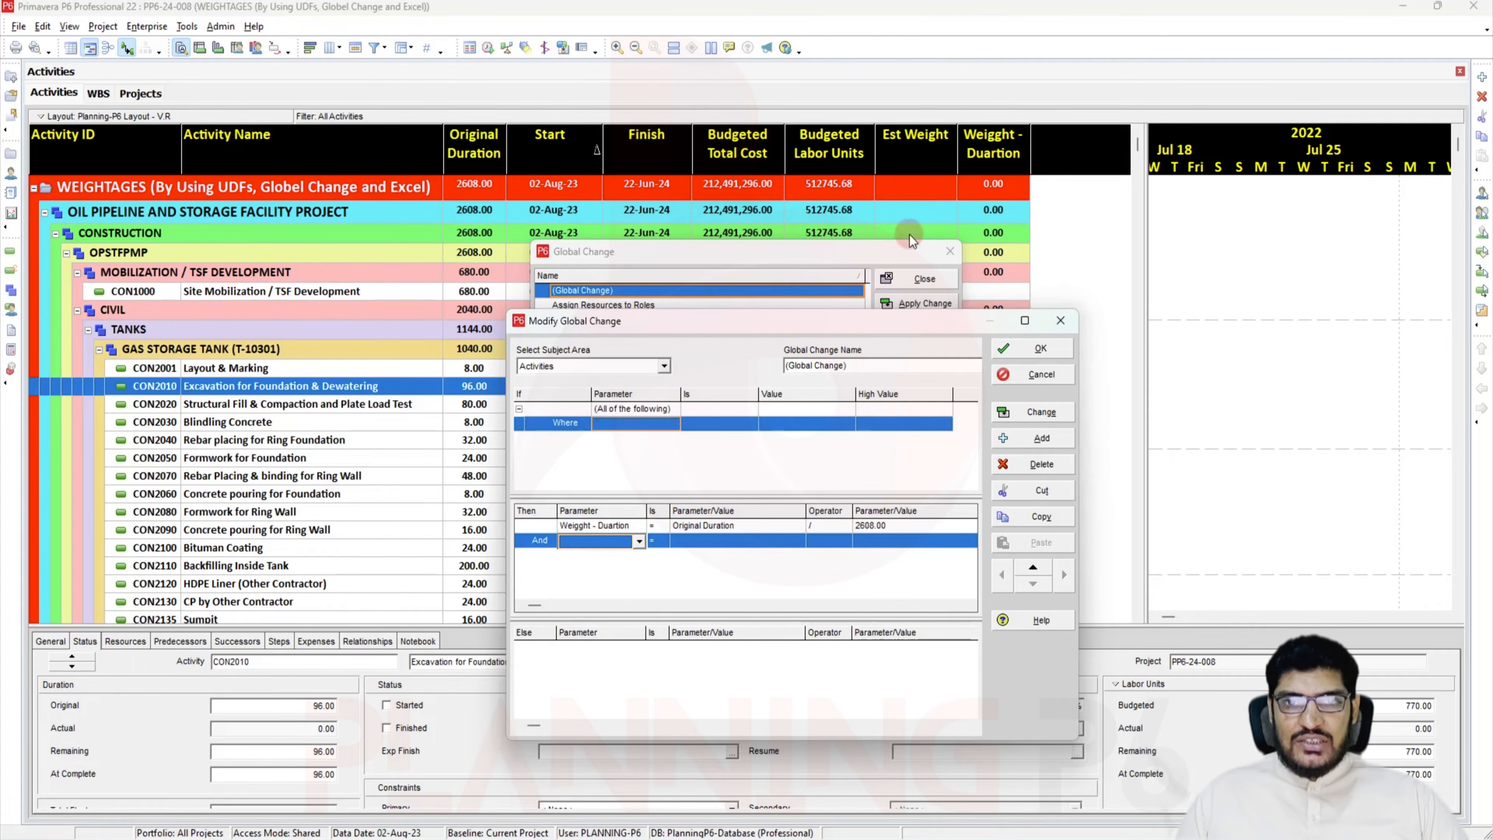
click(609, 542)
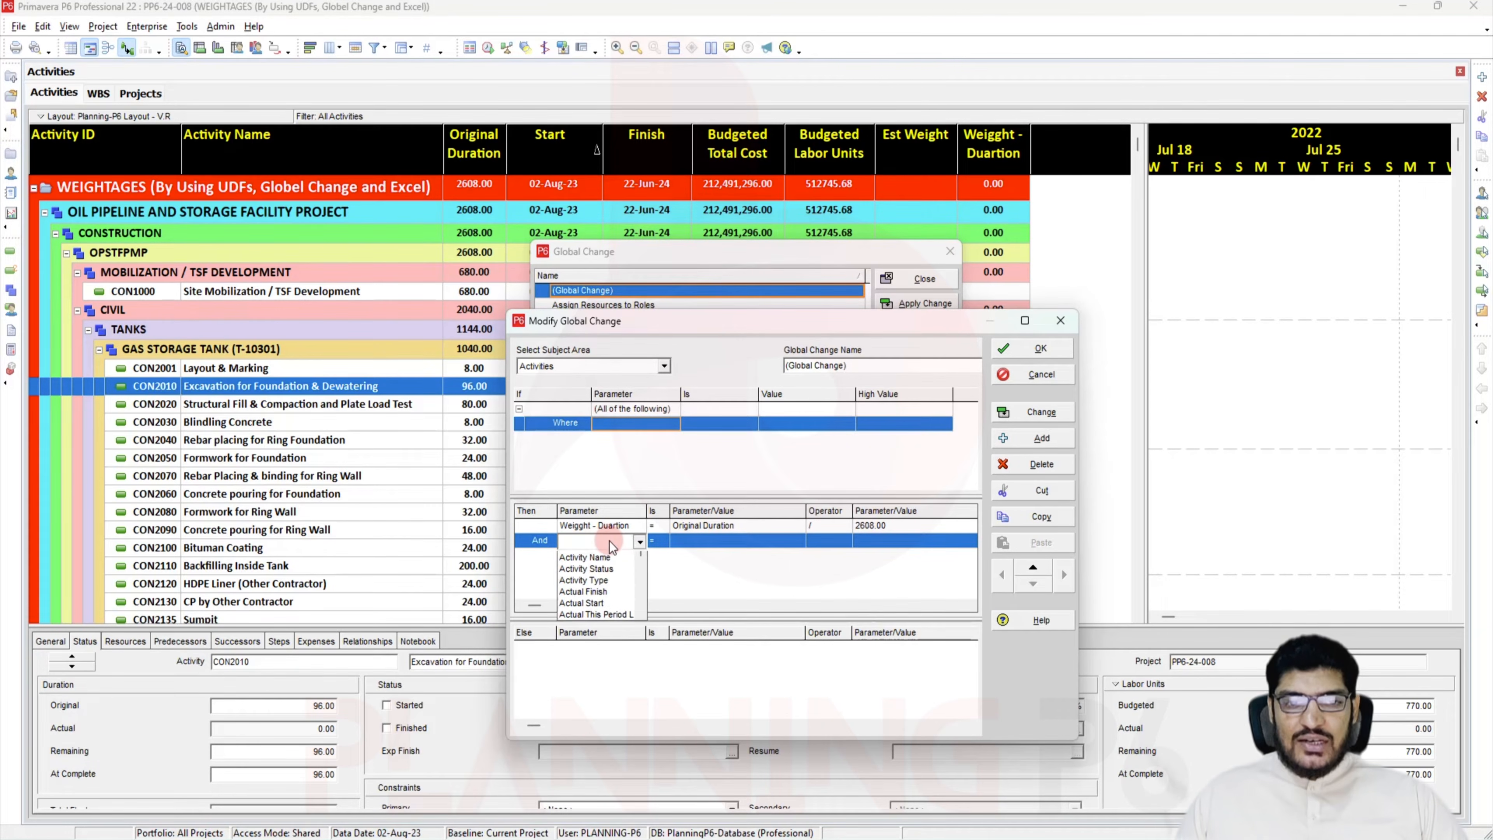
key(e)
scroll(590, 582, down, 2)
click(595, 627)
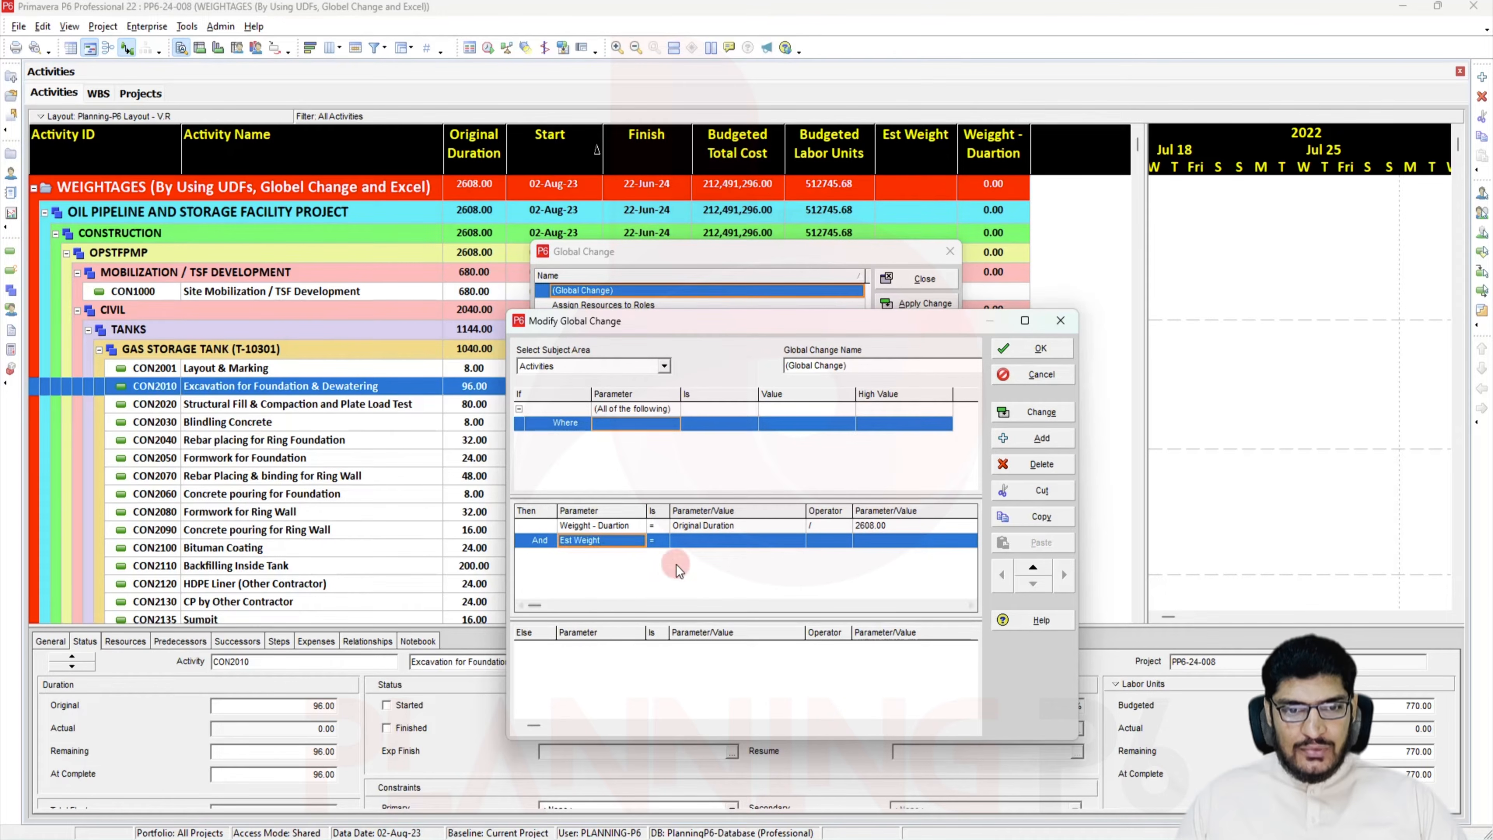
click(719, 538)
click(719, 538)
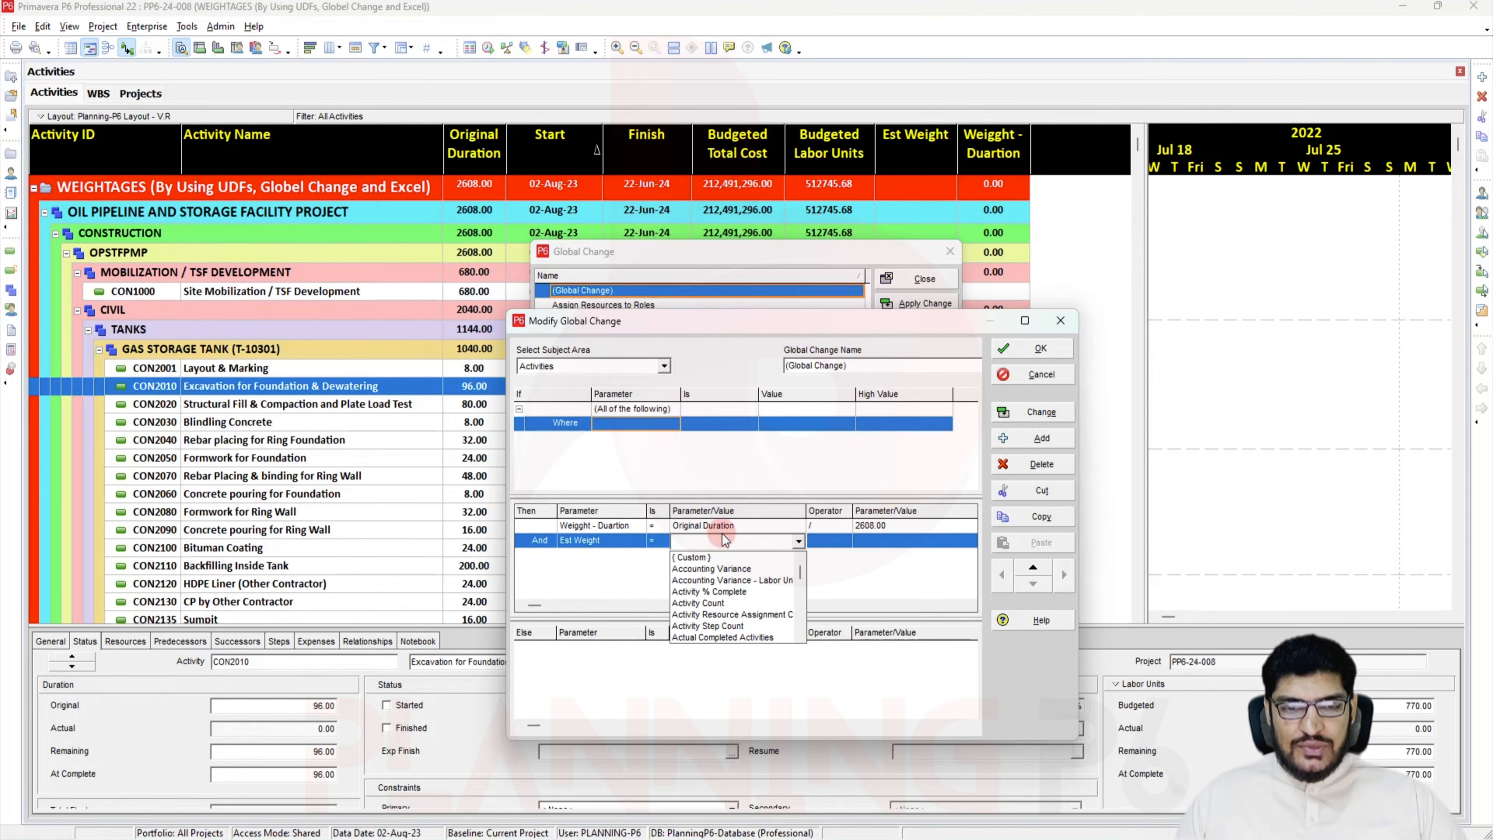
key(w)
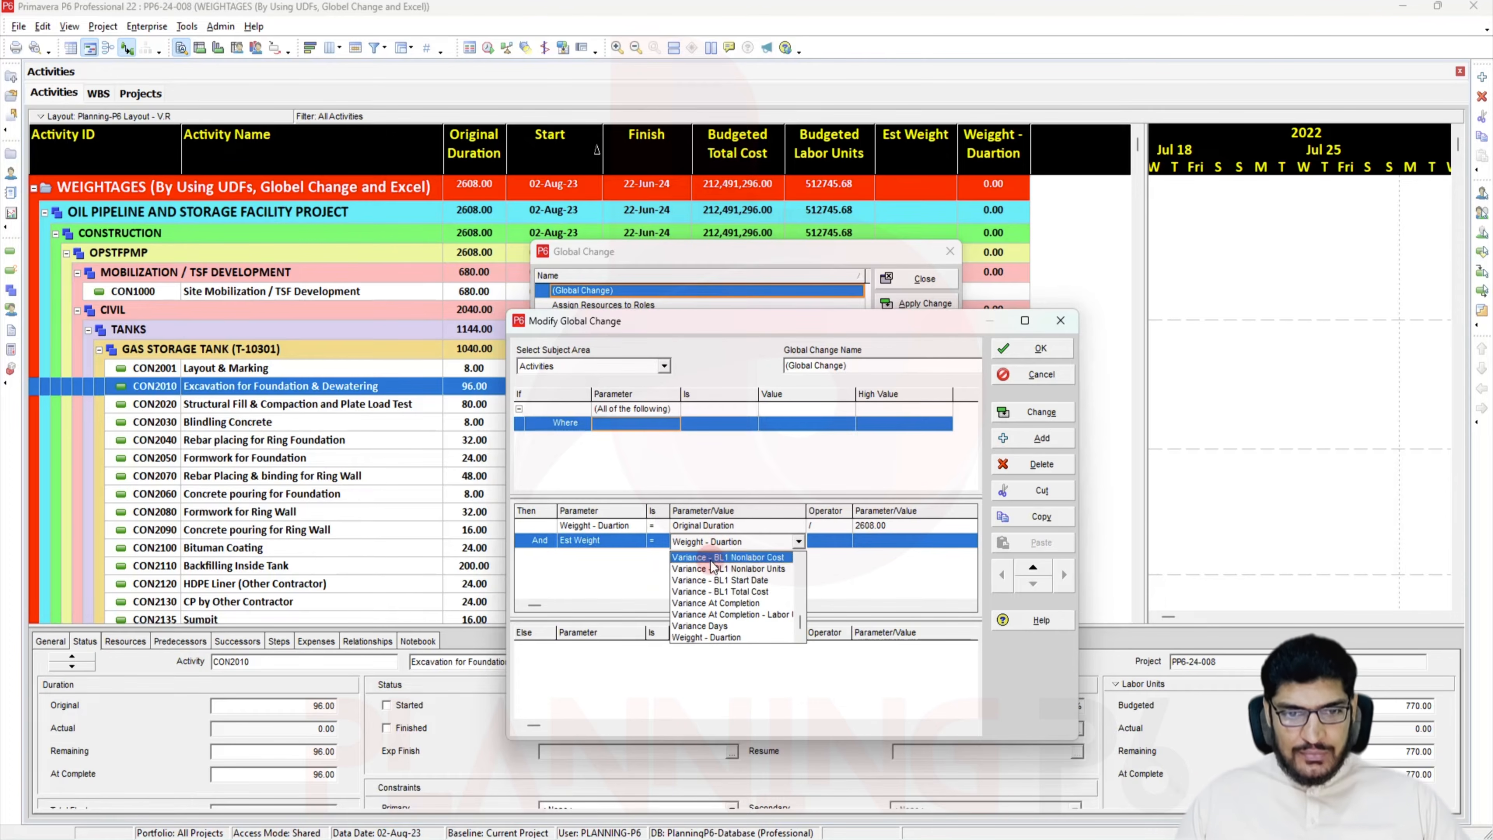
click(721, 636)
Run the global change, commit its changes from the report, and close the global change windows
click(1042, 411)
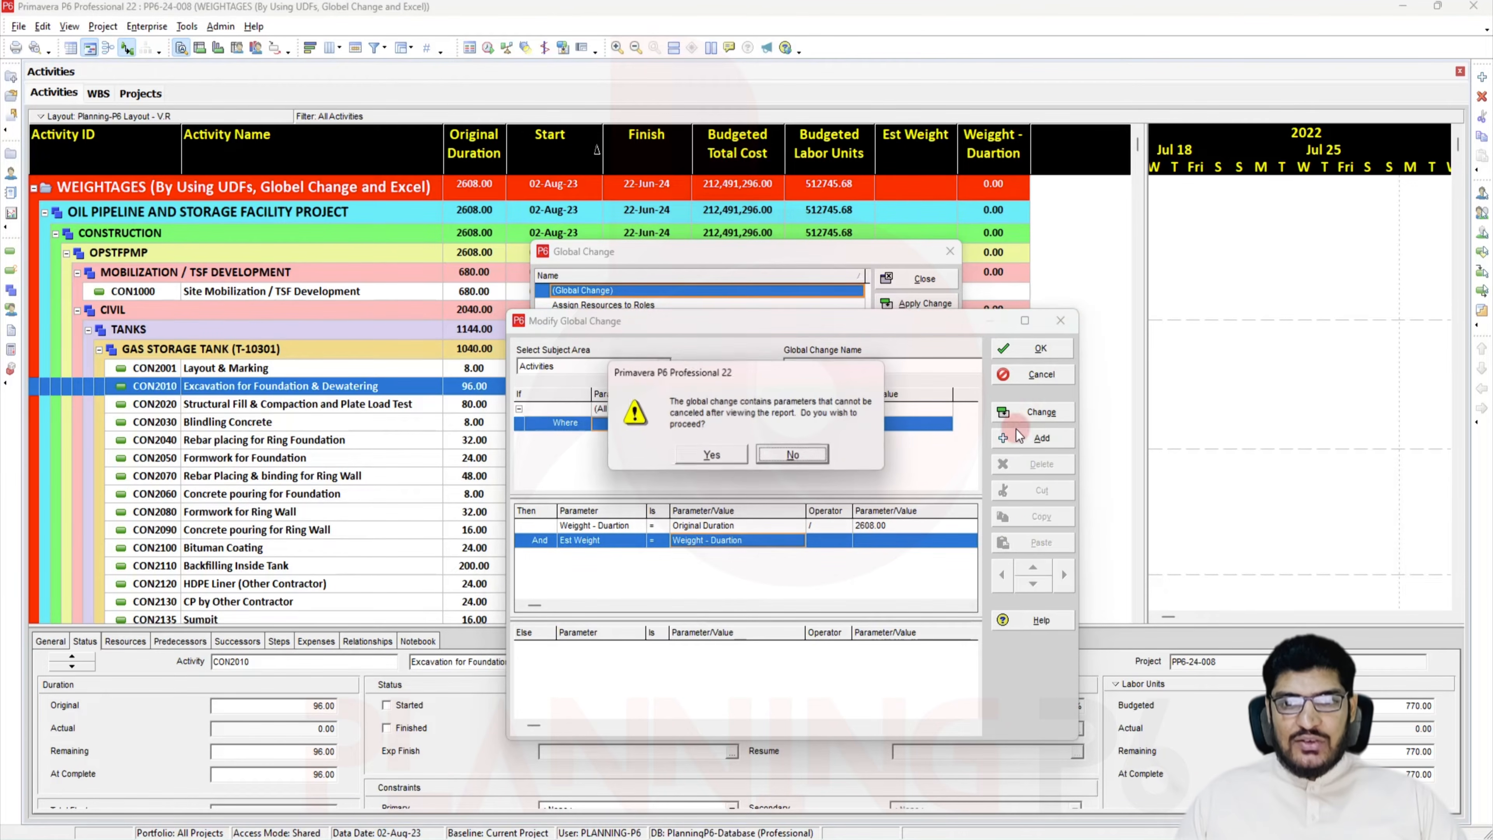
click(775, 459)
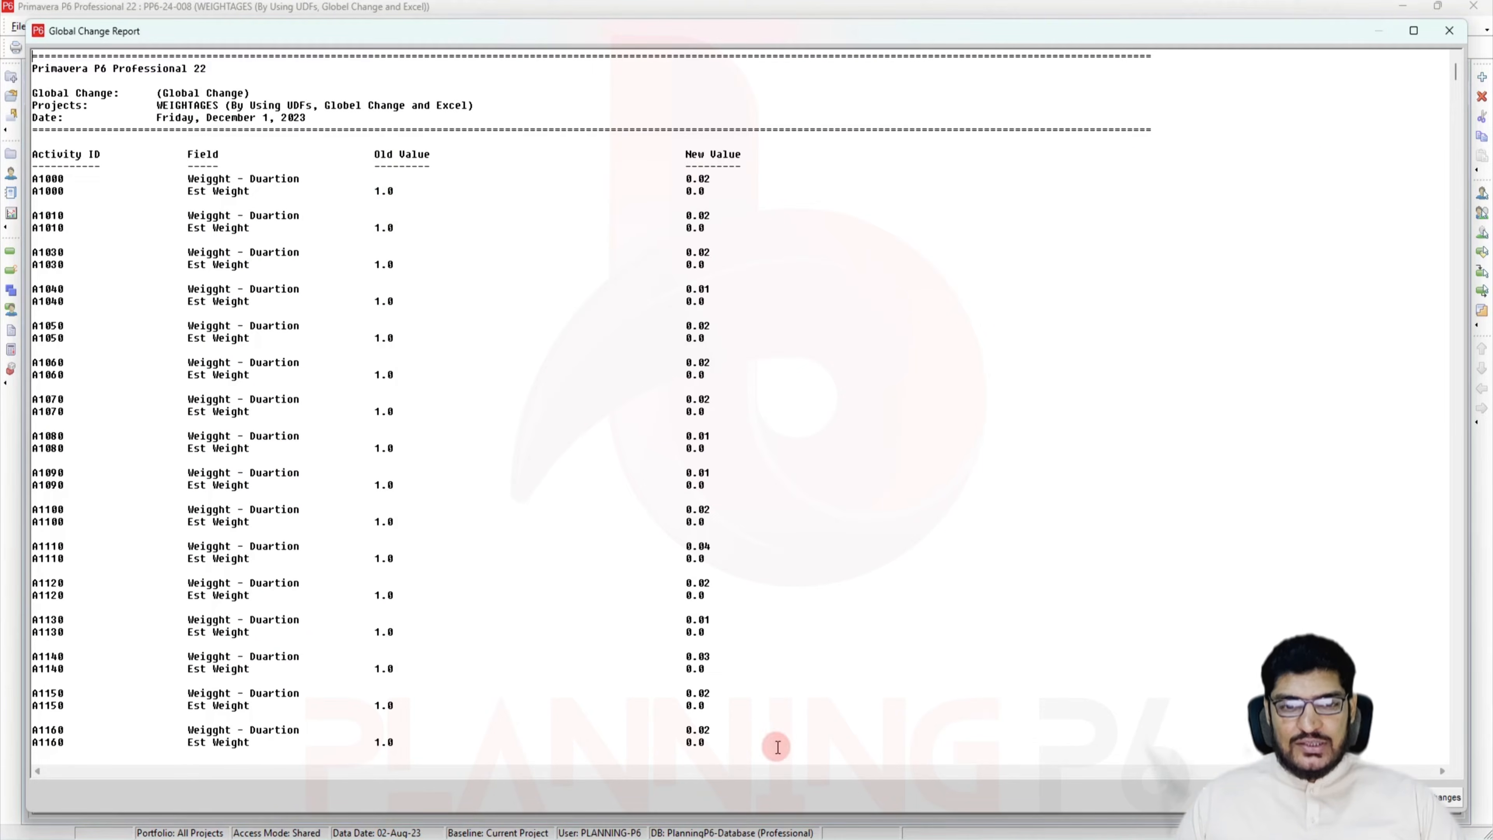
click(1426, 798)
click(794, 451)
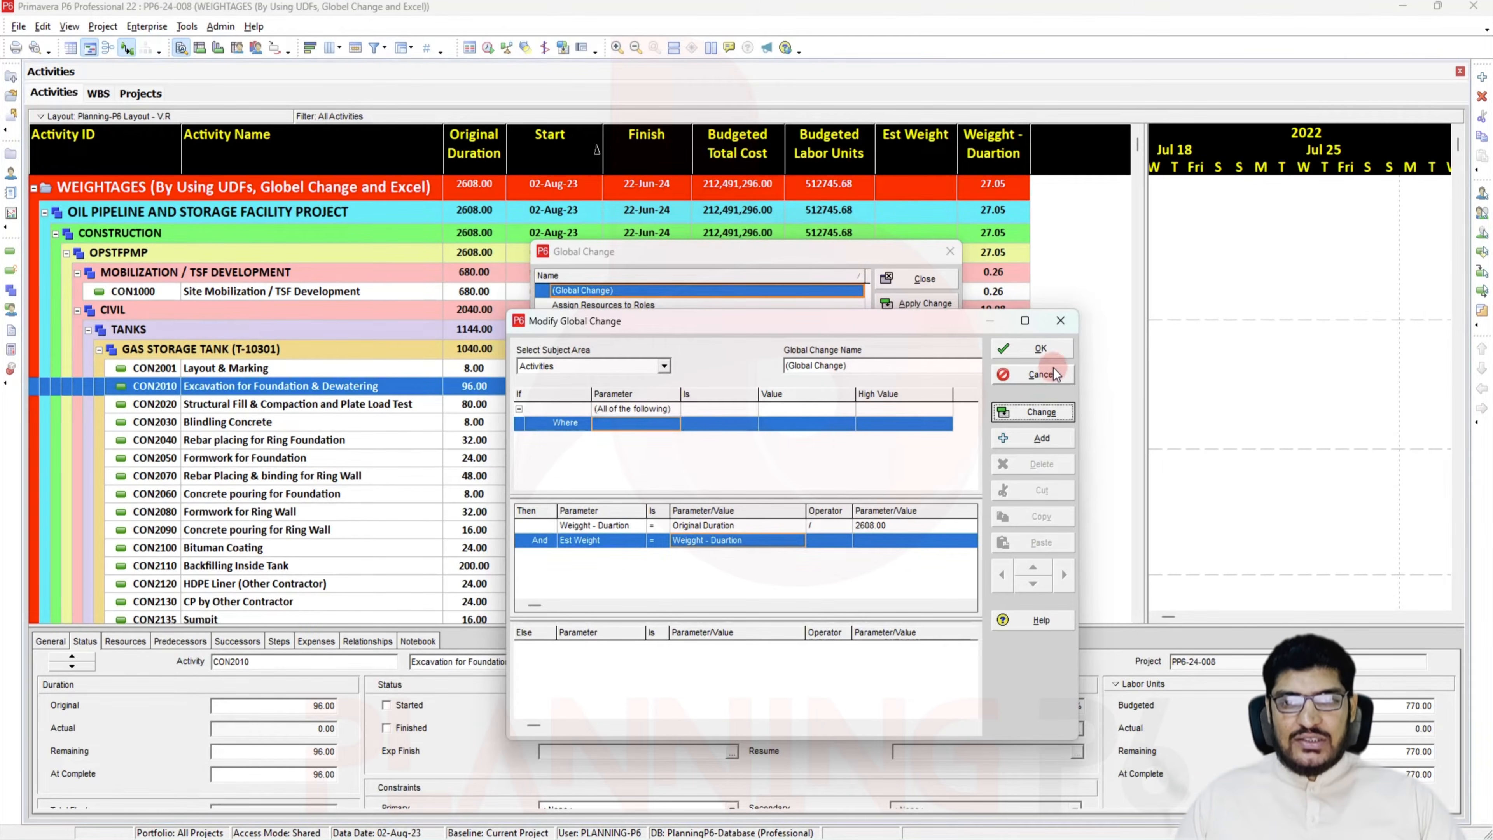
click(1041, 348)
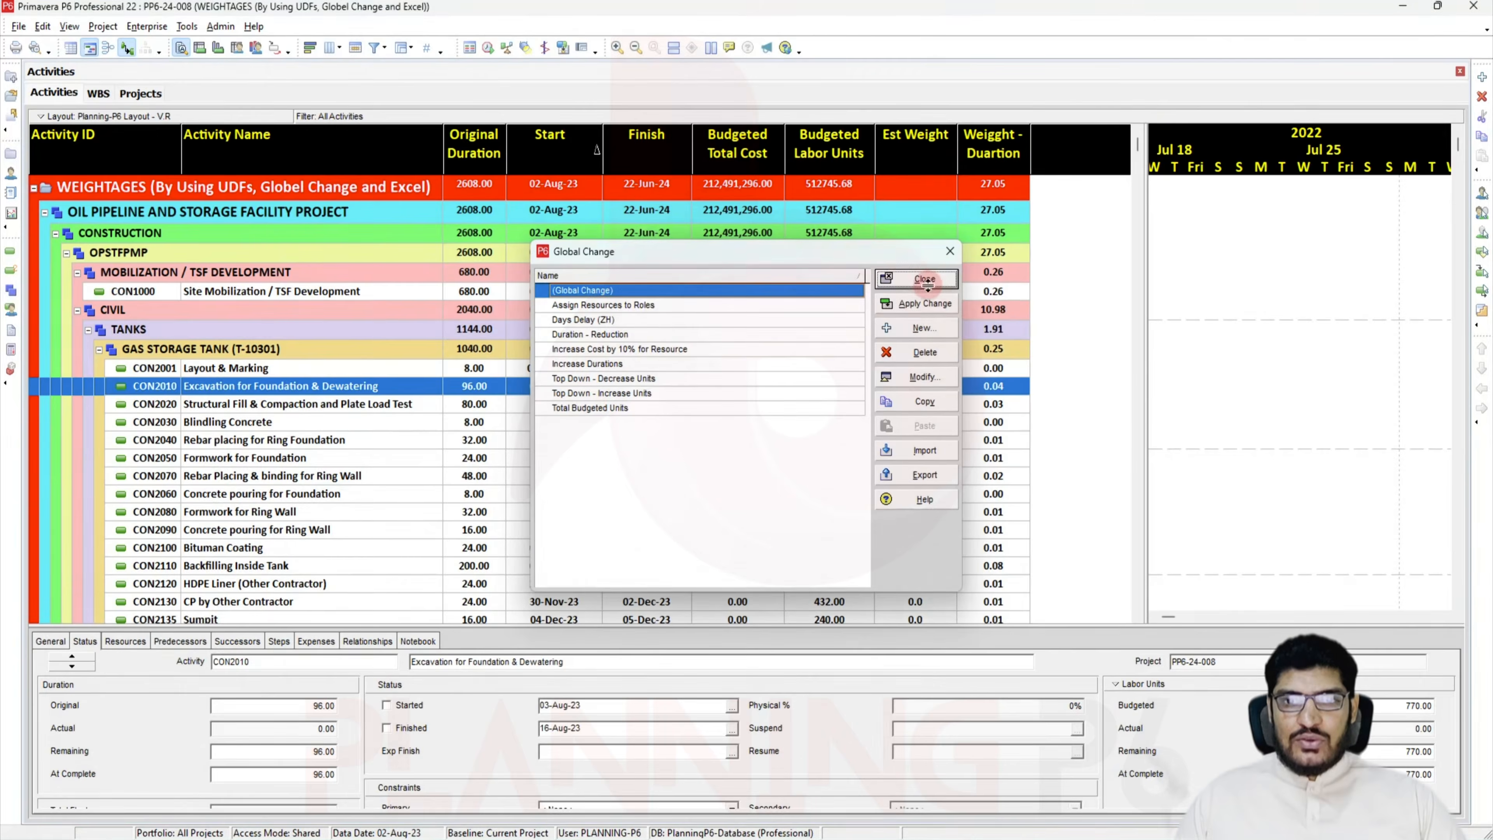
click(924, 279)
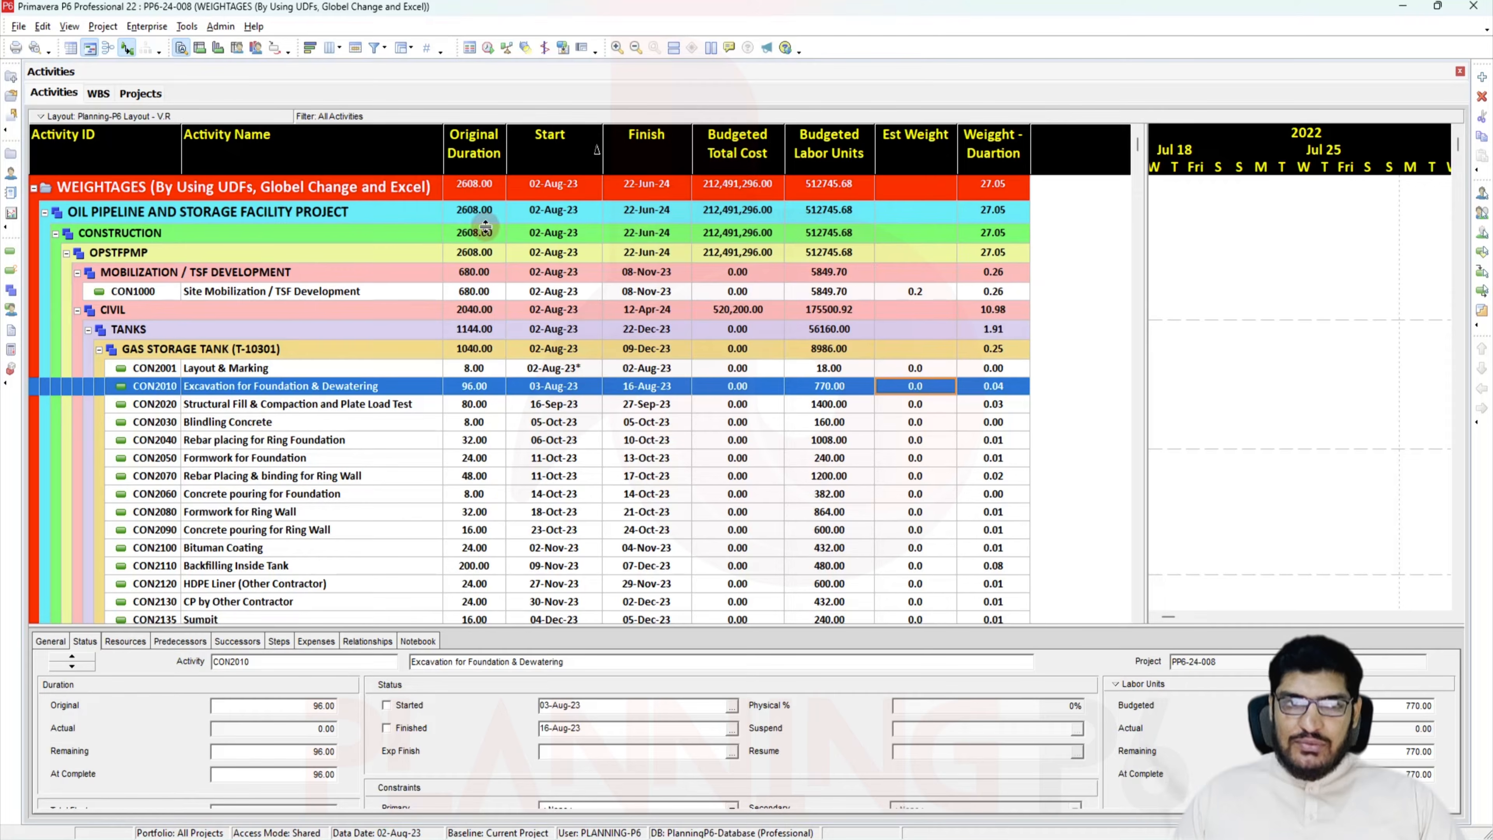
Copy all rows of the activity table and paste them into a blank Excel workbook starting at cell A1
click(475, 187)
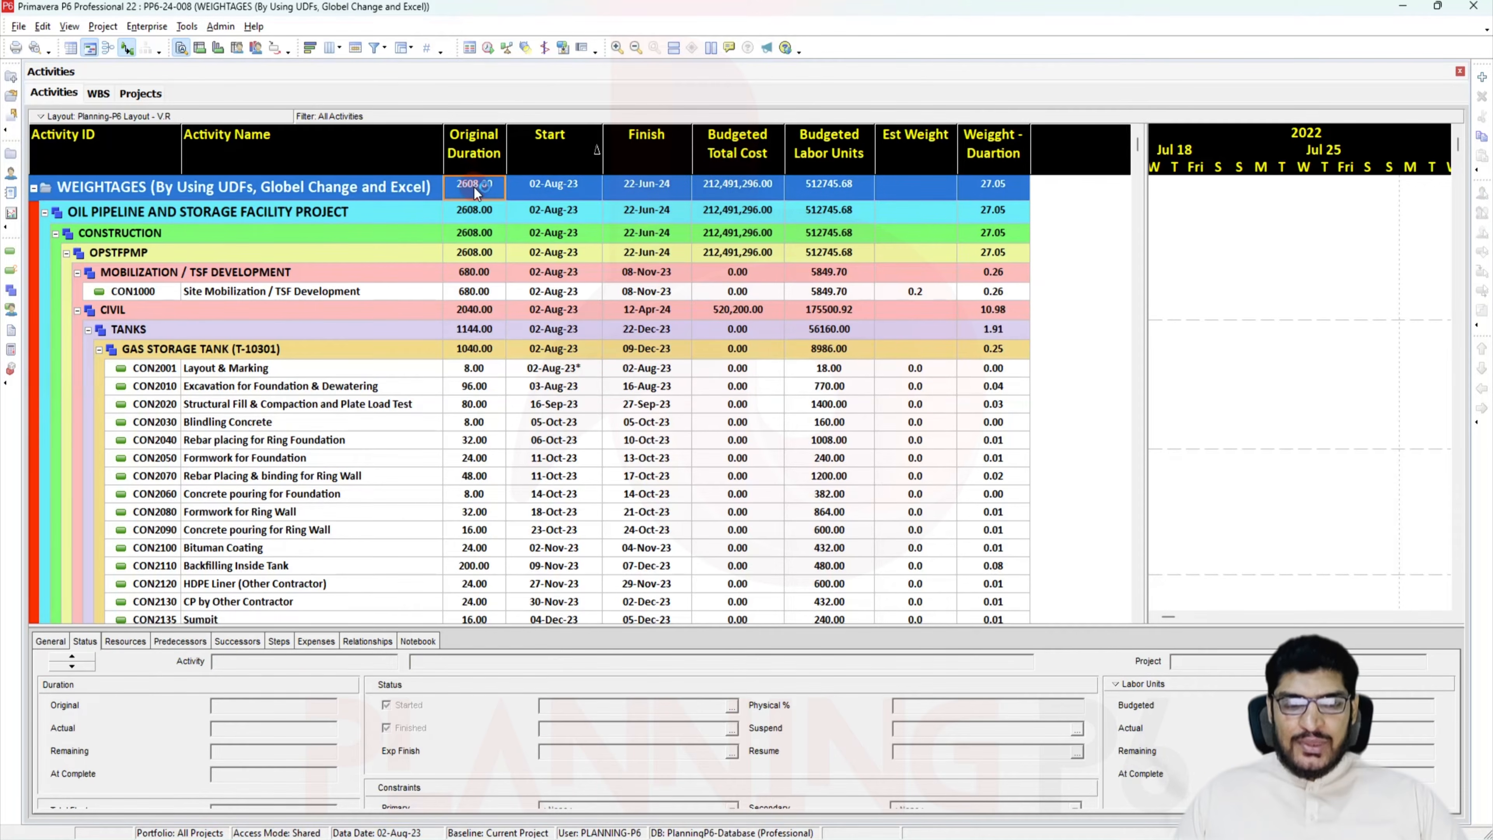
key(ctrl+a)
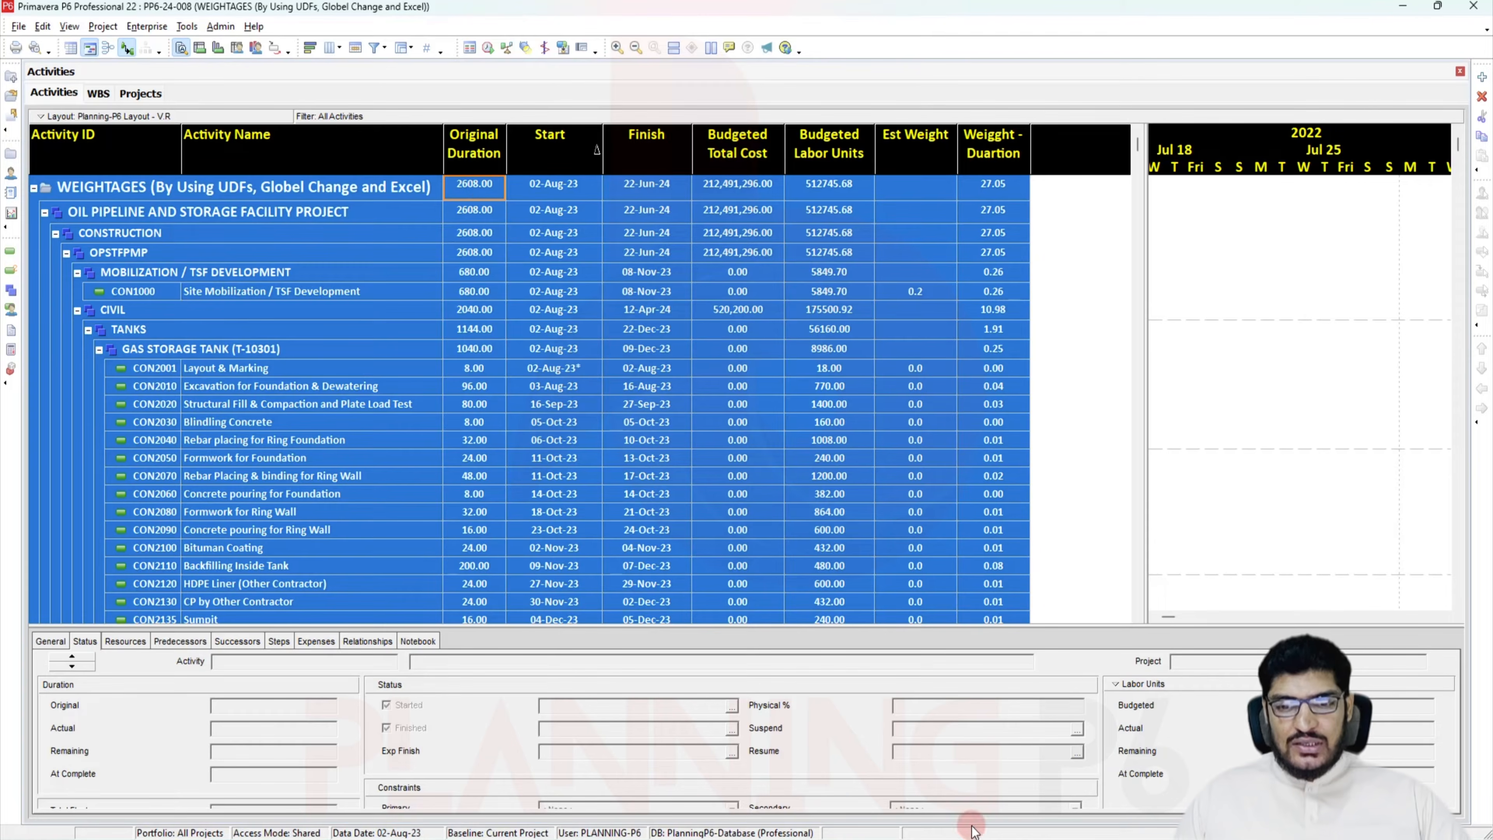
mouse_move(903, 838)
click(902, 771)
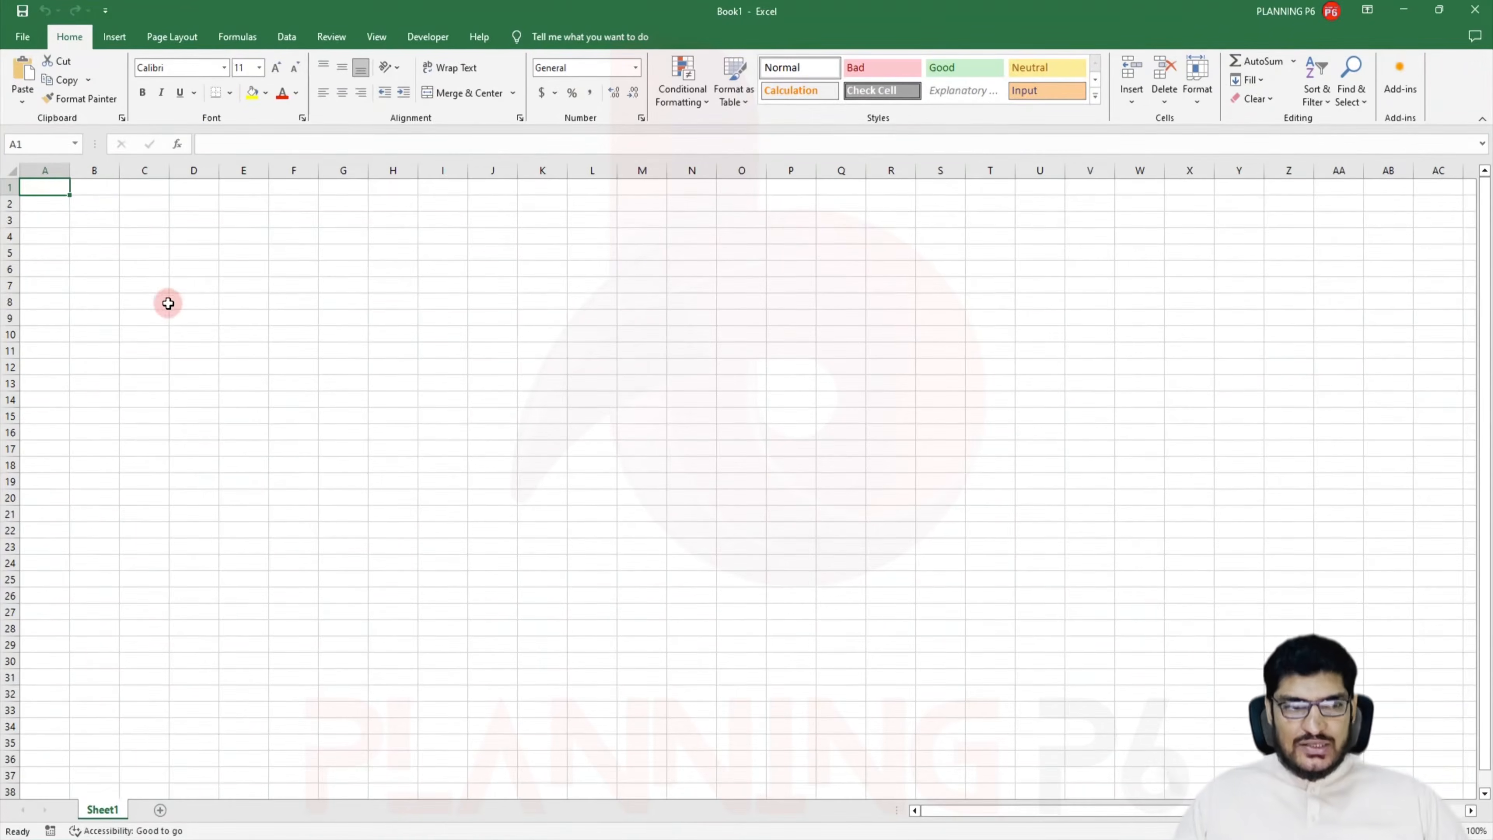
text(WEIGHTAGES (By Using UDFs, Globel Ch)
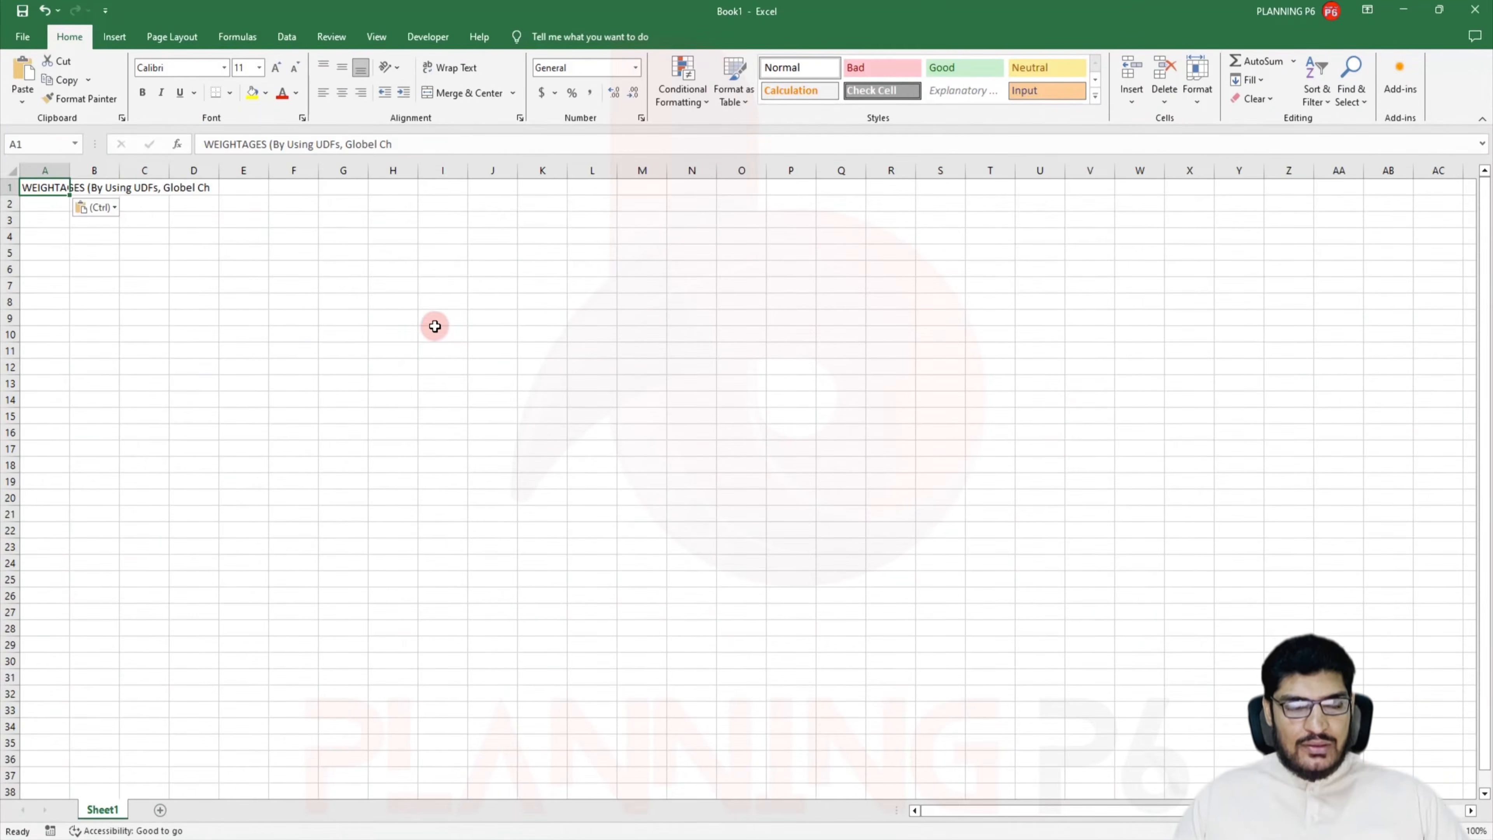
key(alt+Tab)
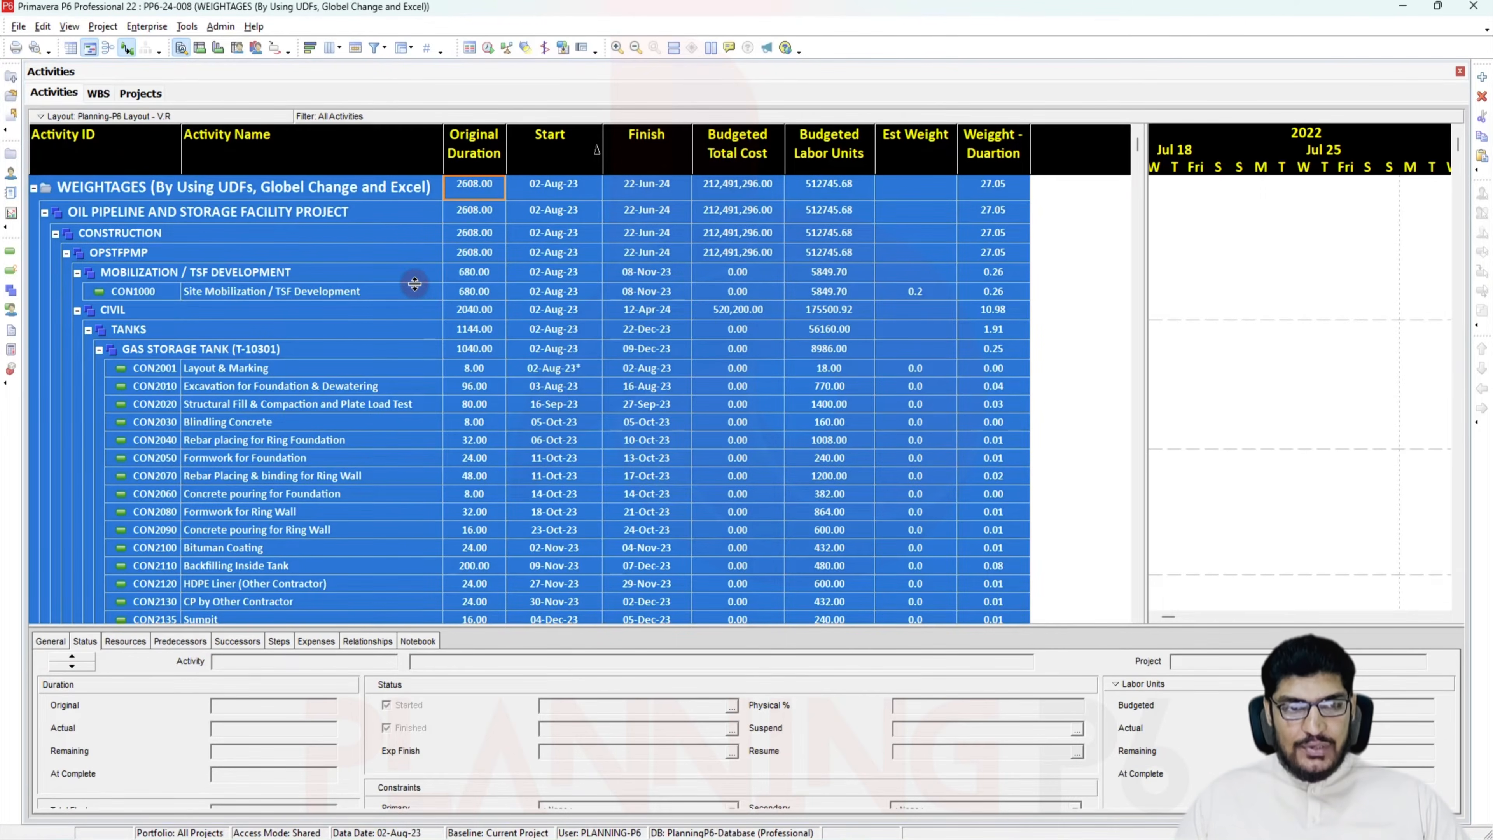
key(alt+Tab)
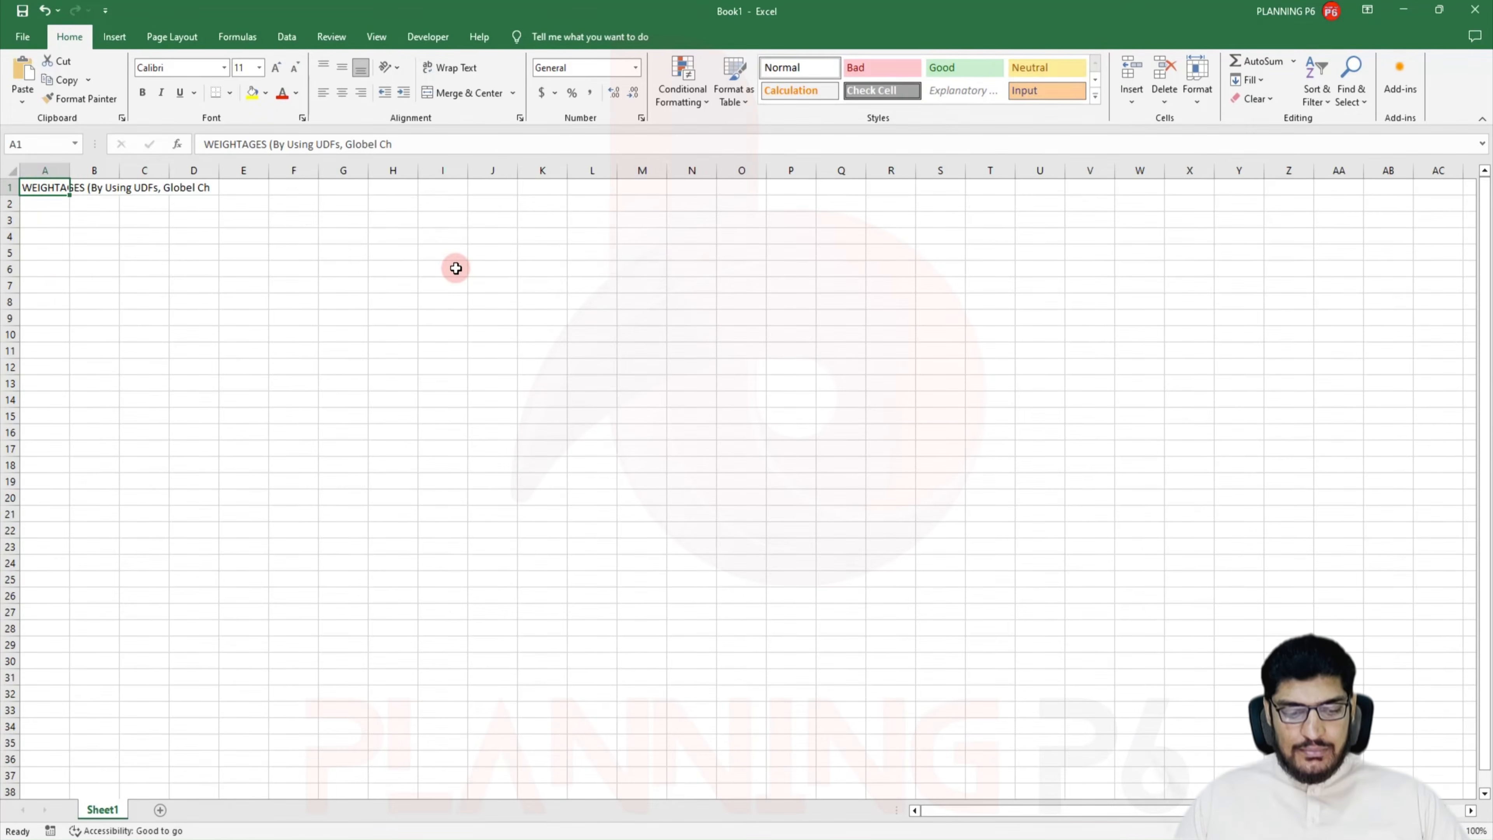
key(ctrl+v)
click(311, 272)
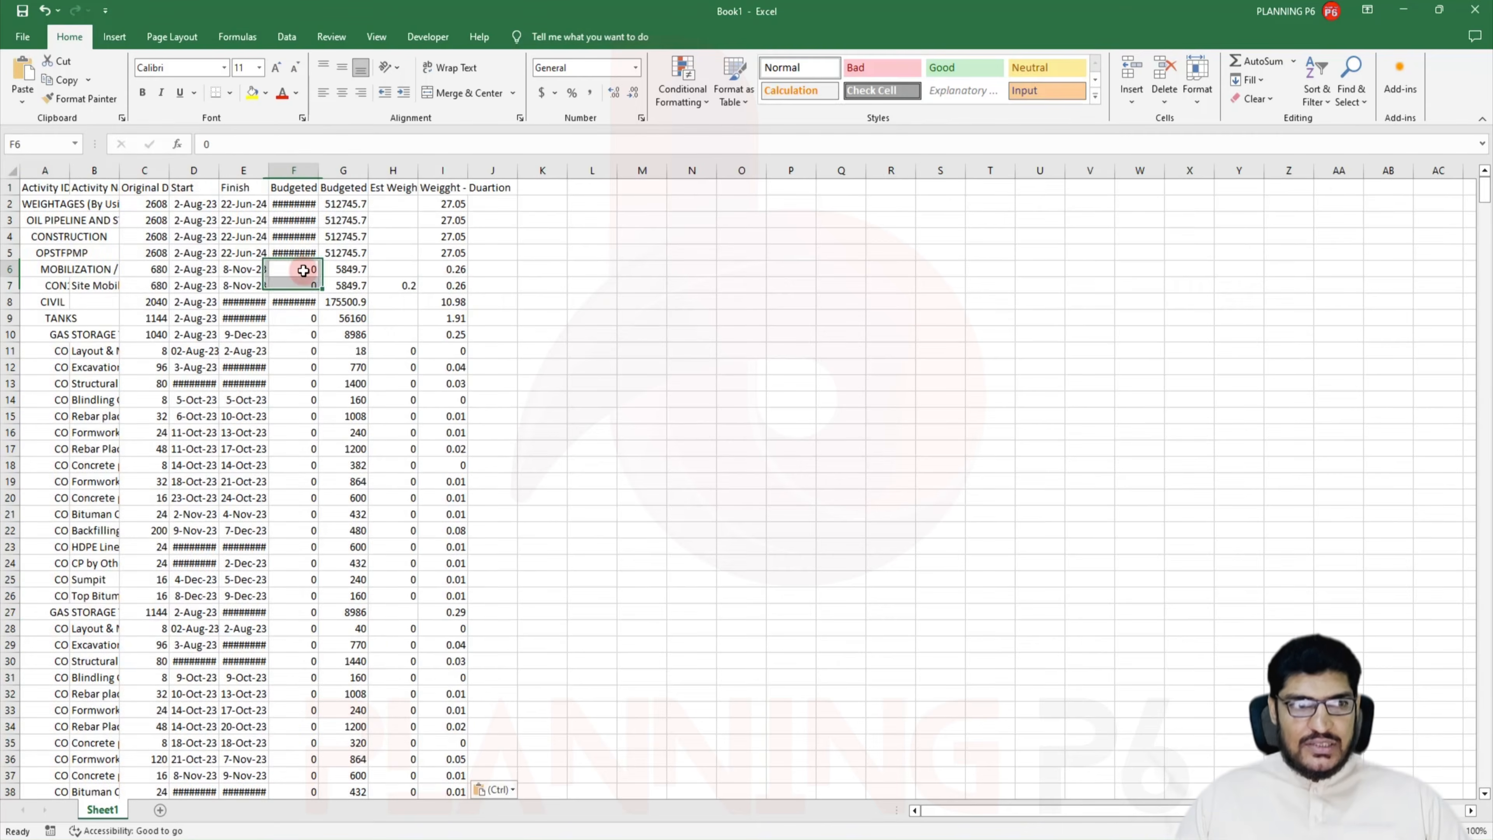
Fit the widths of the Activity ID, Activity Name and Original Duration columns to their contents
double_click(169, 174)
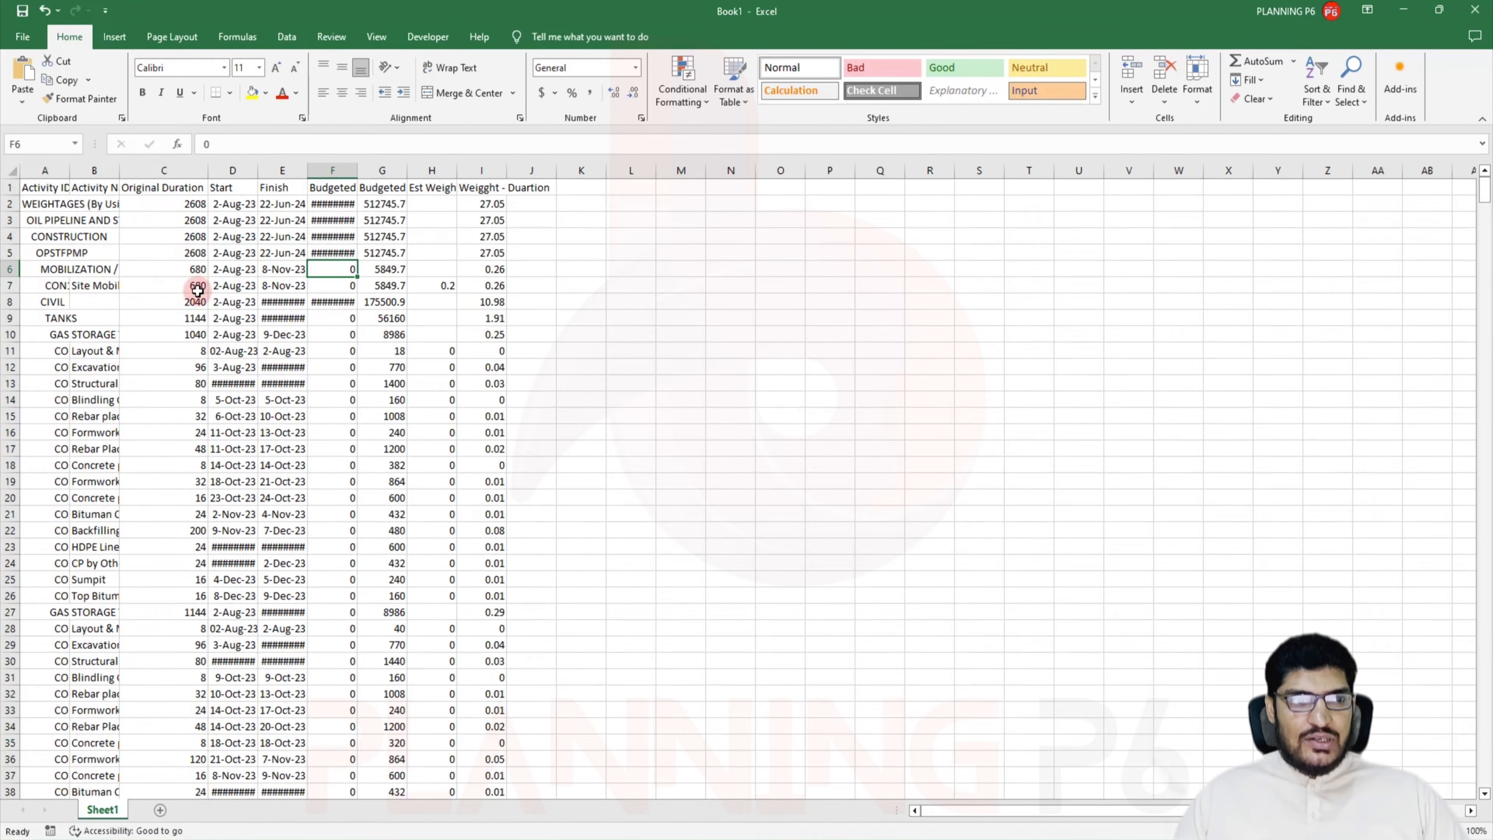
double_click(119, 172)
double_click(69, 170)
click(500, 287)
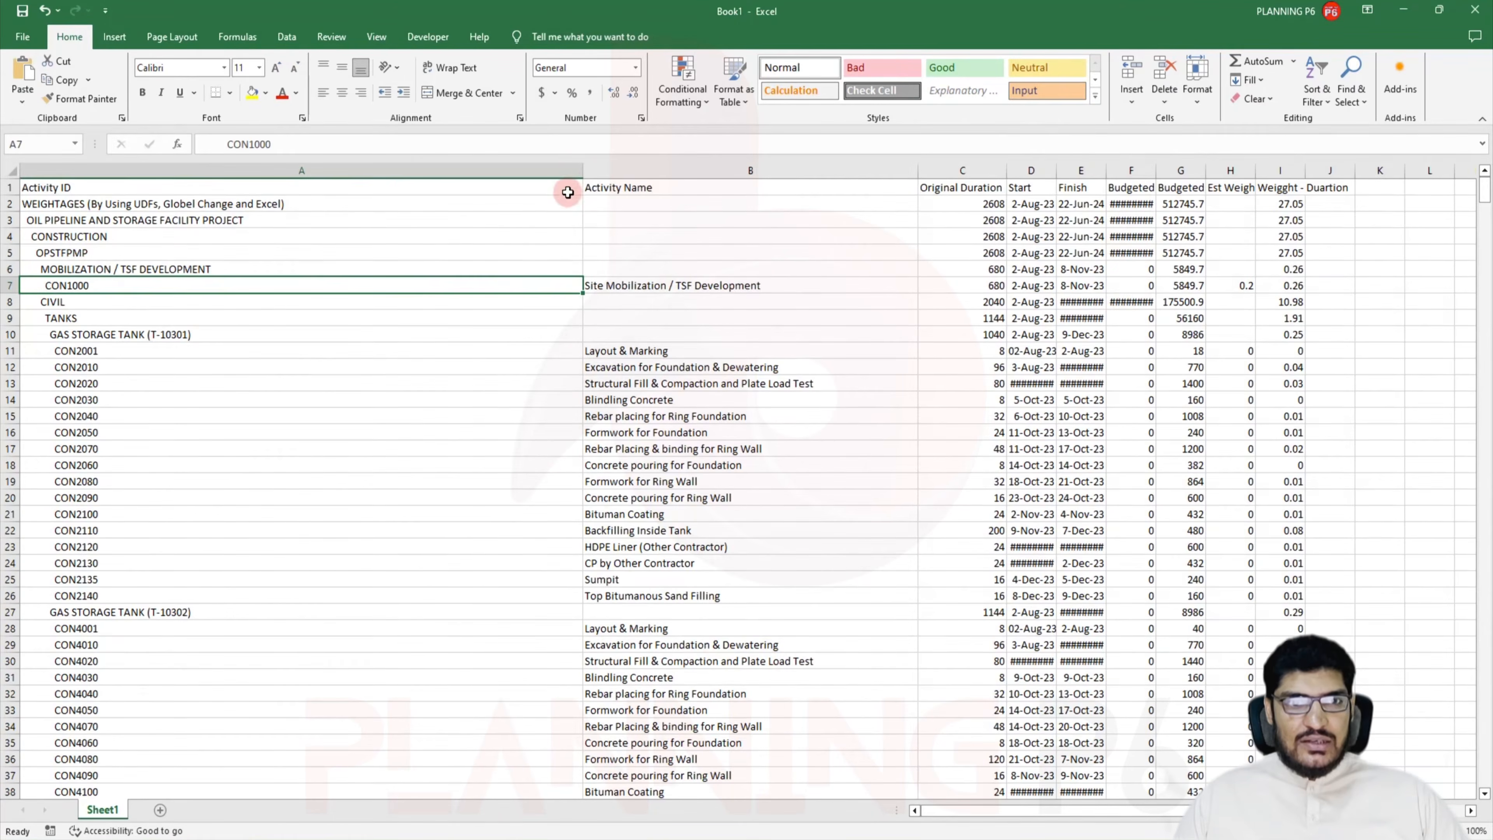
Turn on filtering for the header row of the pasted activity data
click(11, 187)
click(1317, 88)
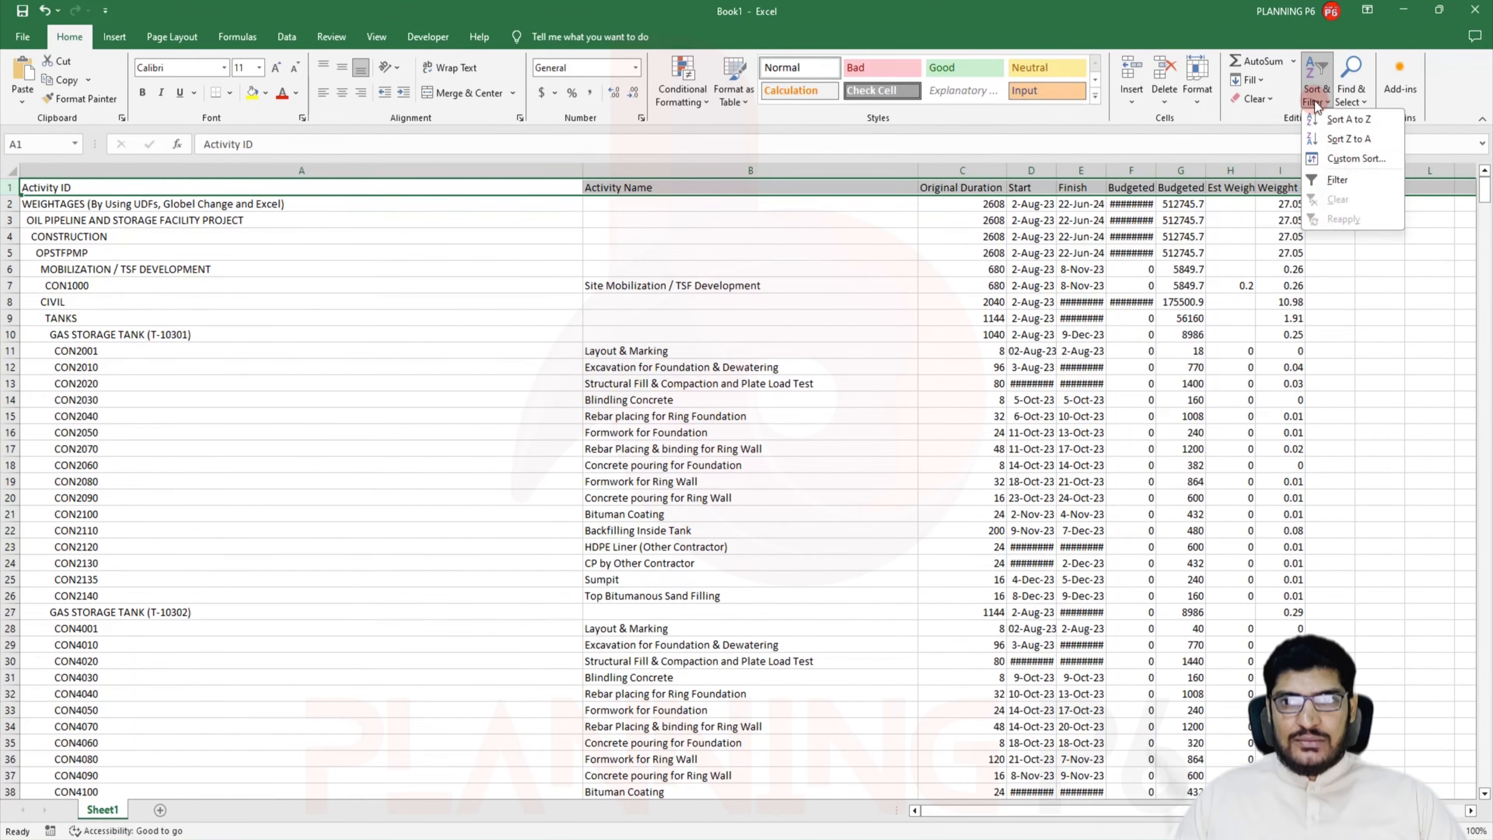
click(1340, 187)
click(680, 294)
click(575, 187)
mouse_move(565, 325)
Filter the Activity Name column to show only blank entries, leaving just the WBS summary rows
click(910, 187)
click(910, 187)
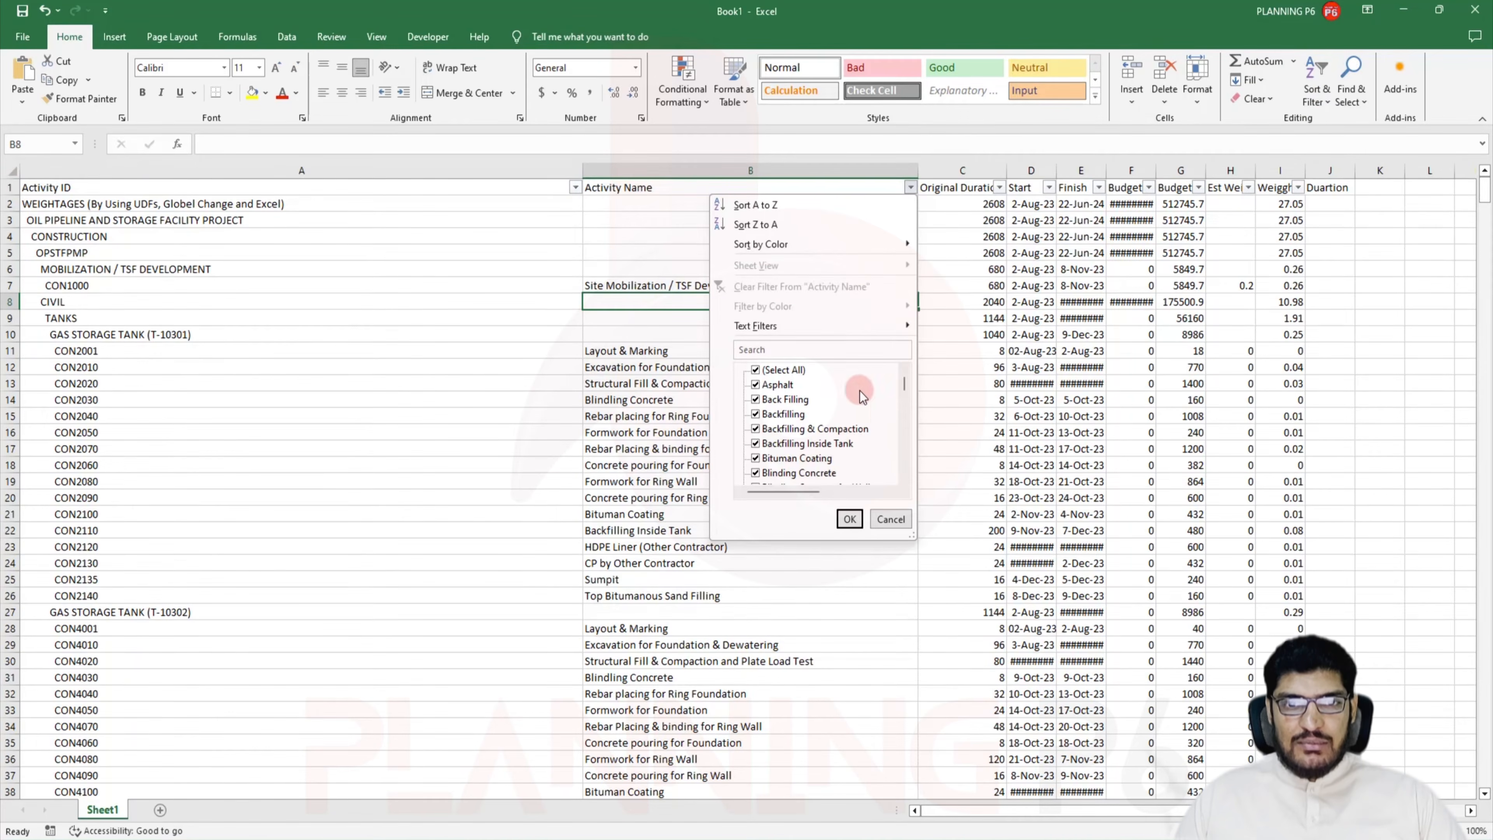
drag(904, 384, 801, 427)
scroll(801, 427, up, 16)
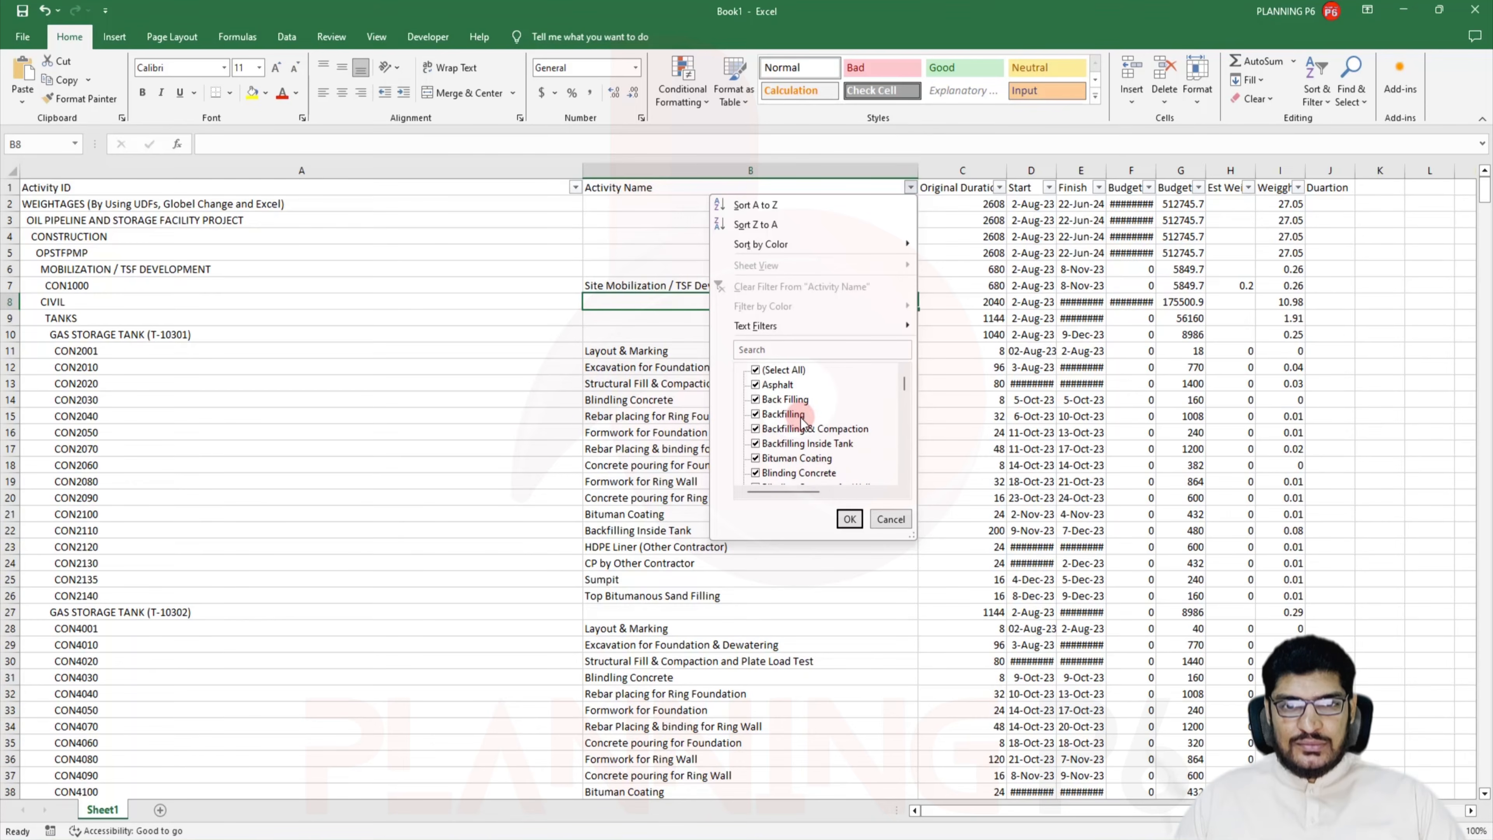
click(767, 371)
scroll(776, 423, down, 15)
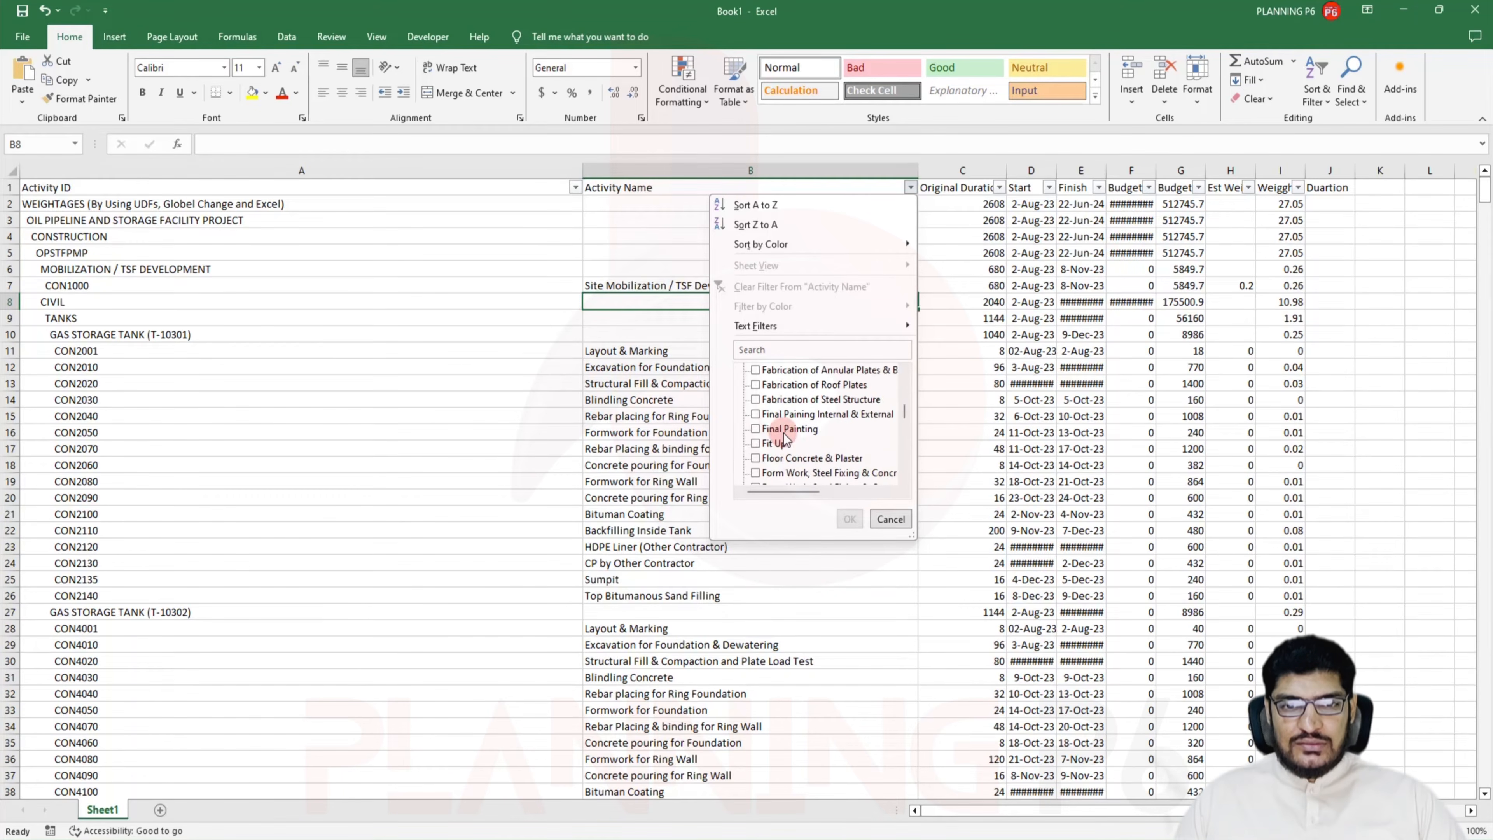
scroll(779, 450, down, 10)
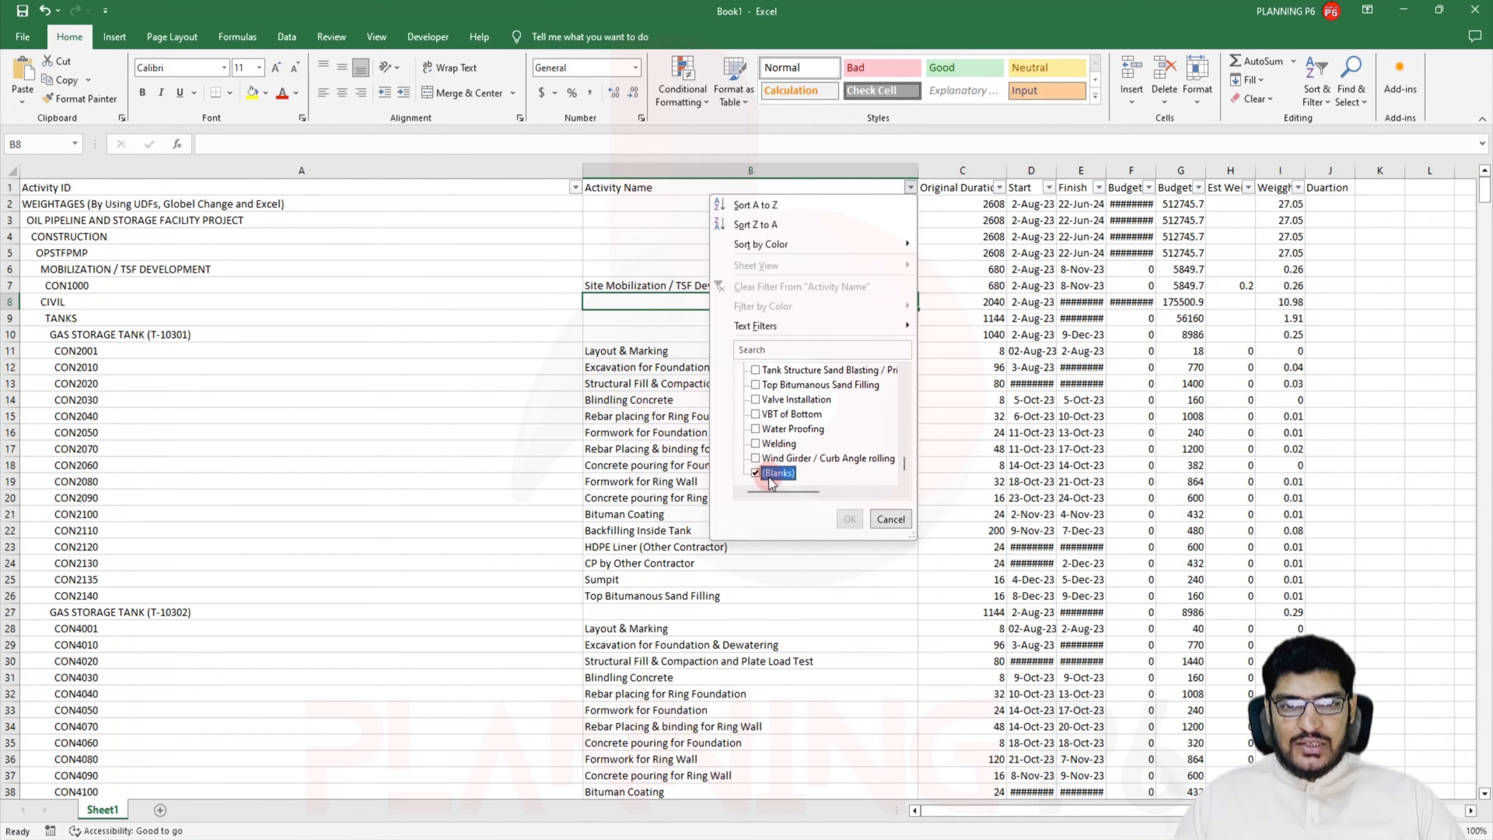
click(849, 523)
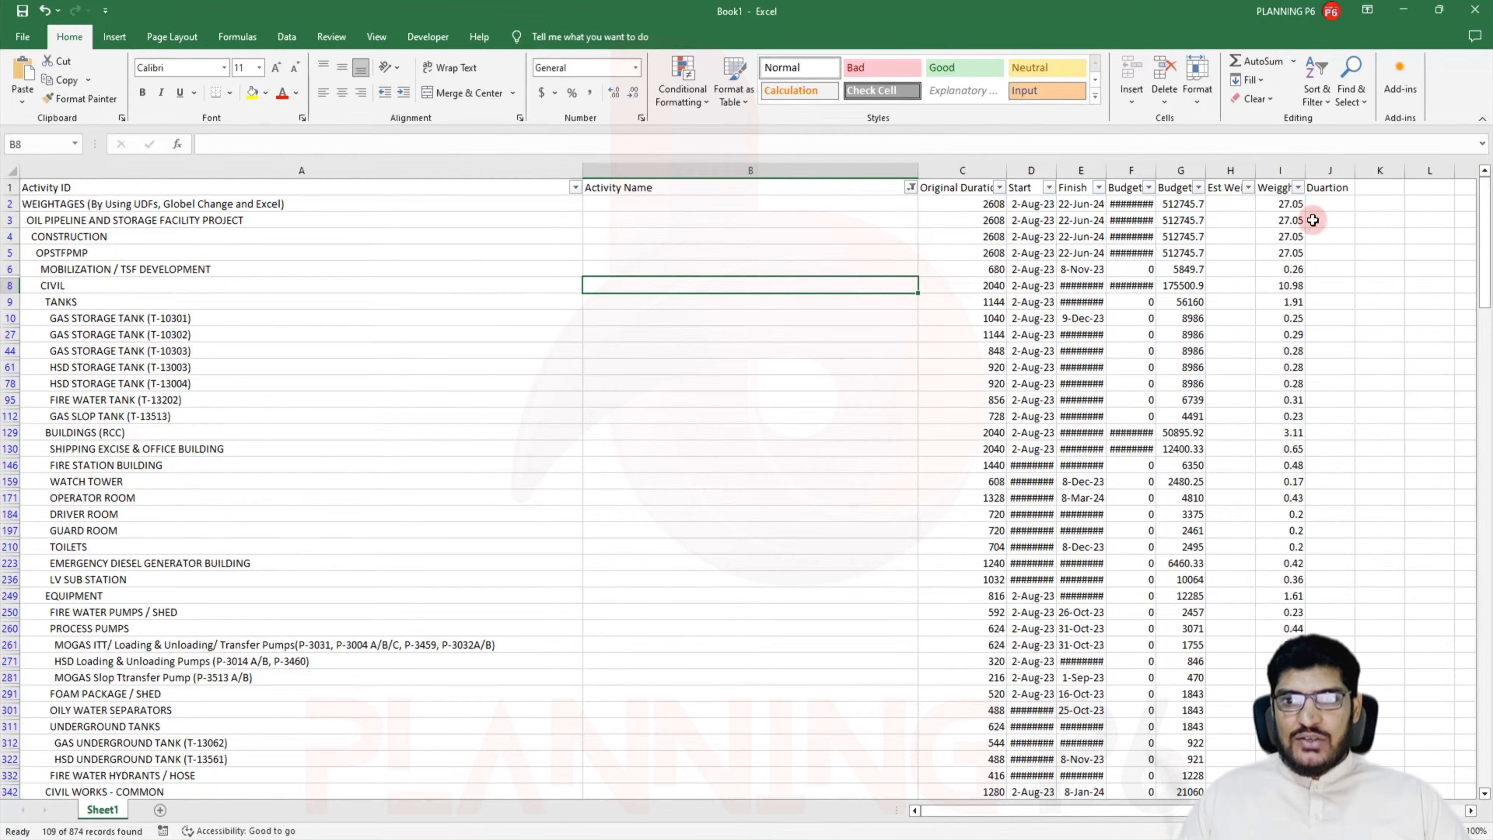
Enter the formula =C2/$C$2 in cell I2 to calculate the weightage from Original Duration
click(1285, 205)
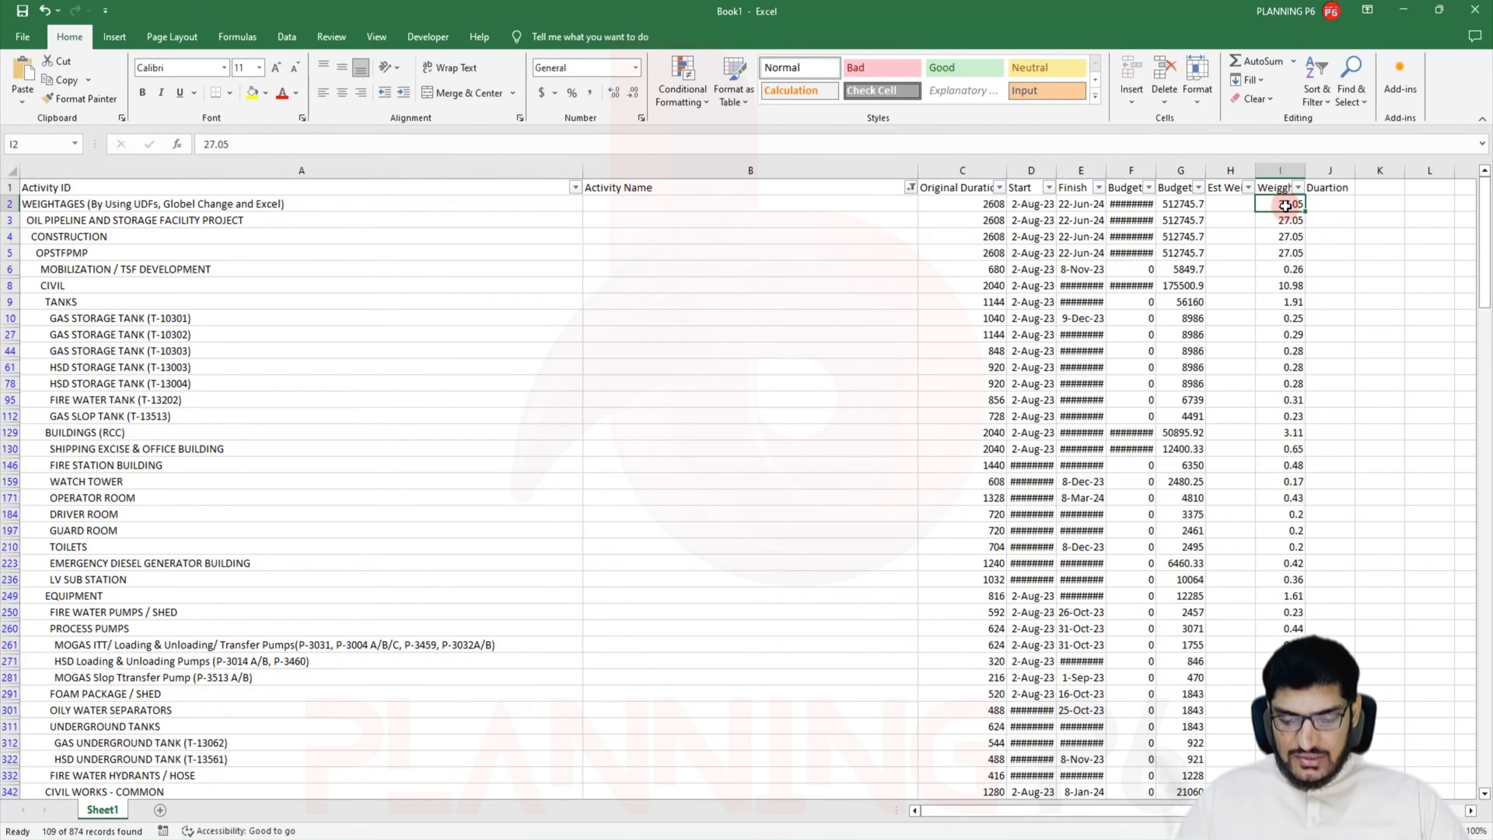
text(=)
click(992, 204)
text(/)
click(987, 203)
click(1277, 206)
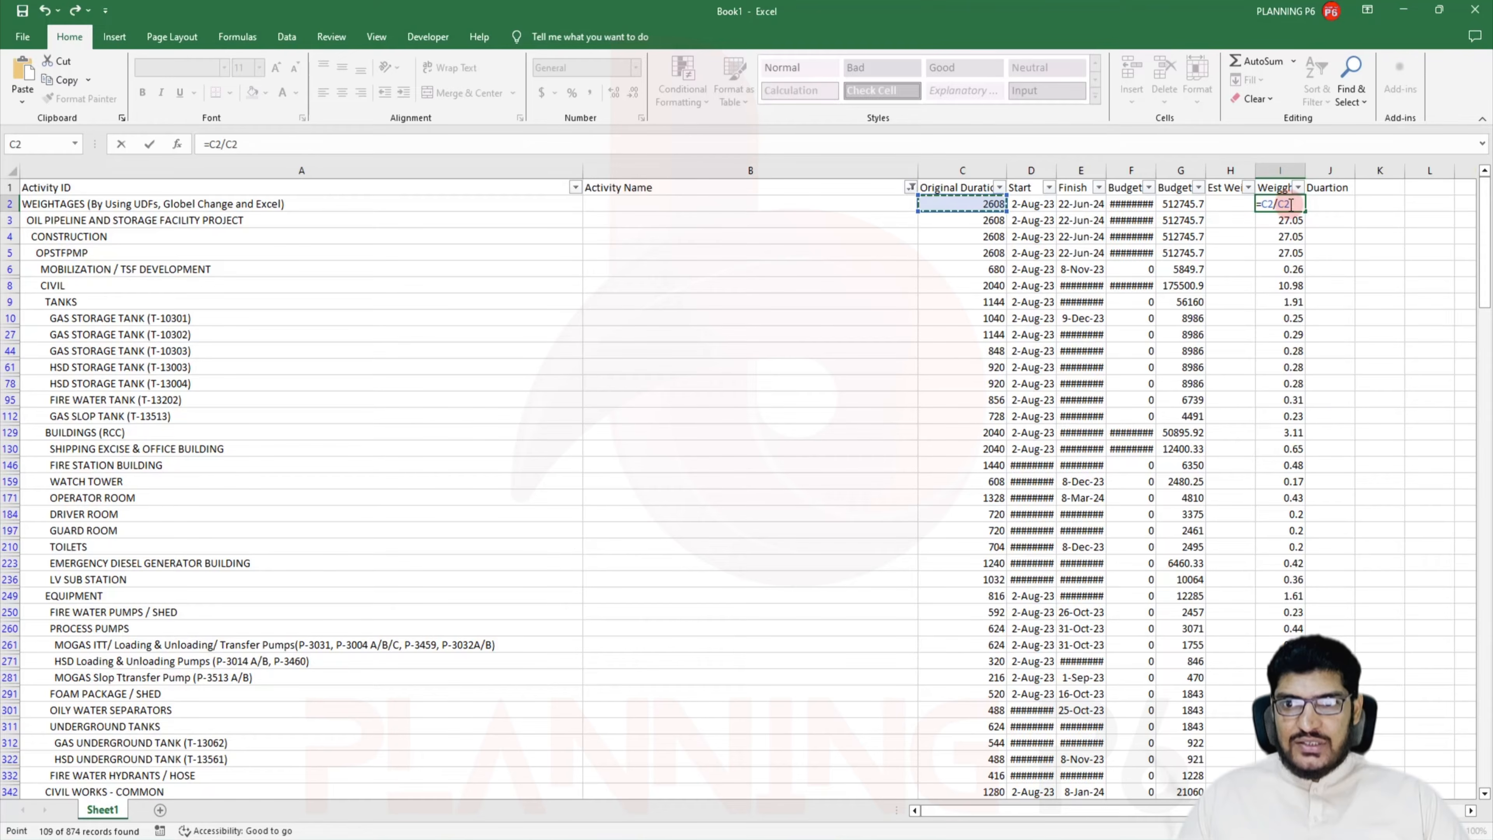
key(F4)
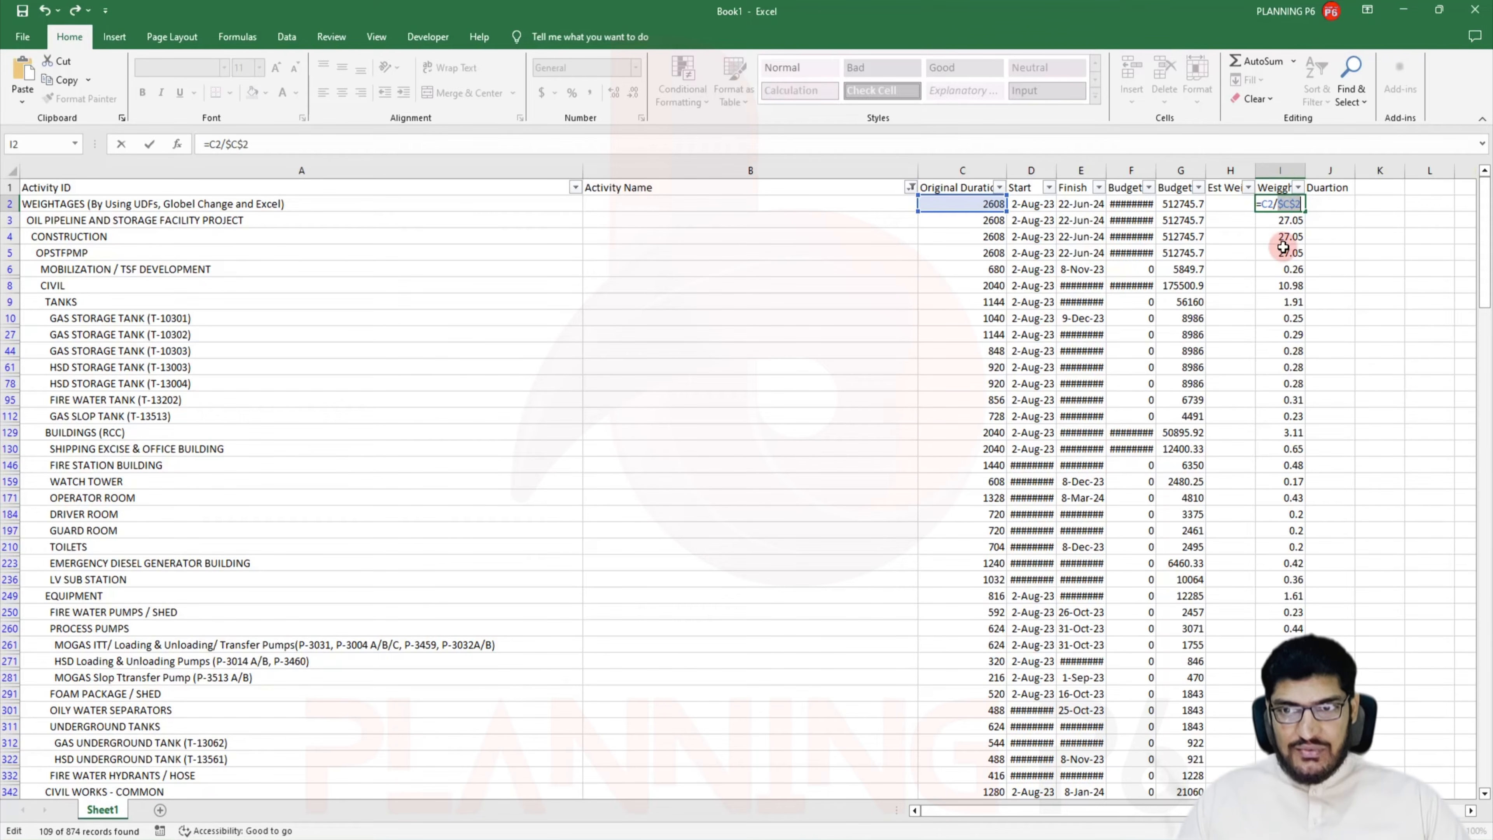
click(1284, 241)
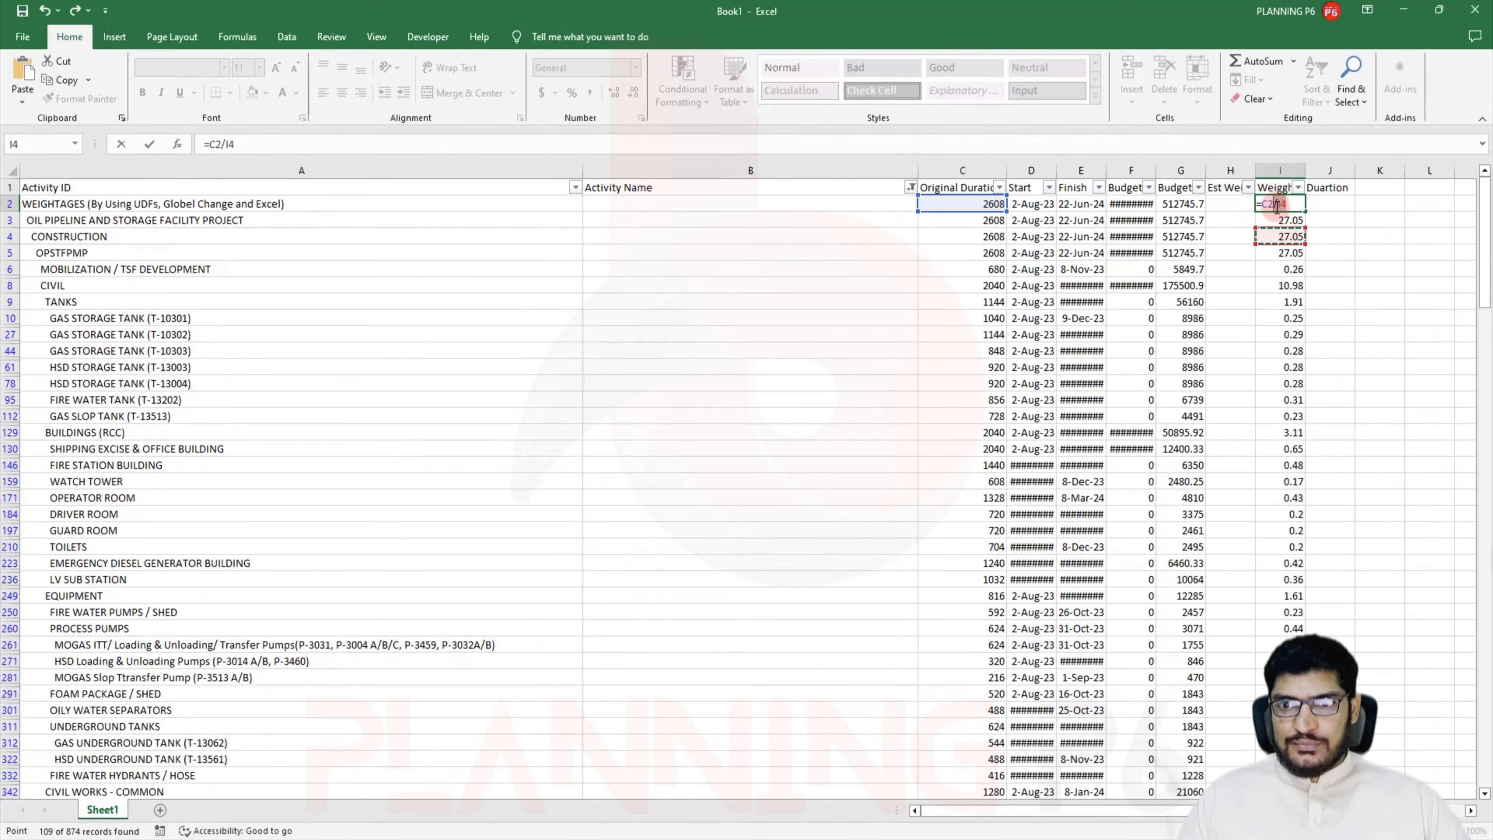
click(982, 203)
key(F4)
key(ctrl+Return)
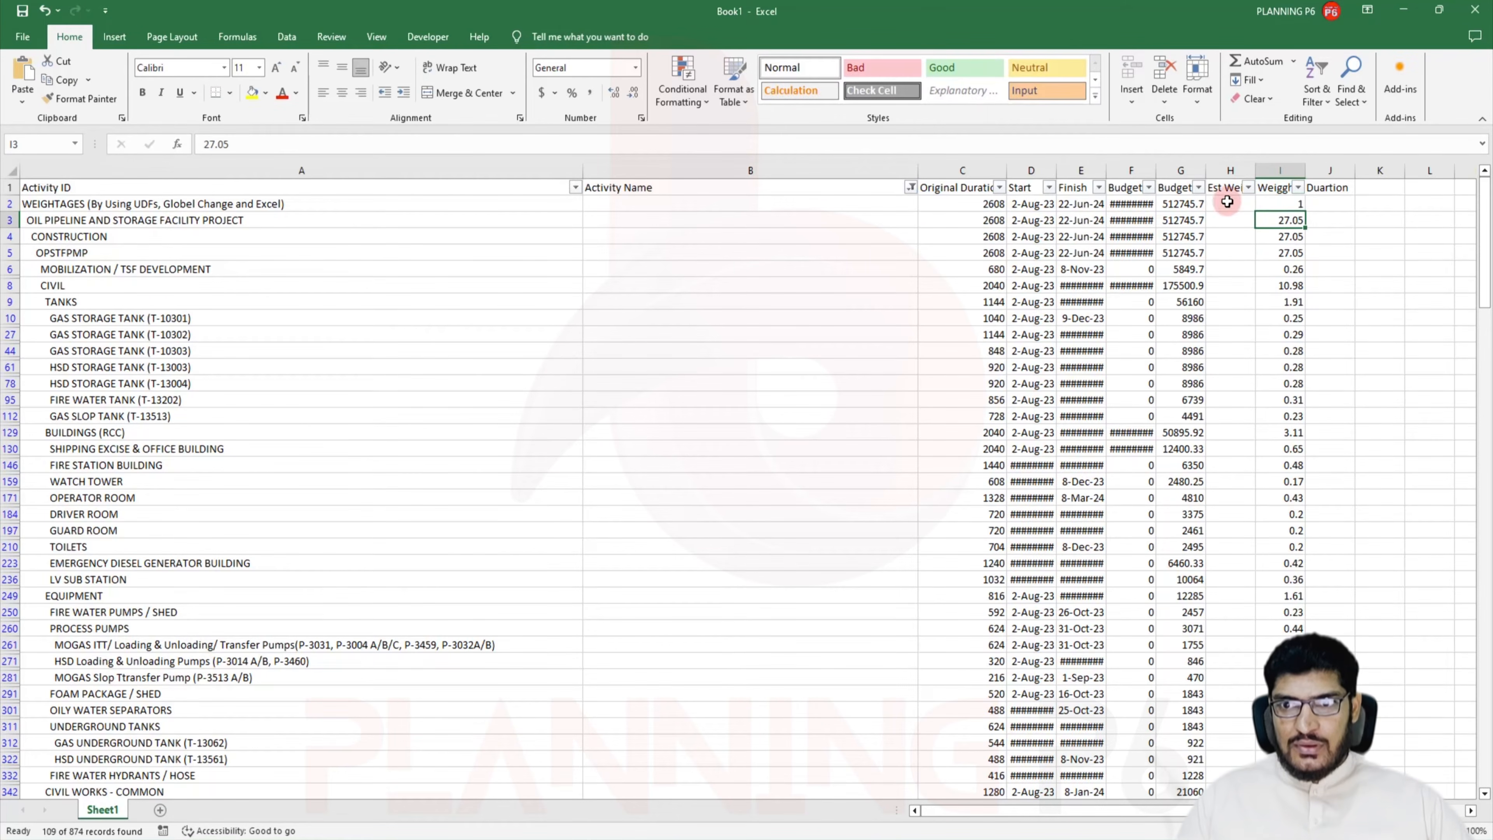
Fill the I2 weightage formula down column I for all filtered WBS rows and check the formula in I6
drag(1306, 212, 1284, 797)
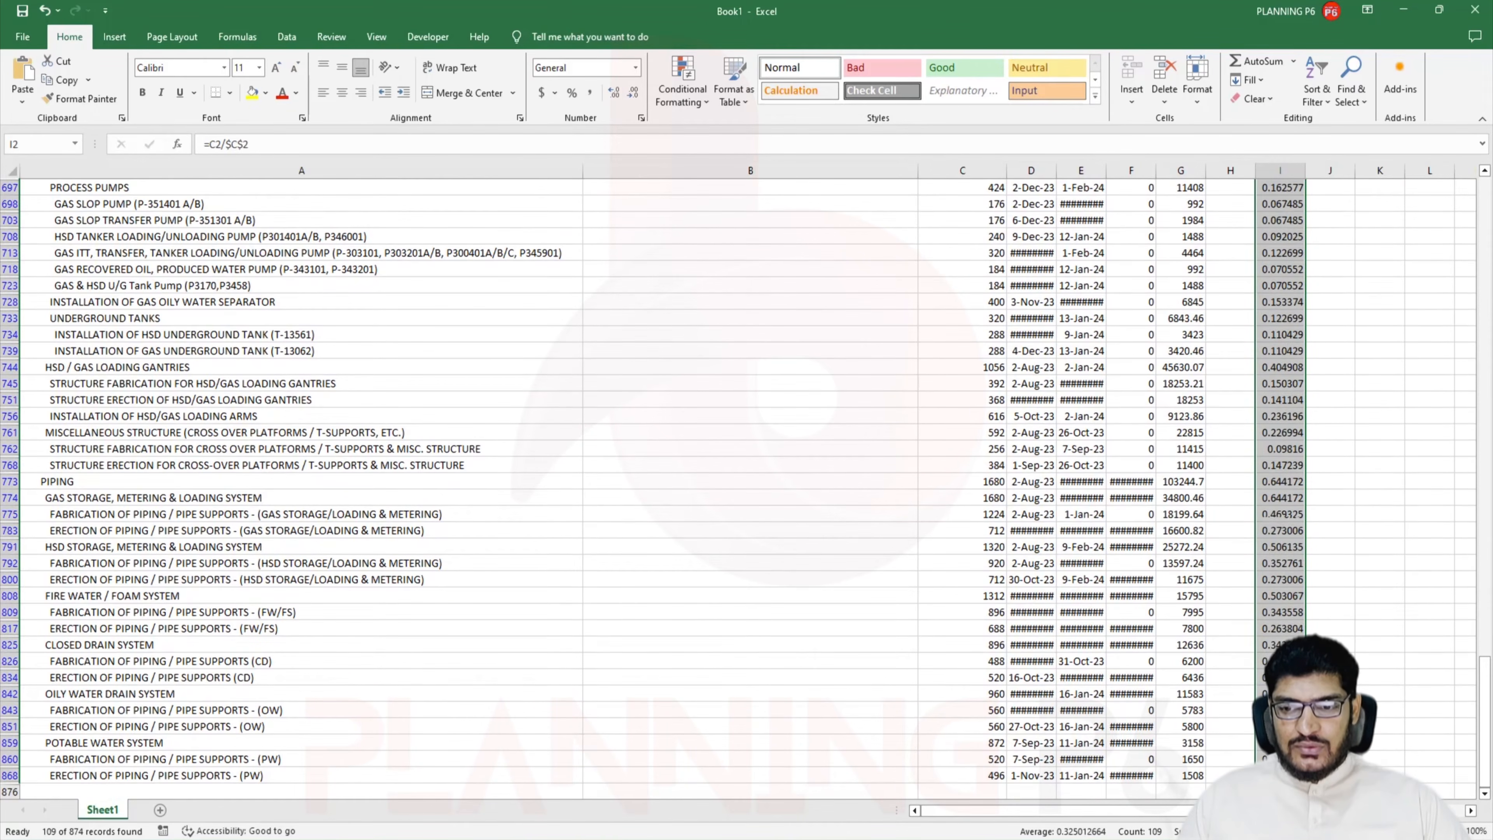
scroll(1284, 788, up, 6)
scroll(746, 488, up, 15)
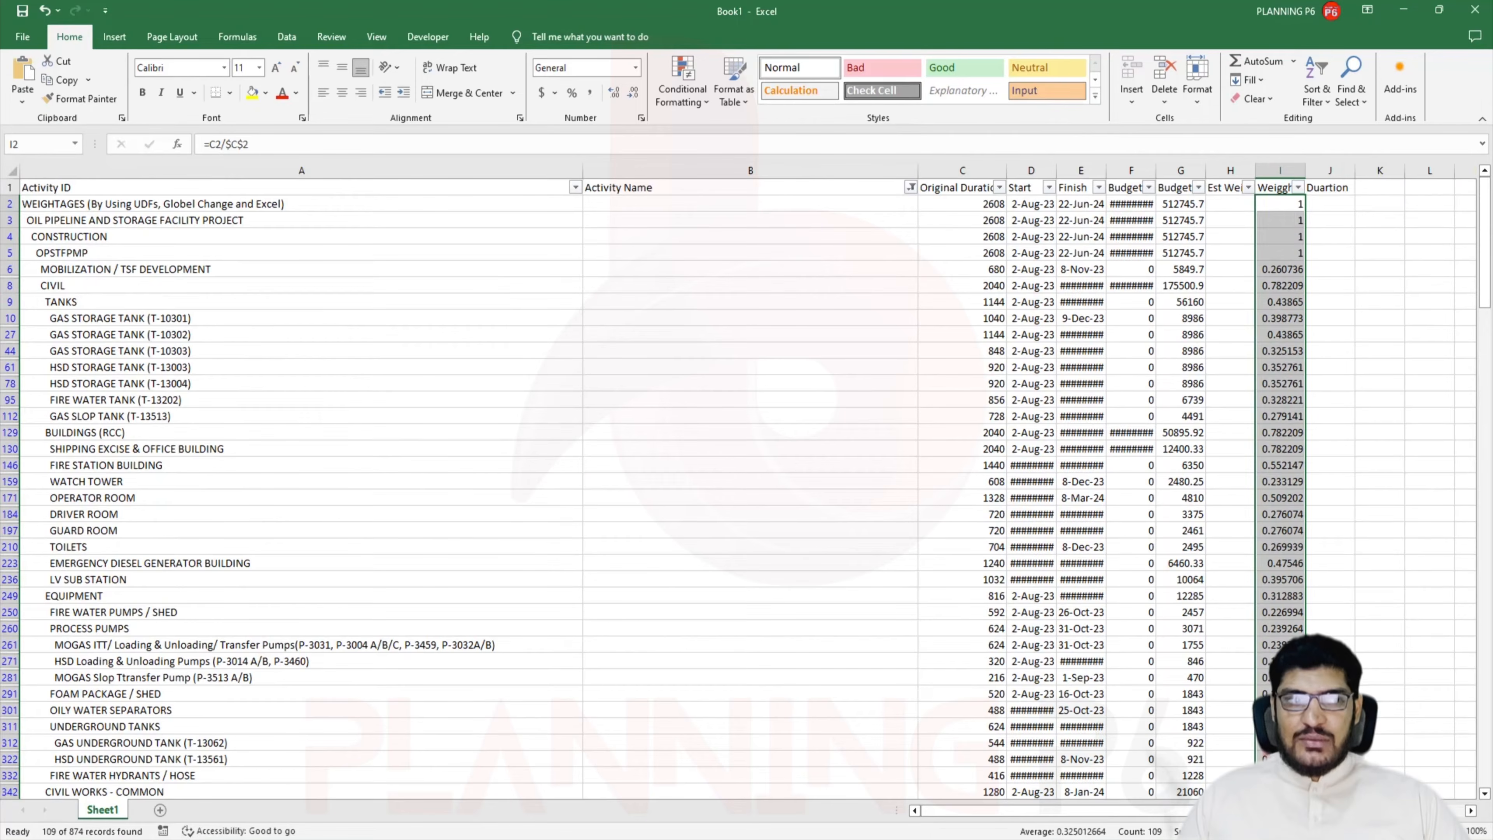
click(1286, 269)
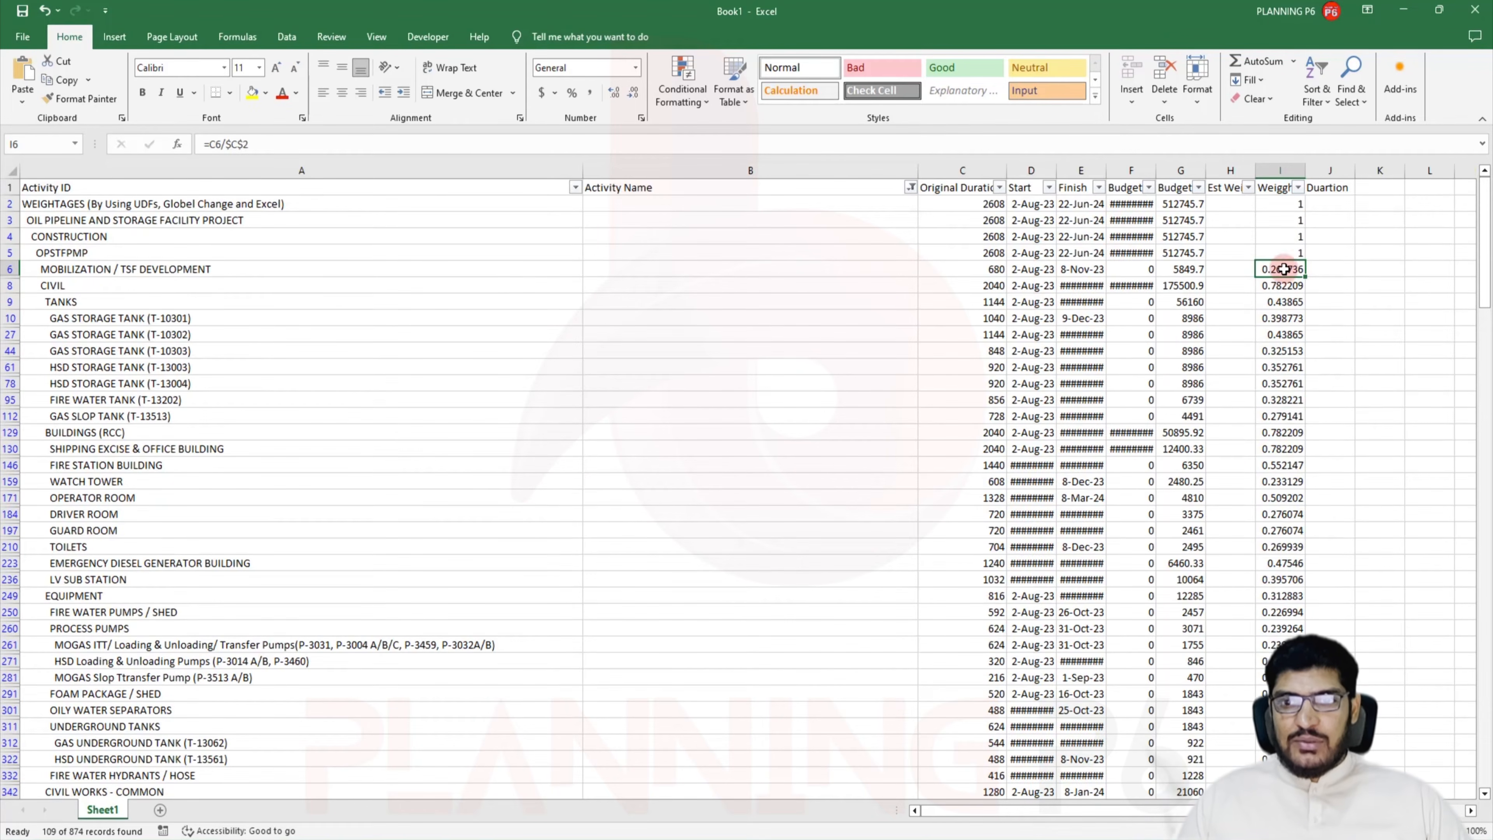
double_click(1291, 271)
key(Escape)
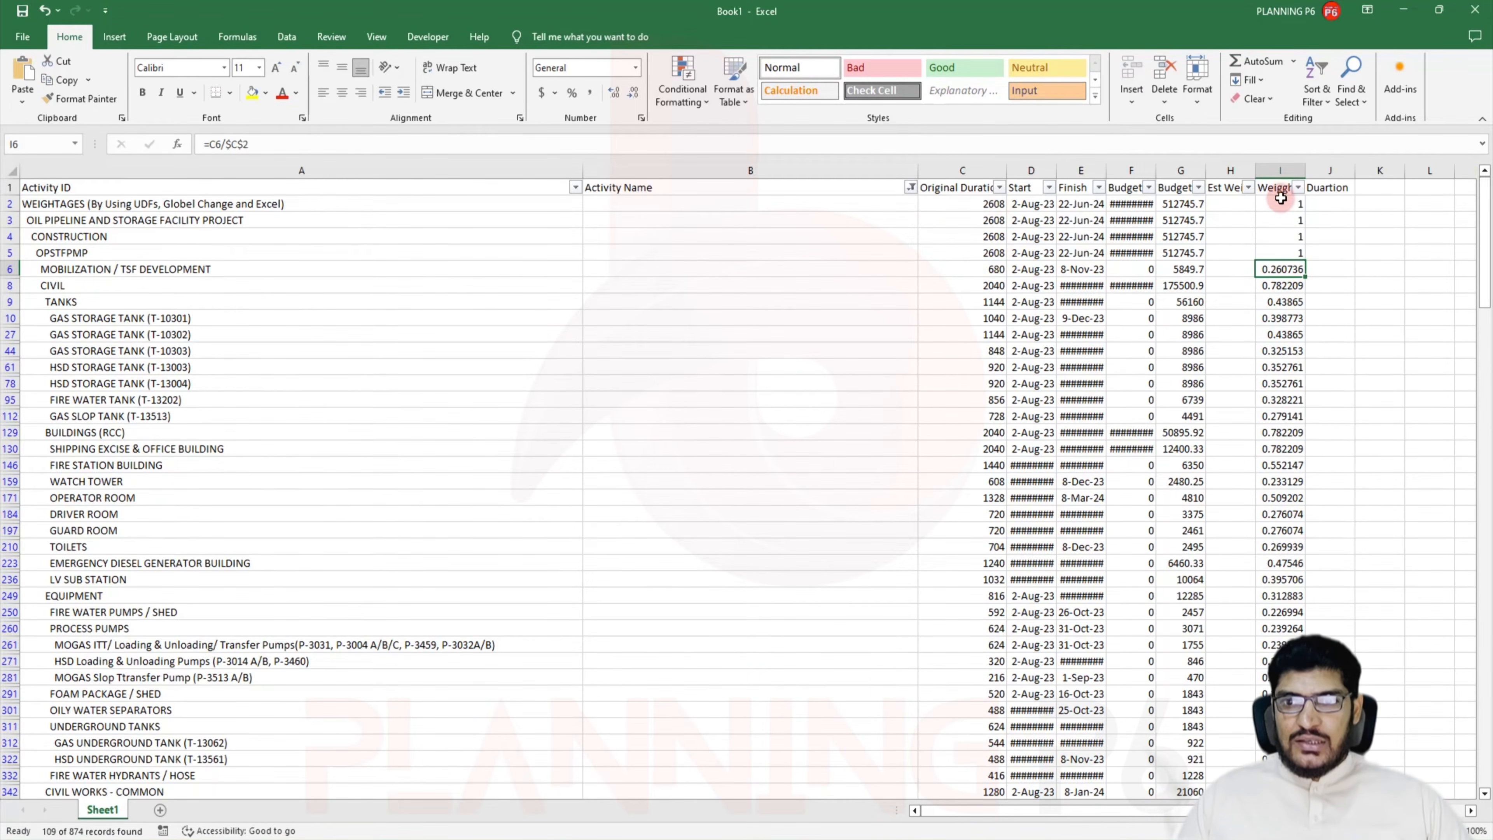
Try to replace the weightage formulas in column I with their values by pasting the copied column over itself
click(1281, 172)
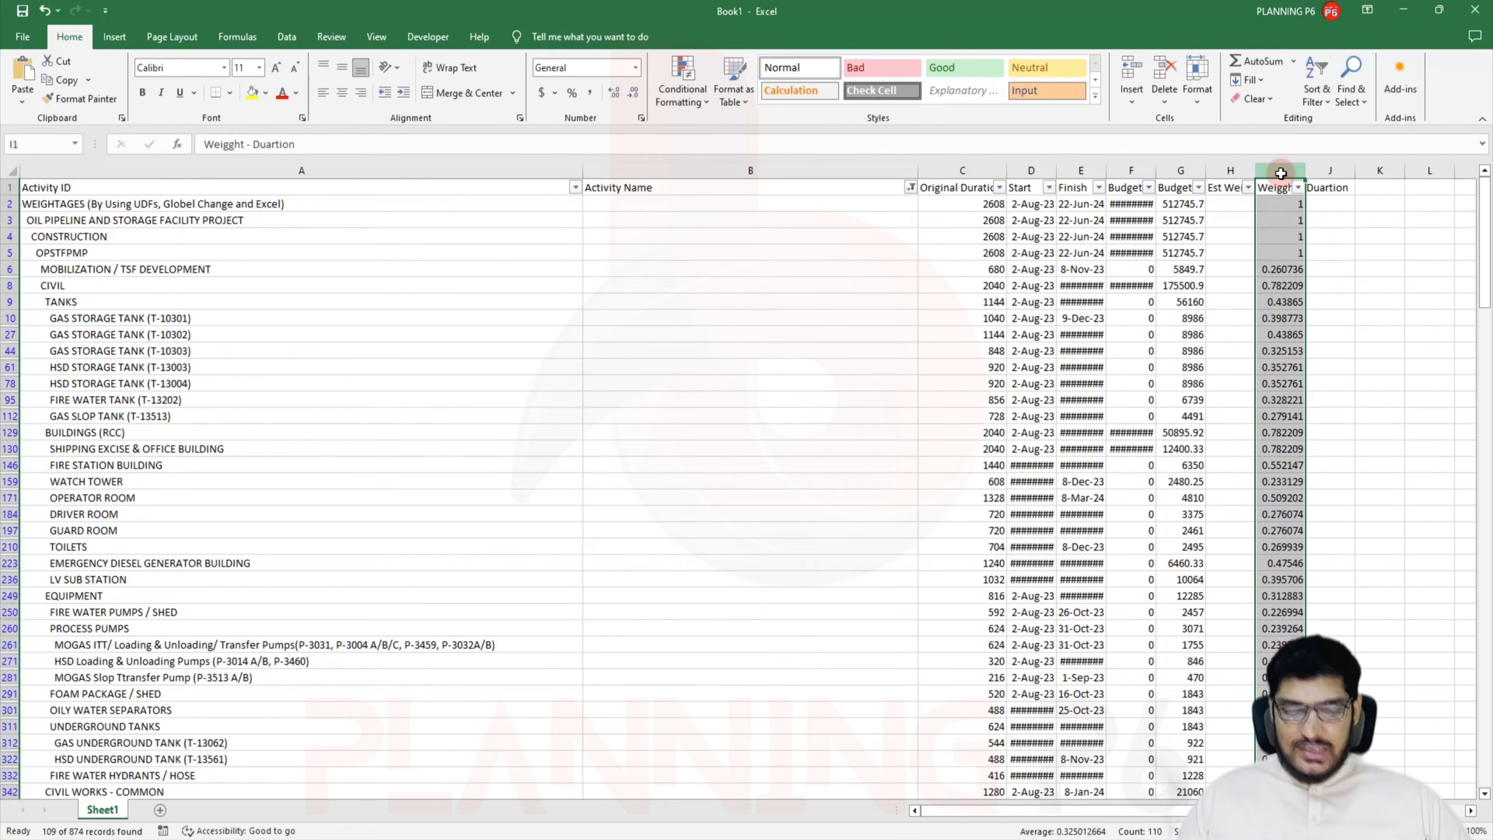
key(ctrl+c)
right_click(1281, 174)
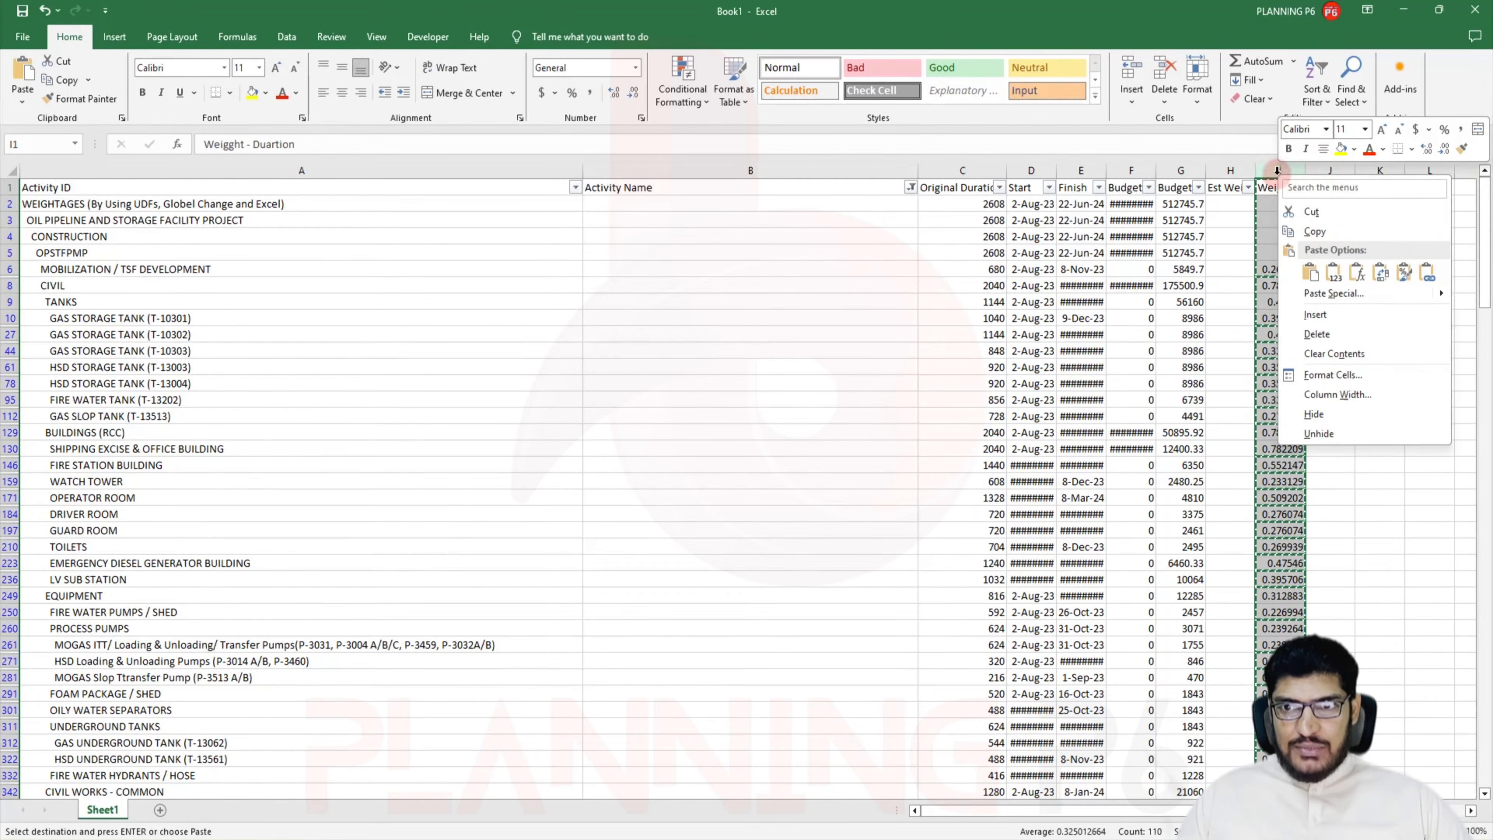
click(1343, 272)
click(752, 475)
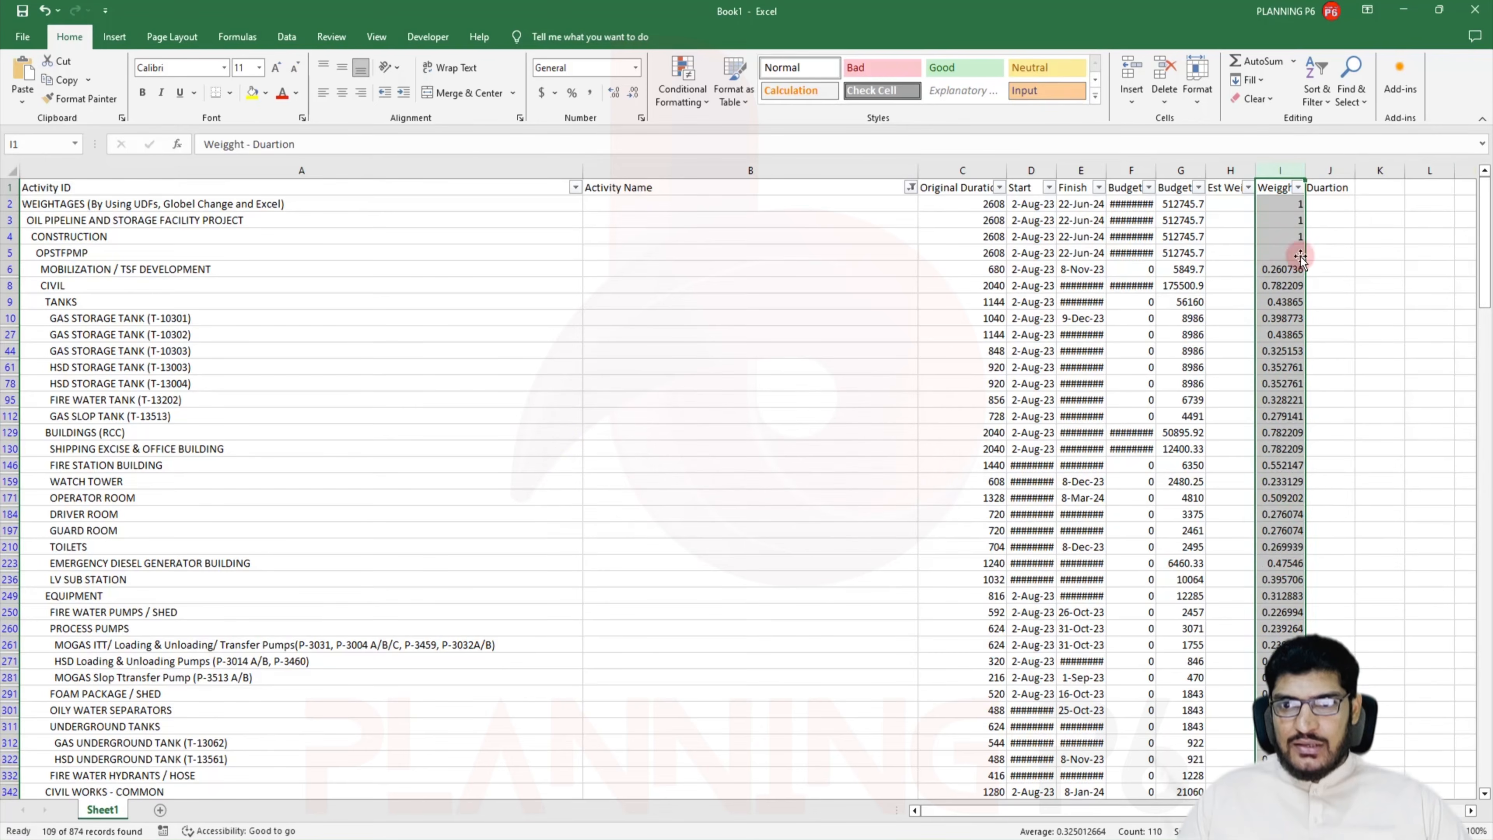
drag(1288, 204, 1316, 376)
click(1286, 271)
click(1287, 269)
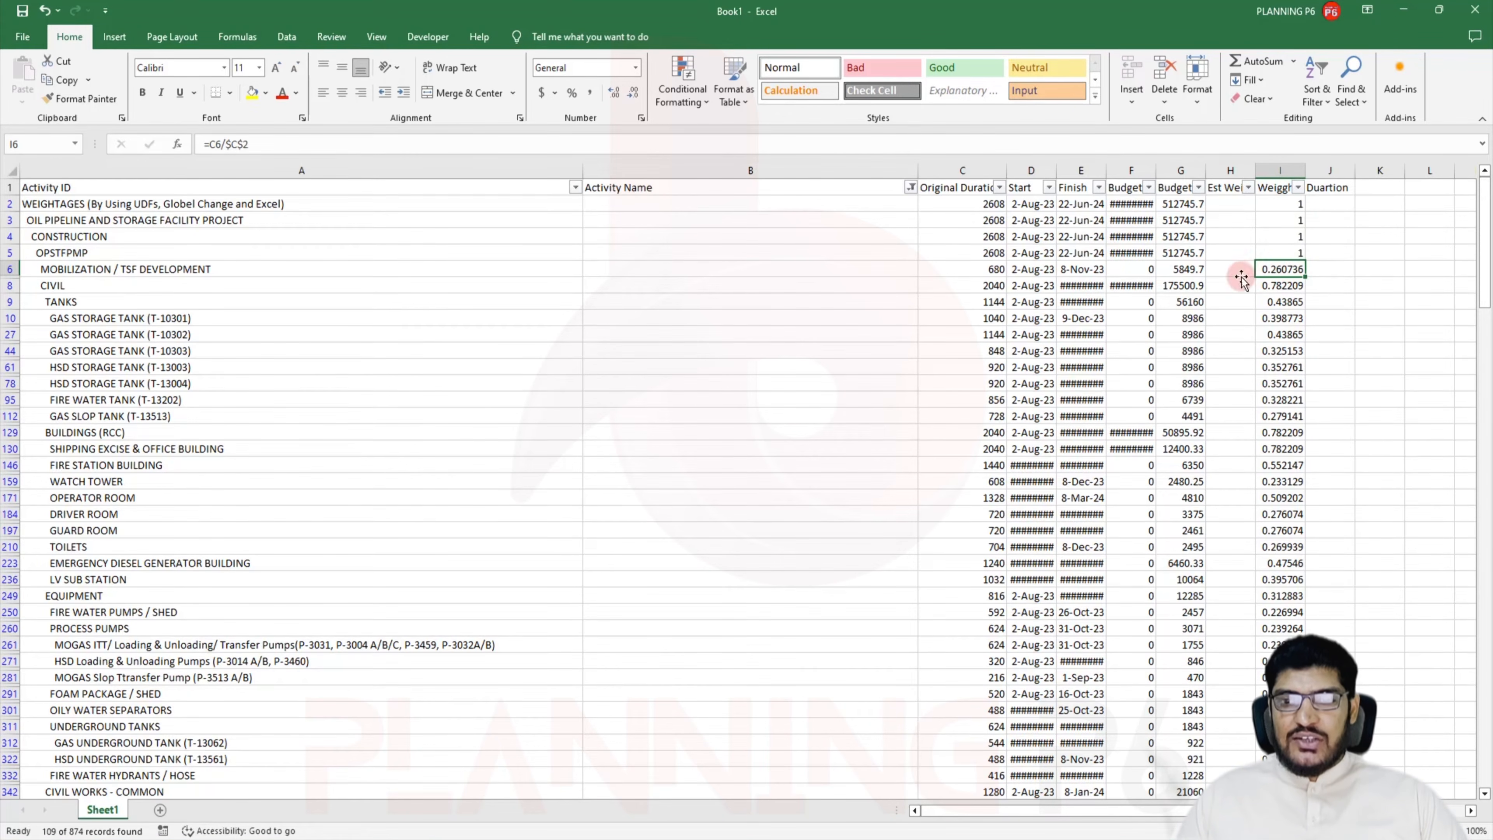
Switch to Primavera P6 and set the Est Weight of the OIL PIPELINE AND STORAGE FACILITY PROJECT WBS to 1
click(1008, 839)
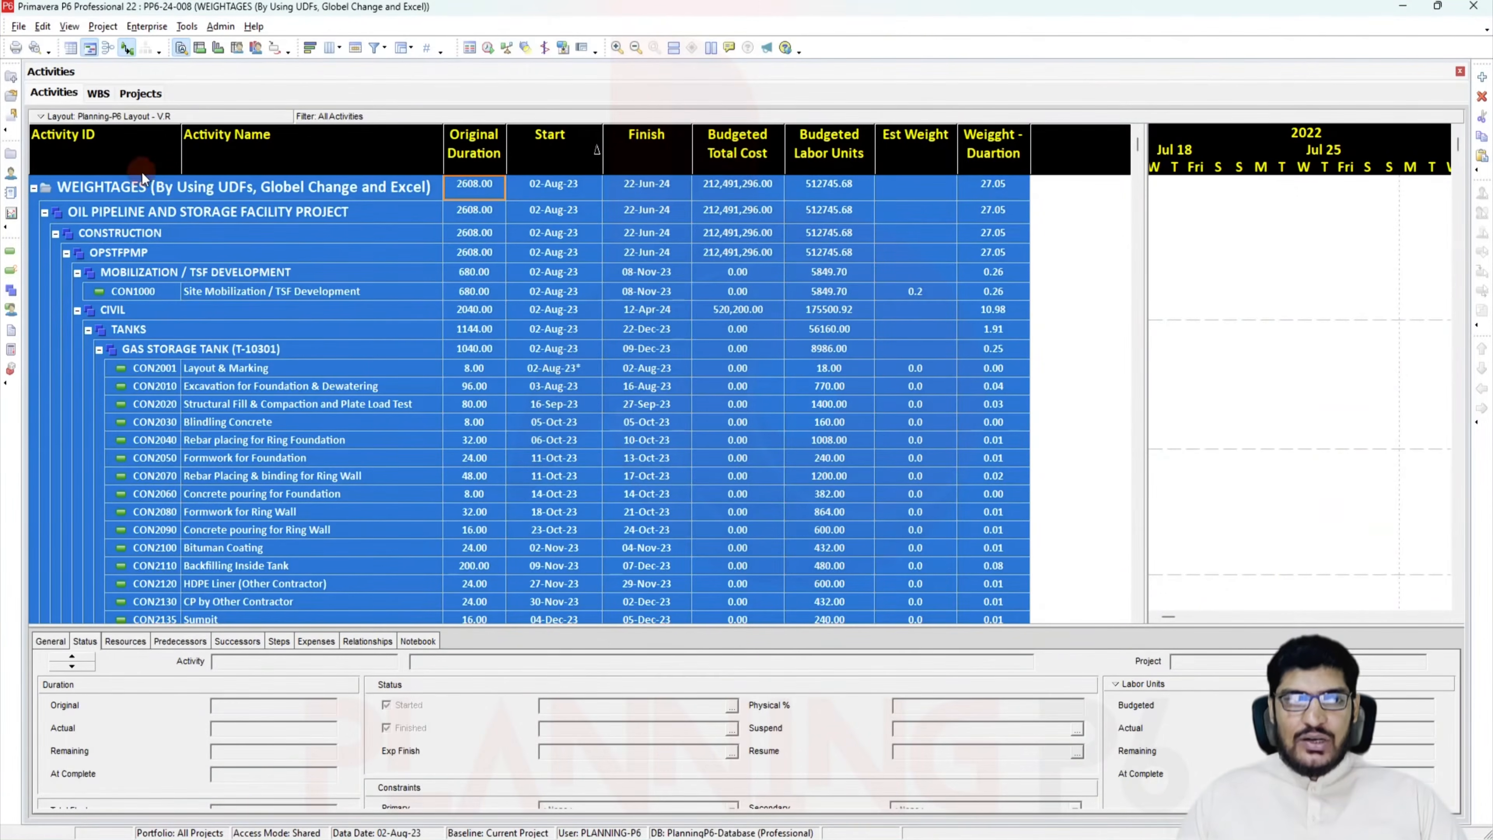
click(96, 95)
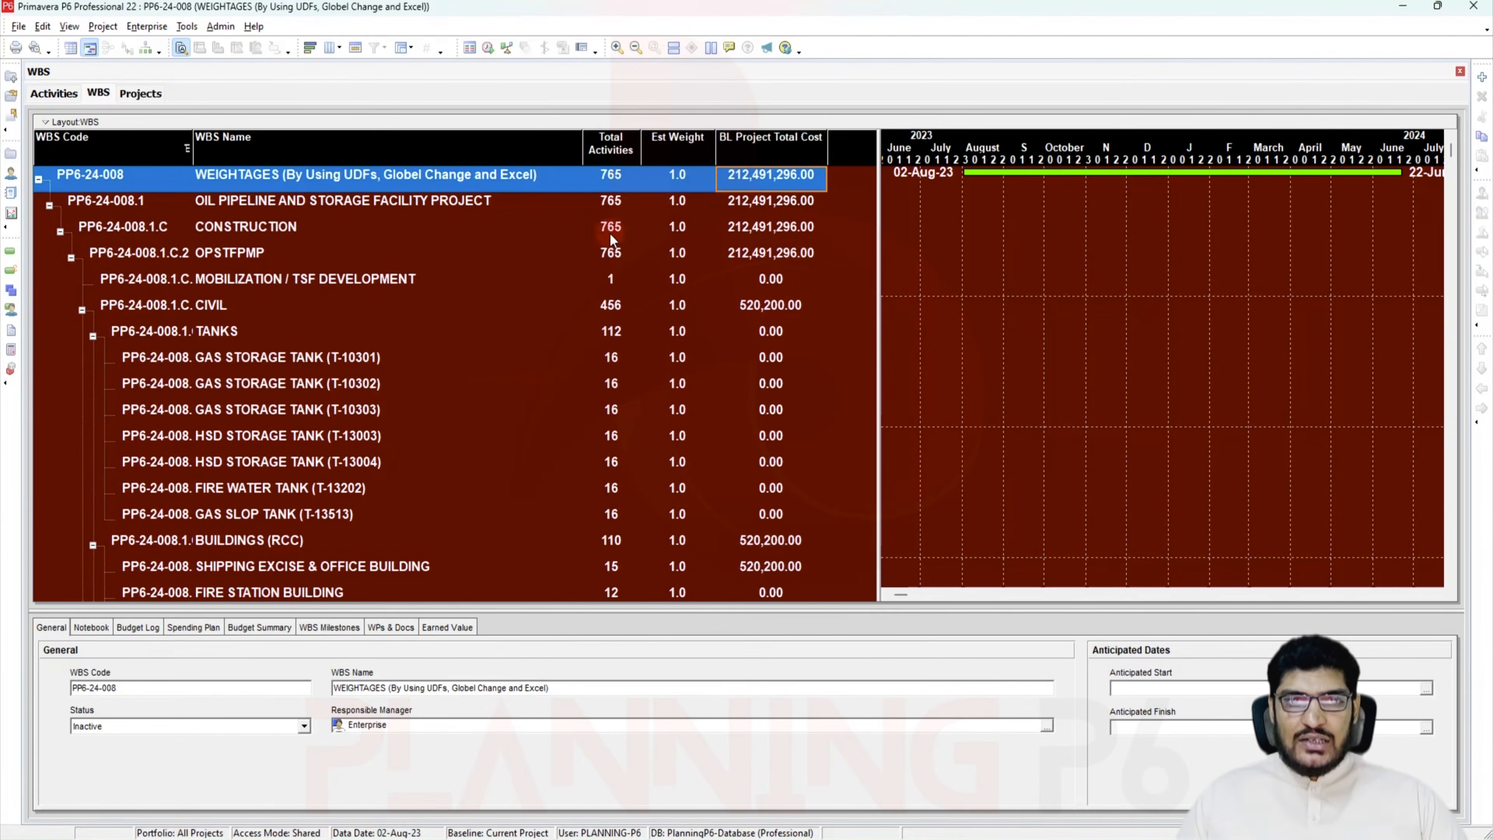
click(679, 175)
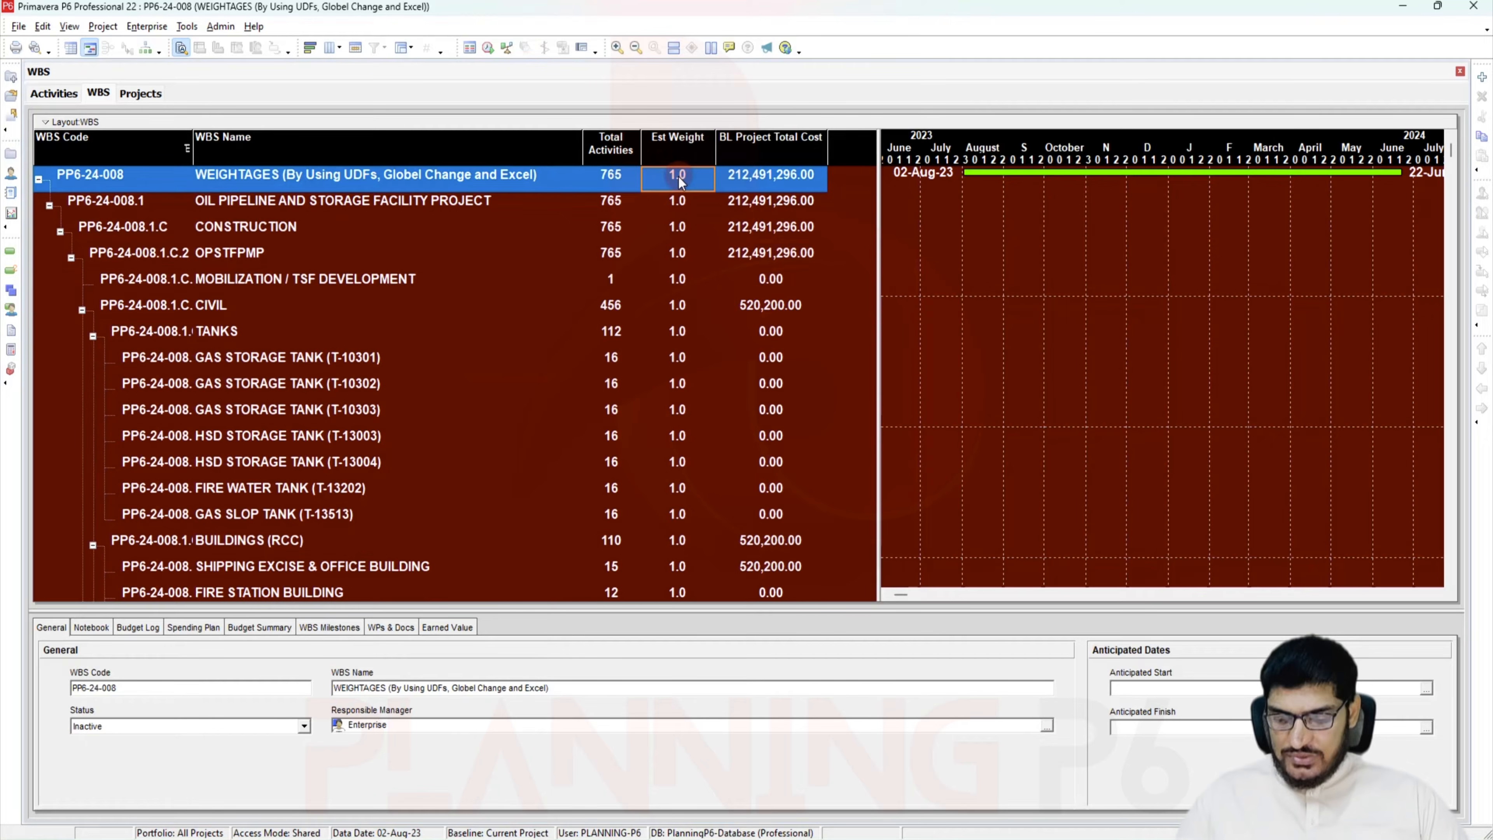
click(661, 192)
text(1)
key(Return)
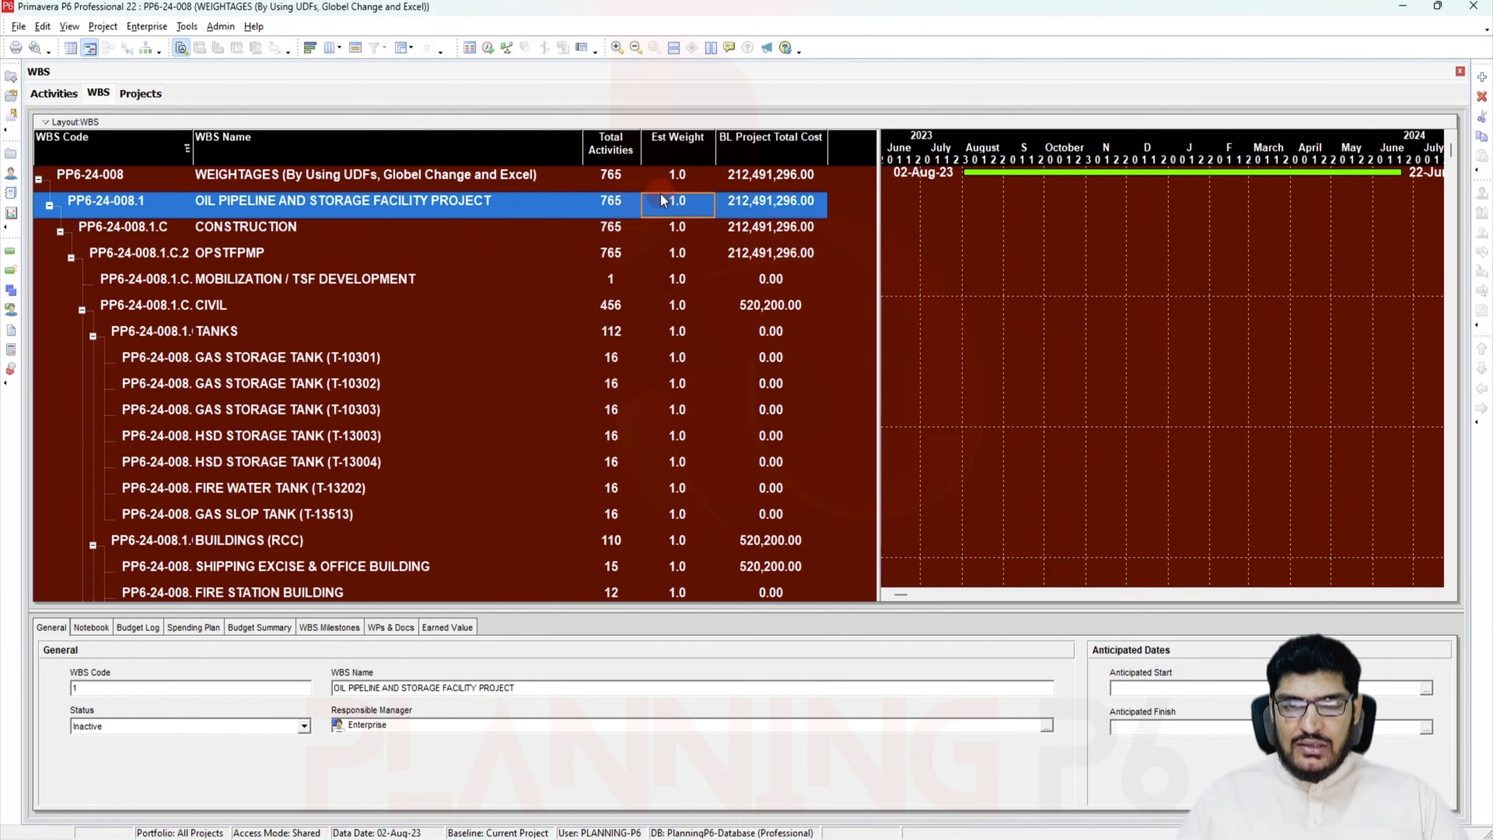
Switch to Excel, paste the MOBILIZATION / TSF DEVELOPMENT weightage from I6 as a plain value into J6 and copy that number
key(alt+Tab)
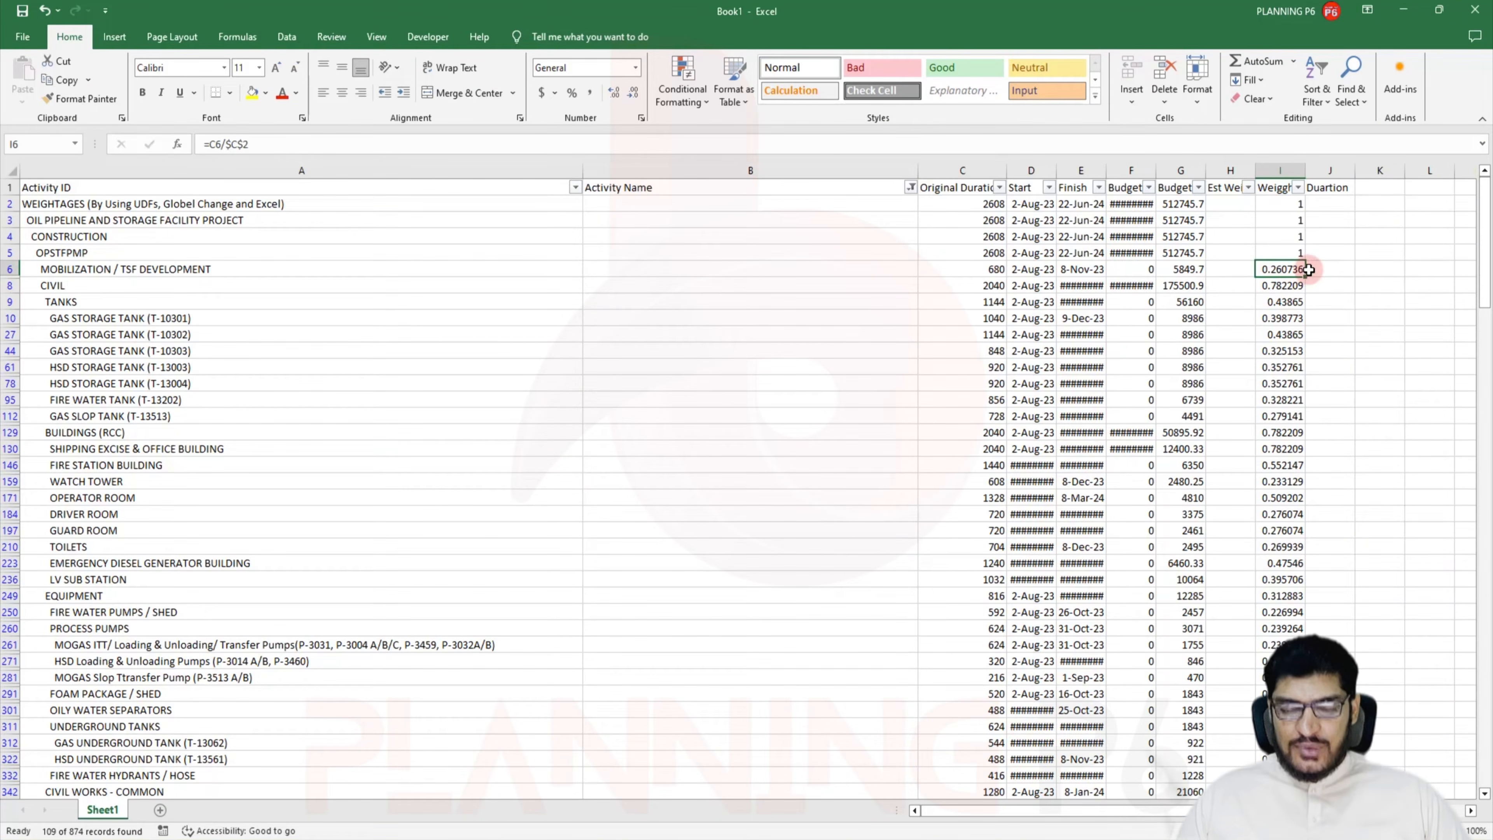
key(ctrl+c)
click(1327, 271)
right_click(1327, 270)
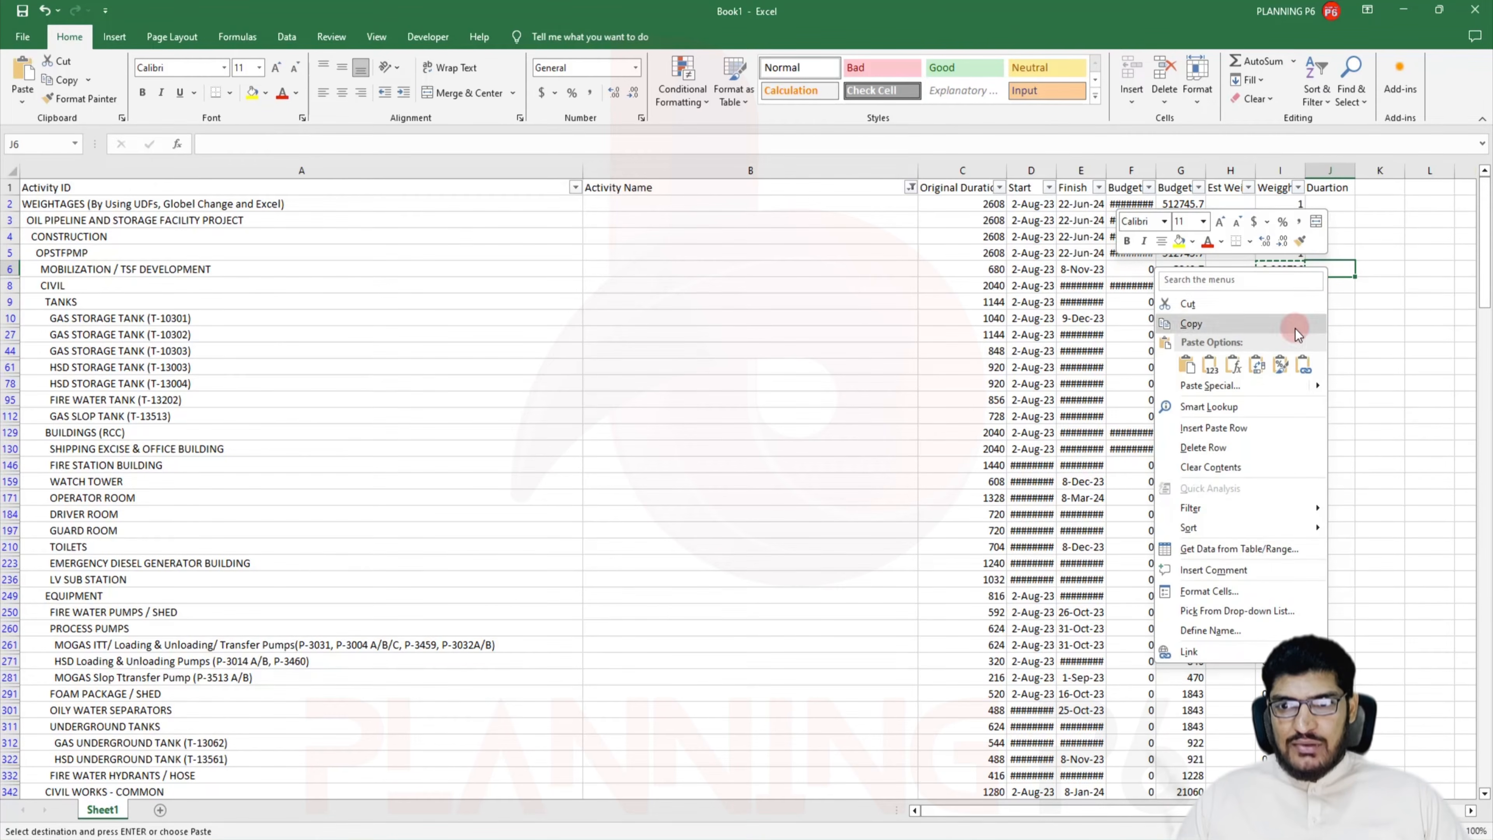
click(1211, 366)
double_click(1352, 267)
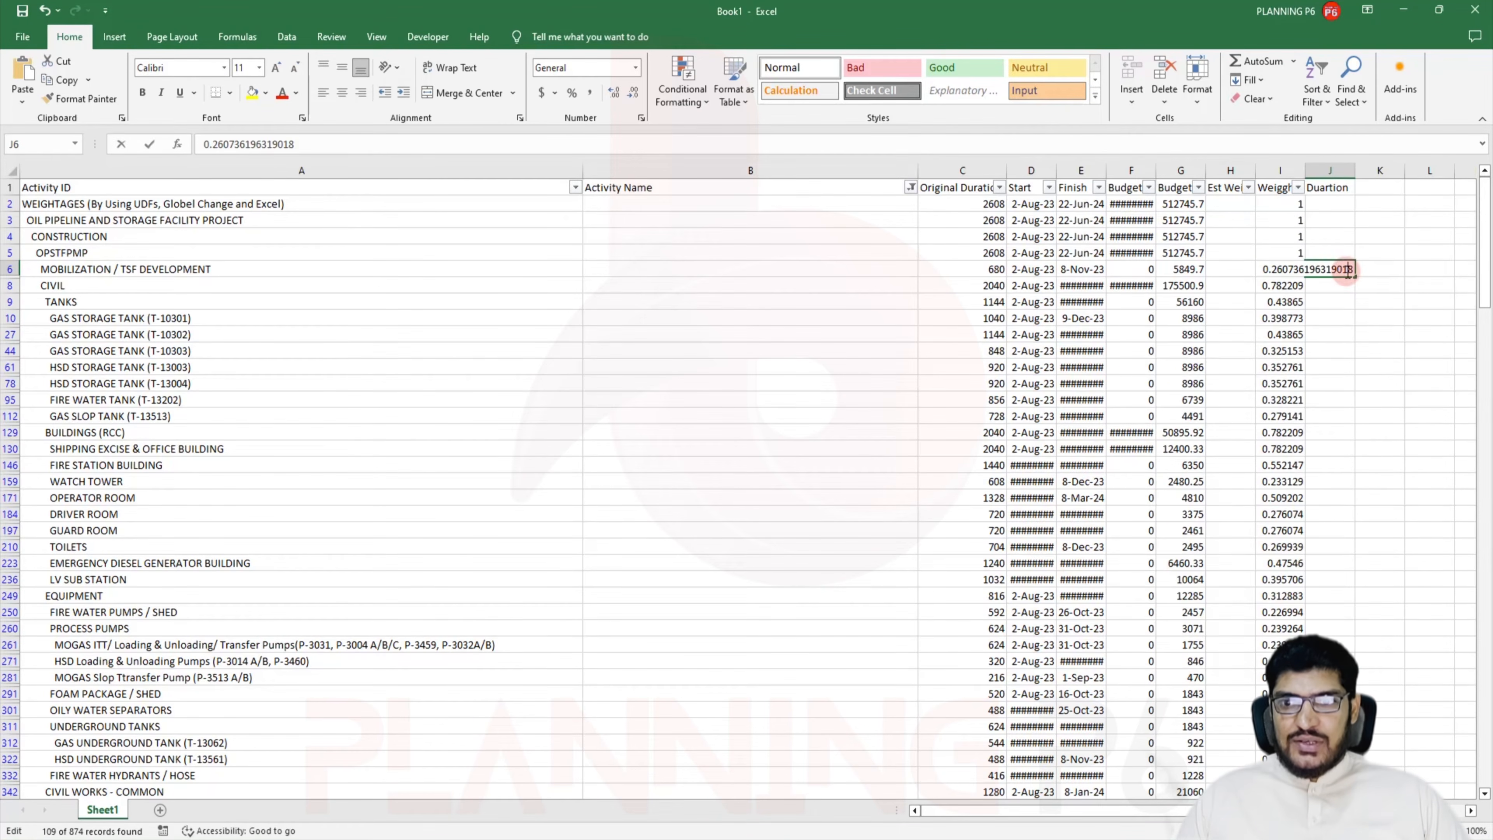
key(ctrl+c)
Return to Primavera P6 and paste 0.260736196319018 as the Est Weight of the MOBILIZATION / TSF DEVELOPMENT WBS
key(alt+Tab)
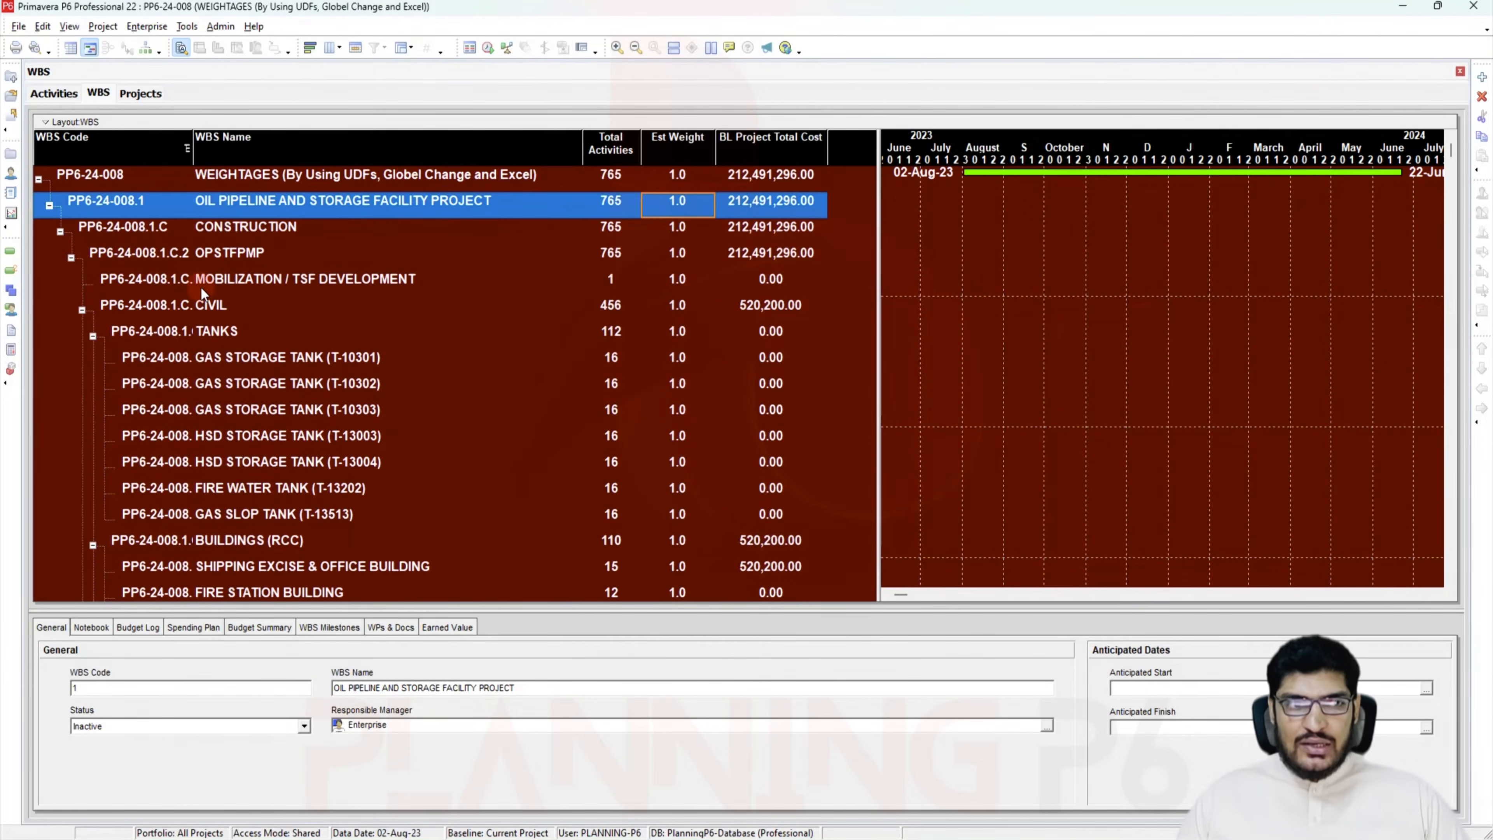
click(179, 280)
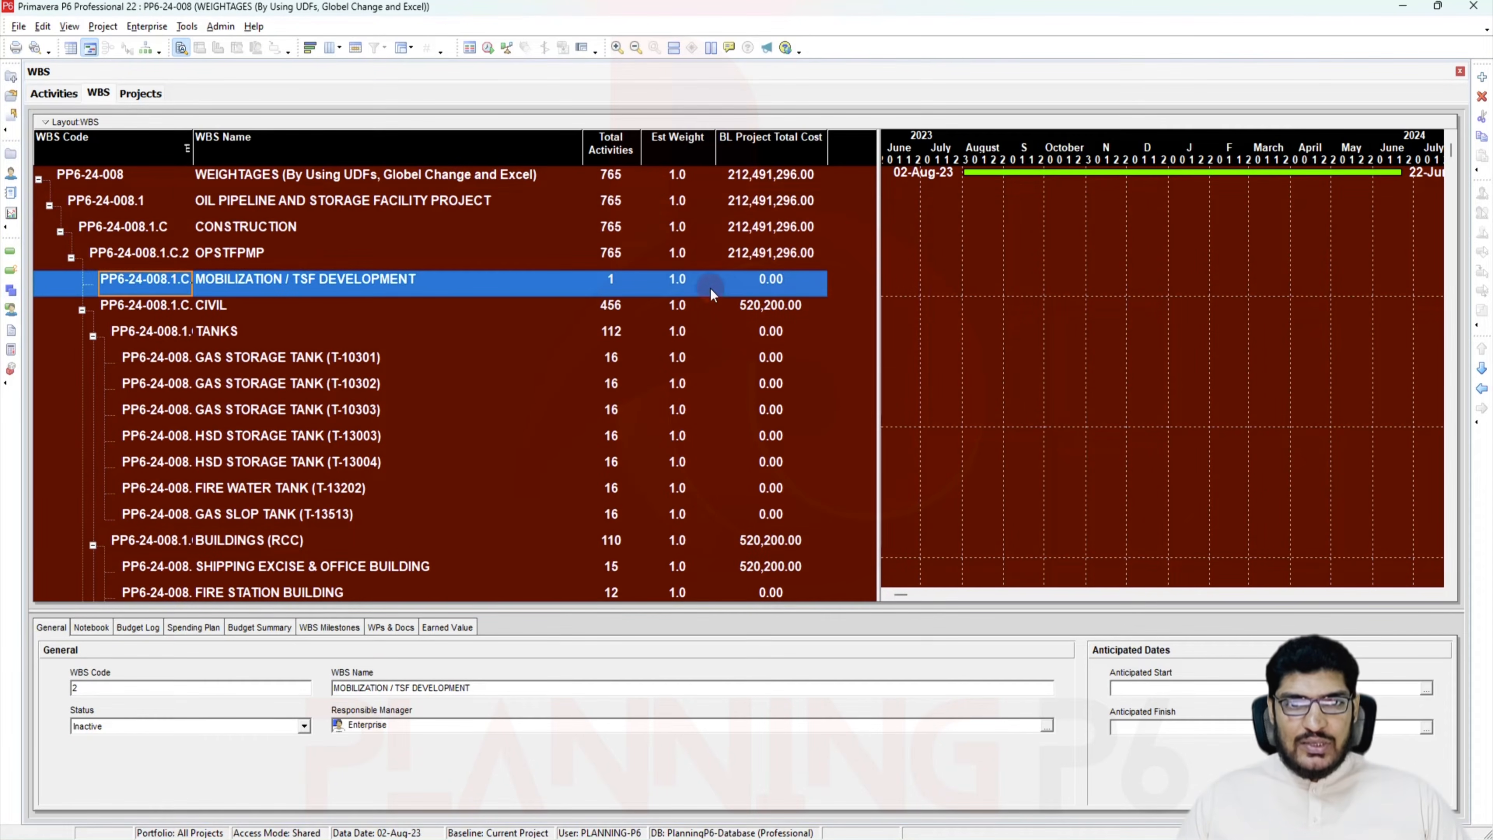
click(686, 287)
key(ctrl+v)
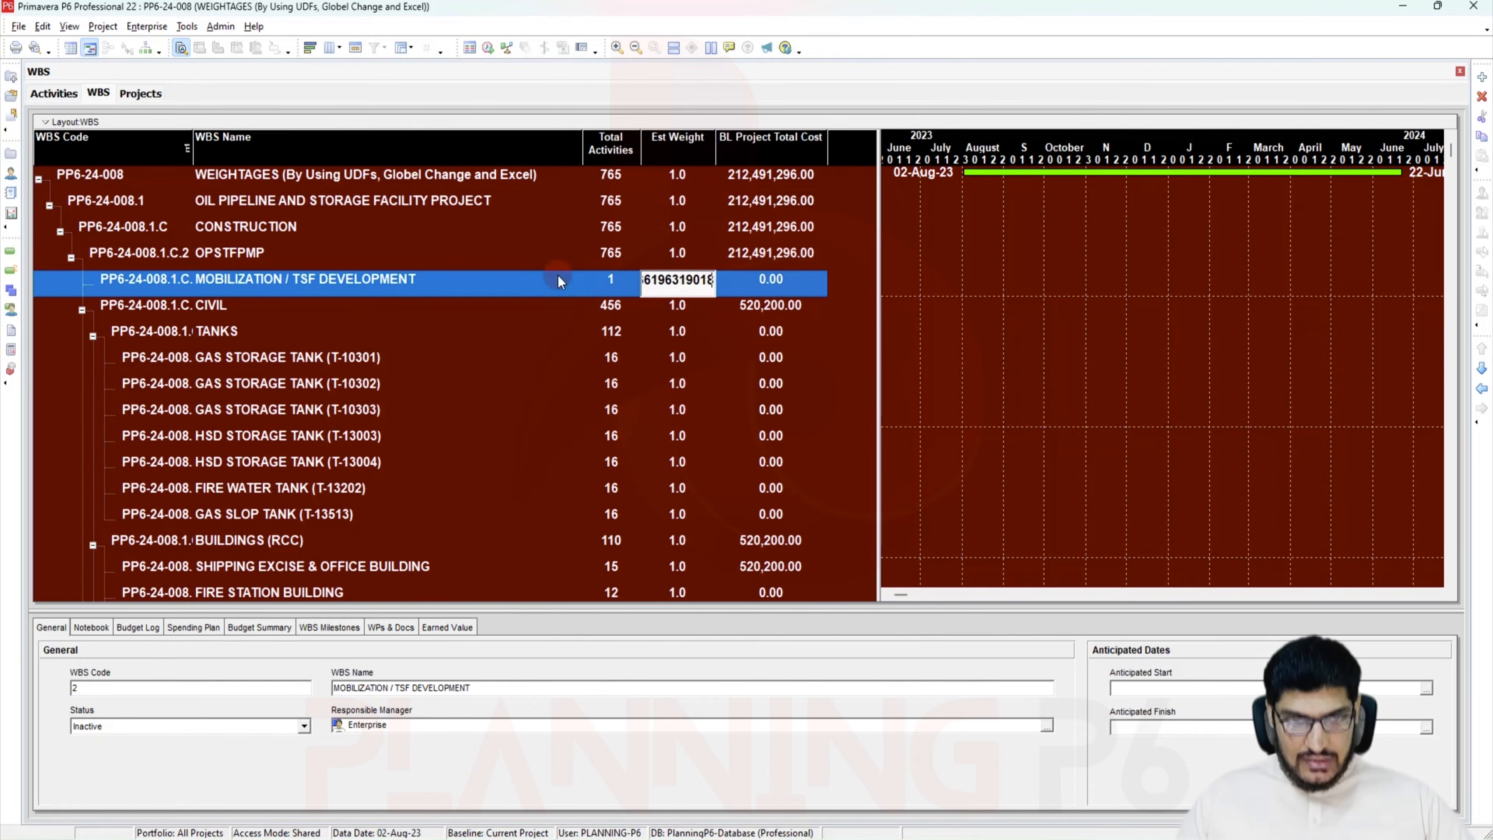
key(Return)
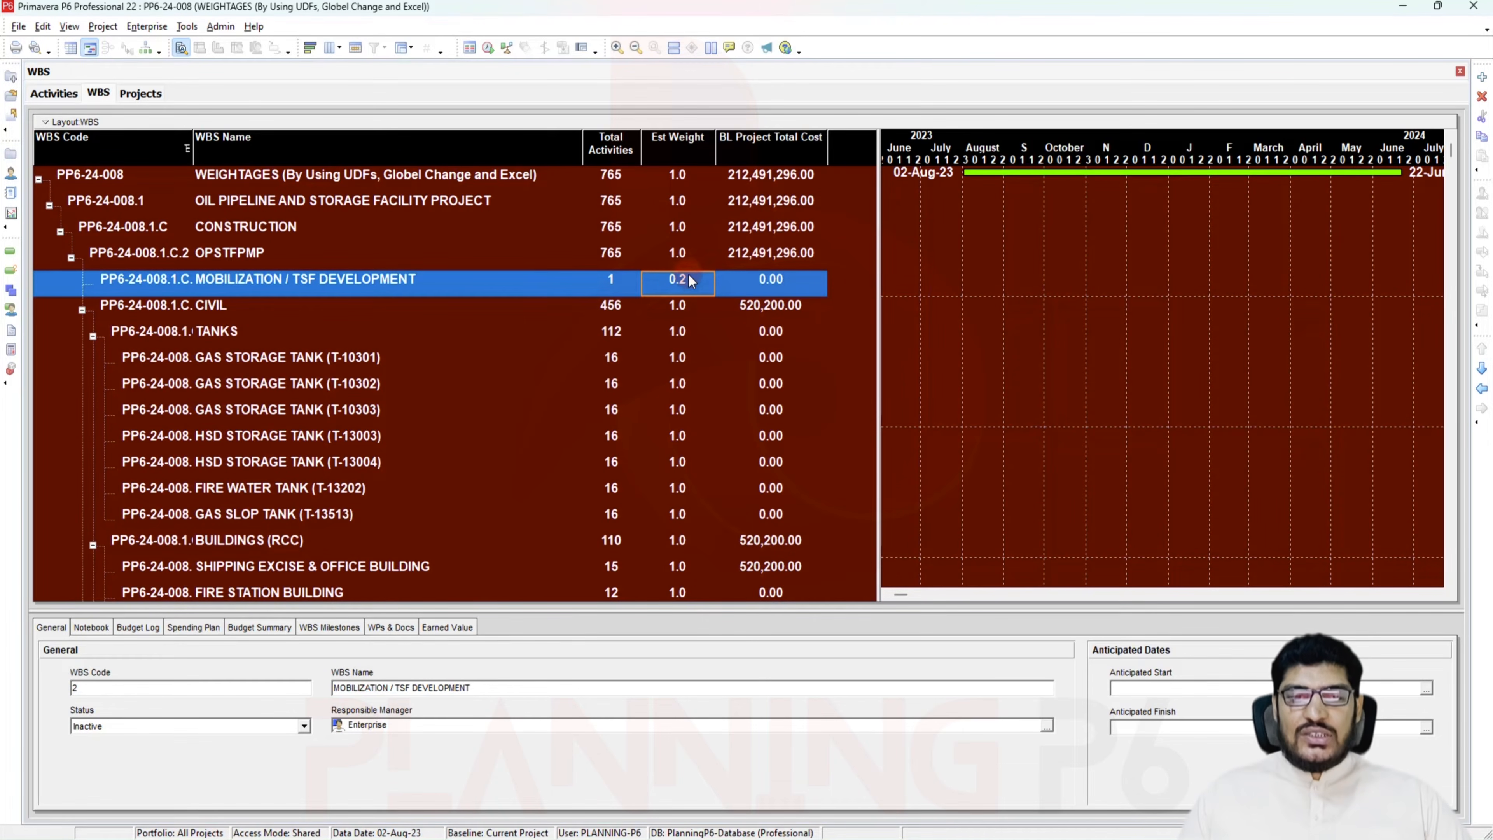
scroll(659, 335, down, 12)
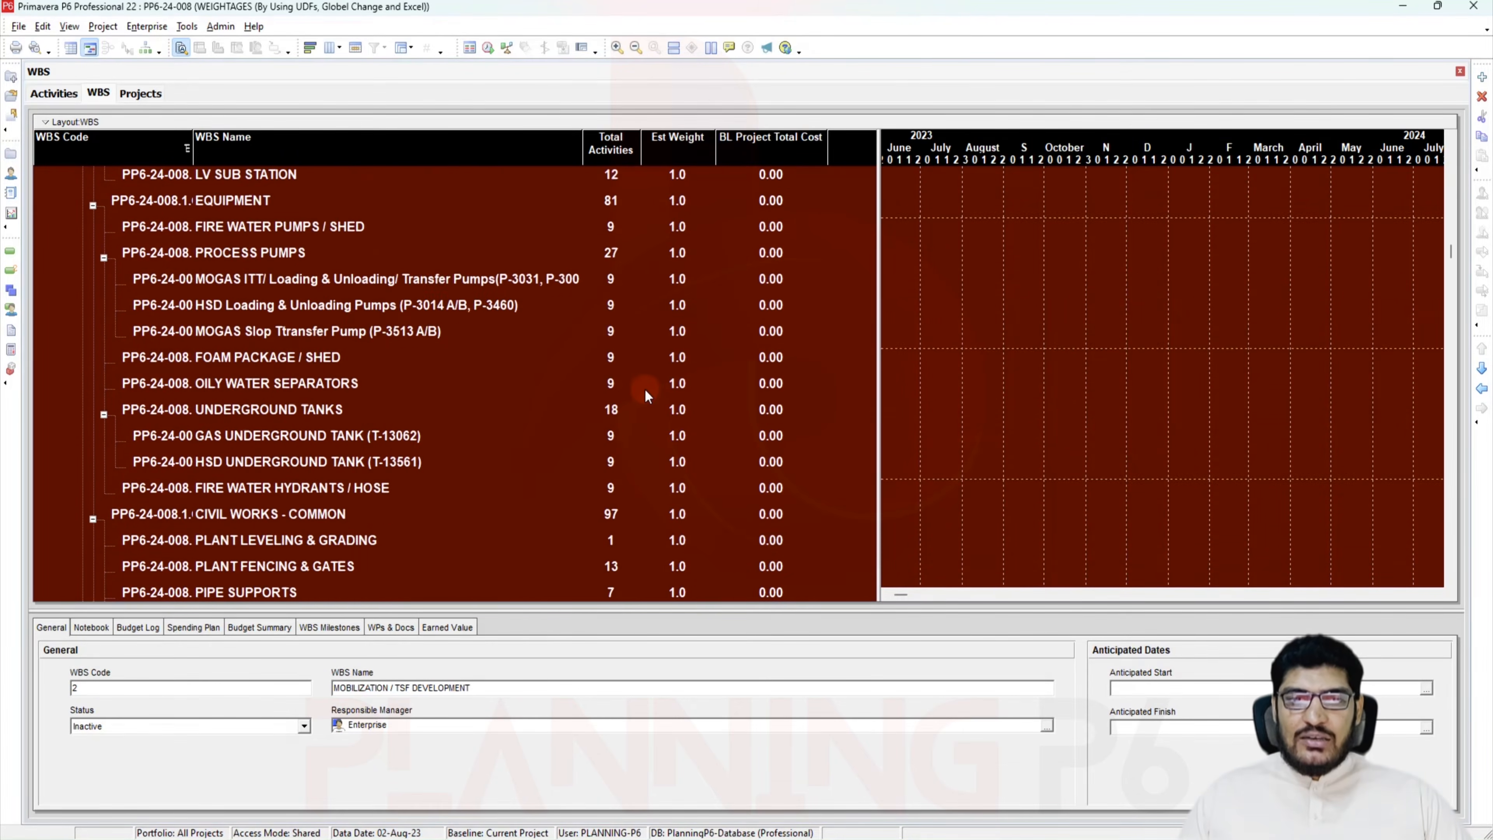
scroll(638, 386, down, 6)
scroll(639, 388, up, 7)
scroll(638, 387, up, 14)
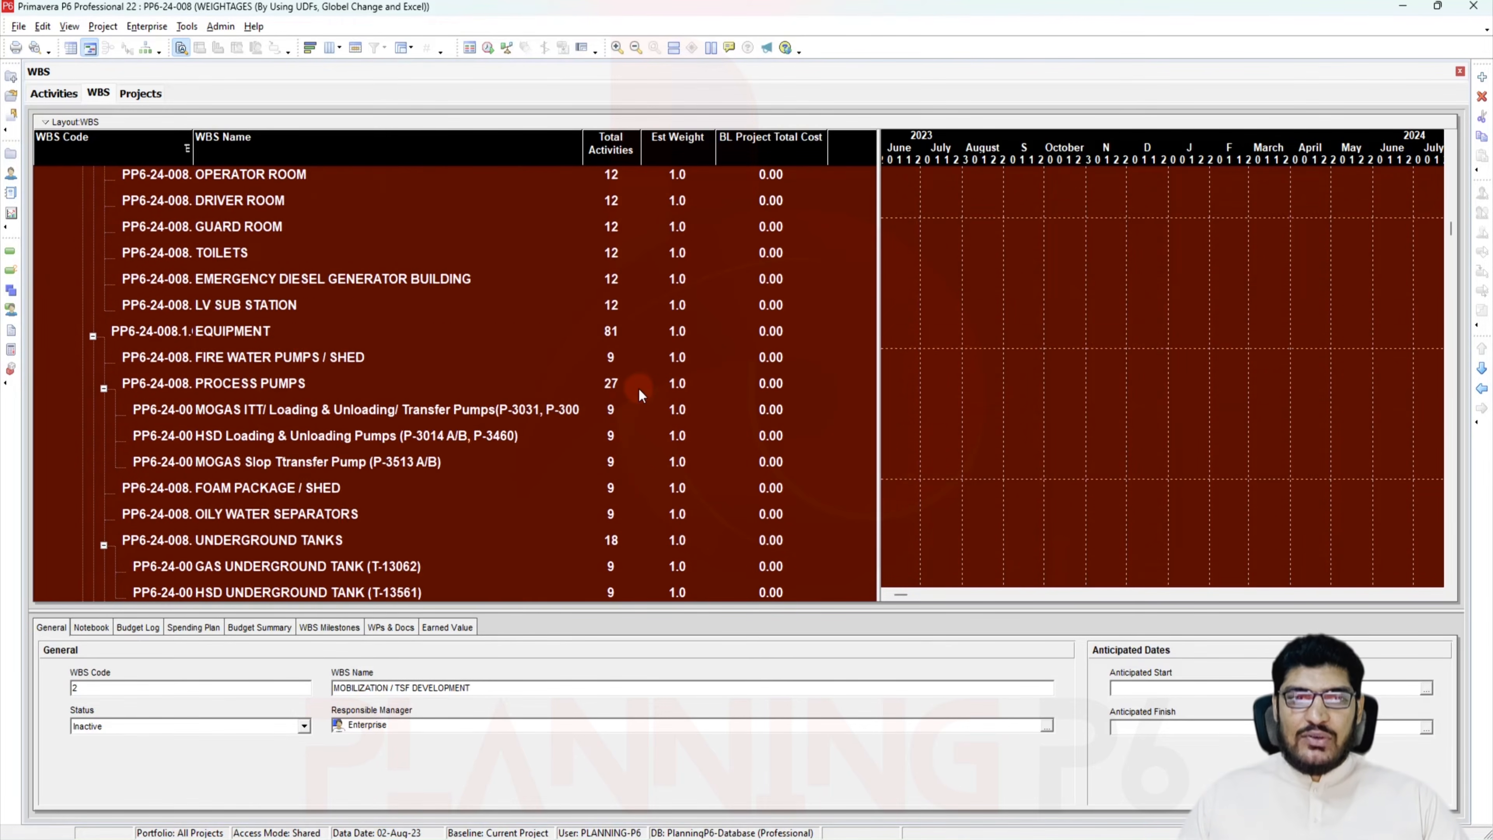
scroll(638, 388, up, 1)
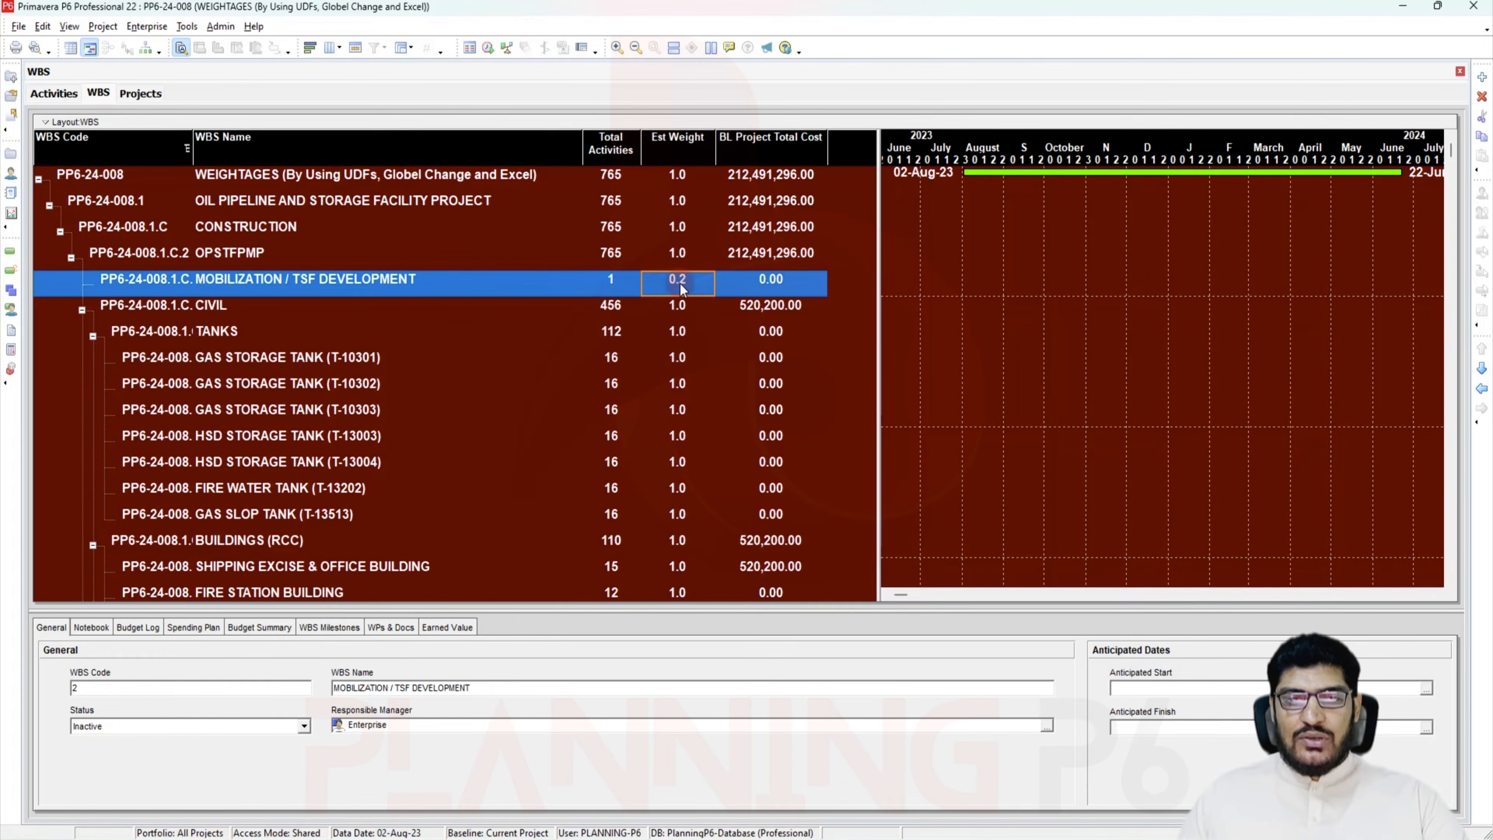
Return to the activities and add an activity user defined field named Weight - Cost with the data type Number
click(53, 93)
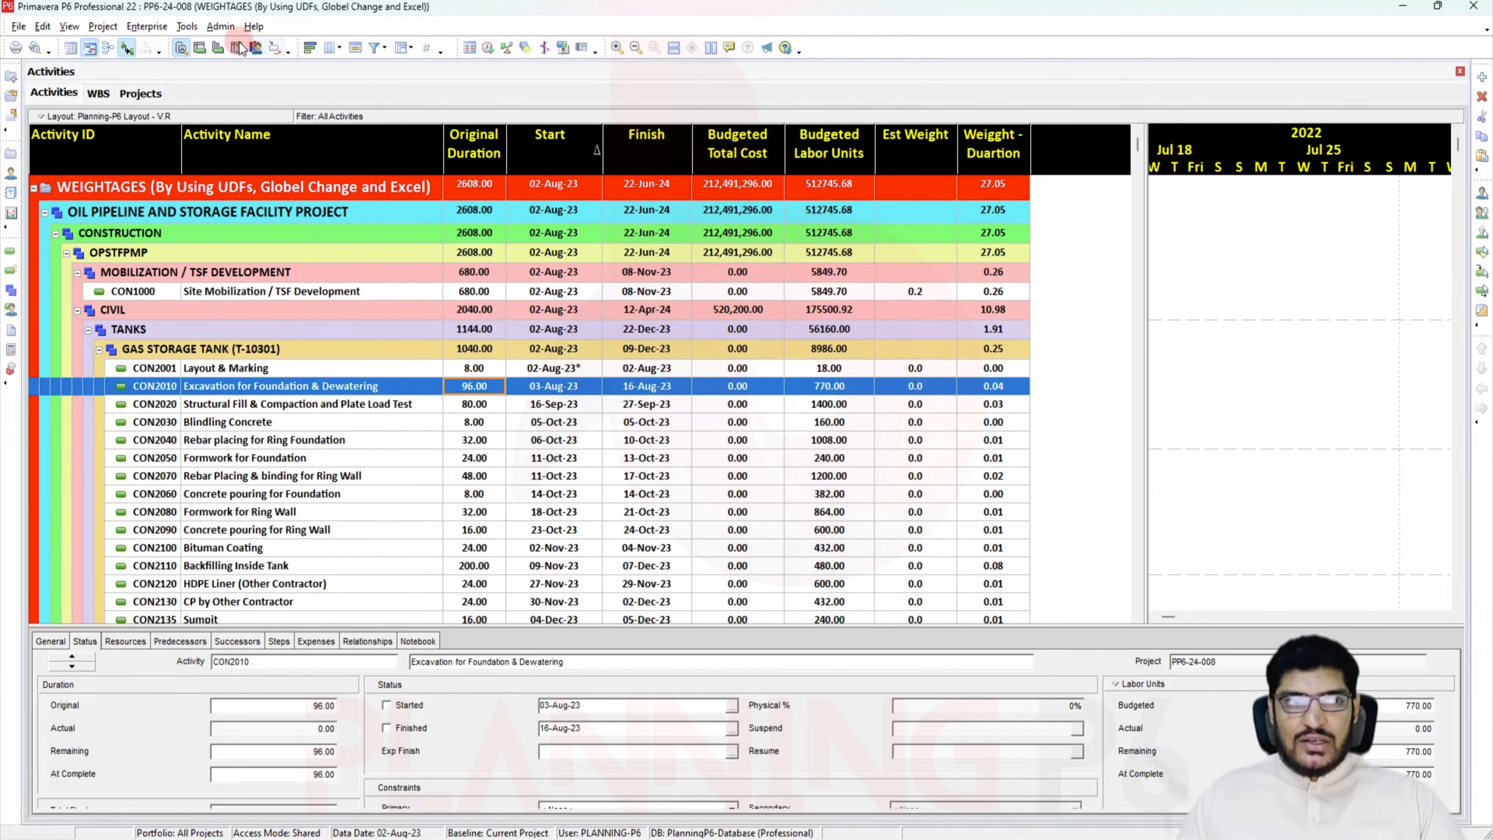
click(147, 26)
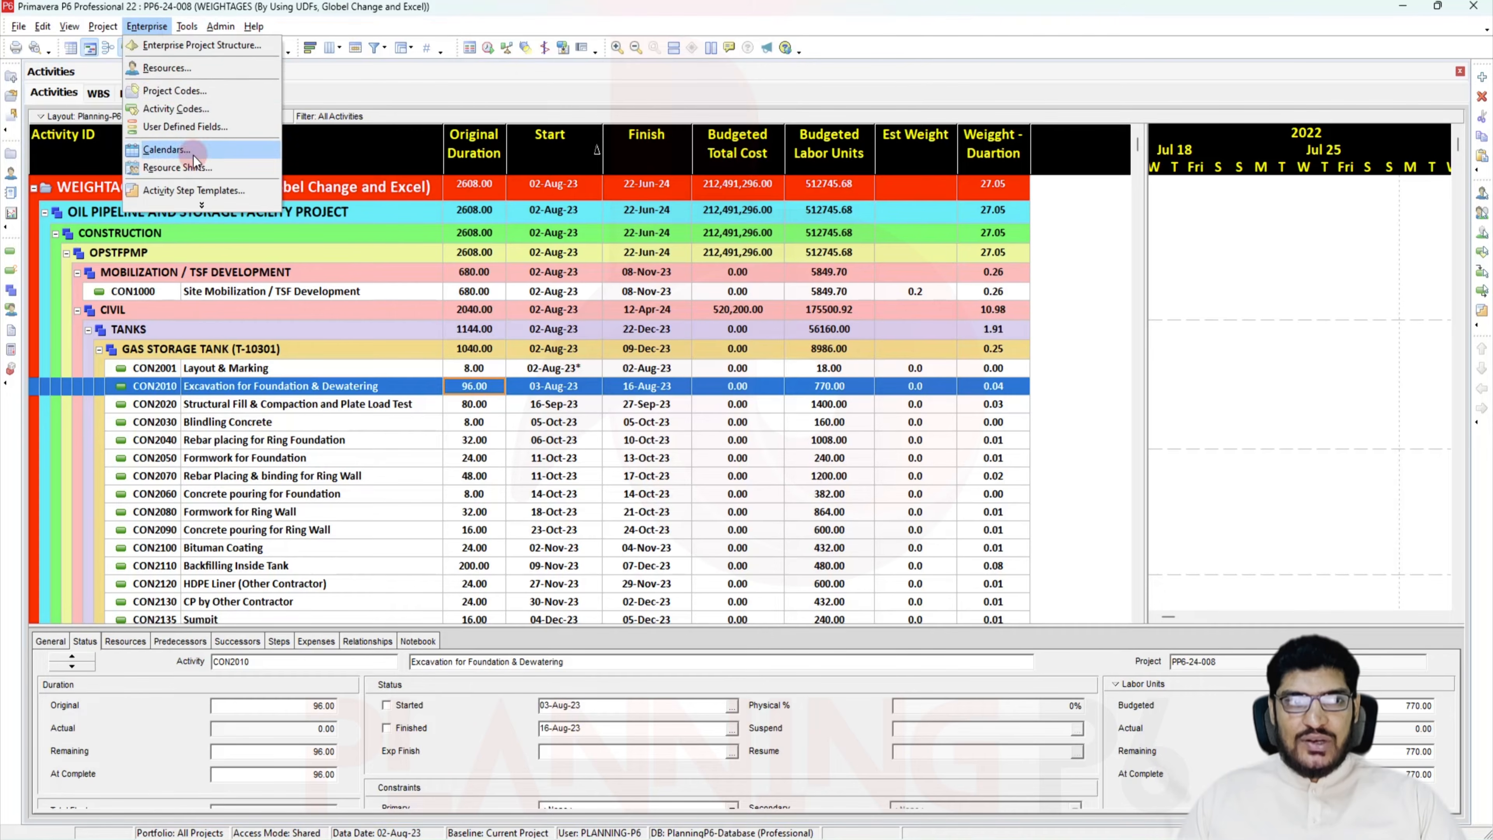
click(167, 125)
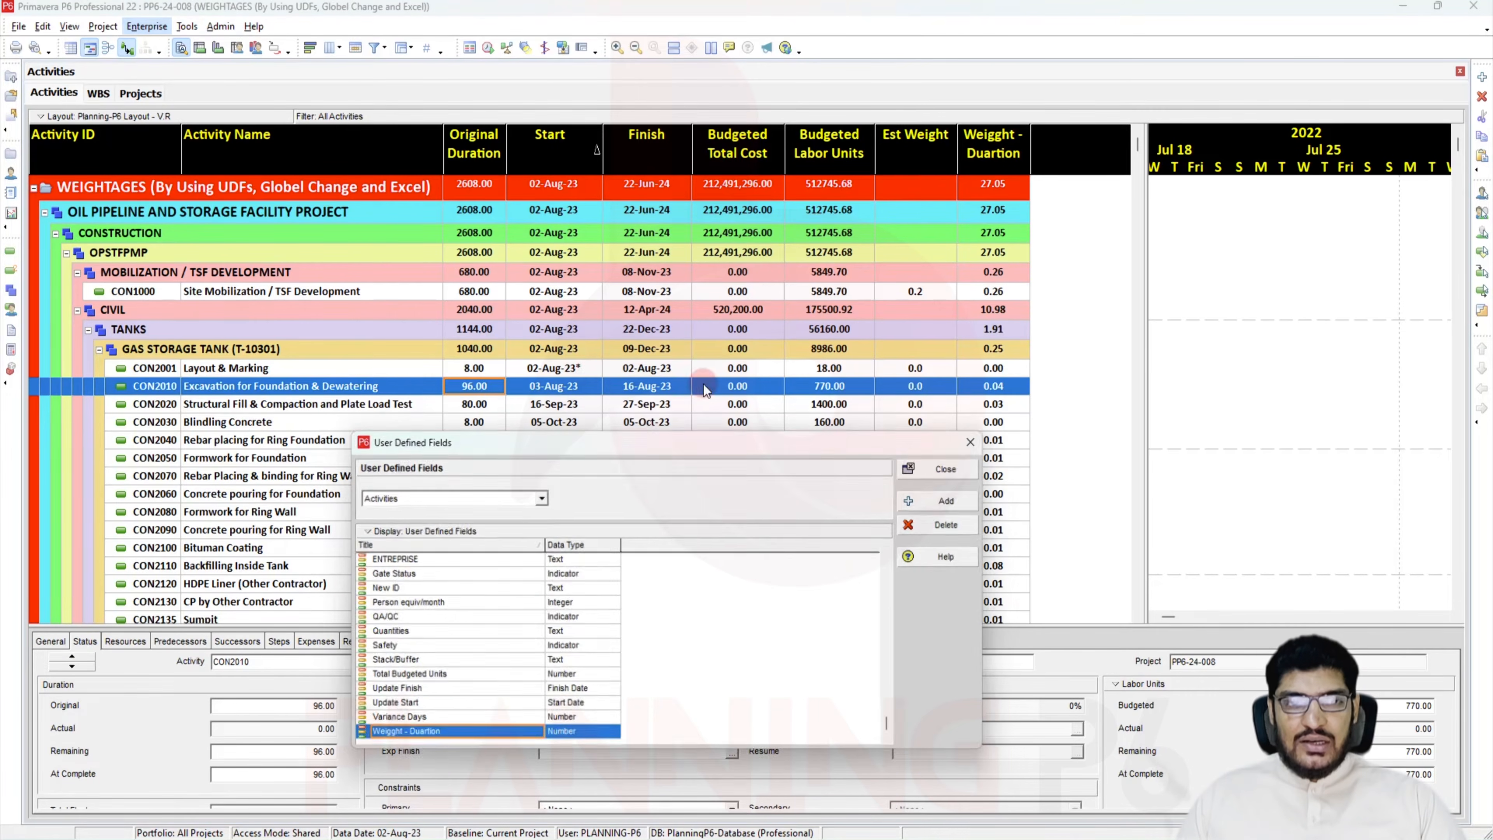
click(950, 497)
click(412, 562)
text(Weight - Cost)
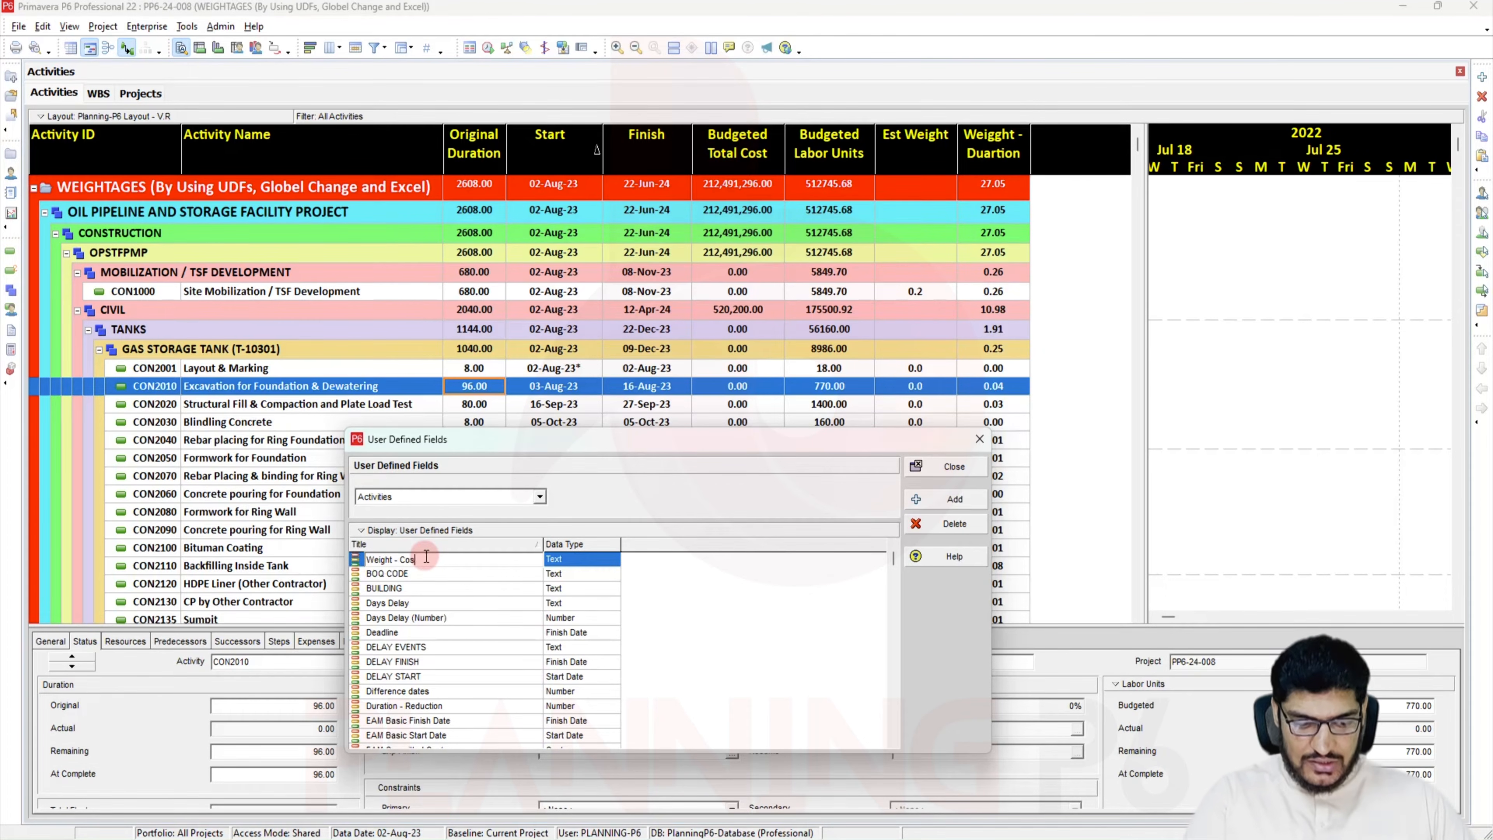
click(586, 556)
click(594, 735)
click(574, 795)
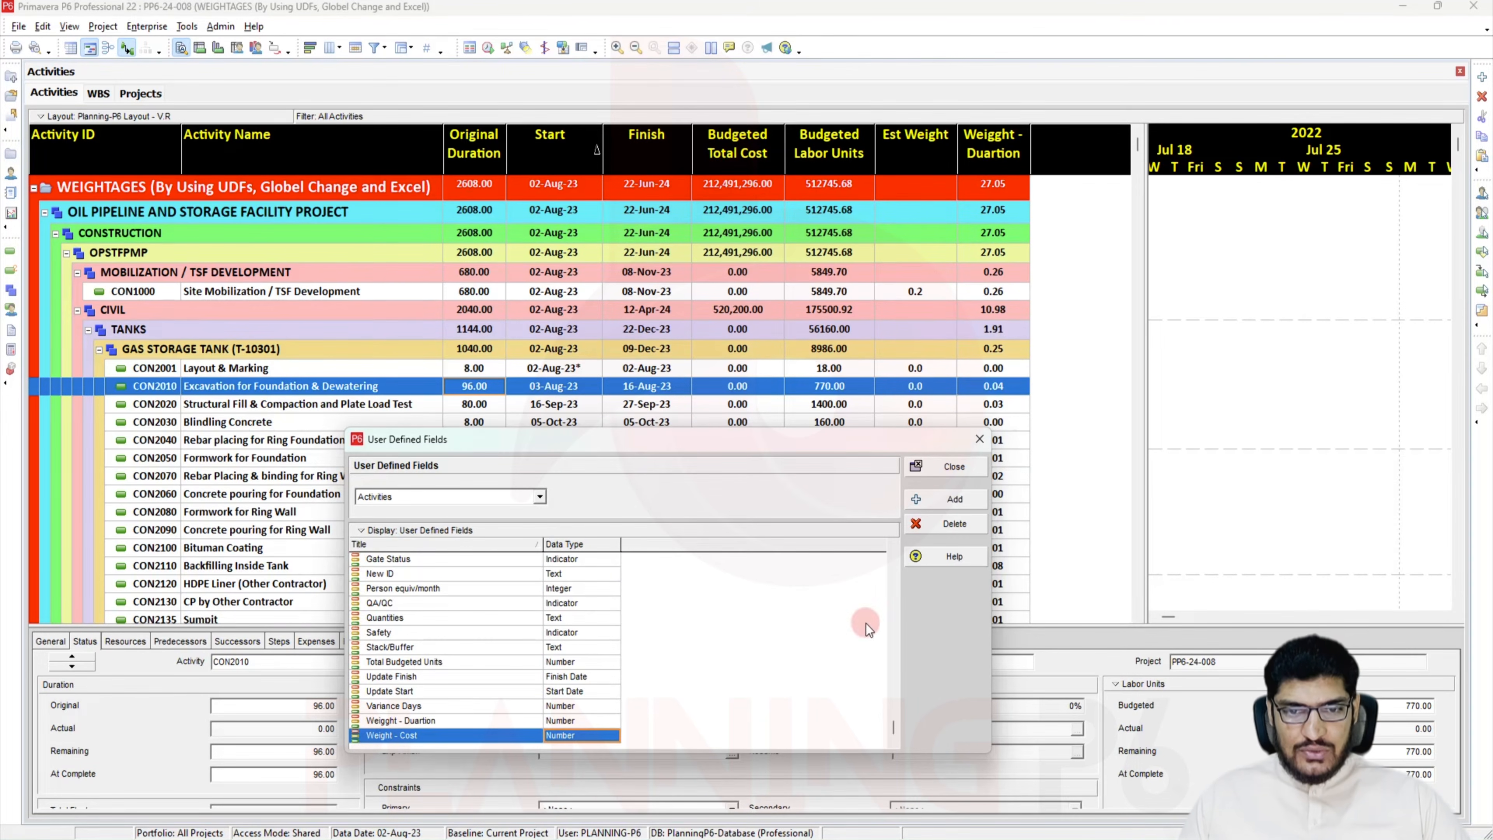
click(955, 470)
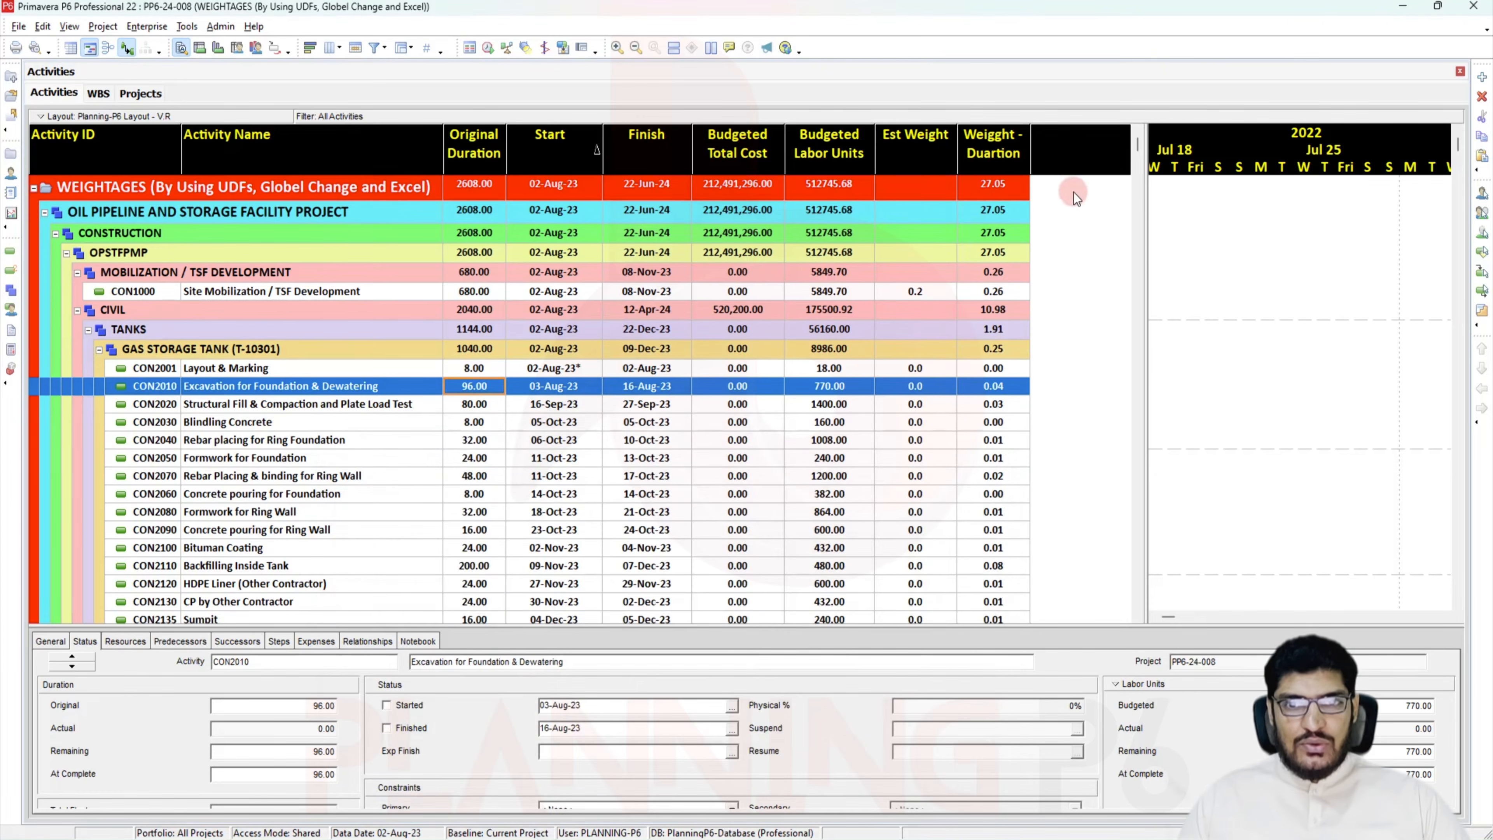
Add the user defined field Weight - Cost to the activity columns and place it last in the column order
click(352, 50)
click(315, 500)
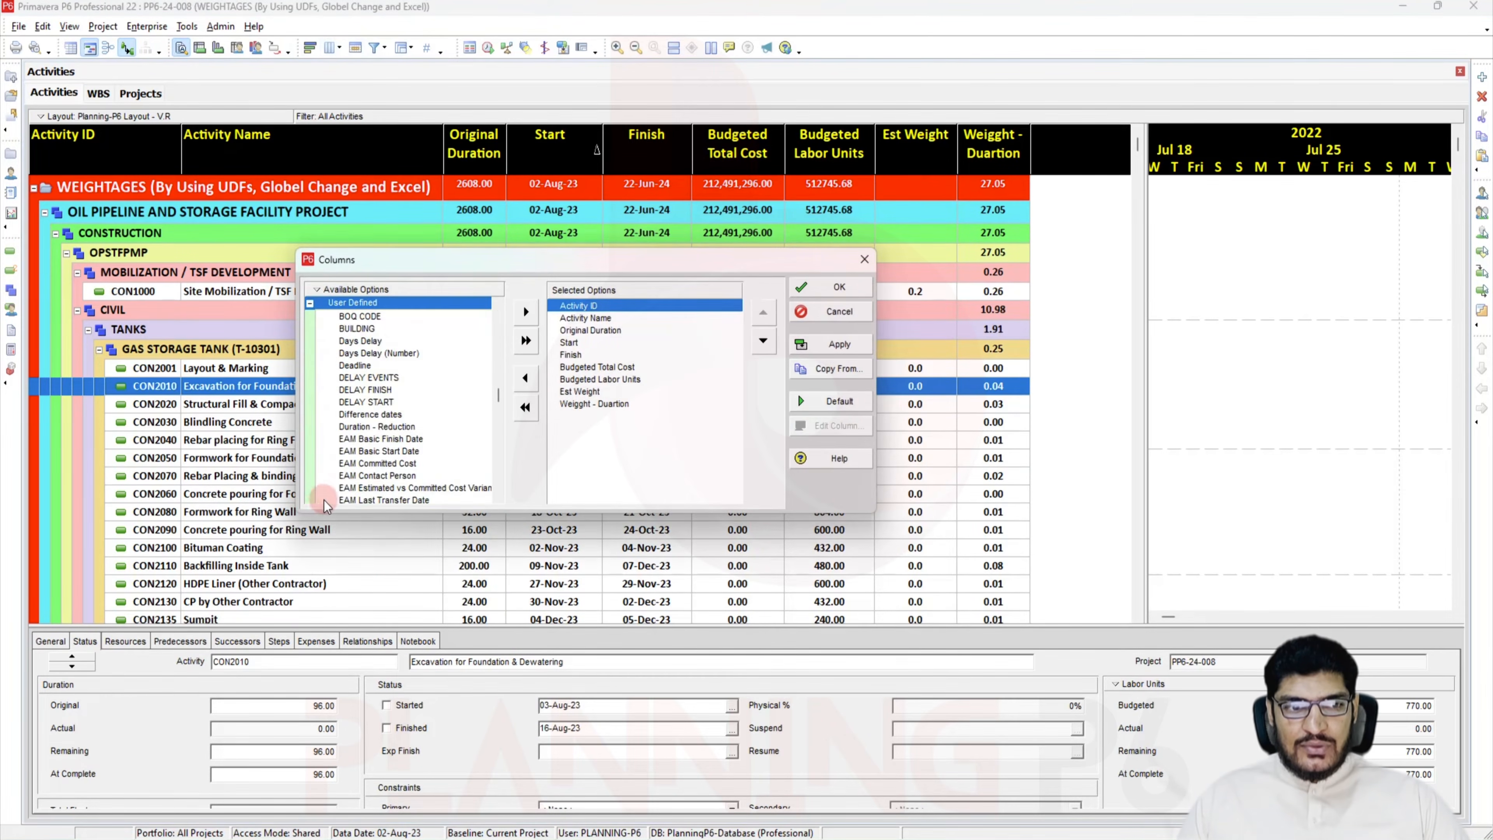
scroll(401, 451, down, 5)
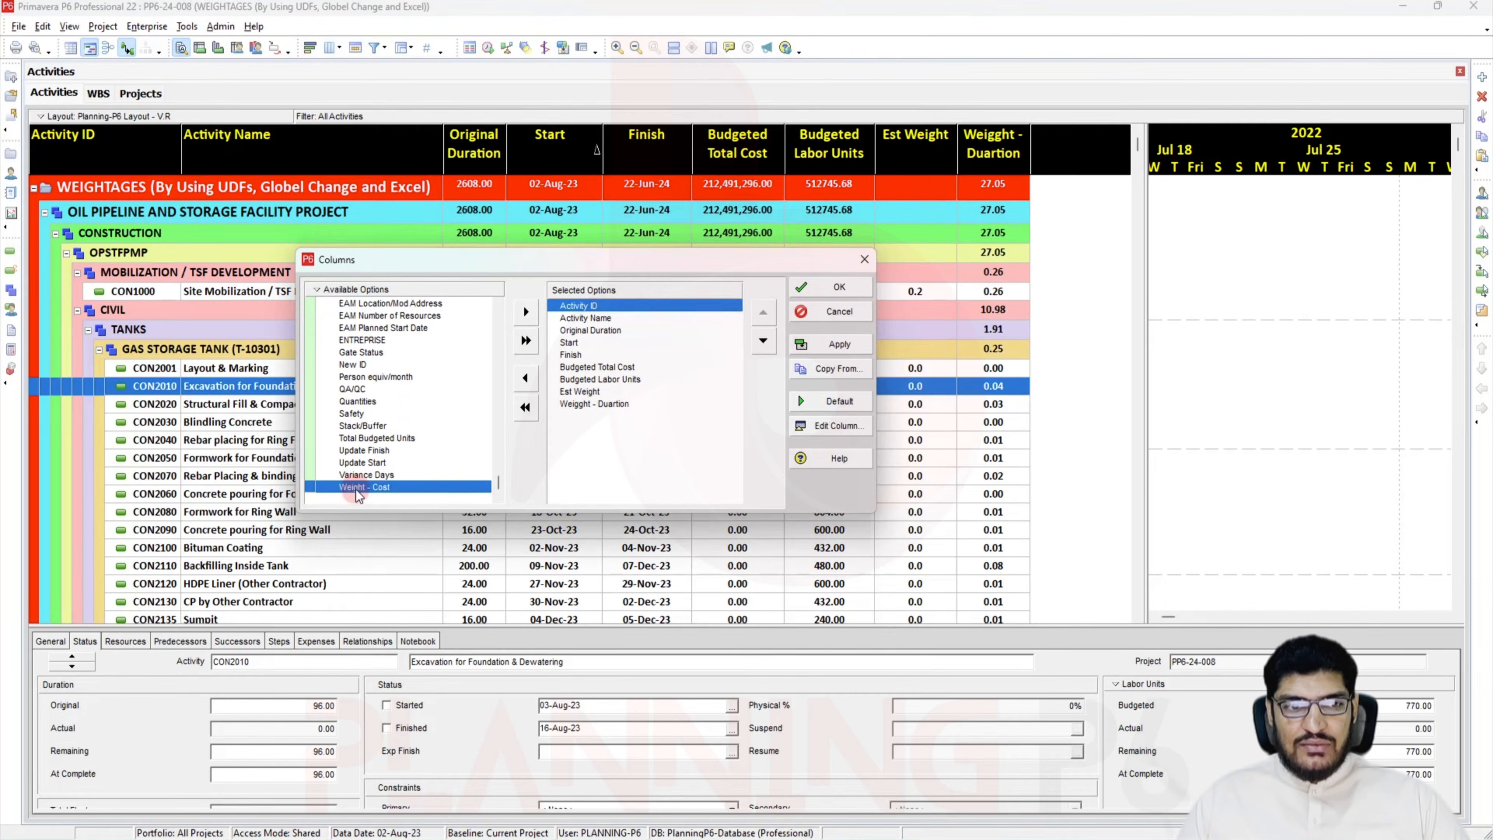
double_click(355, 492)
click(763, 340)
click(763, 340)
click(763, 340)
click(763, 340)
click(763, 340)
click(763, 340)
click(763, 340)
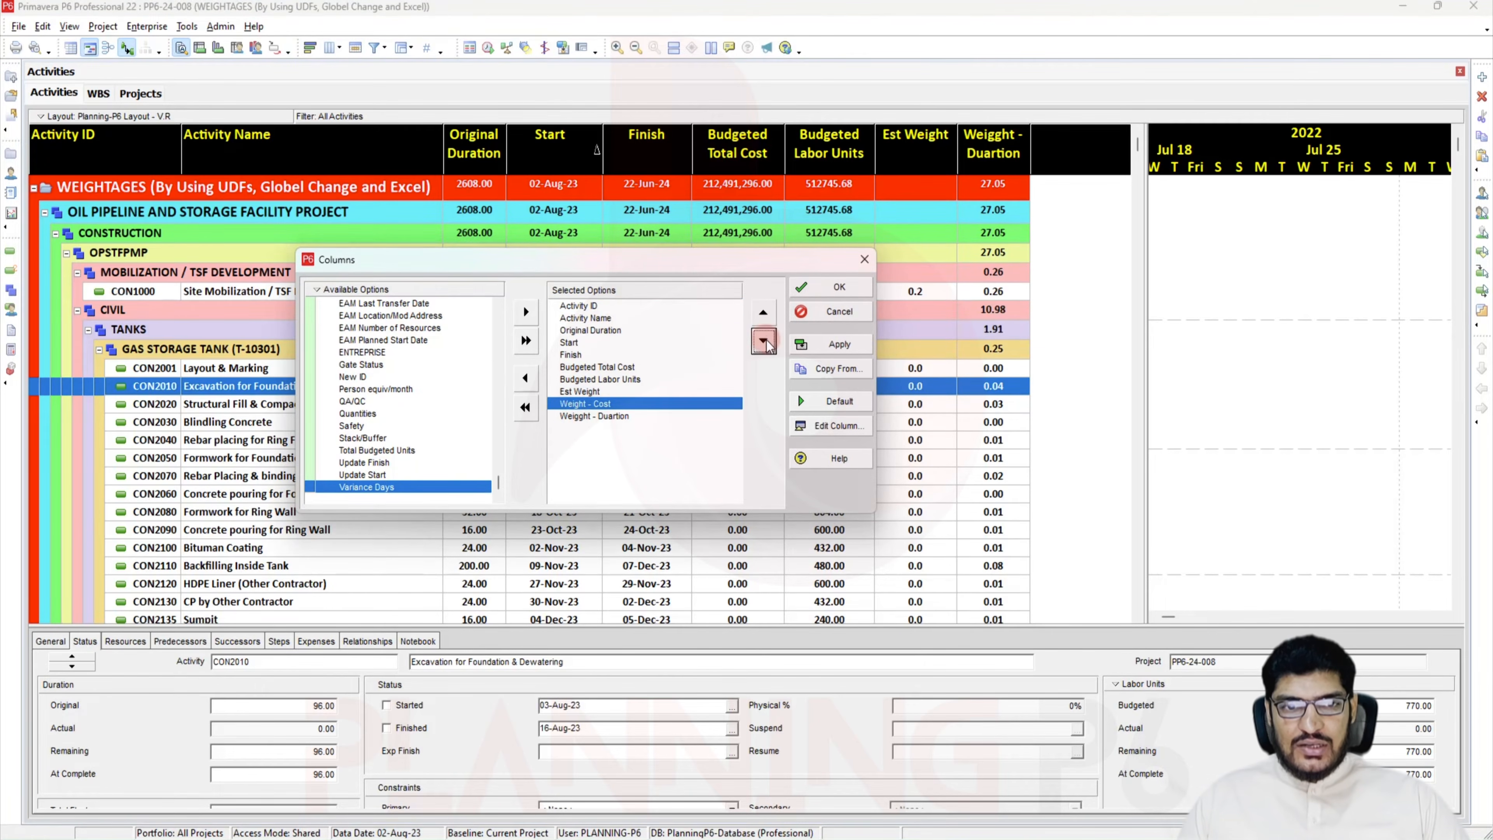
click(763, 340)
Remove the Weigght - Duartion column from the activity table and apply the column selection
click(613, 405)
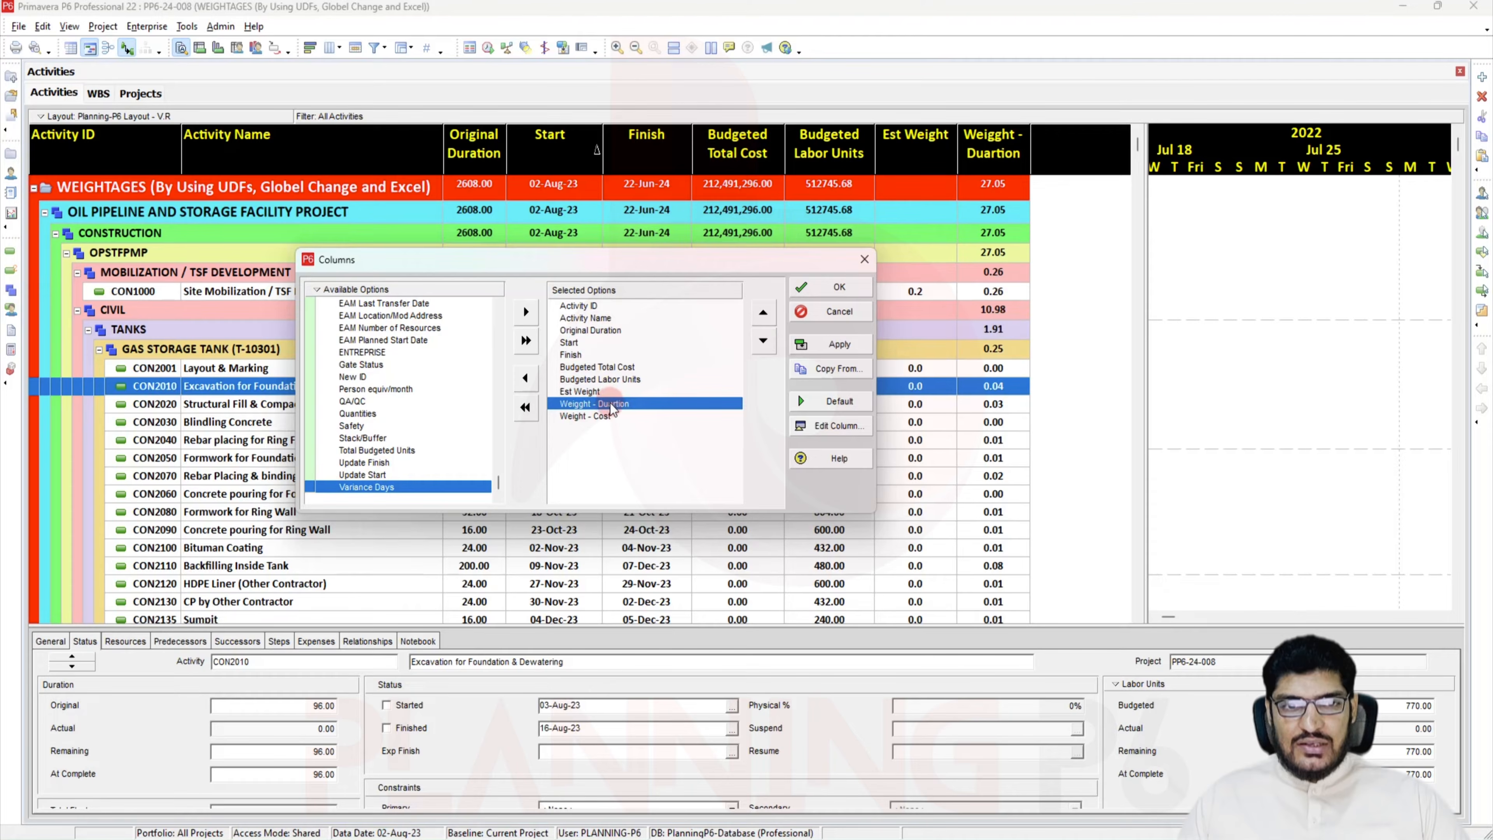
double_click(612, 404)
click(838, 344)
click(838, 287)
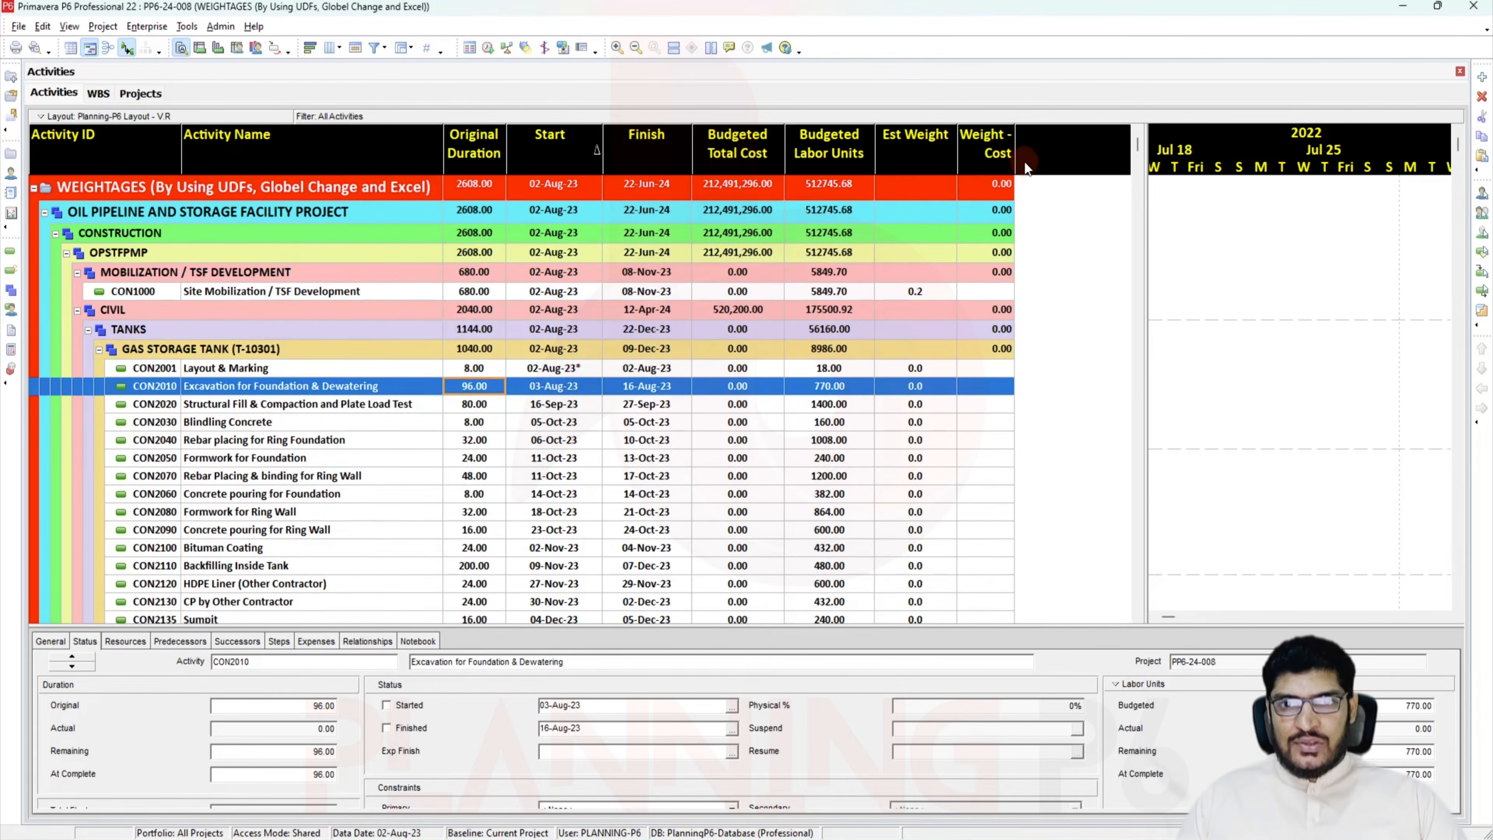
Set the Weight - Cost column's alignment to Center and apply it to the activity table
click(337, 49)
click(574, 404)
click(829, 435)
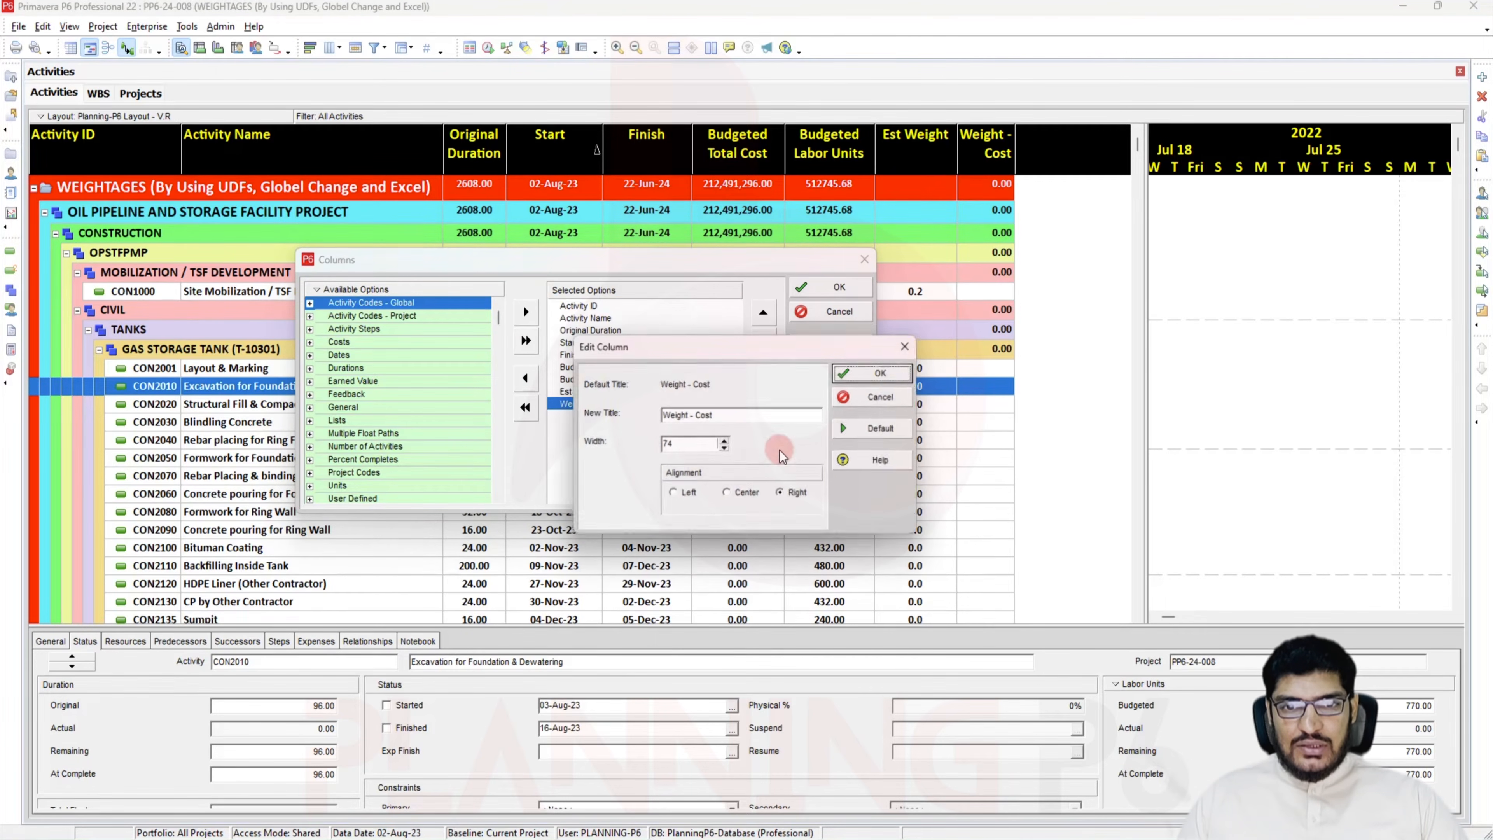
click(891, 374)
click(836, 347)
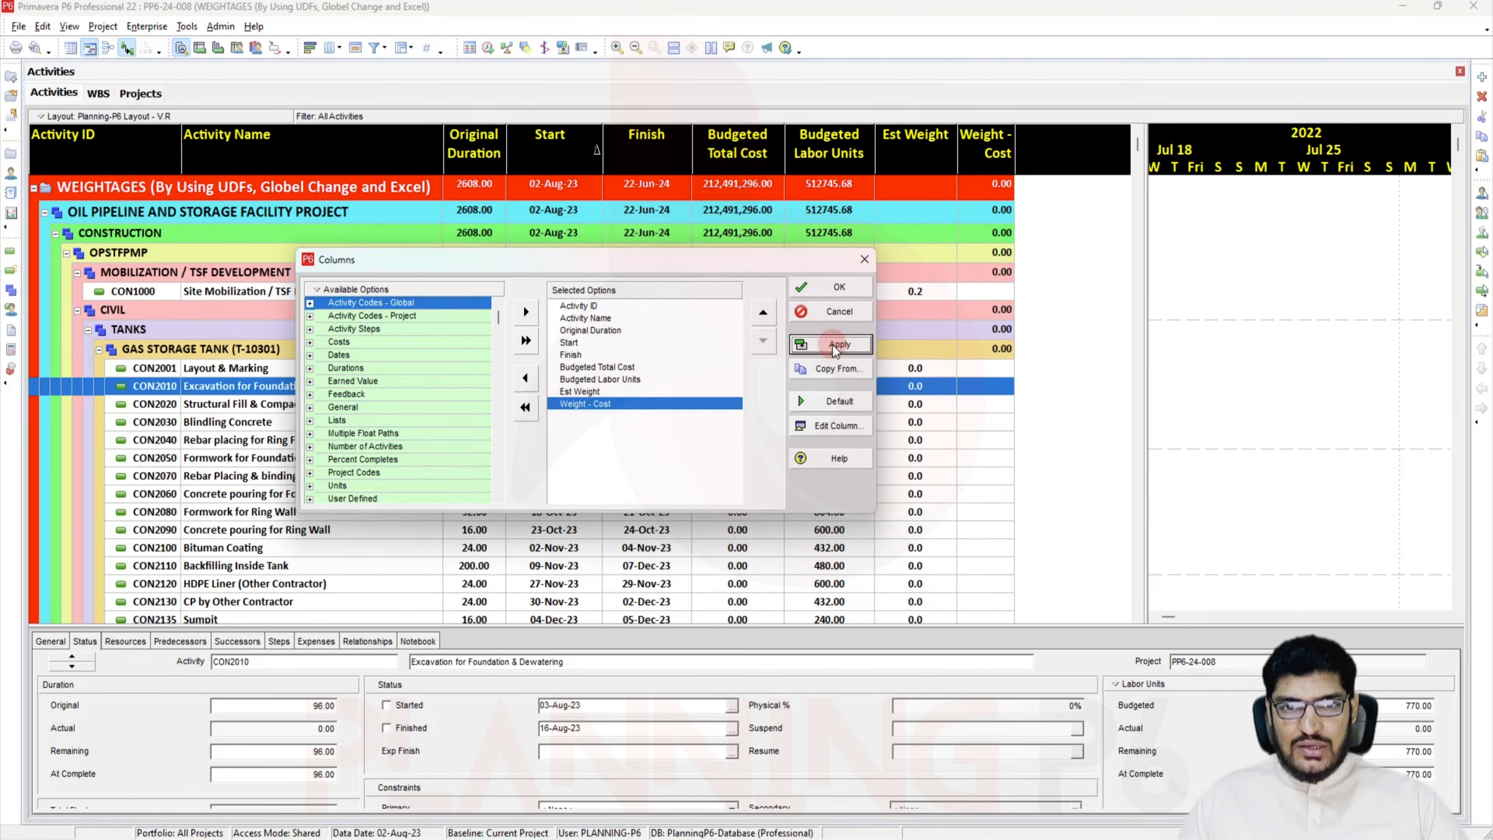
click(834, 288)
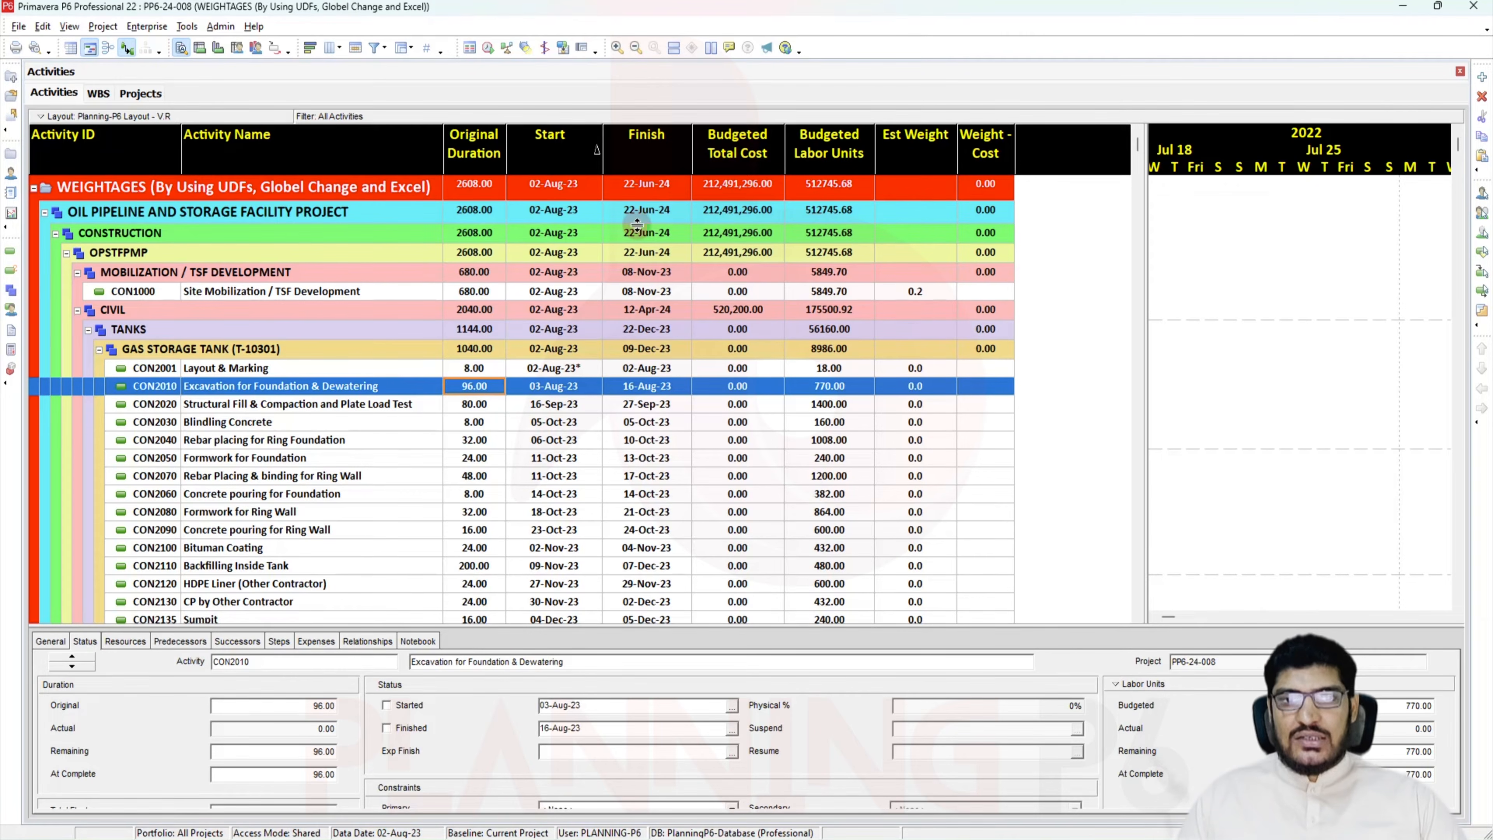
Create a new global change for Activities and name it Weight - Cost
click(185, 28)
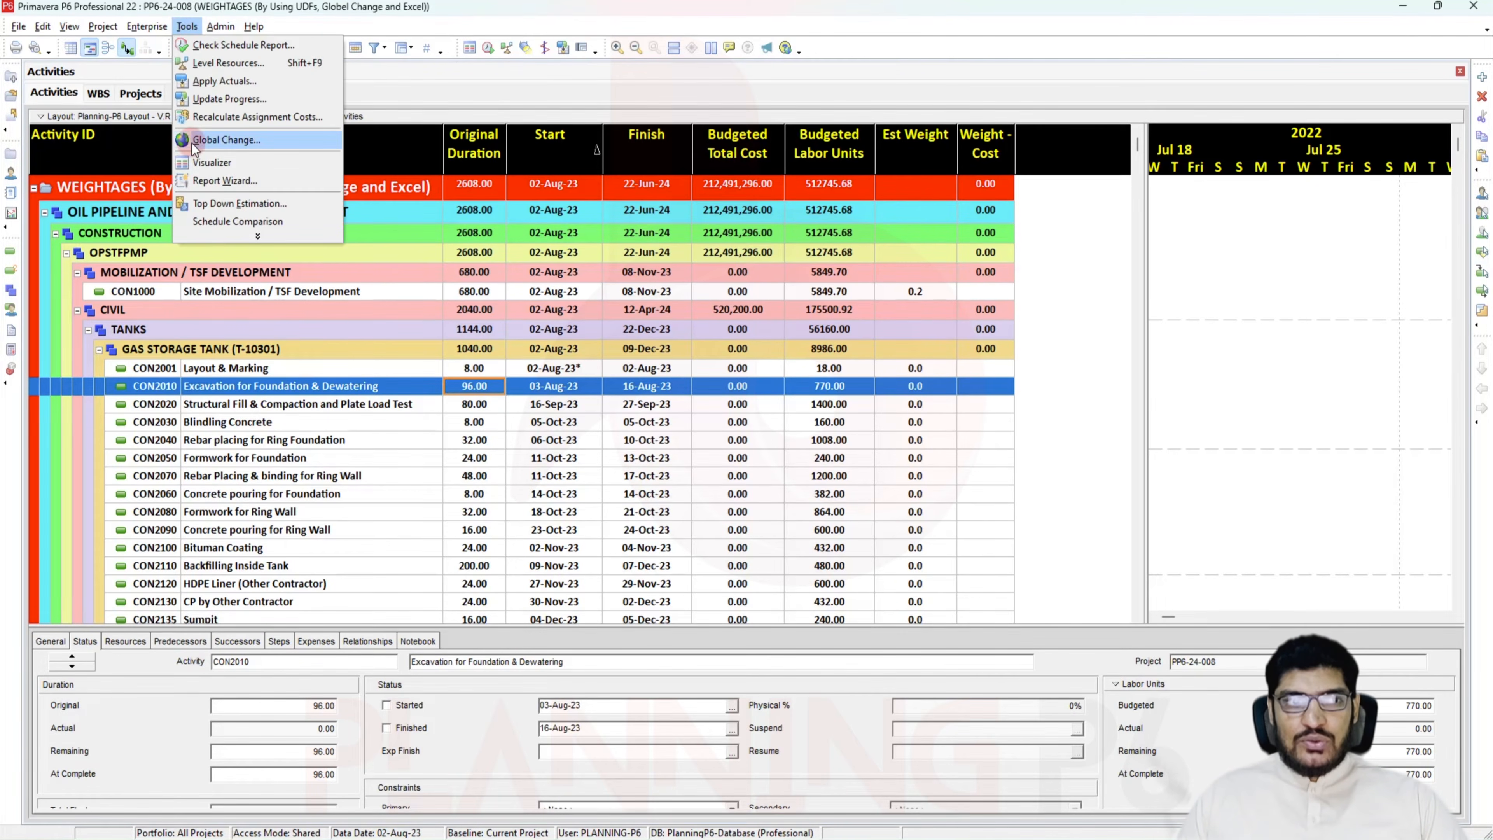
click(226, 140)
click(928, 323)
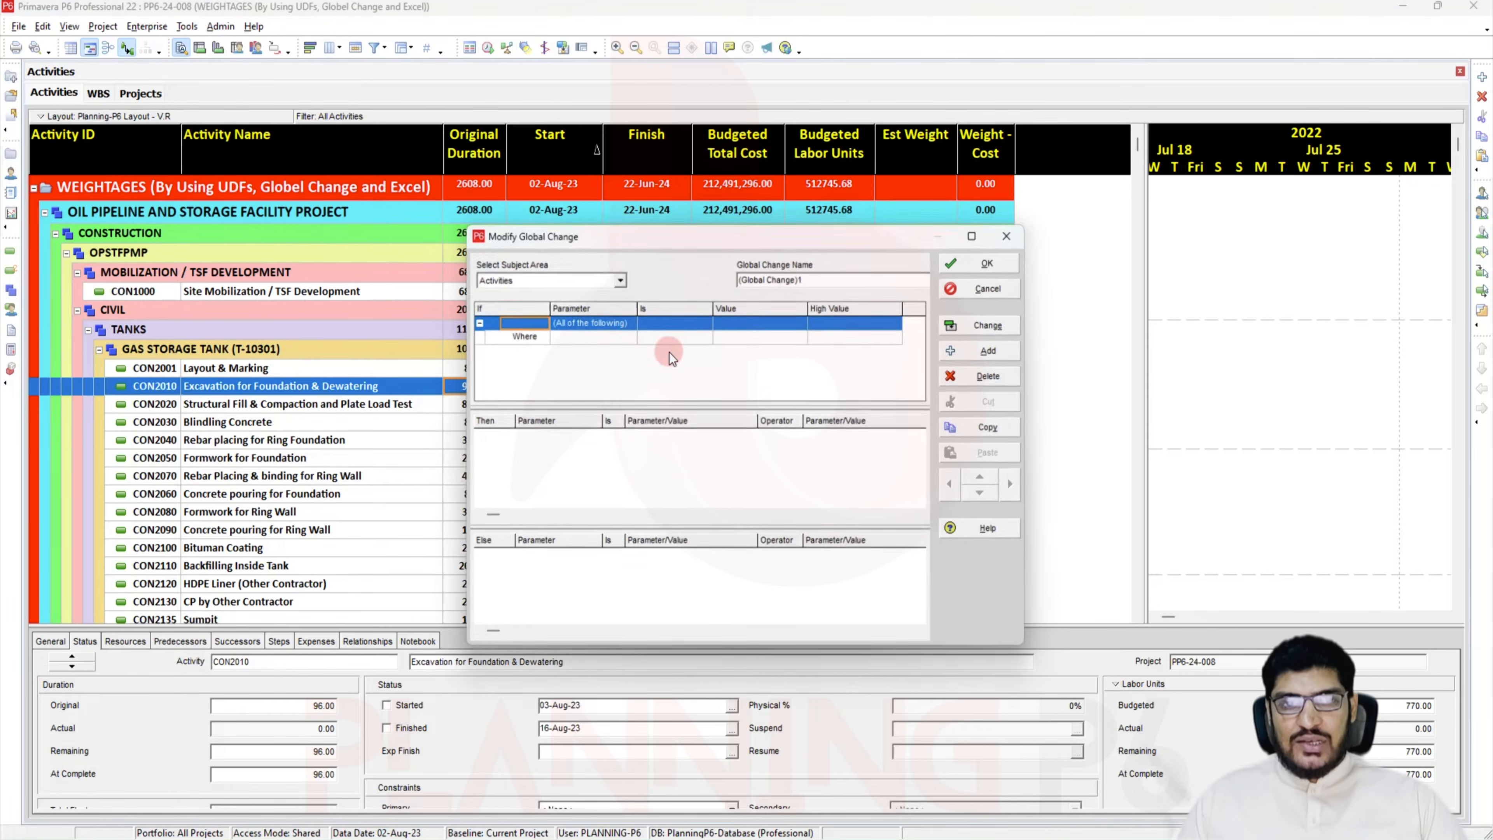
drag(825, 279, 677, 279)
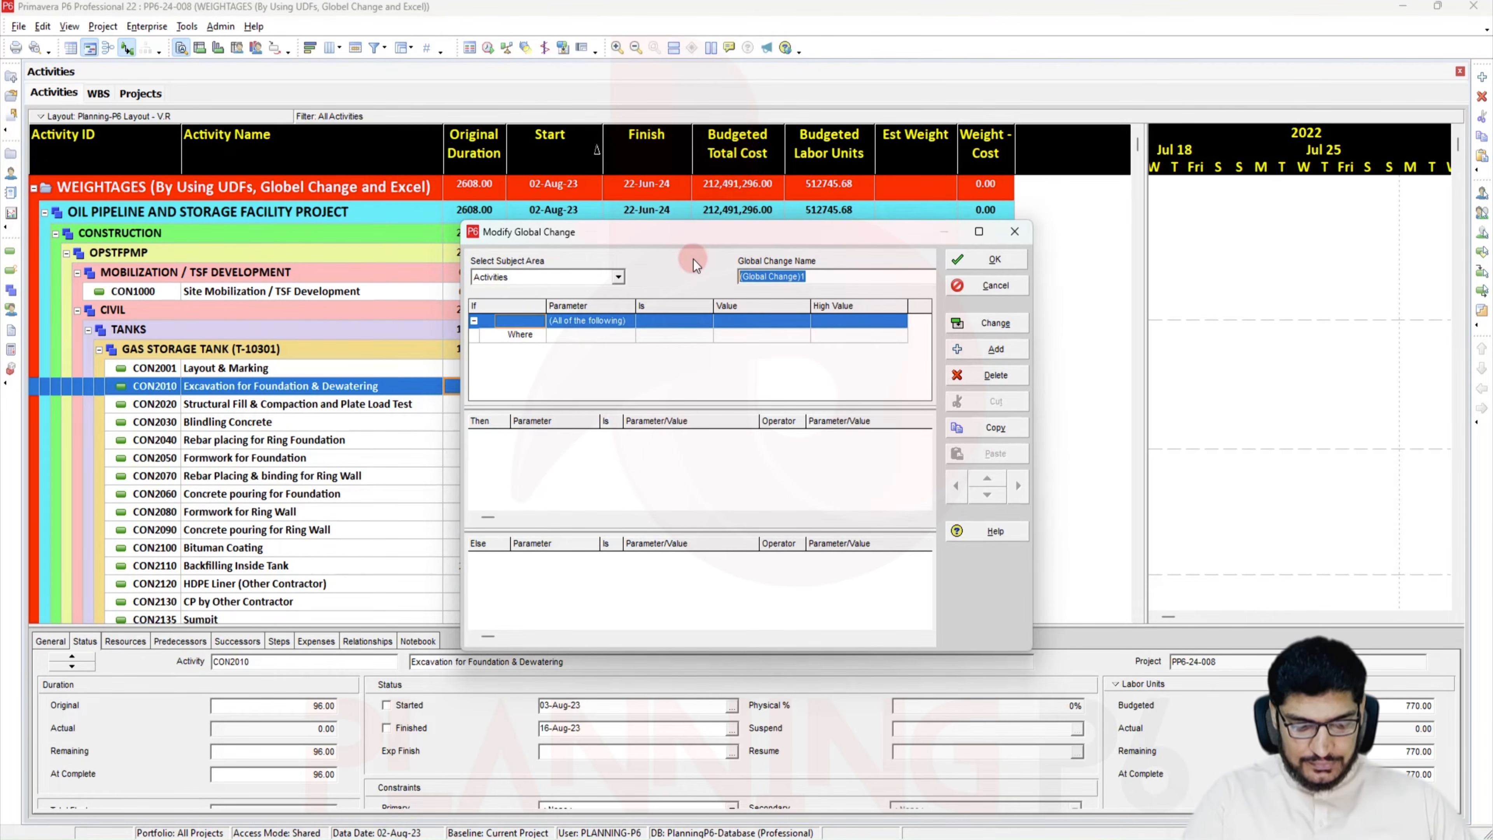
text(Weight )
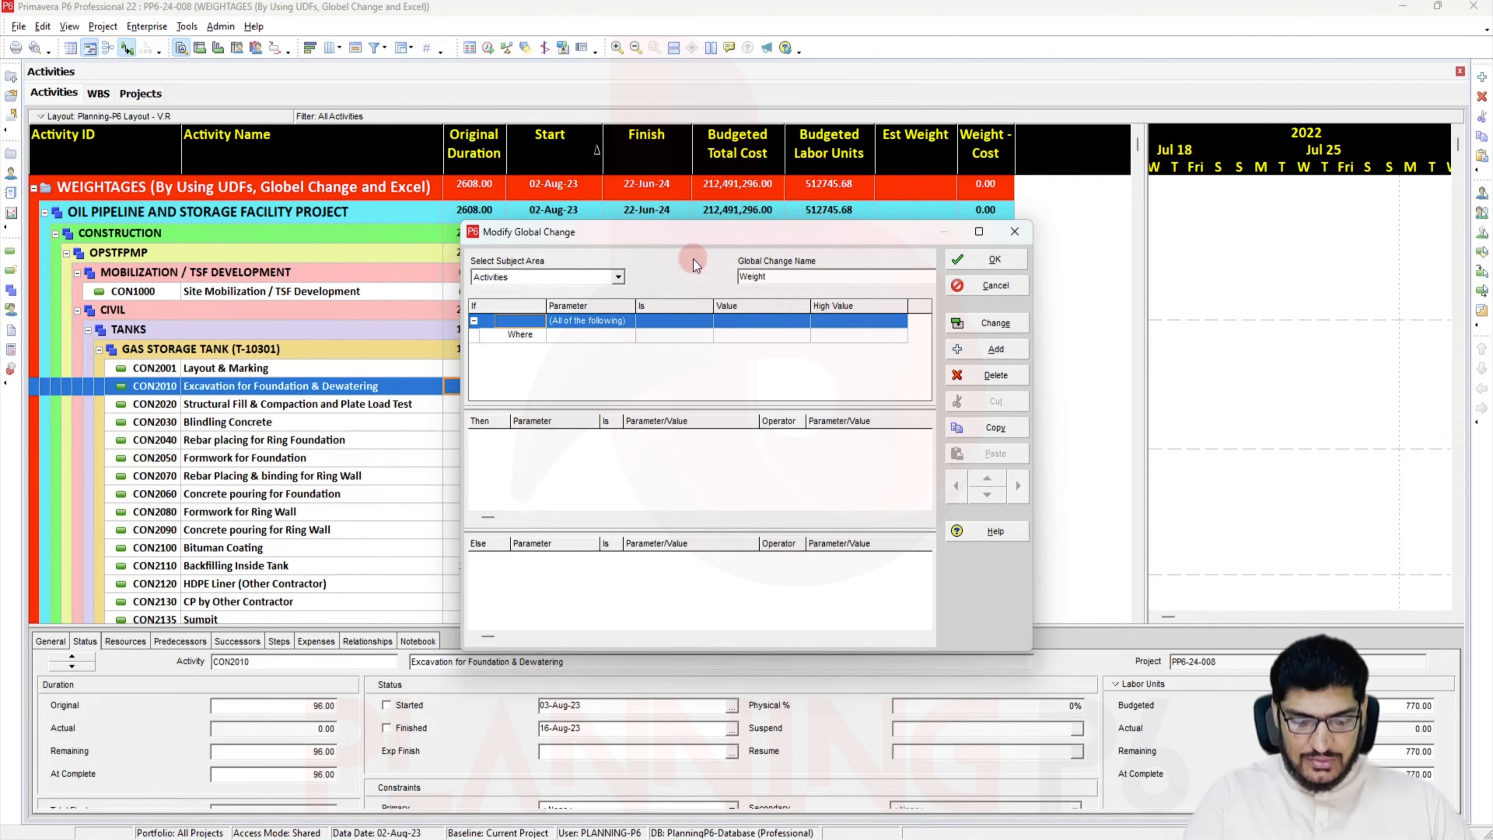
text(- Cost)
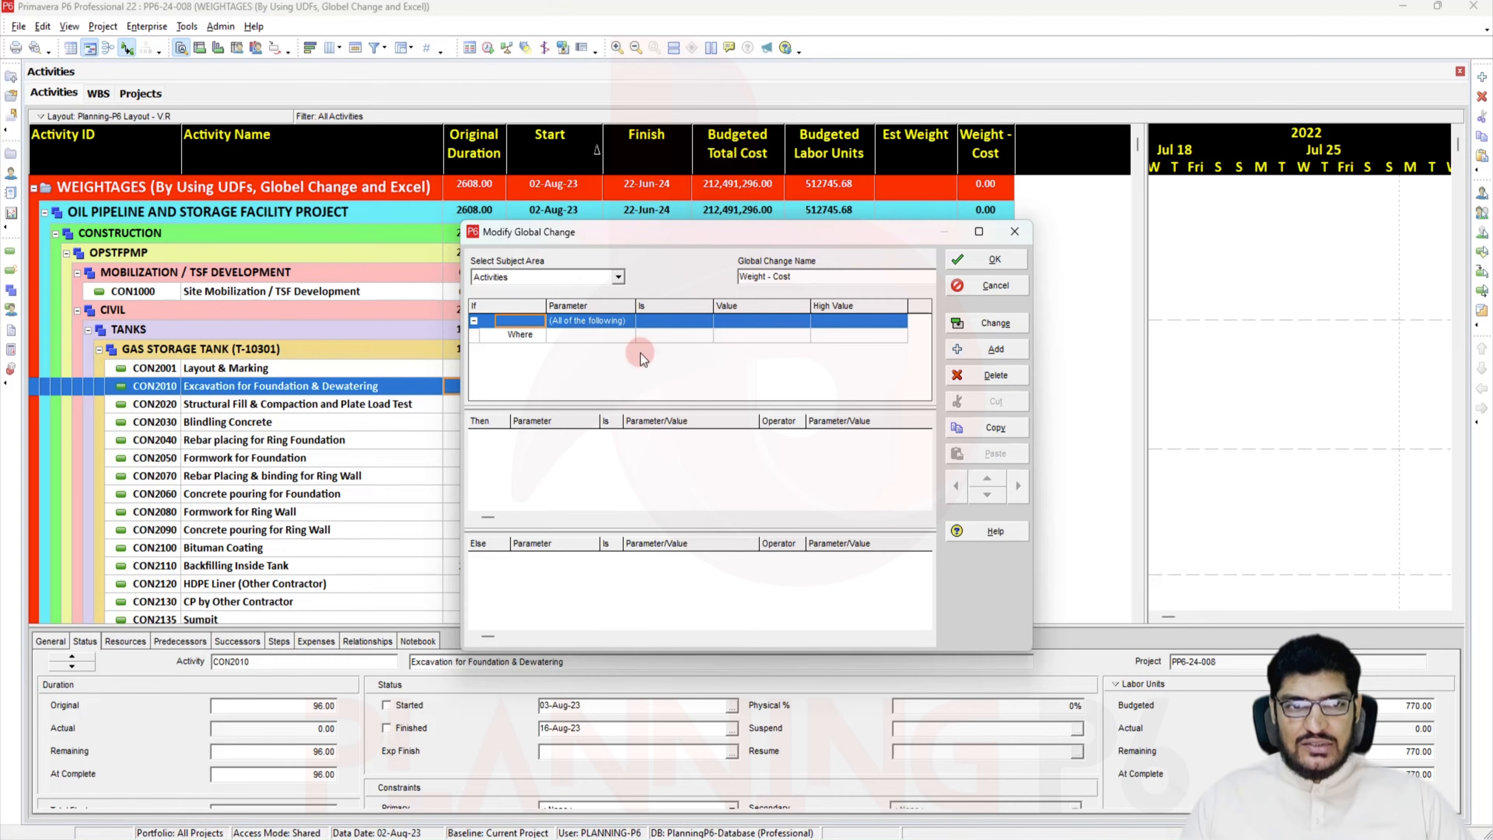
Add a Then statement to the global change that sets Weight - Cost equal to Budgeted Total Cost
click(611, 487)
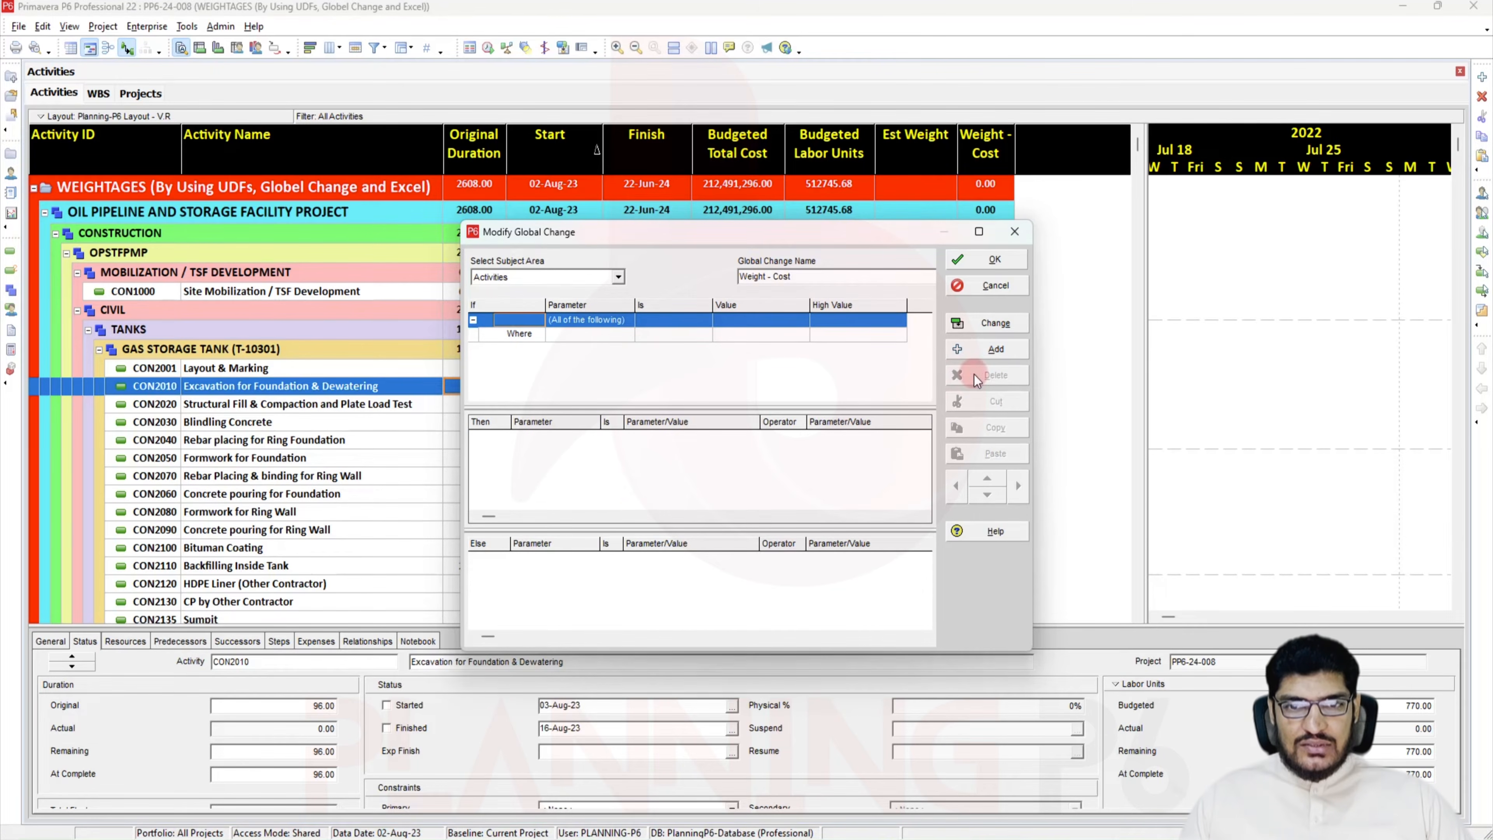
click(999, 352)
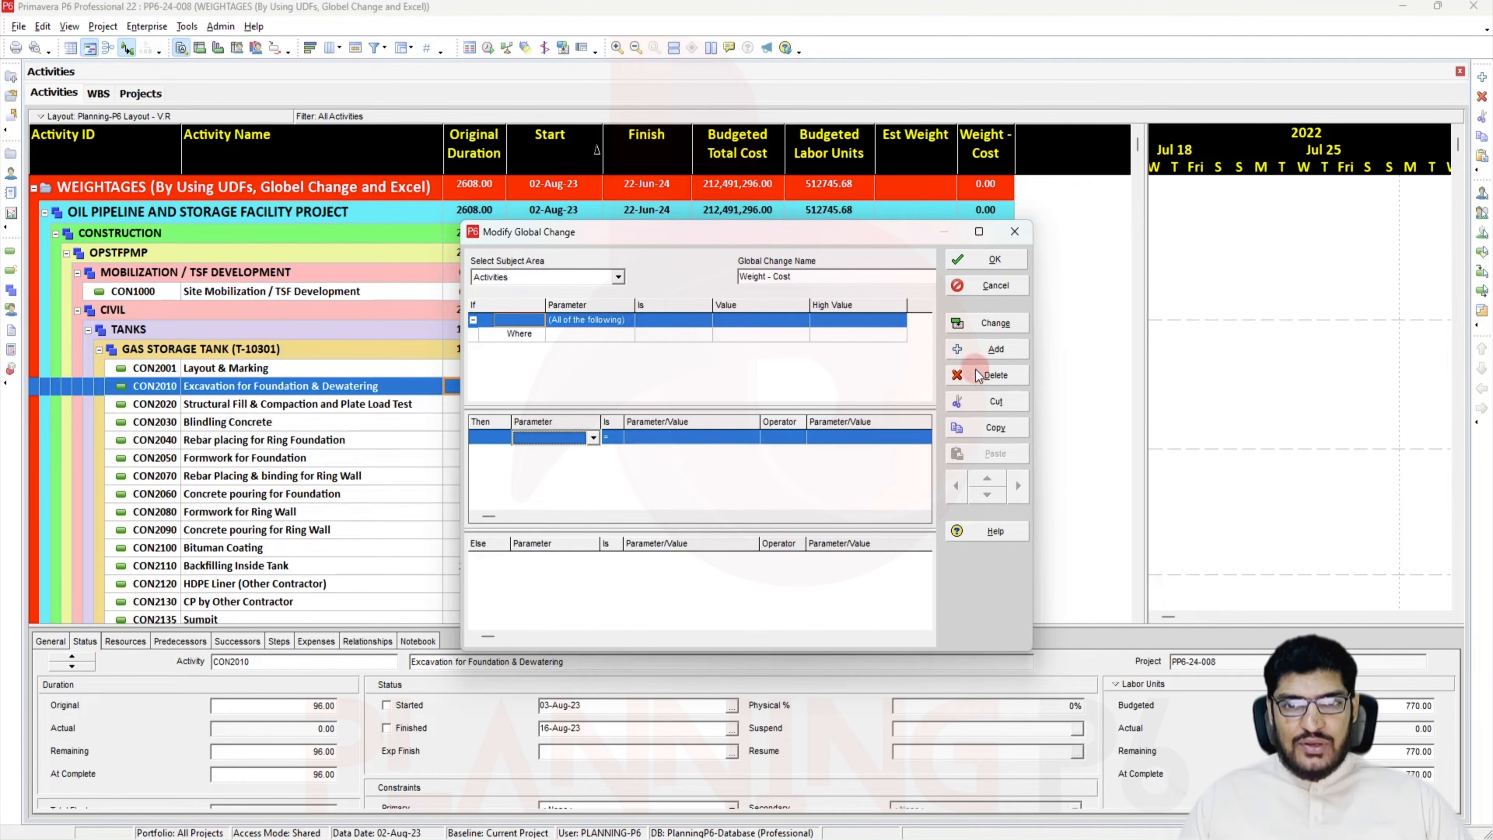
click(566, 440)
key(w)
click(549, 523)
click(674, 436)
key(b)
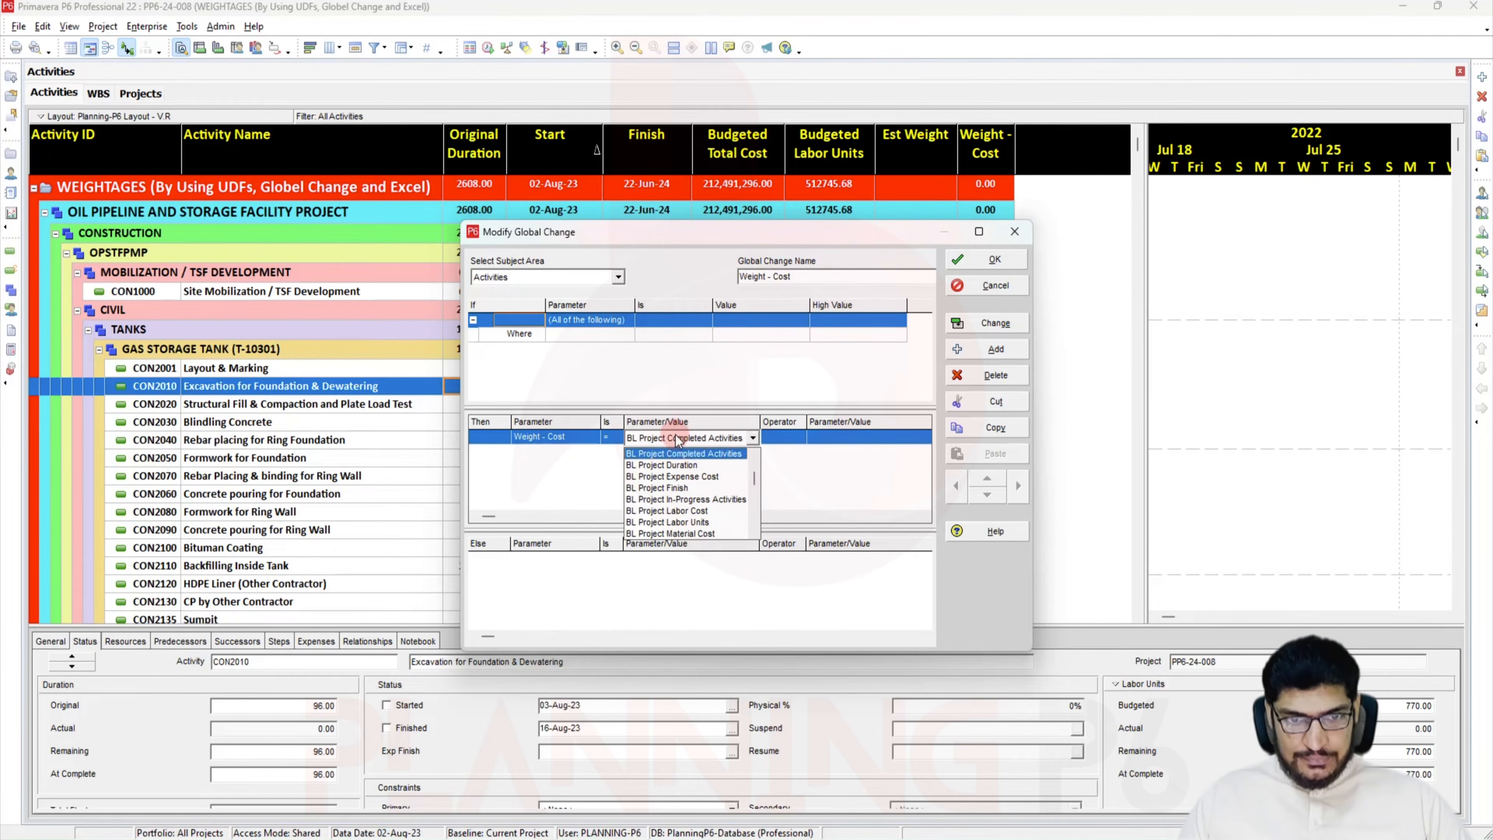
click(673, 509)
Complete the Weight - Cost statement by dividing Budgeted Total Cost by the custom value 212491296
click(778, 437)
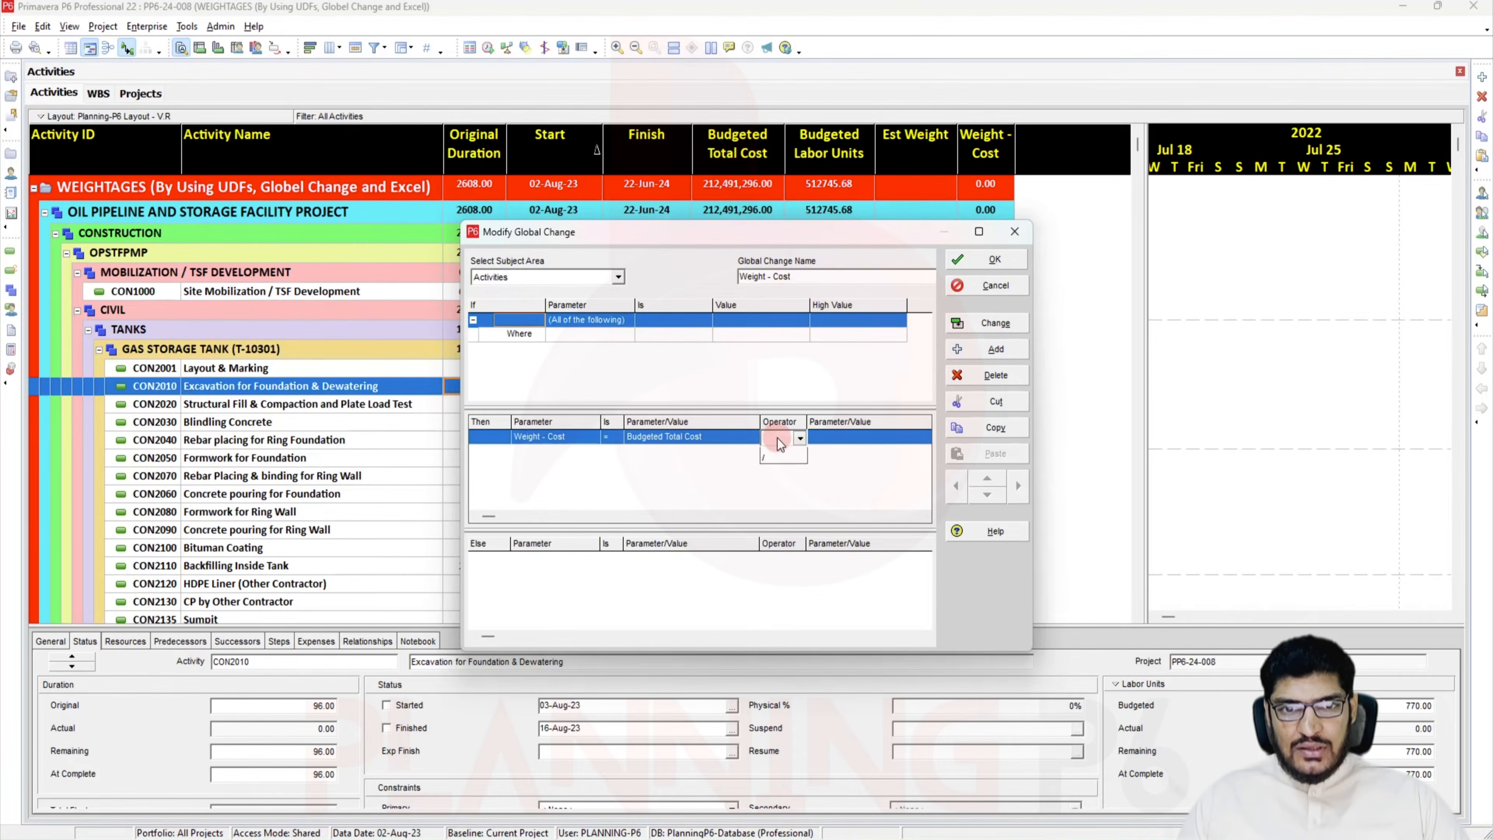
click(776, 499)
click(839, 442)
click(839, 436)
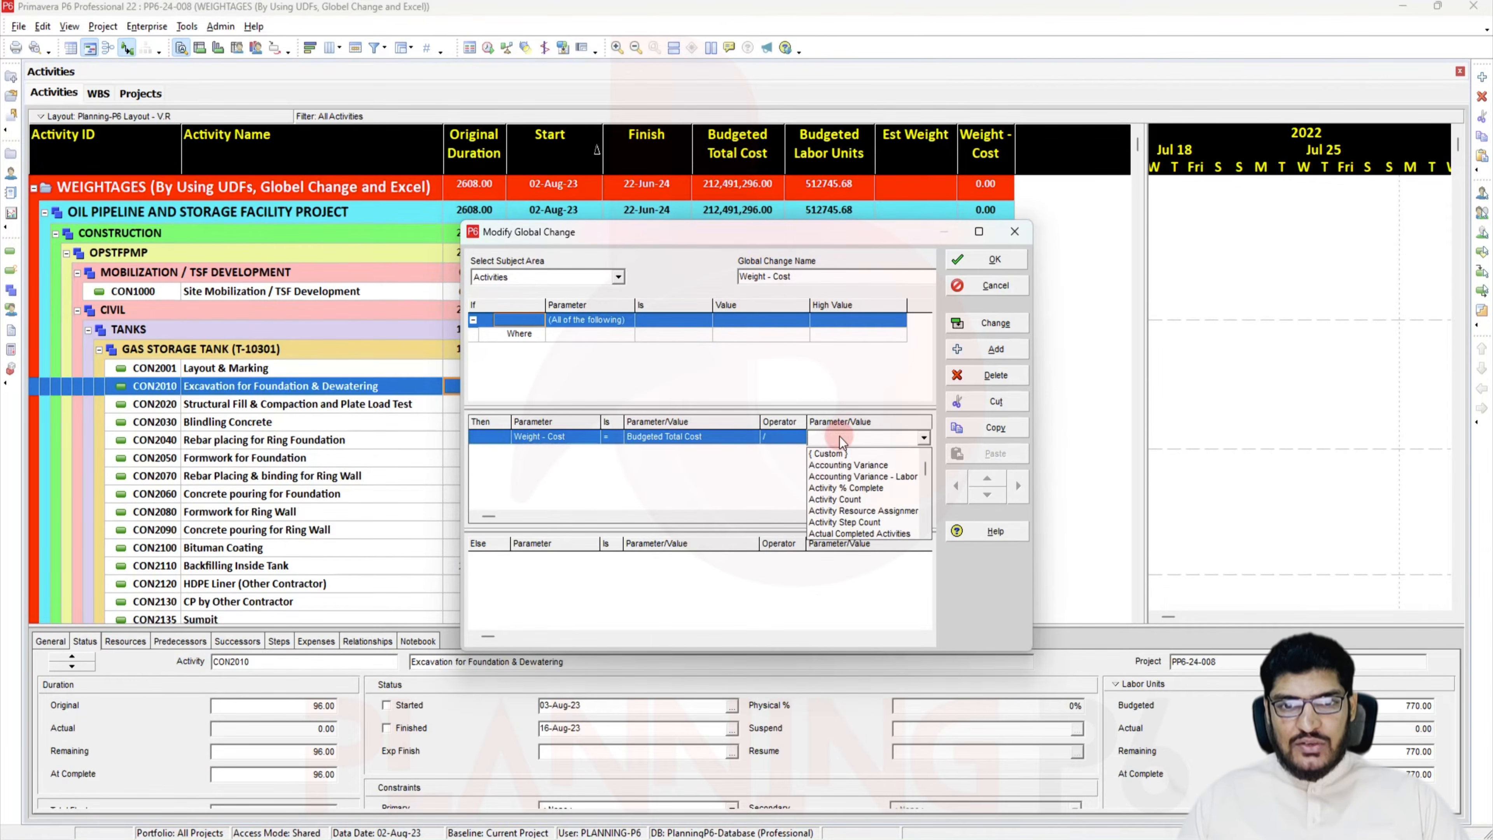
click(837, 454)
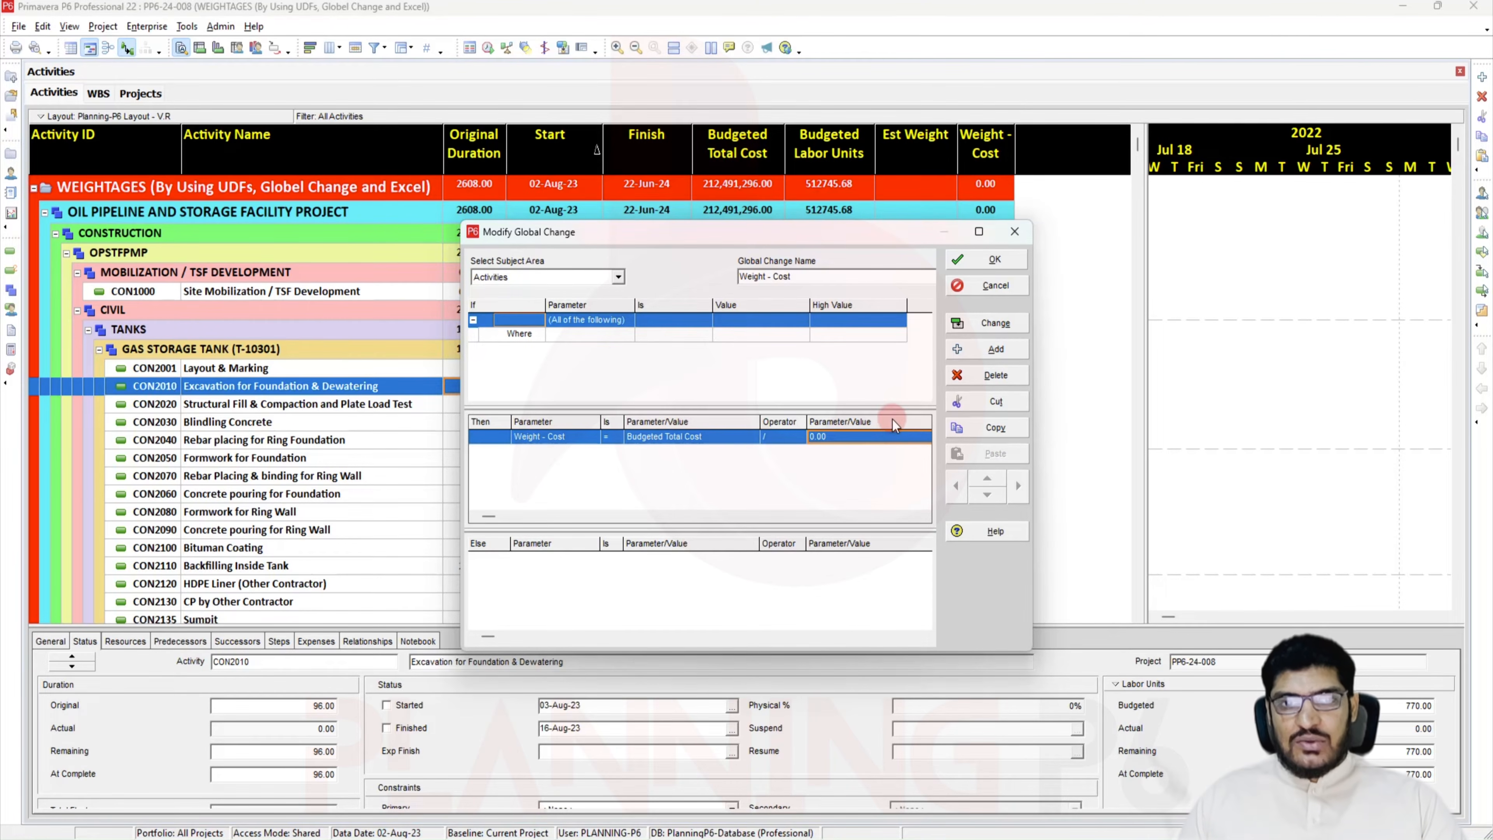
click(864, 434)
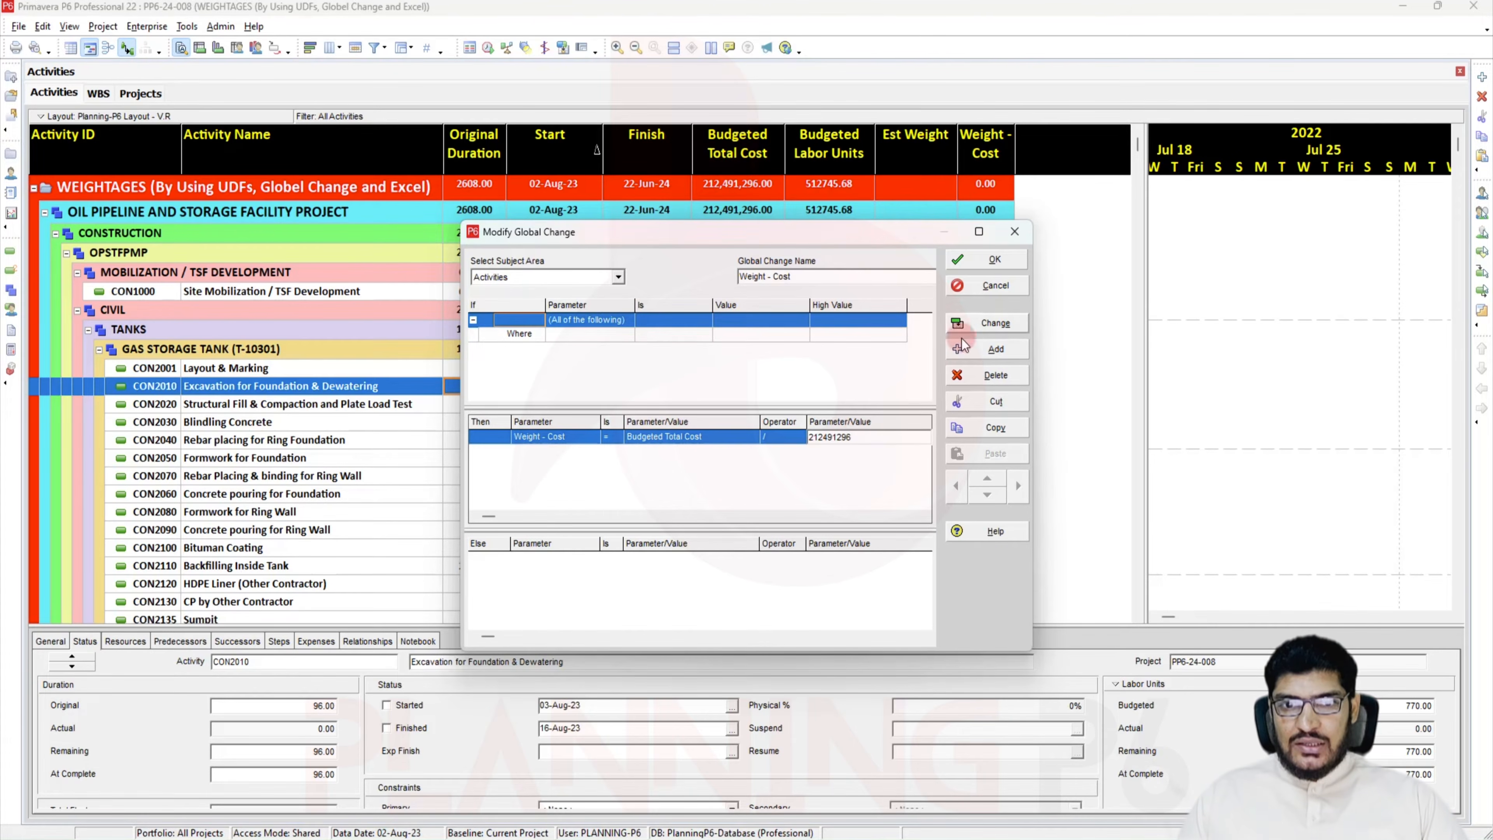
Add a second Then statement that sets Est Weight equal to Weight - Cost
click(970, 360)
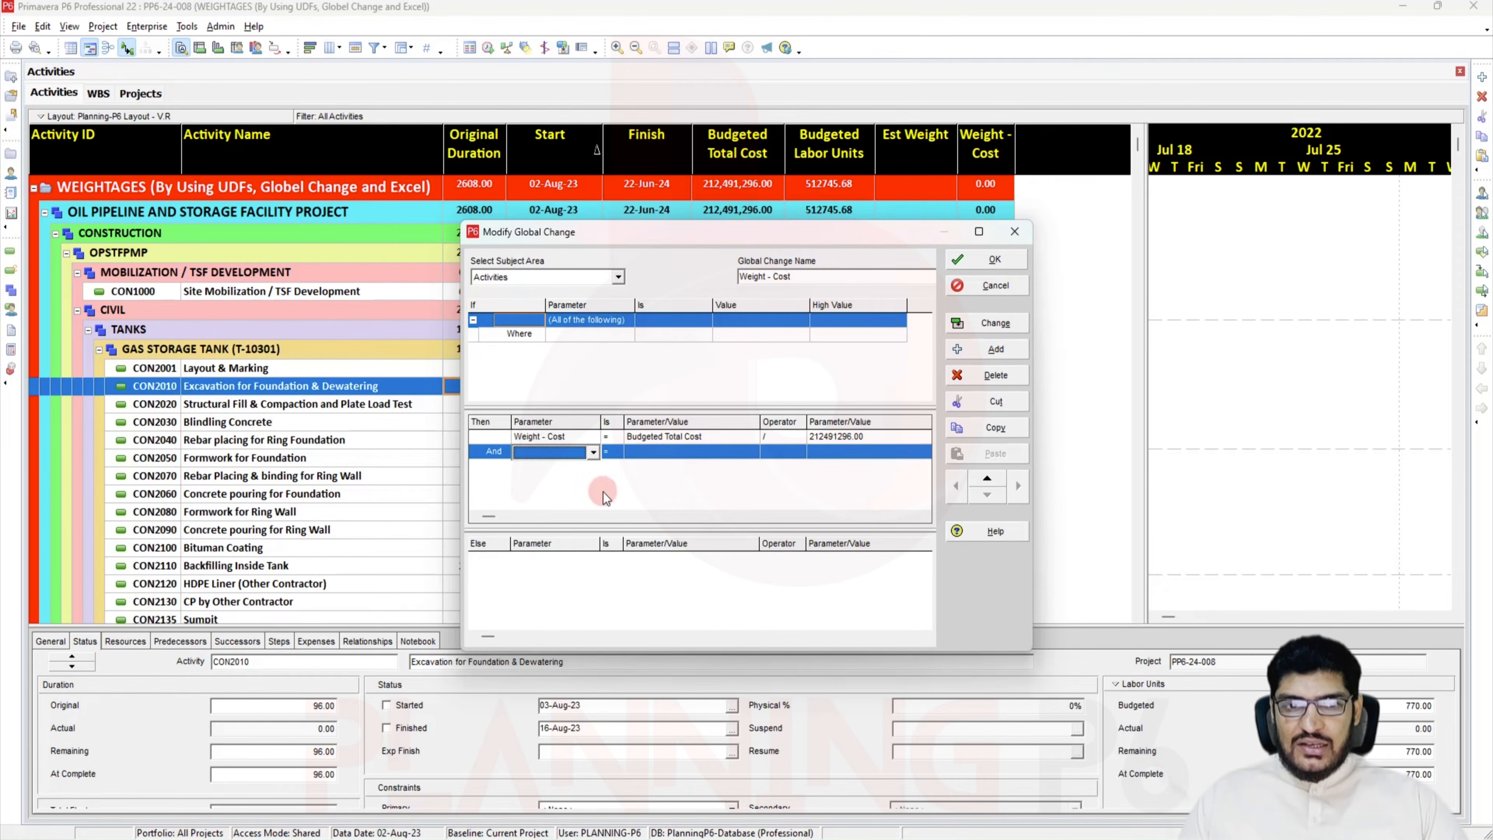
click(593, 452)
key(e)
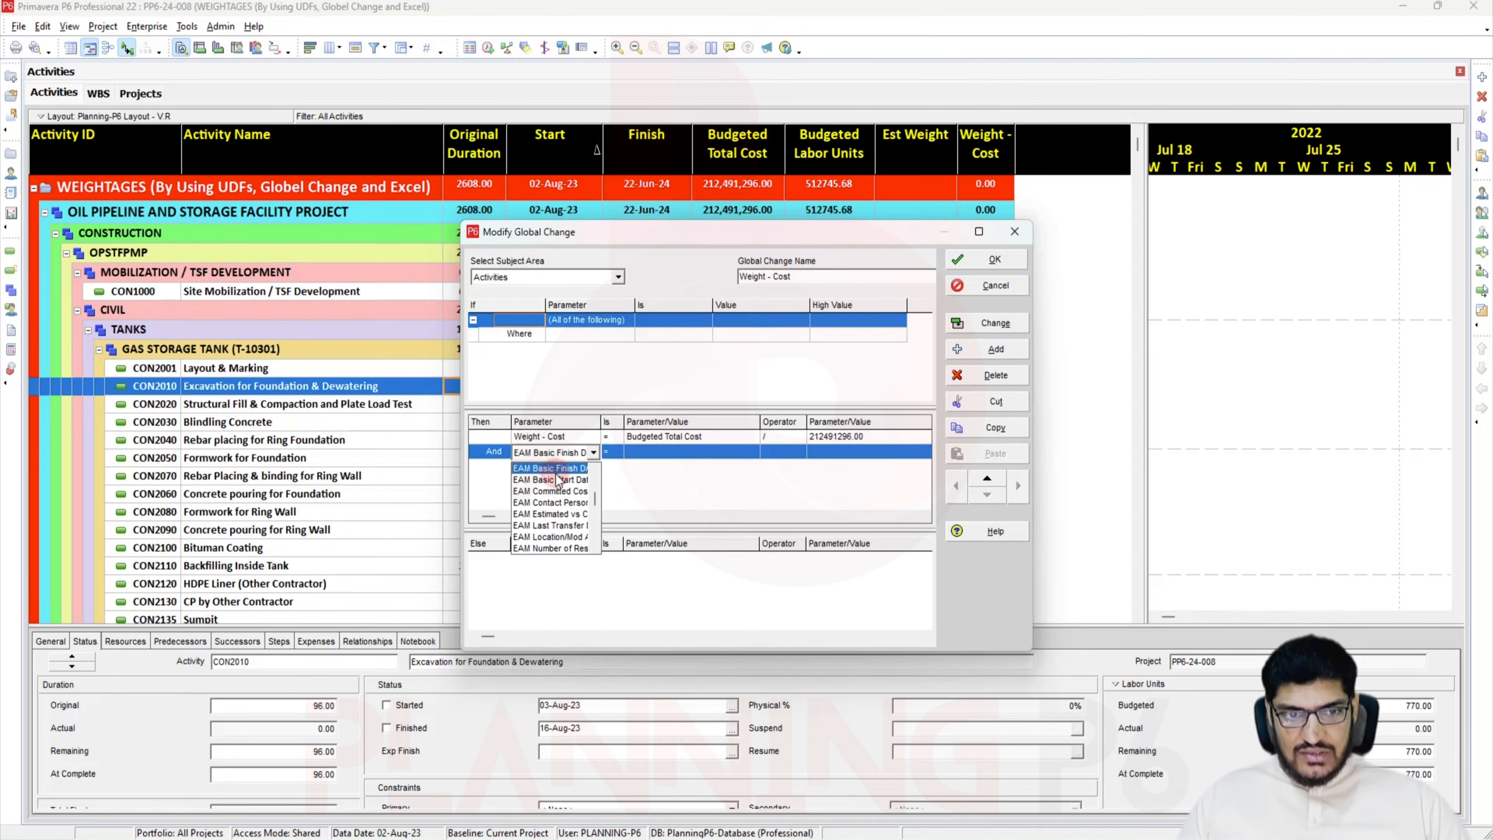
scroll(556, 483, down, 2)
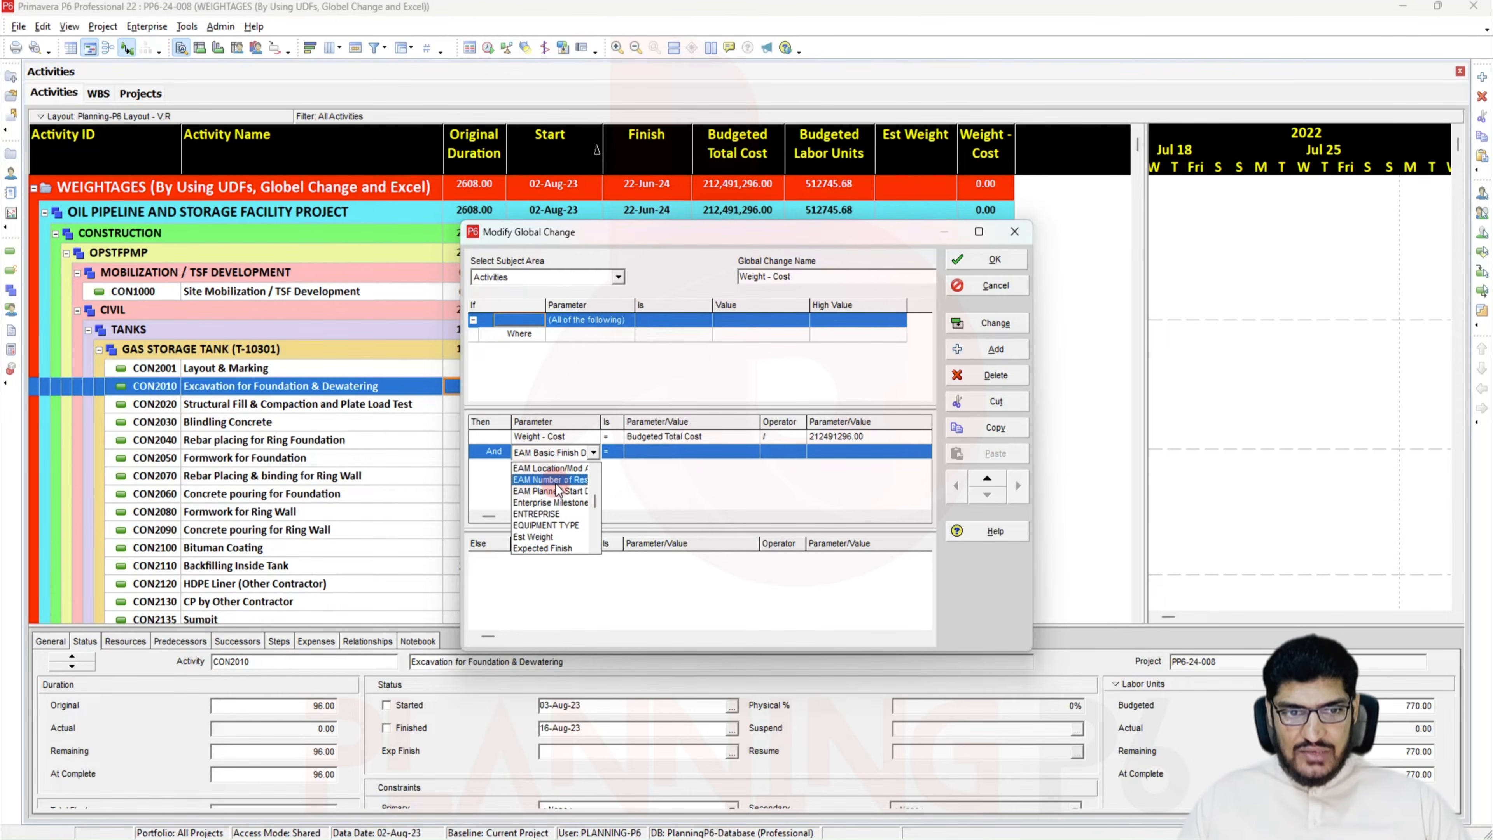
click(536, 537)
click(671, 454)
click(671, 454)
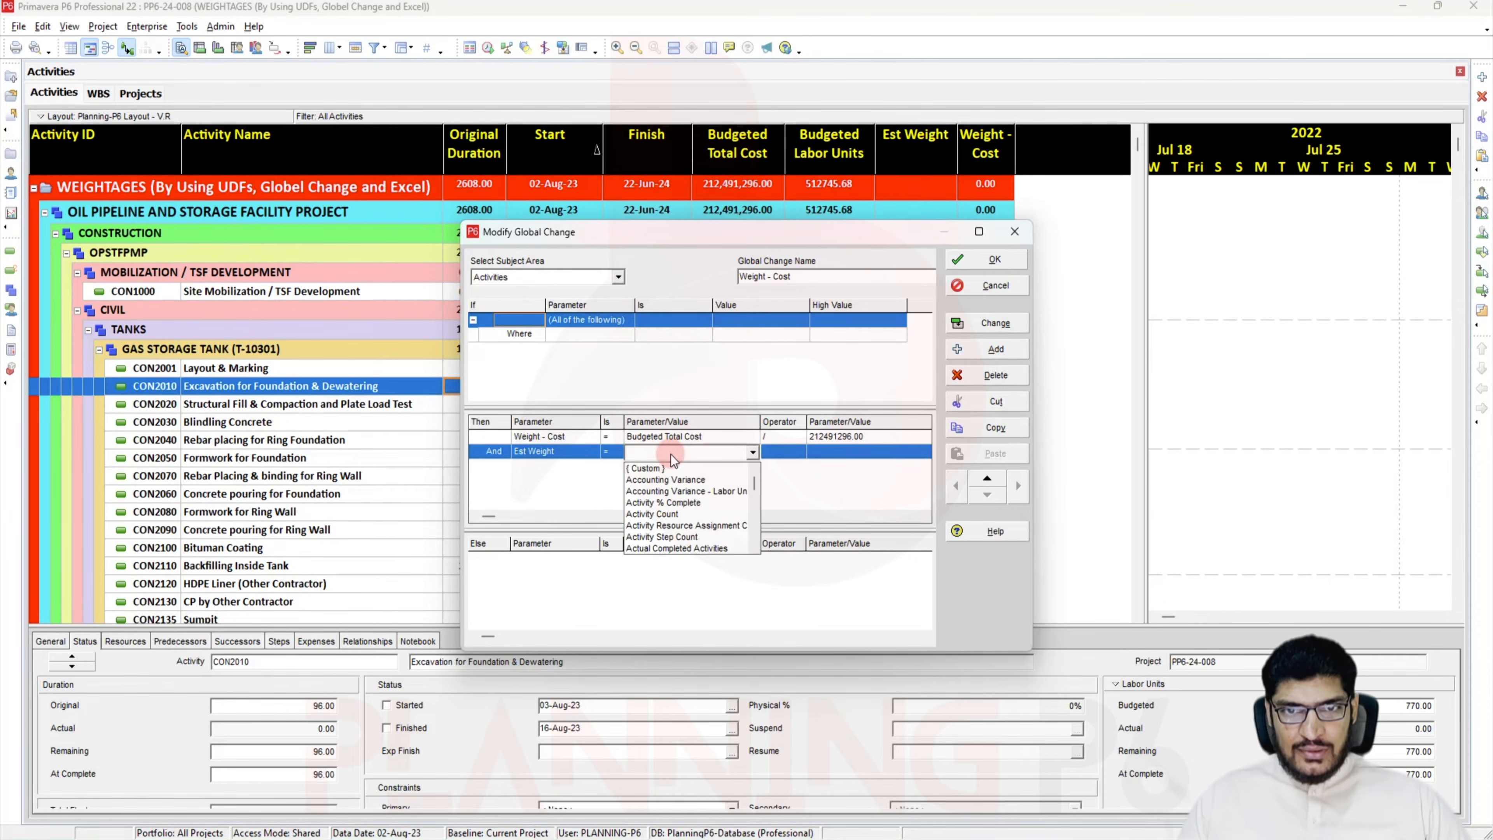
key(w)
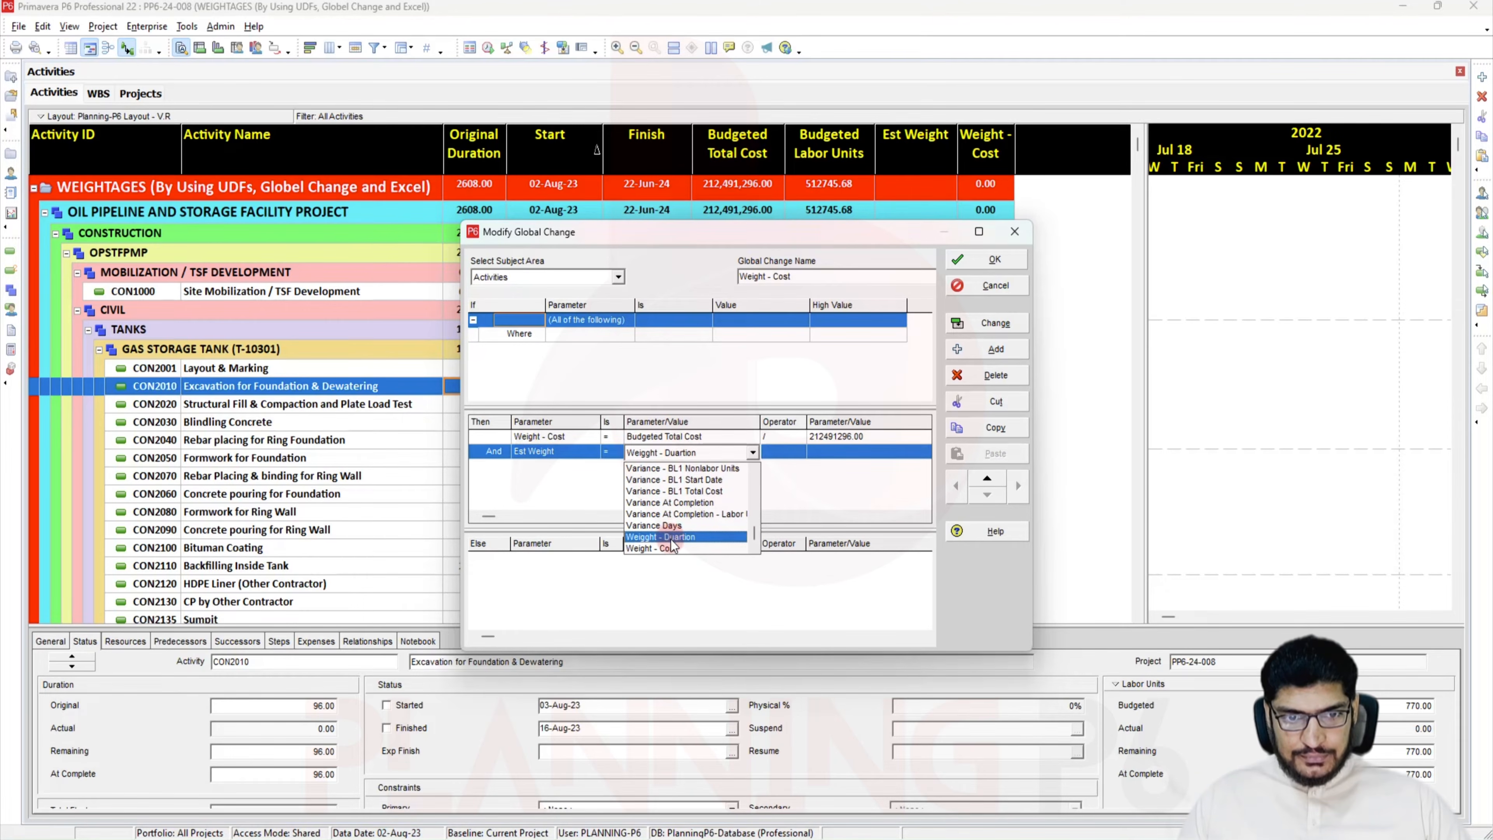
click(674, 549)
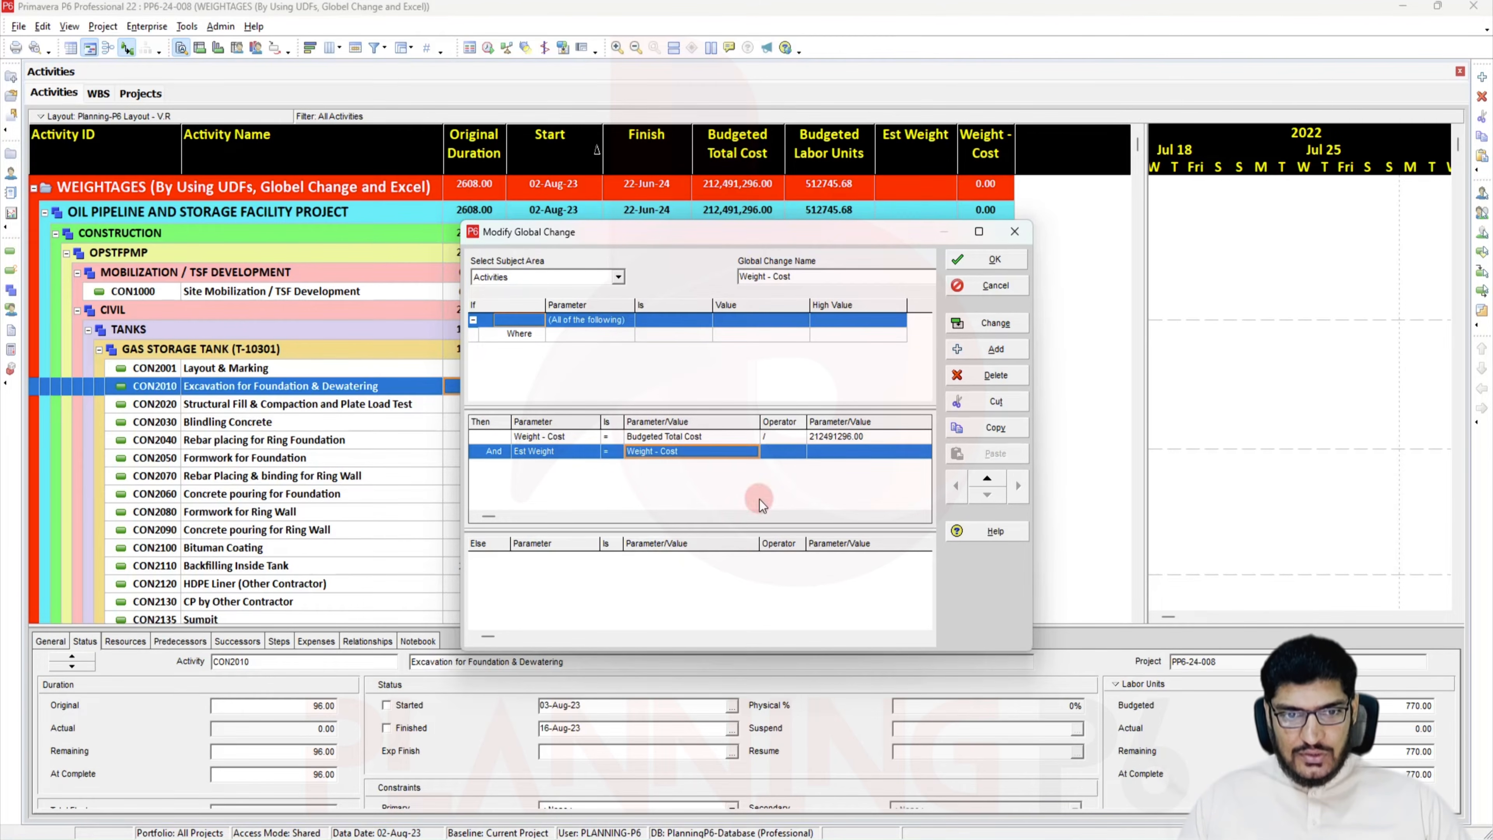
Run the Weight - Cost global change, commit the changes from its report, and save and close the global change
click(997, 325)
click(711, 456)
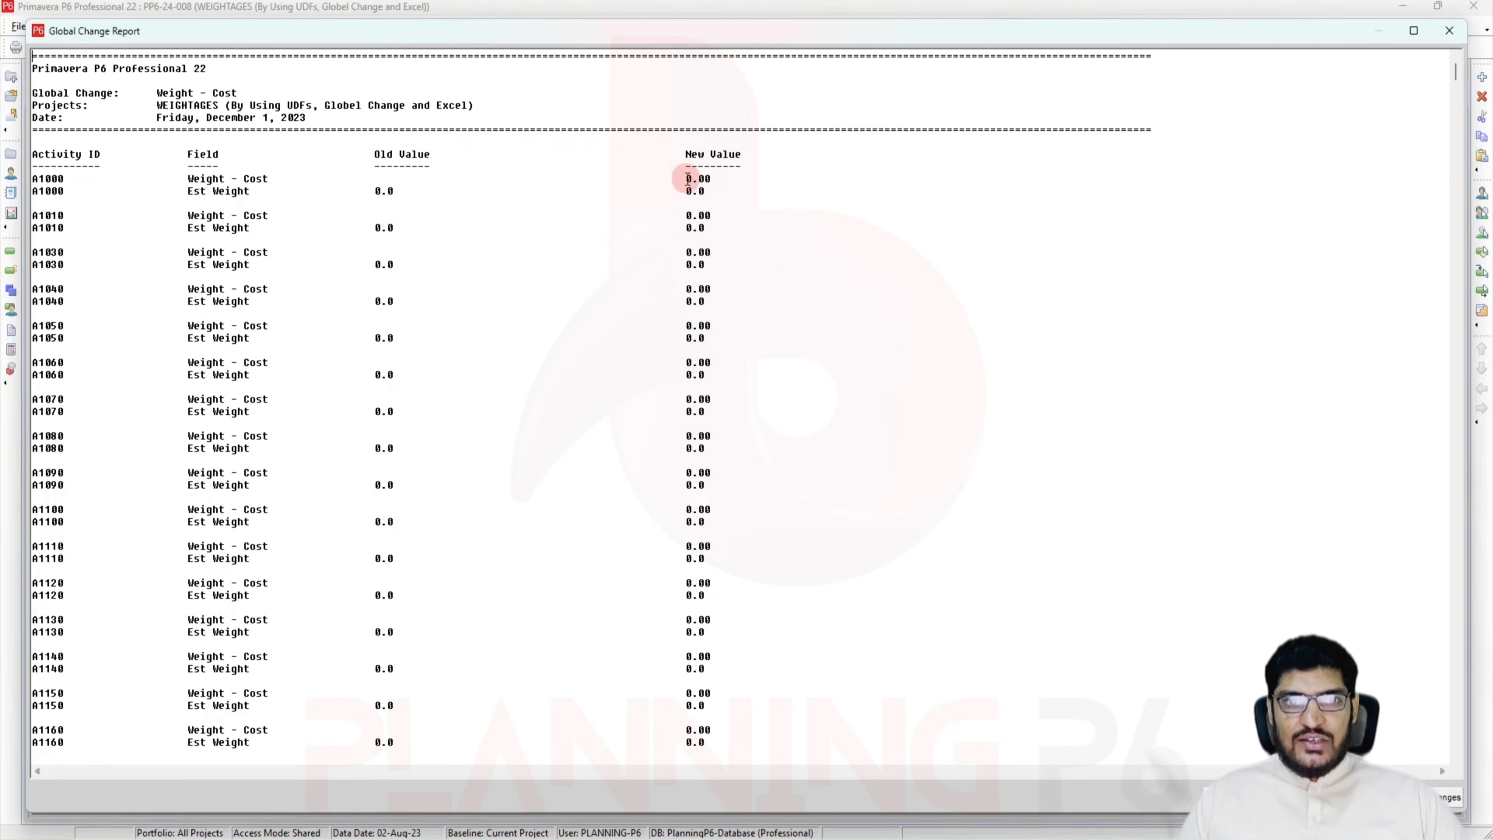
scroll(745, 566, down, 13)
scroll(746, 566, down, 12)
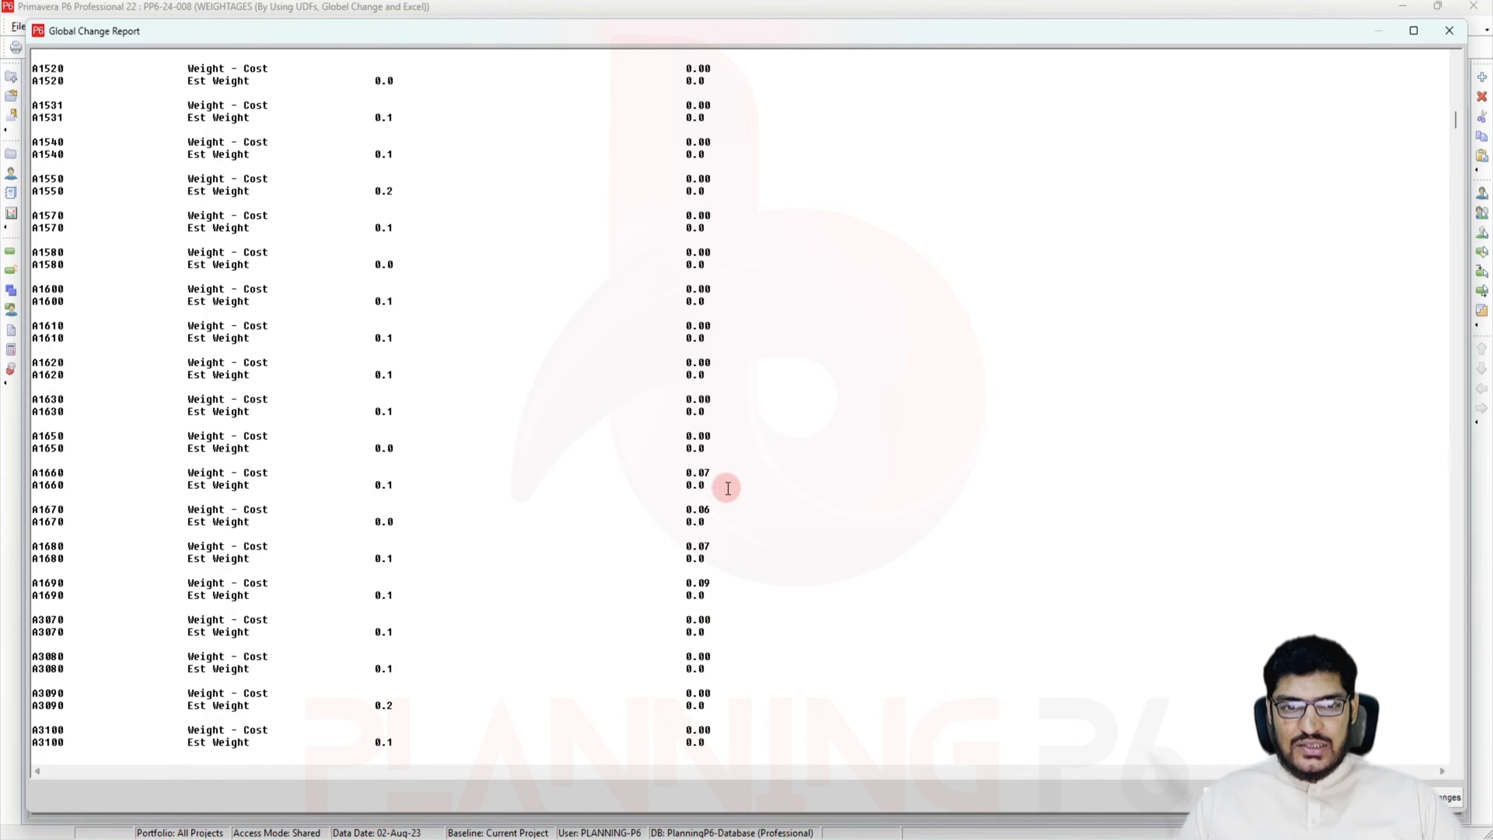
click(1449, 797)
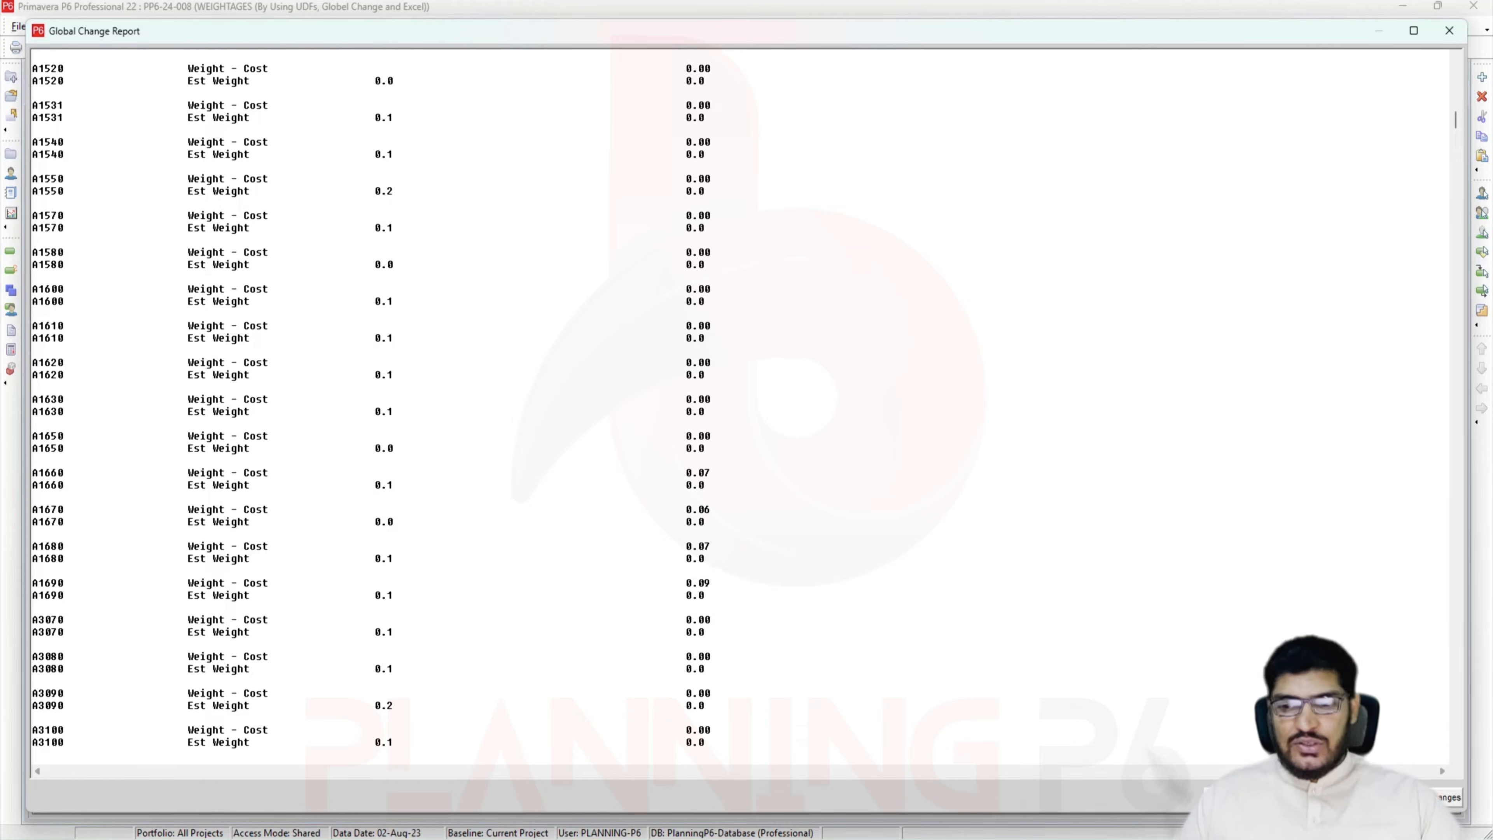
click(794, 452)
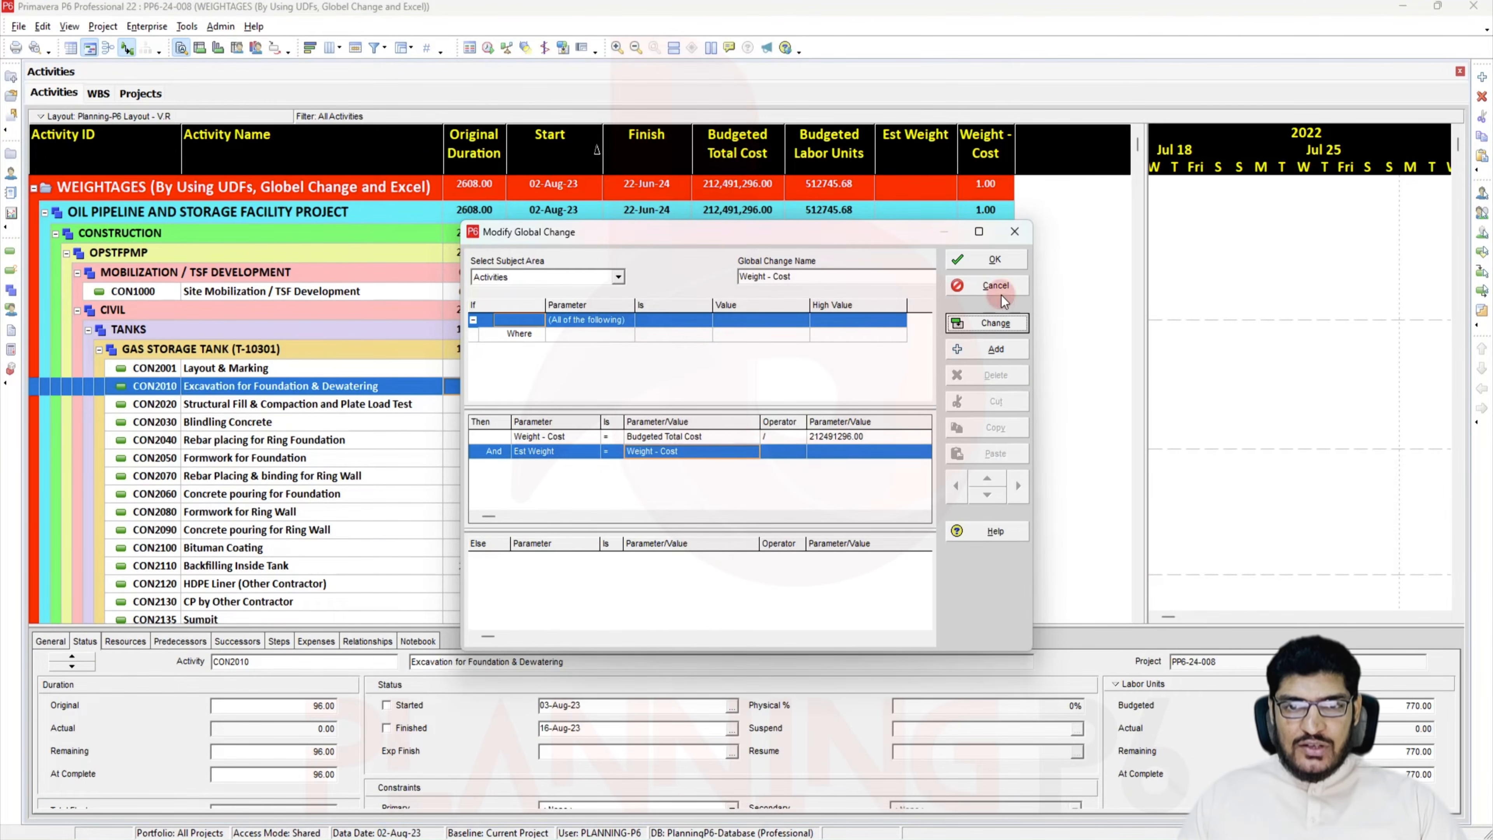
click(994, 258)
click(933, 278)
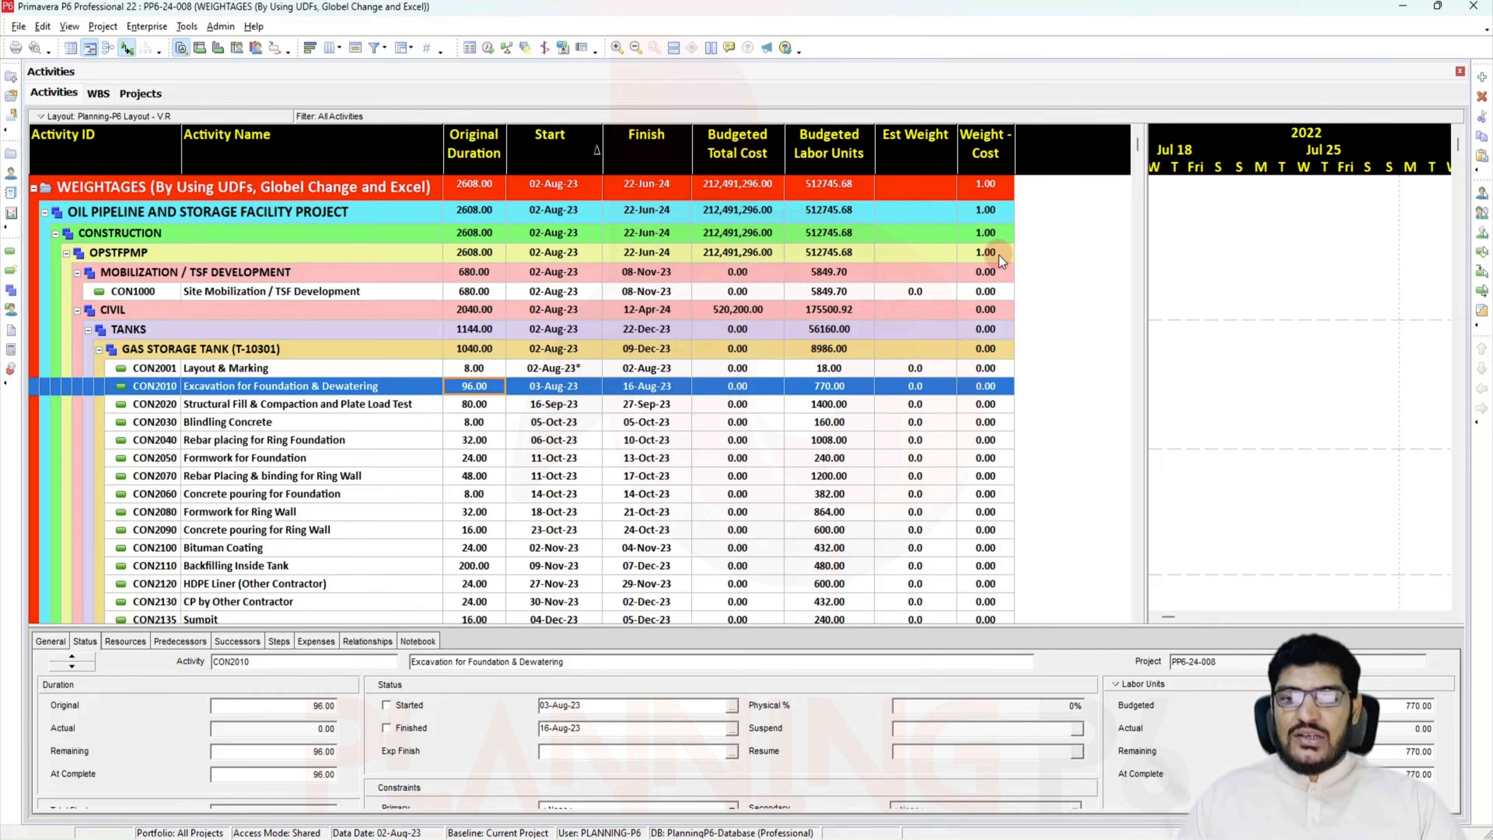
click(987, 352)
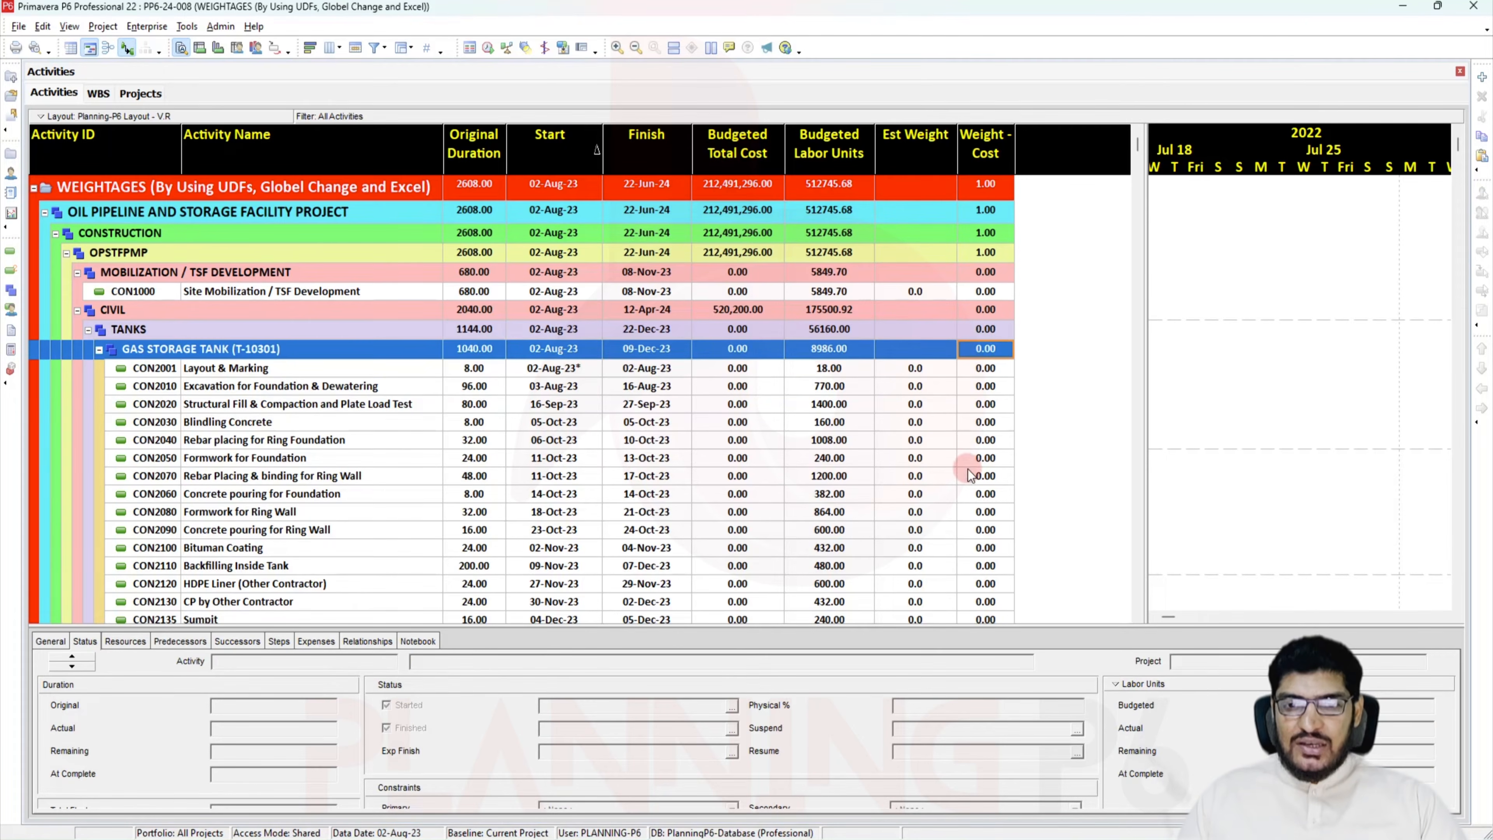
scroll(970, 441, down, 2)
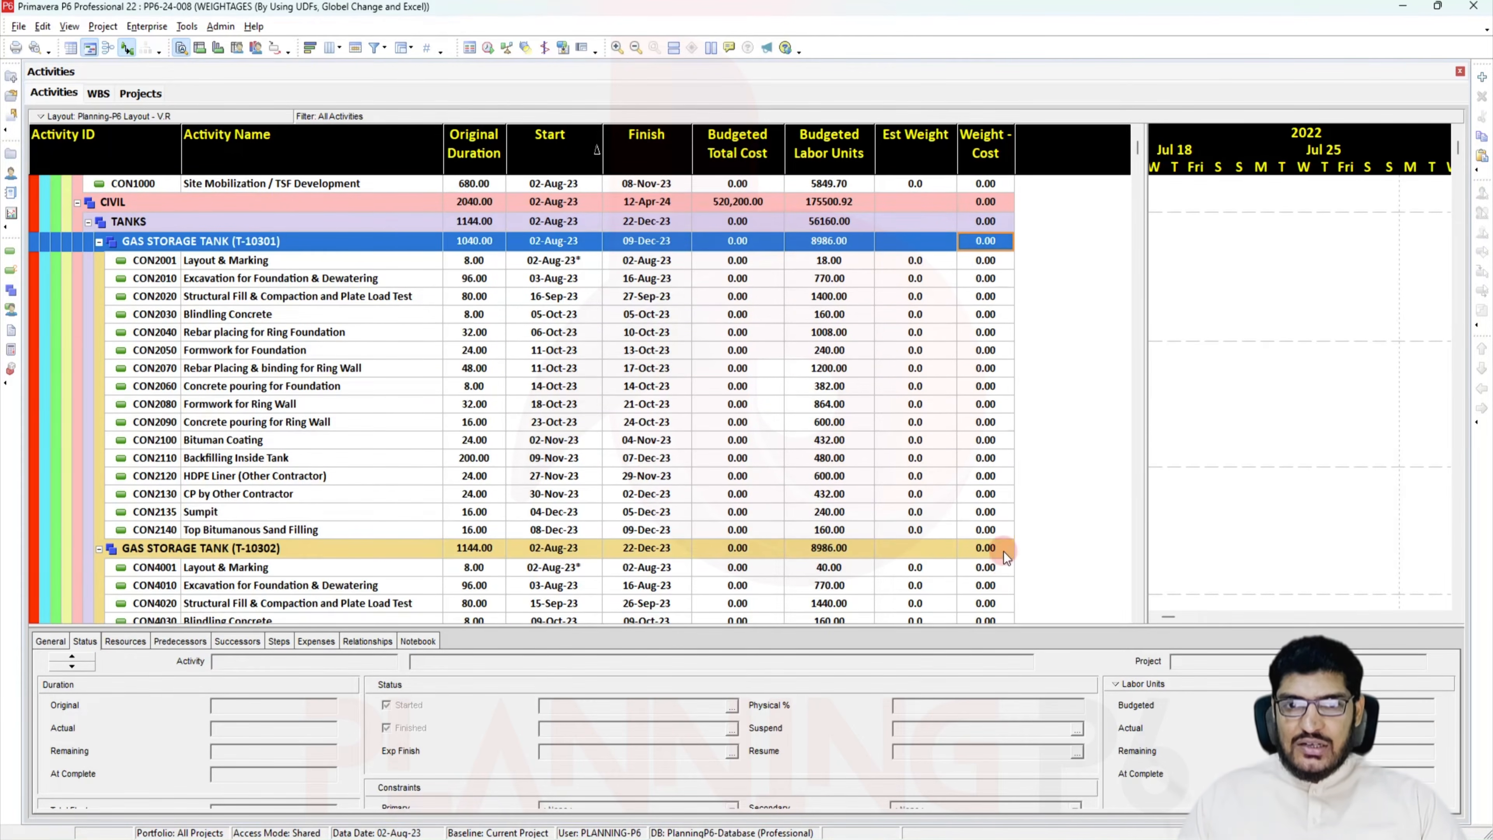
scroll(970, 459, up, 2)
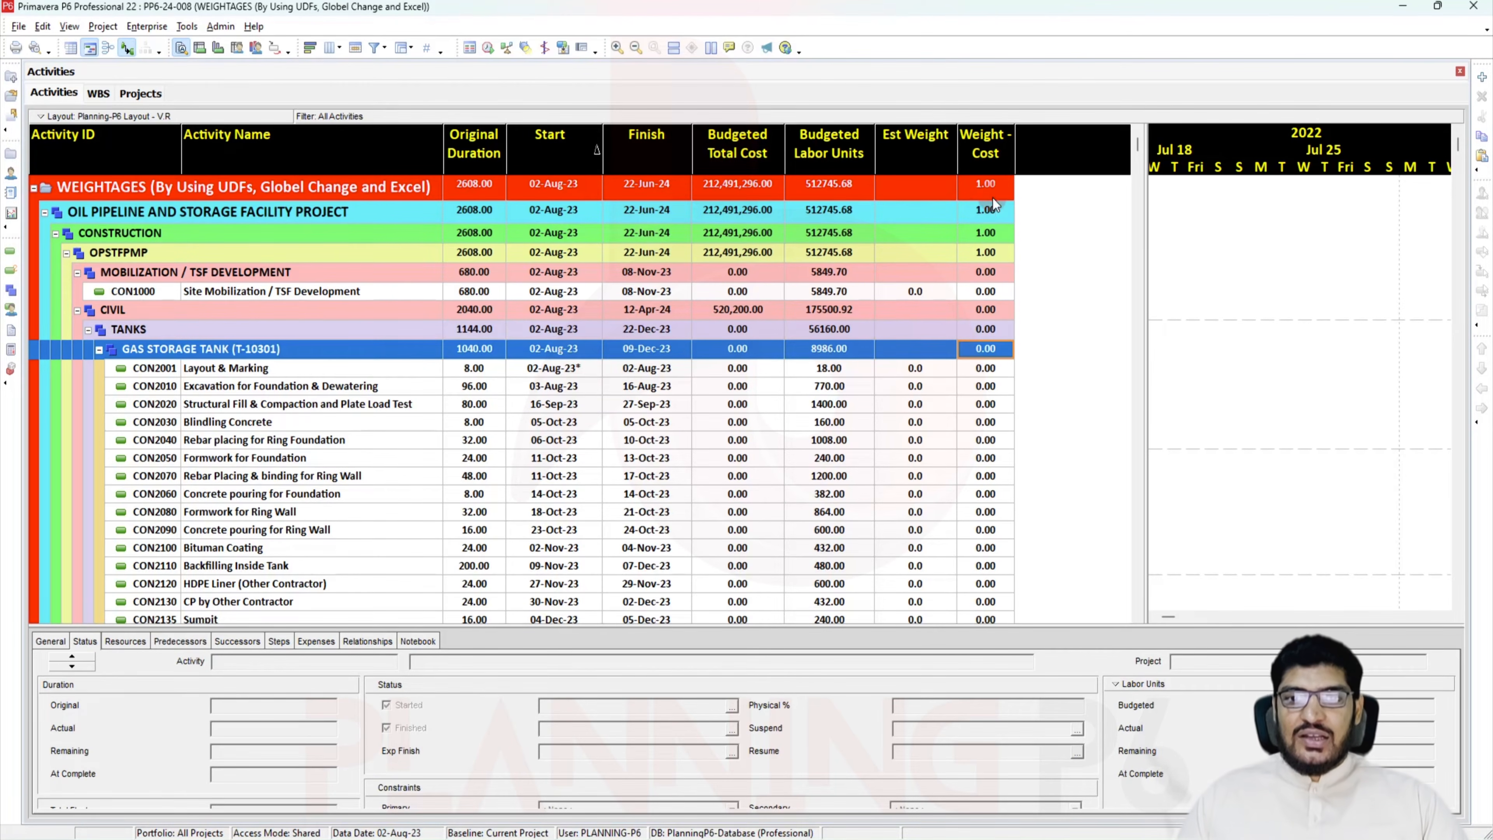
click(1028, 238)
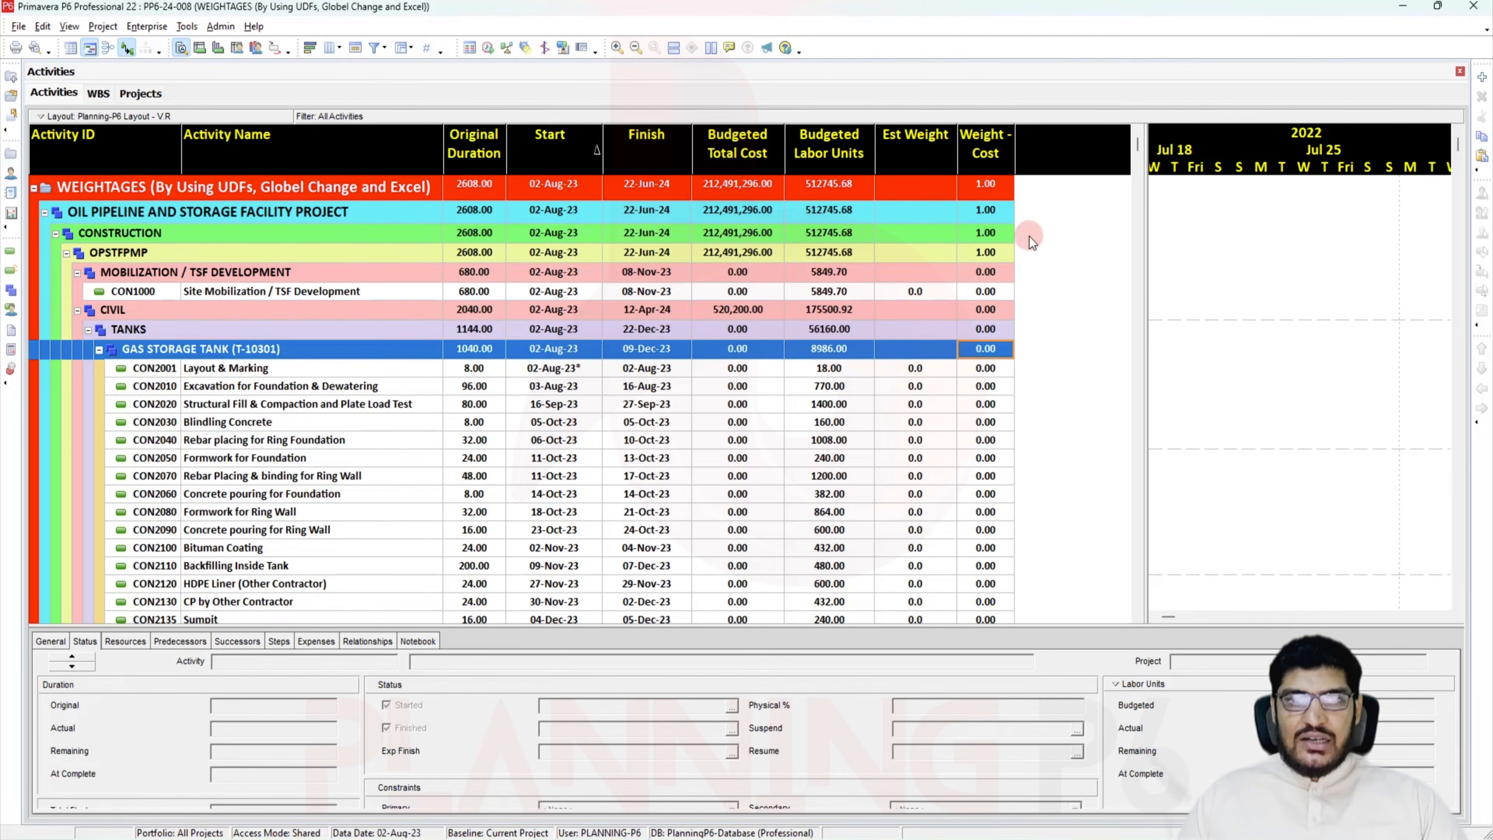
Copy all activity rows from Primavera P6 into a new sheet of the Excel workbook and fit the Activity Name column to its contents
key(ctrl+a)
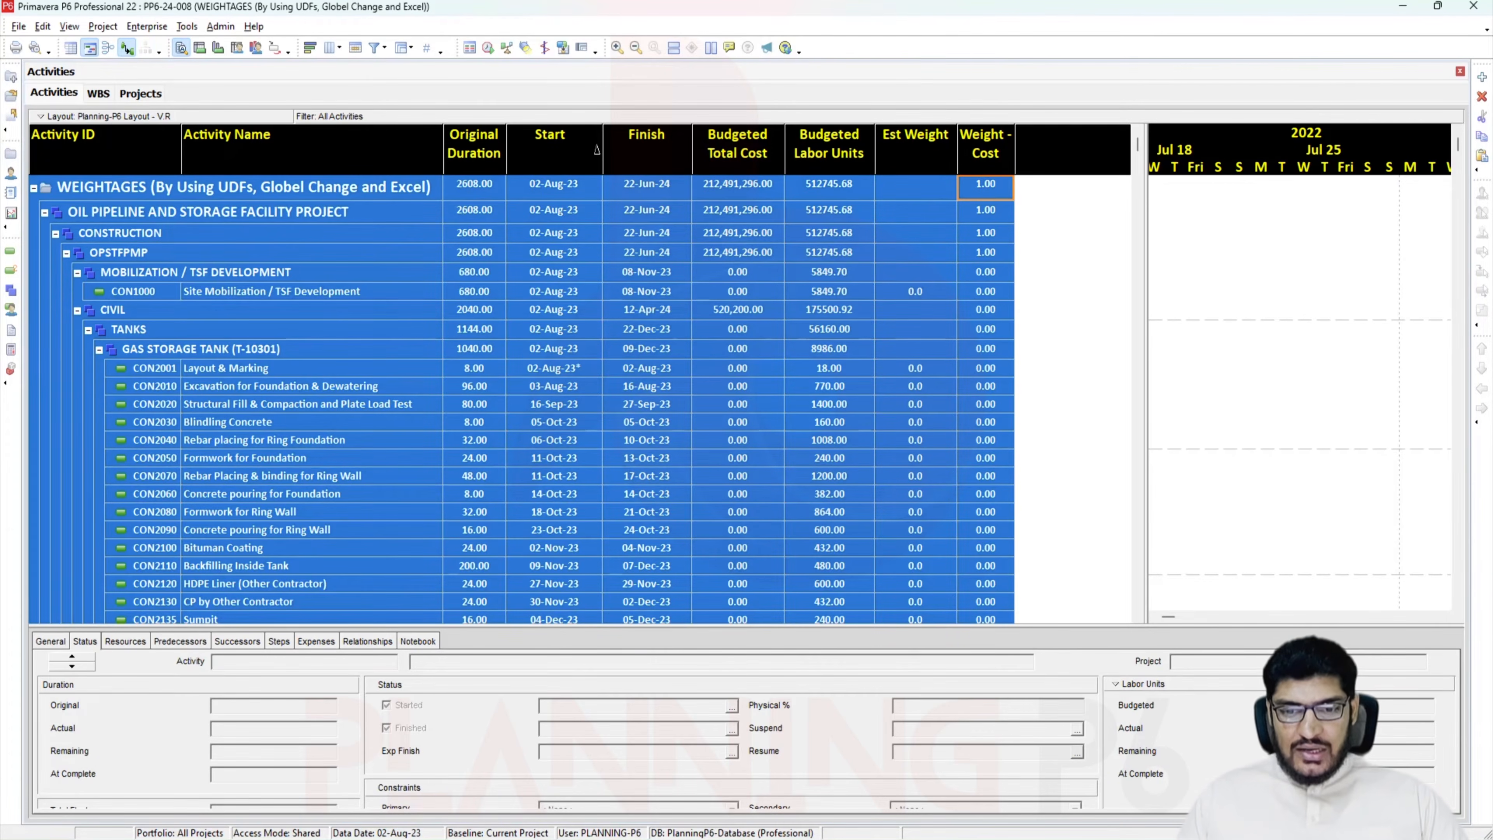
click(901, 838)
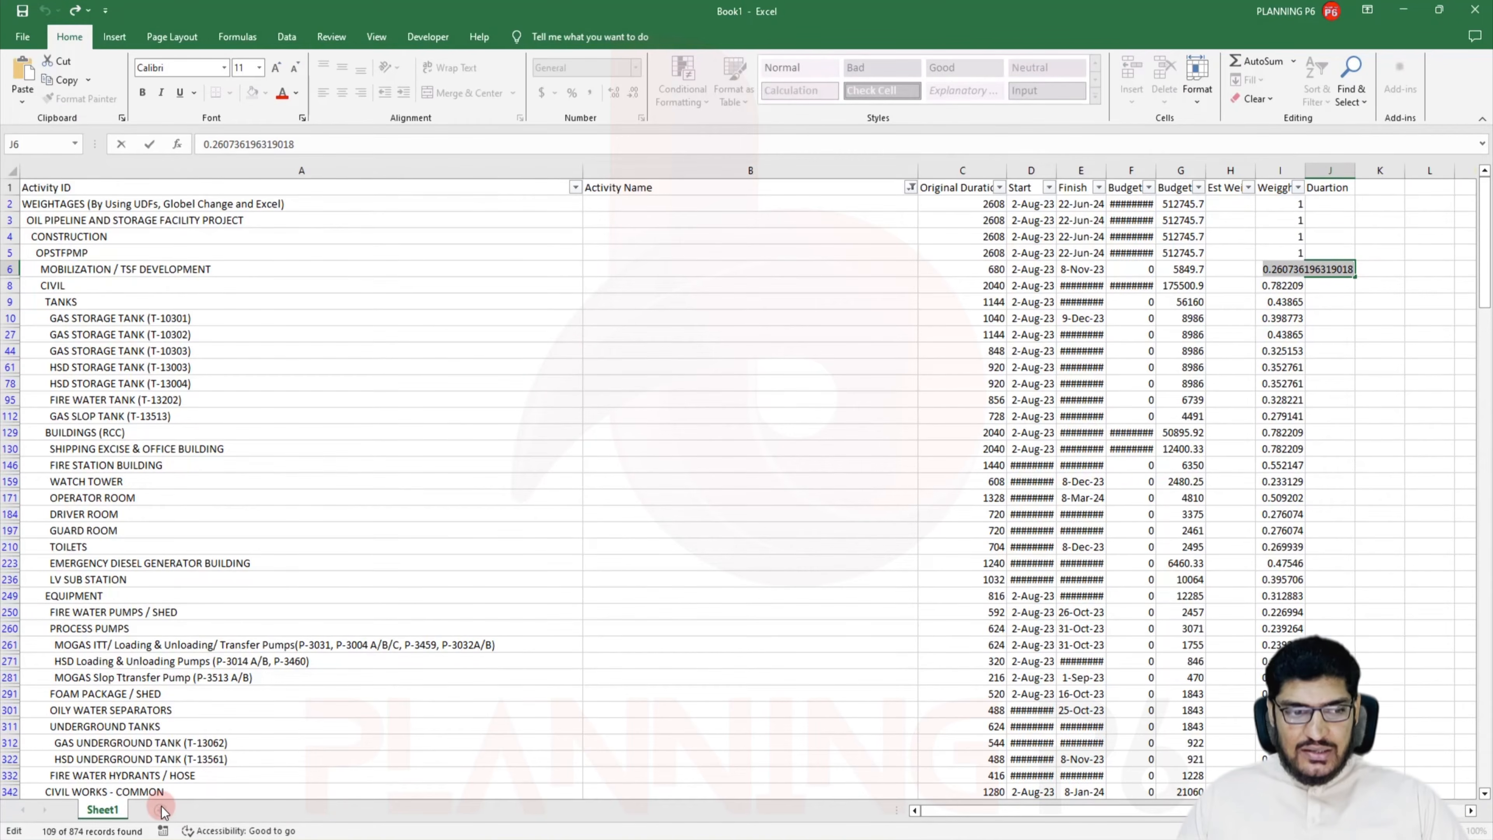
click(169, 677)
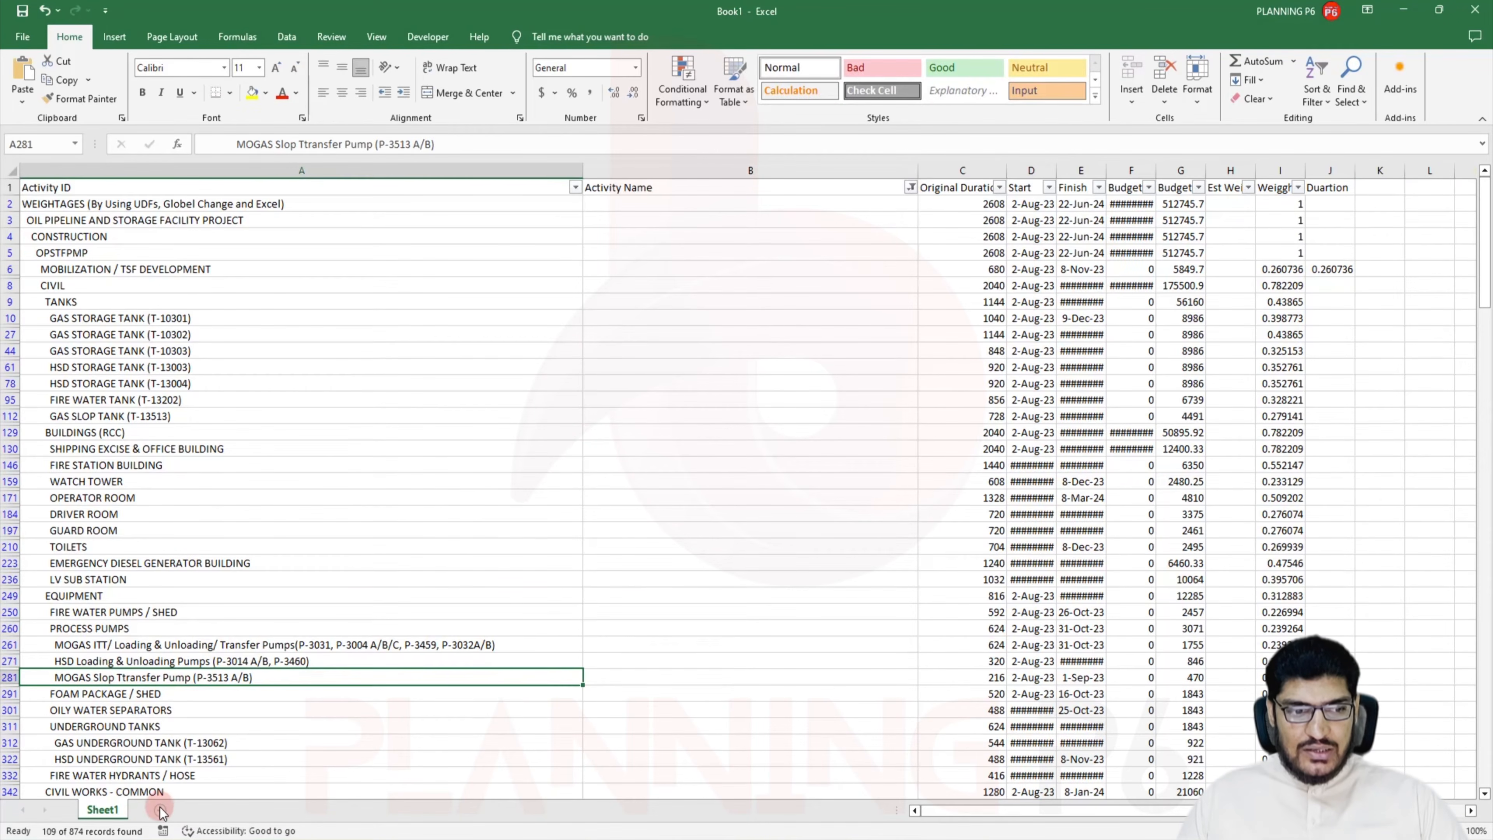
click(160, 810)
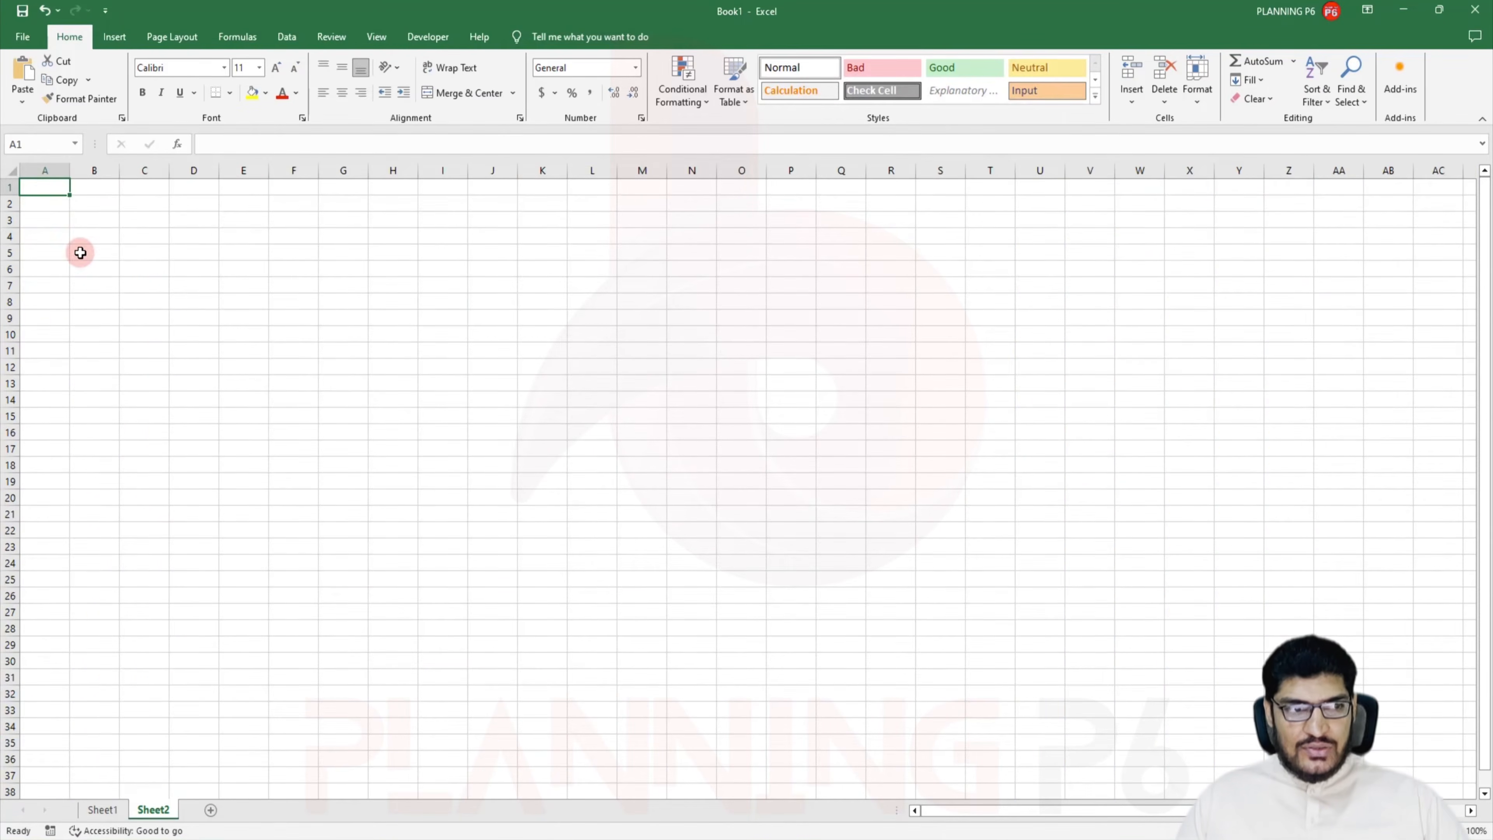
key(ctrl+v)
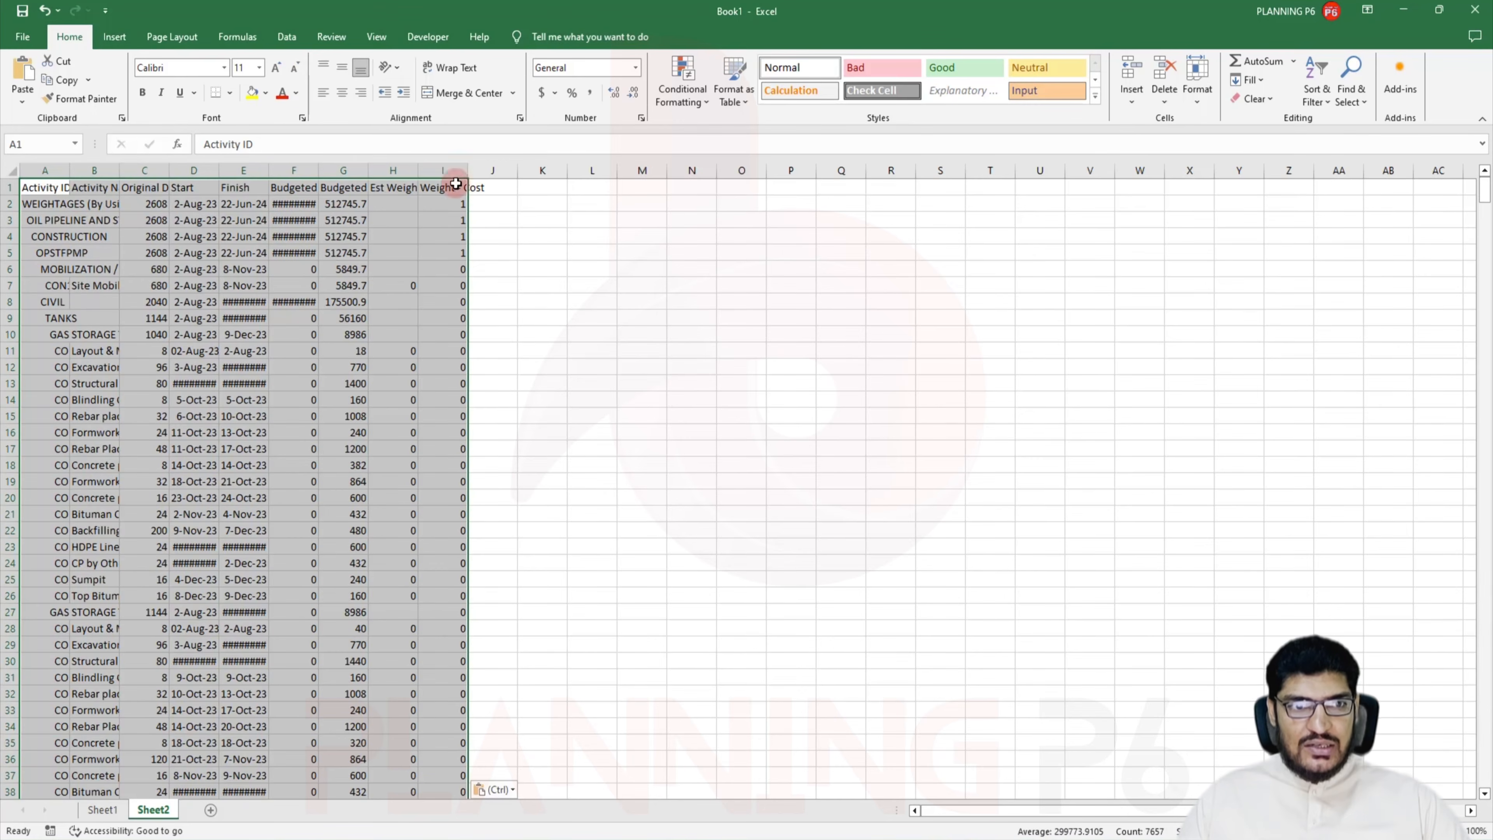
double_click(121, 174)
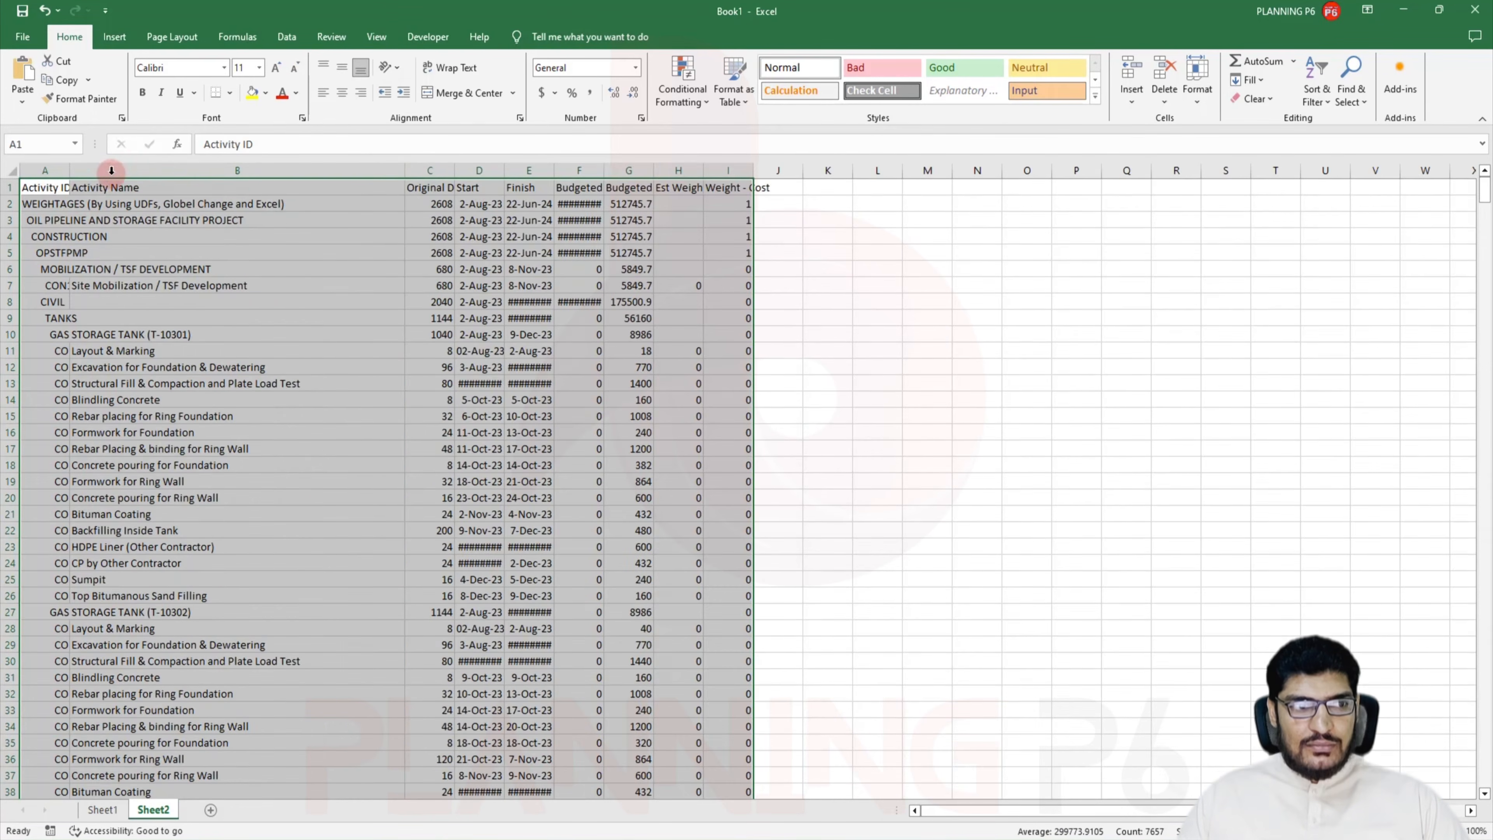
Add filters to the header row and filter the Activity Name column to show only blanks
click(17, 187)
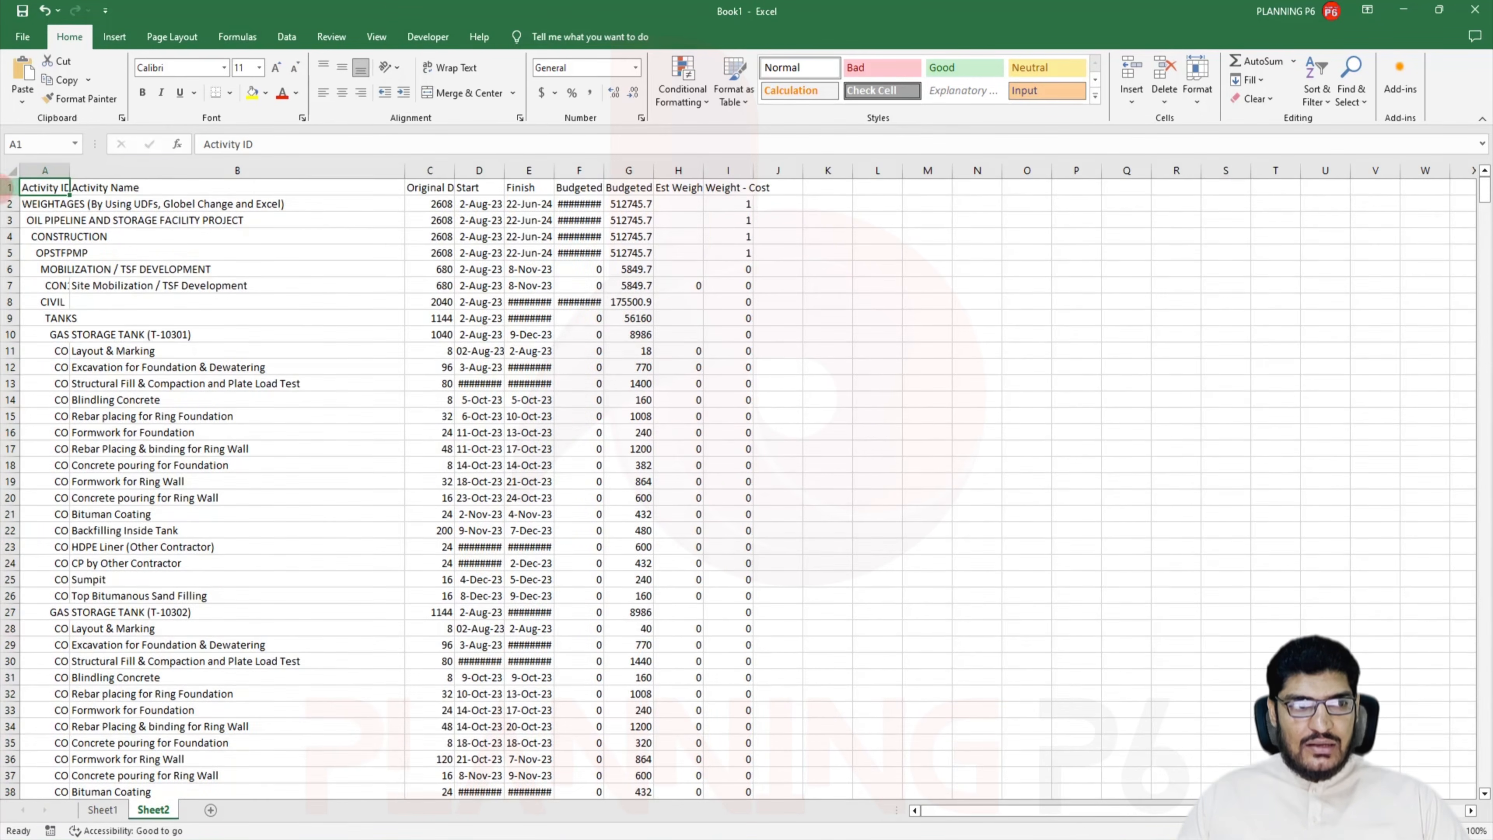
click(13, 186)
click(1317, 83)
click(1346, 178)
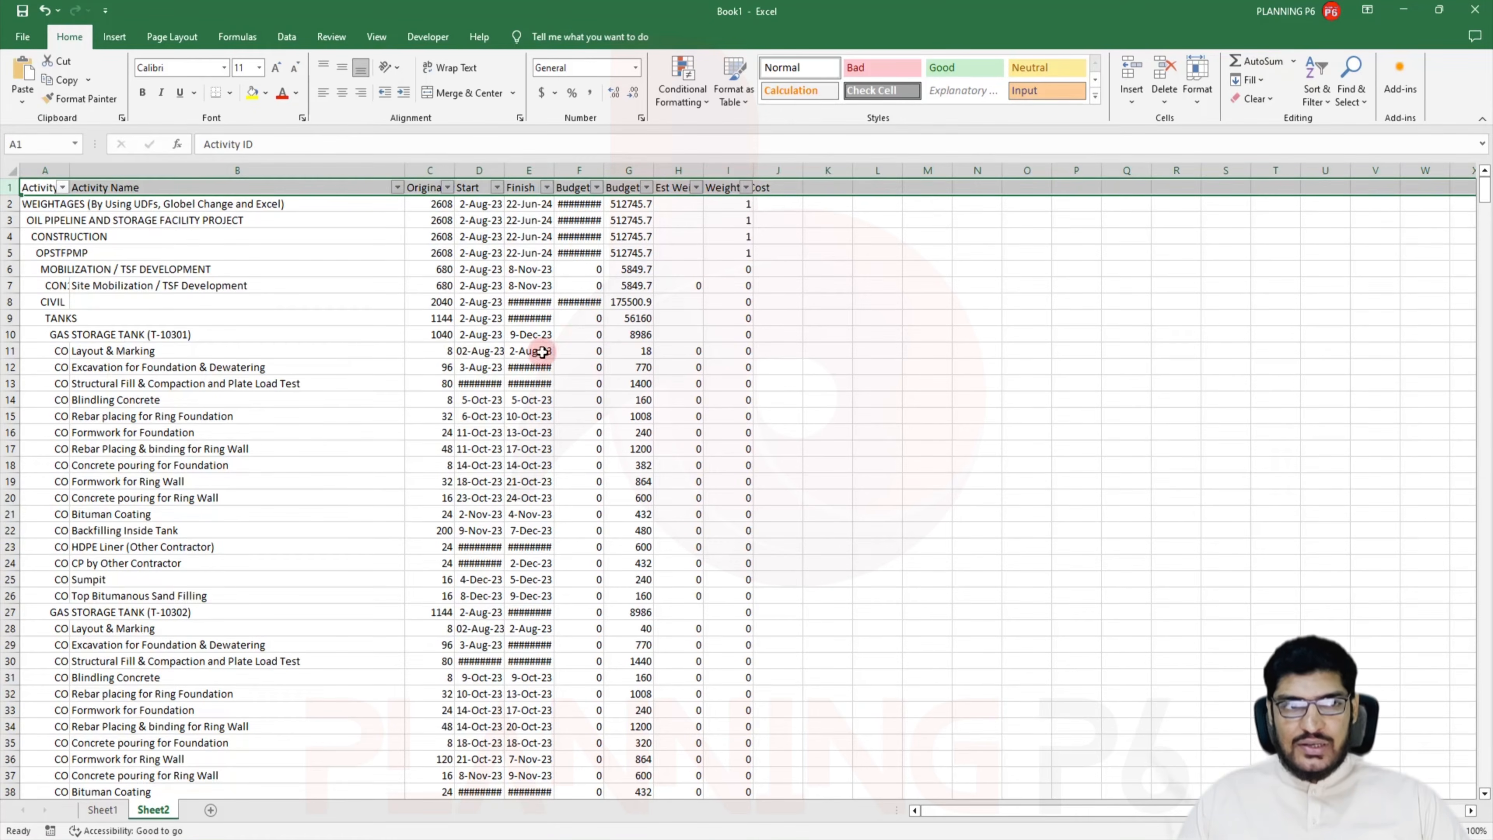
click(442, 355)
click(396, 188)
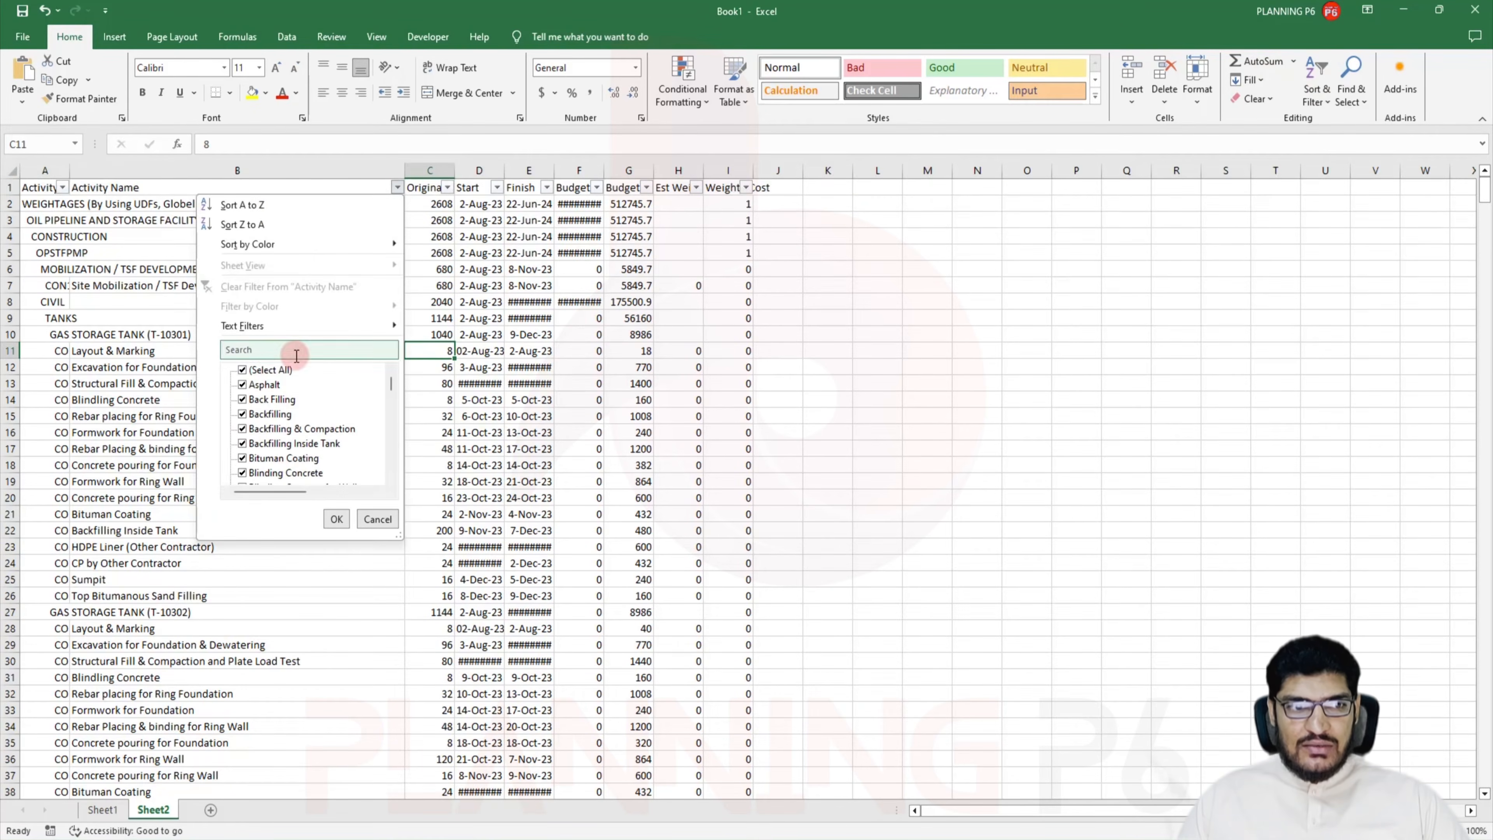
scroll(297, 391, down, 5)
scroll(301, 392, down, 10)
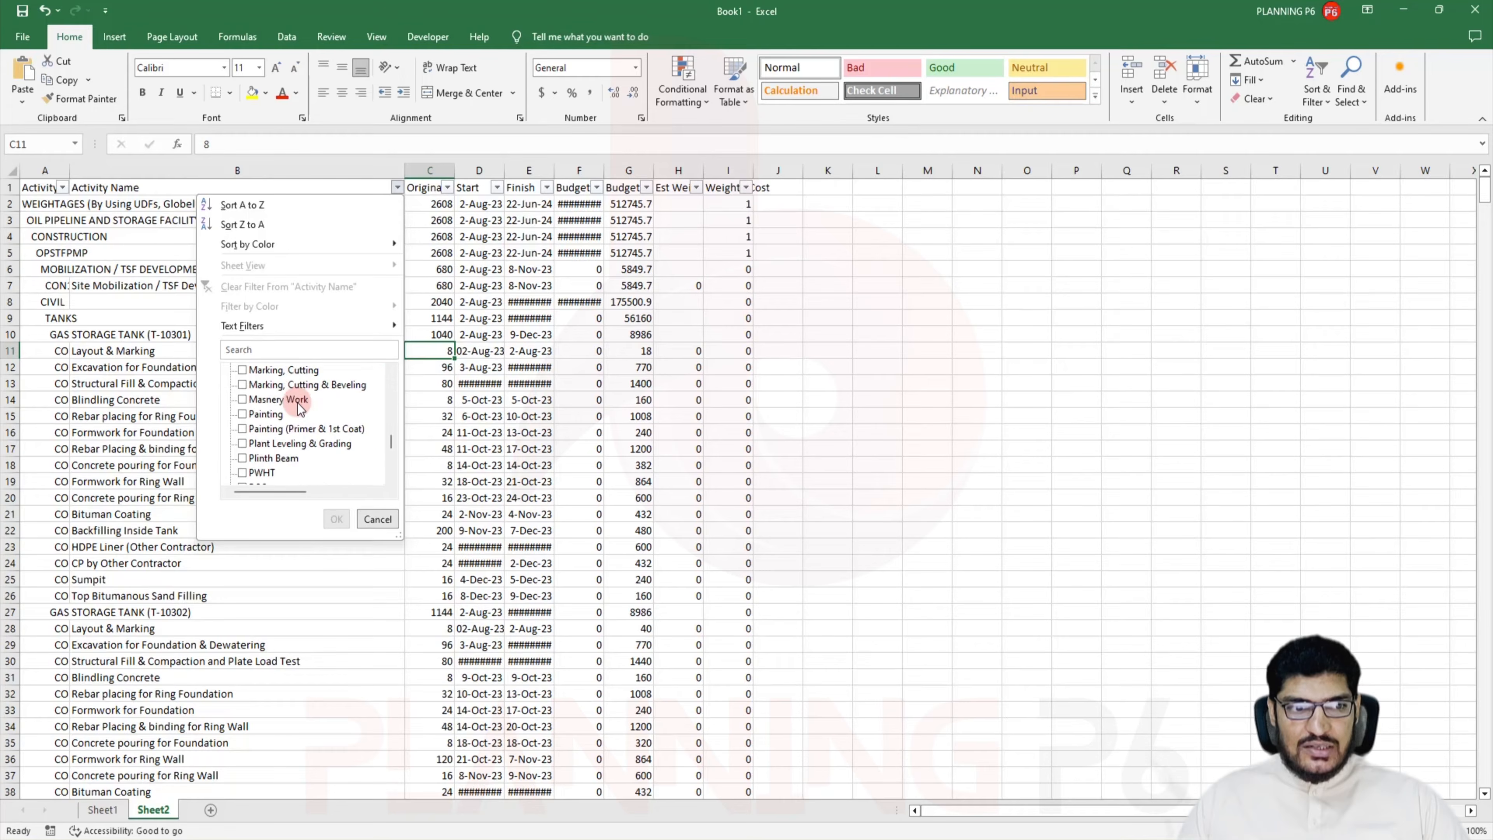
click(258, 478)
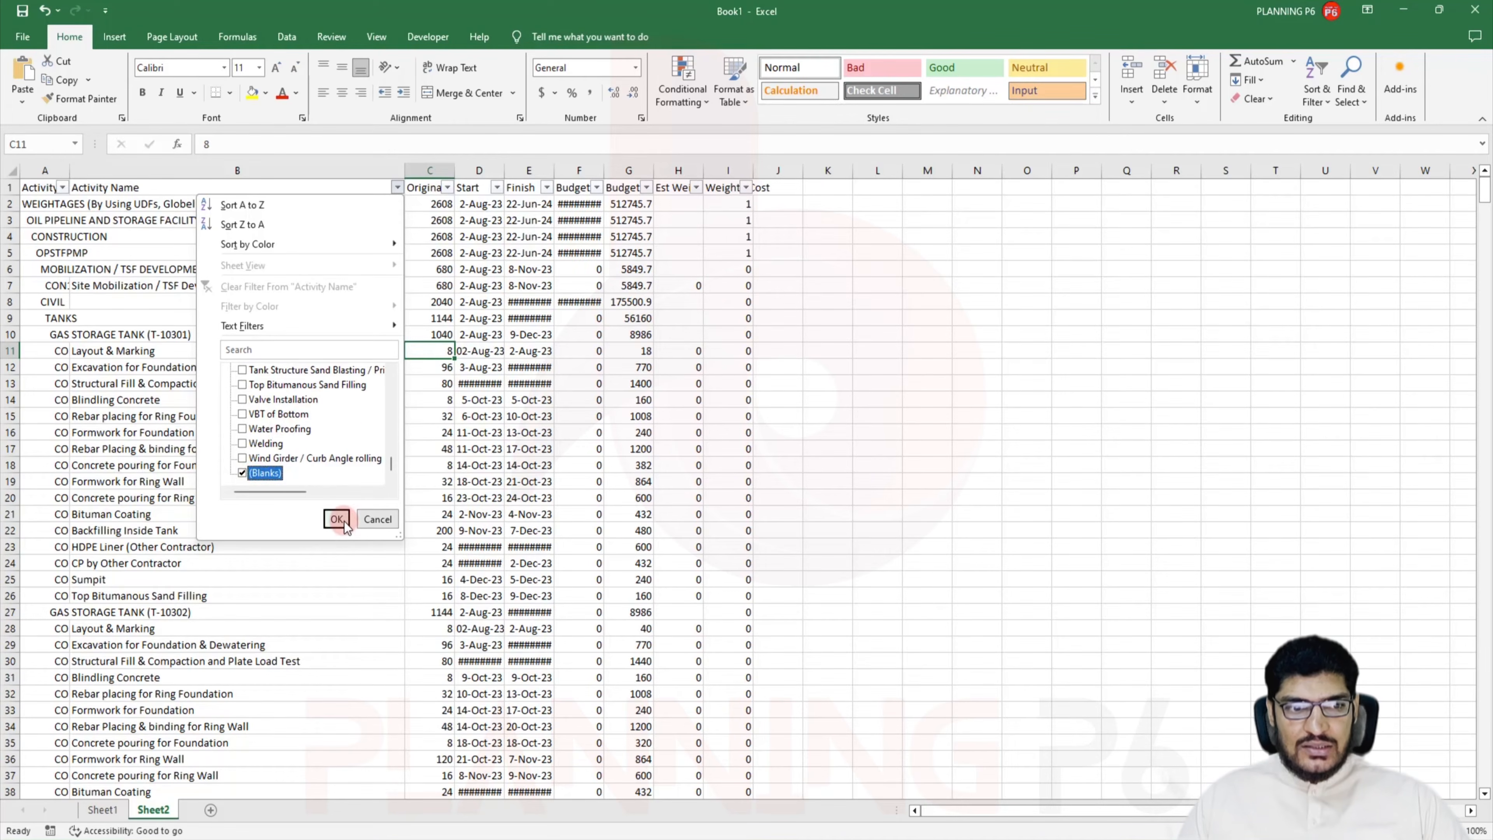
click(336, 518)
Format the Weight - Cost column with the Number format
click(740, 206)
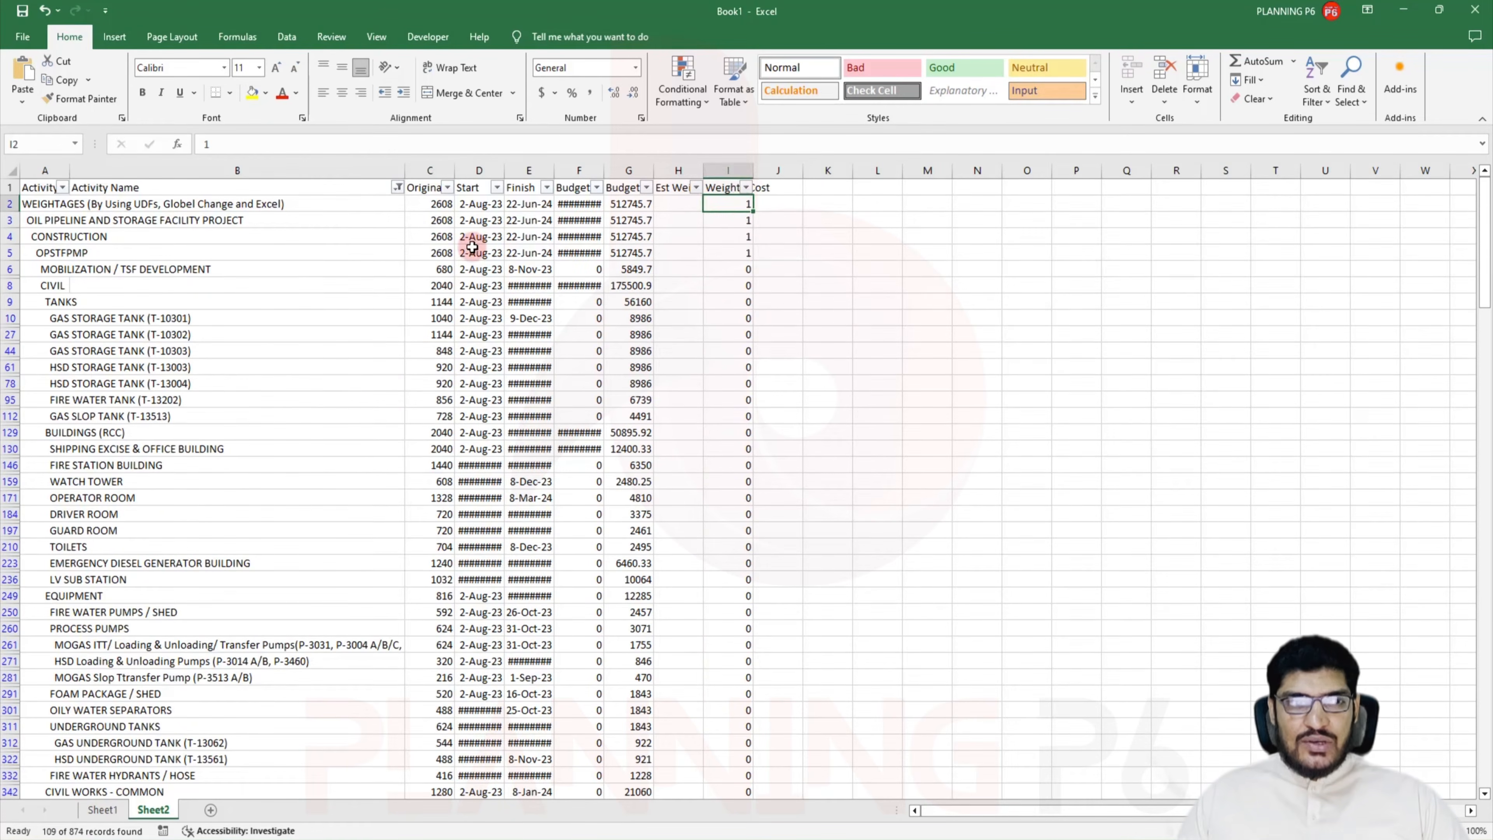
click(741, 170)
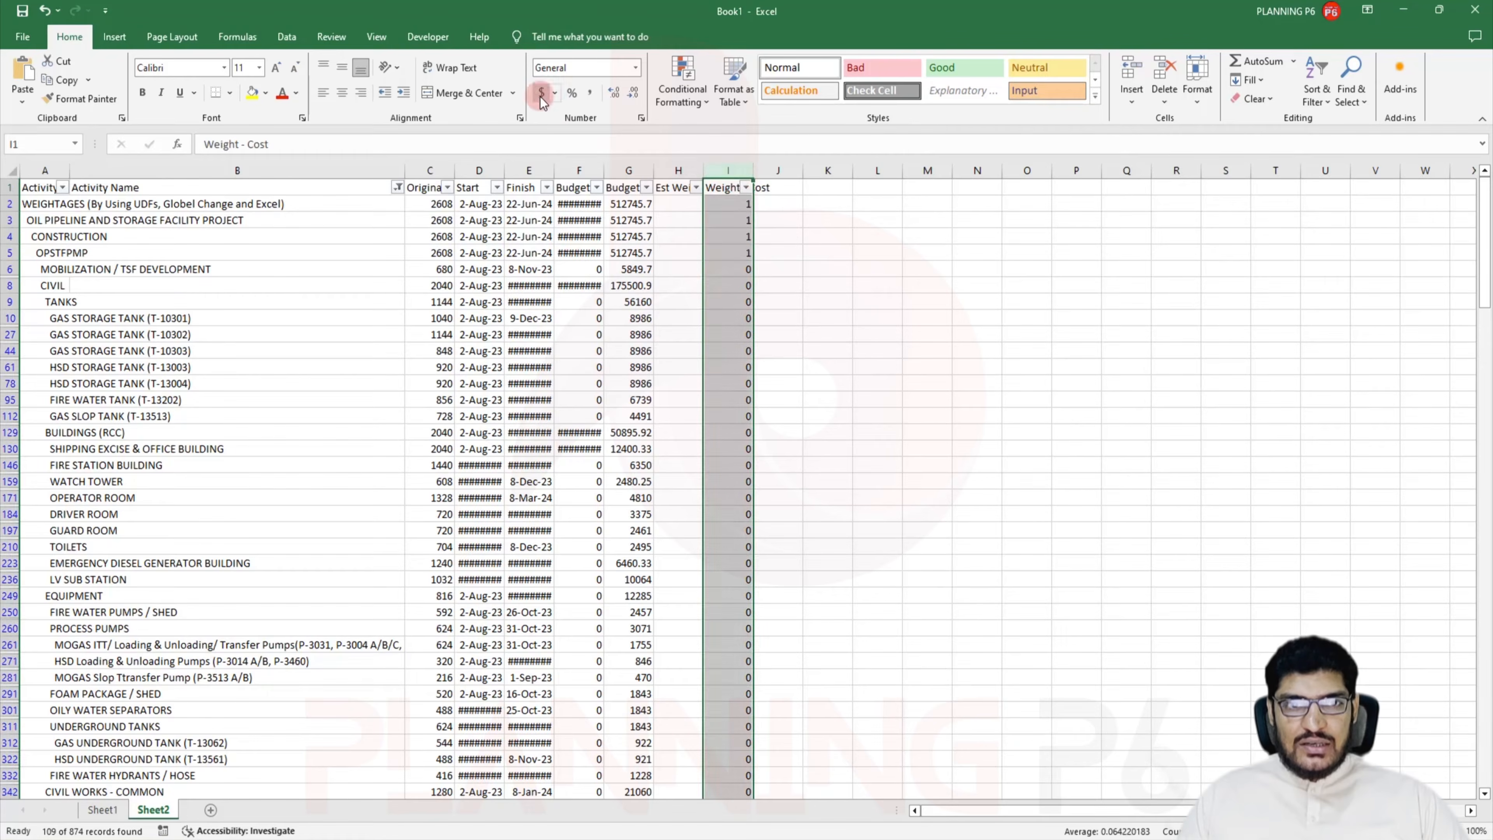
click(571, 92)
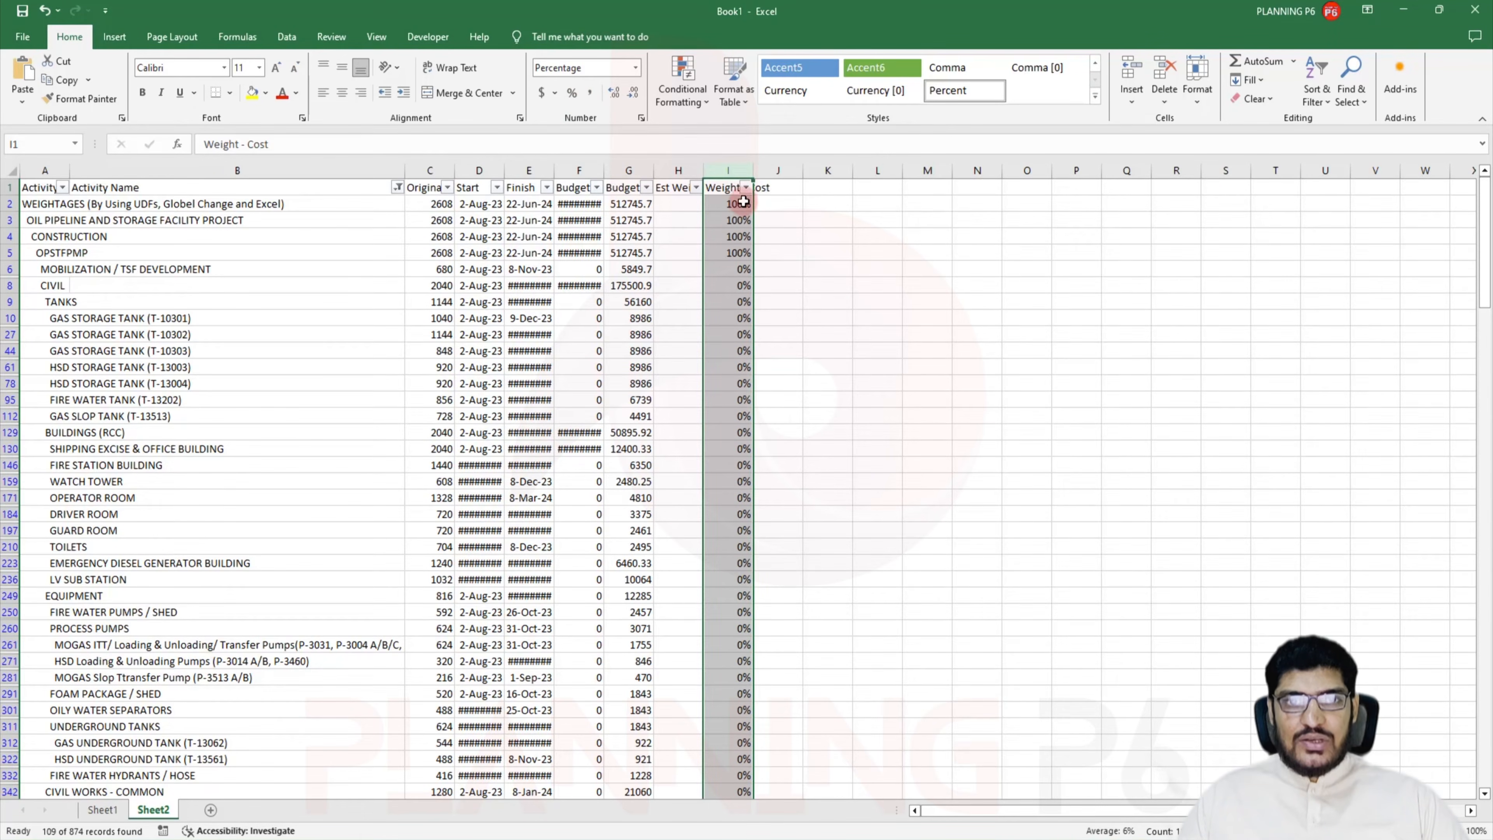
click(635, 69)
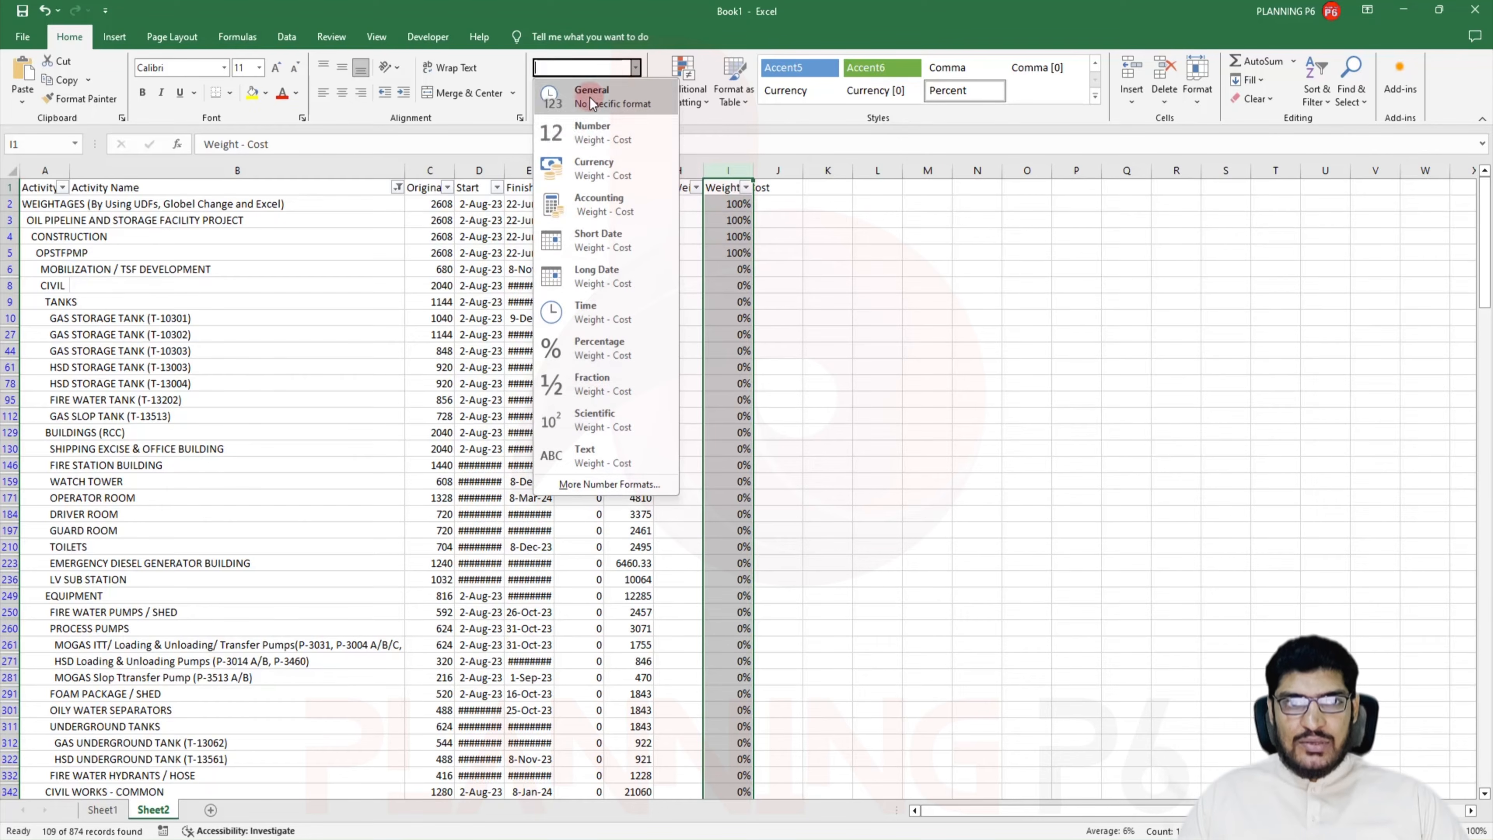
click(597, 141)
drag(740, 204, 776, 577)
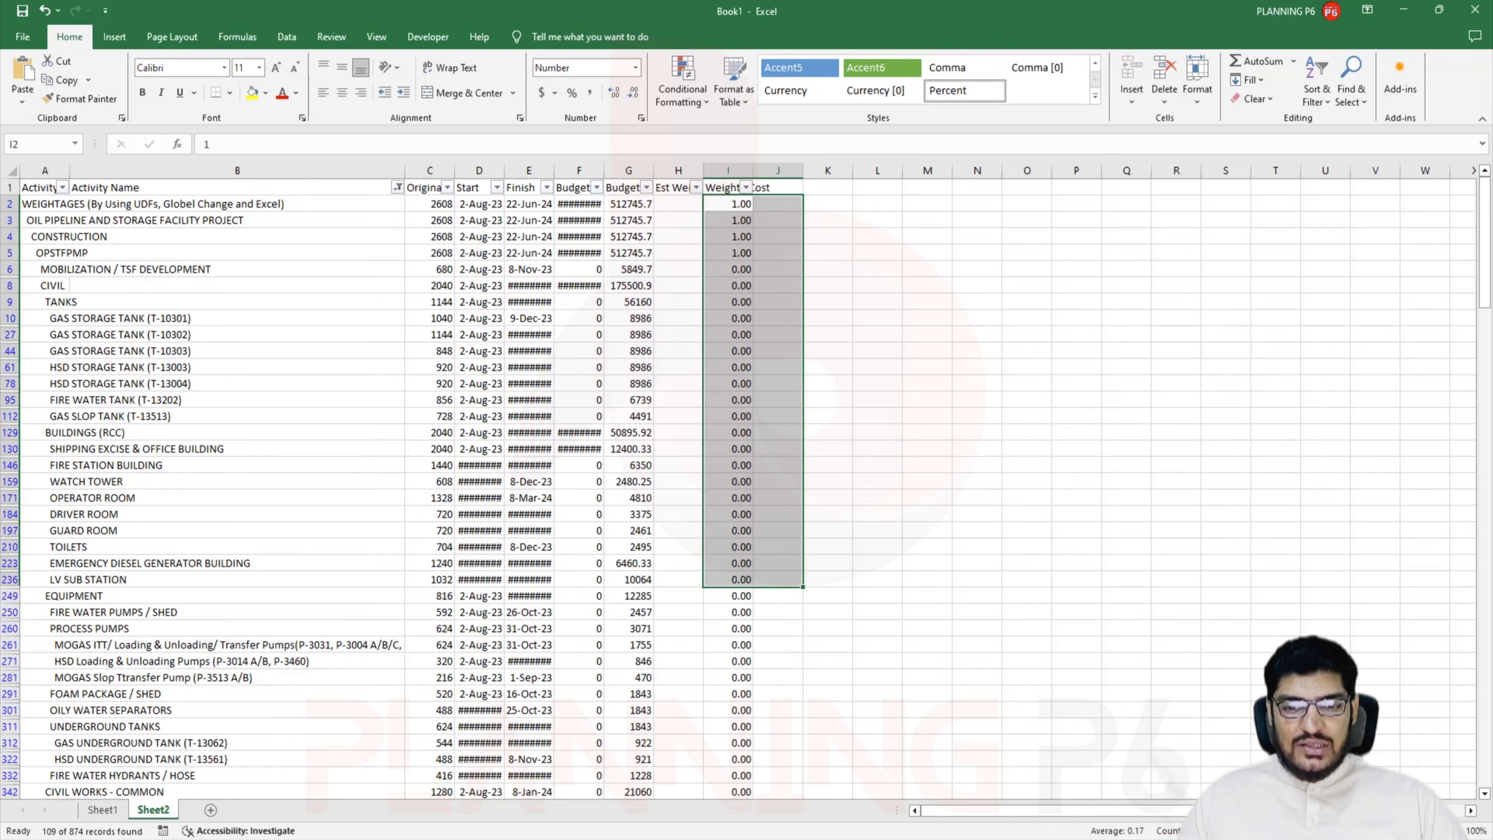
Switch to Primavera P6 and examine the Est Weight and BL Project Total Cost values throughout the WBS view
key(alt+Tab)
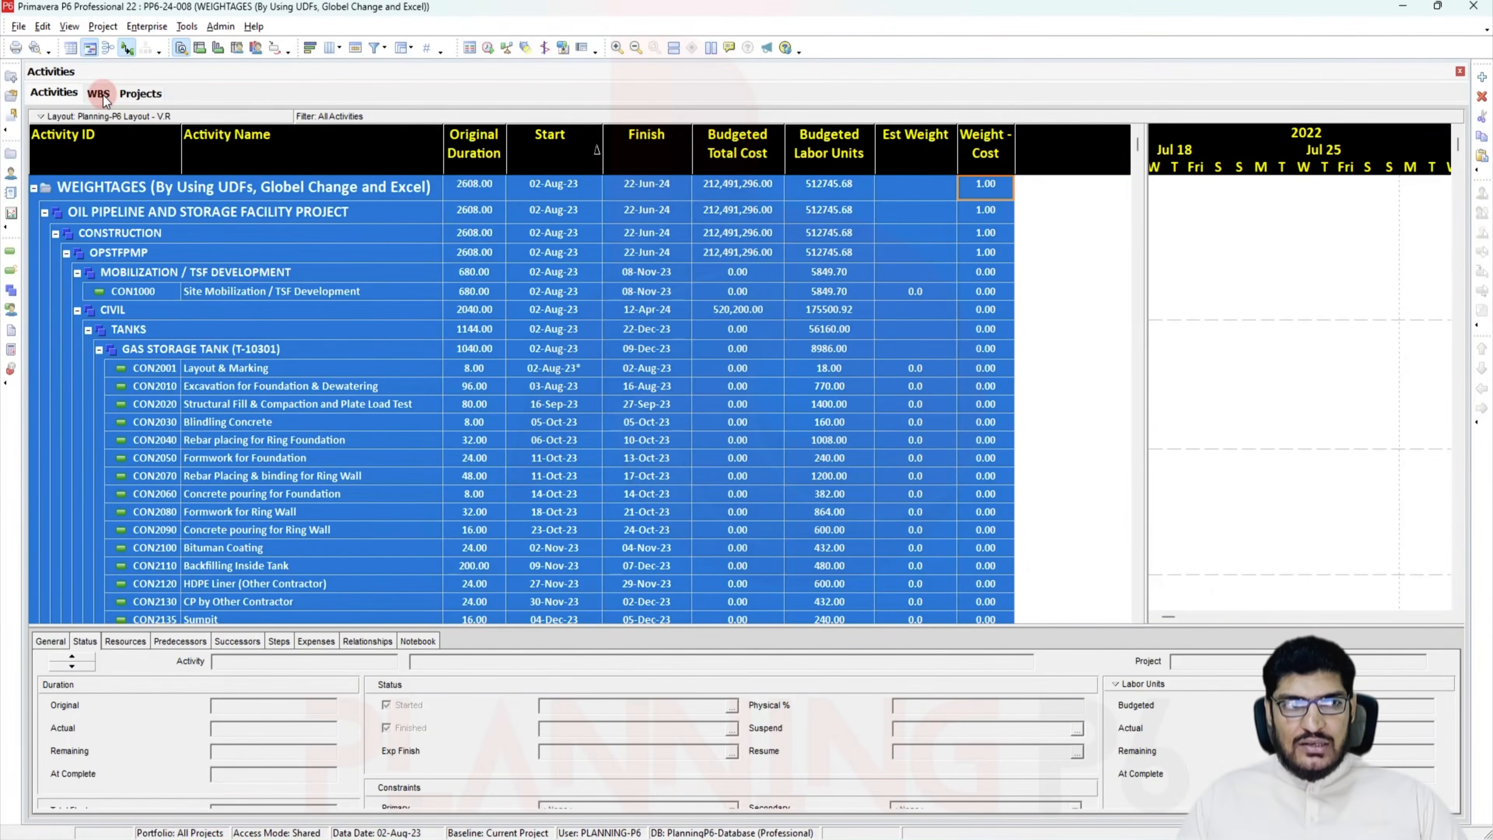
click(103, 95)
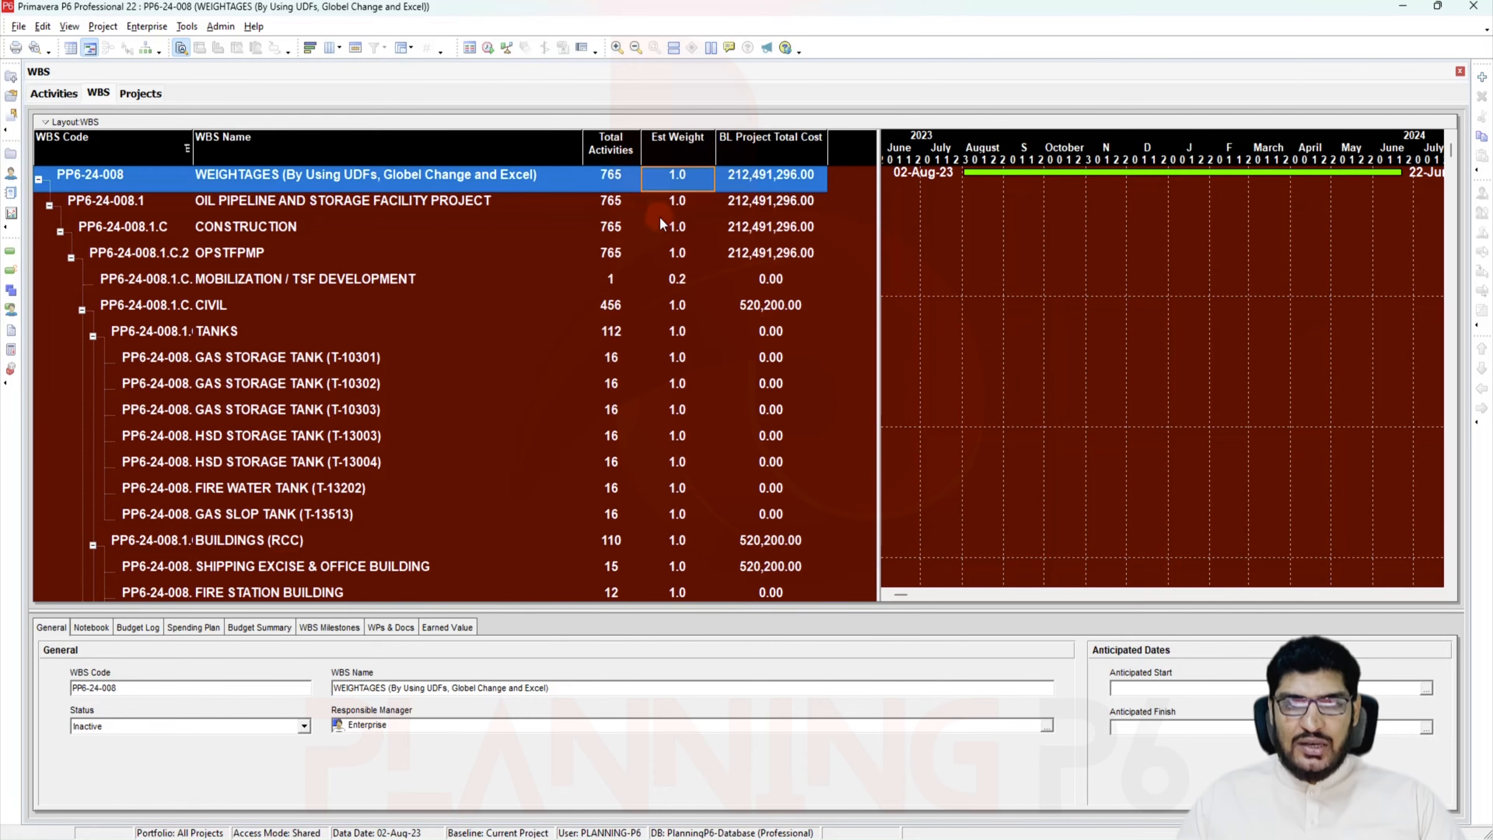
scroll(659, 222, down, 5)
scroll(644, 279, down, 3)
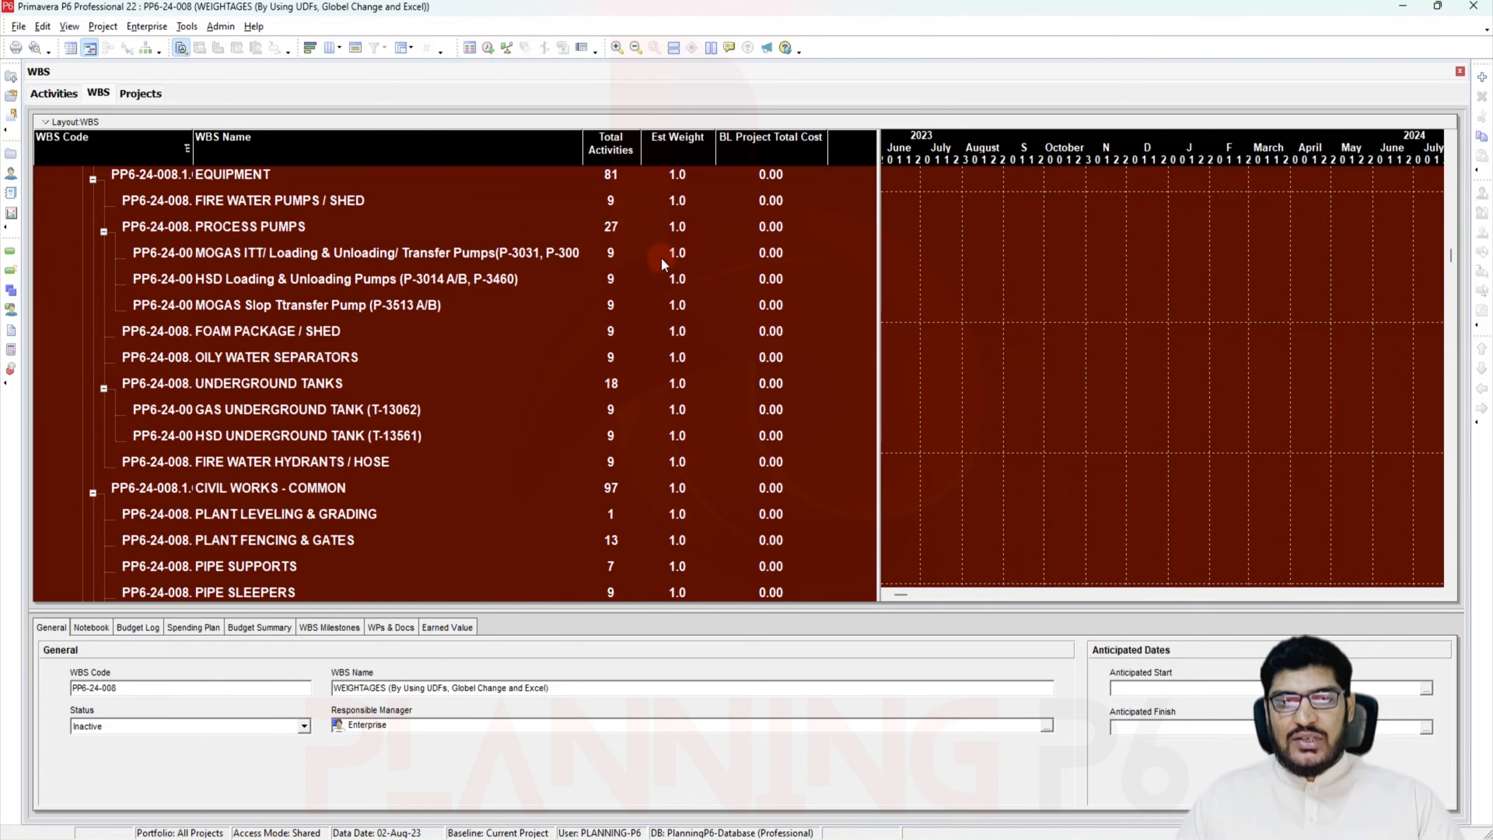
scroll(660, 264, down, 15)
scroll(654, 280, down, 14)
scroll(656, 278, up, 16)
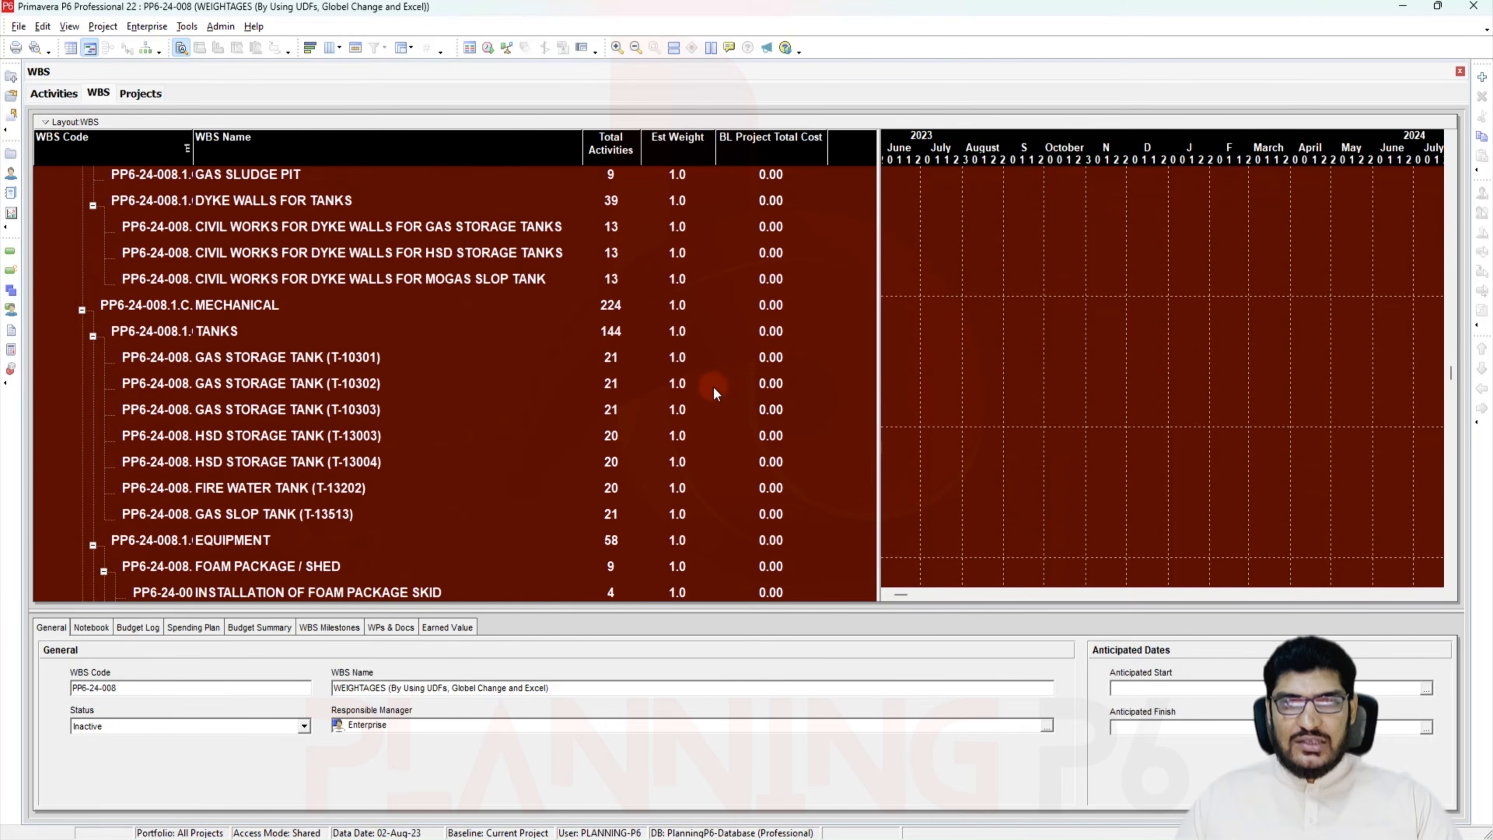
scroll(712, 386, up, 3)
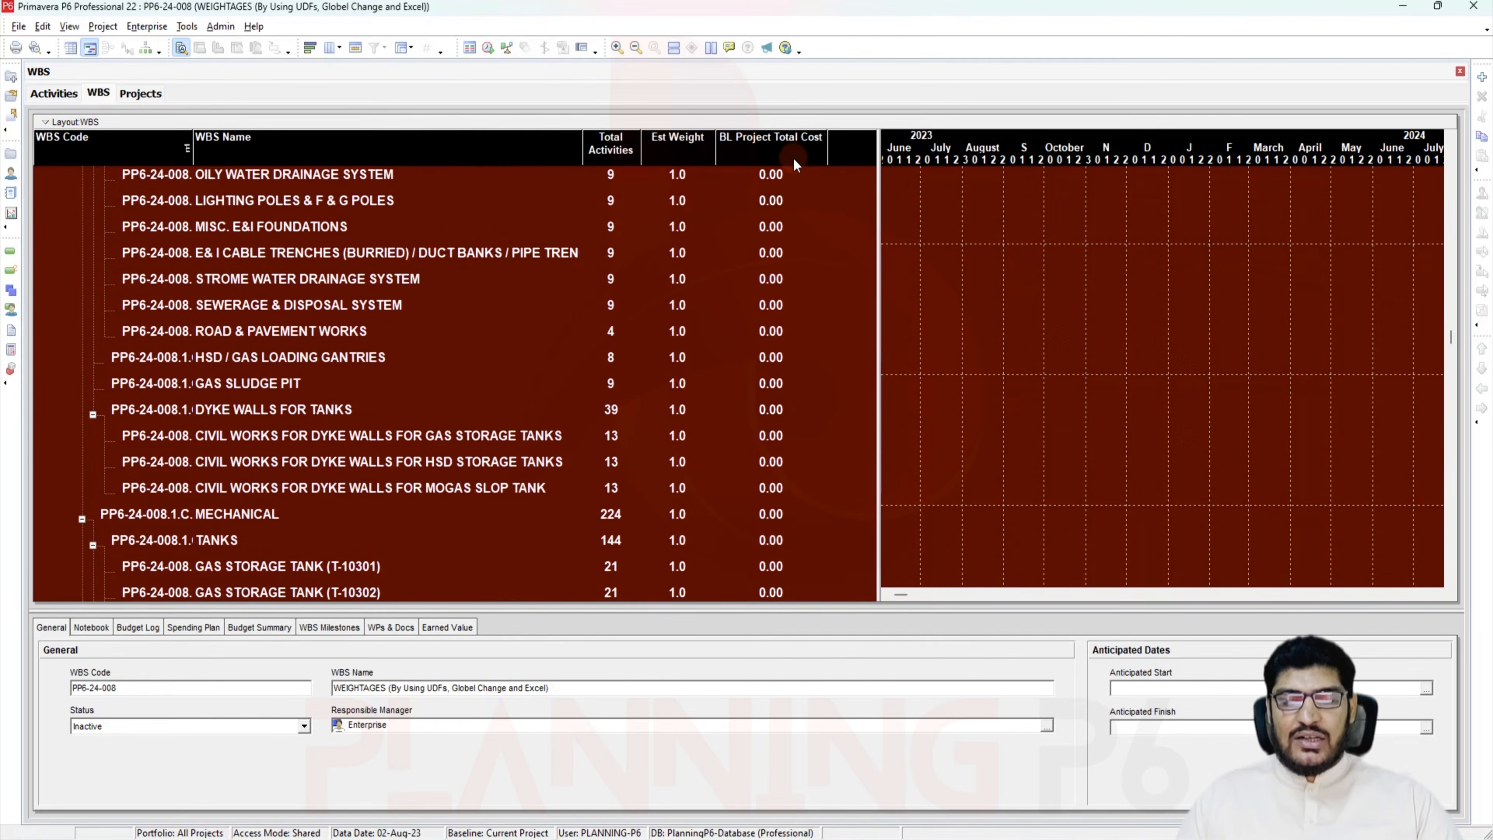
scroll(786, 201, up, 8)
scroll(772, 212, up, 7)
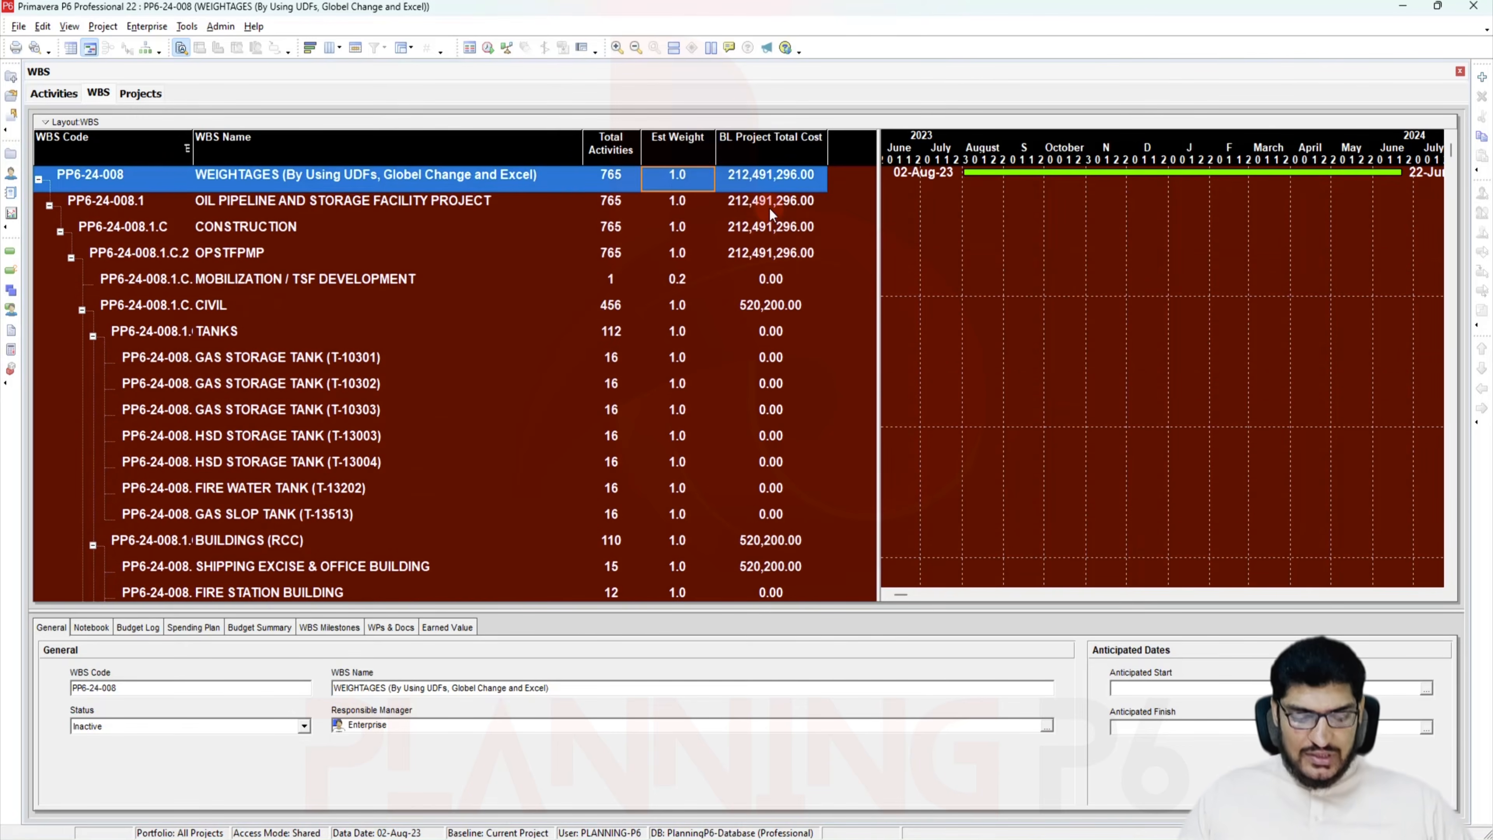
Copy all WBS rows into a new Excel sheet and fit the WBS Code, WBS Name and BL Project Total Cost columns to their contents
key(ctrl+a)
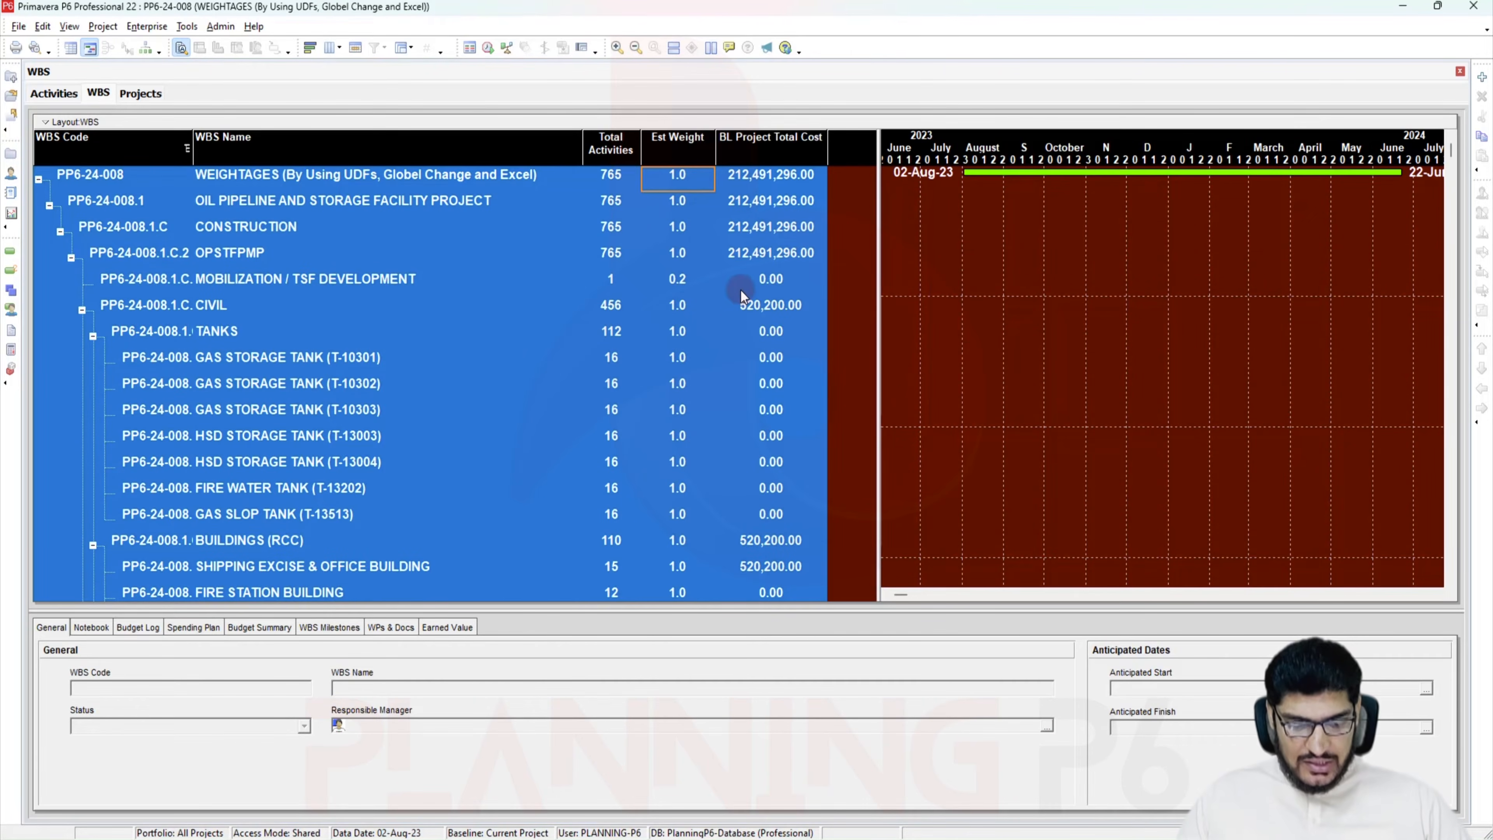
key(alt+Tab)
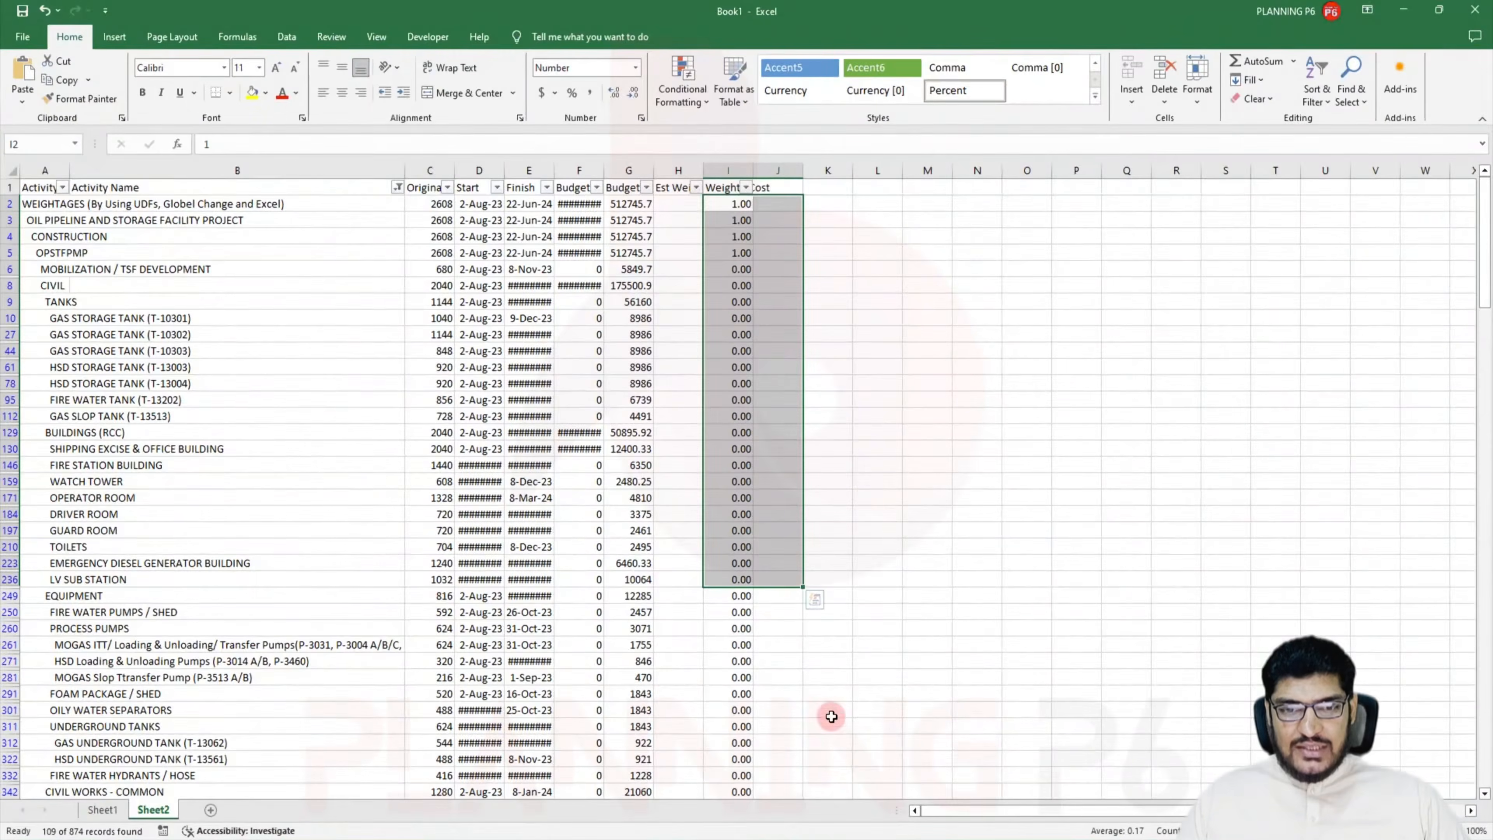
click(210, 810)
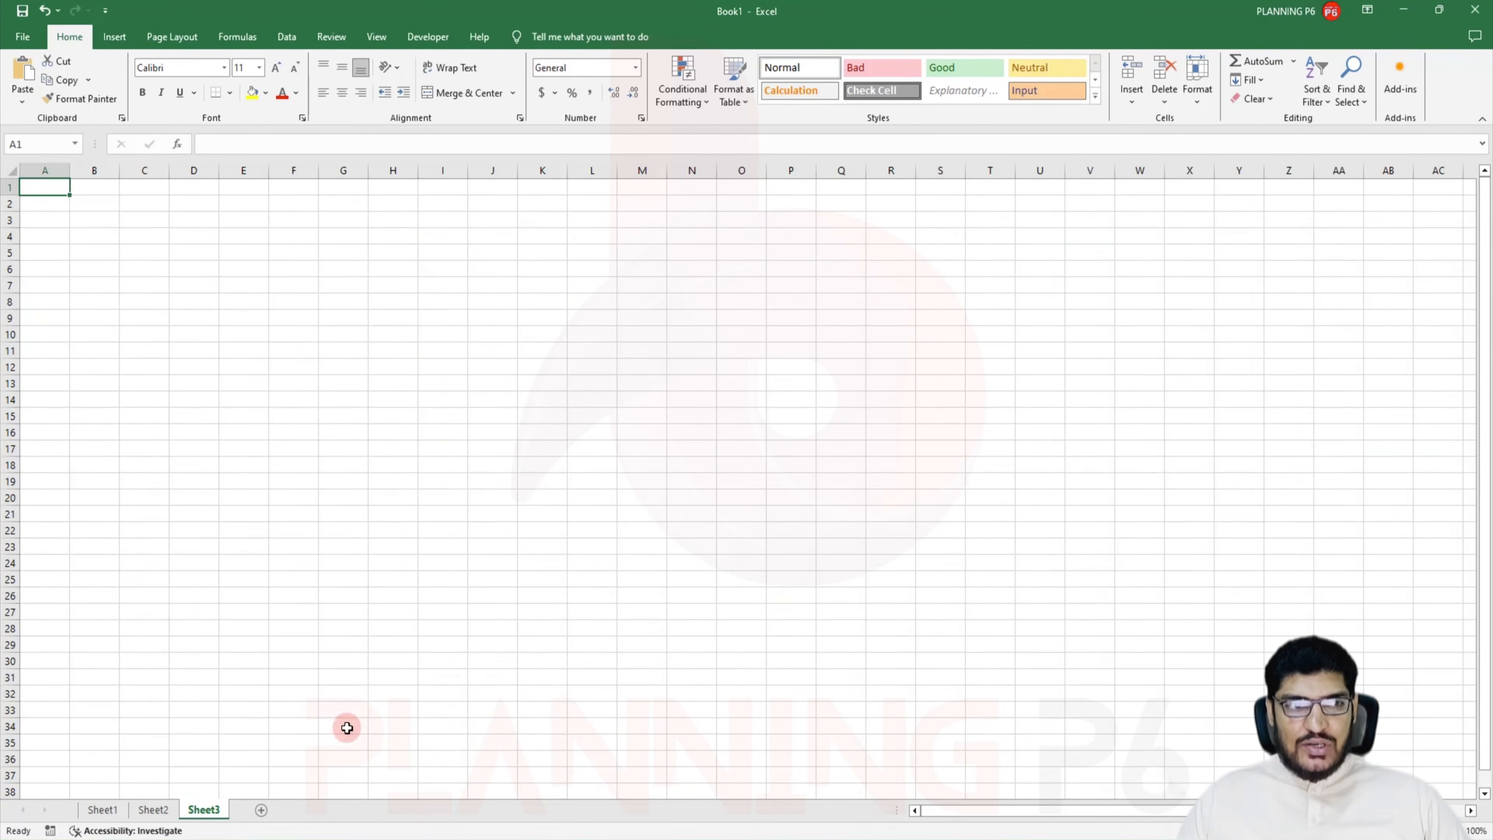
key(ctrl+v)
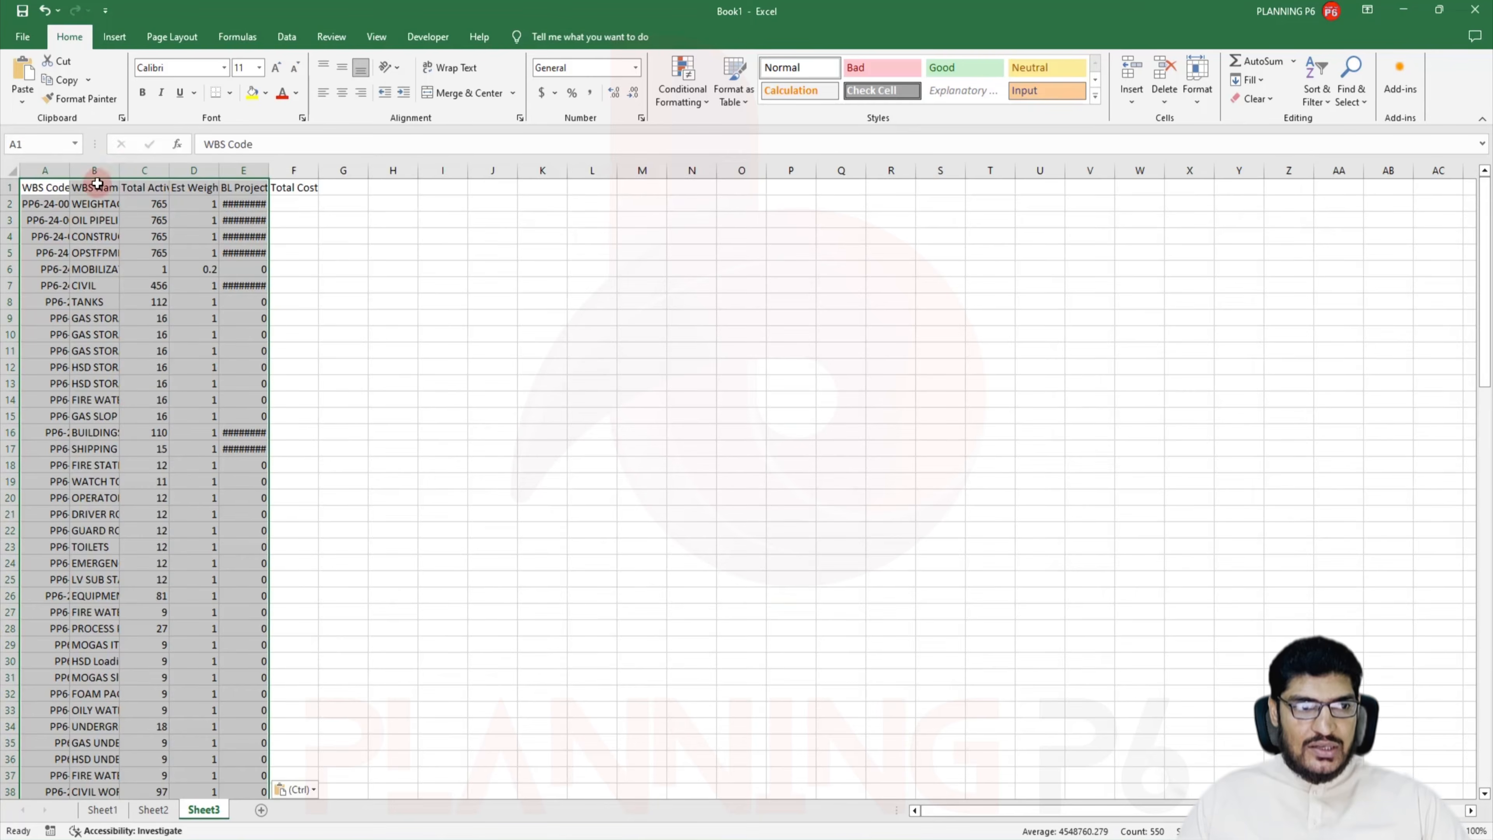
double_click(70, 167)
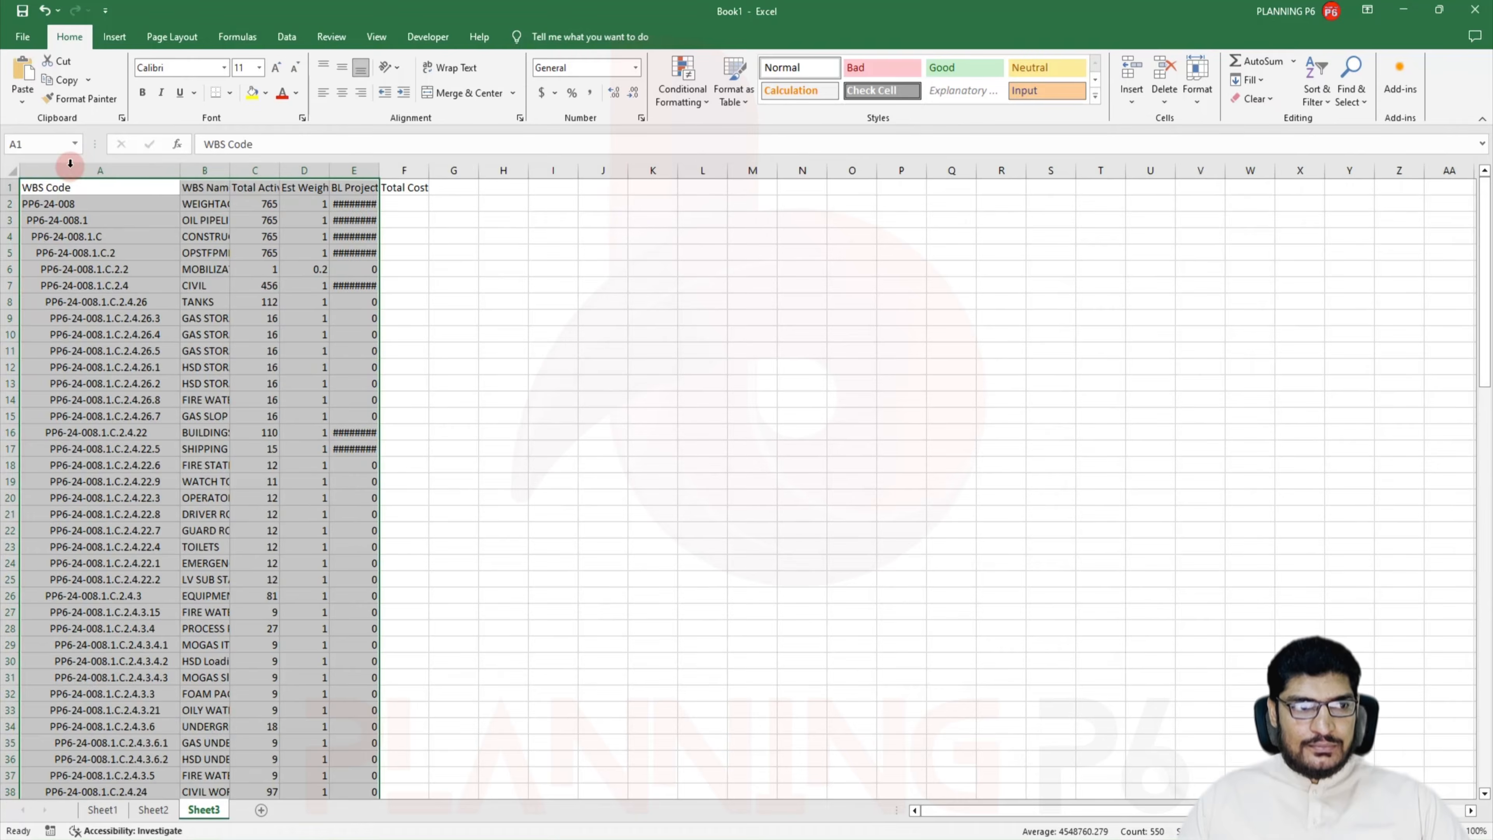
double_click(229, 169)
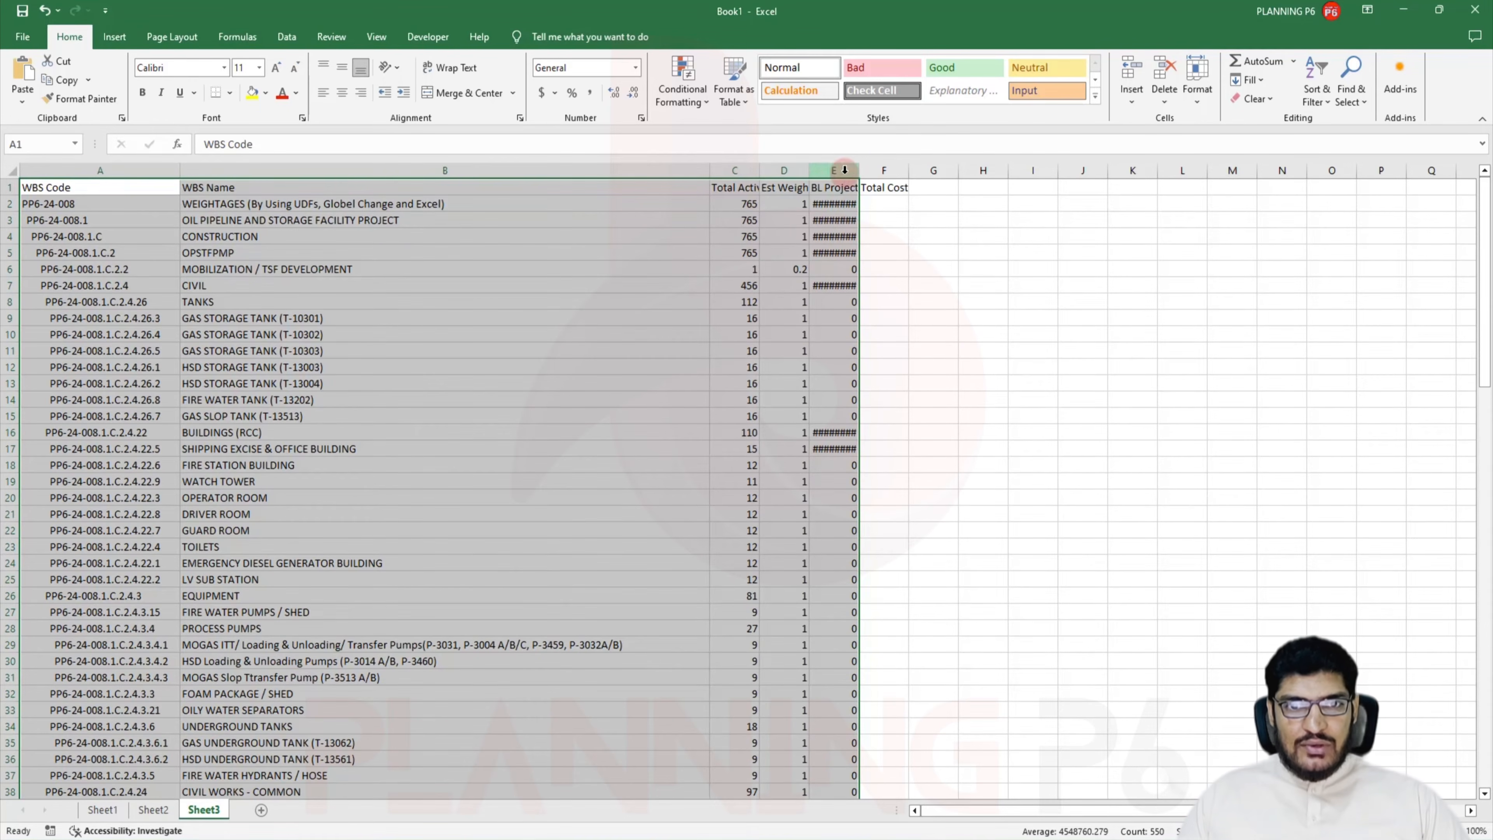
double_click(858, 170)
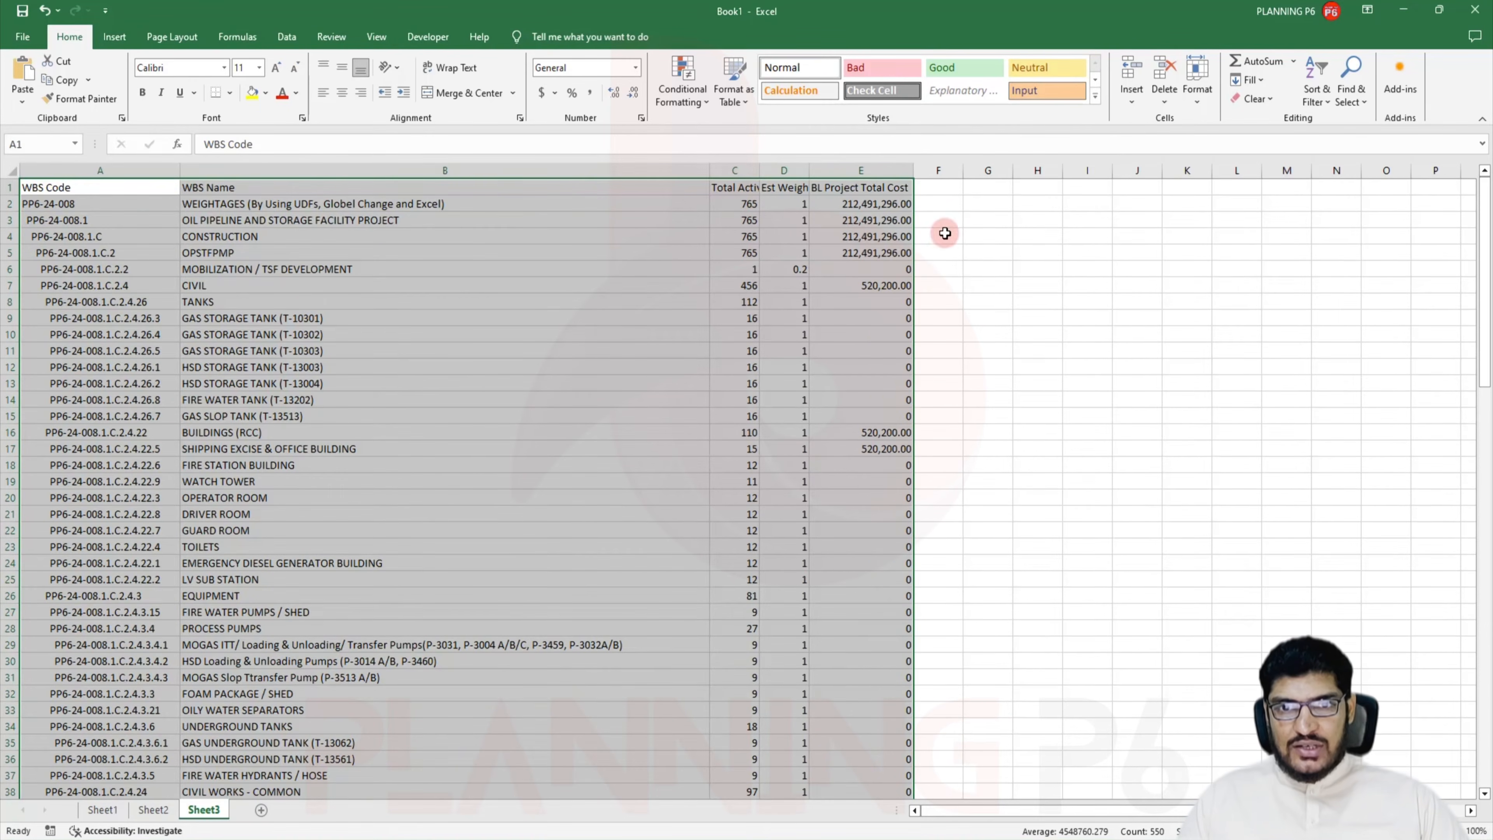
Enter the formula =E2/$E$2 in cell F2 and fill it down column F for the WBS rows
click(945, 201)
text(=)
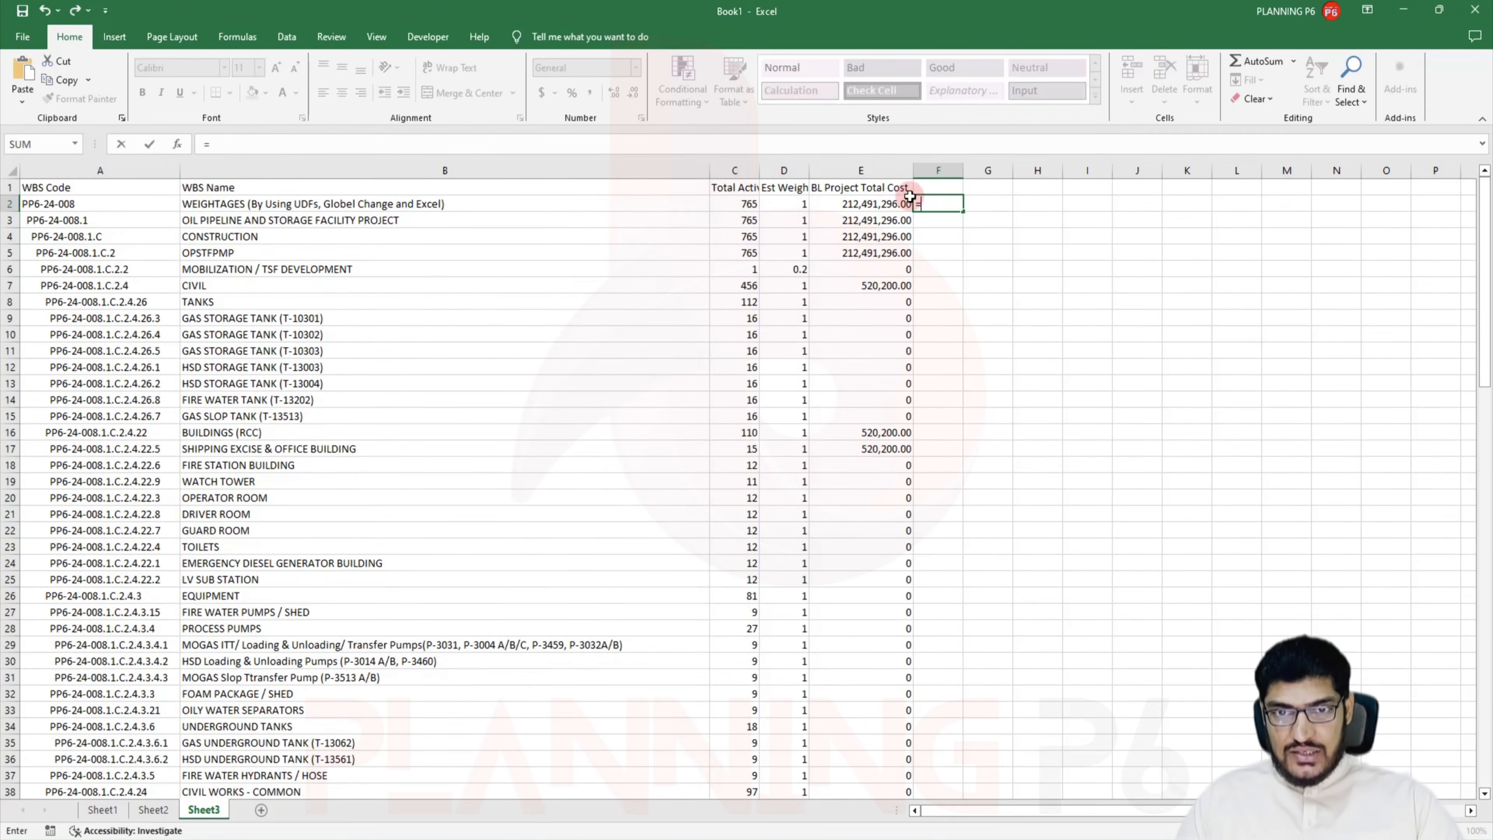
click(883, 204)
text(/)
click(898, 203)
key(F4)
key(Return)
click(946, 205)
mouse_move(961, 213)
mouse_down()
mouse_move(967, 797)
mouse_move(943, 775)
mouse_move(942, 746)
mouse_up()
scroll(928, 567, up, 20)
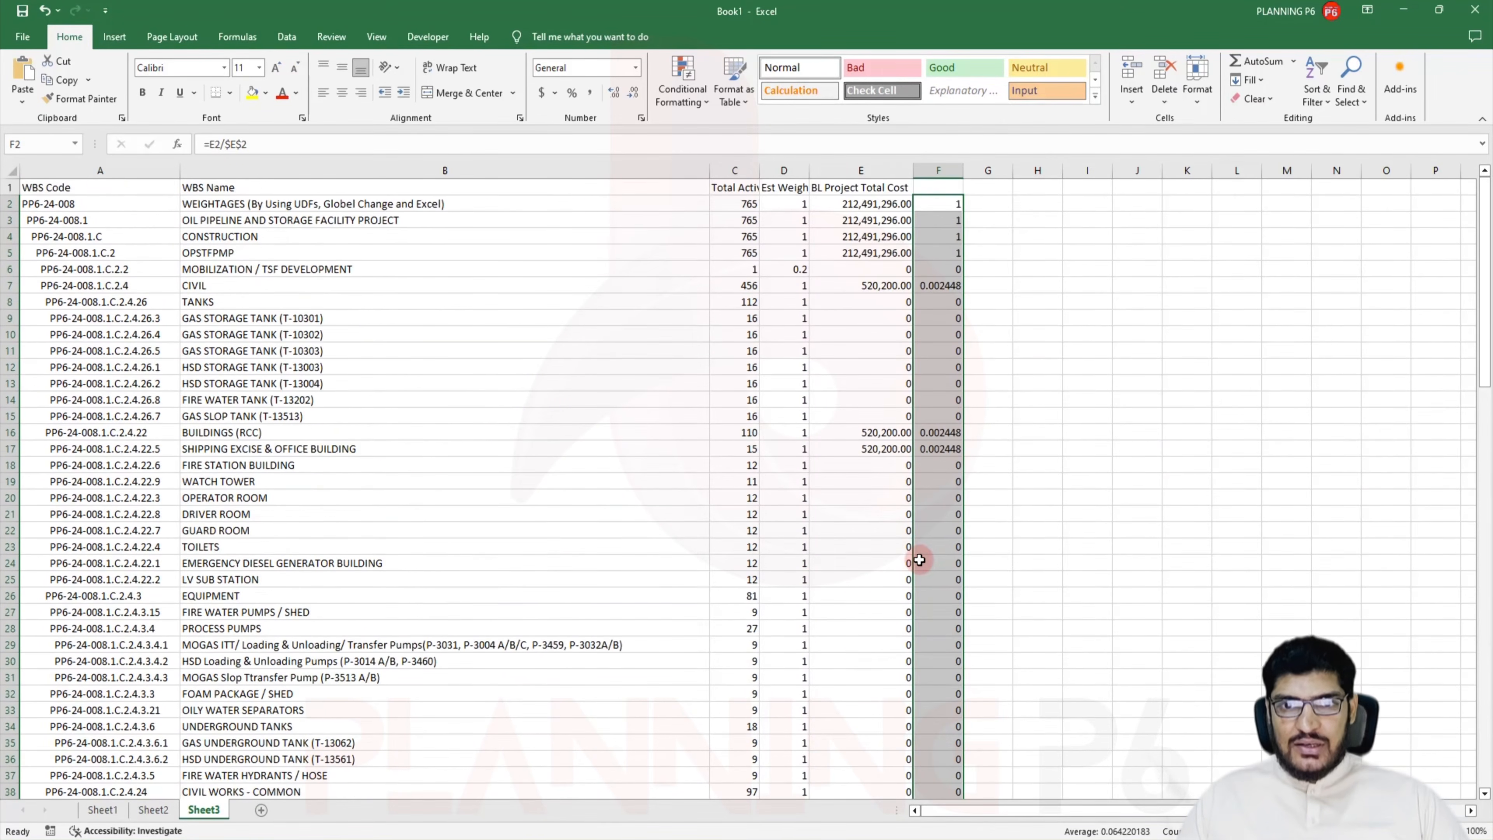
Review the calculated cost weightages of the WBS rows in column F and return to the Activities view in Primavera P6
click(946, 286)
drag(941, 434, 943, 452)
scroll(944, 469, down, 20)
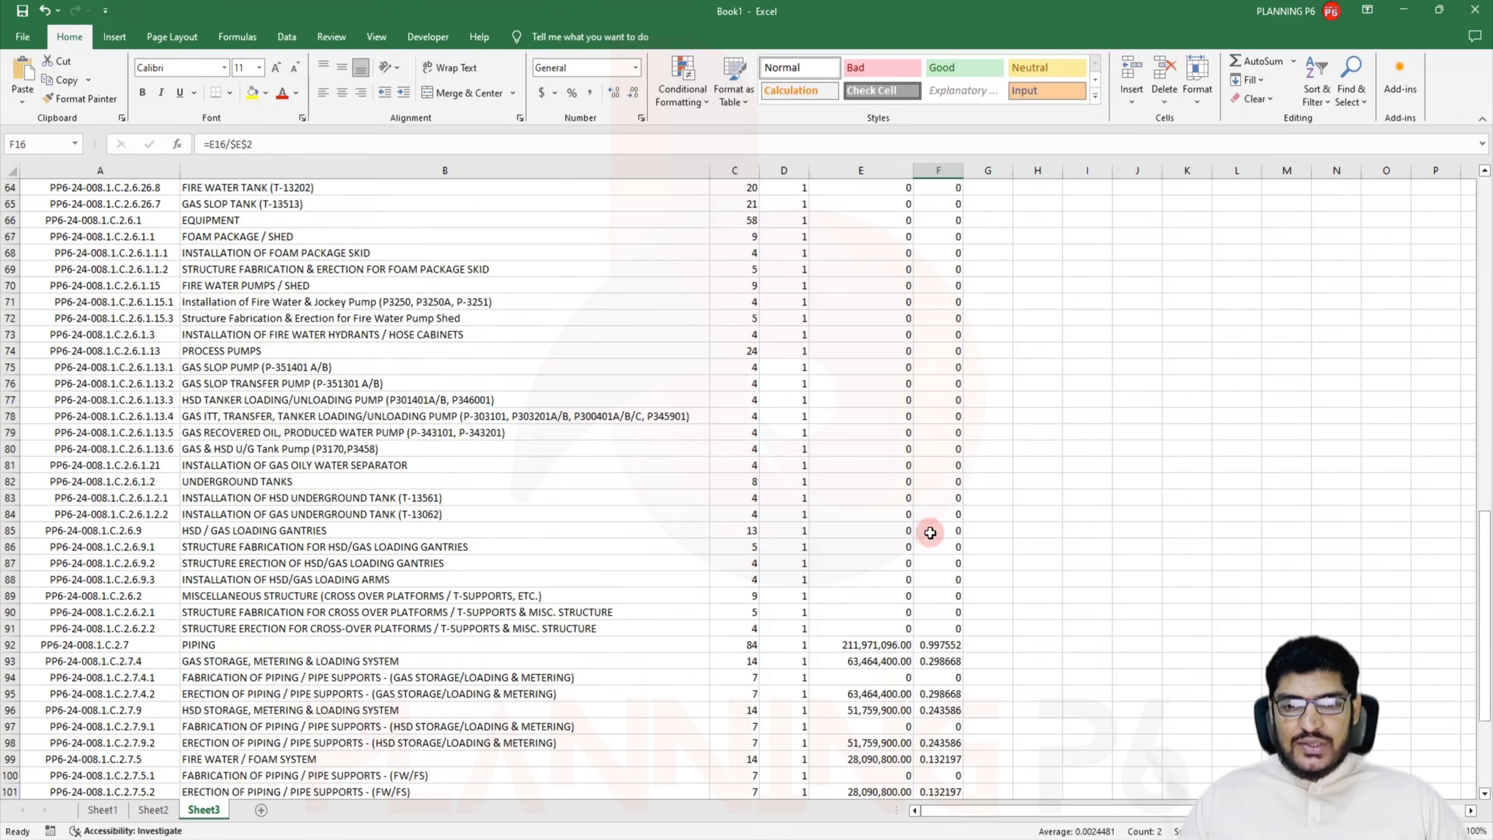
scroll(931, 518, up, 20)
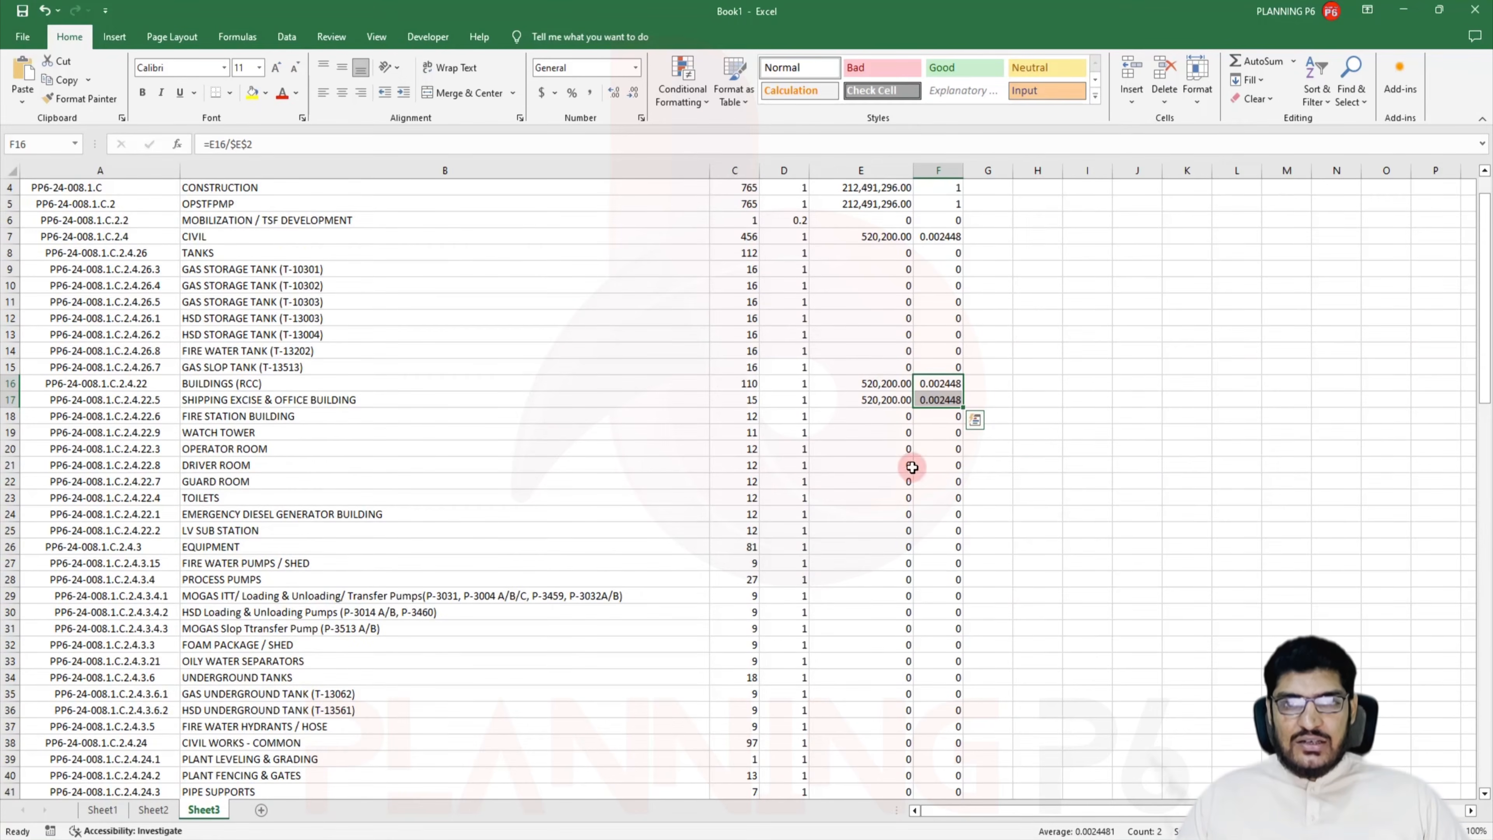
key(alt+Tab)
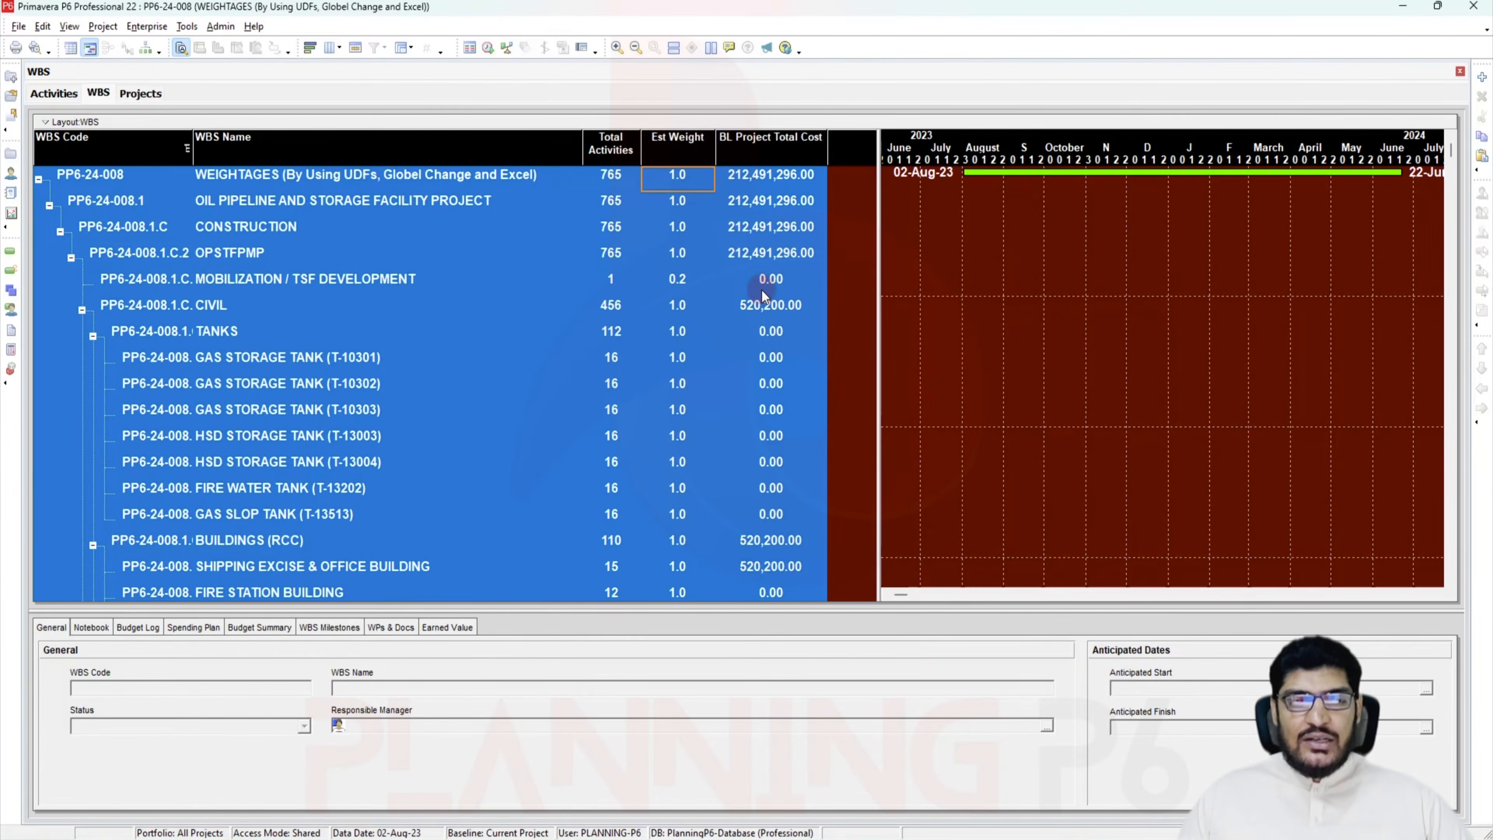
click(51, 93)
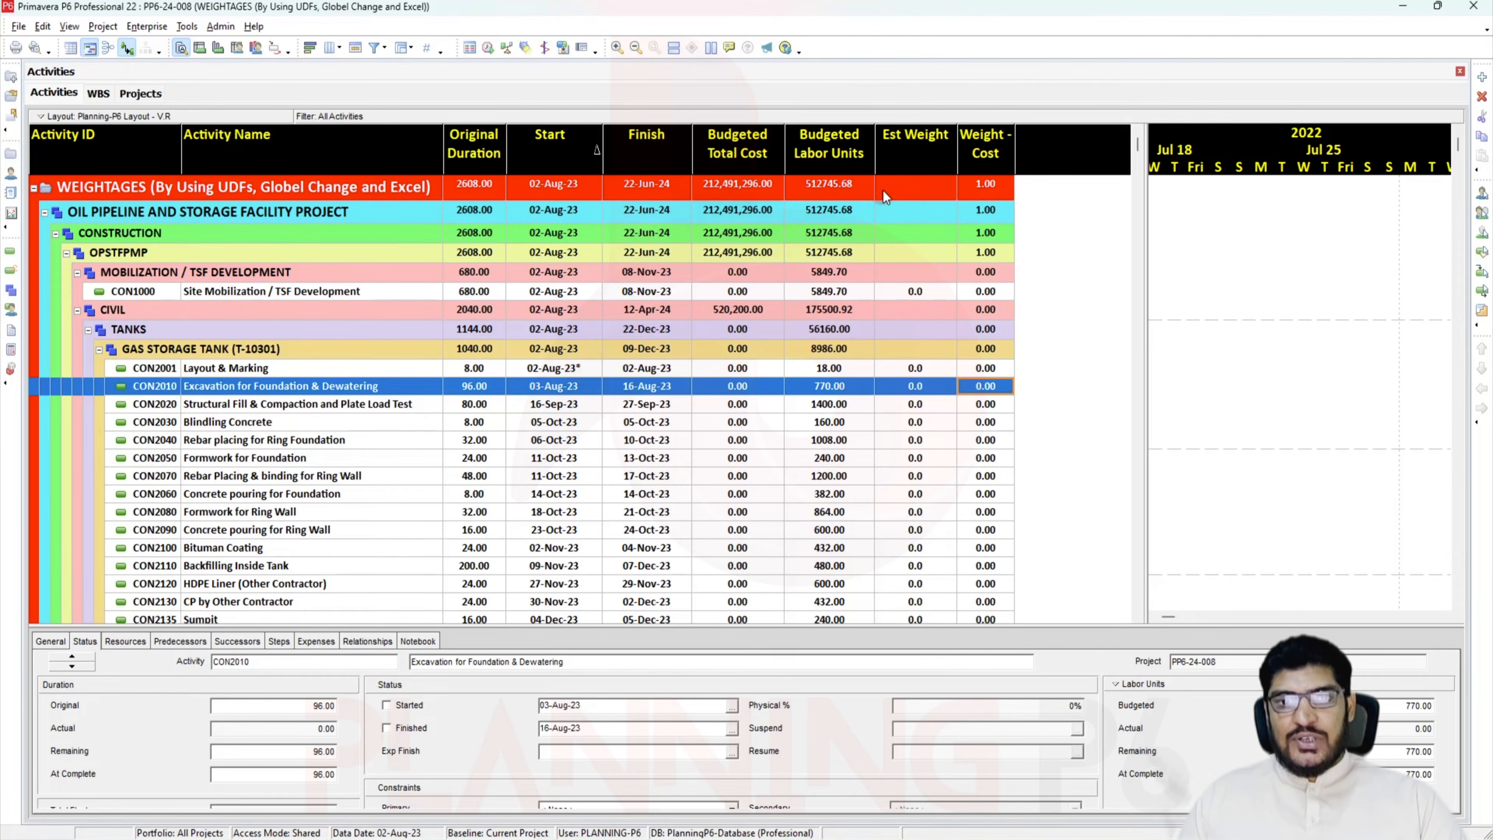
Create an Activities user defined field titled Weight - Units with the Number data type
click(147, 27)
click(180, 125)
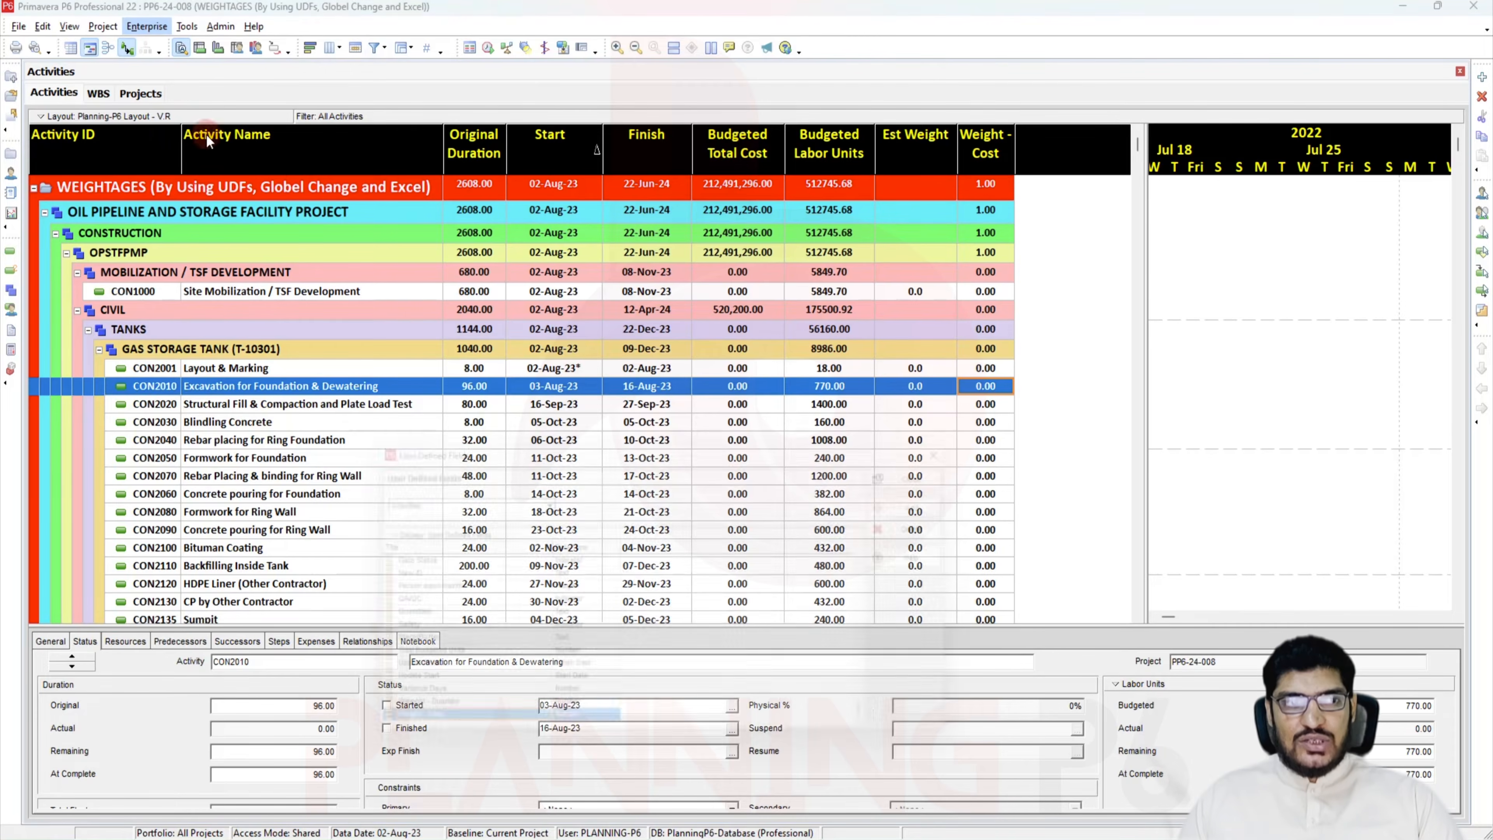
click(932, 506)
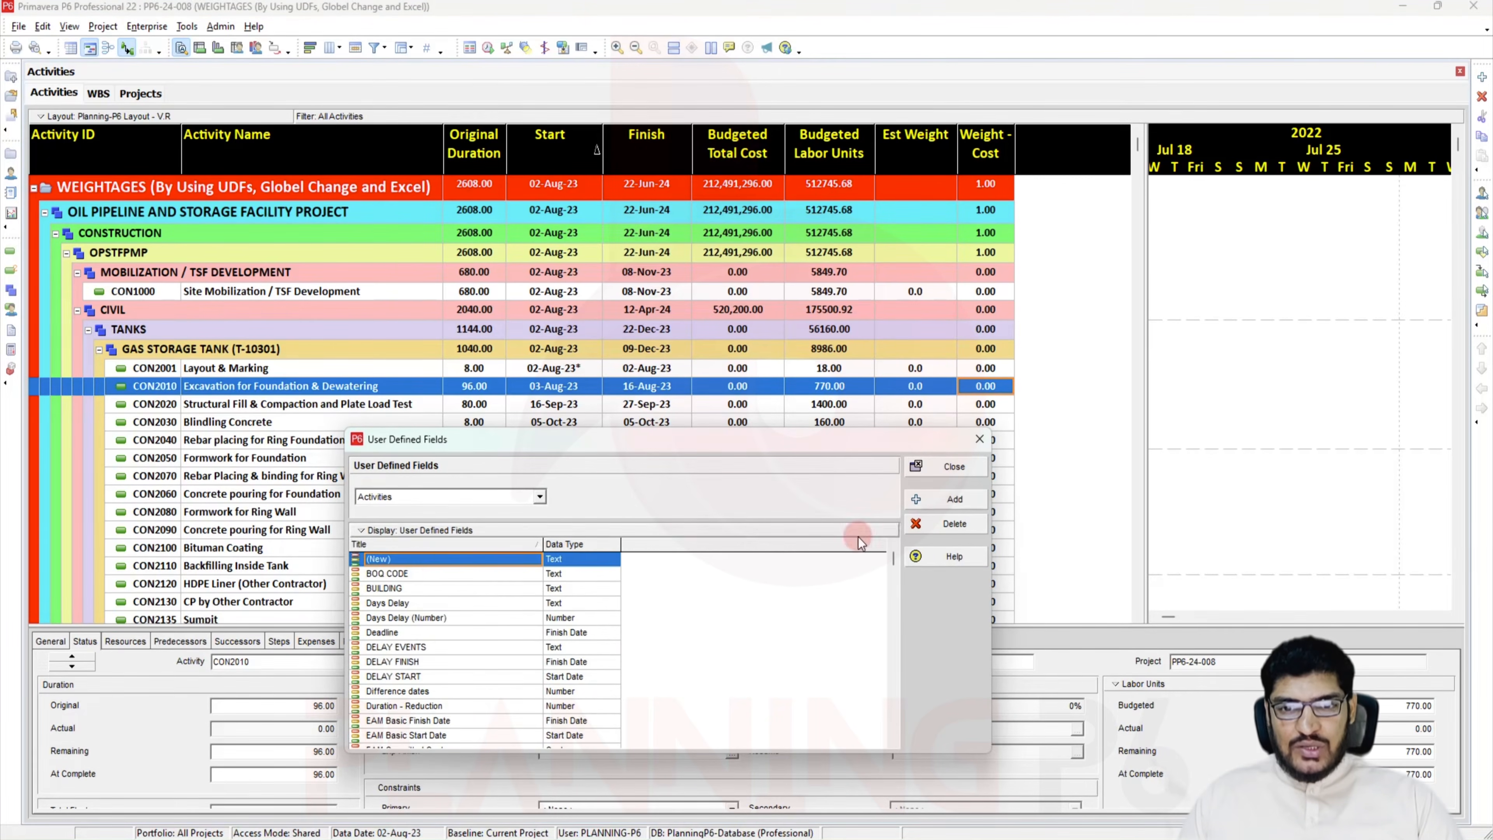
click(419, 557)
text(Weight - Un)
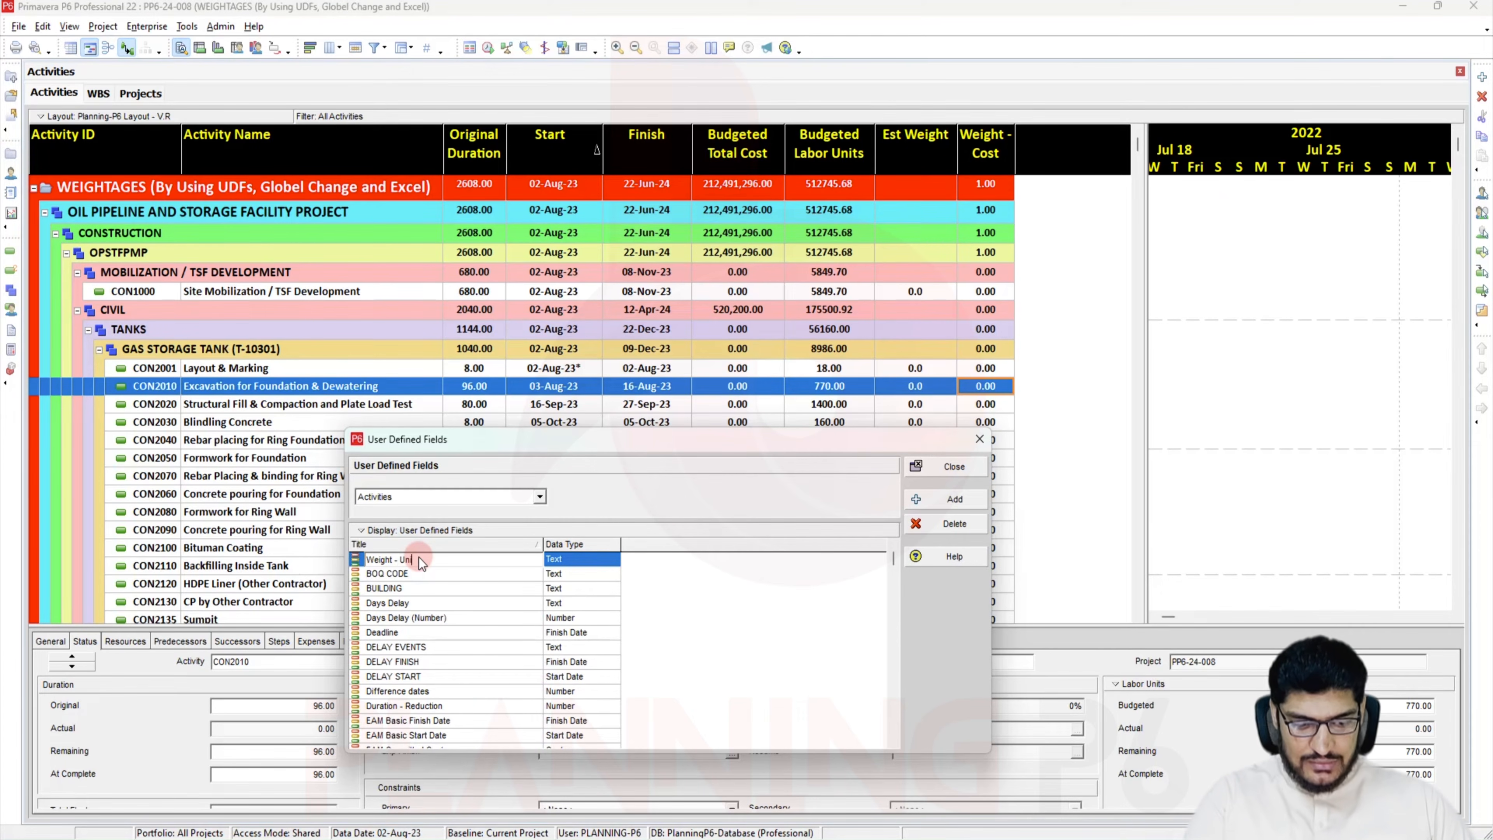
click(571, 559)
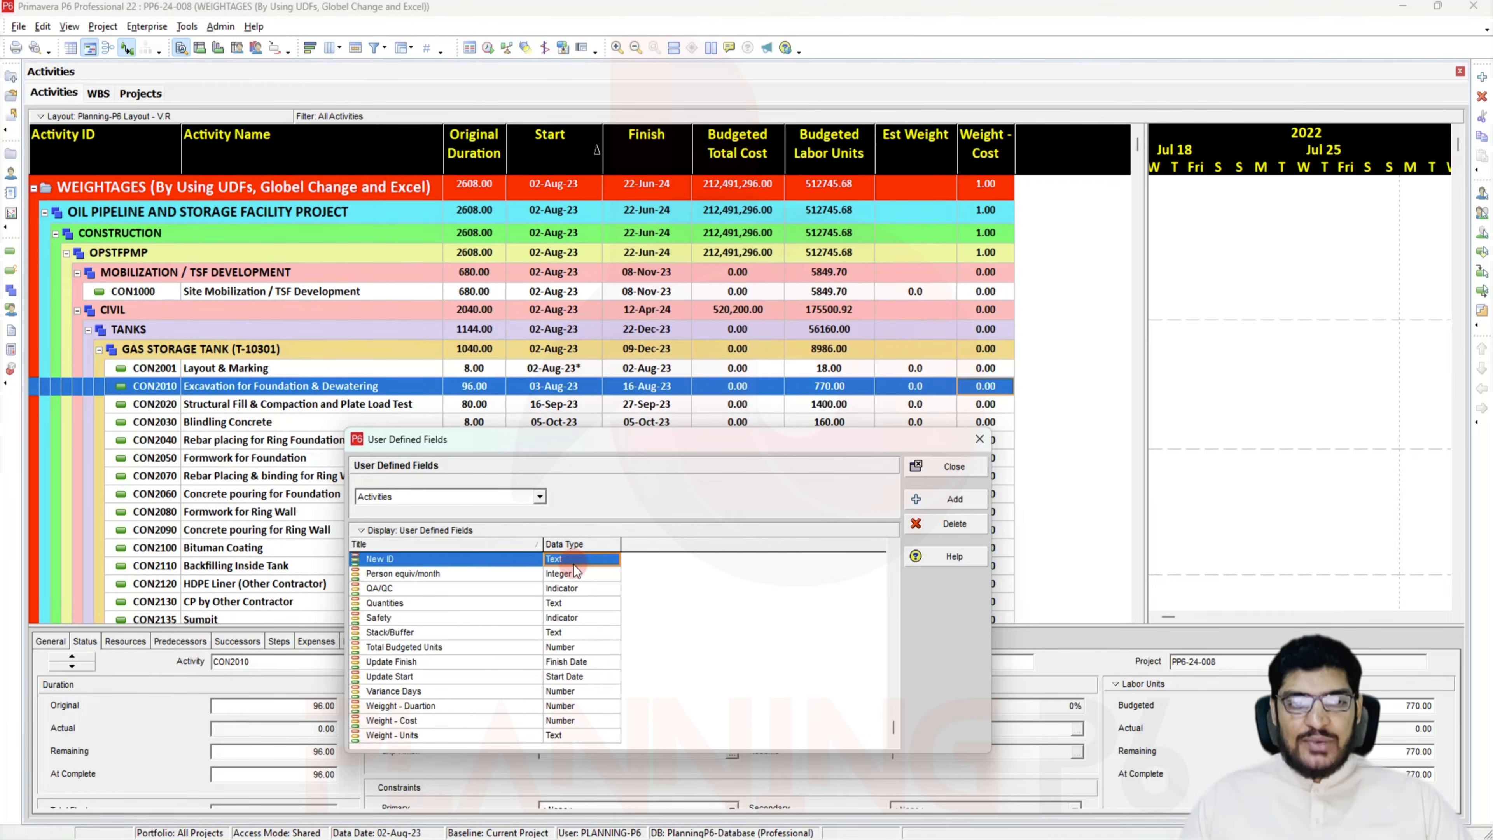
click(576, 730)
click(577, 730)
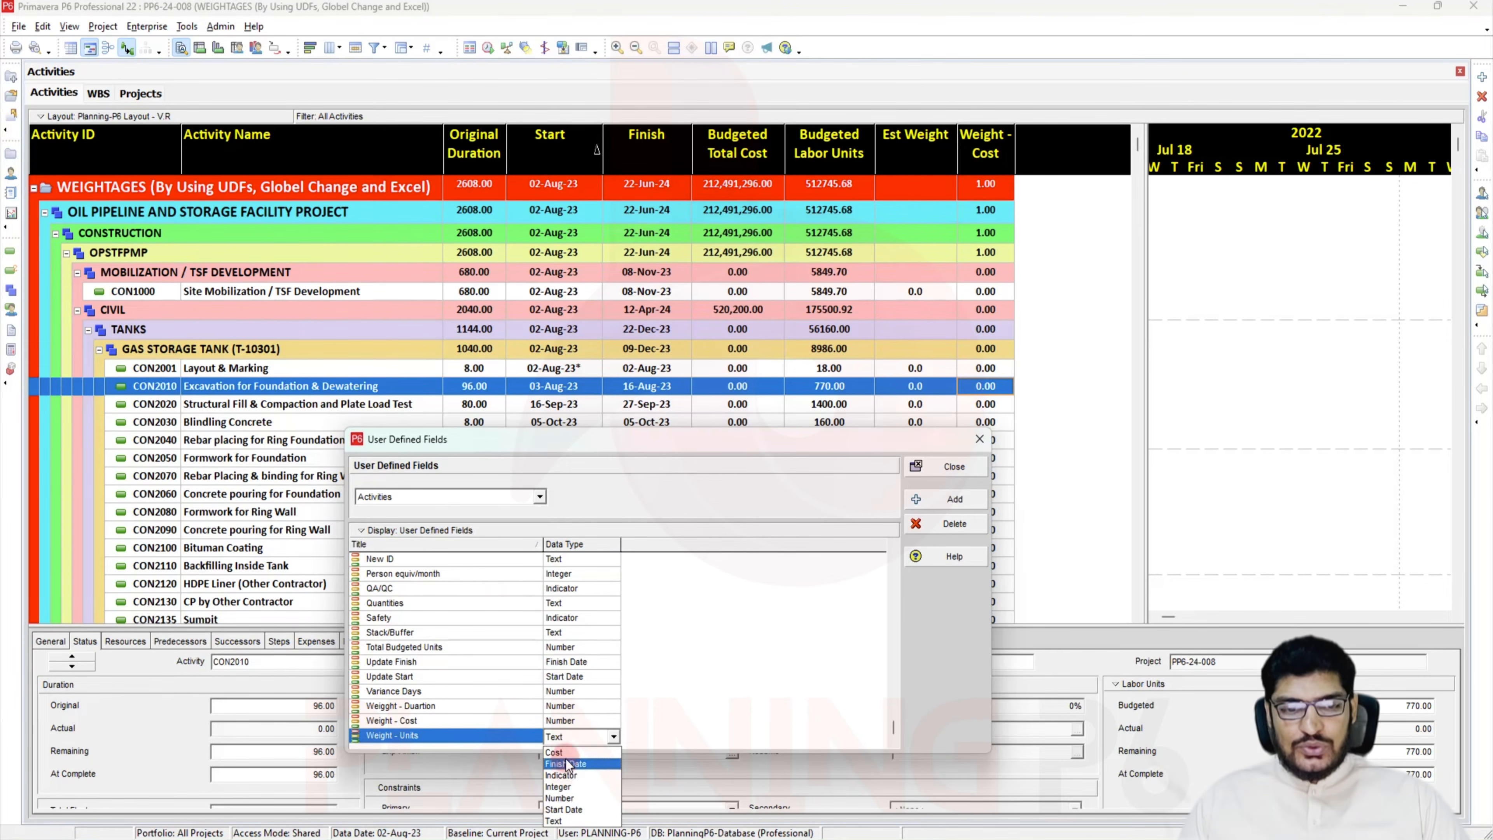
click(566, 798)
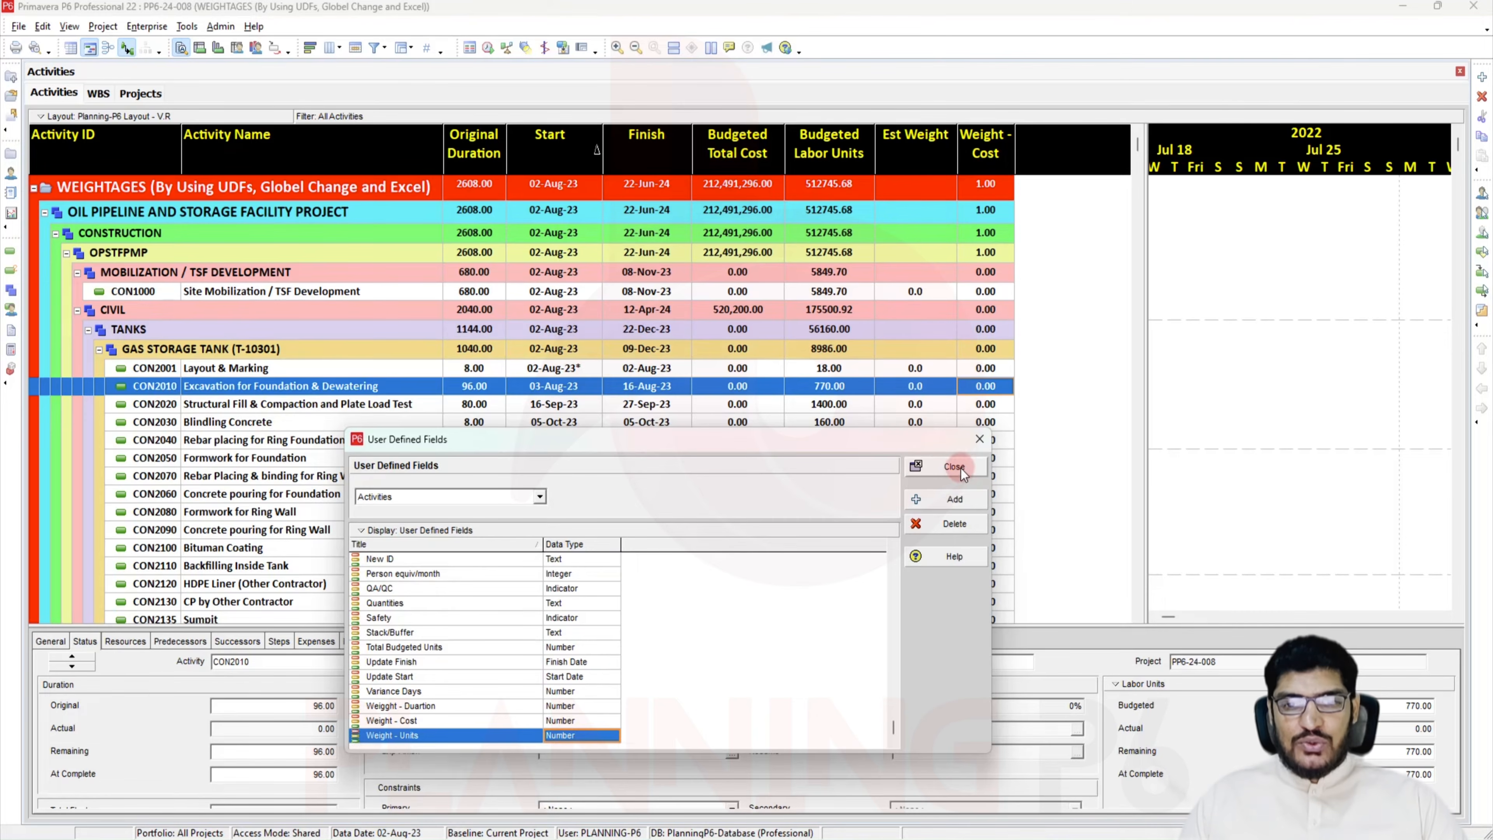
click(955, 467)
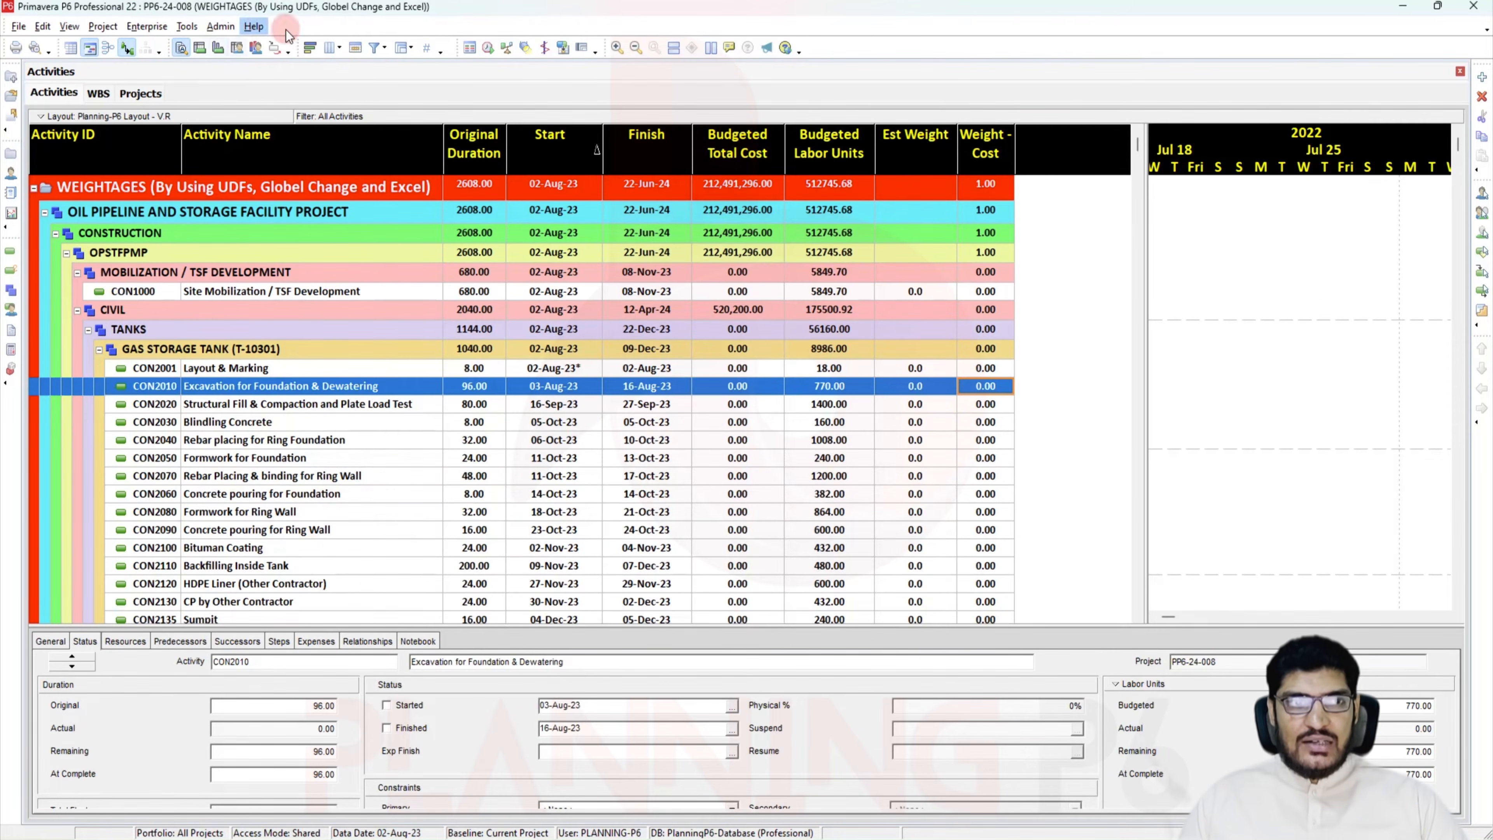
Replace the Weight - Cost column with the user defined Weight - Units column in the activity table
click(336, 49)
click(327, 500)
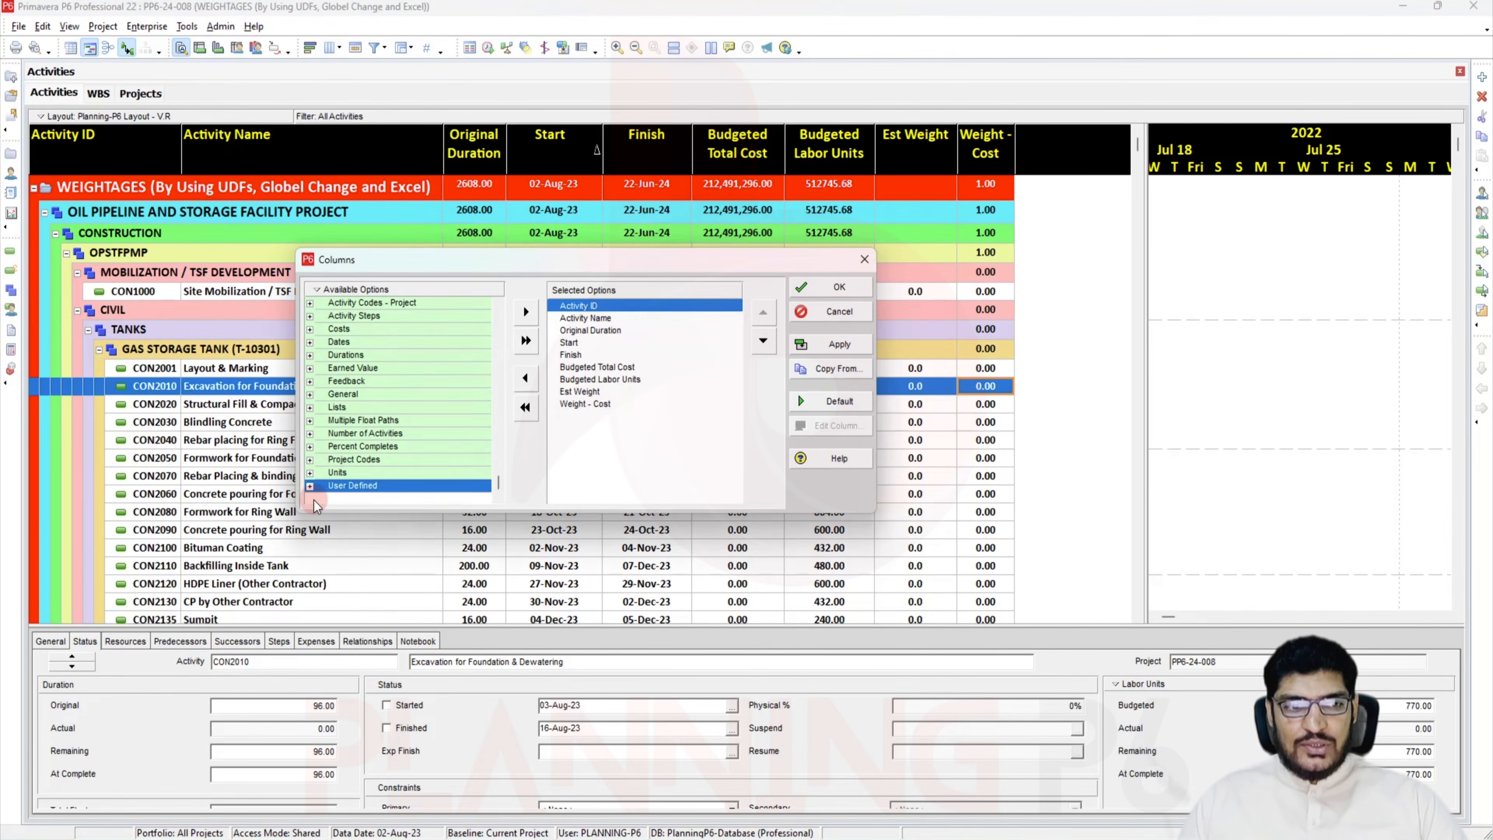
click(571, 405)
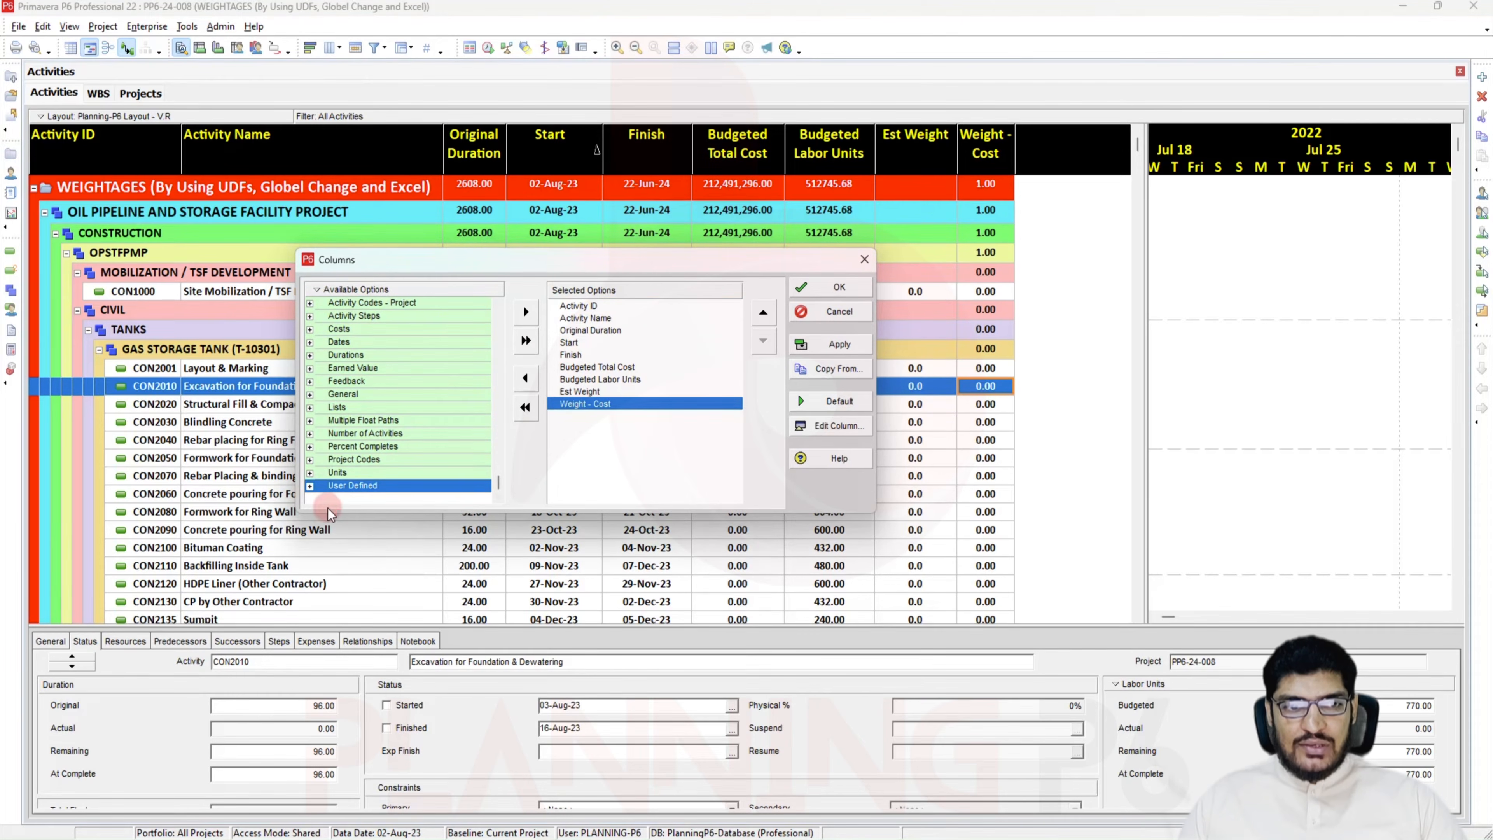
double_click(338, 486)
scroll(371, 494, down, 5)
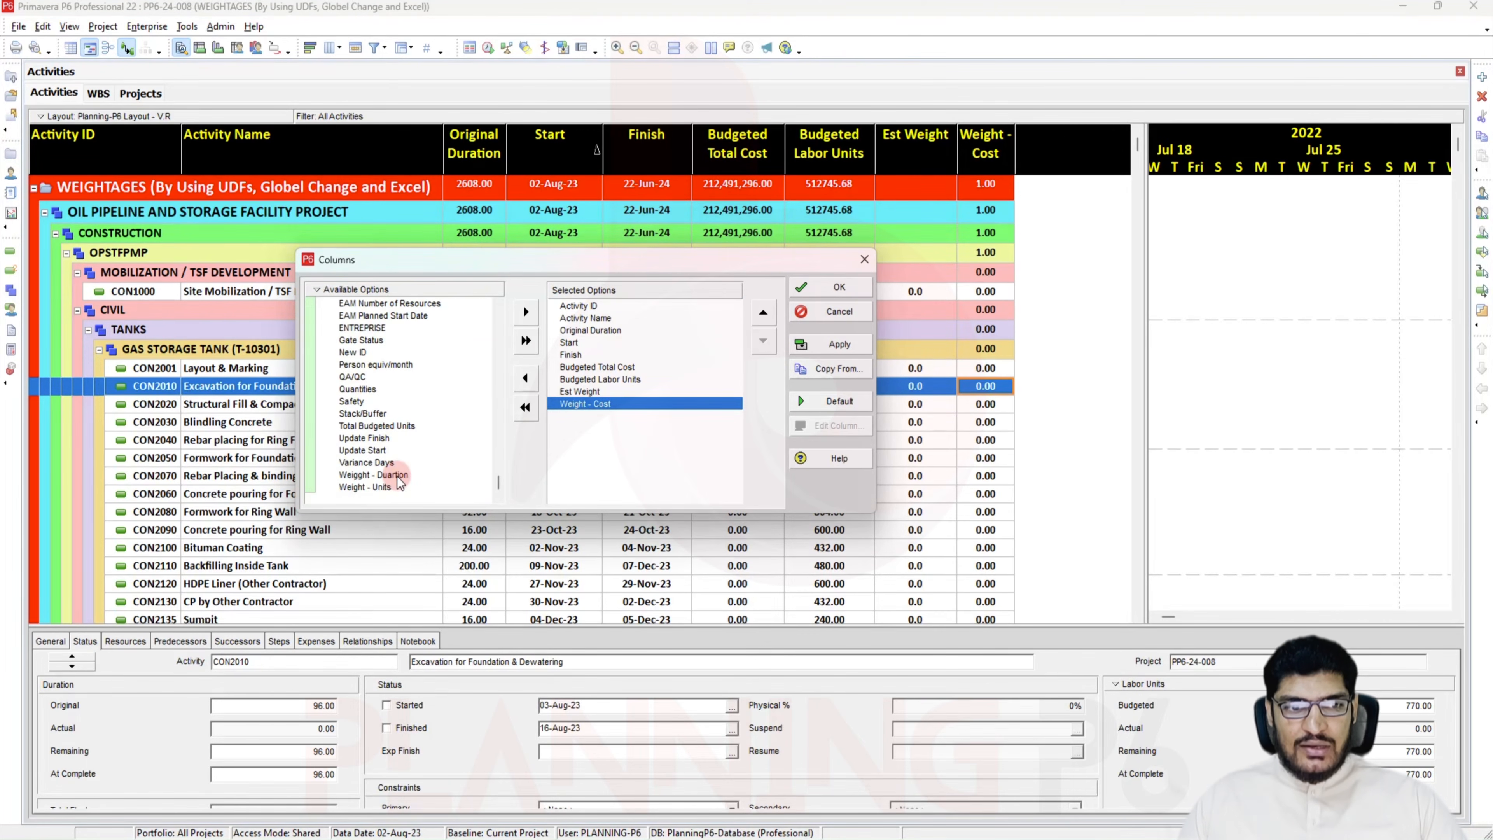
drag(370, 488, 604, 405)
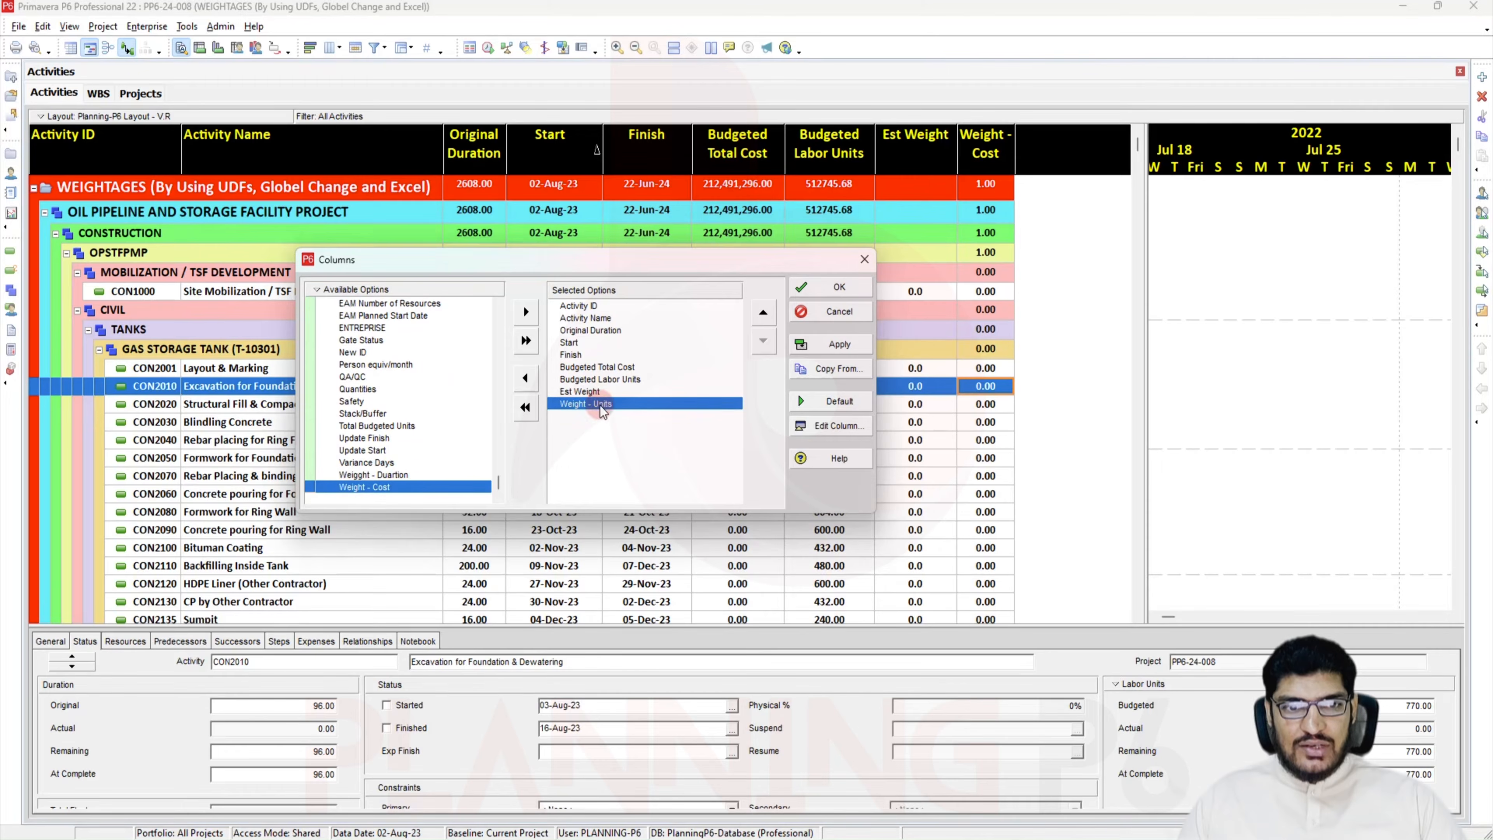
click(842, 346)
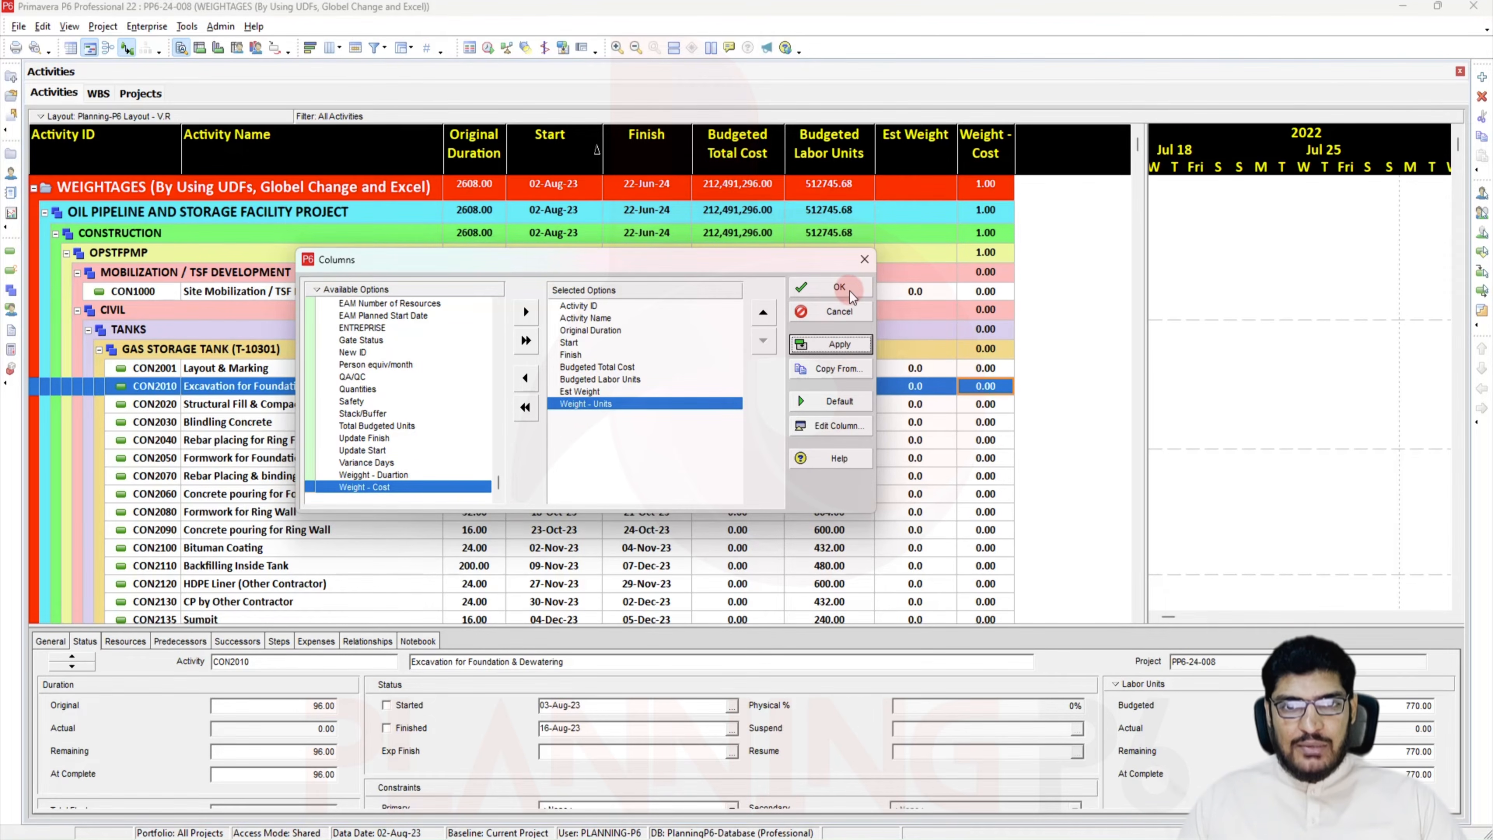
Center the alignment of the Weight - Units column and accept the column settings
click(834, 425)
click(740, 495)
click(894, 379)
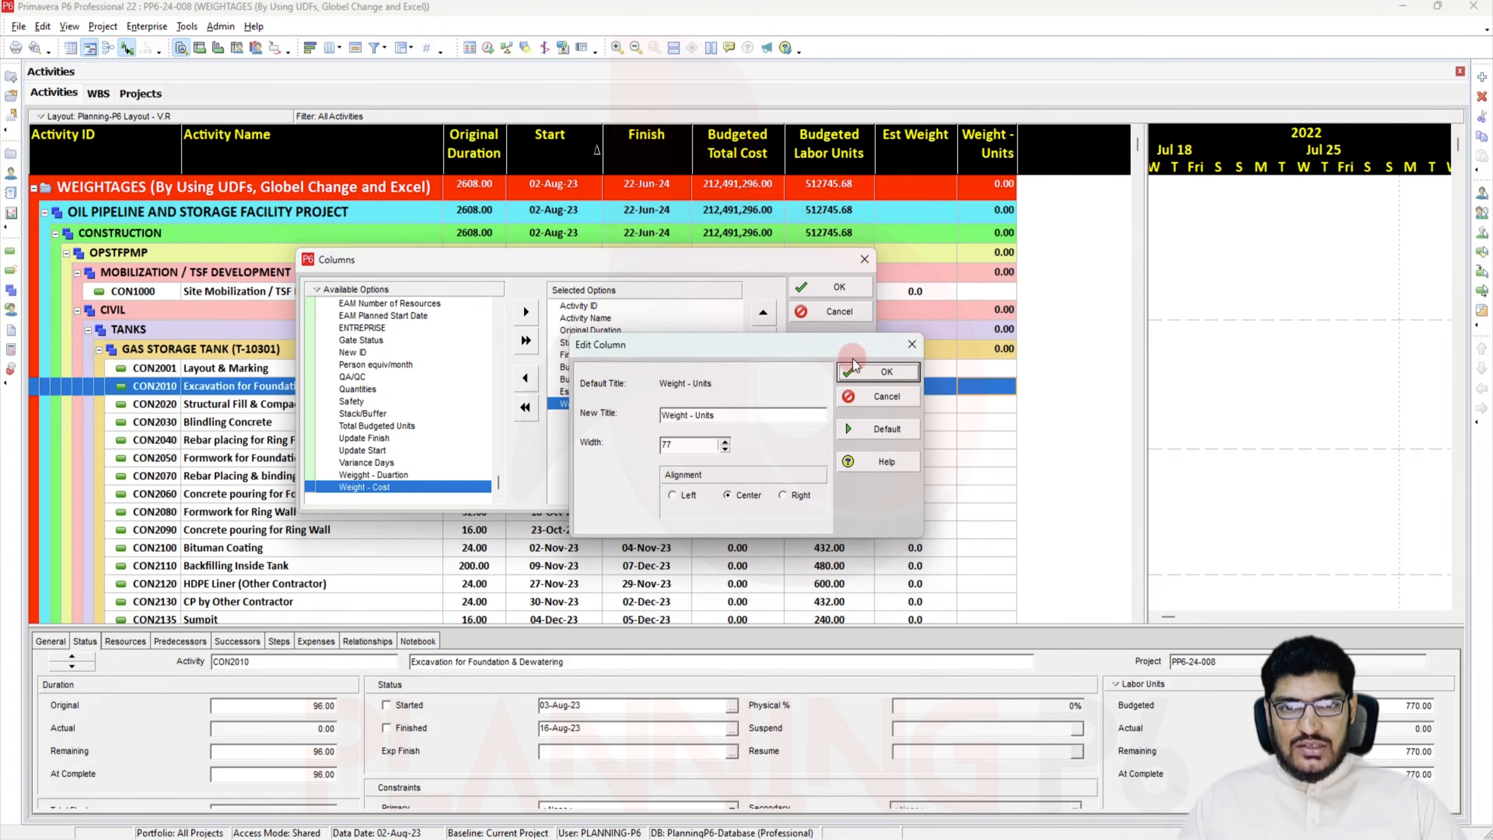
click(833, 289)
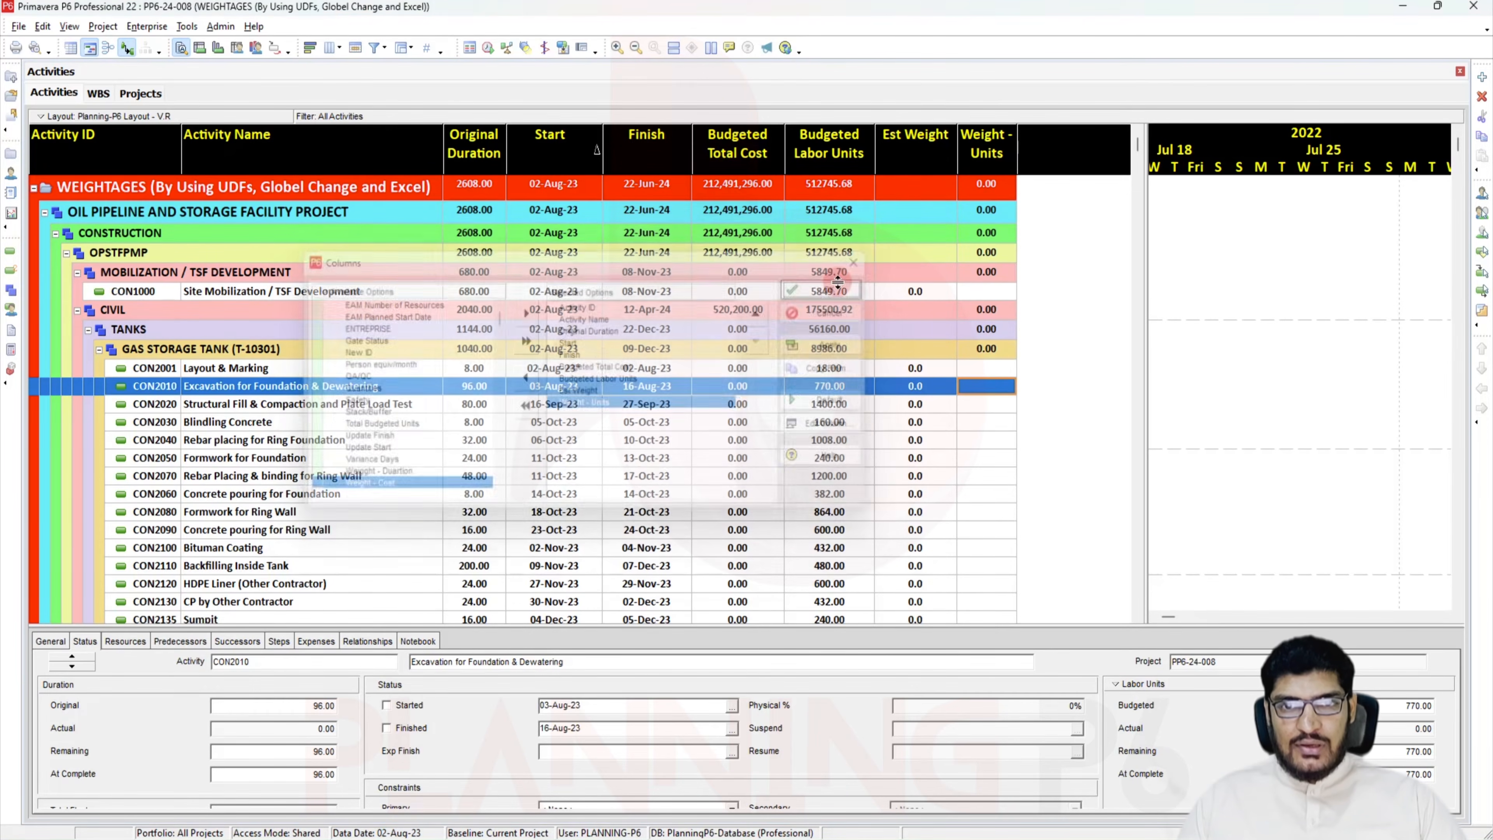
Open the list of global changes and start a new one, closing it without defining any statements
click(182, 26)
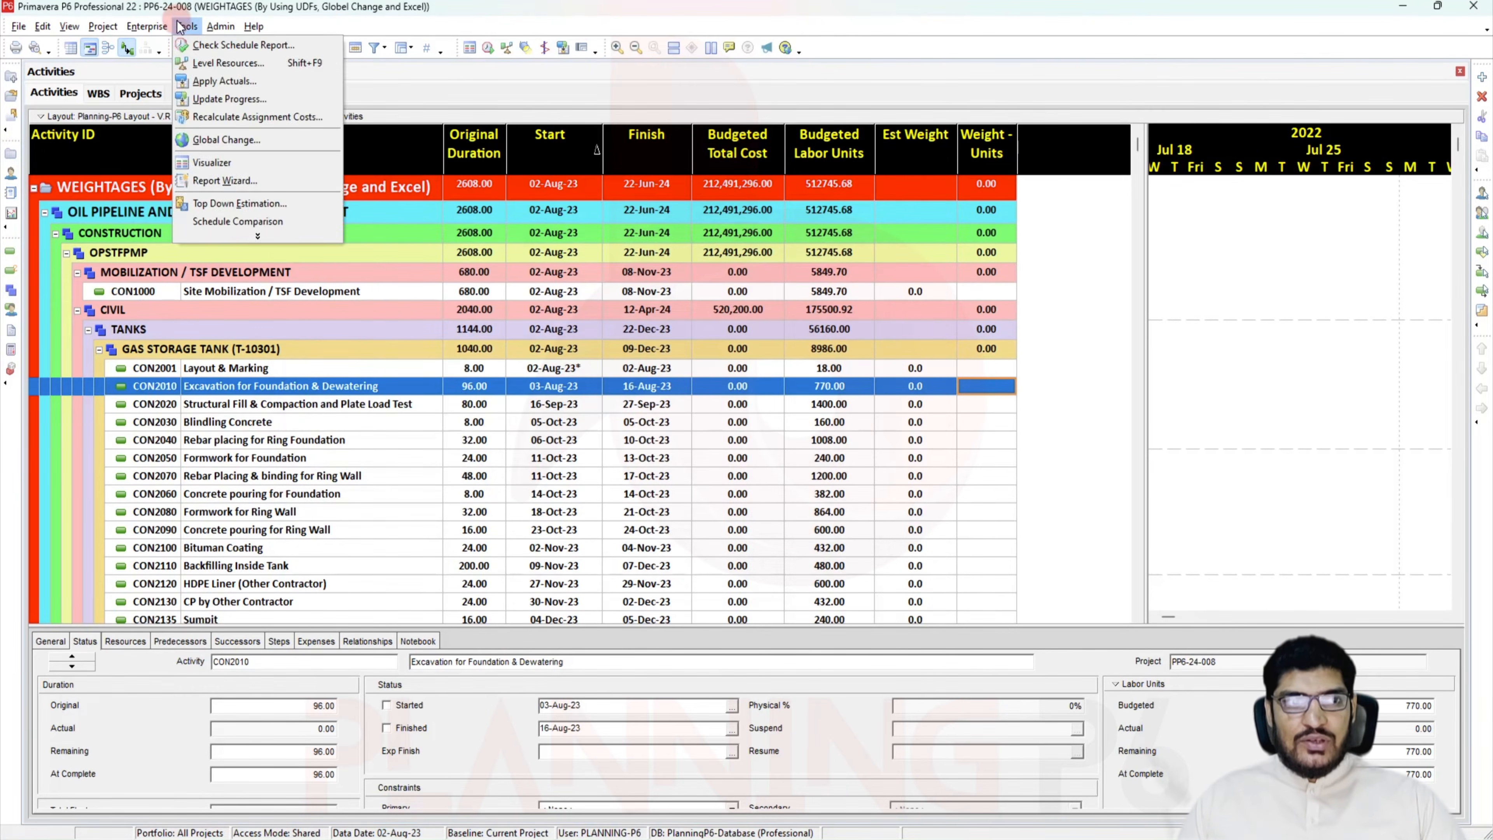
click(208, 141)
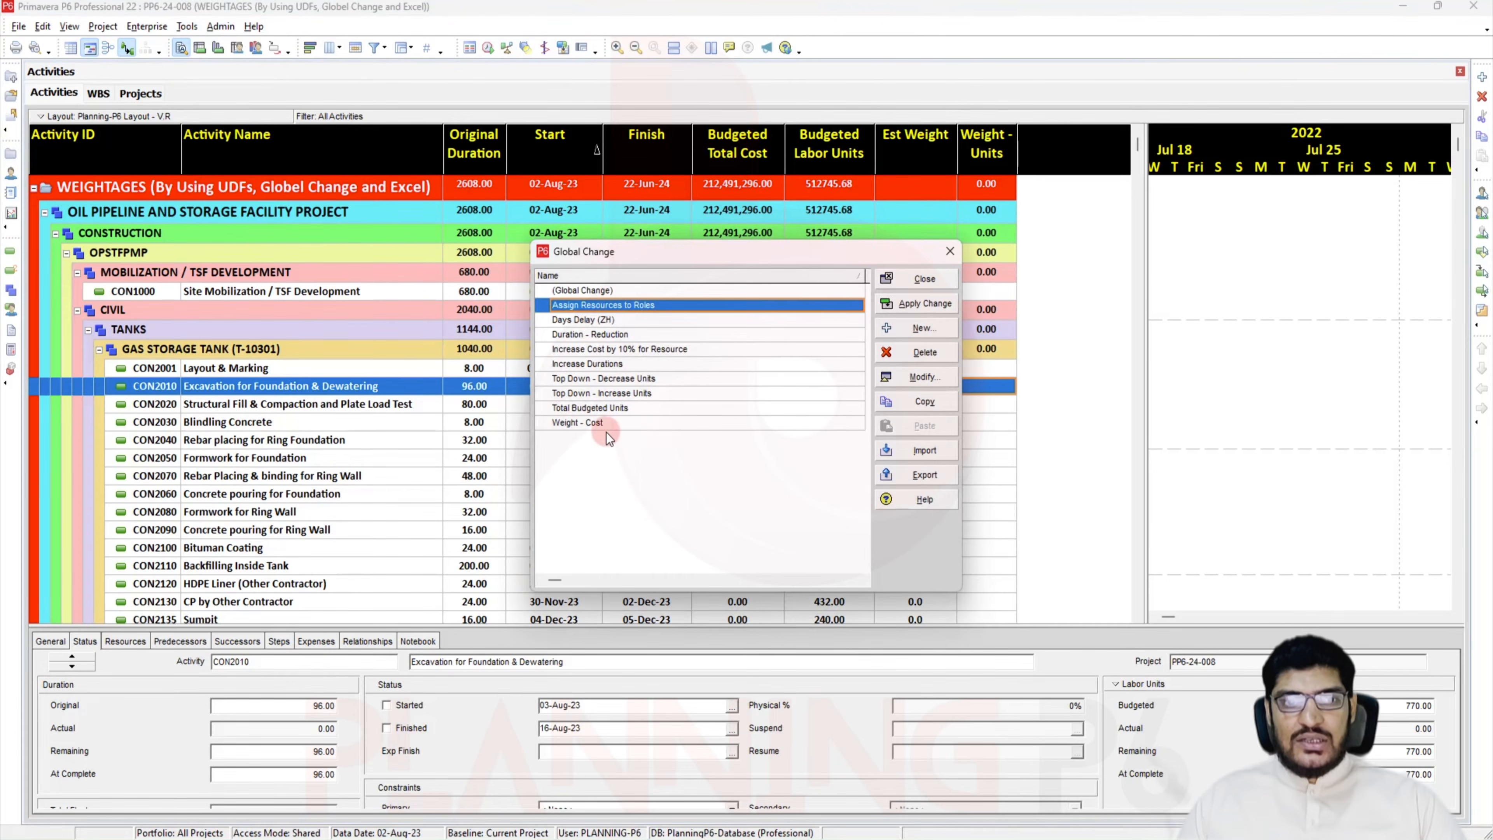
click(926, 328)
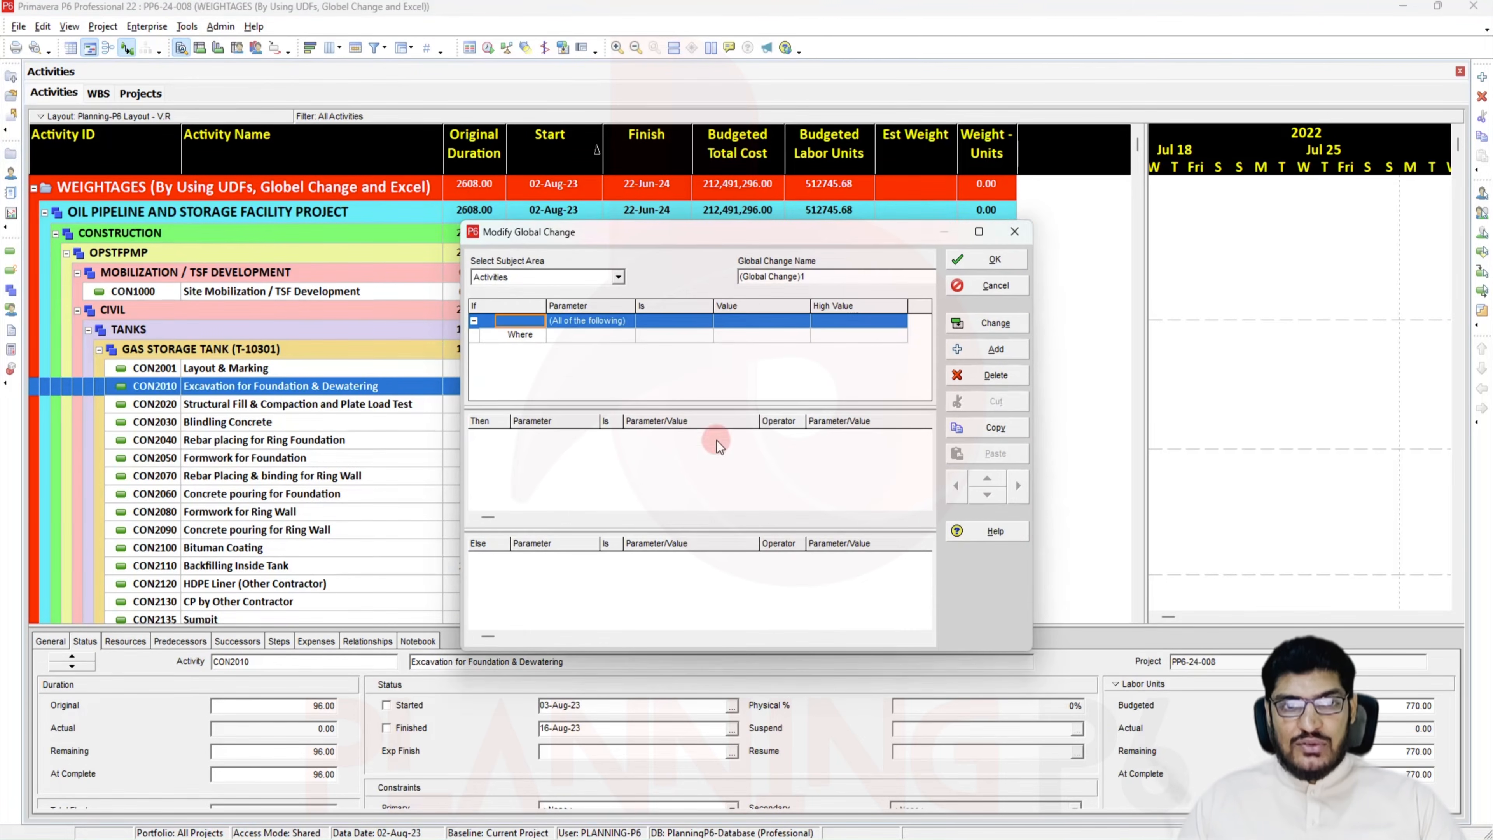
click(1015, 232)
Examine the Then statements of the Weight - Cost global change and close it without editing
click(606, 438)
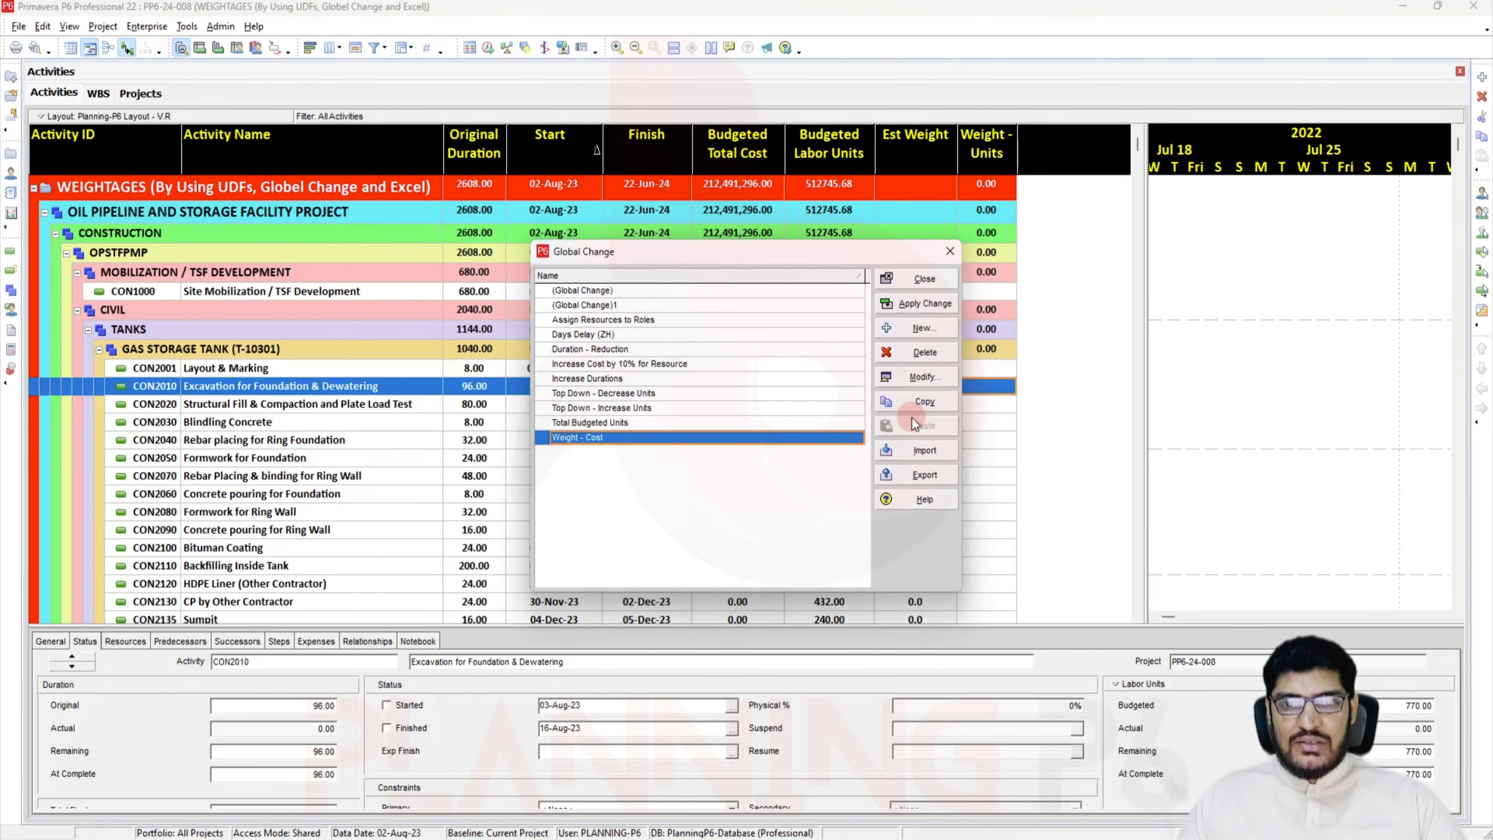
click(925, 376)
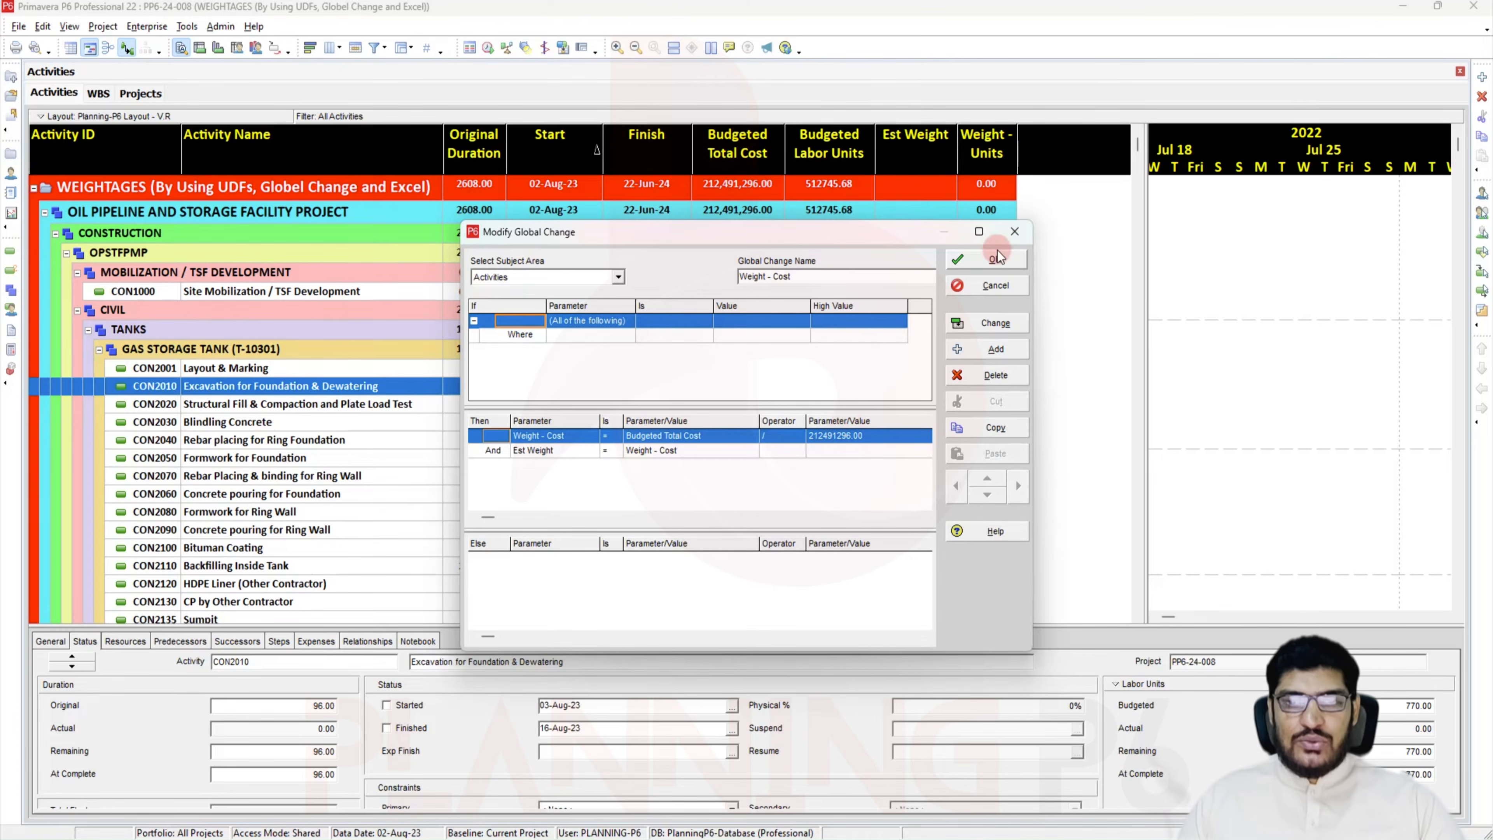
click(671, 469)
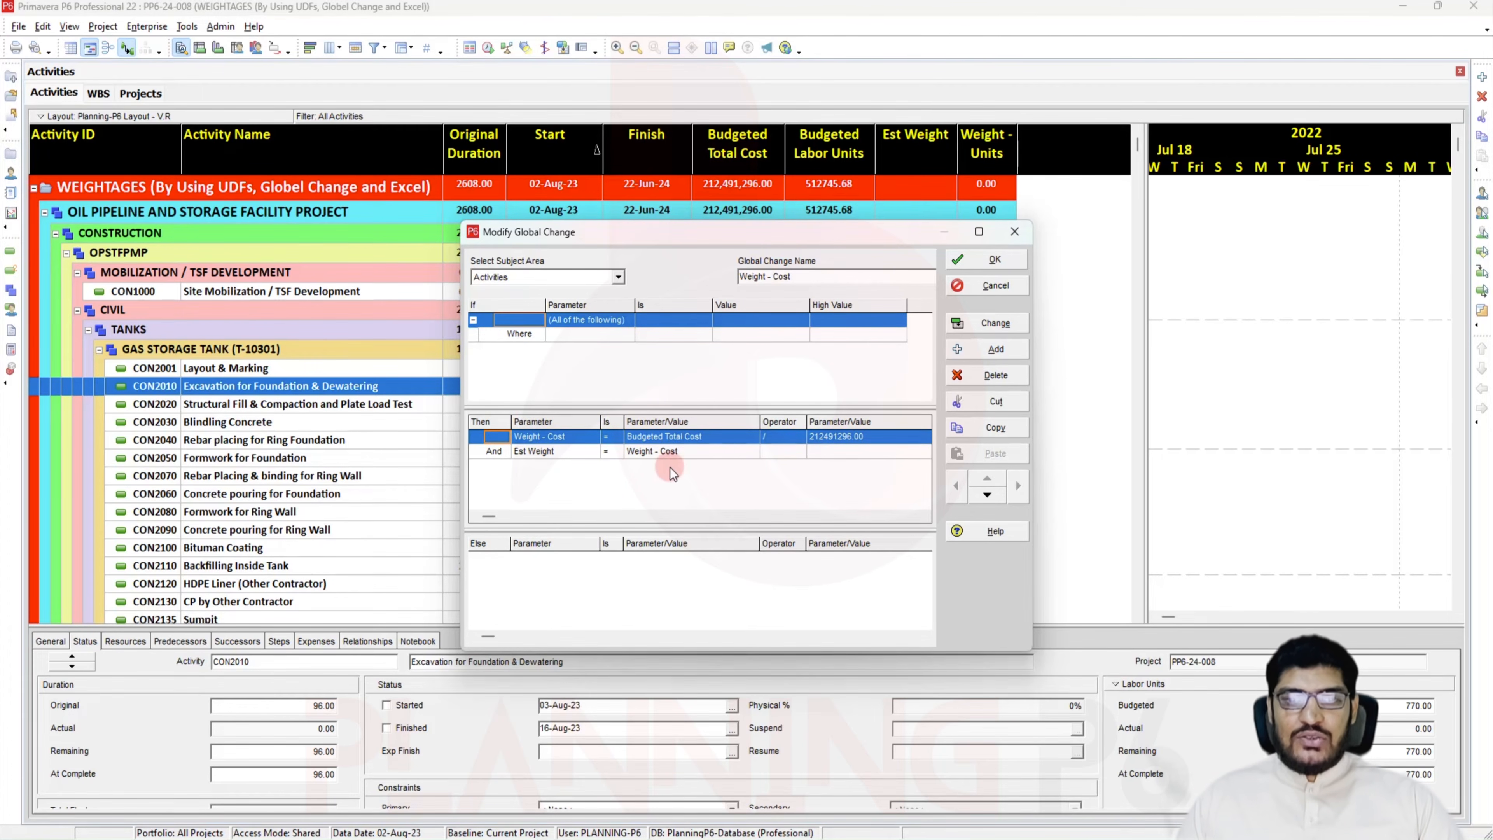
click(1015, 232)
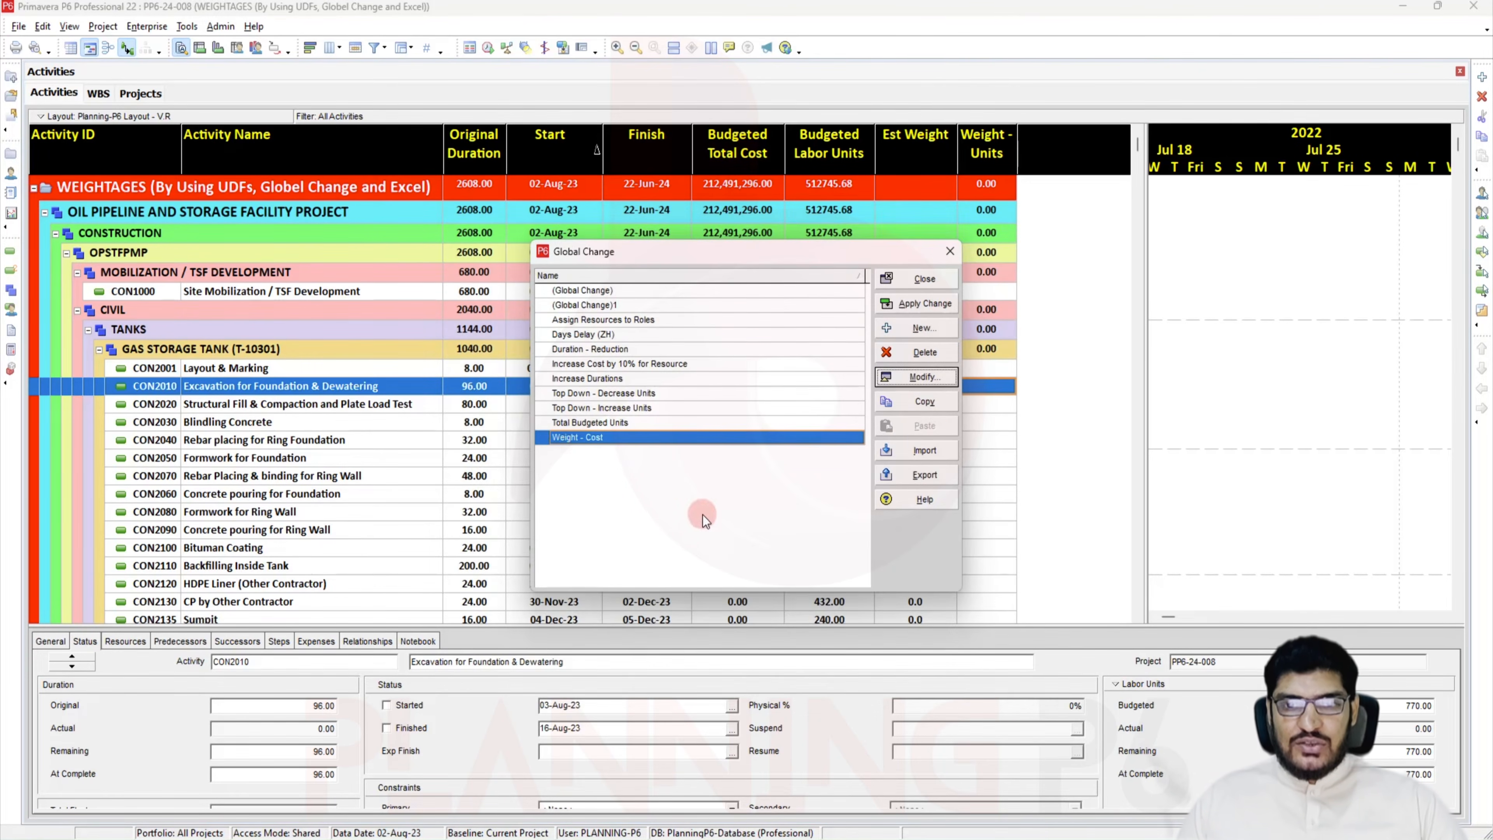
Duplicate the Weight - Cost global change and name the copy Weight - Units
click(924, 402)
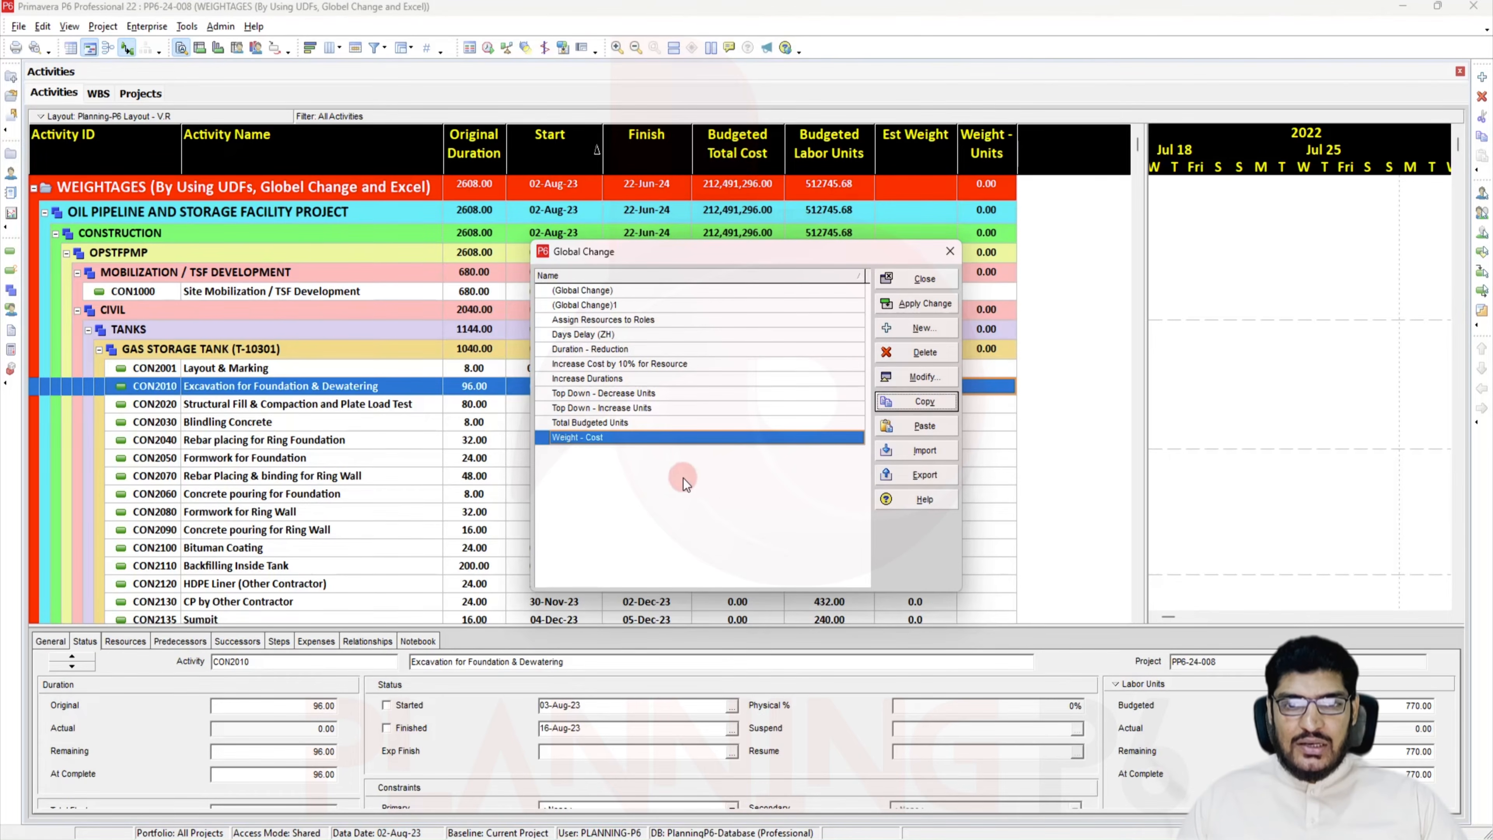
click(924, 427)
click(615, 454)
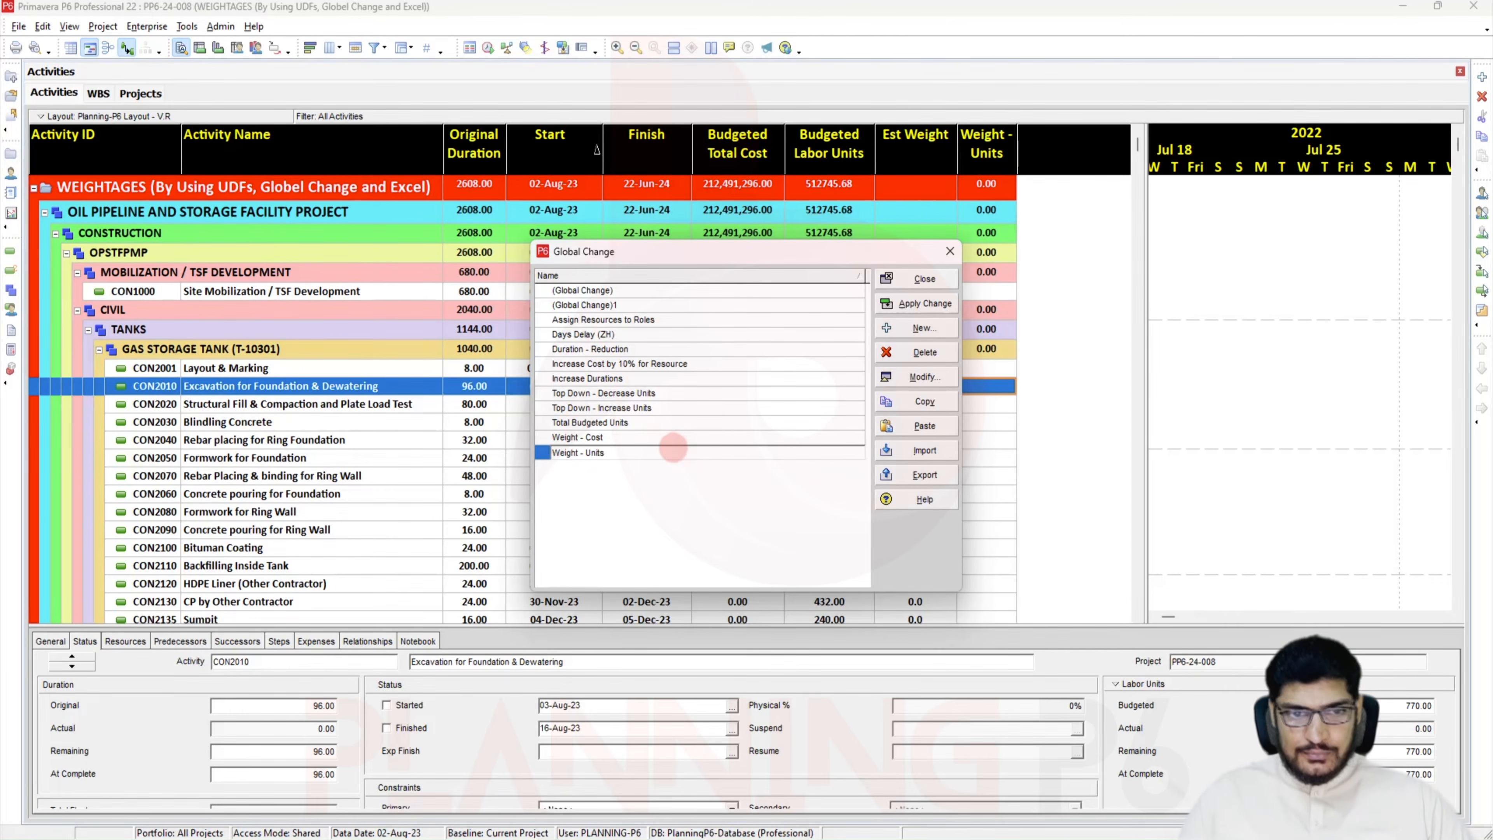
click(662, 563)
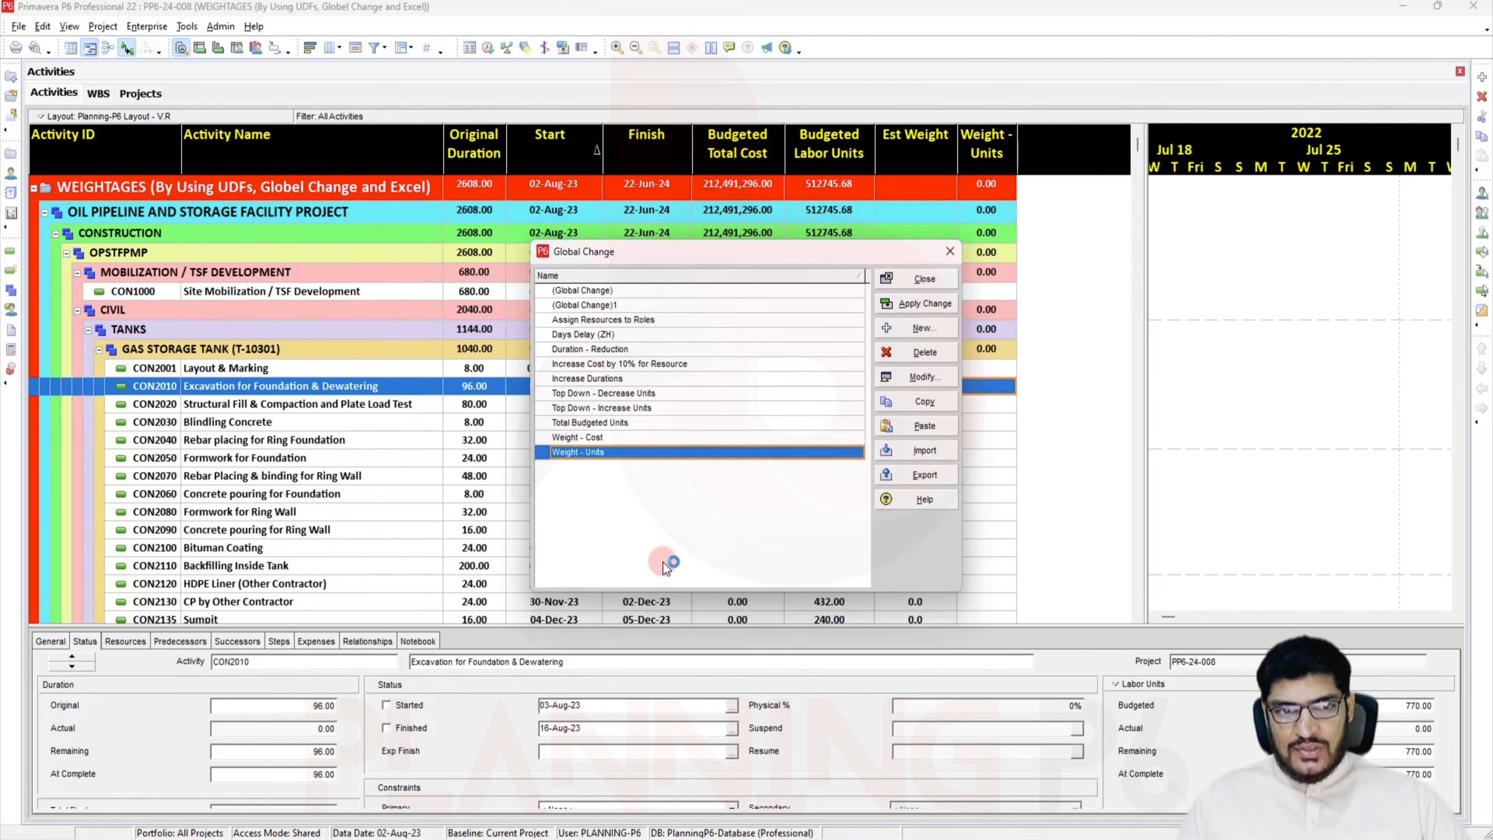
Set the parameter of the first Then statement in the Weight - Units global change to Weight - Units
click(917, 378)
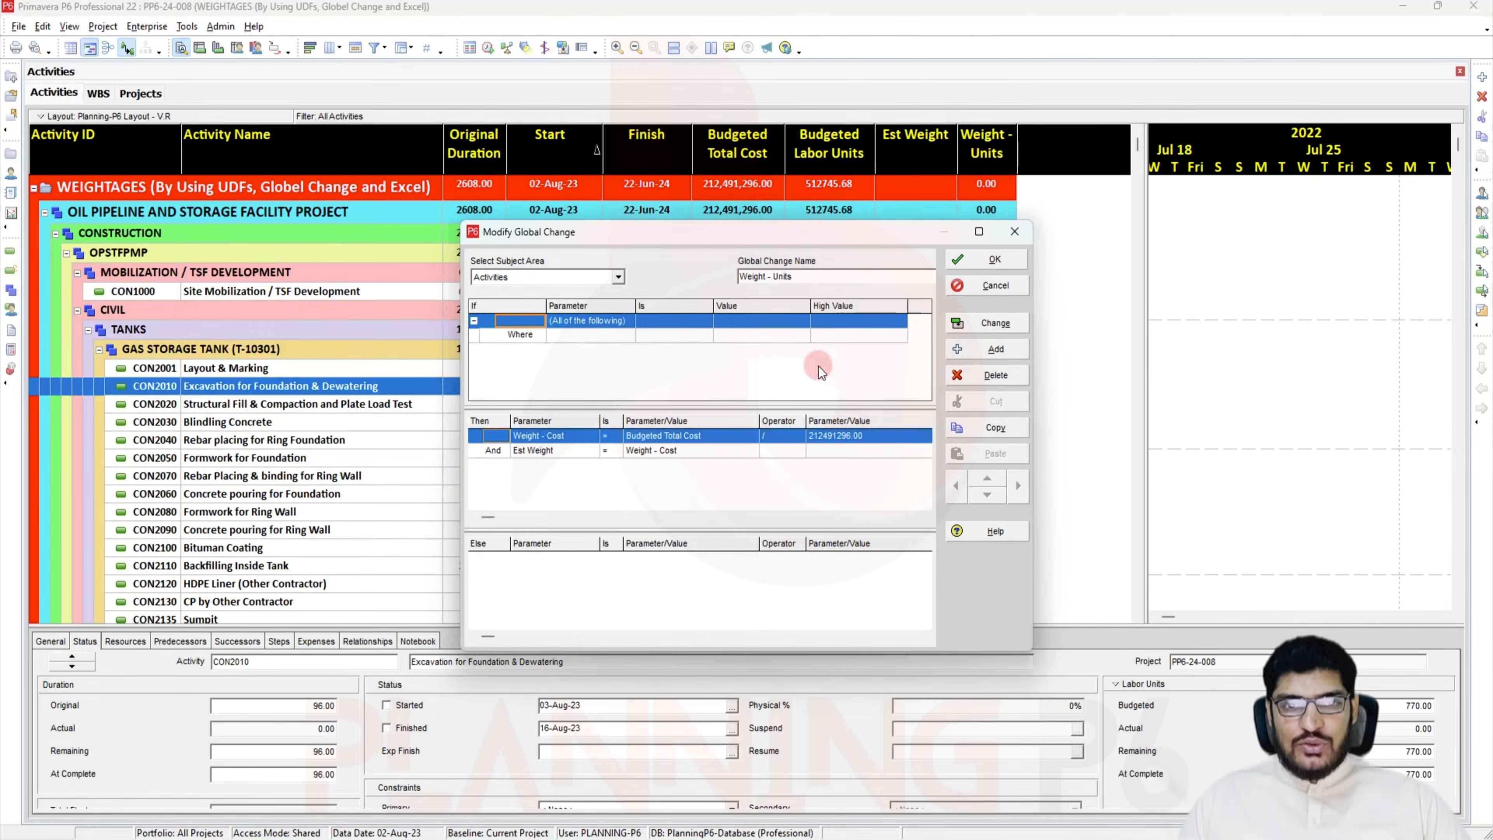
click(553, 437)
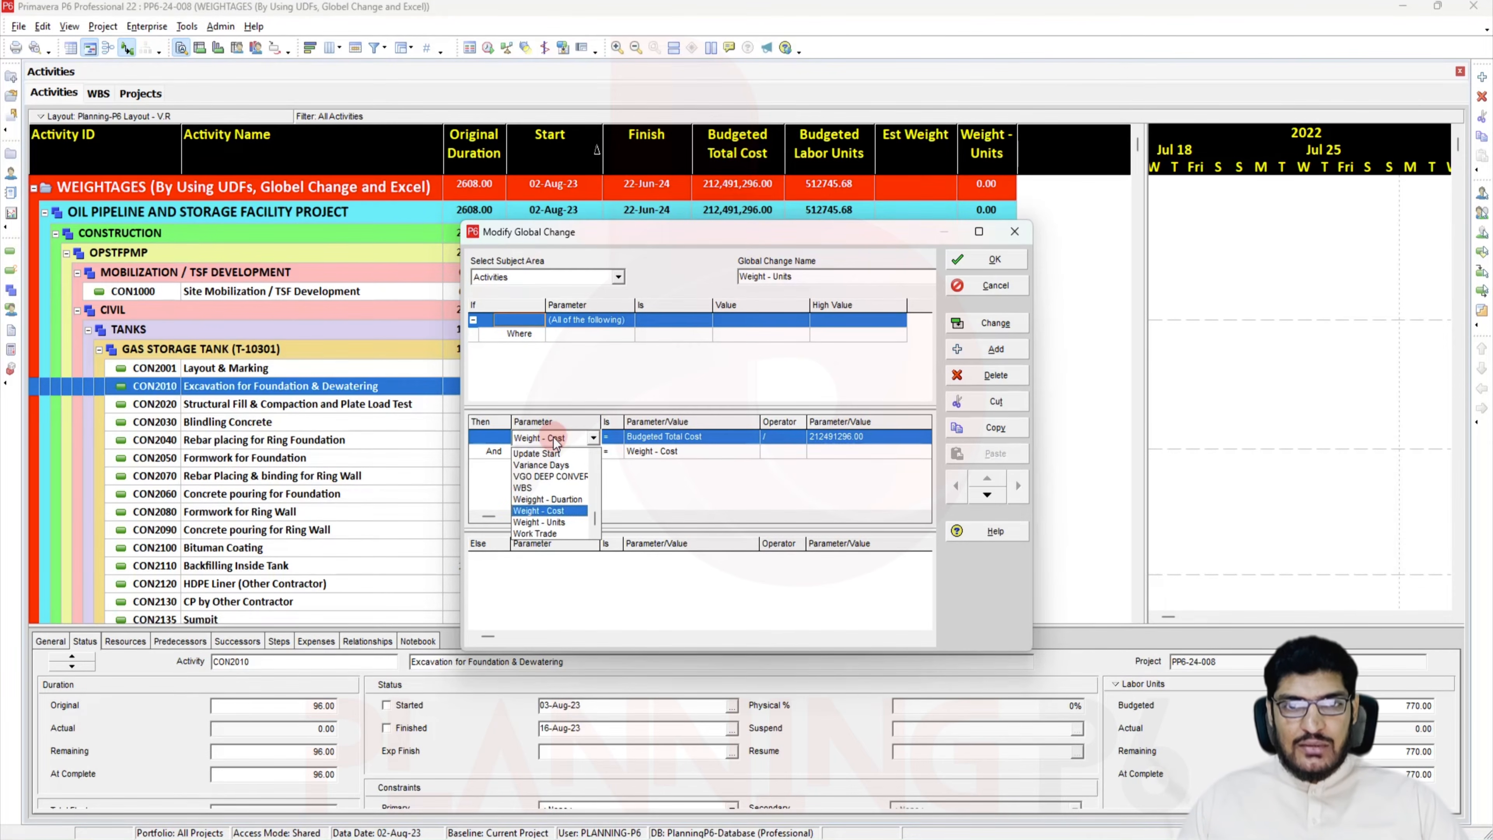
key(w)
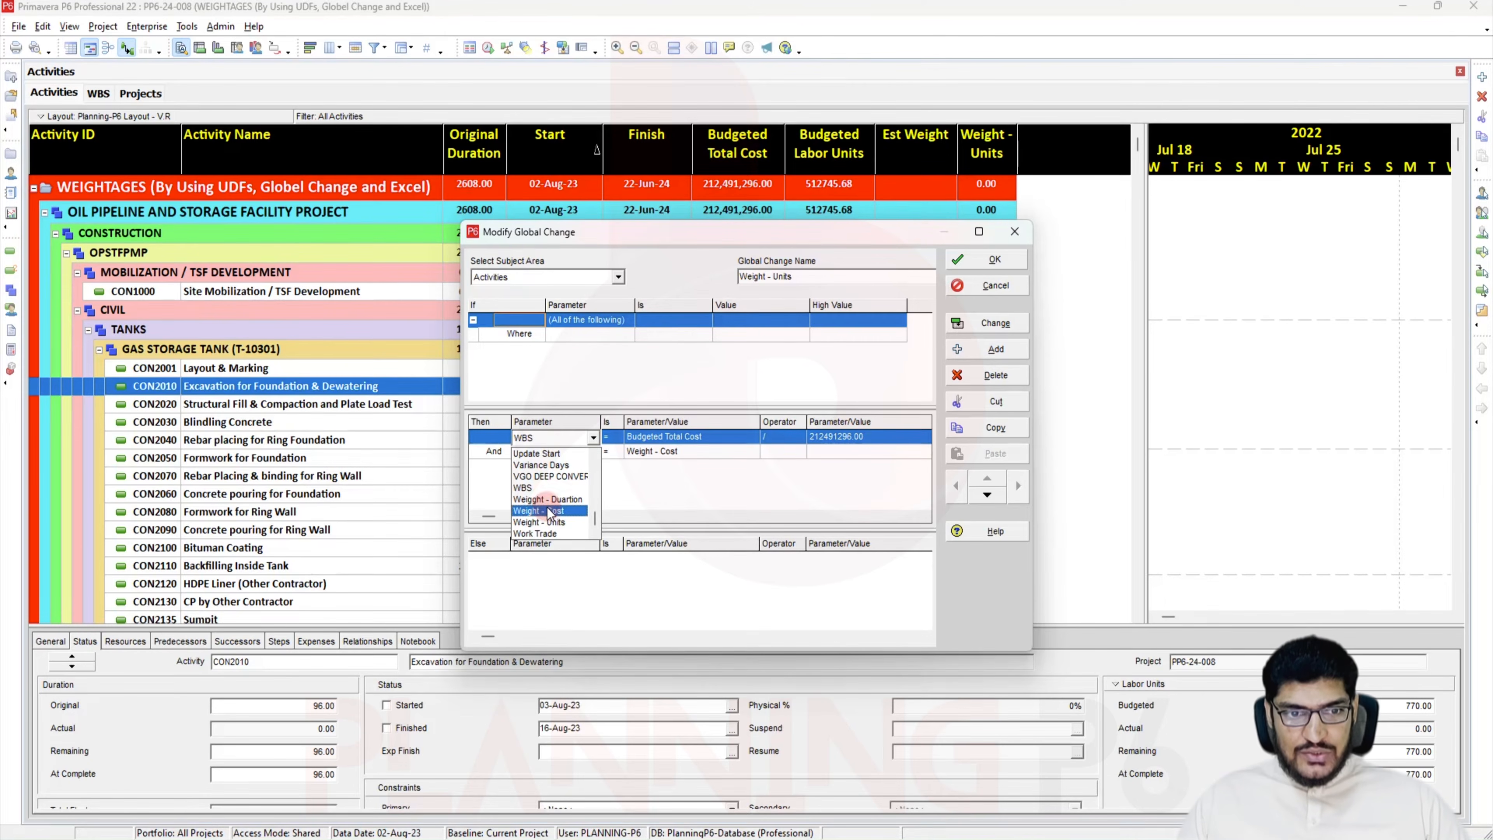
click(559, 523)
Set the Weight - Units statement to take Budgeted Labor Units with the division operator (/)
click(680, 435)
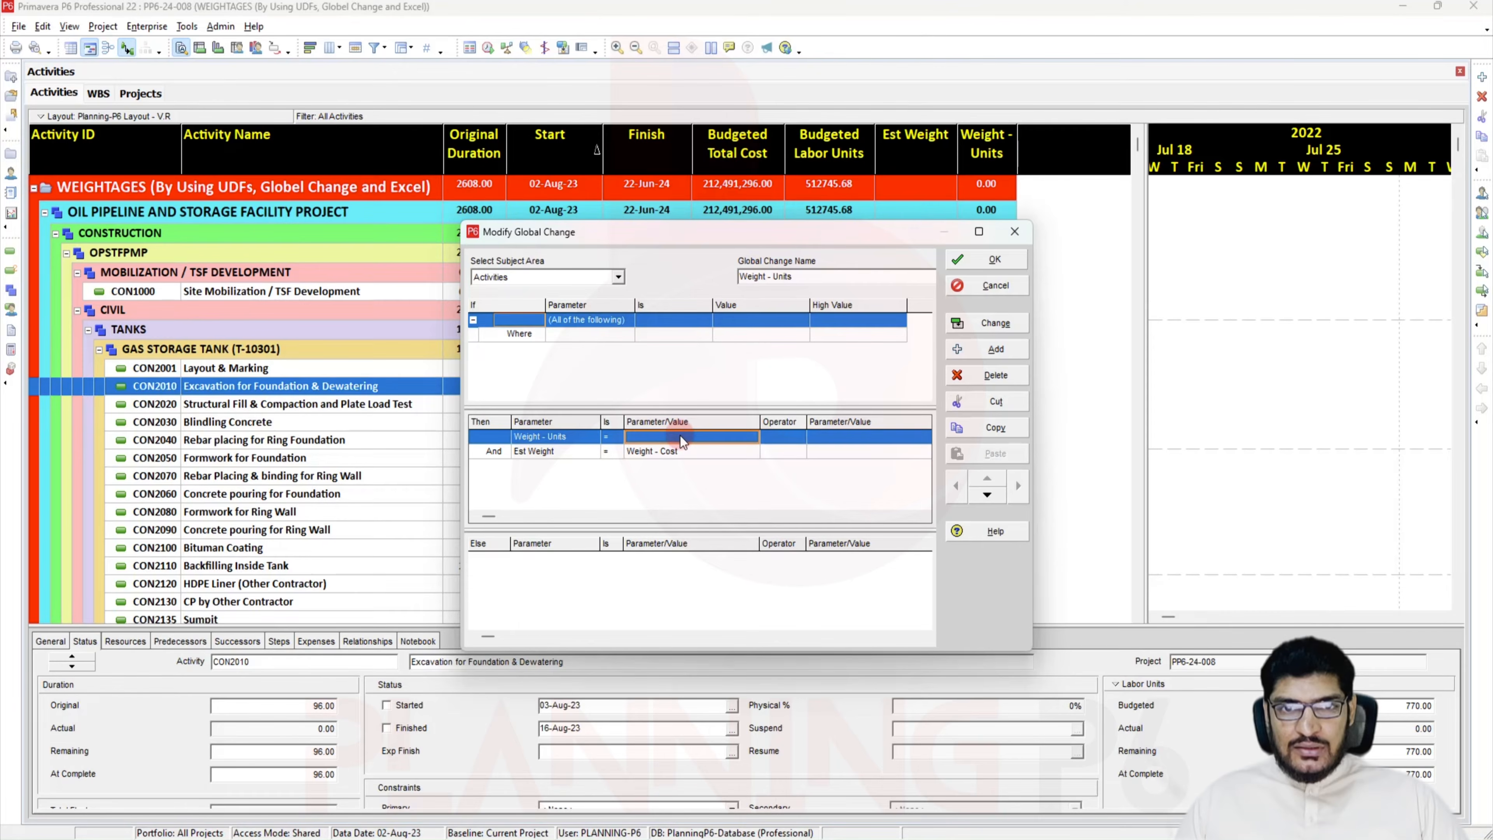
click(680, 436)
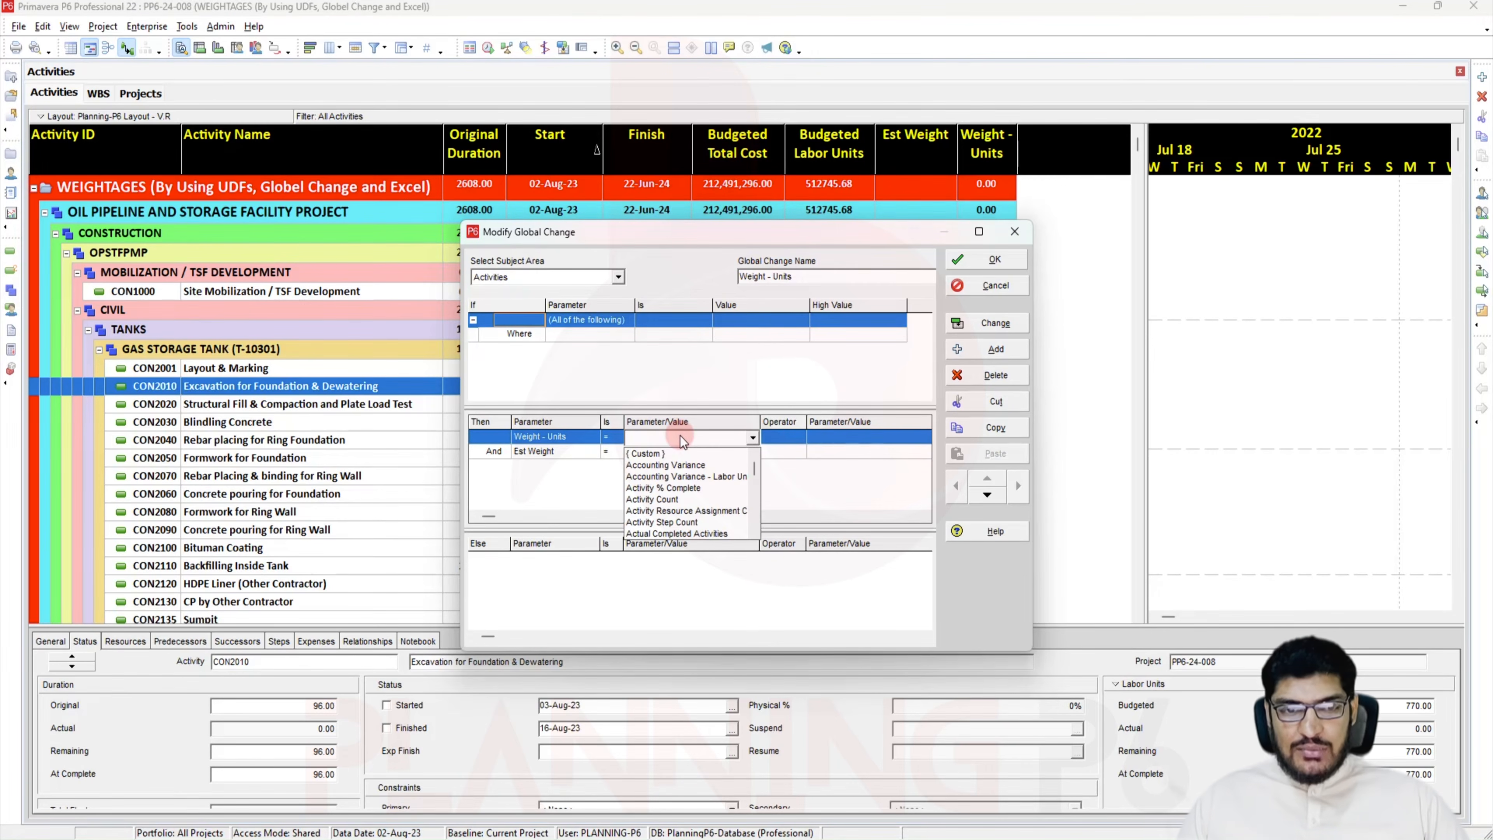
key(b)
scroll(686, 497, down, 12)
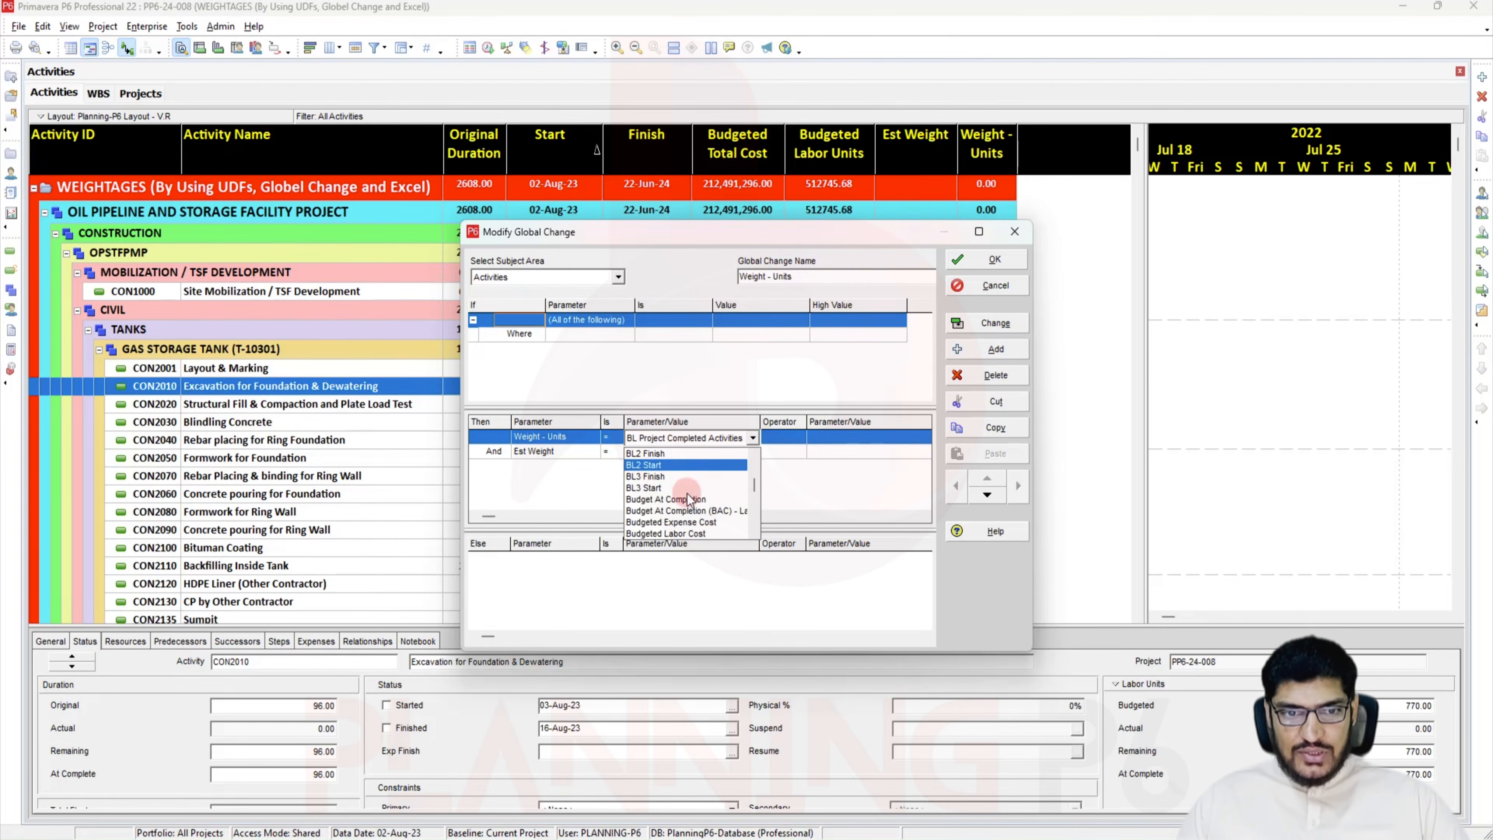
scroll(687, 493, down, 3)
scroll(687, 494, up, 10)
scroll(688, 495, down, 8)
scroll(723, 522, up, 6)
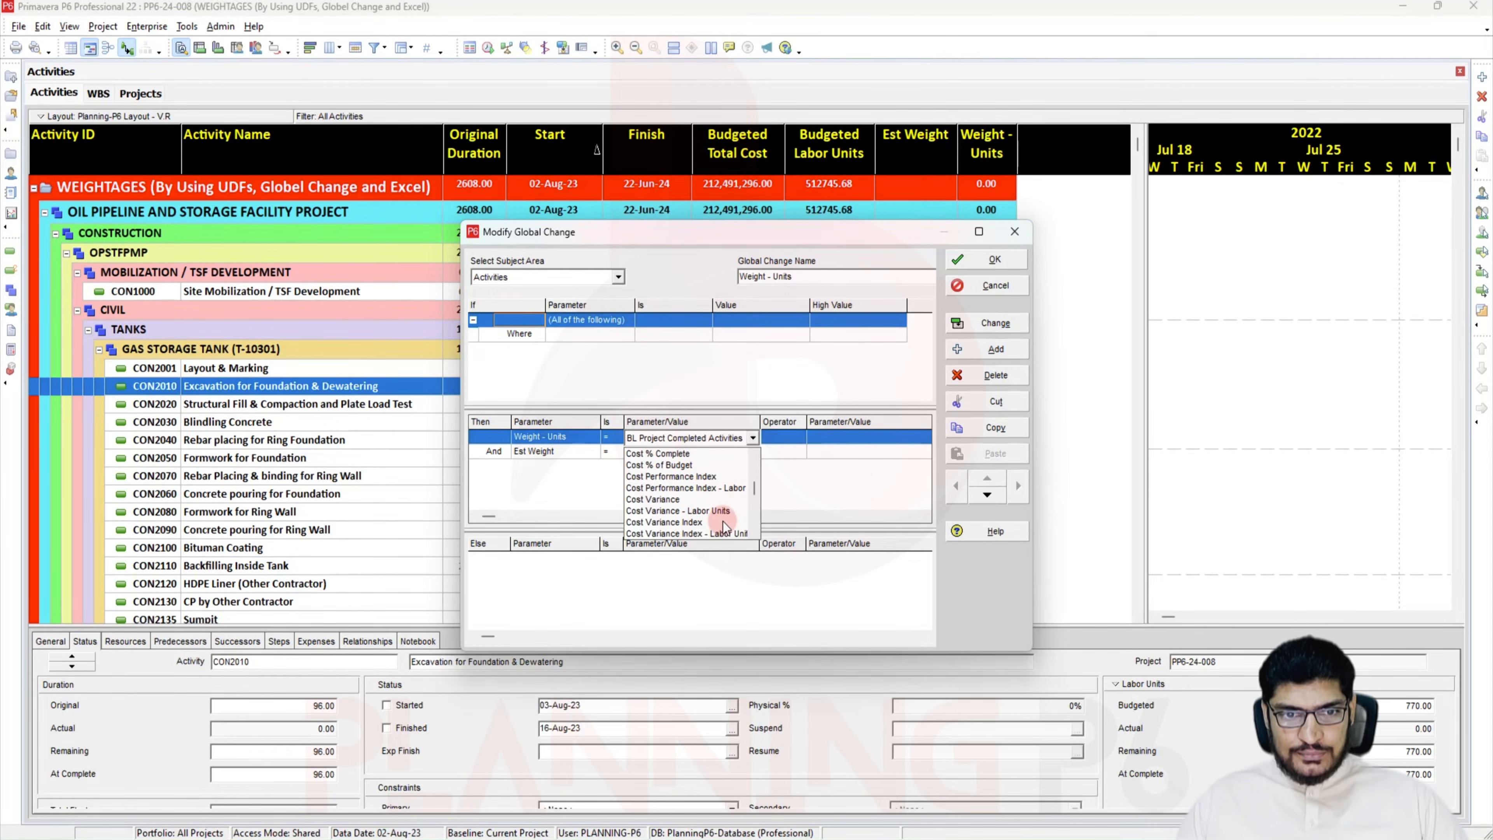
click(722, 463)
click(796, 436)
click(774, 499)
Set the divisor of the Weight - Units statement to a custom value of 512745.68, the project's total budgeted labor units
click(833, 439)
click(798, 234)
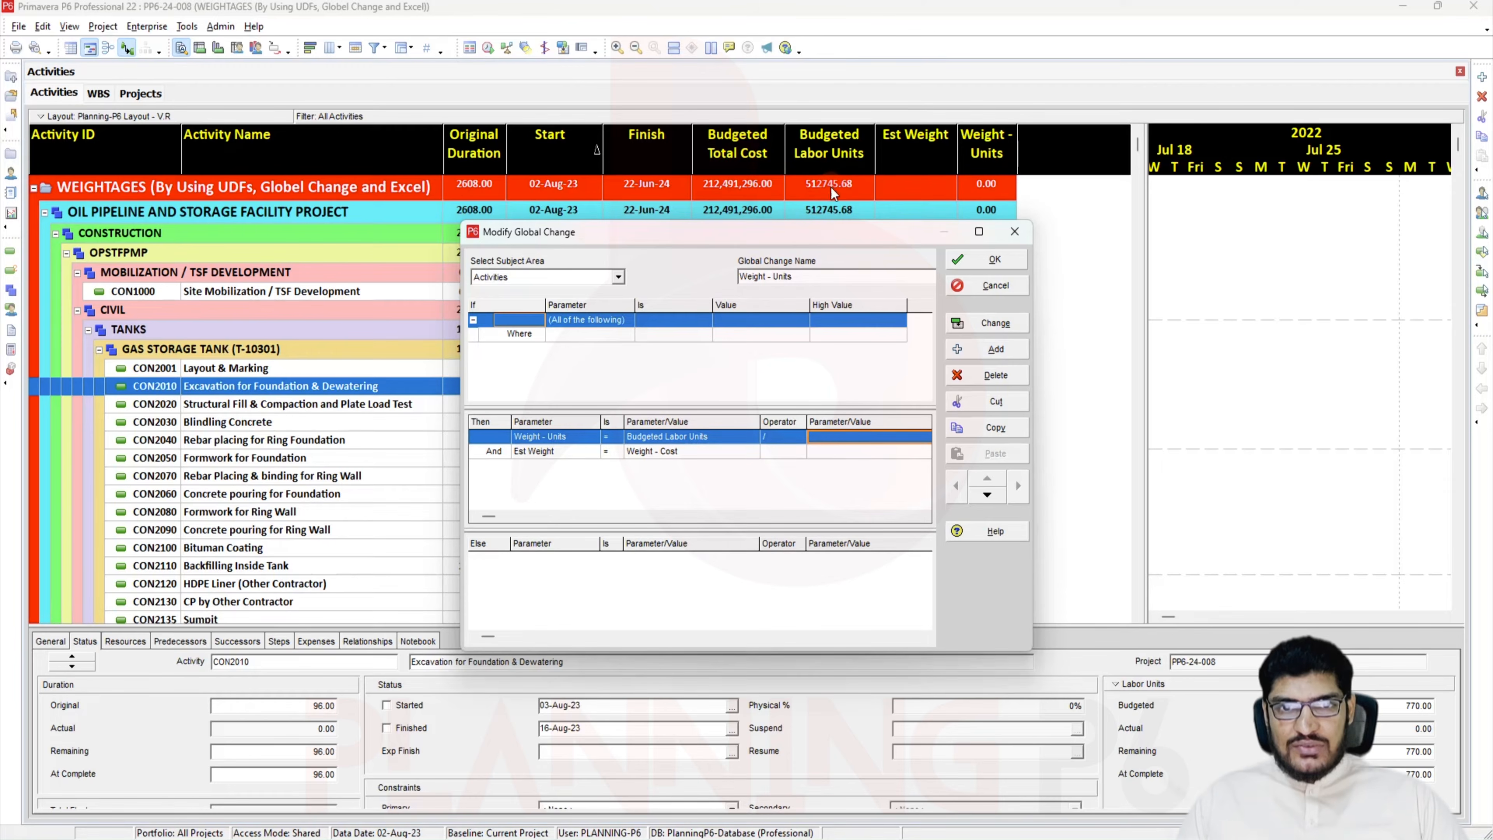
click(837, 432)
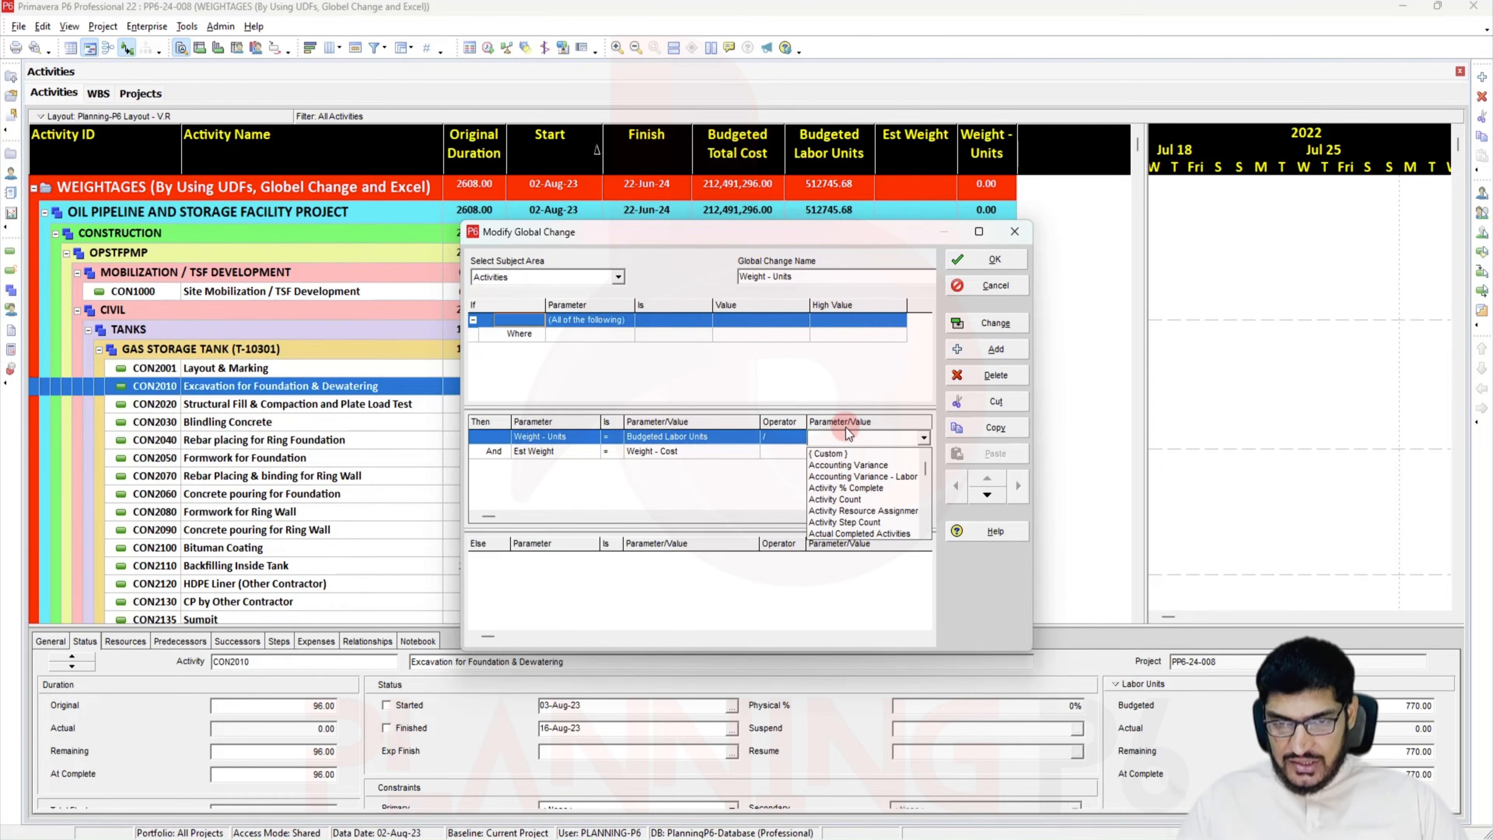
click(851, 450)
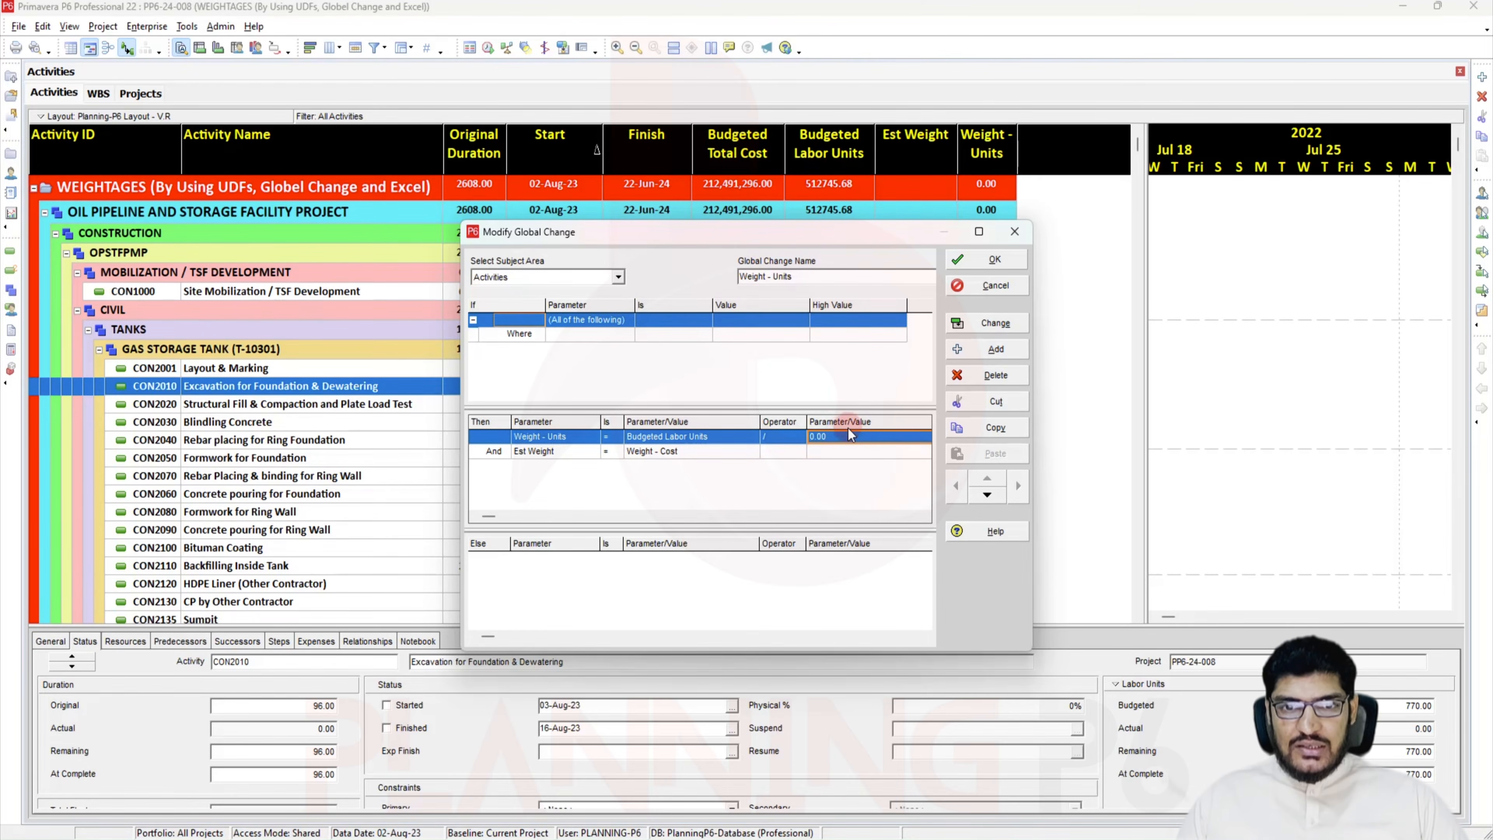
click(849, 432)
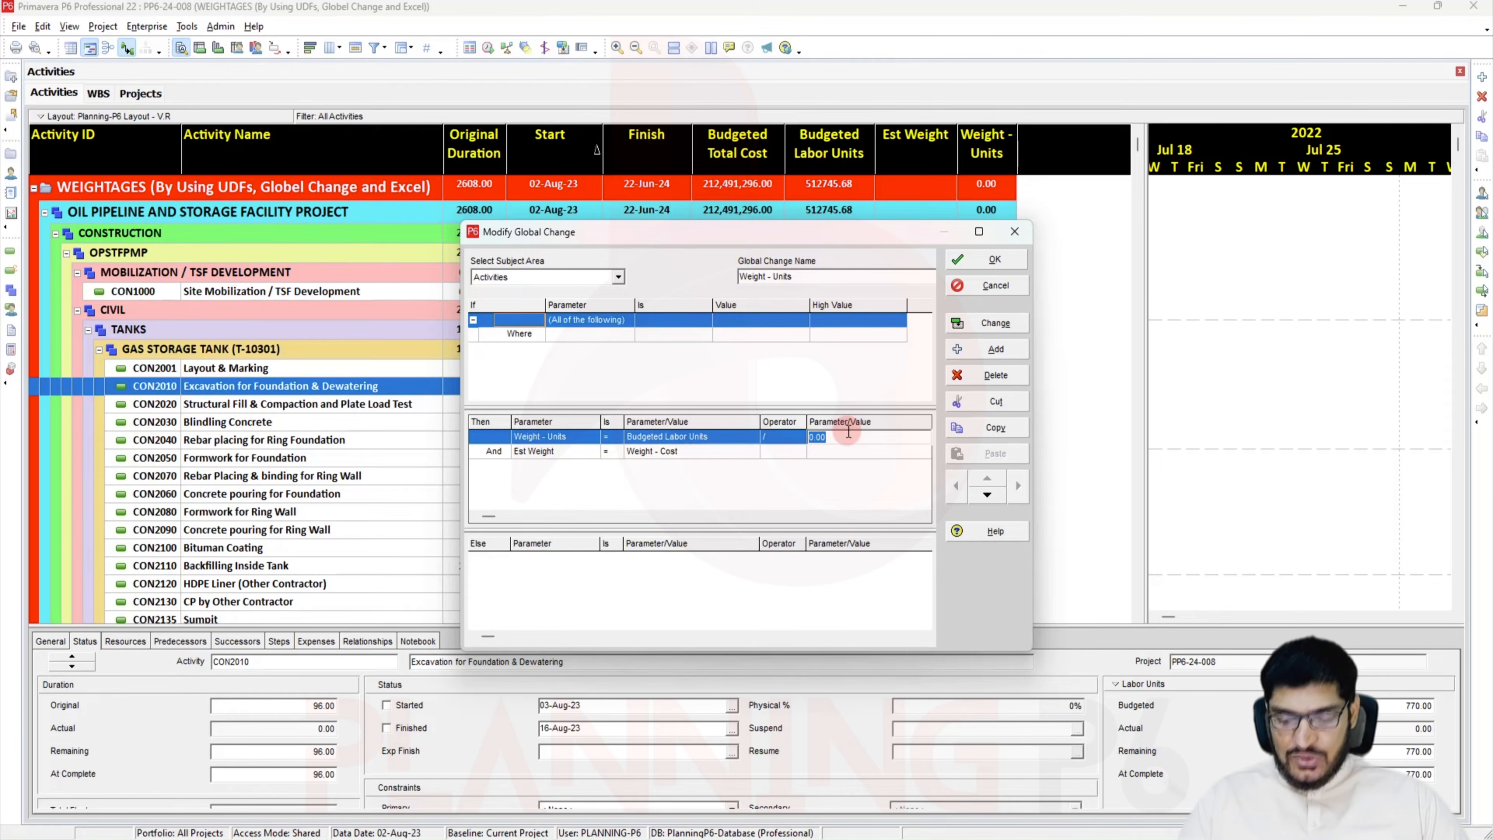
text(512745.68)
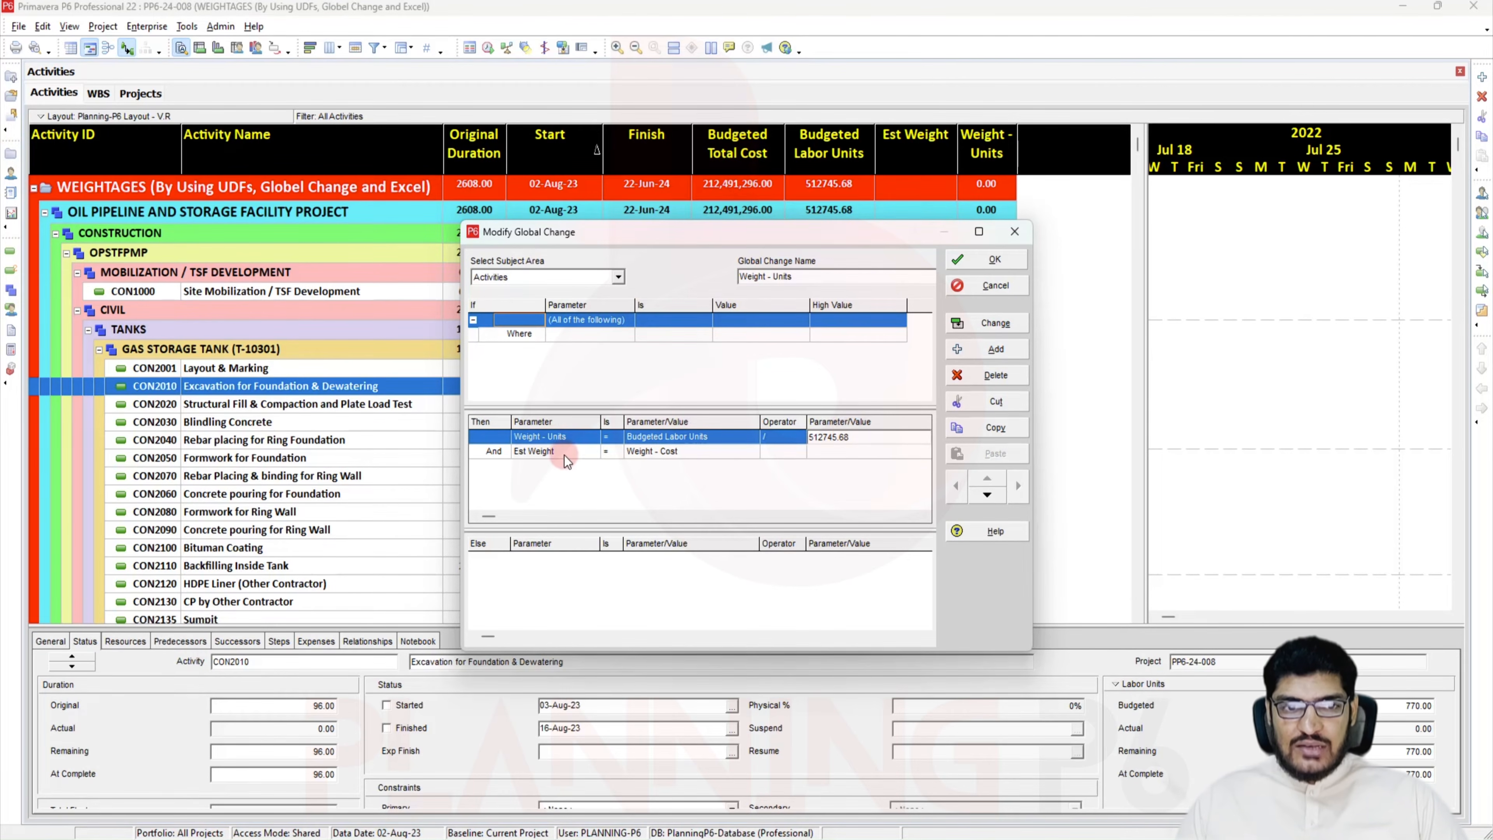
Delete the Est Weight statement from the Weight - Units global change
click(557, 451)
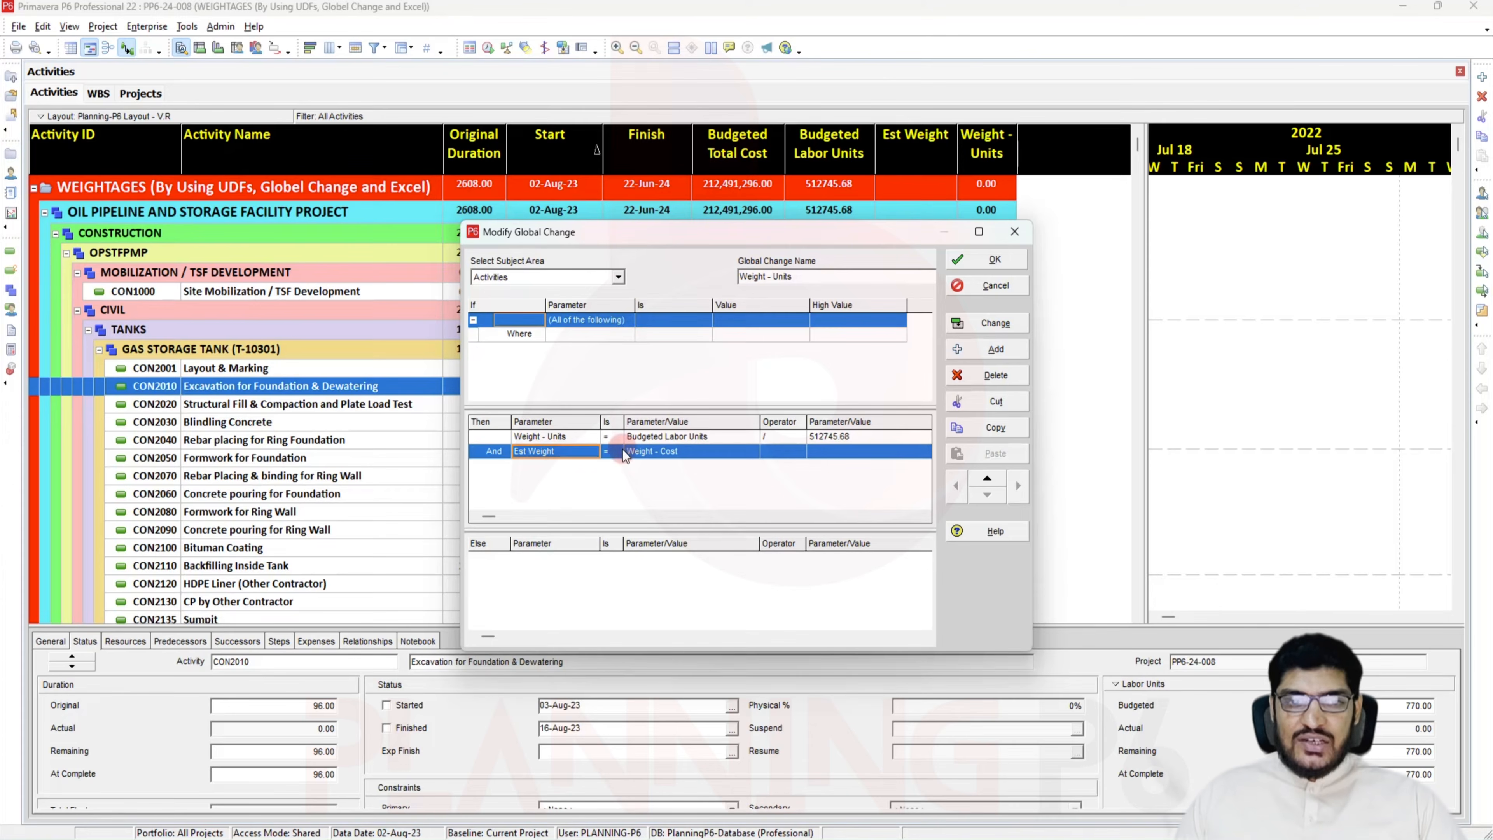
click(969, 374)
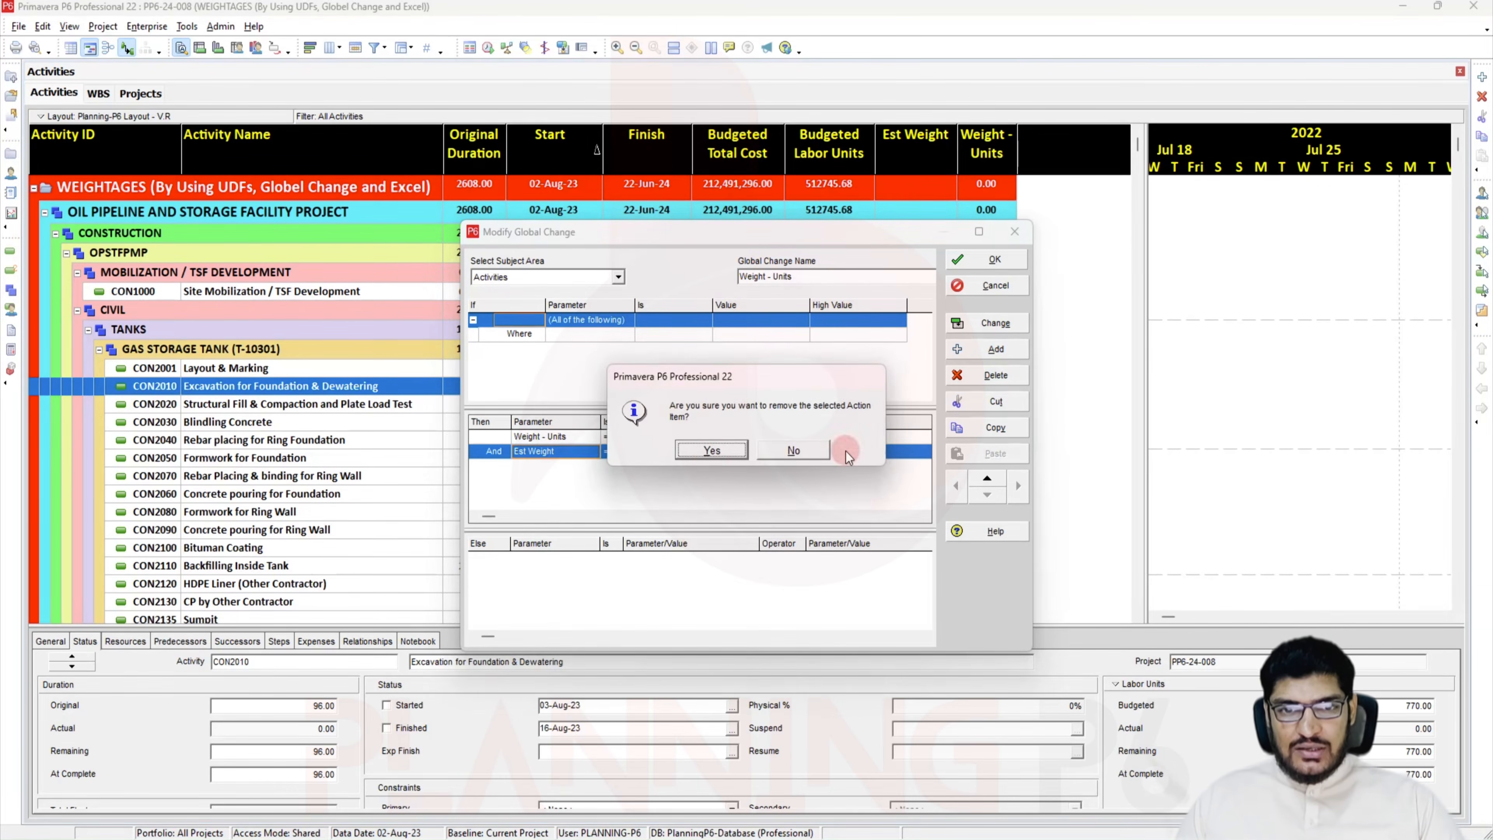
click(711, 451)
Run the Weight - Units global change and commit its changes without saving the log file
click(989, 326)
click(704, 455)
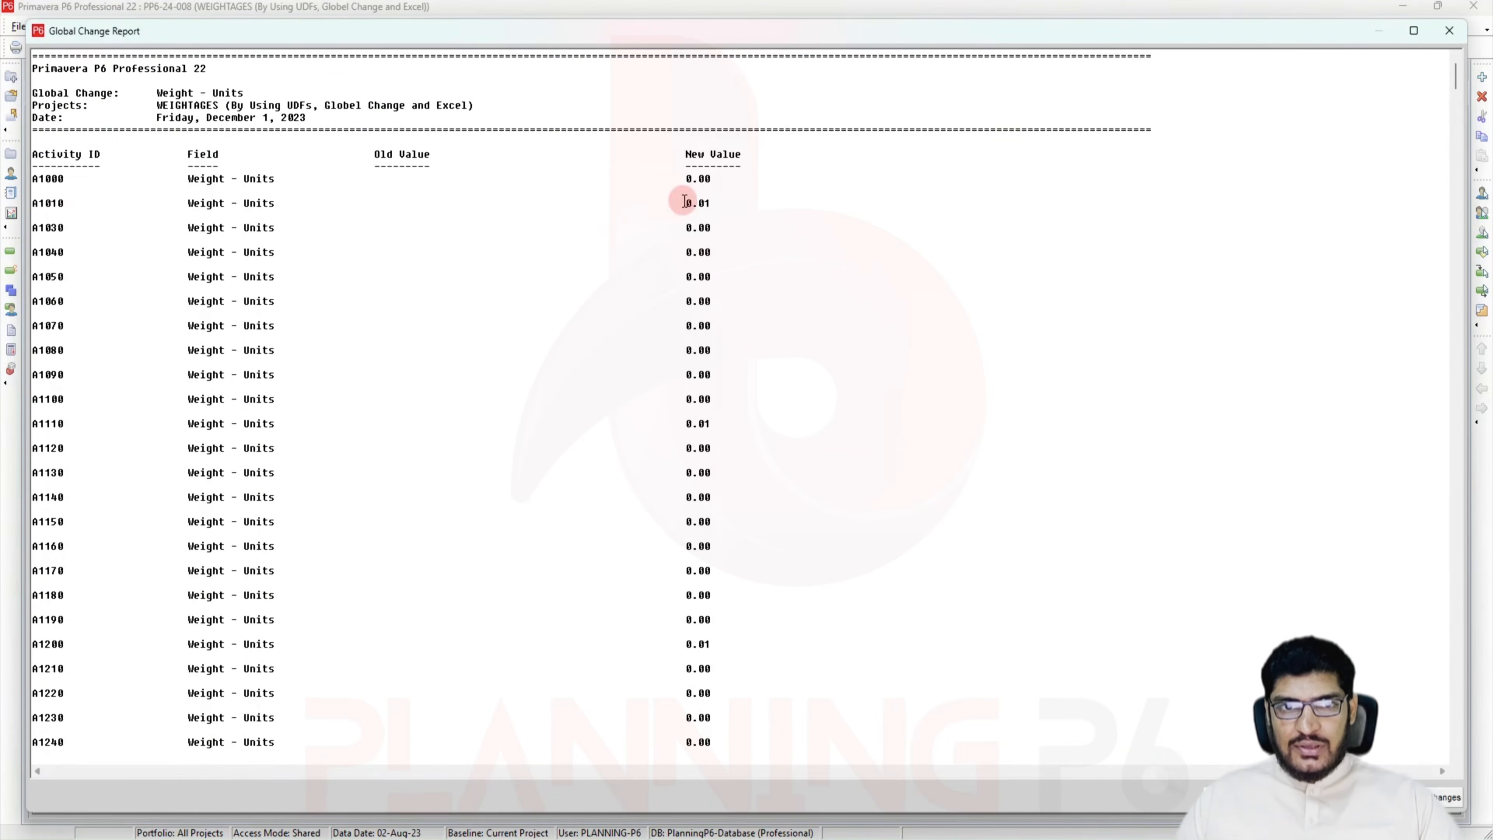
click(1432, 788)
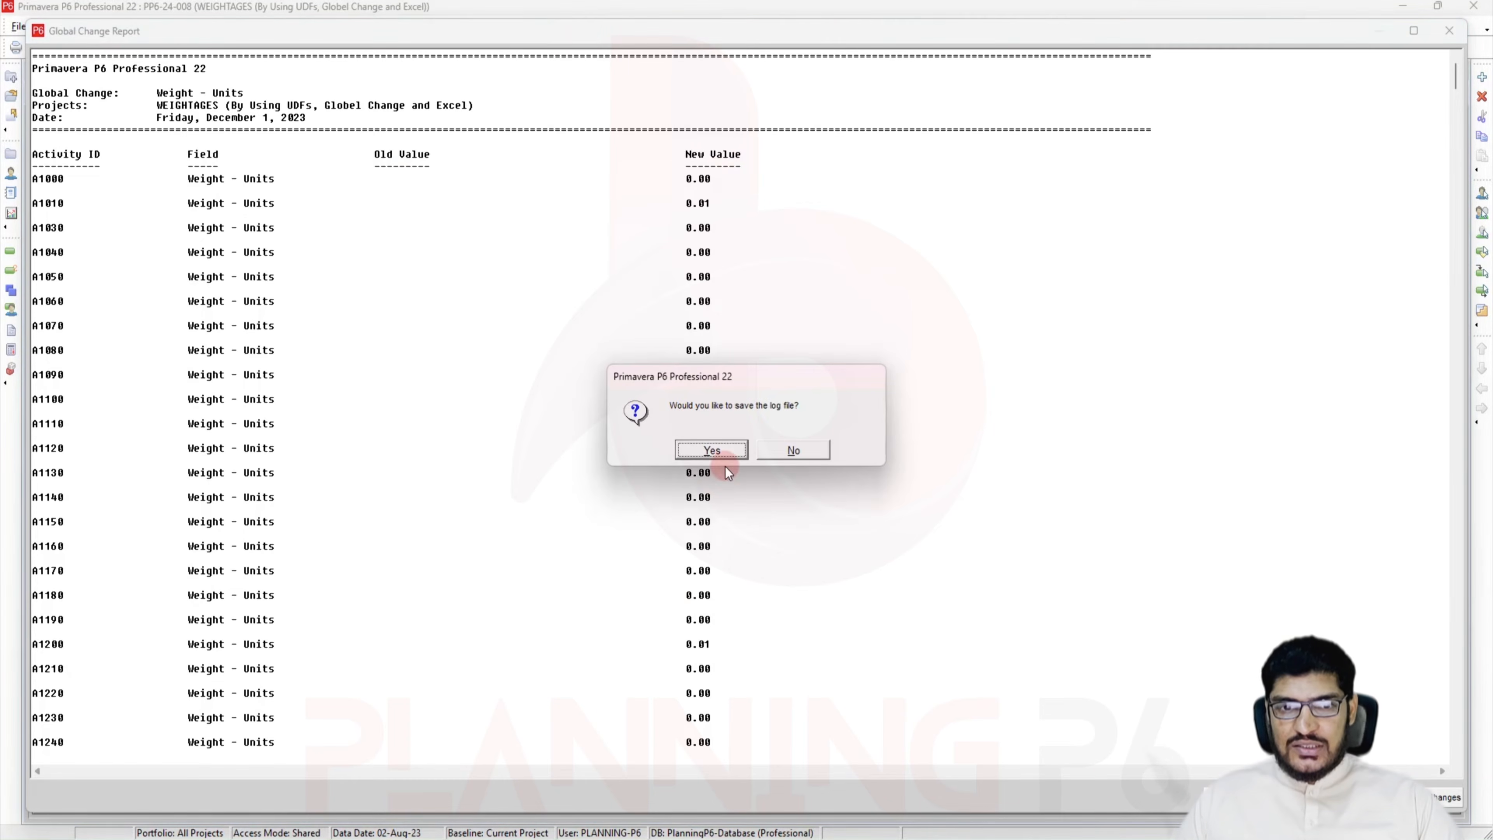
click(712, 449)
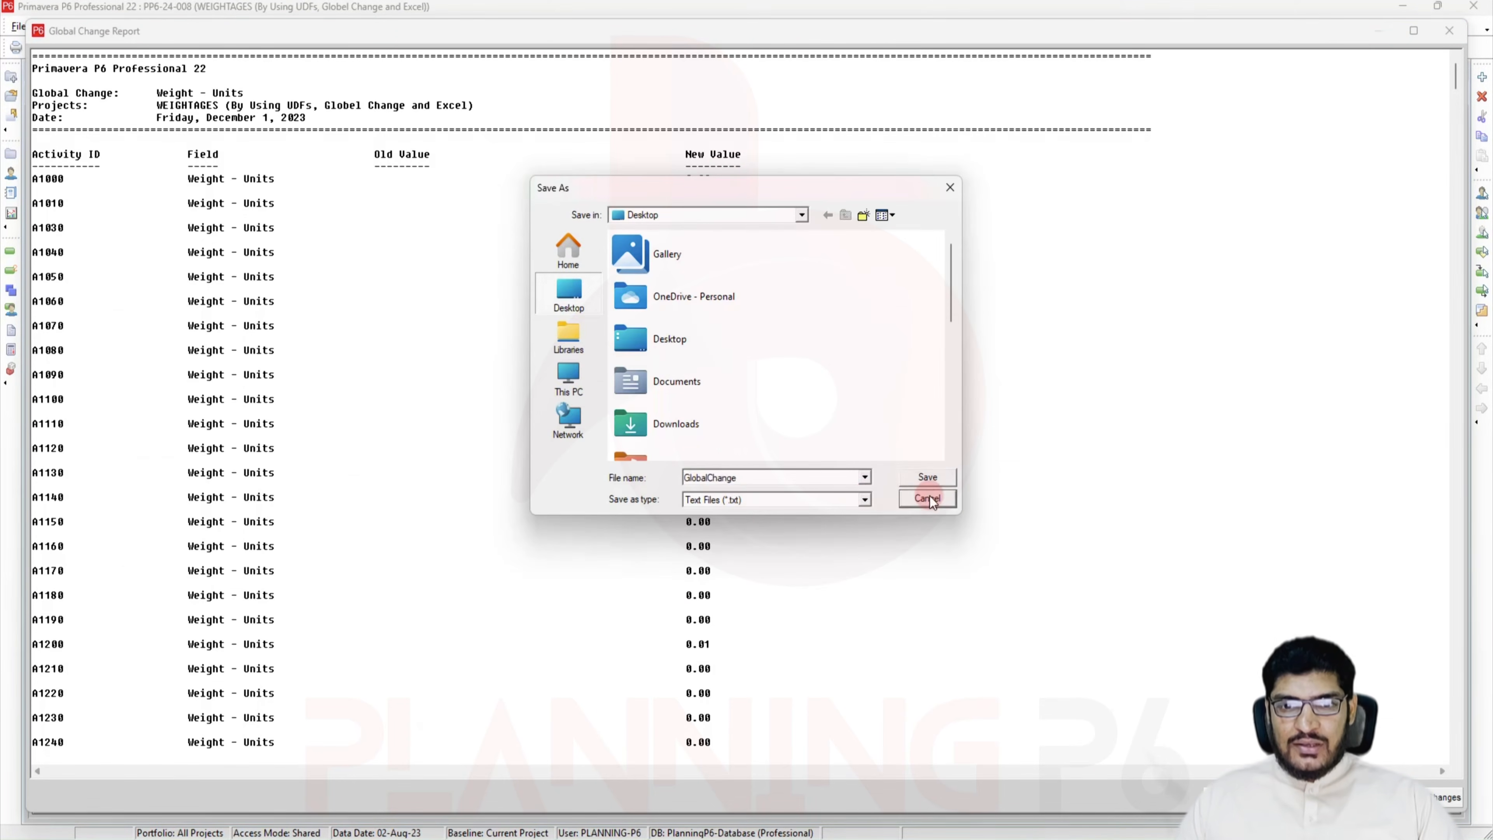
click(928, 499)
click(998, 248)
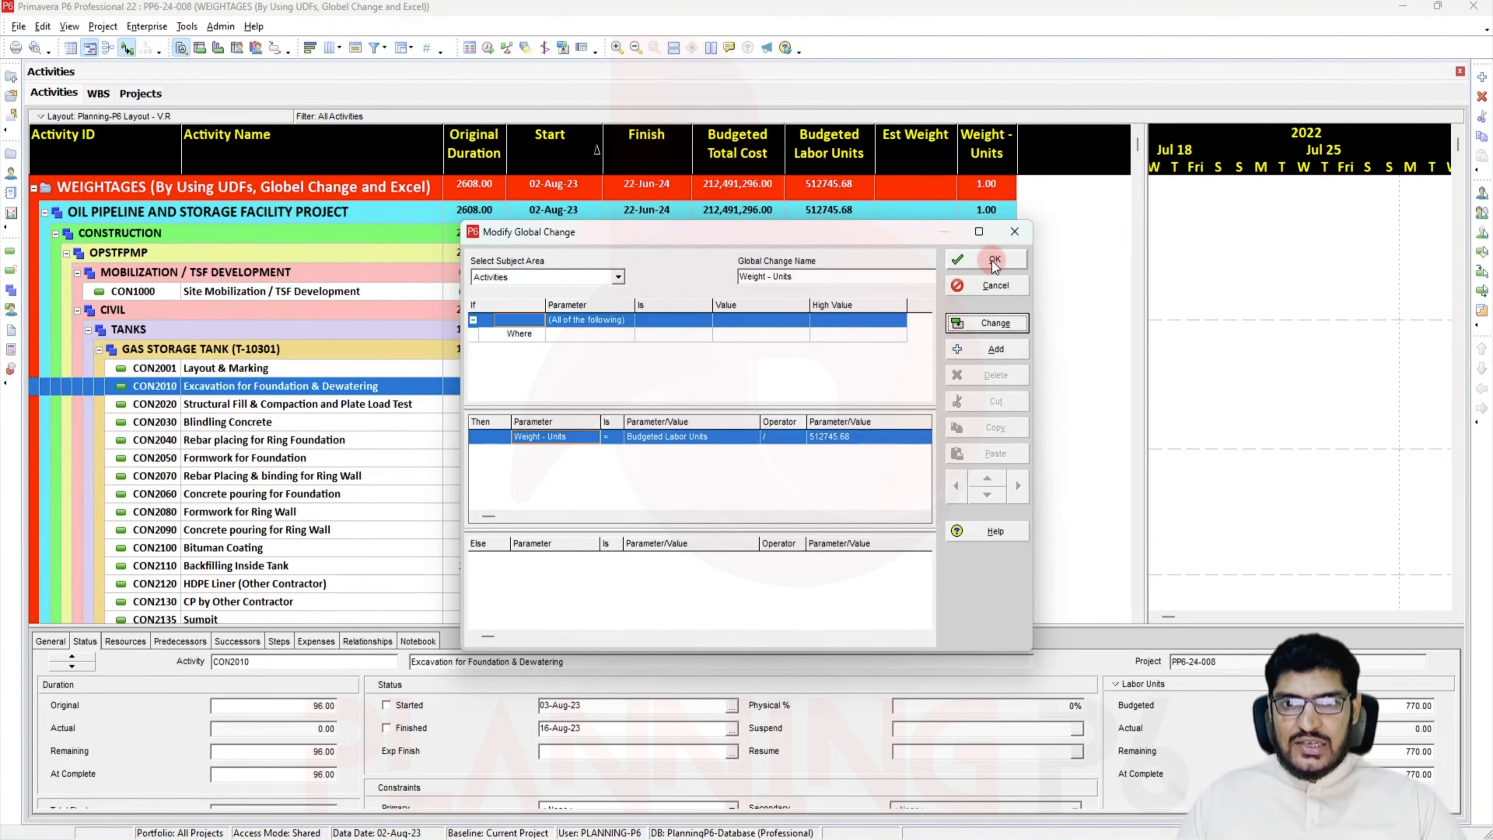
click(947, 261)
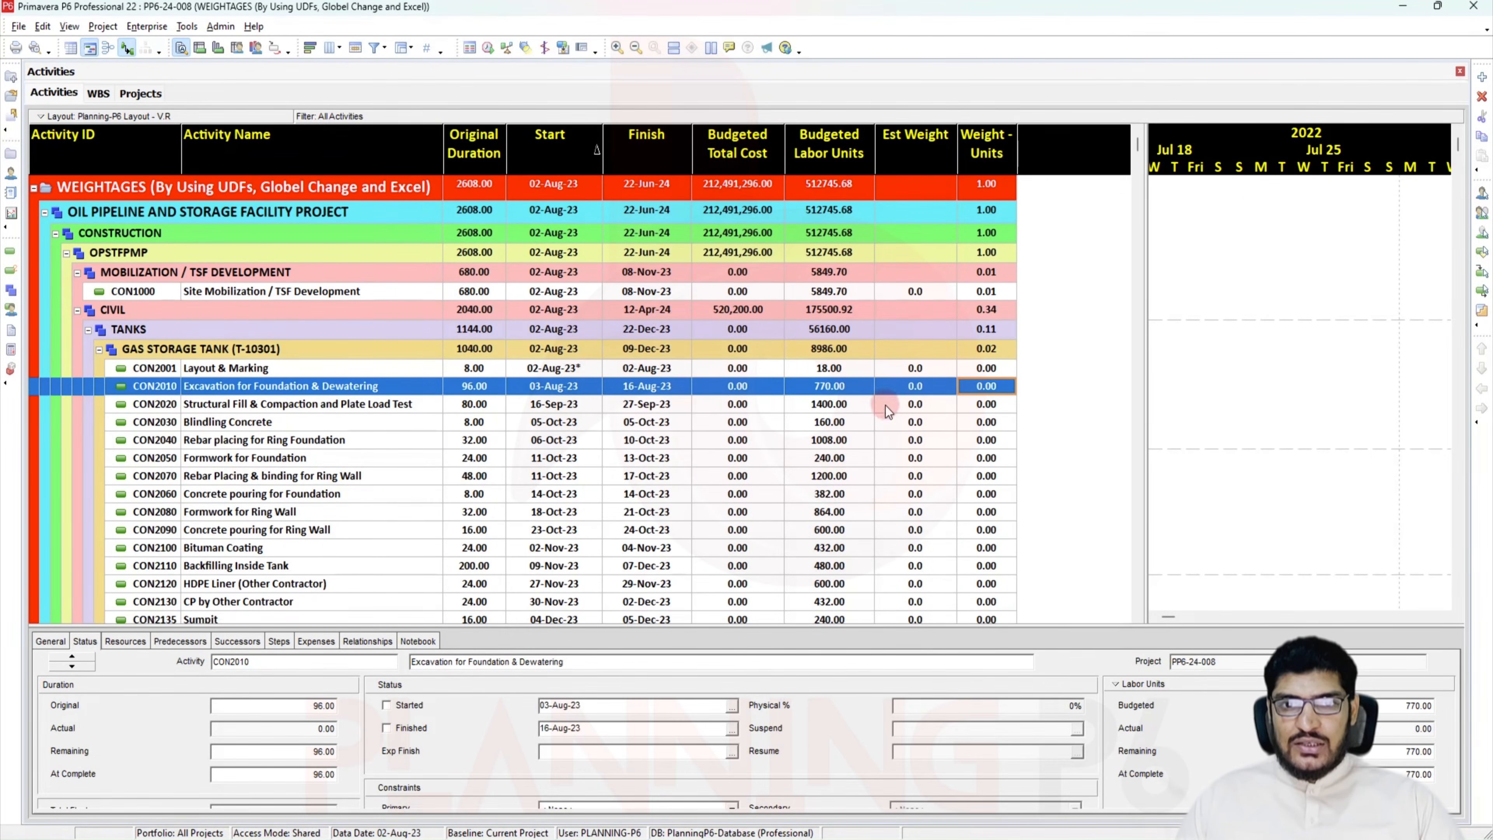
Examine the Weight - Units values of the activities and WBS levels, and check the WBS view's estimated weights
scroll(983, 368, down, 11)
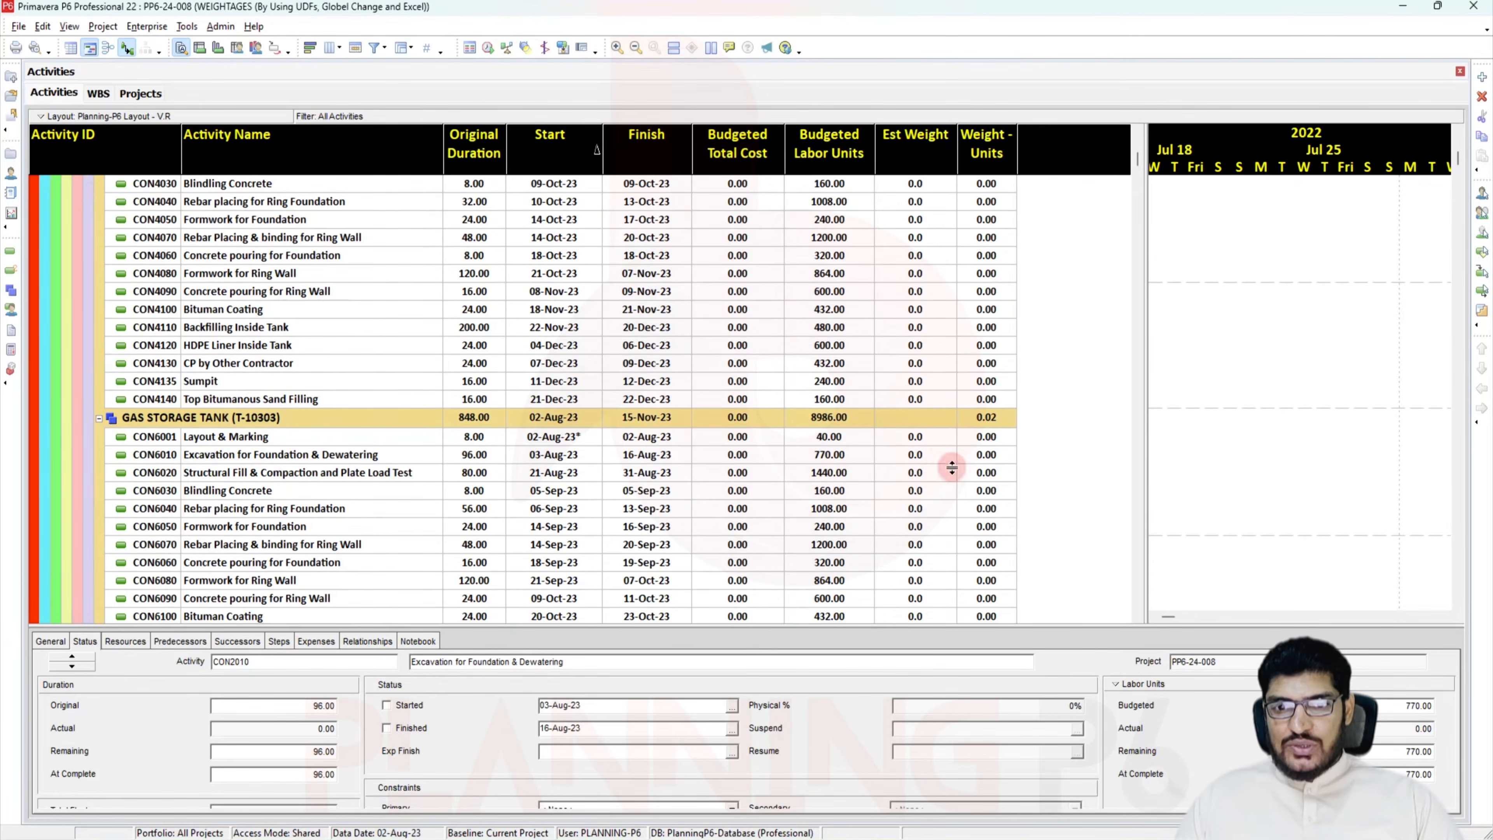
scroll(941, 464, up, 4)
scroll(898, 482, up, 6)
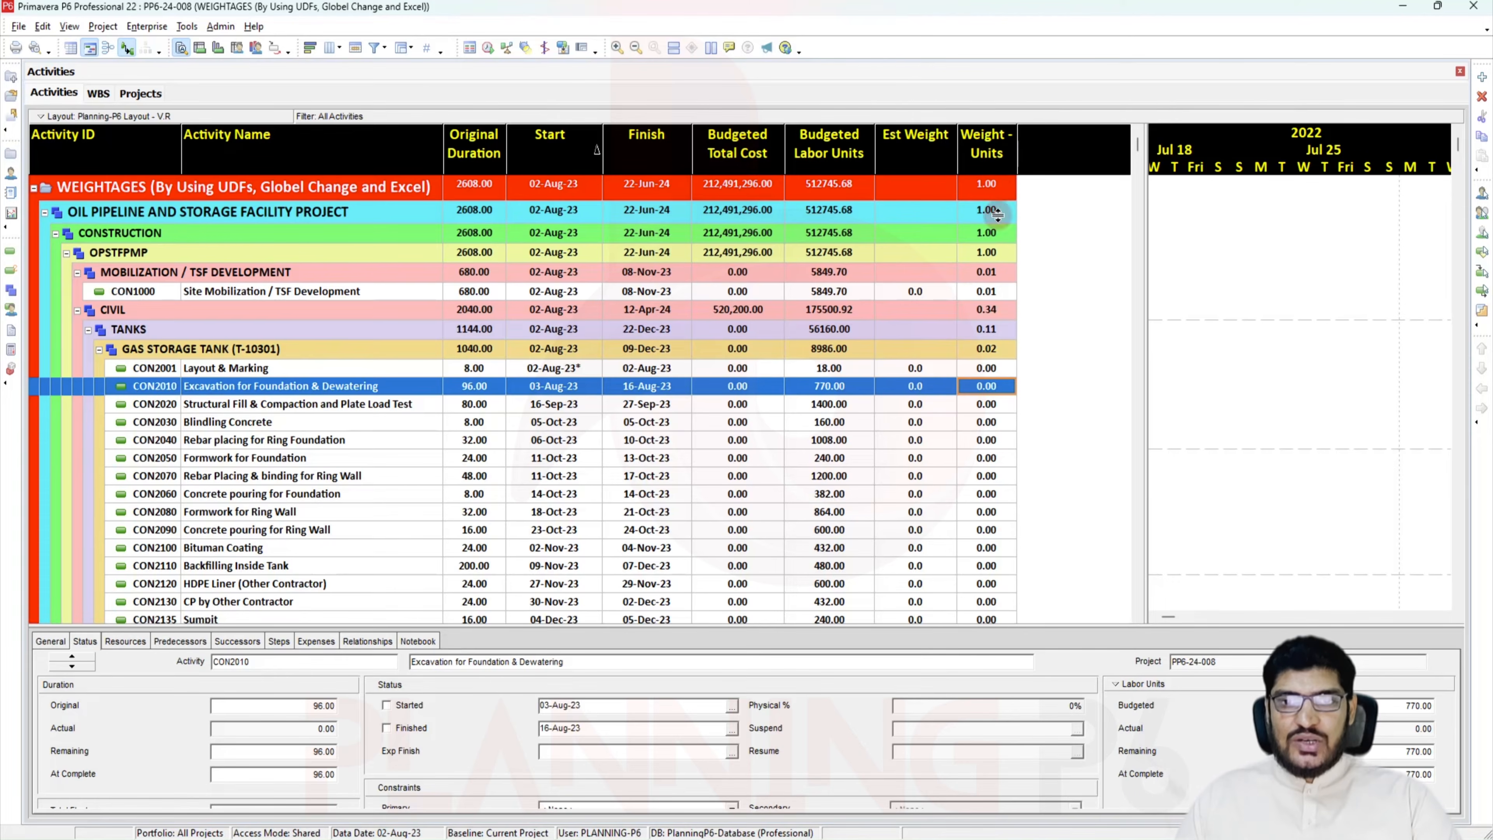
click(98, 92)
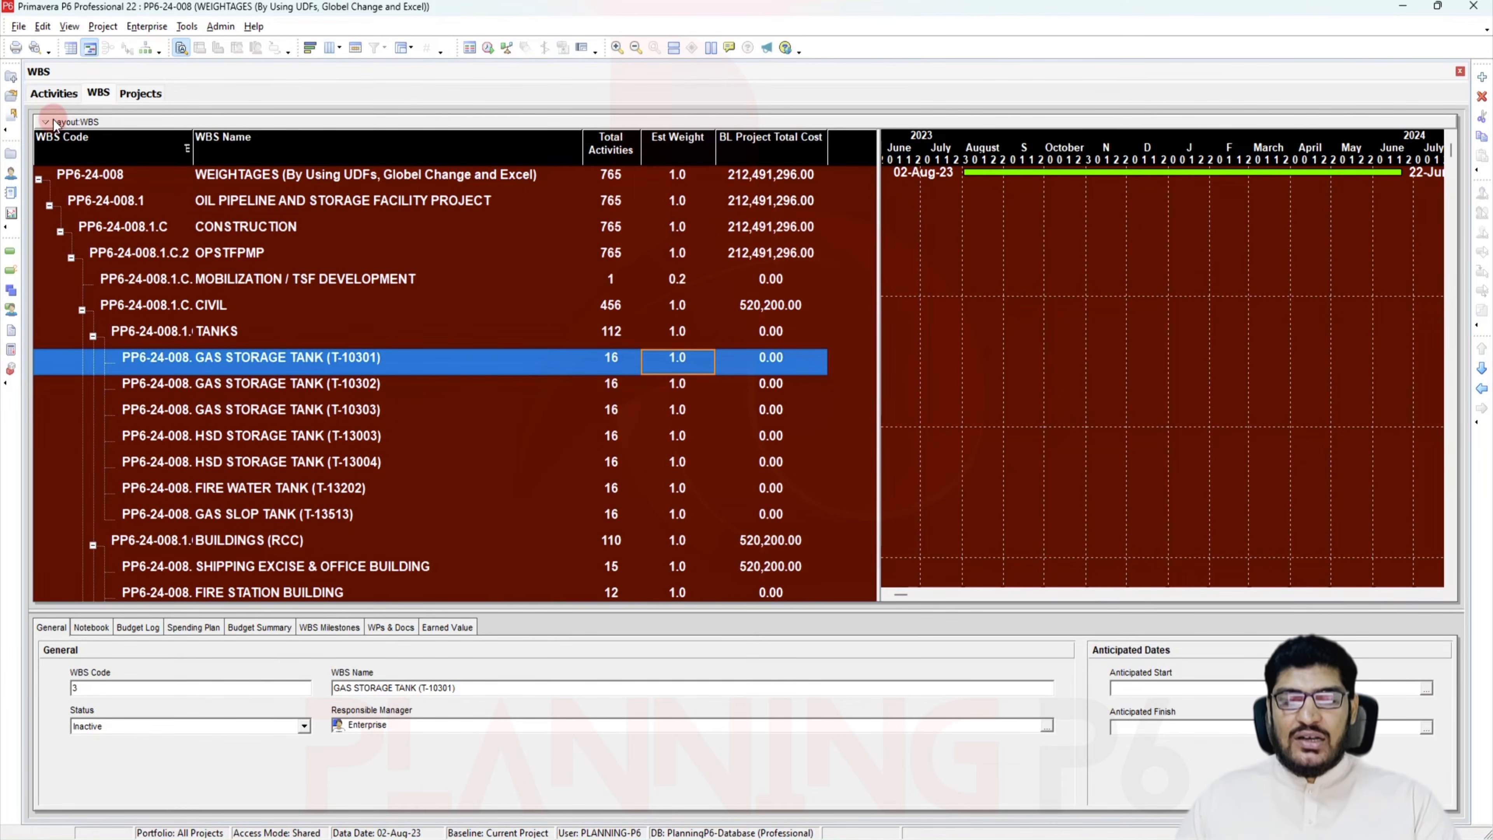
click(53, 93)
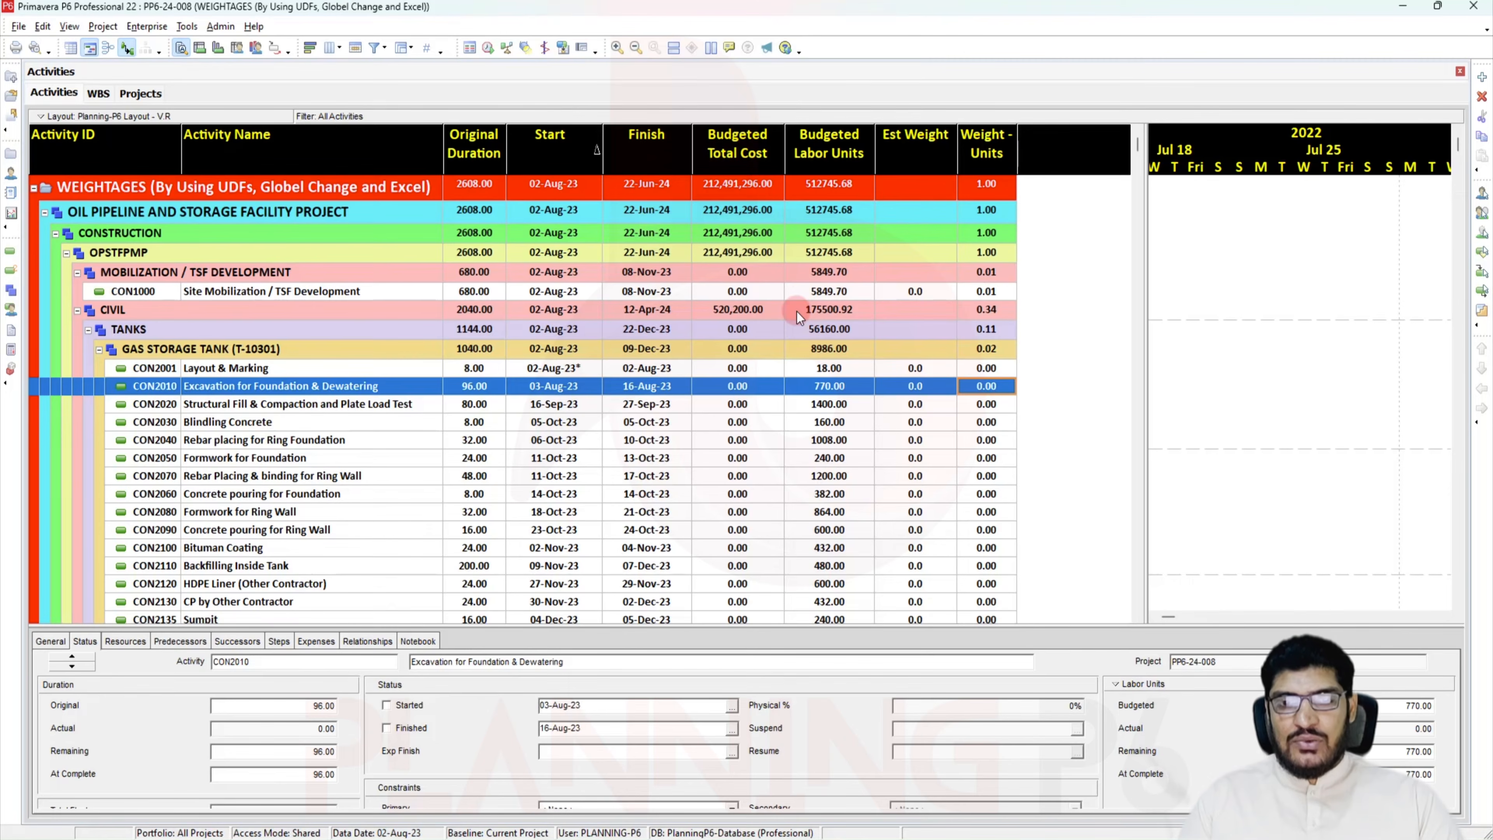
Create a new global change for activities named "EST. = Units Weight"
click(187, 26)
click(238, 136)
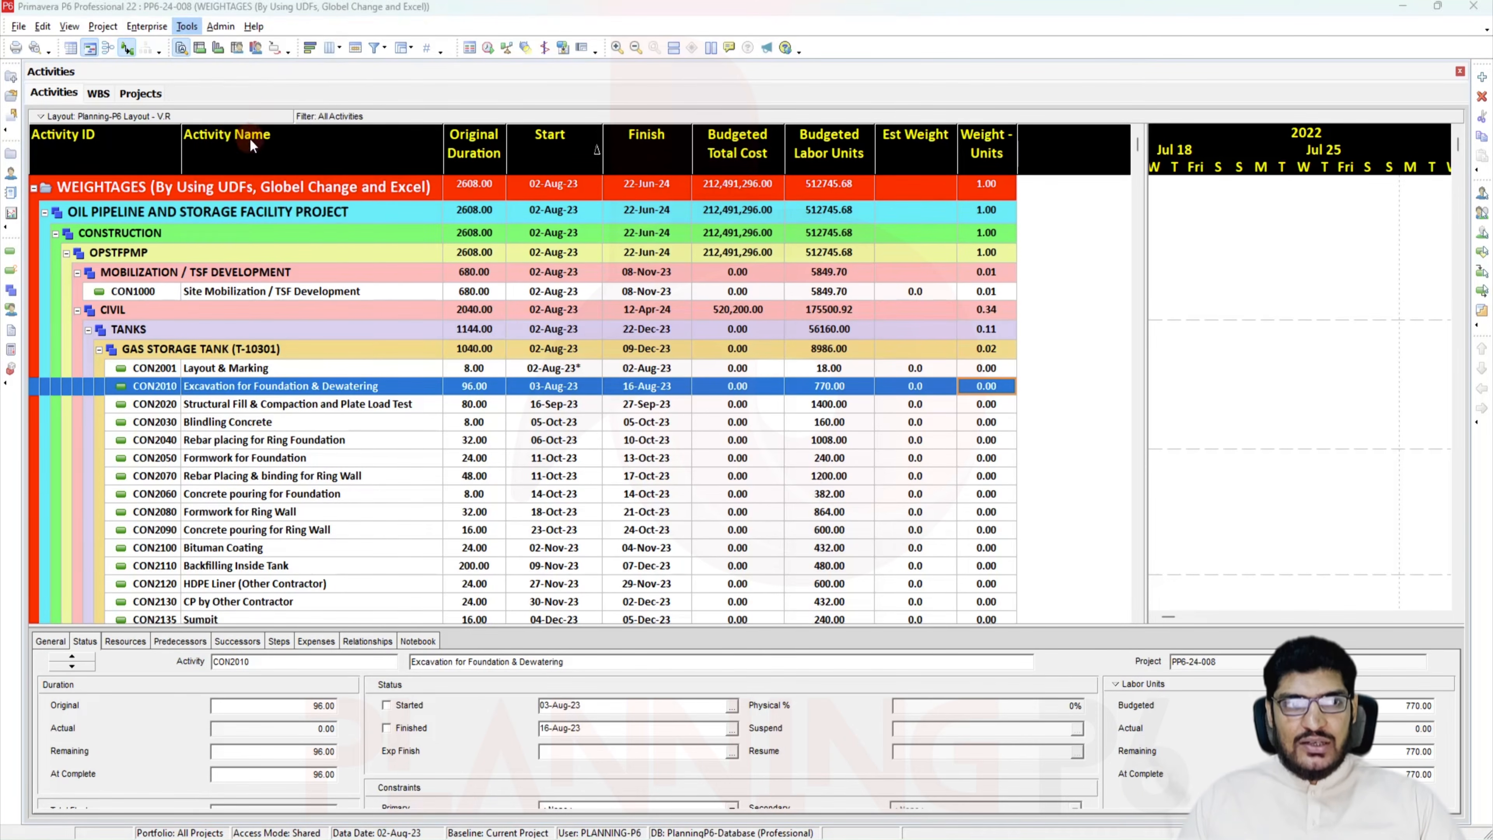
click(920, 328)
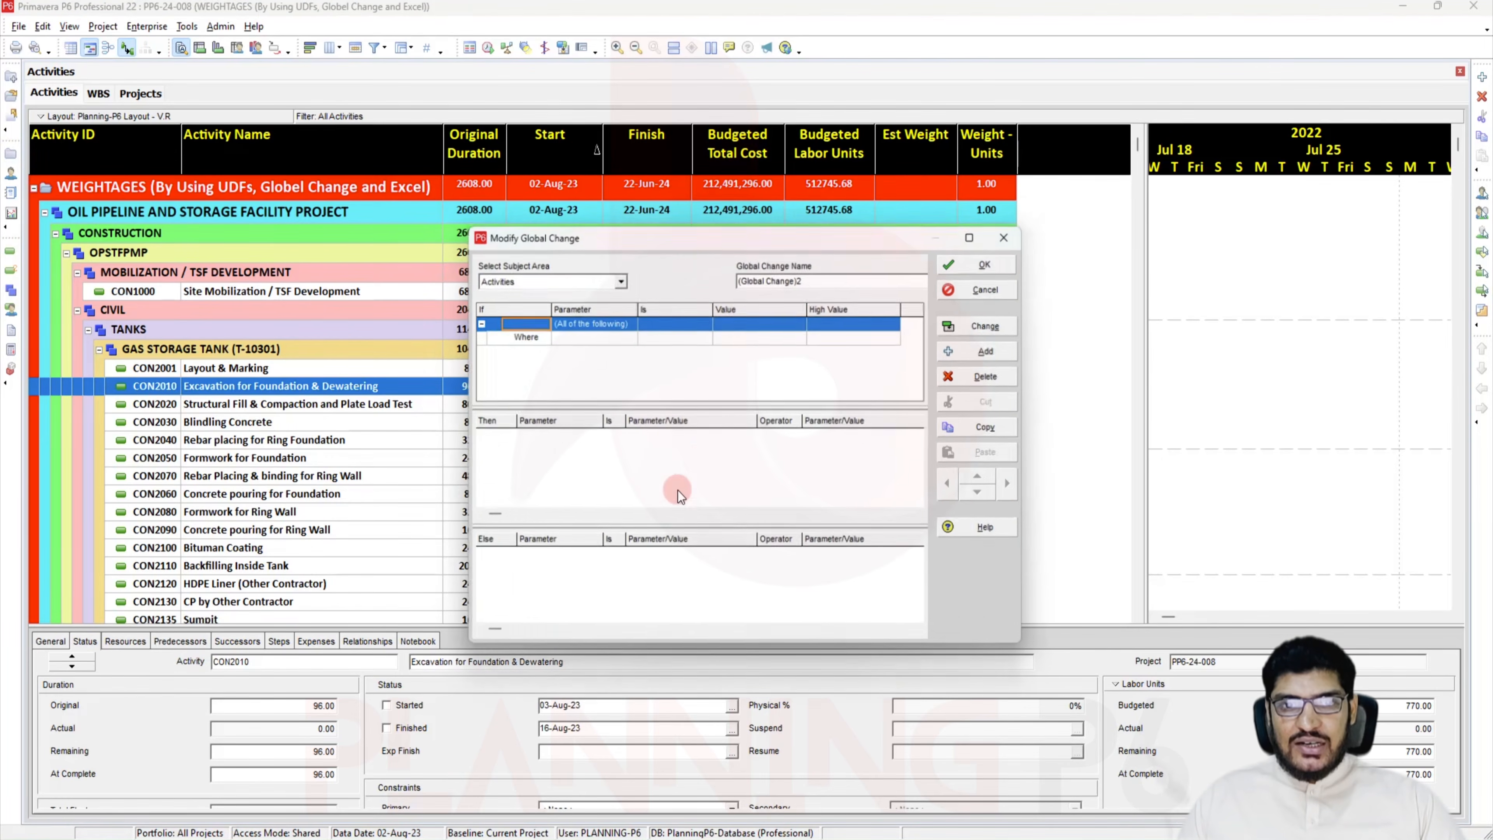
click(824, 277)
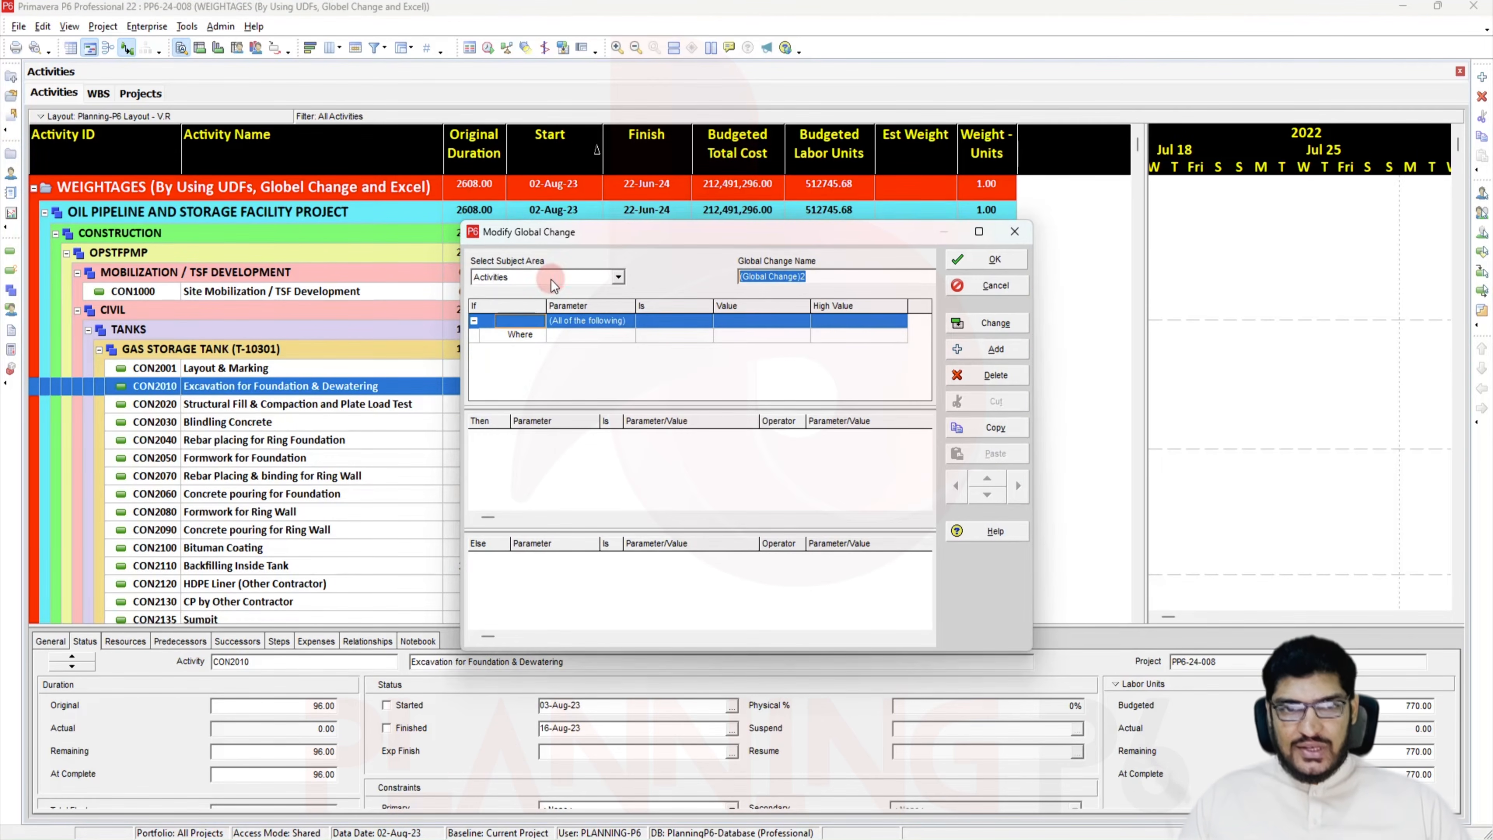
text(EST)
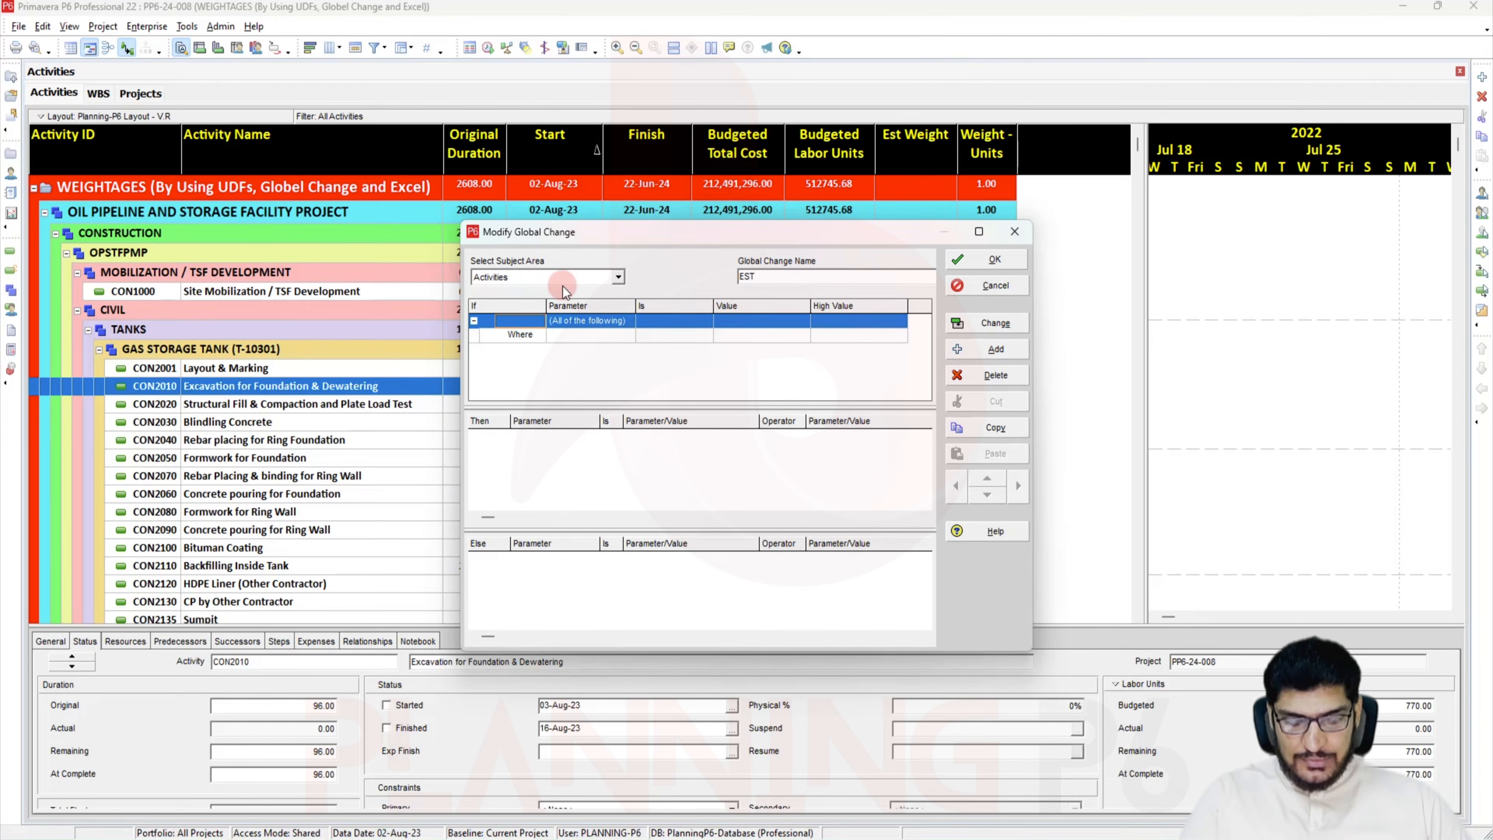
text(. -)
key(BackSpace)
text(= )
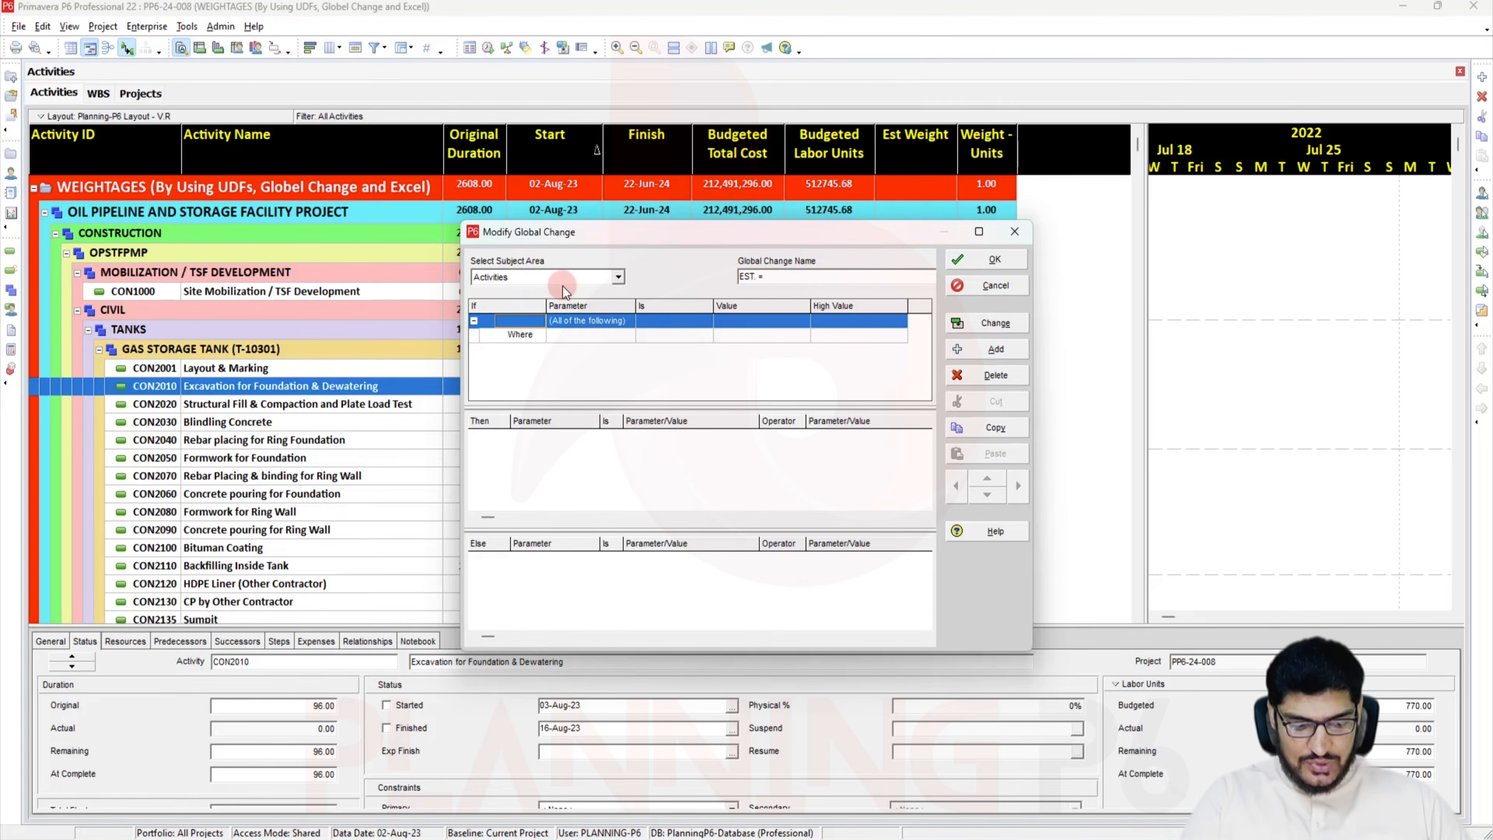
text(Units)
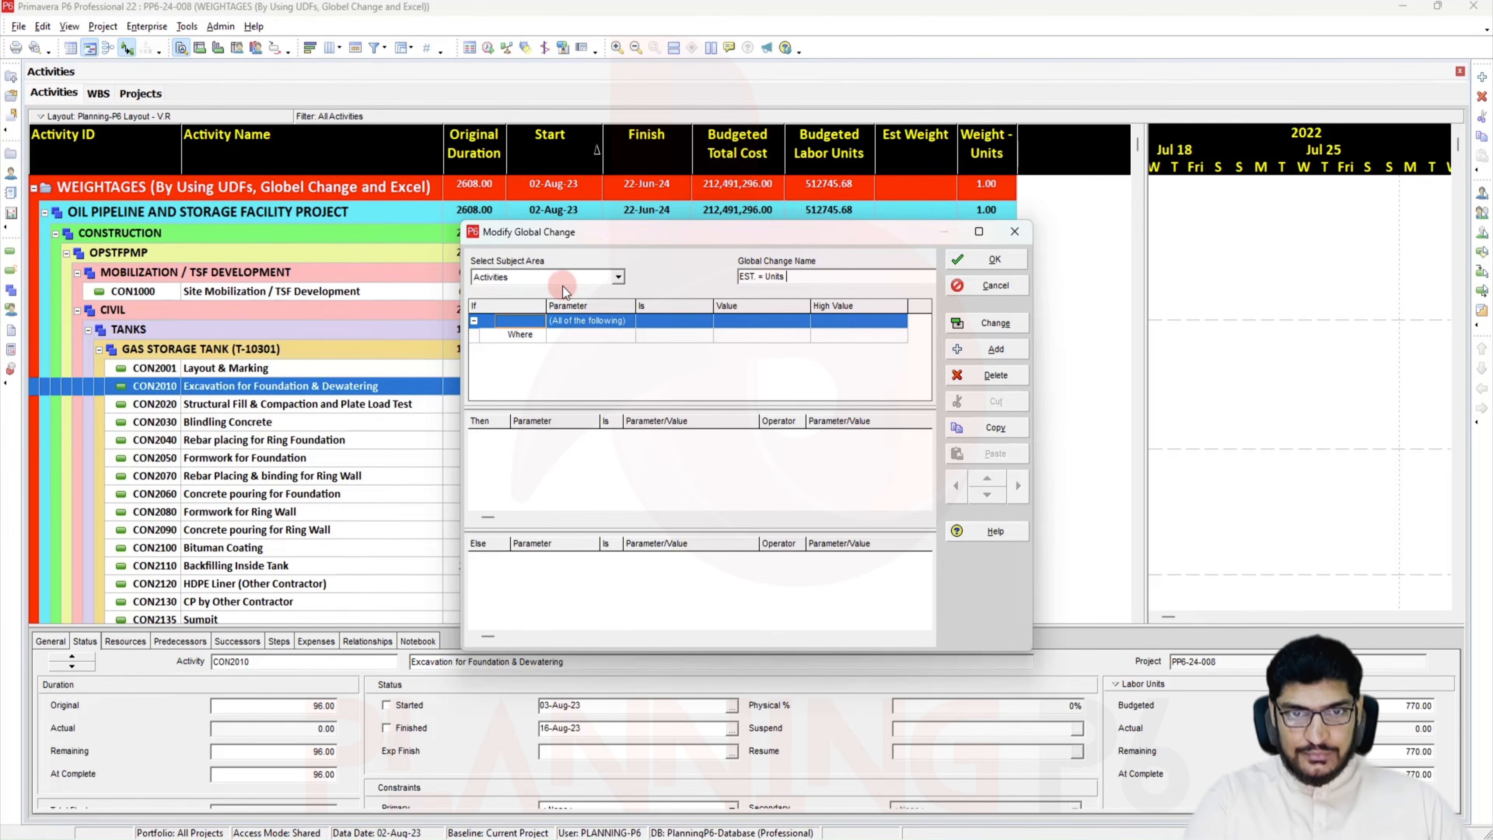
text( Weight)
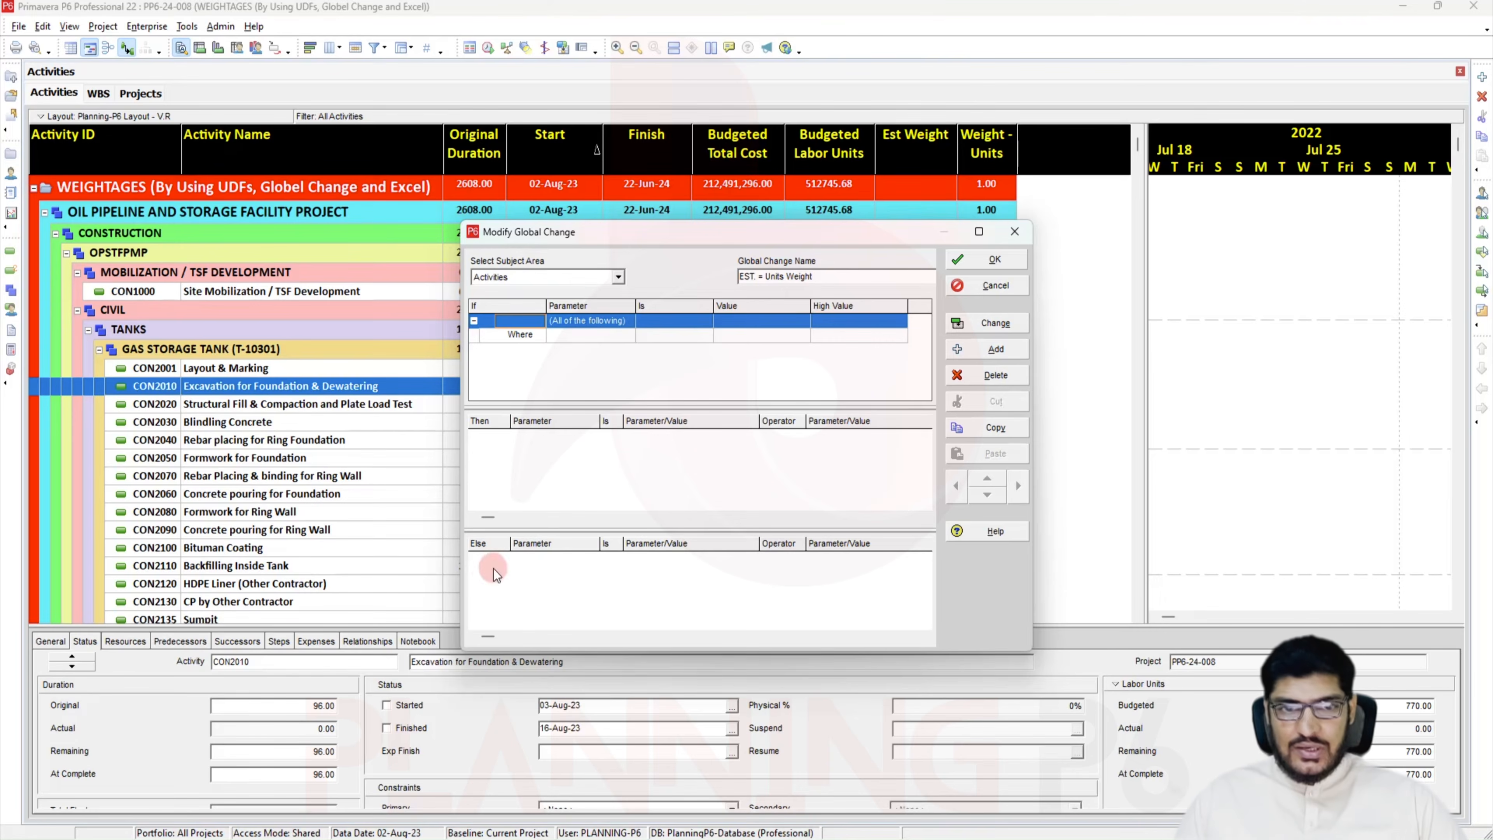
Add a Then statement that sets Est Weight equal to Weight - Units
click(592, 497)
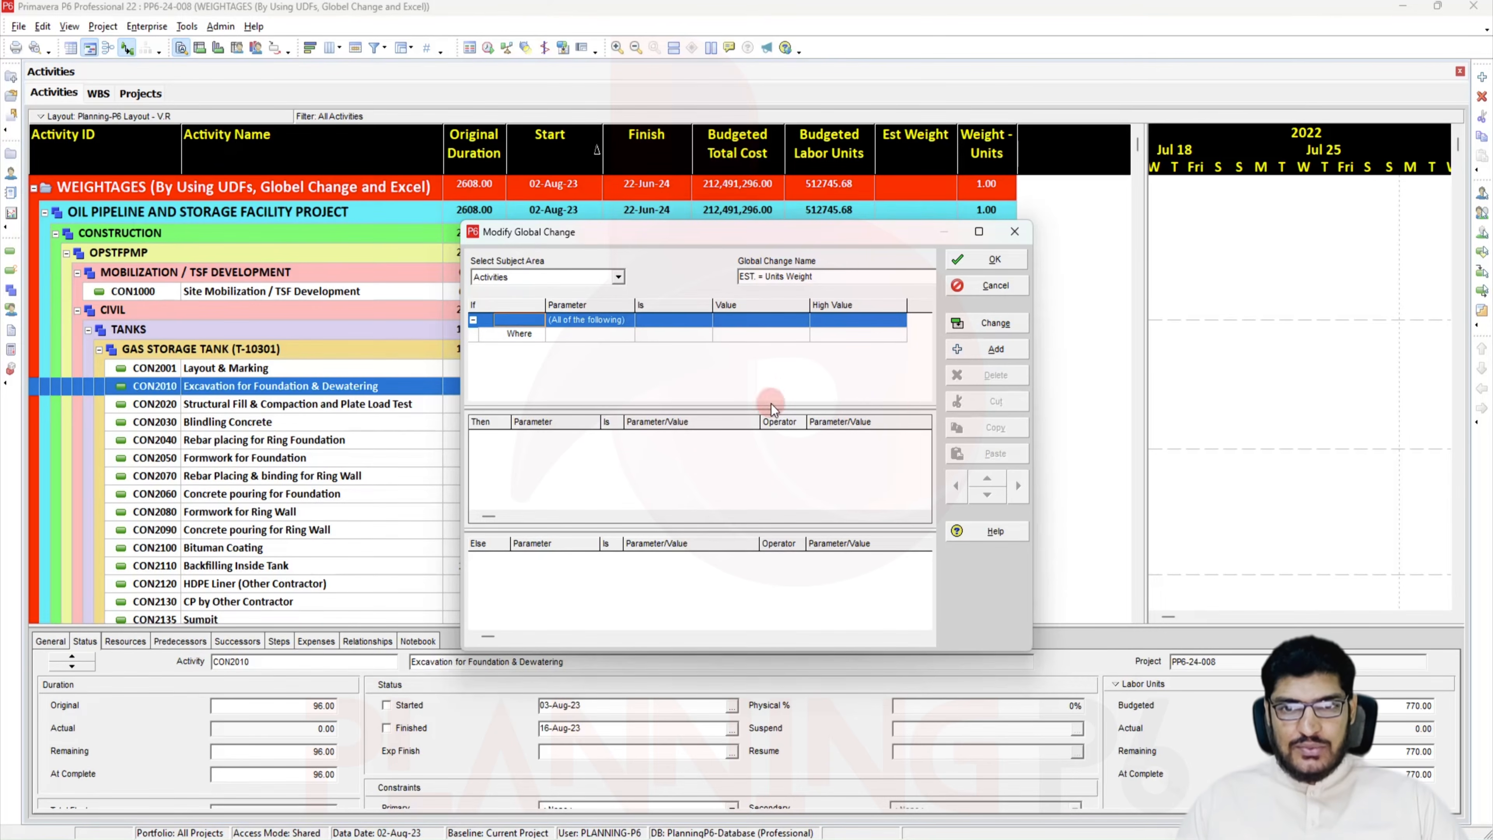
click(995, 349)
click(547, 441)
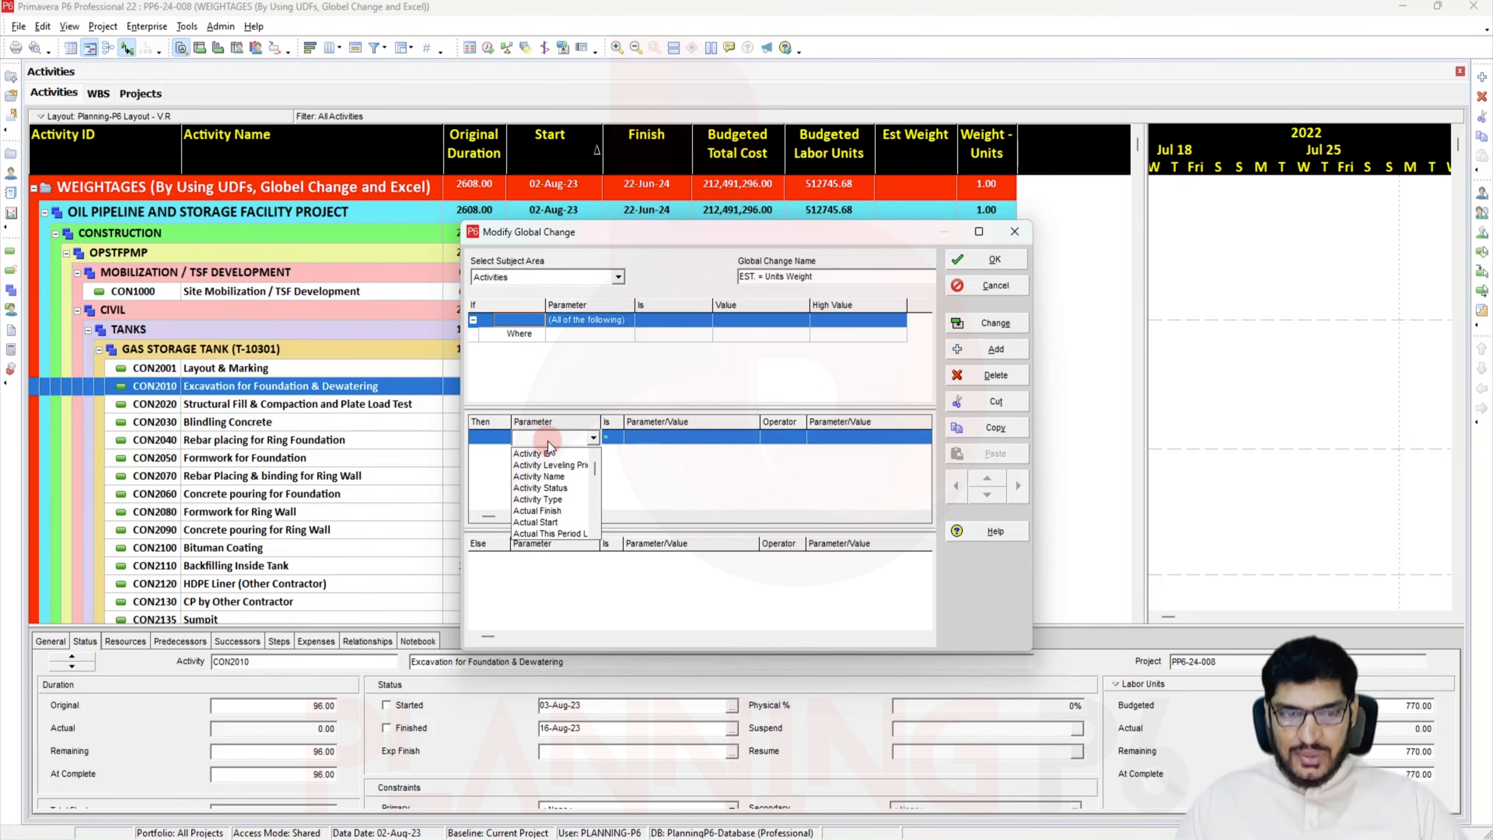
key(e)
scroll(540, 488, down, 5)
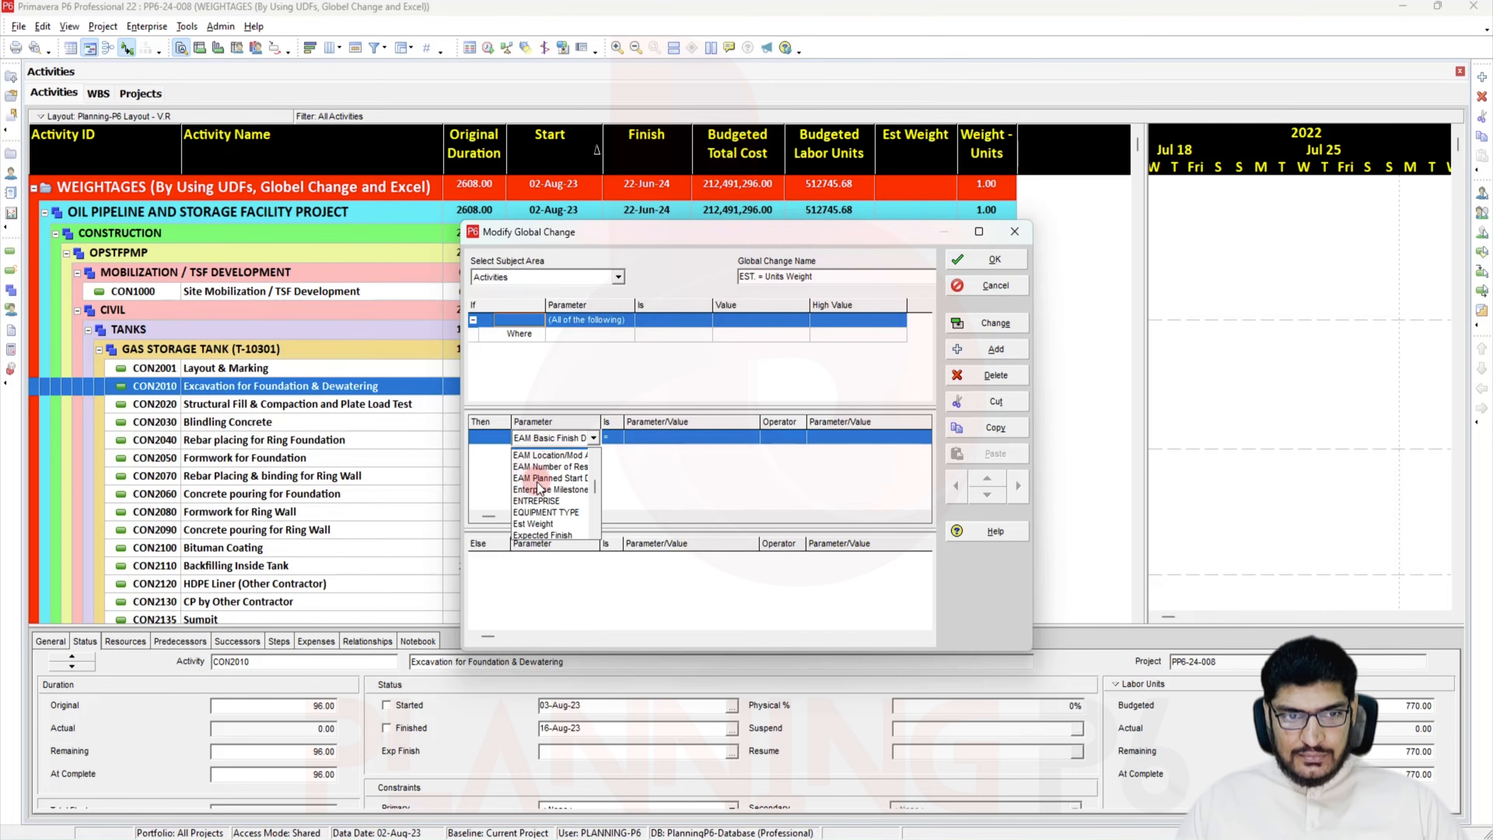
click(541, 516)
click(667, 435)
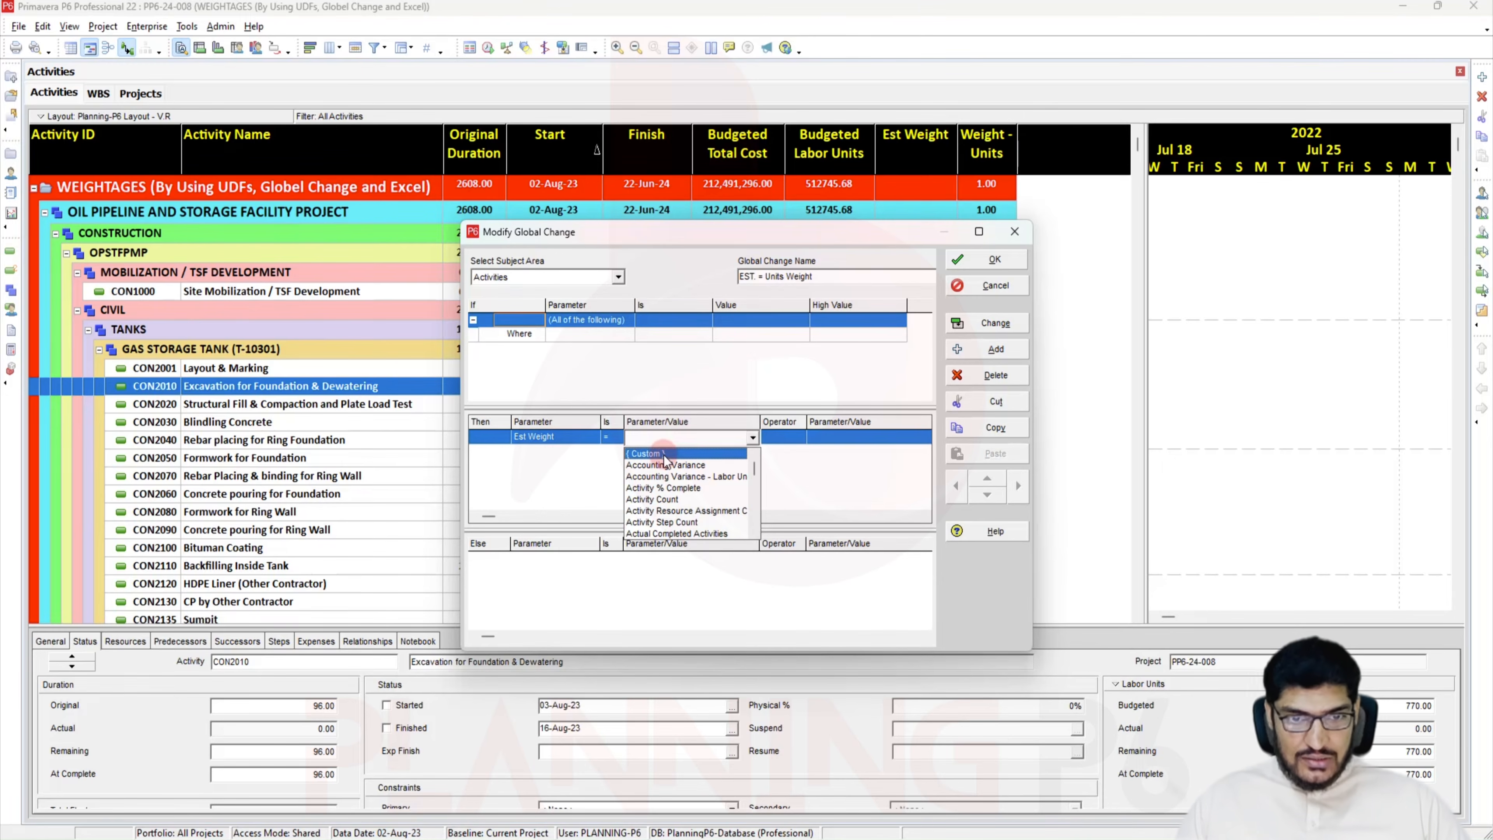
key(w)
click(665, 531)
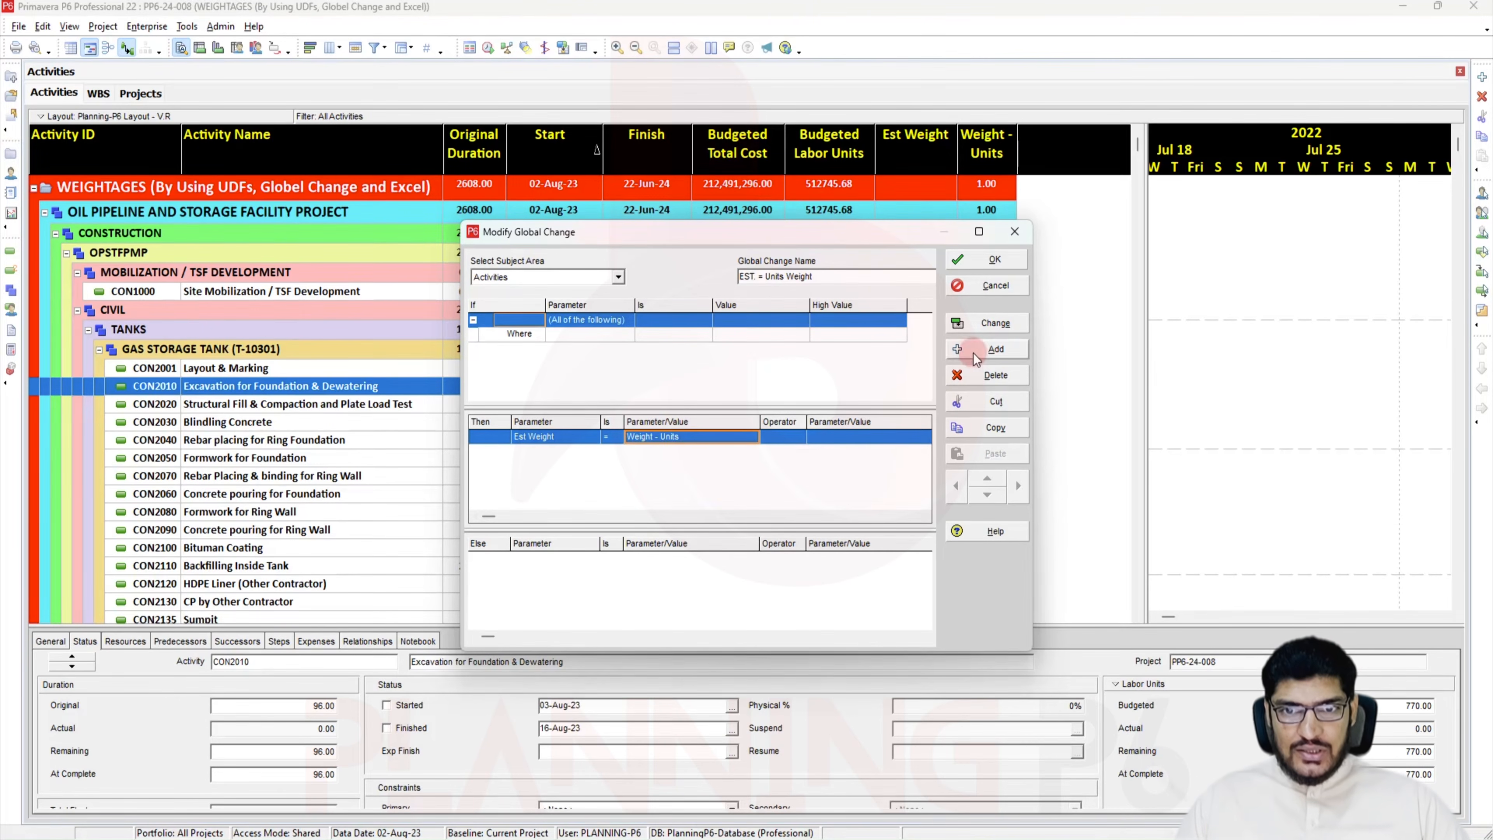
Run the EST. = Units Weight global change and commit its changes without saving the log file
click(994, 324)
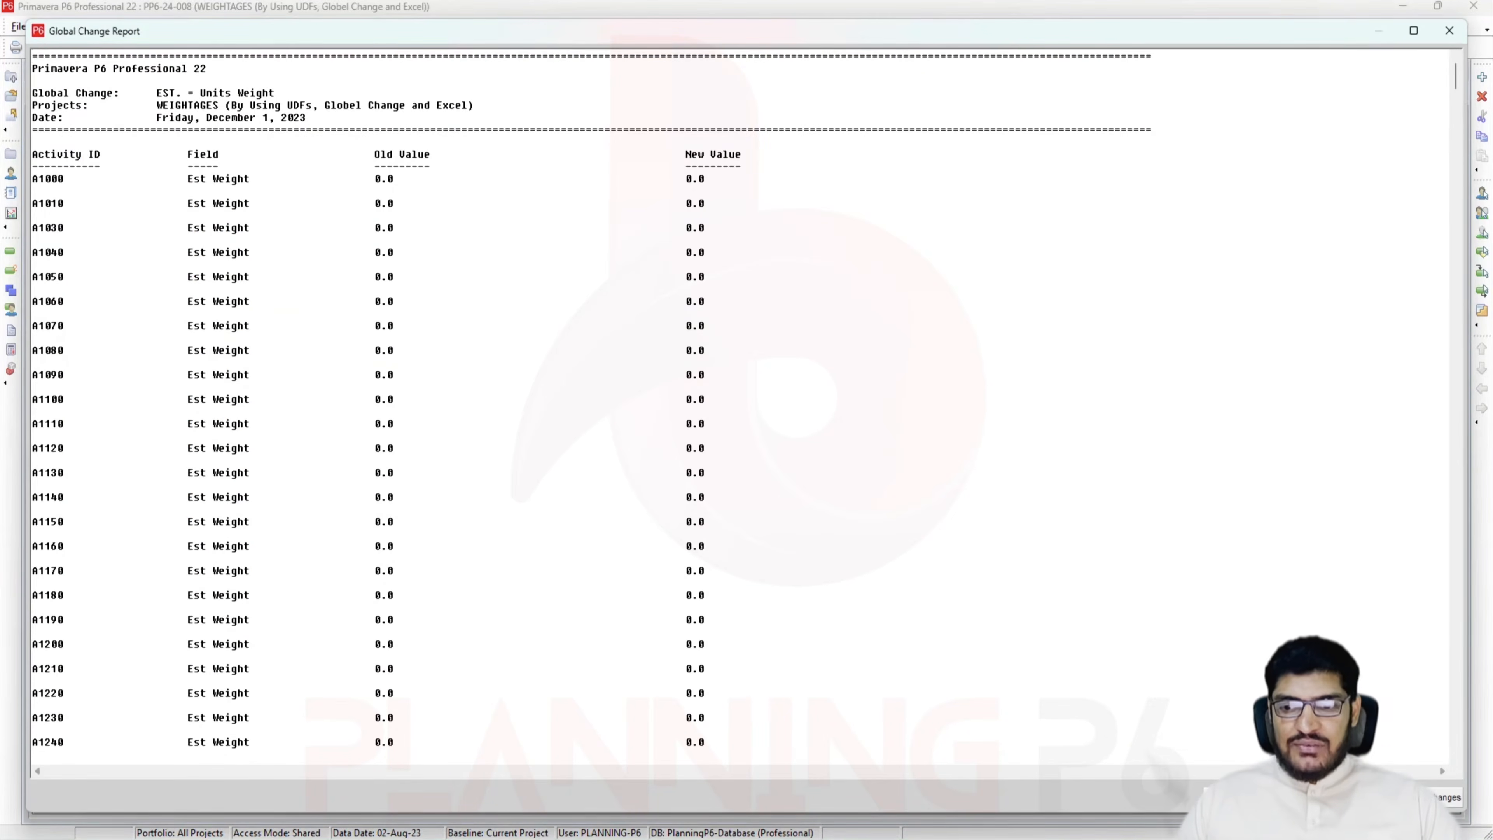
click(1396, 796)
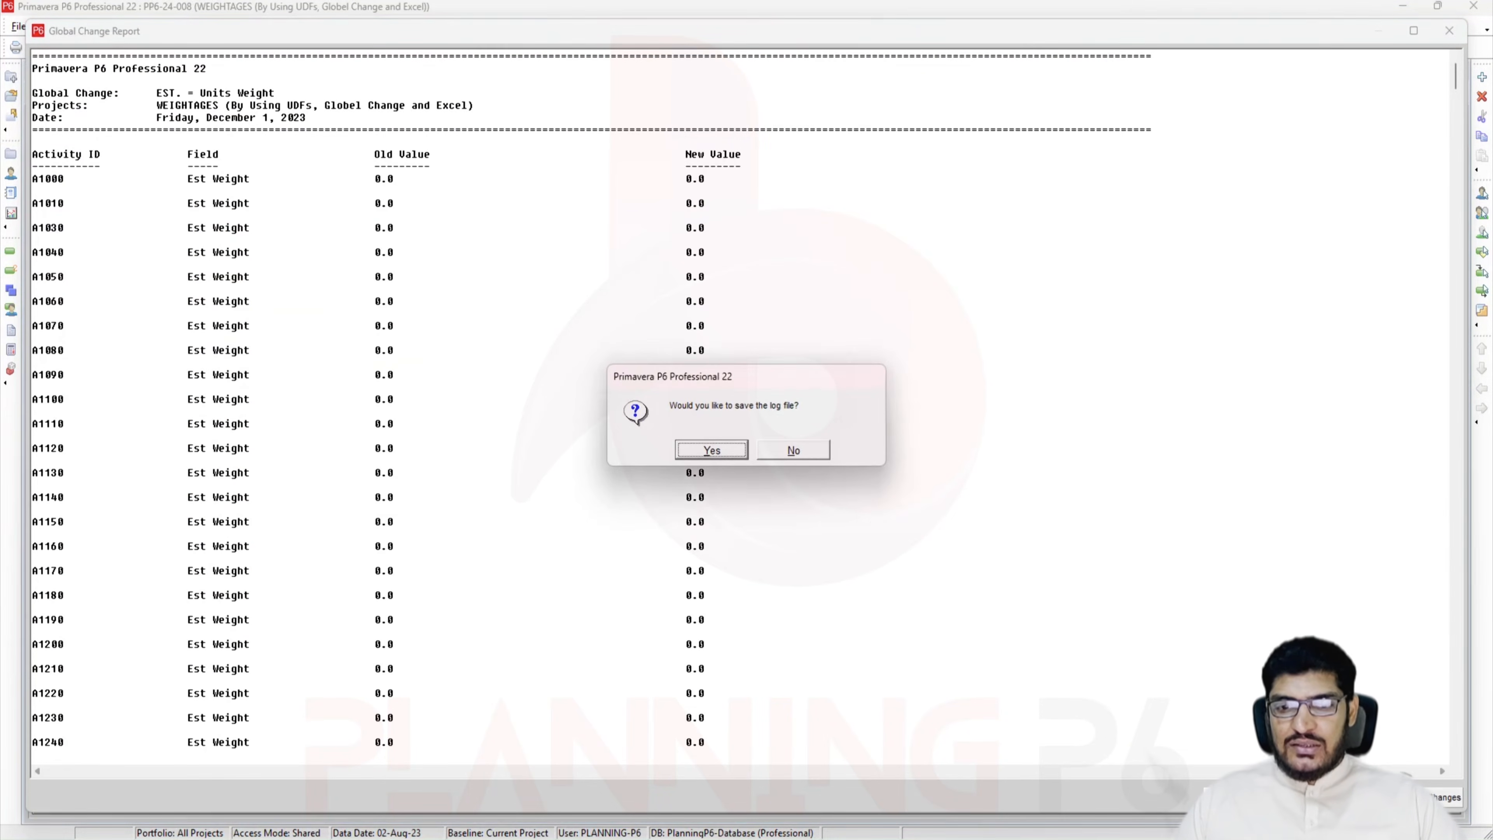
click(795, 450)
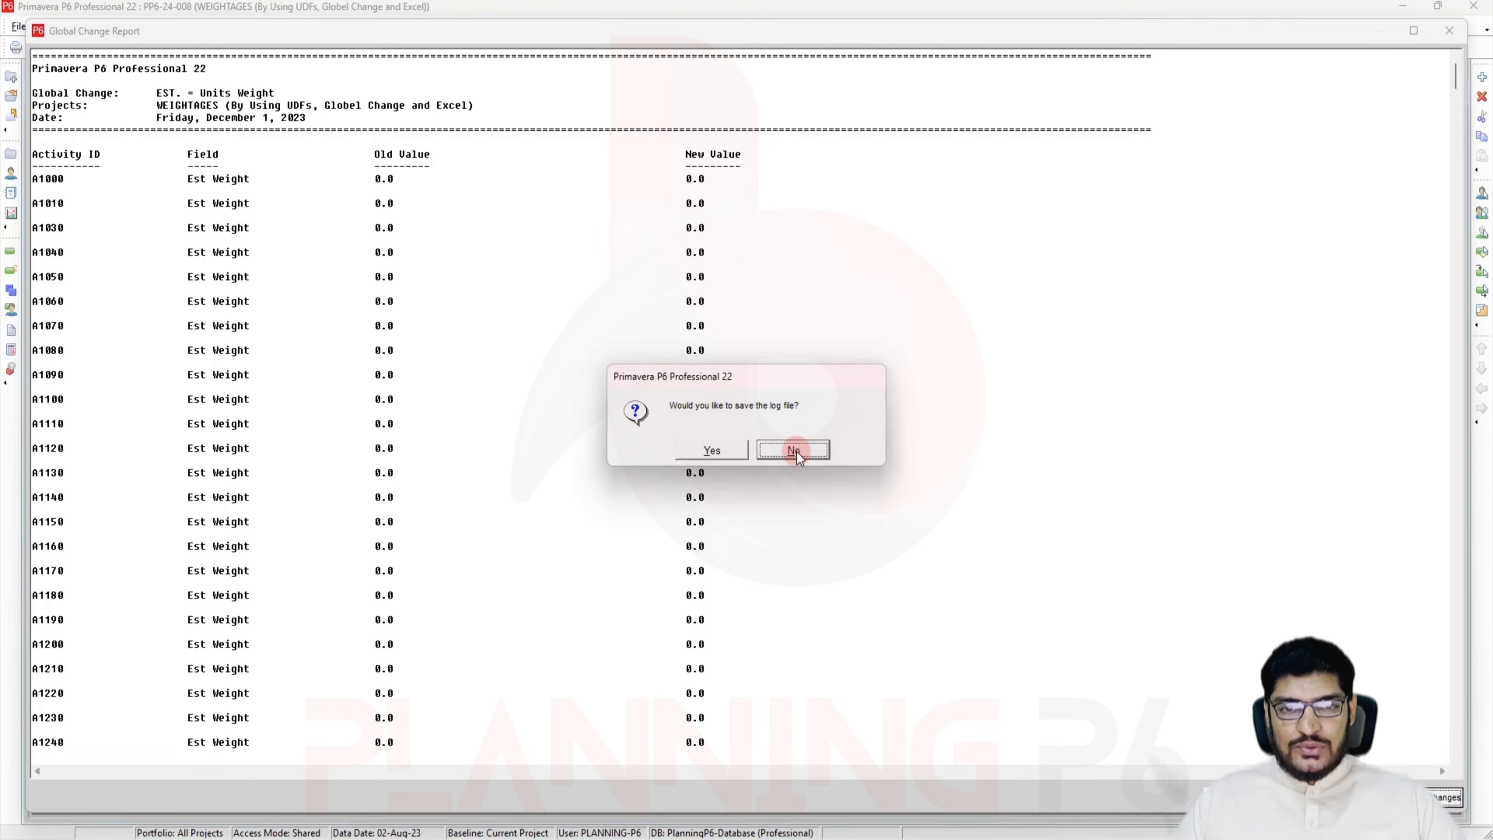
click(989, 264)
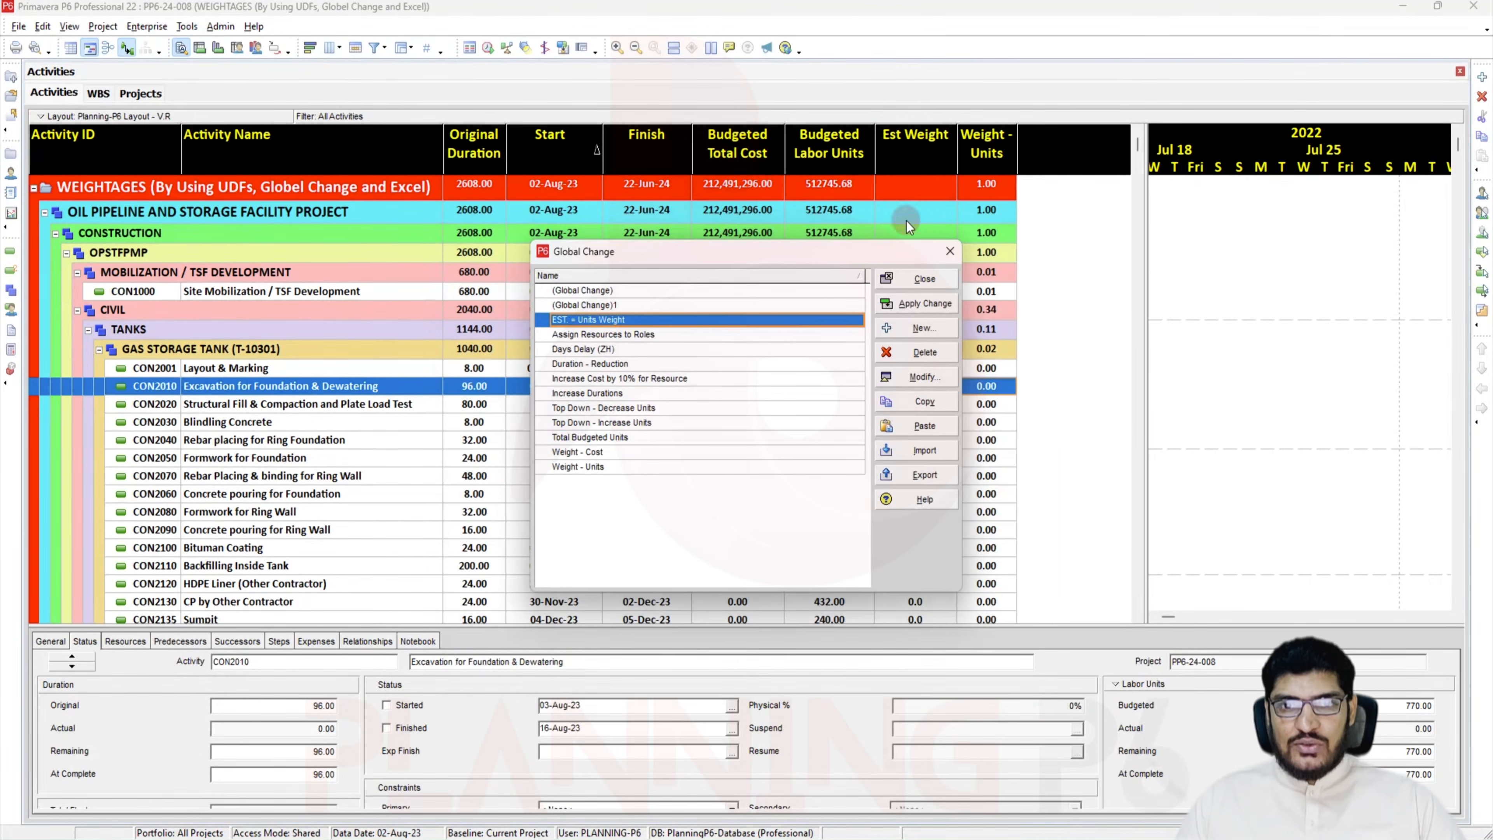
click(925, 279)
Compare the Est Weight and Weight - Units values across the gas storage tank activities
scroll(923, 494, down, 8)
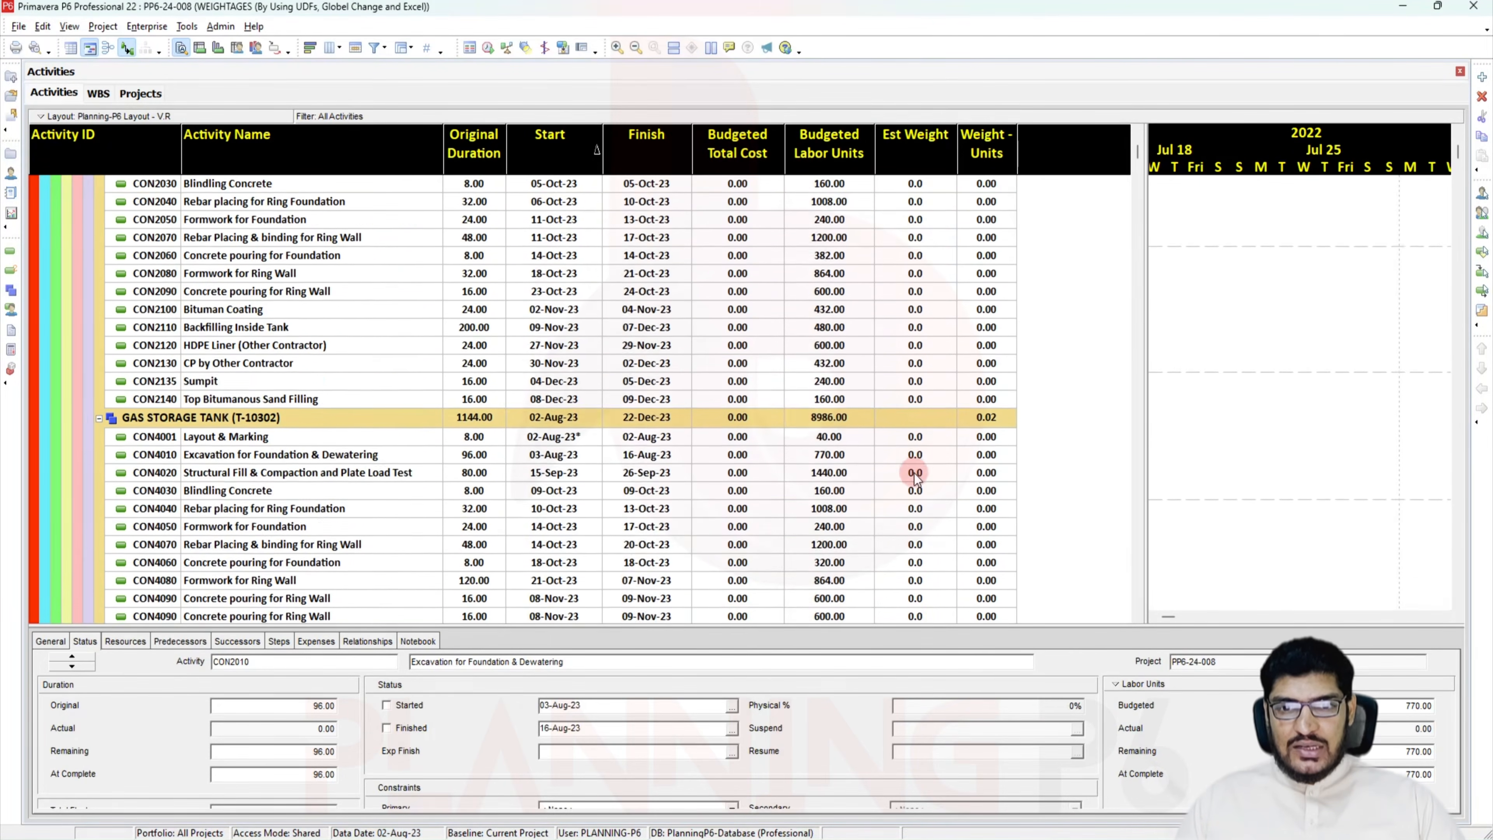
scroll(908, 464, down, 4)
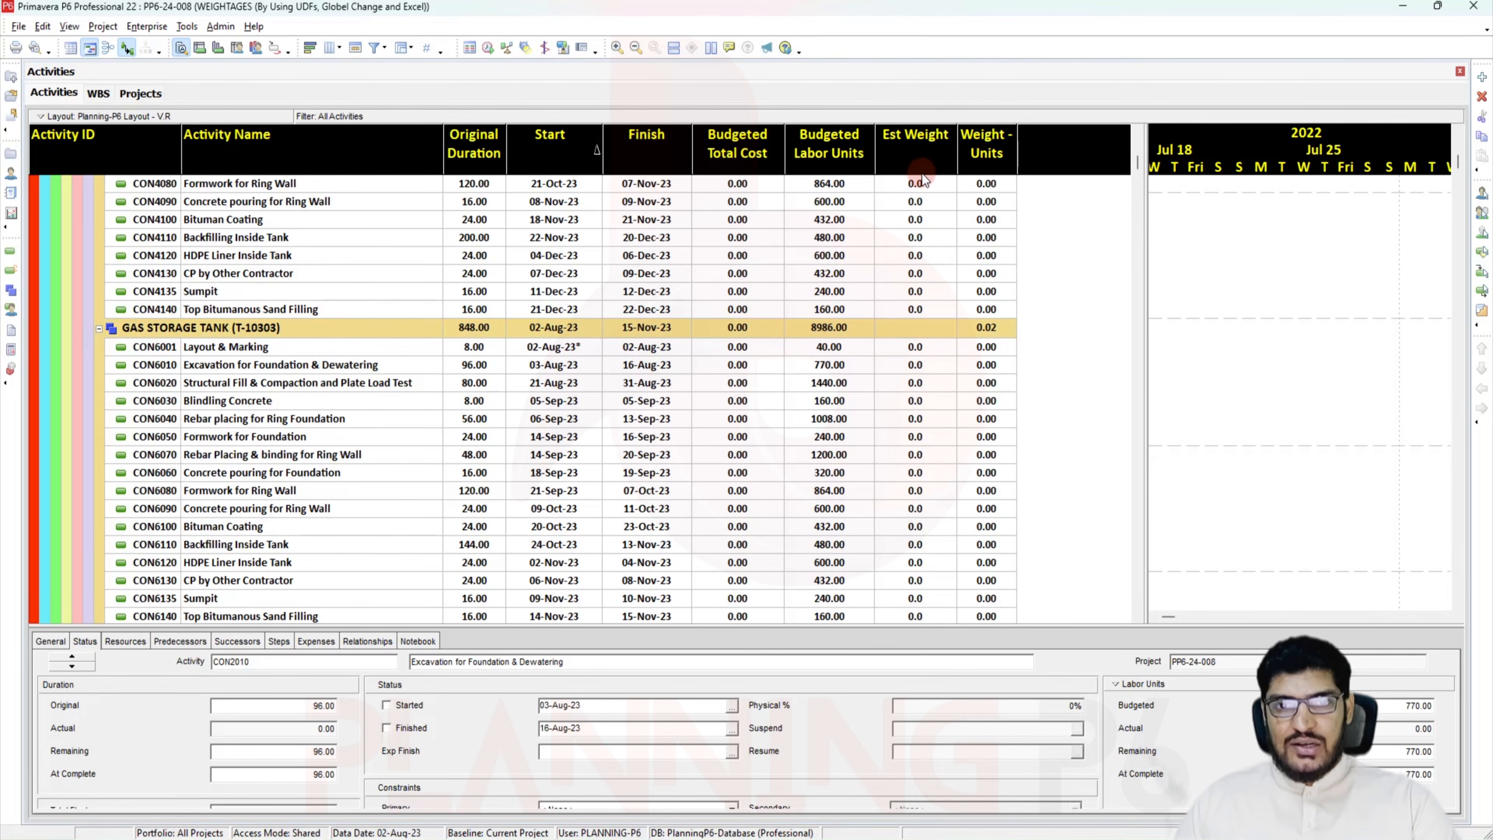
scroll(914, 295, up, 6)
scroll(964, 314, up, 5)
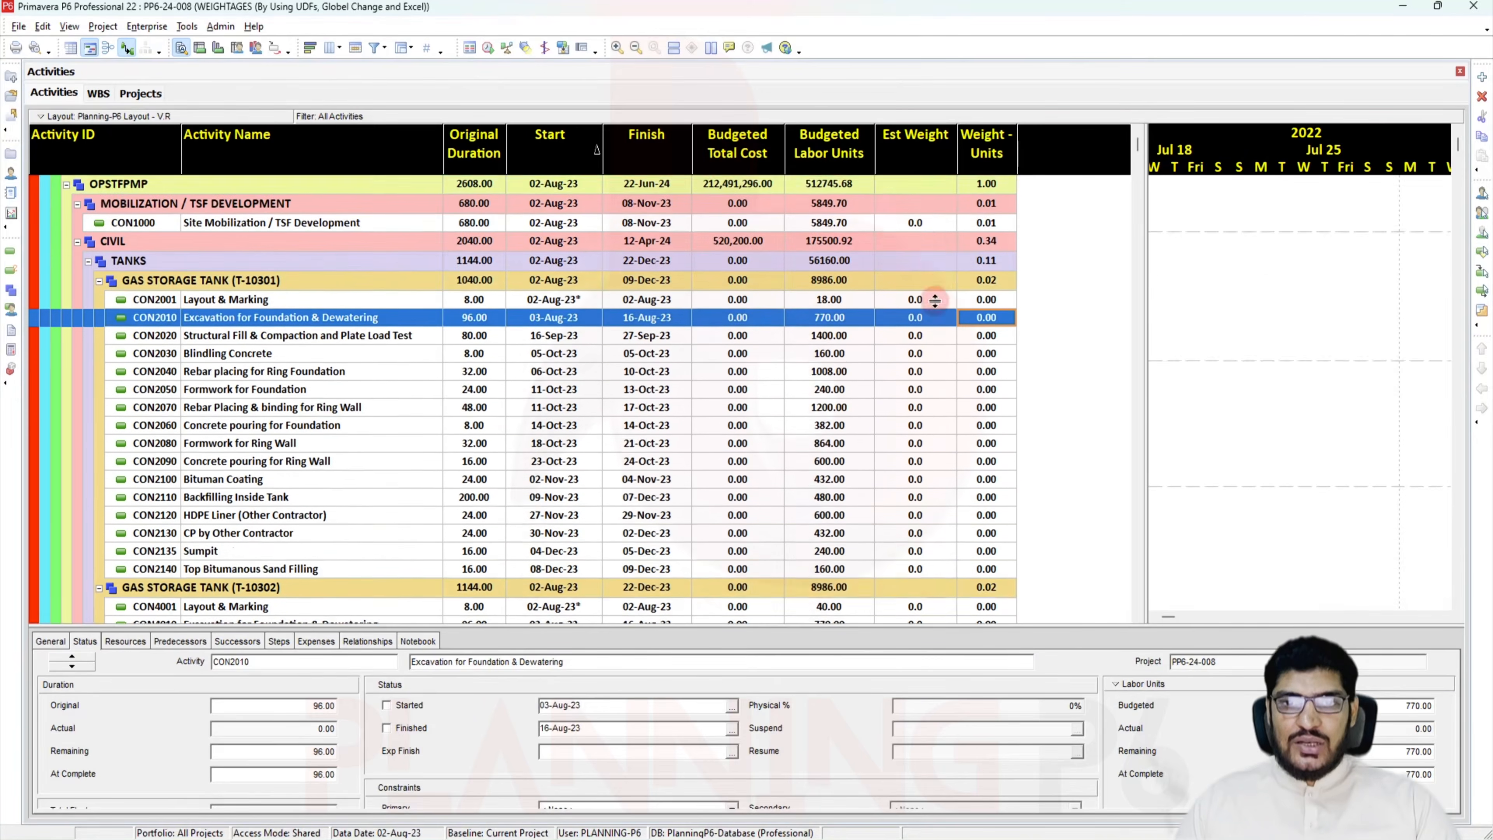
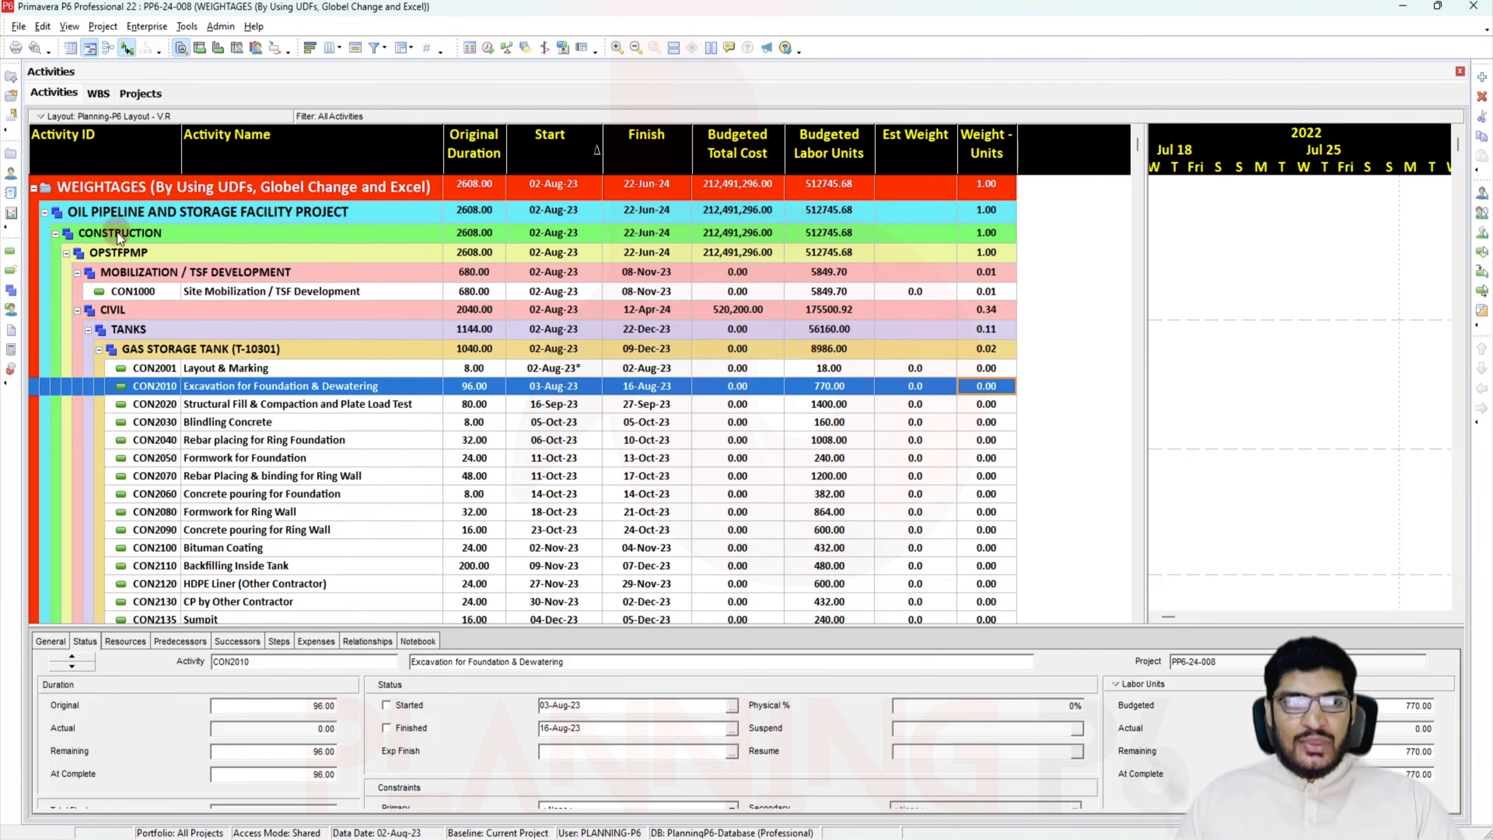
Start a Spreadsheet (XLSX) export of the activities and include project PP6-24-008
click(167, 186)
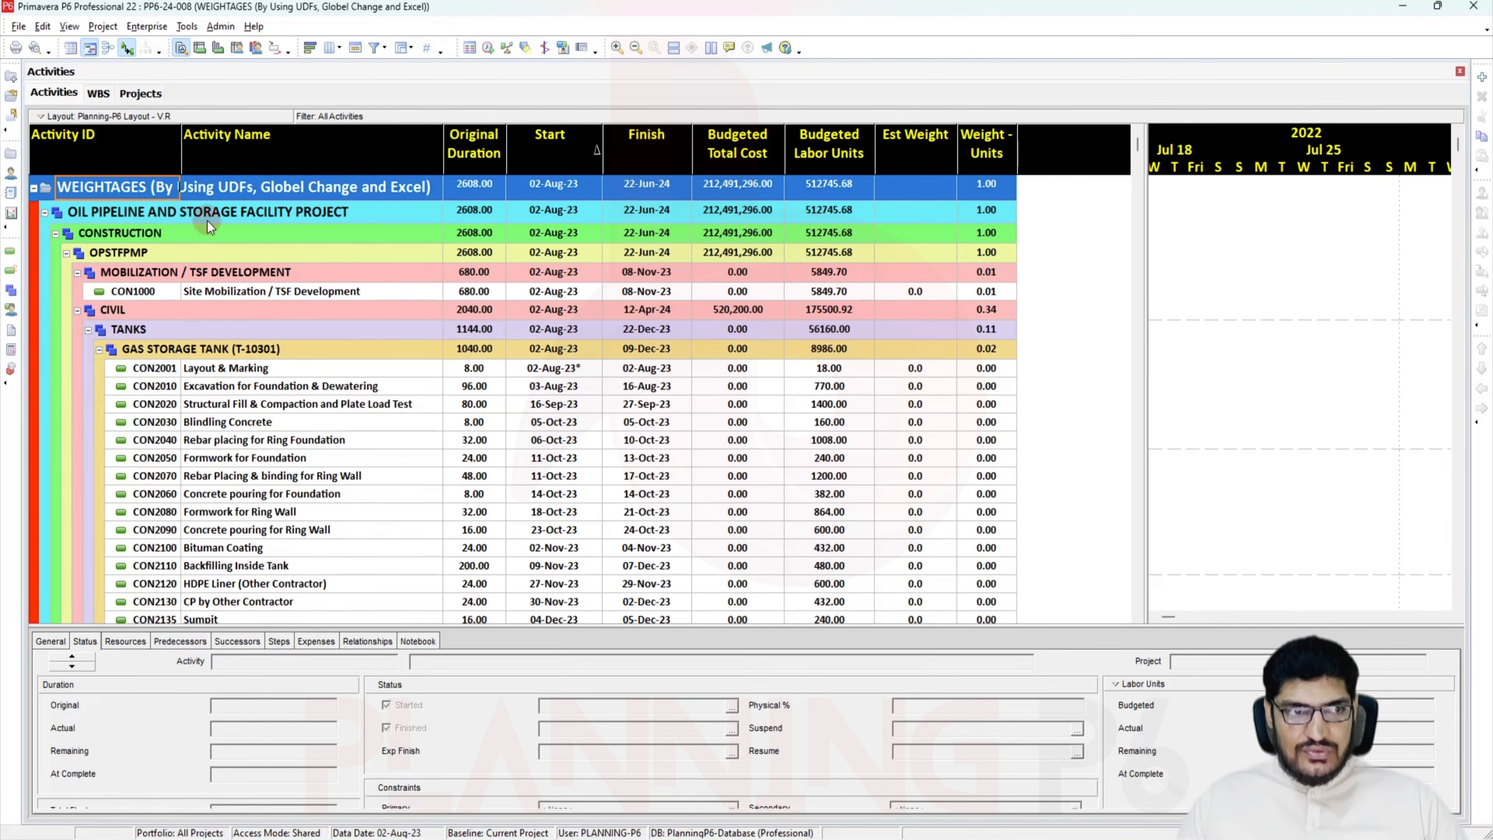
click(13, 26)
click(45, 65)
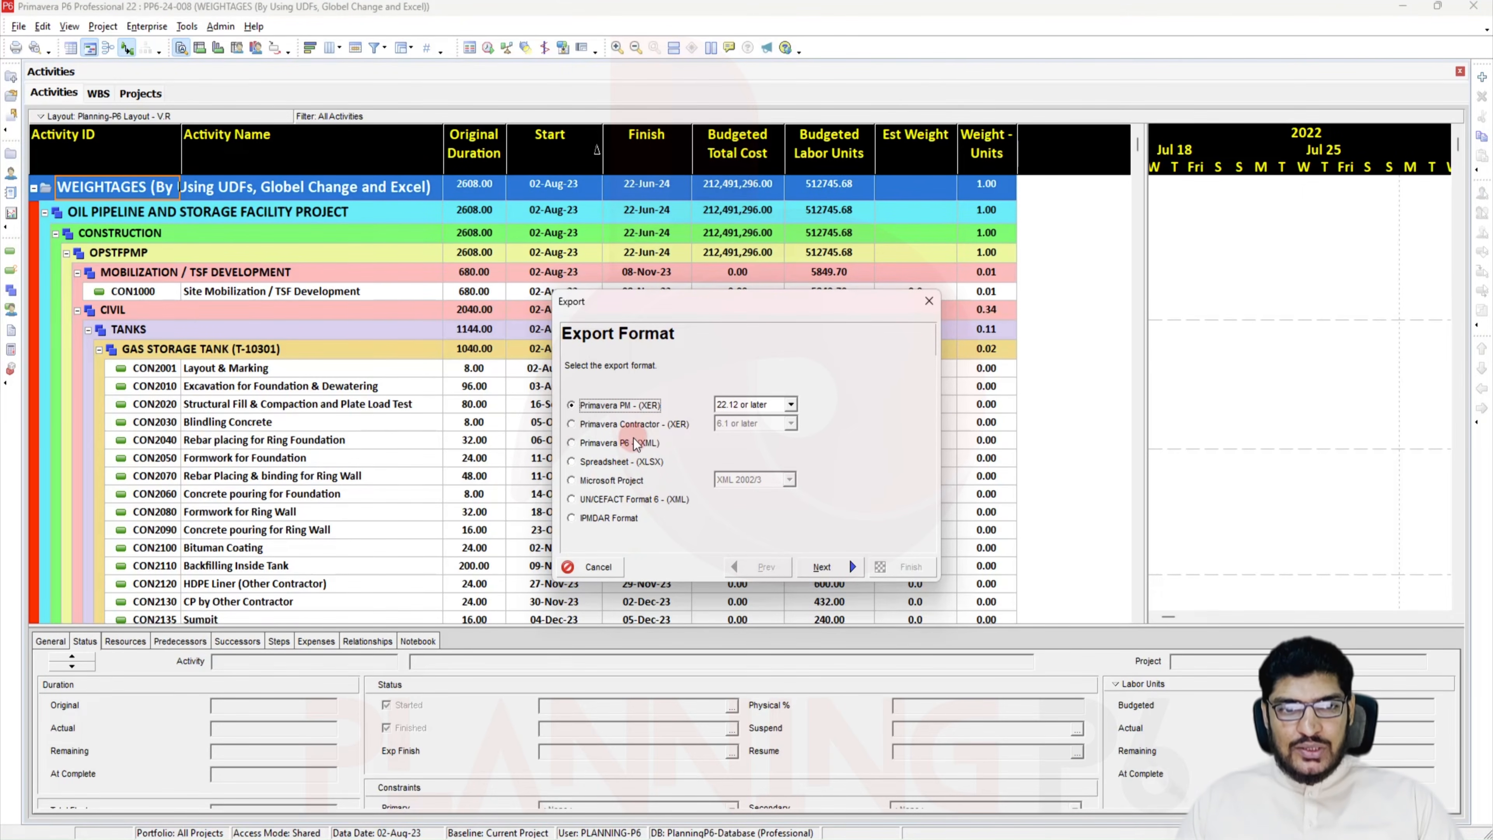
click(621, 462)
click(849, 567)
click(611, 405)
click(822, 567)
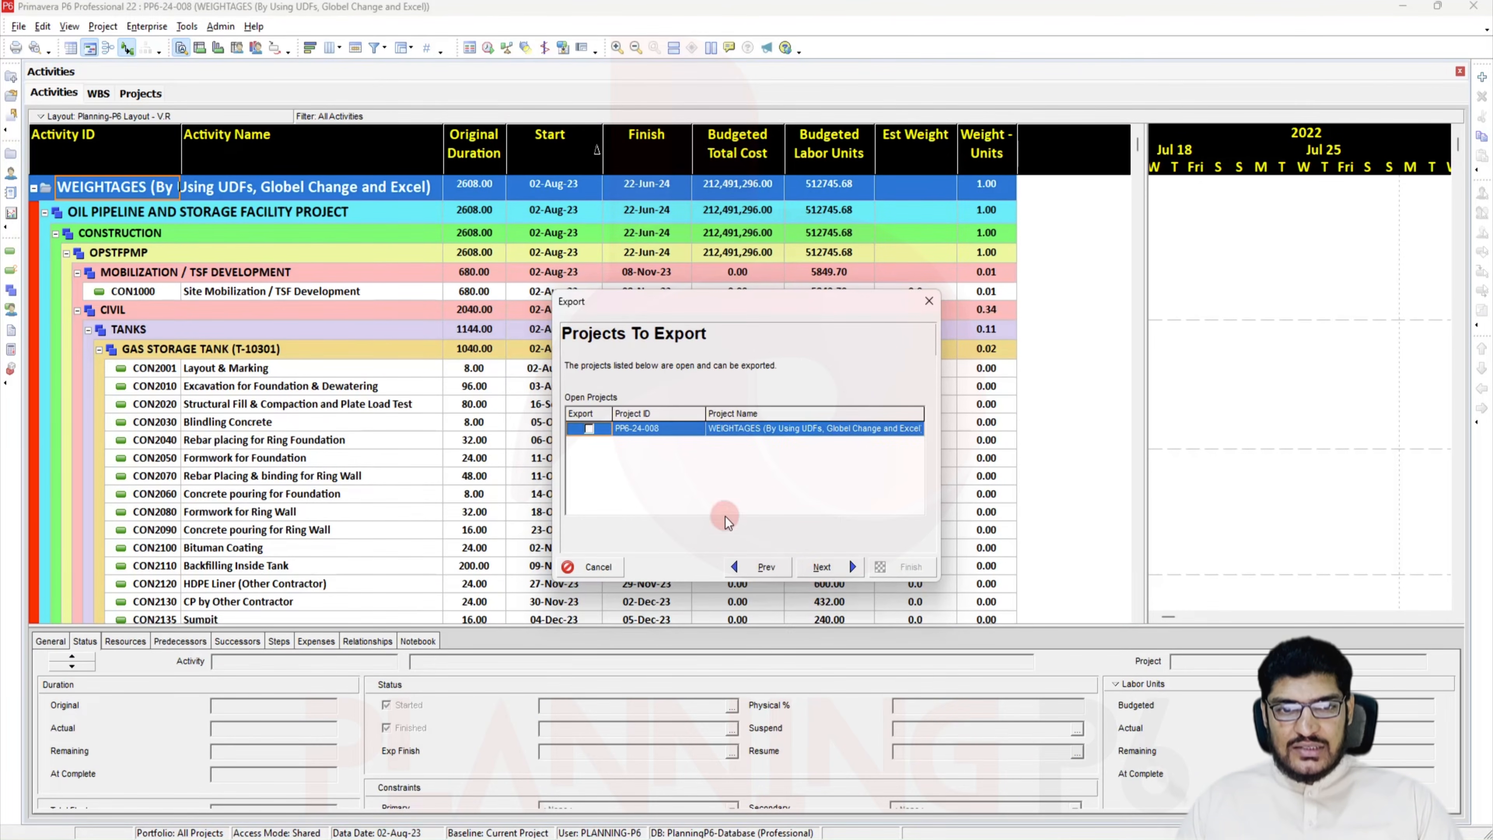
click(586, 434)
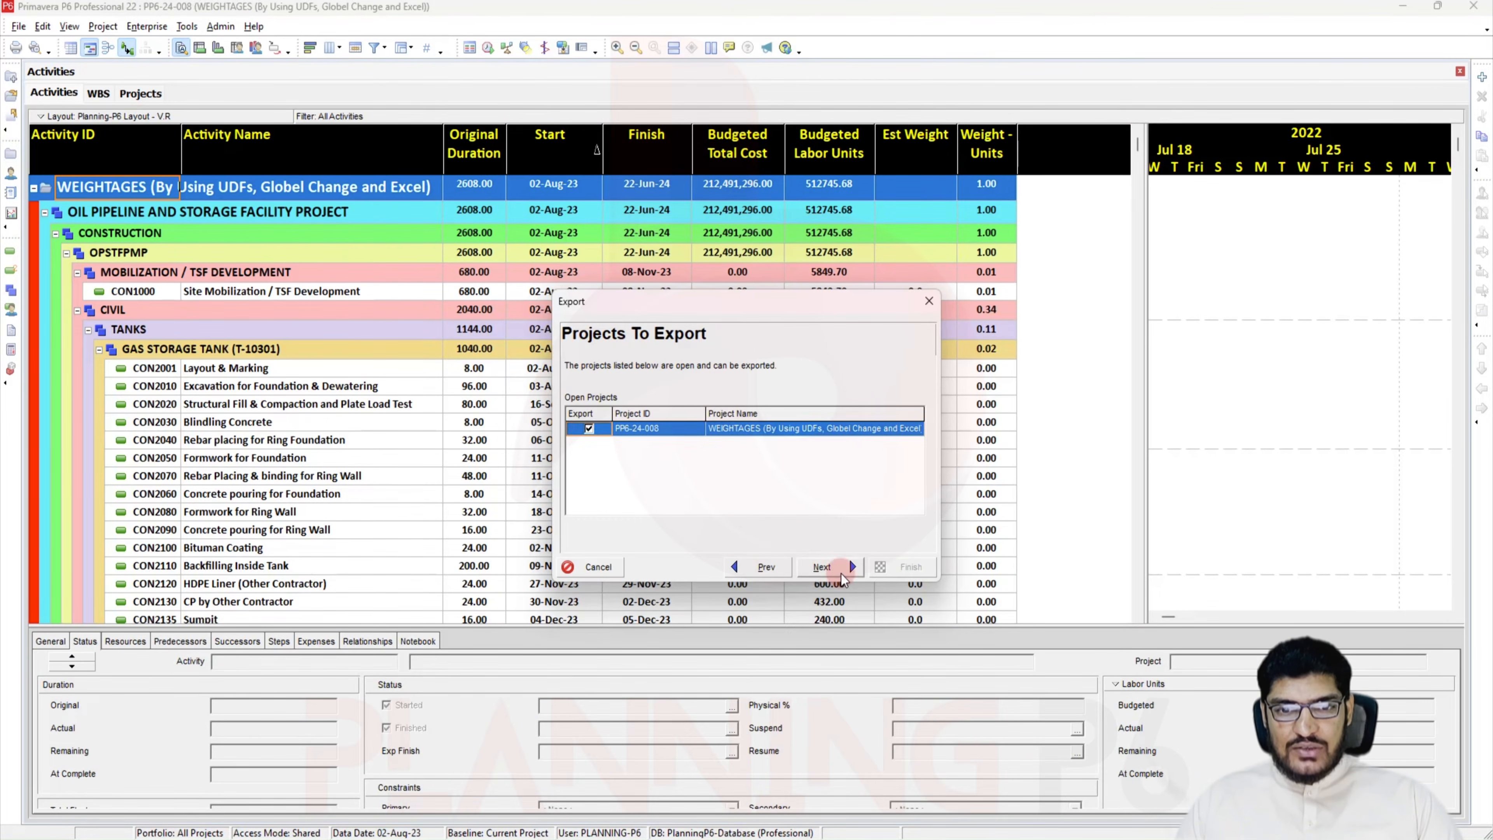
click(829, 566)
Open the Weight export template for modification and remove Budgeted Labor Units from its selected columns
scroll(670, 486, down, 2)
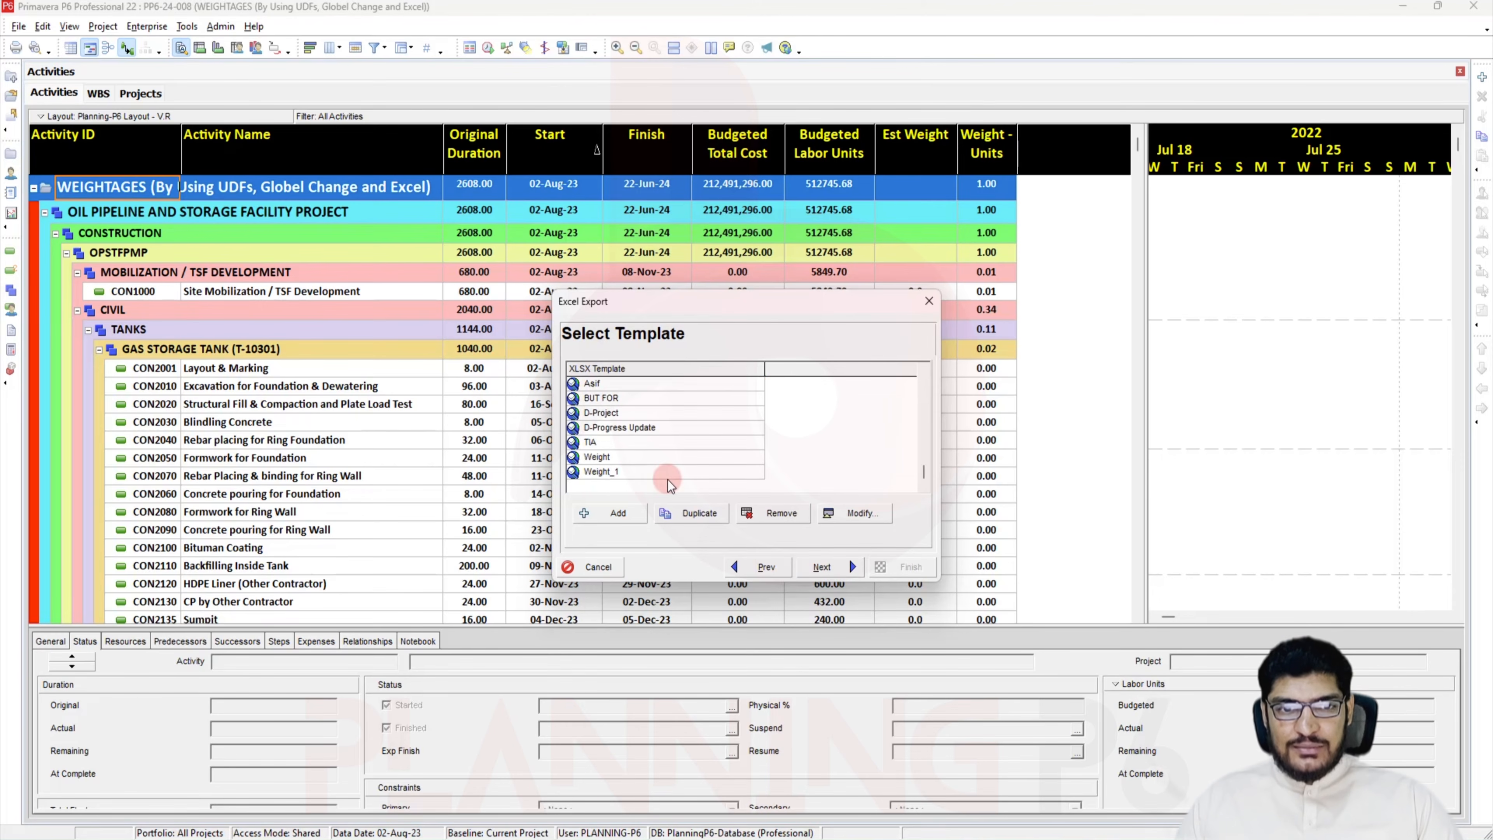
click(613, 461)
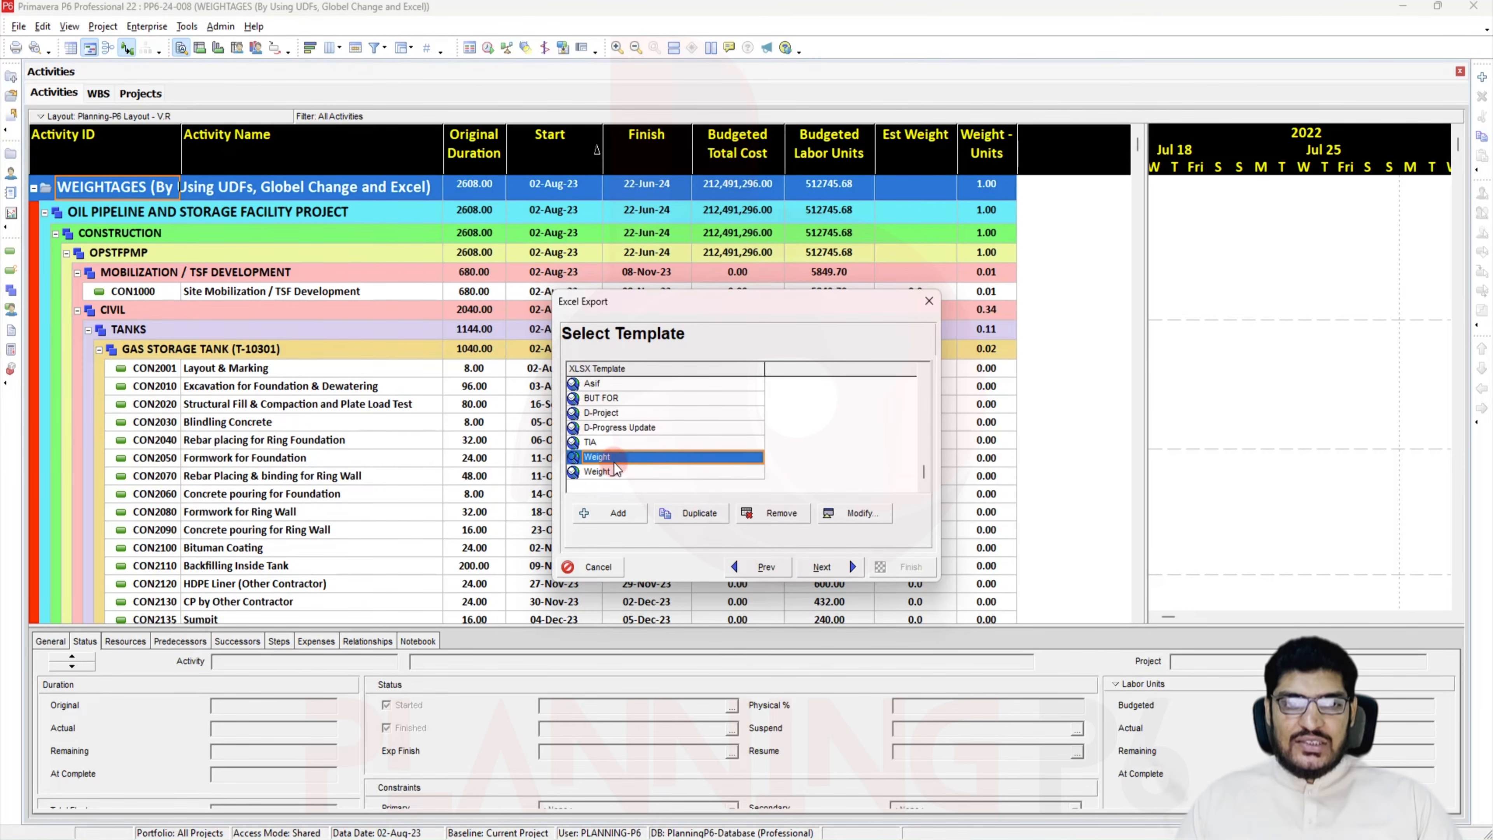
click(856, 513)
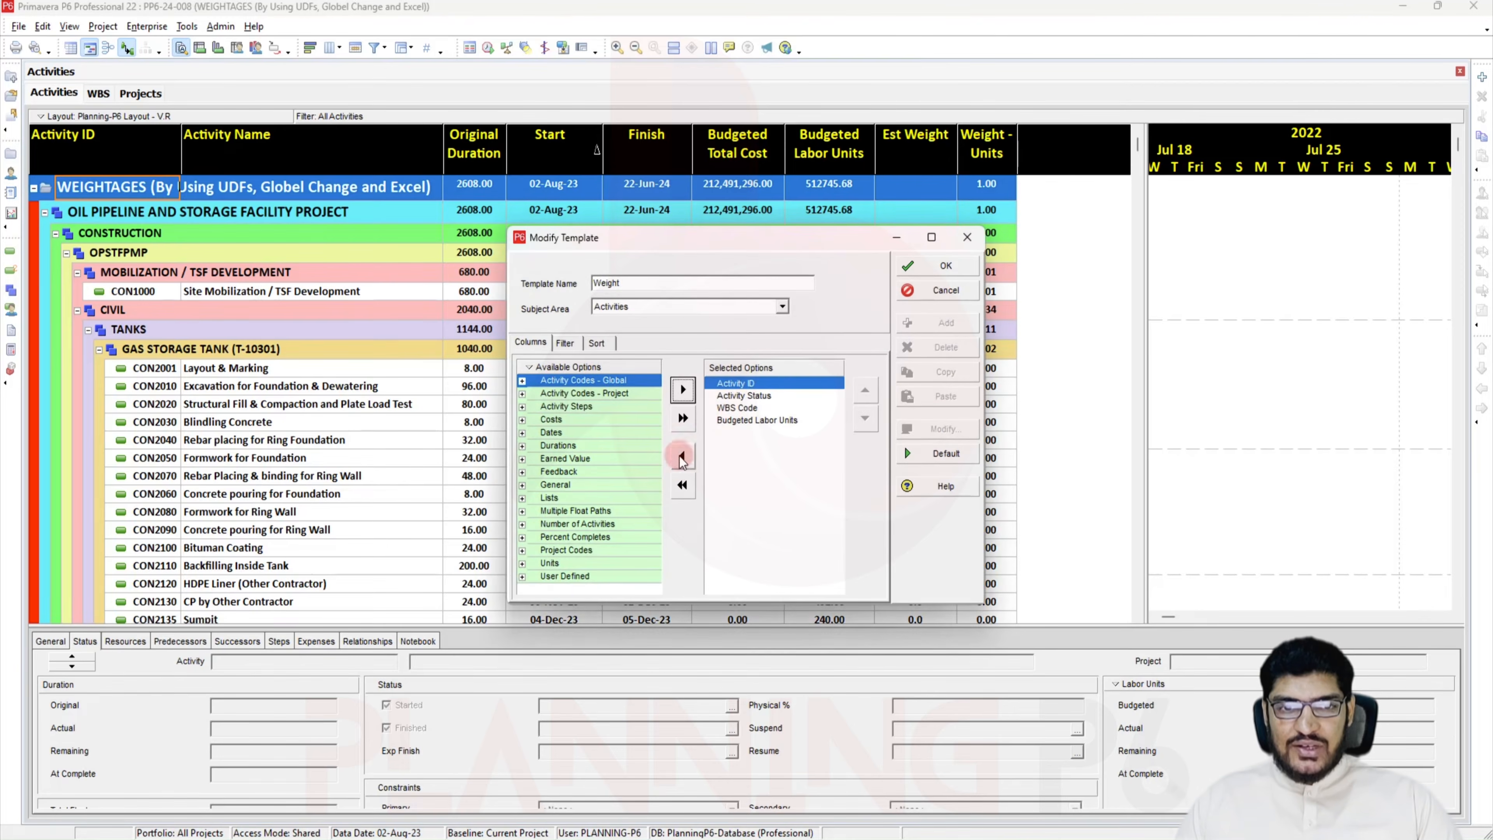
click(758, 421)
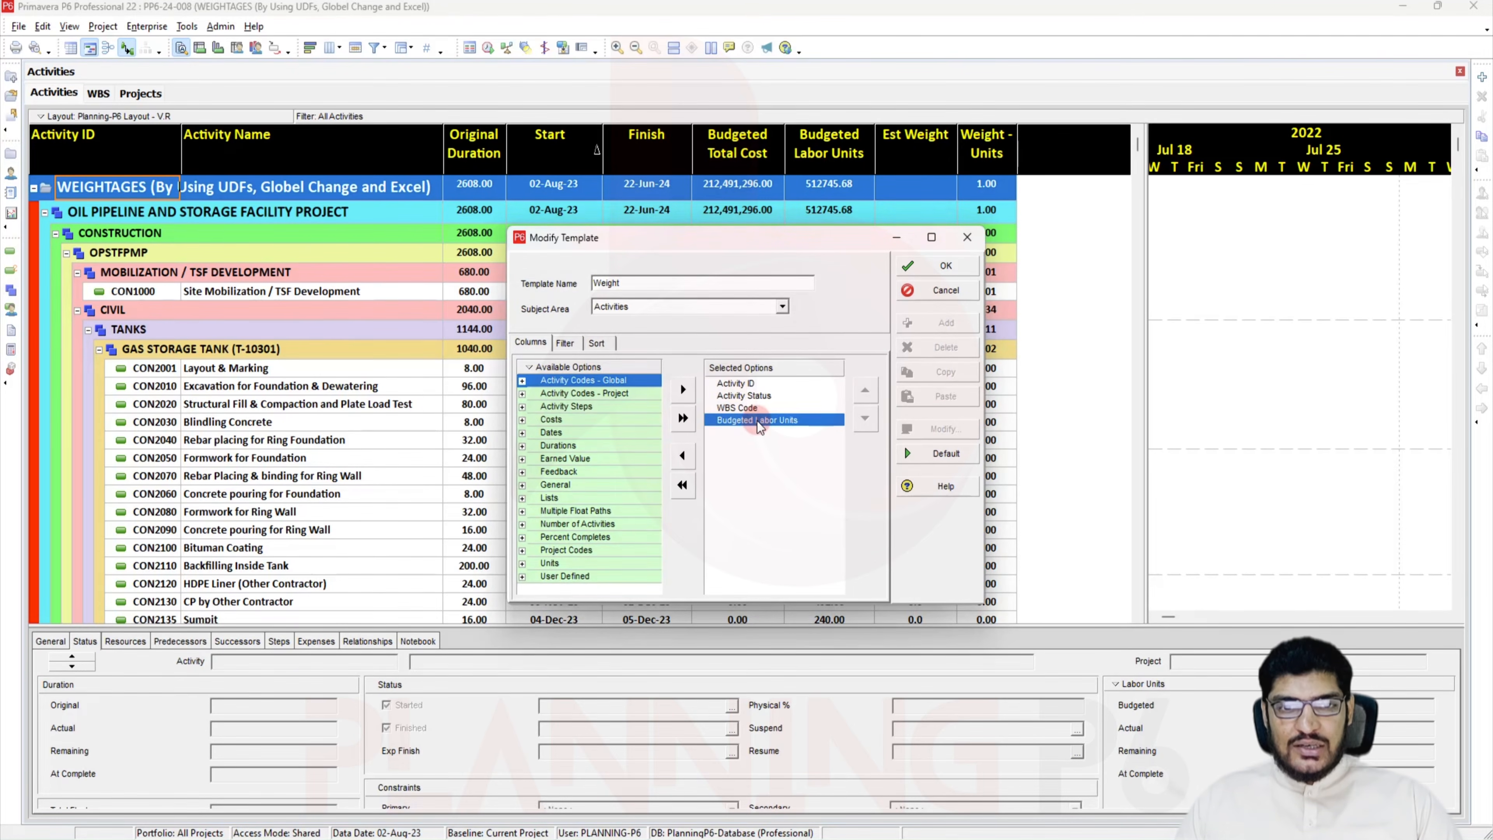
double_click(758, 421)
Add Original Duration from the Durations group to the Weight template's selected columns
scroll(559, 481, up, 8)
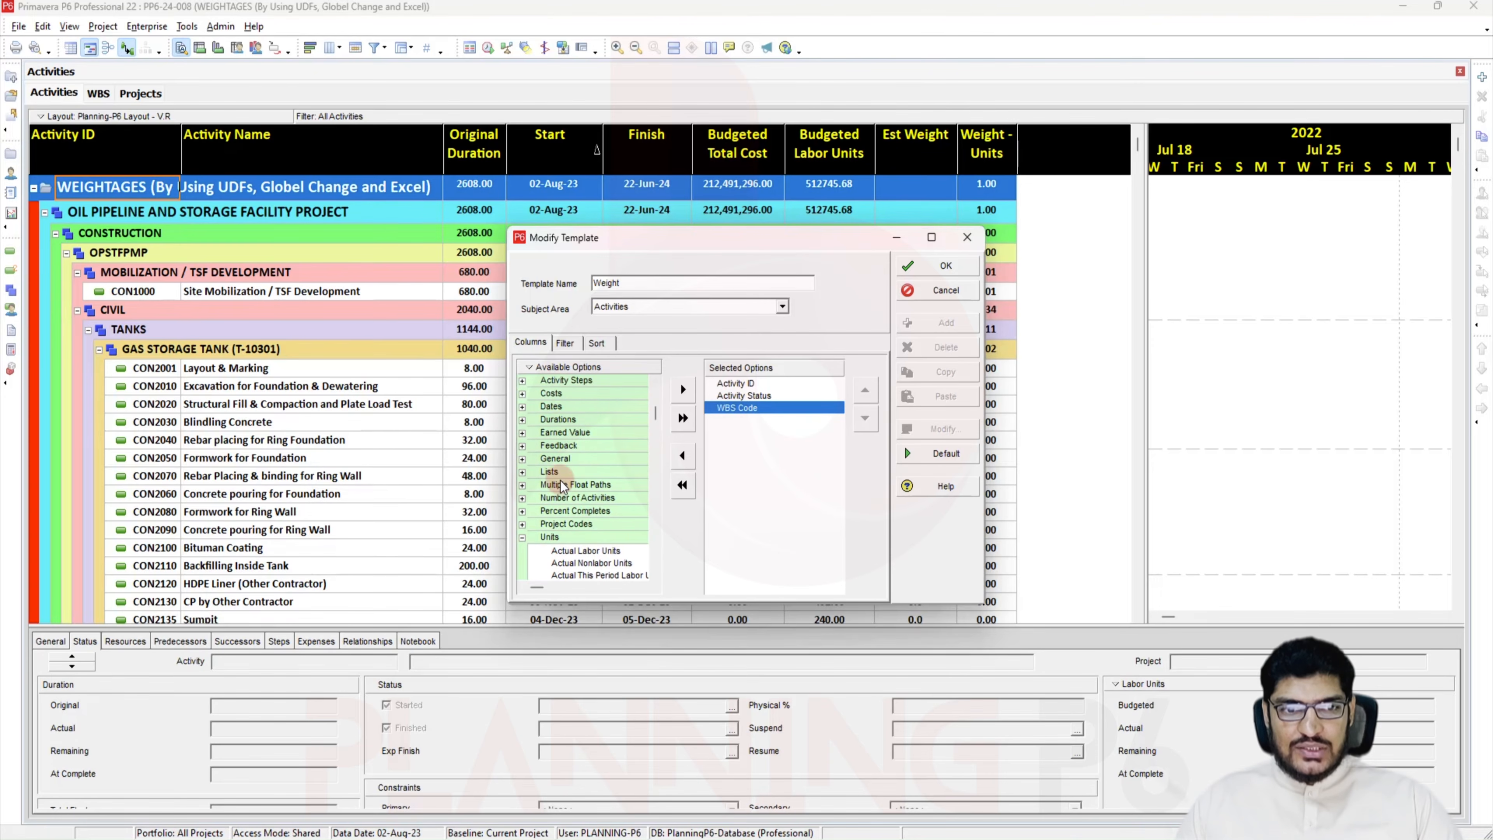
click(521, 420)
scroll(582, 488, down, 2)
scroll(582, 491, up, 1)
click(585, 430)
double_click(585, 431)
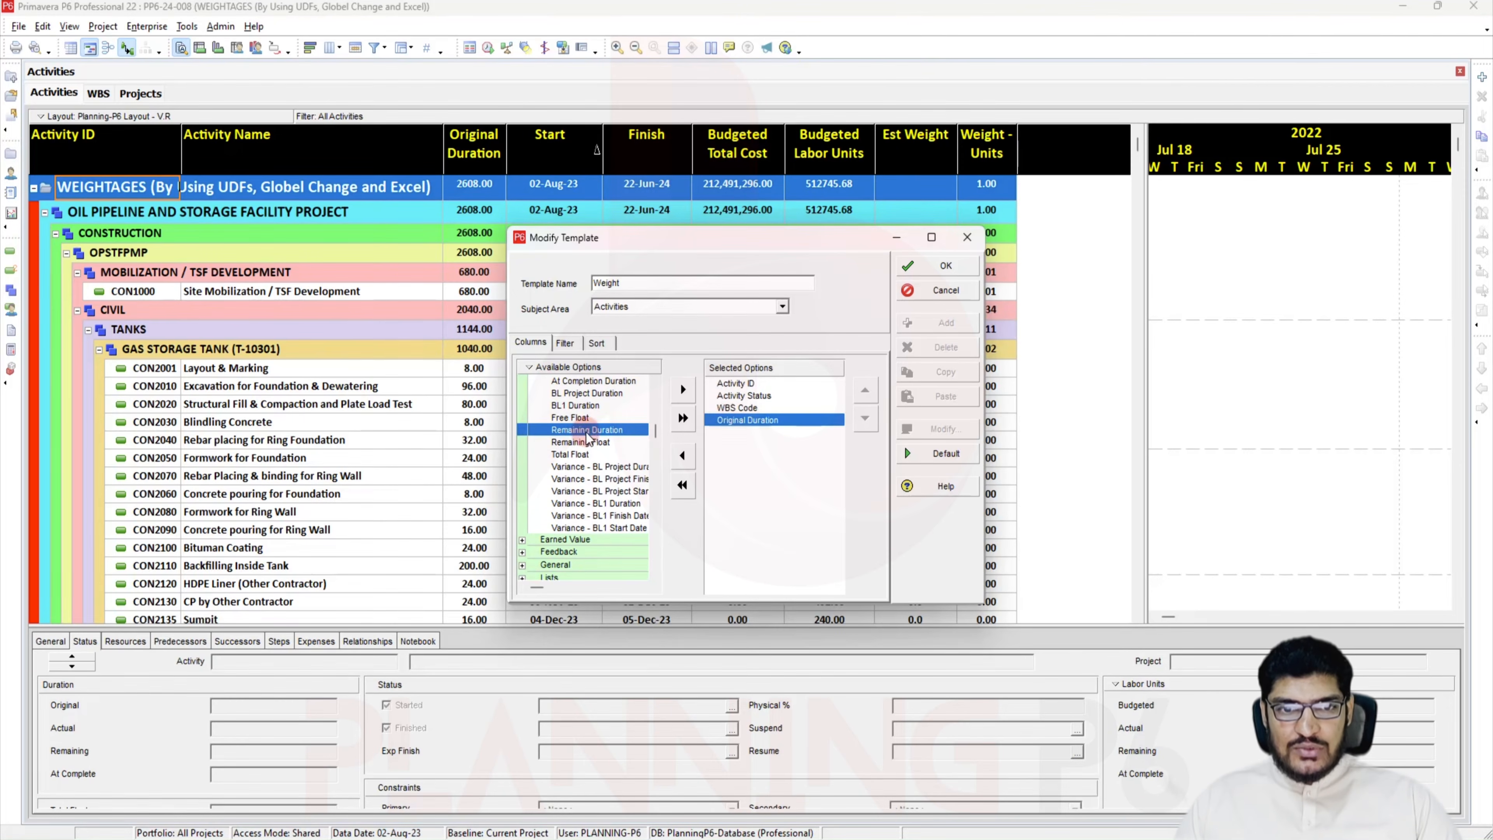
click(763, 462)
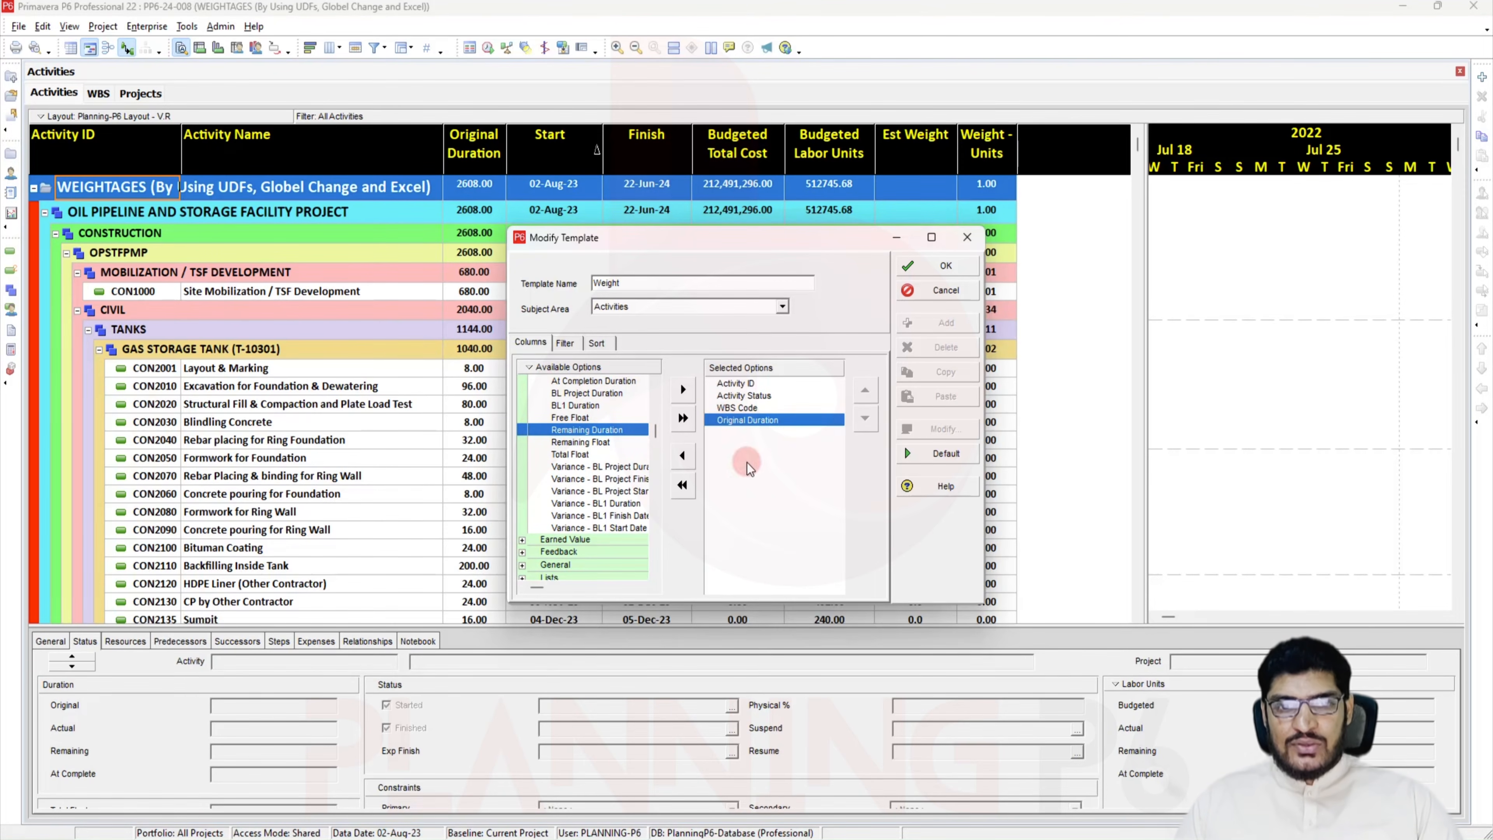
Add the user defined field "Weigght - Duartion" to the template's selected columns and save the template
scroll(578, 515, down, 7)
scroll(552, 488, down, 6)
scroll(590, 525, down, 4)
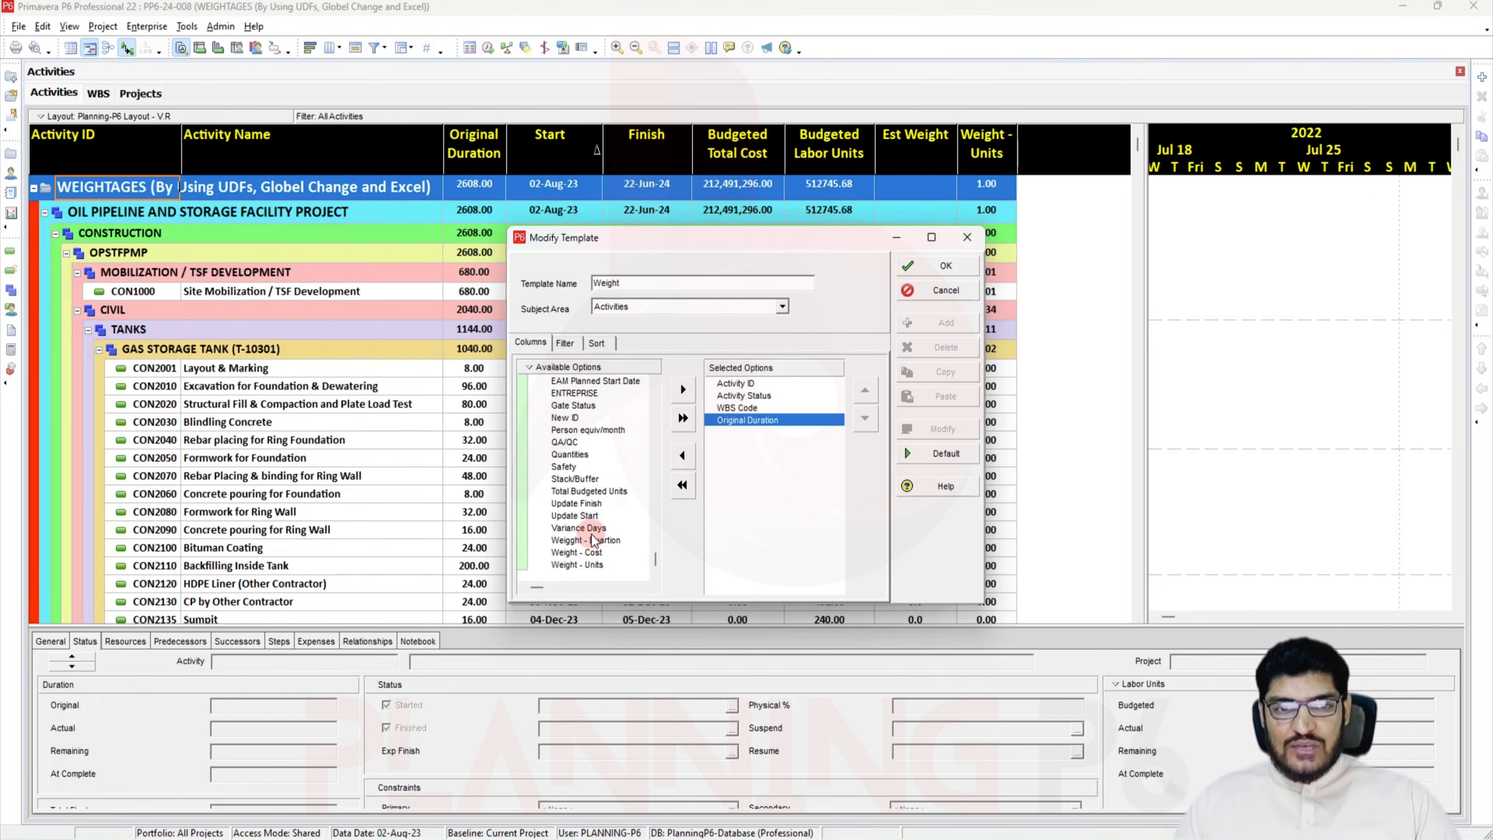
click(599, 541)
double_click(598, 541)
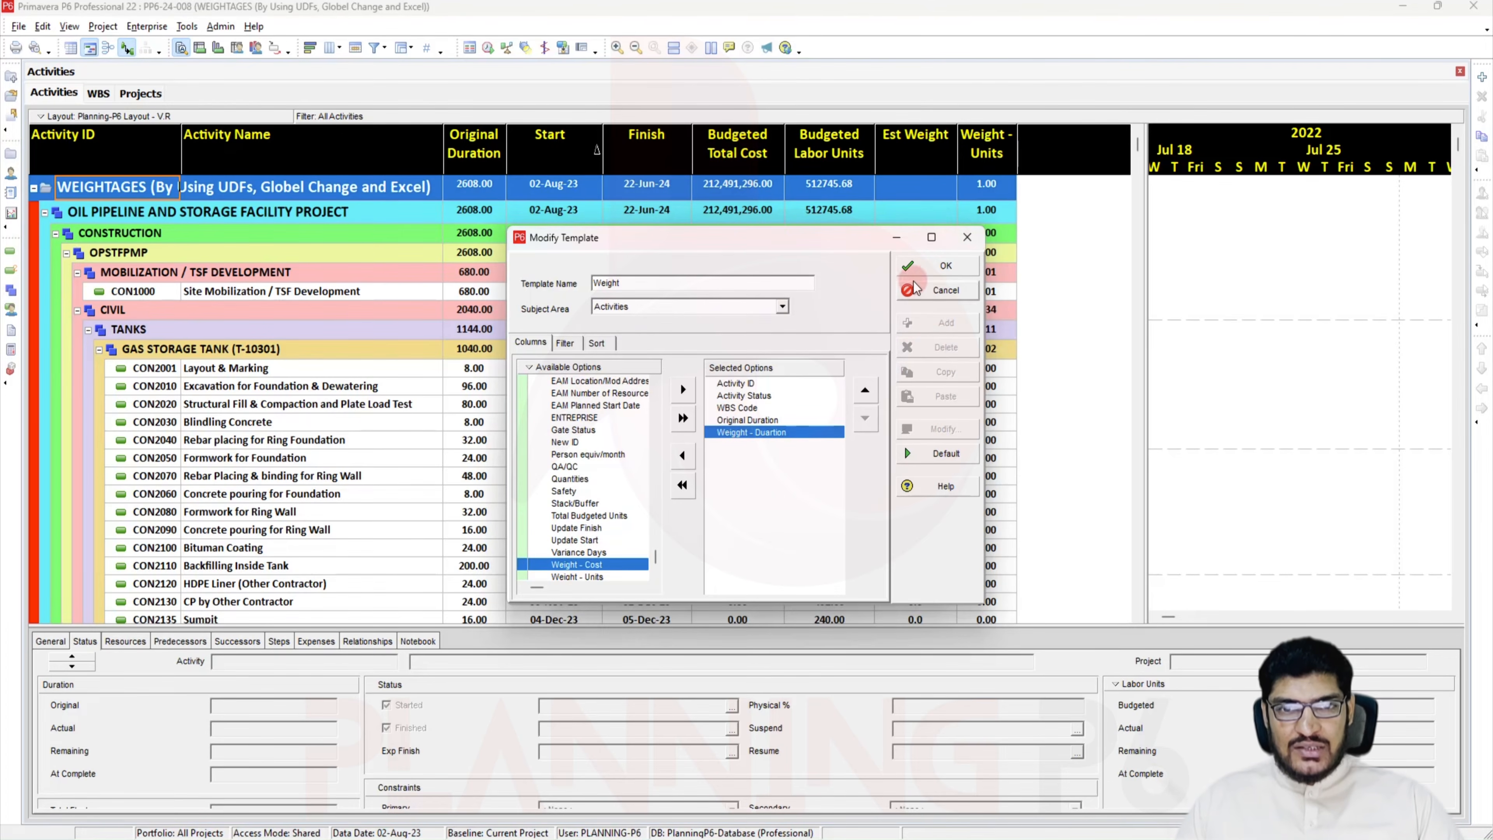
click(940, 265)
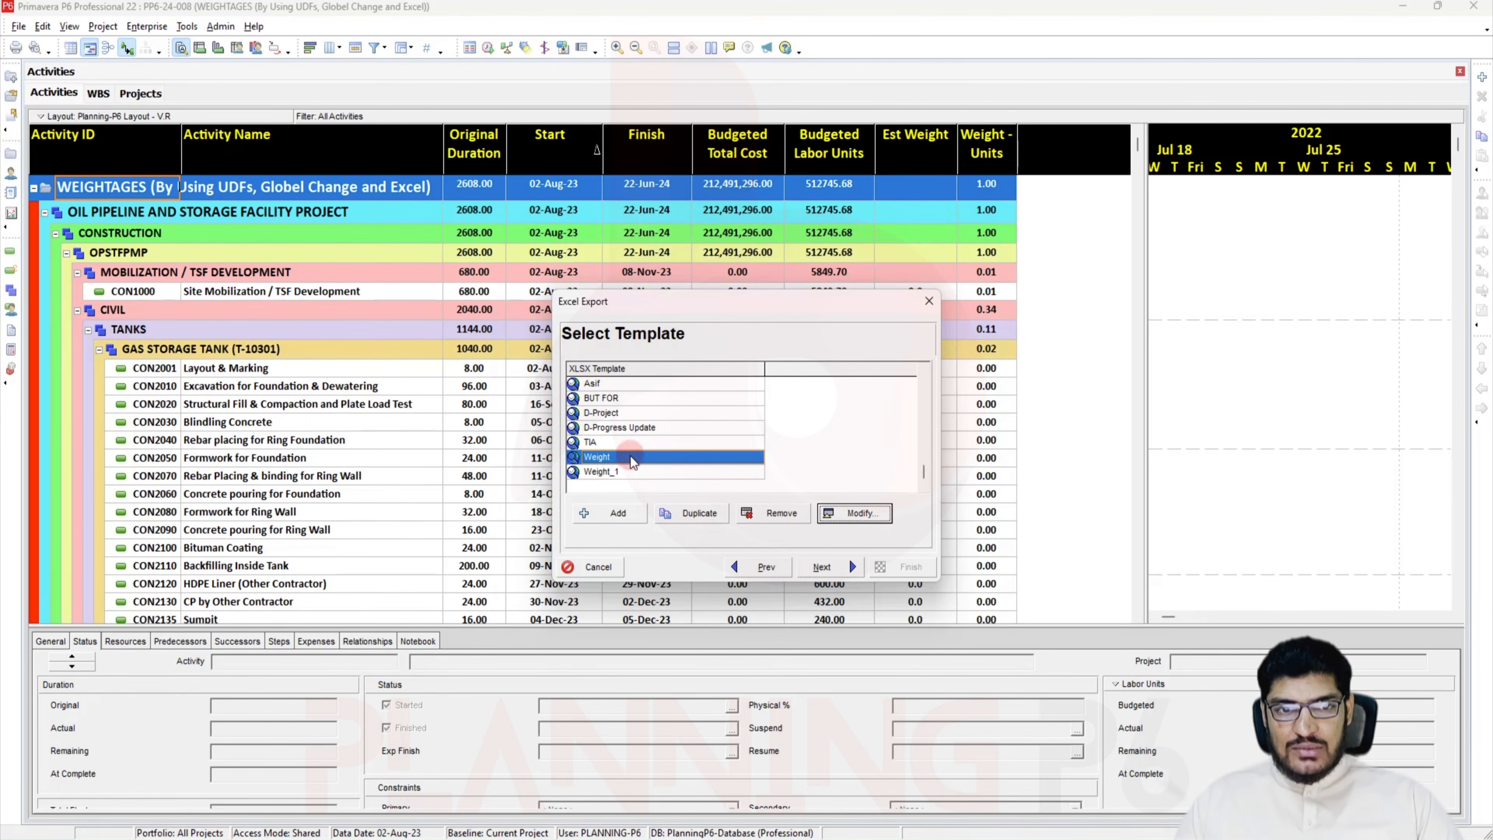
Export the activities with the Weight template to a Desktop file named PP6-24-008-Activities-Weight
click(833, 568)
click(758, 413)
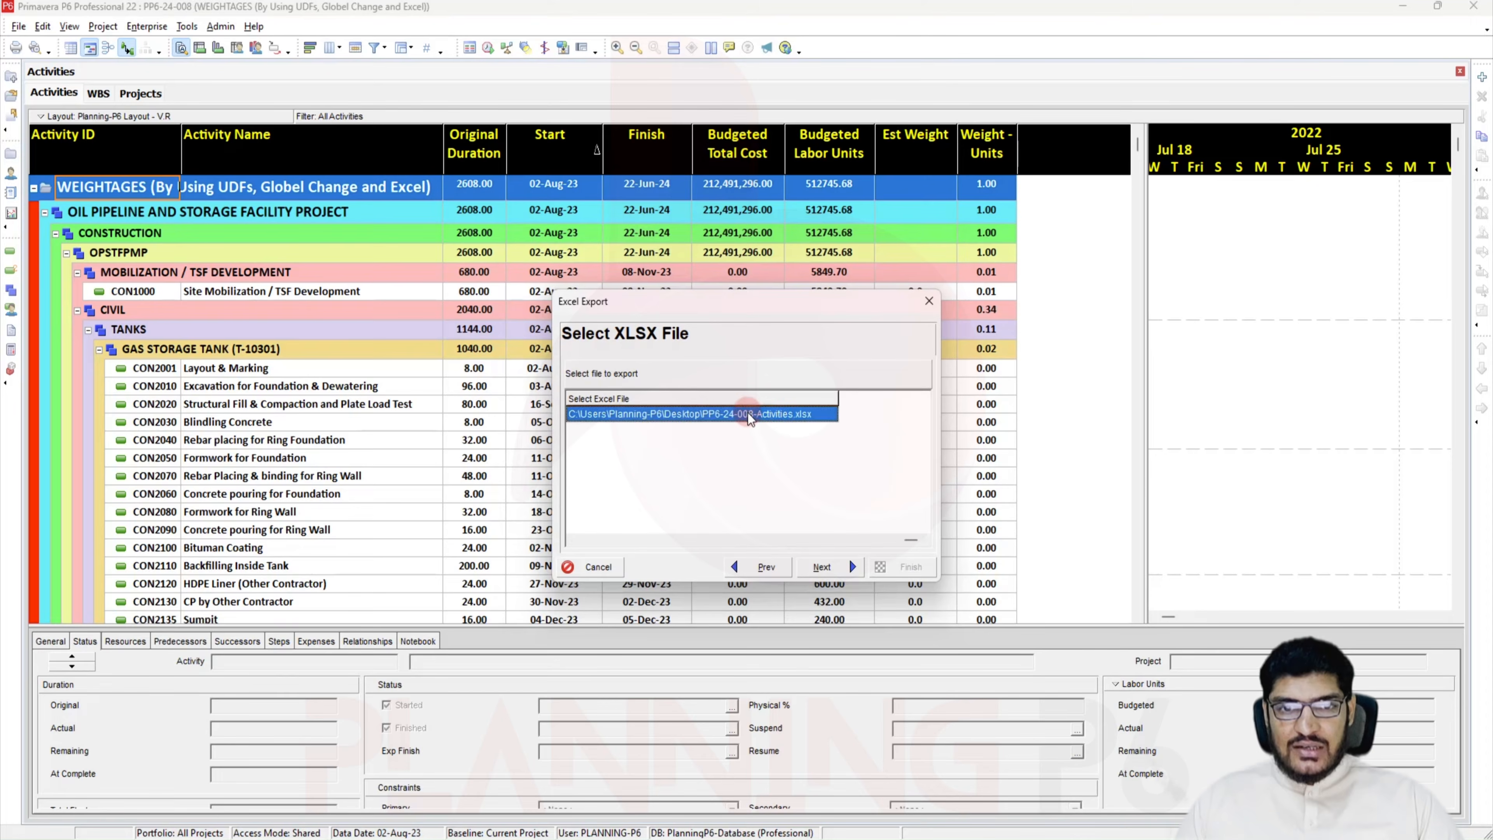
click(773, 413)
click(831, 413)
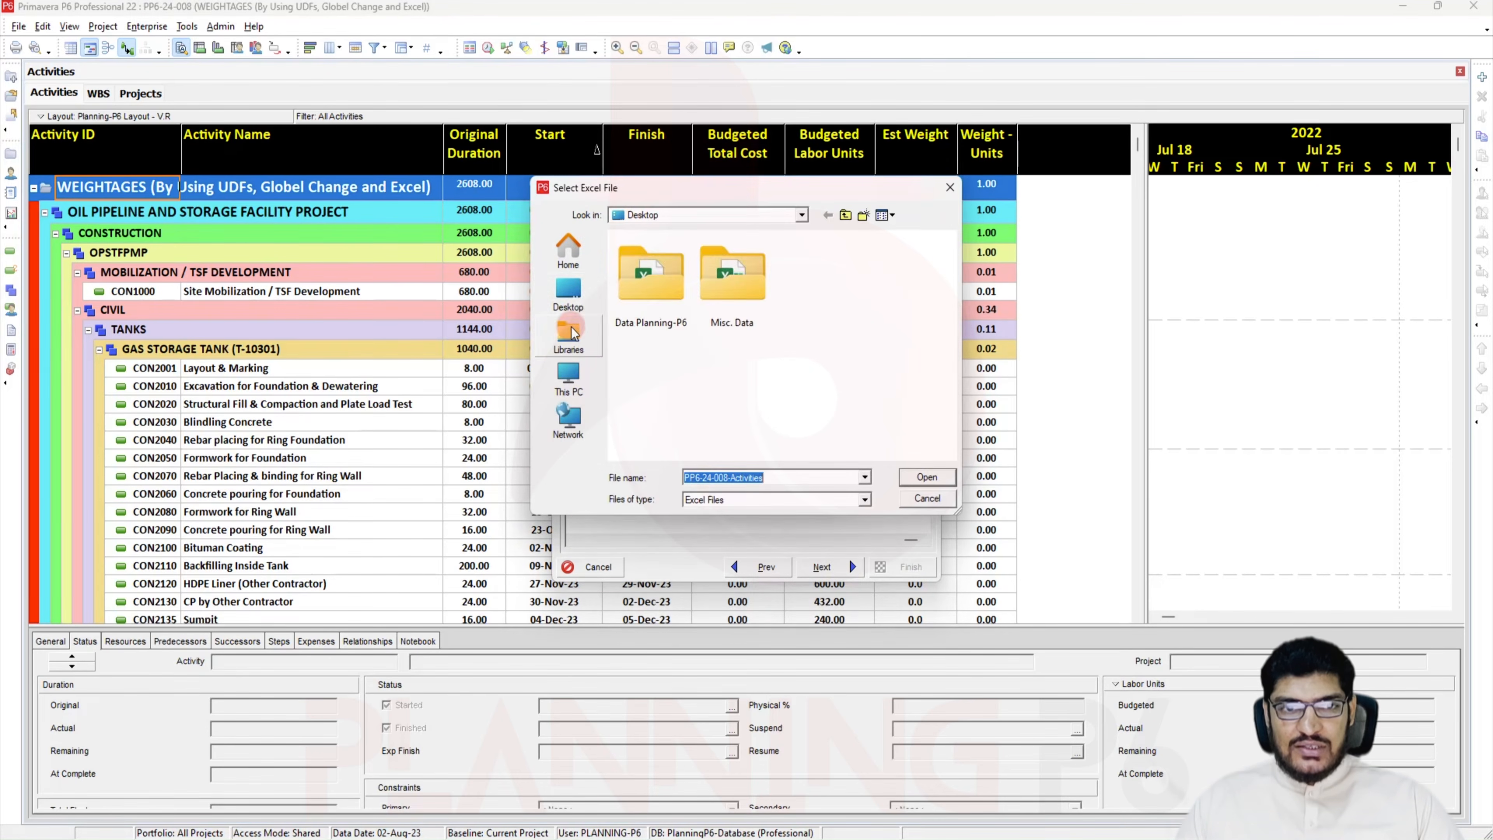
click(810, 479)
click(812, 473)
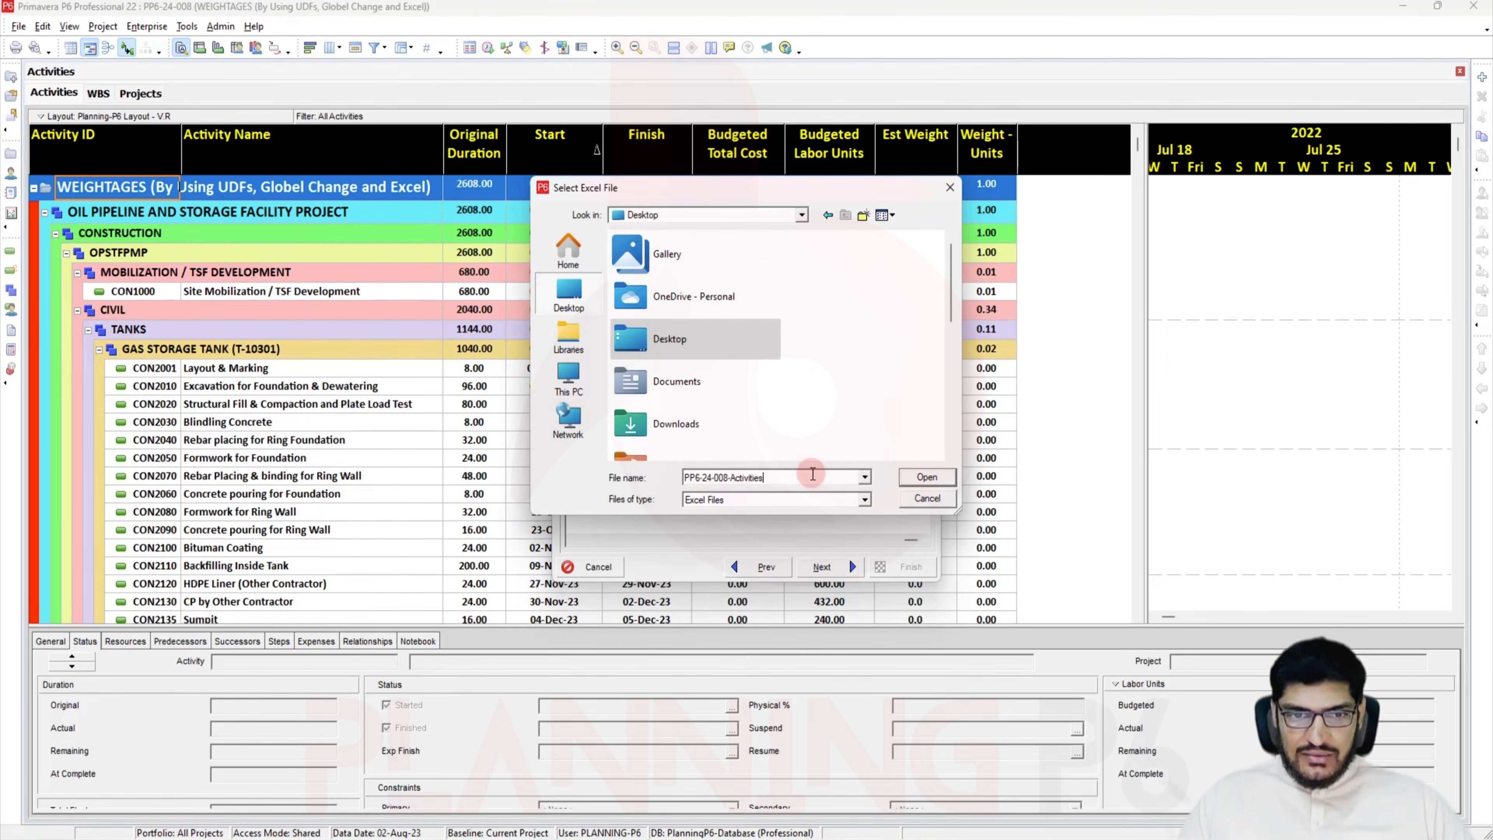
text(-Weight)
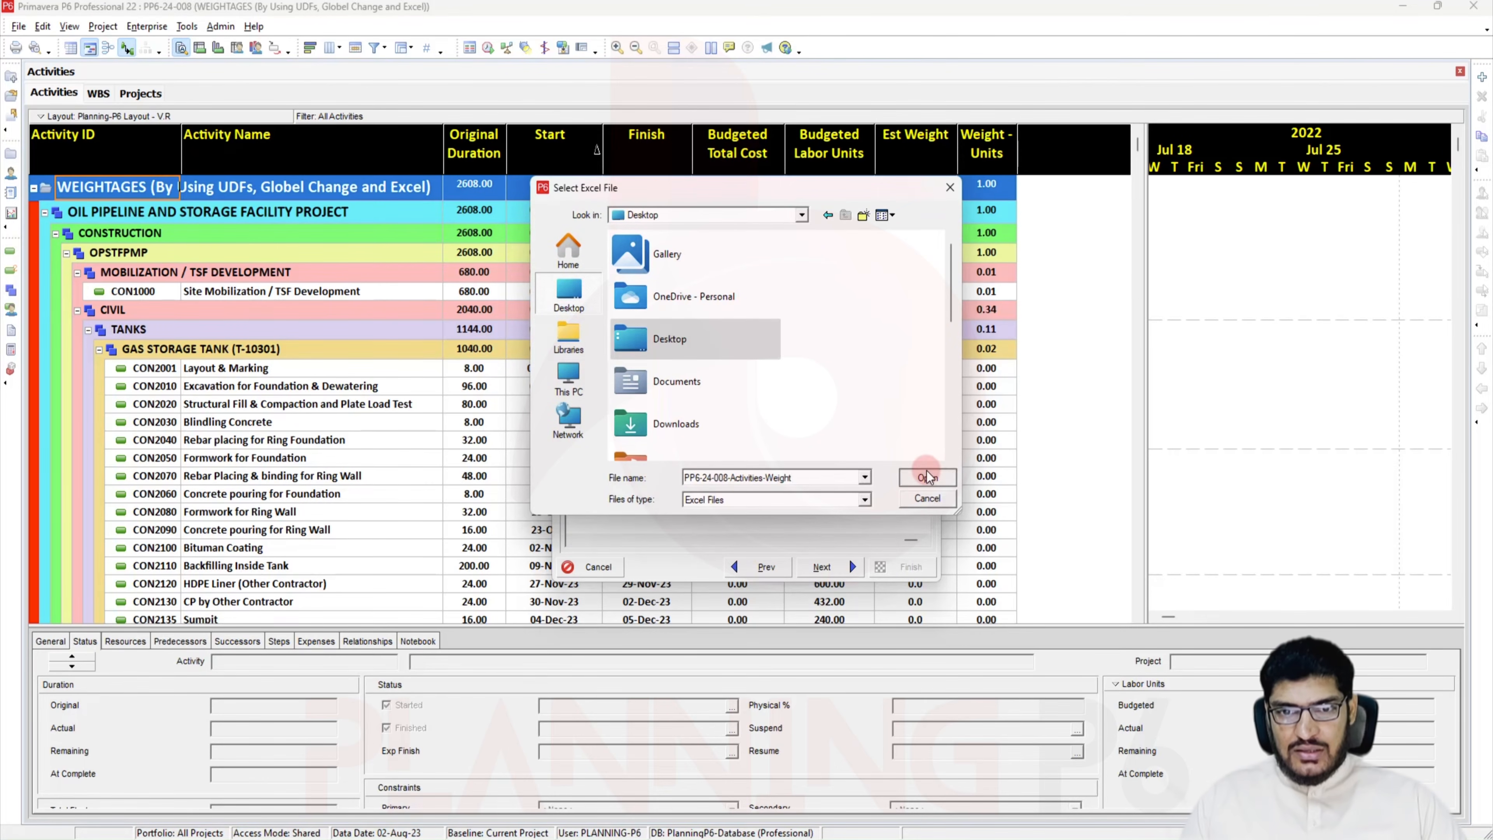
click(927, 476)
click(840, 565)
click(909, 569)
click(897, 567)
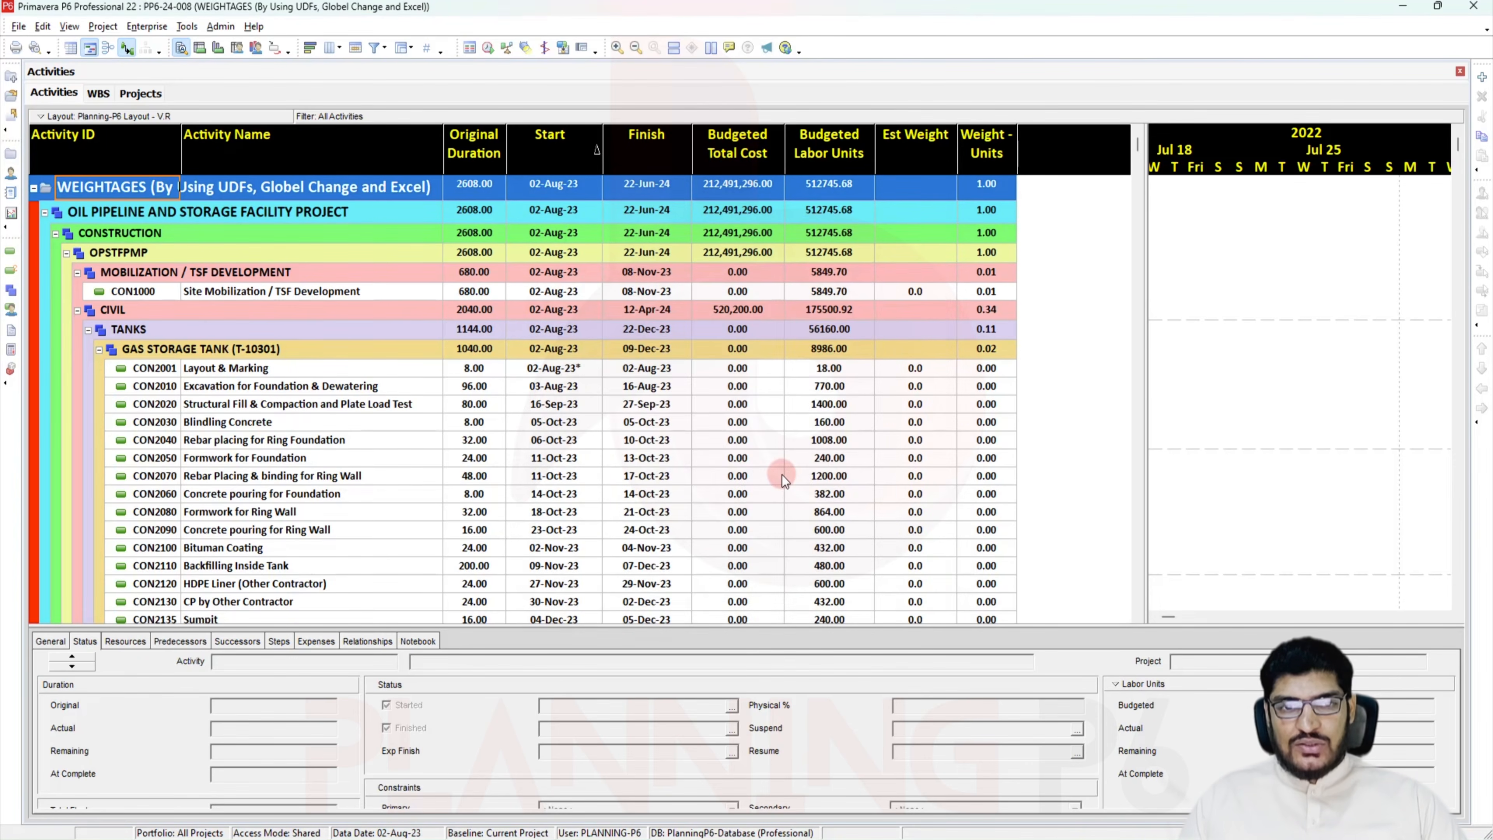
Open the exported PP6-24-008-Activities-Weight workbook from the desktop in Excel and widen the WBS Code column
key(super+d)
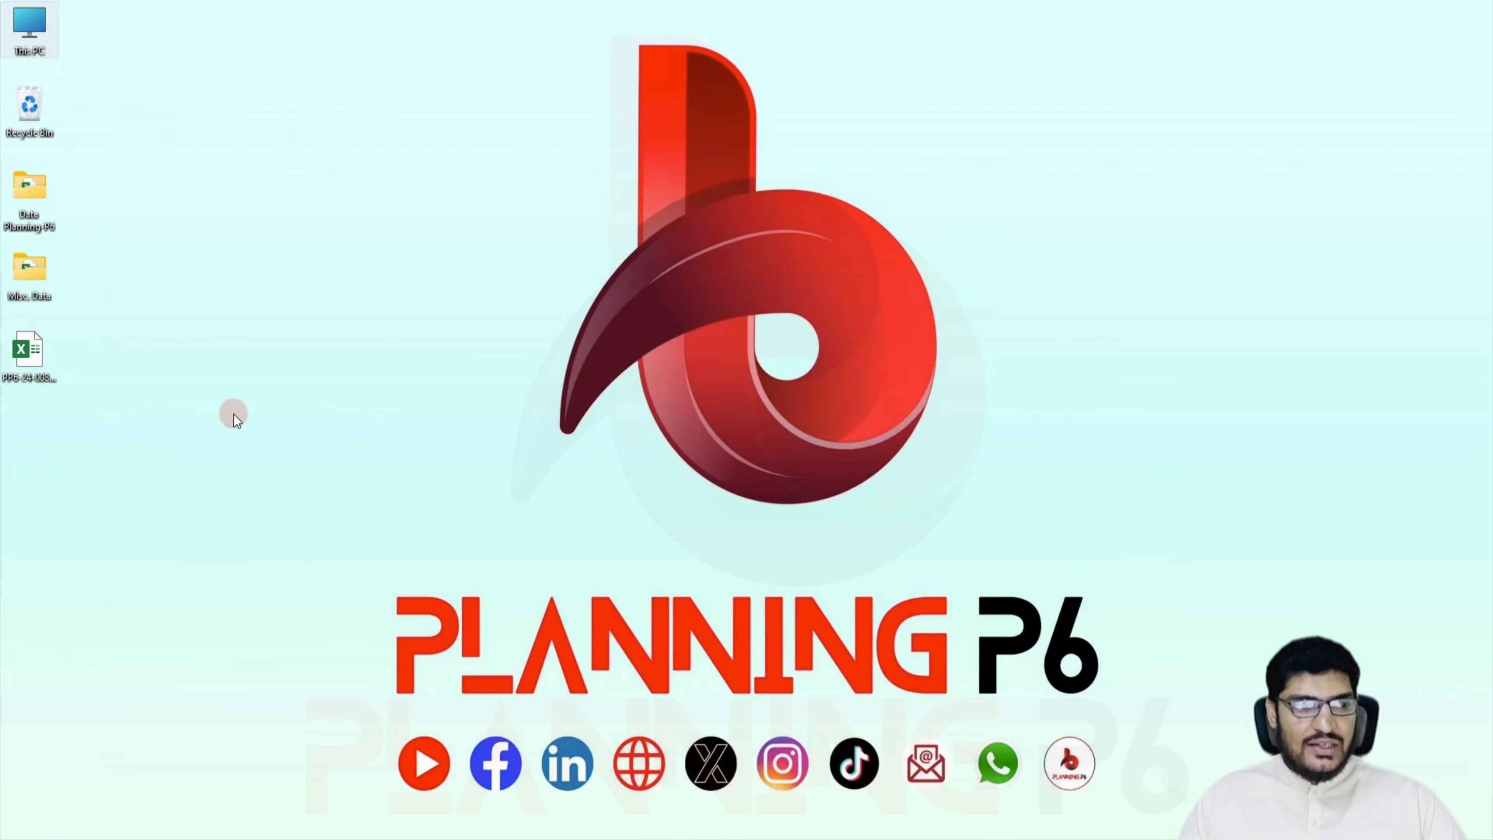
double_click(28, 361)
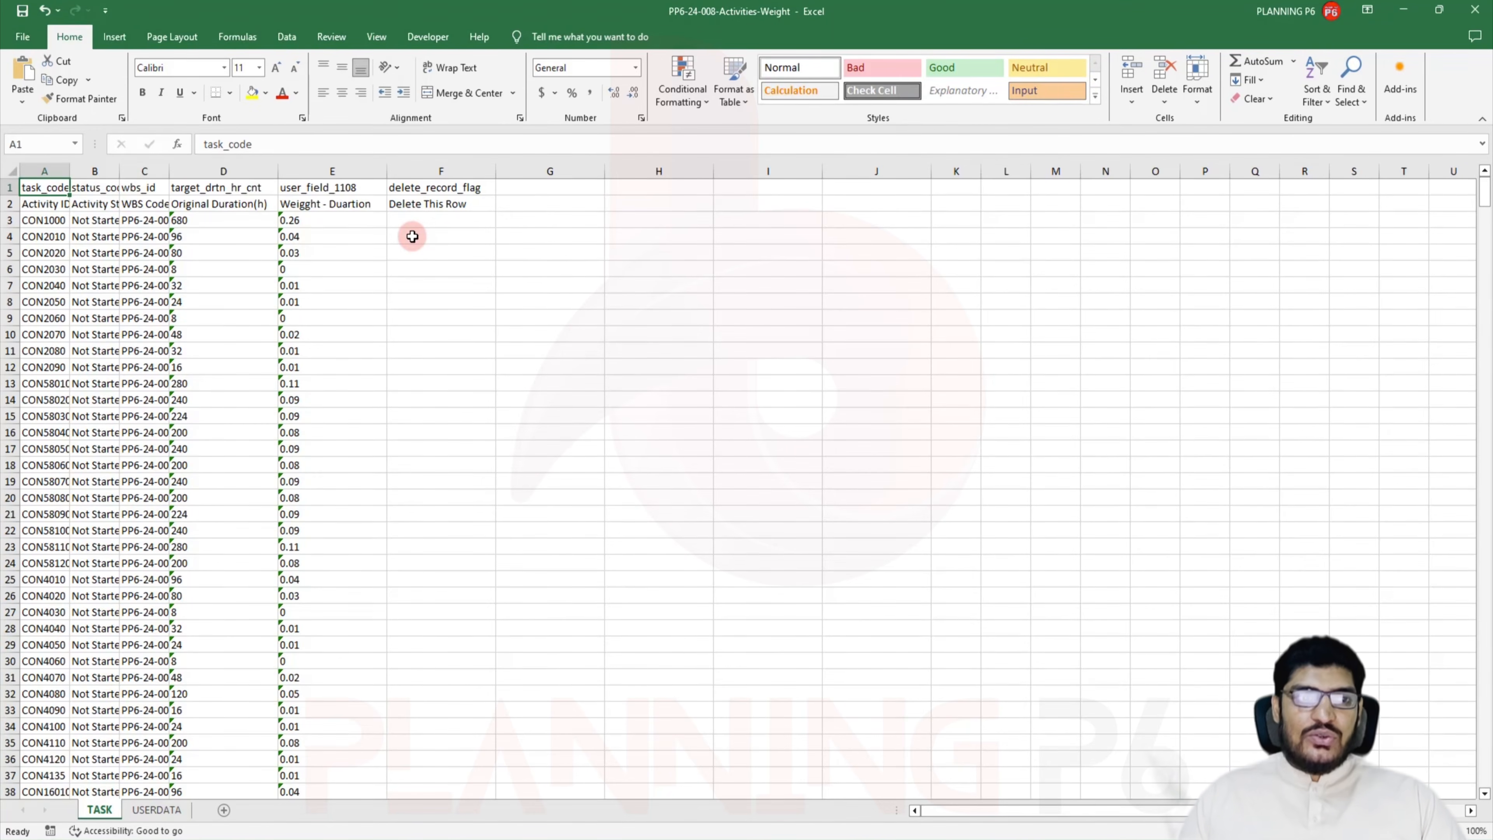
drag(168, 175, 185, 174)
double_click(184, 172)
click(276, 223)
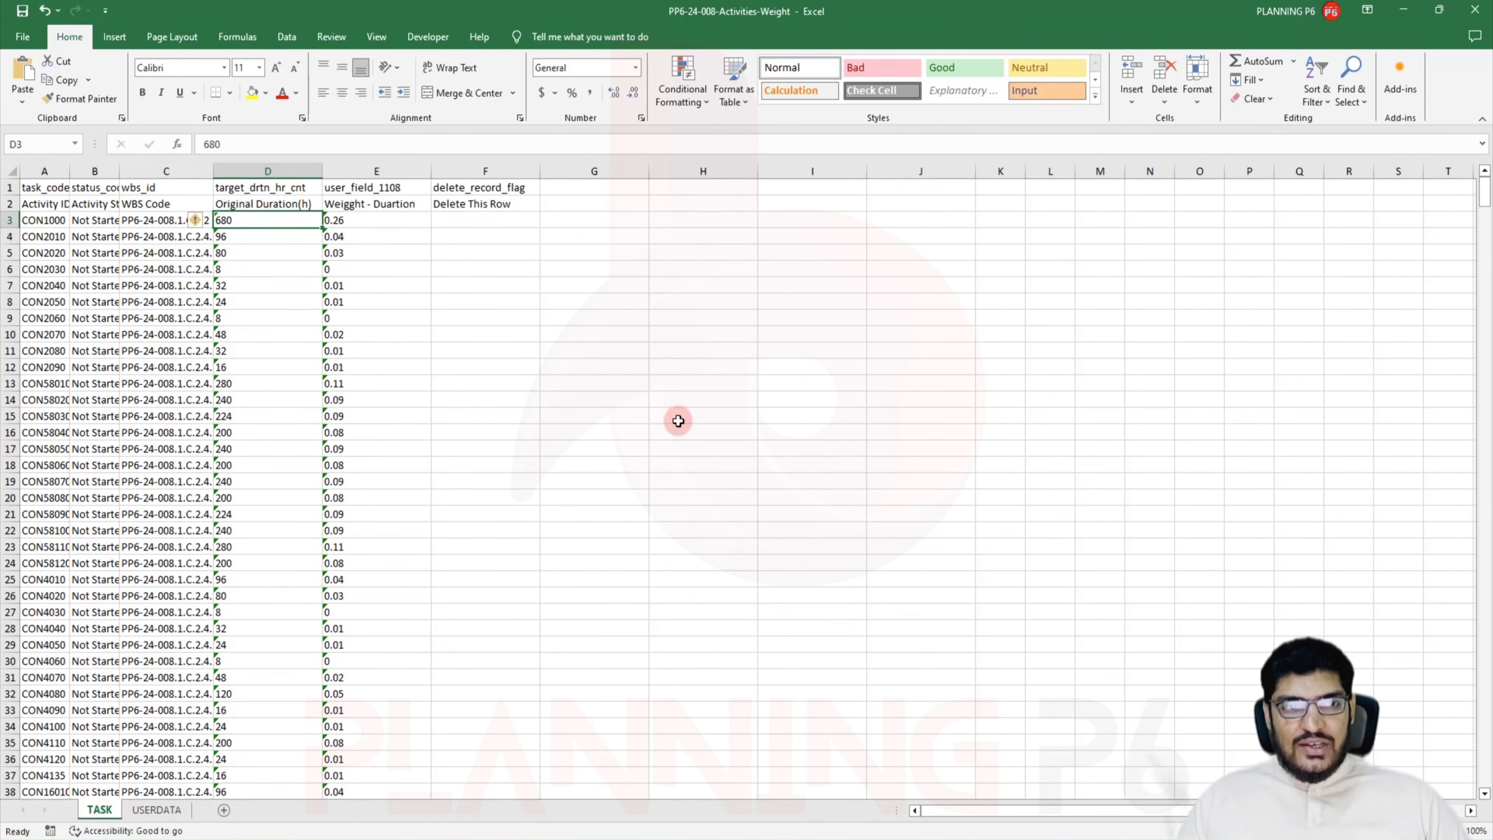
Copy all rows of the Primavera P6 activity table and paste them into a new sheet of the Book1 workbook
key(alt+Tab)
key(alt+Tab)
key(alt+Tab)
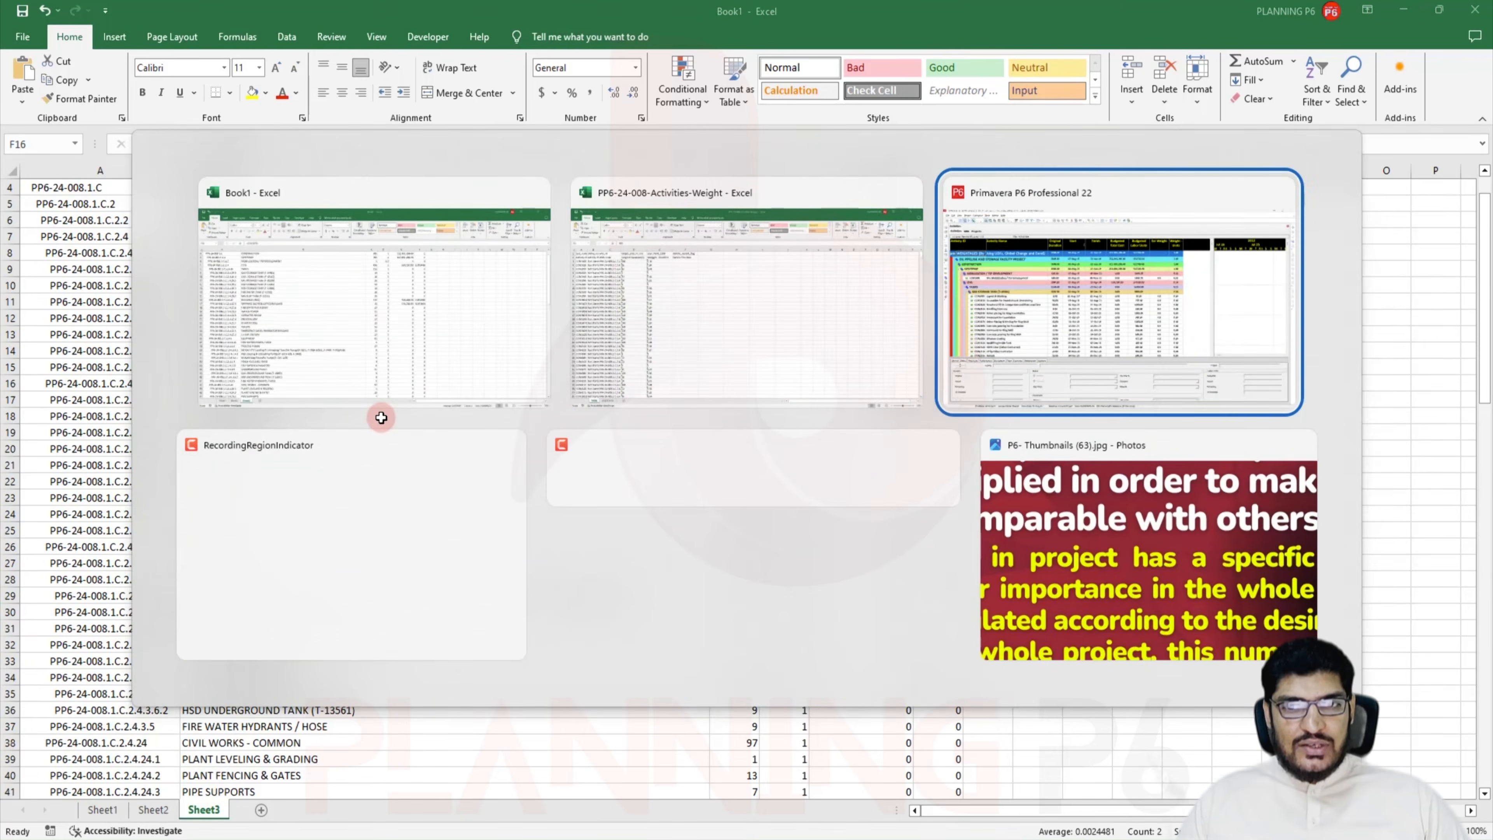
key(ctrl+a)
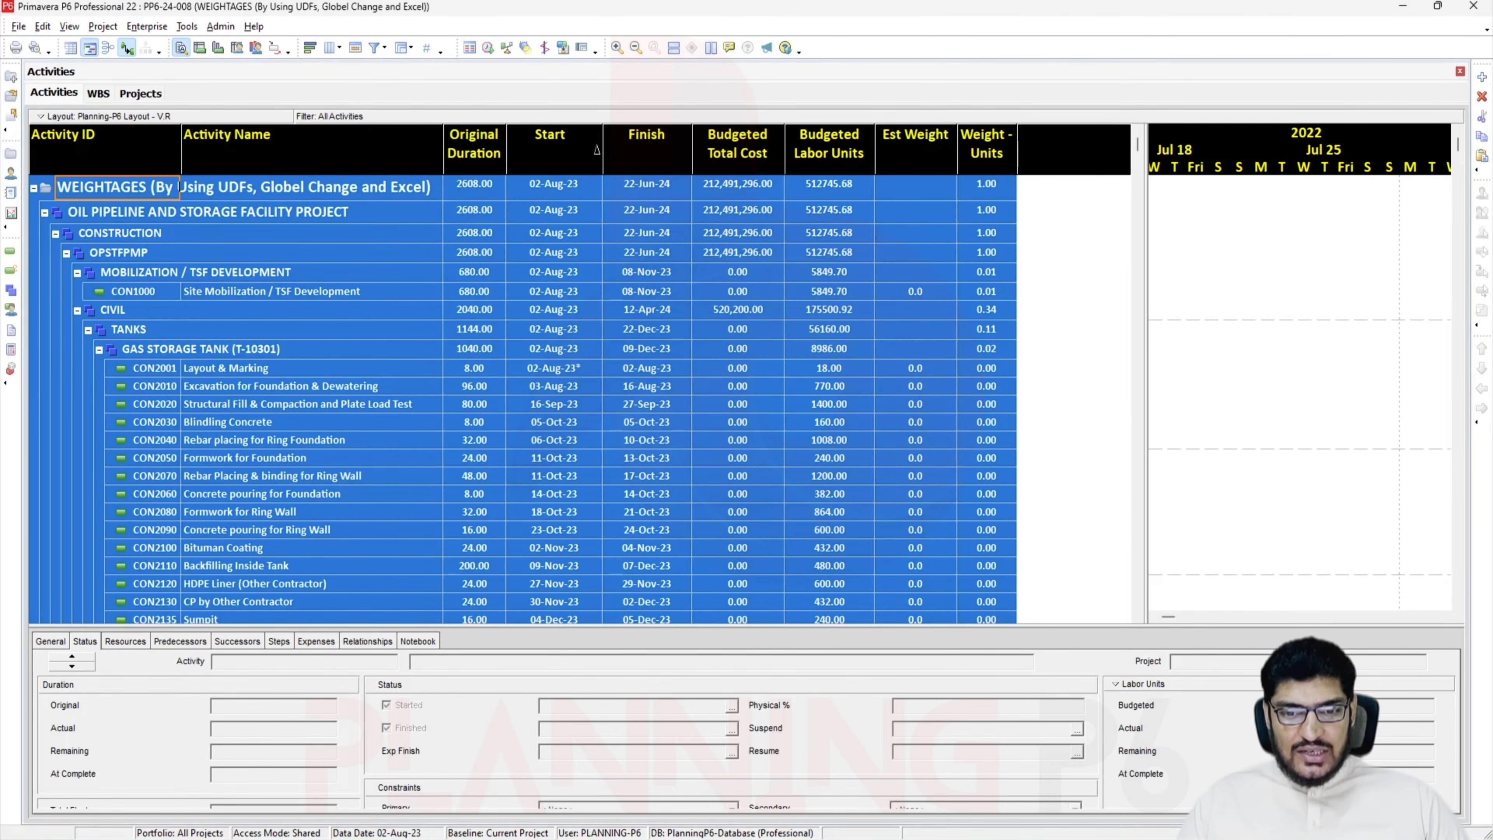
click(839, 757)
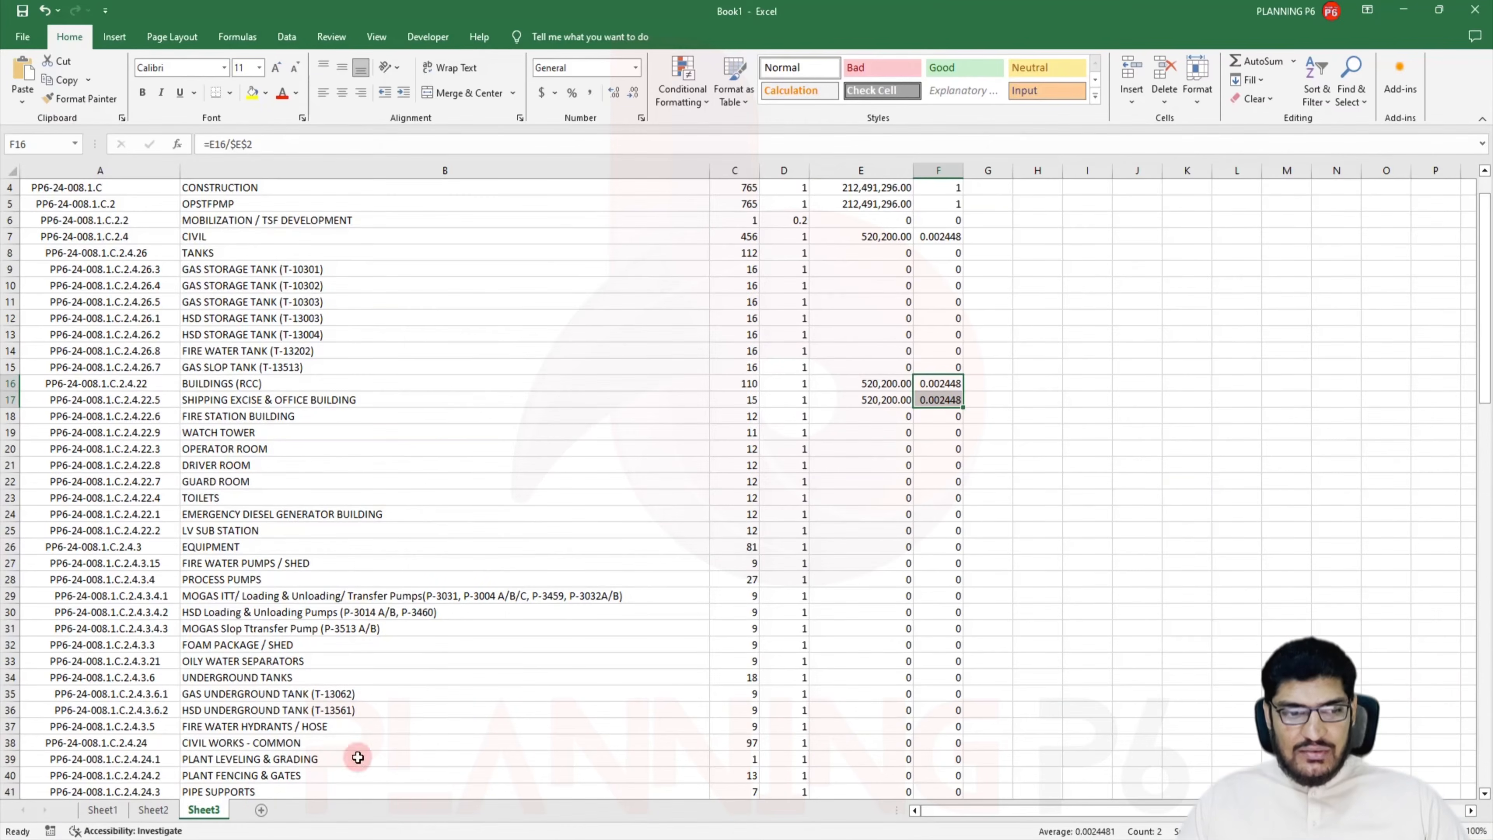
click(261, 811)
key(ctrl+v)
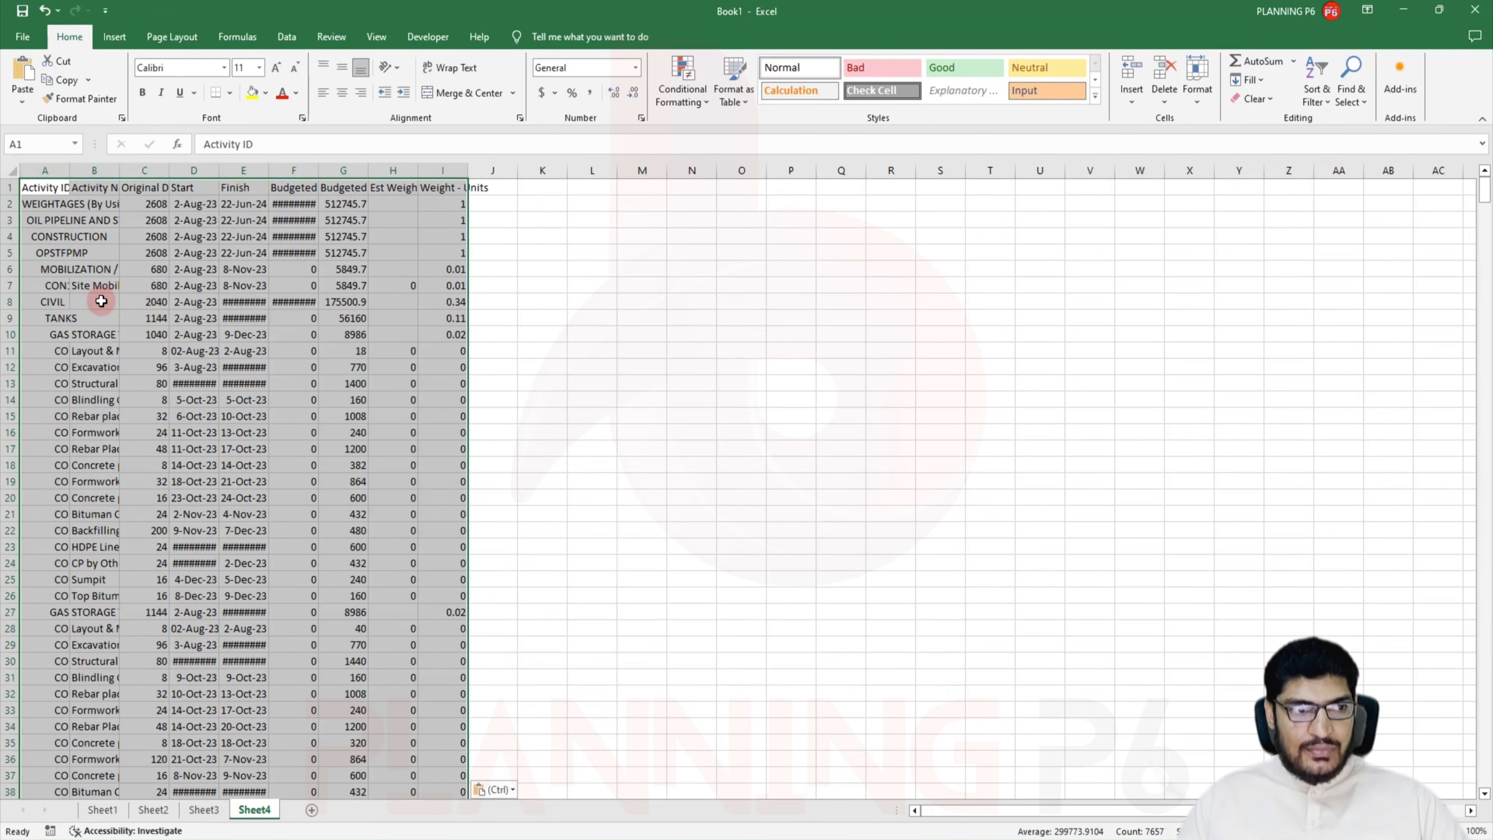
Fit the widths of the Activity ID and Activity Name columns to their contents
double_click(70, 170)
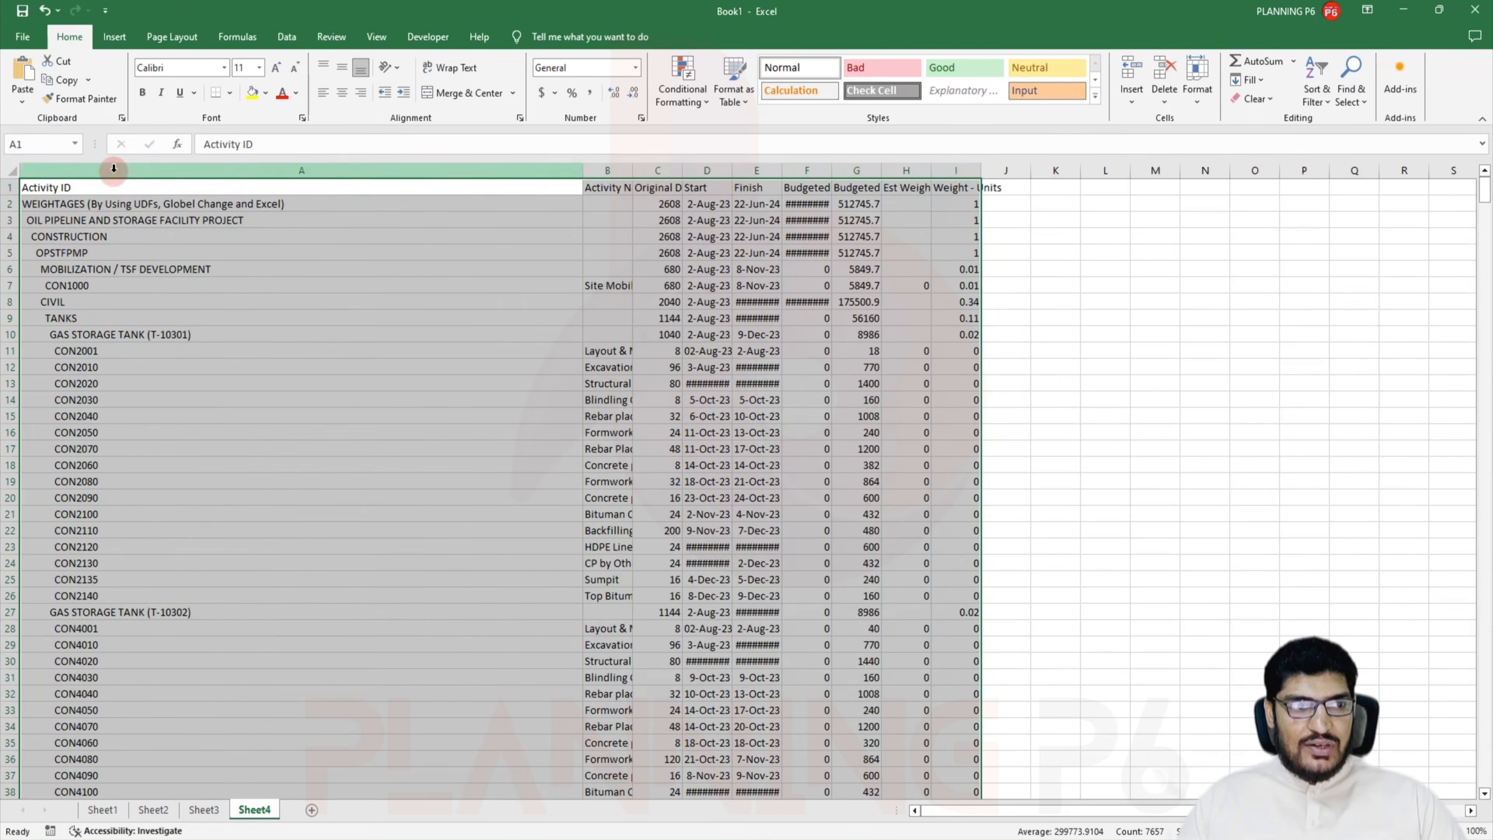
double_click(630, 172)
click(1308, 262)
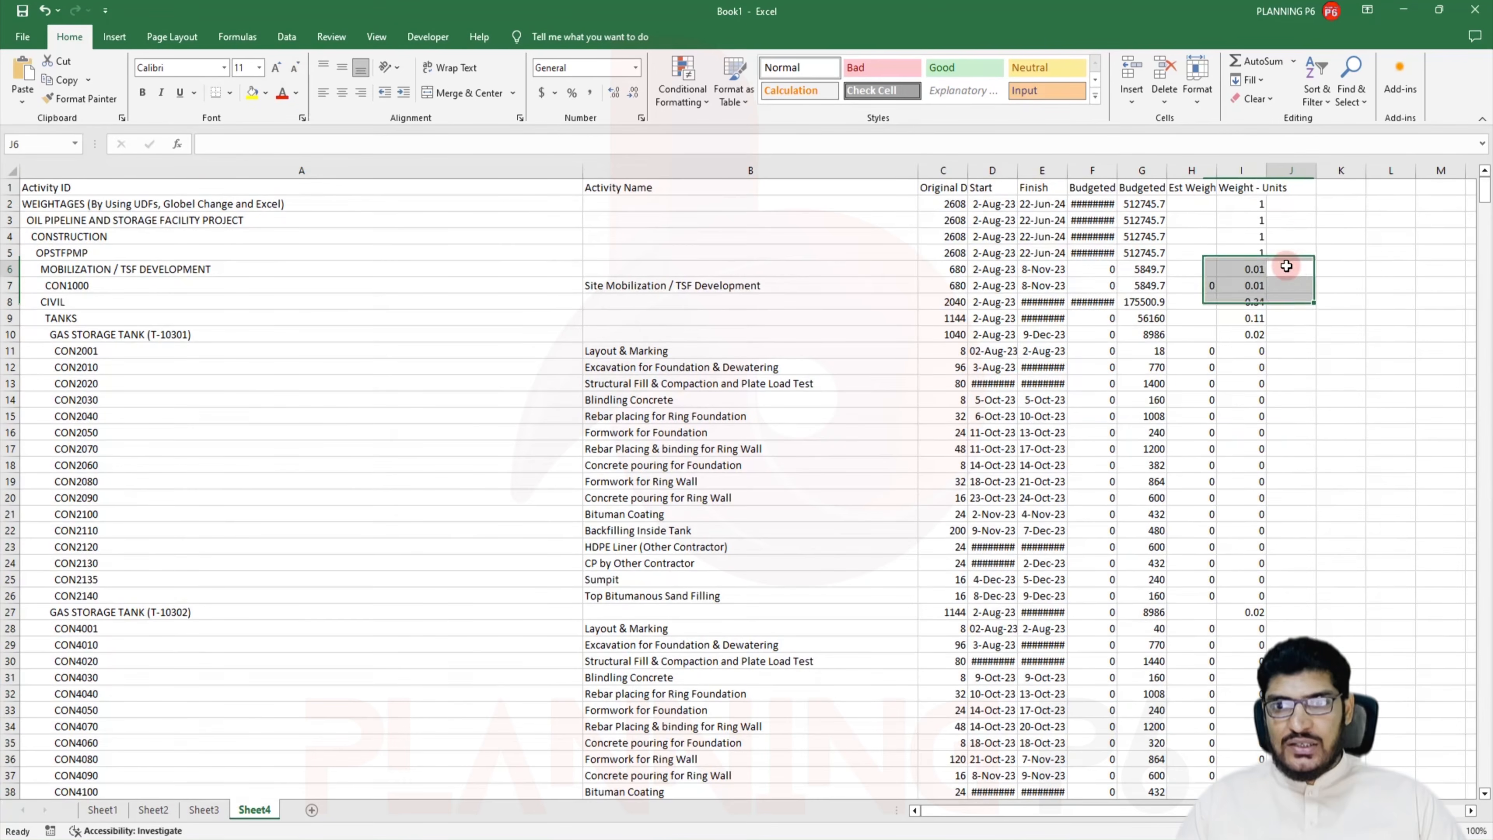
Enter a formula in K2 that divides the original duration in C2 by the project's total duration in C2
click(1340, 203)
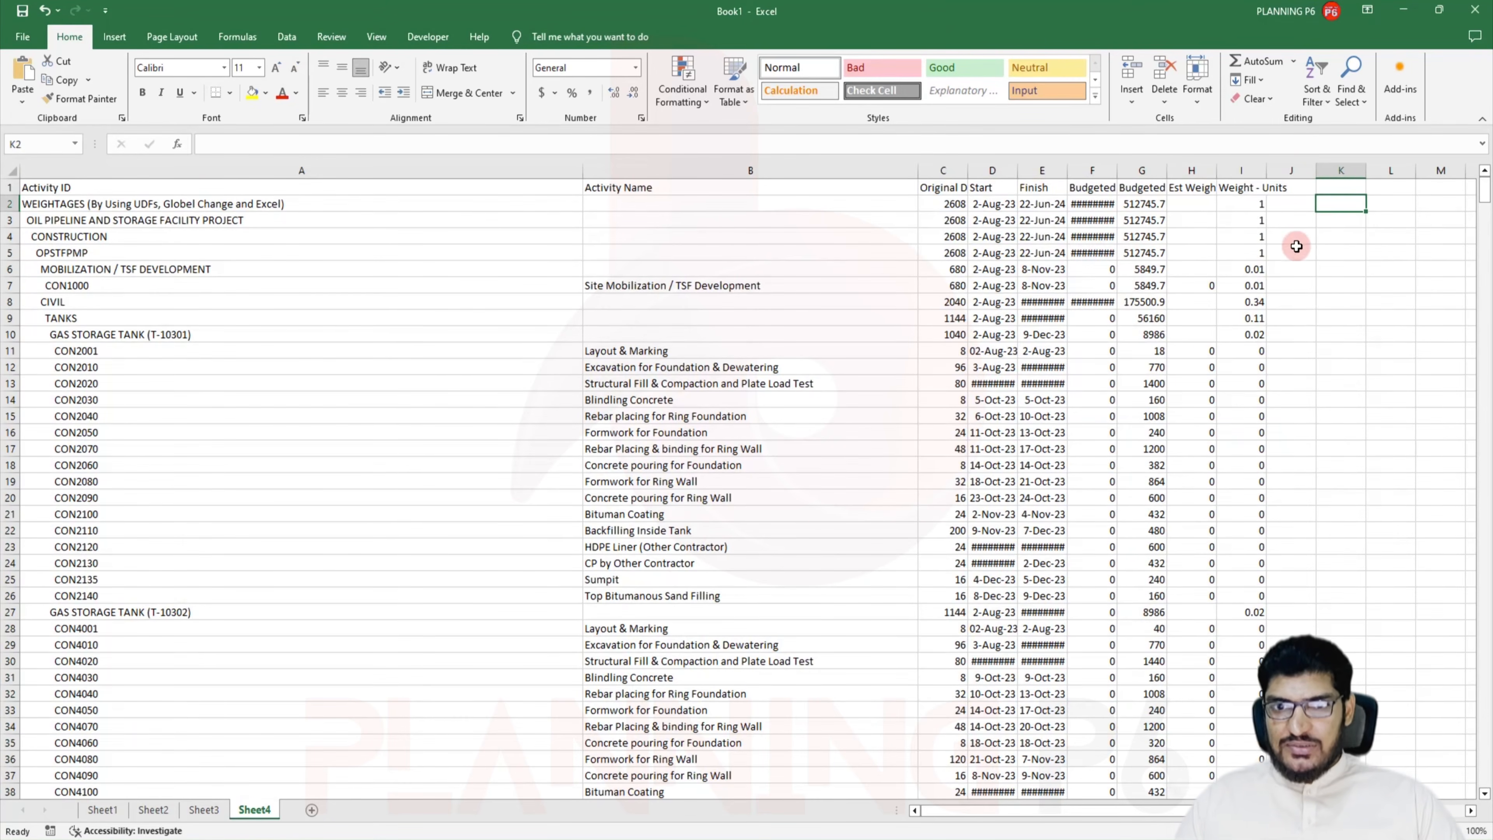
text(=)
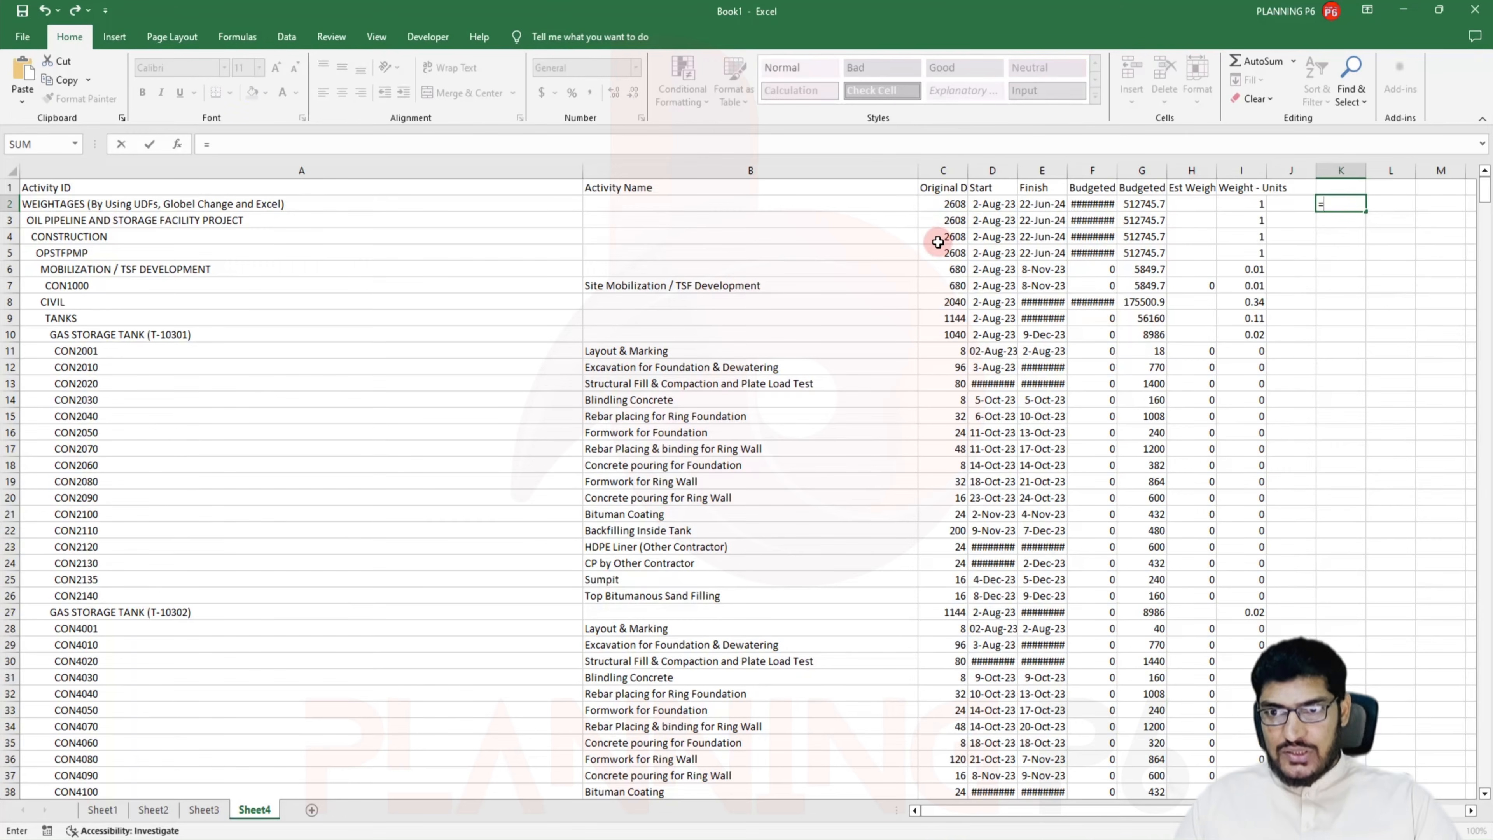
click(946, 204)
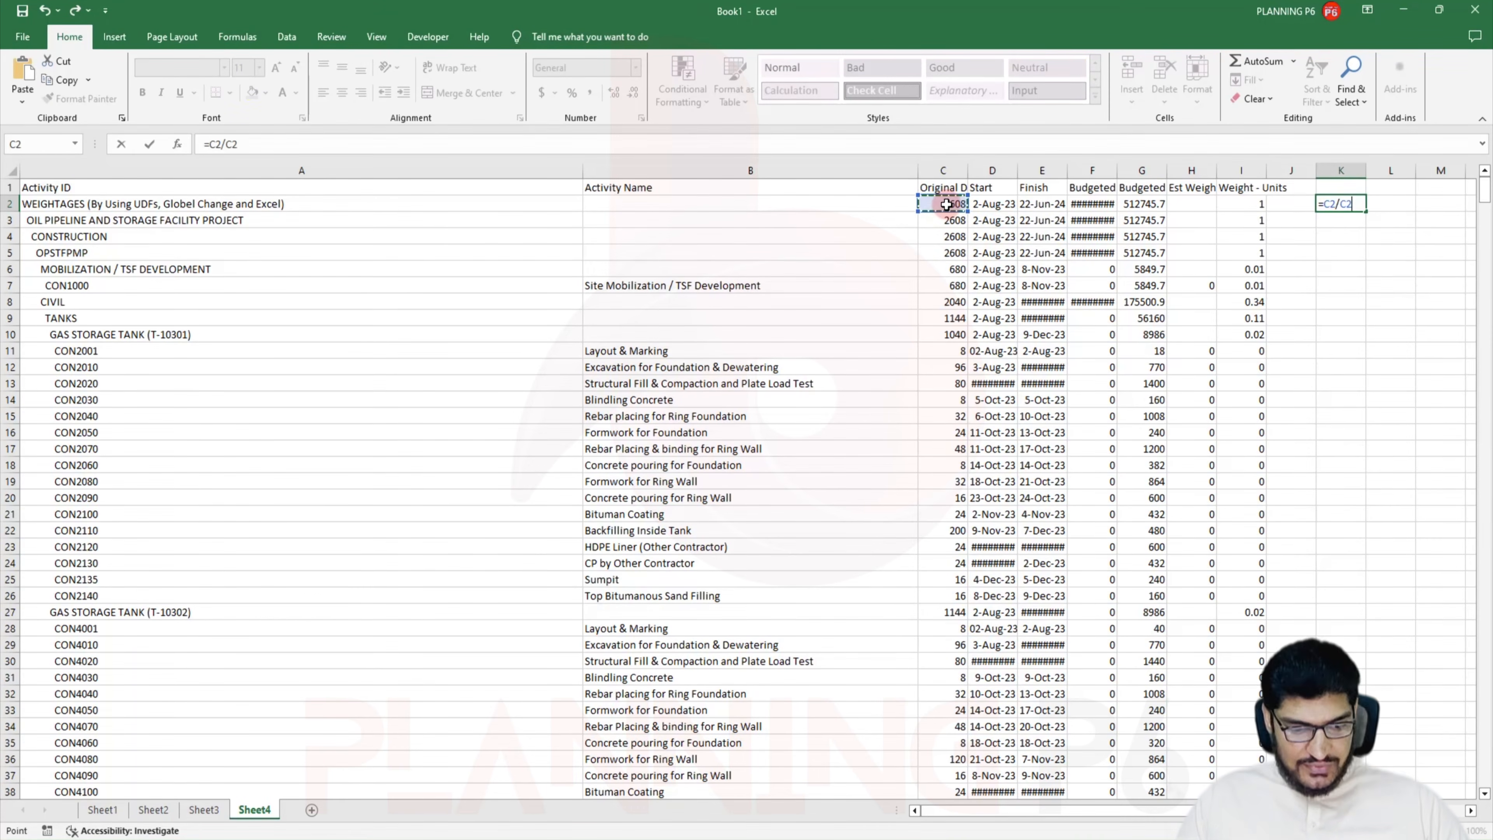
key(Return)
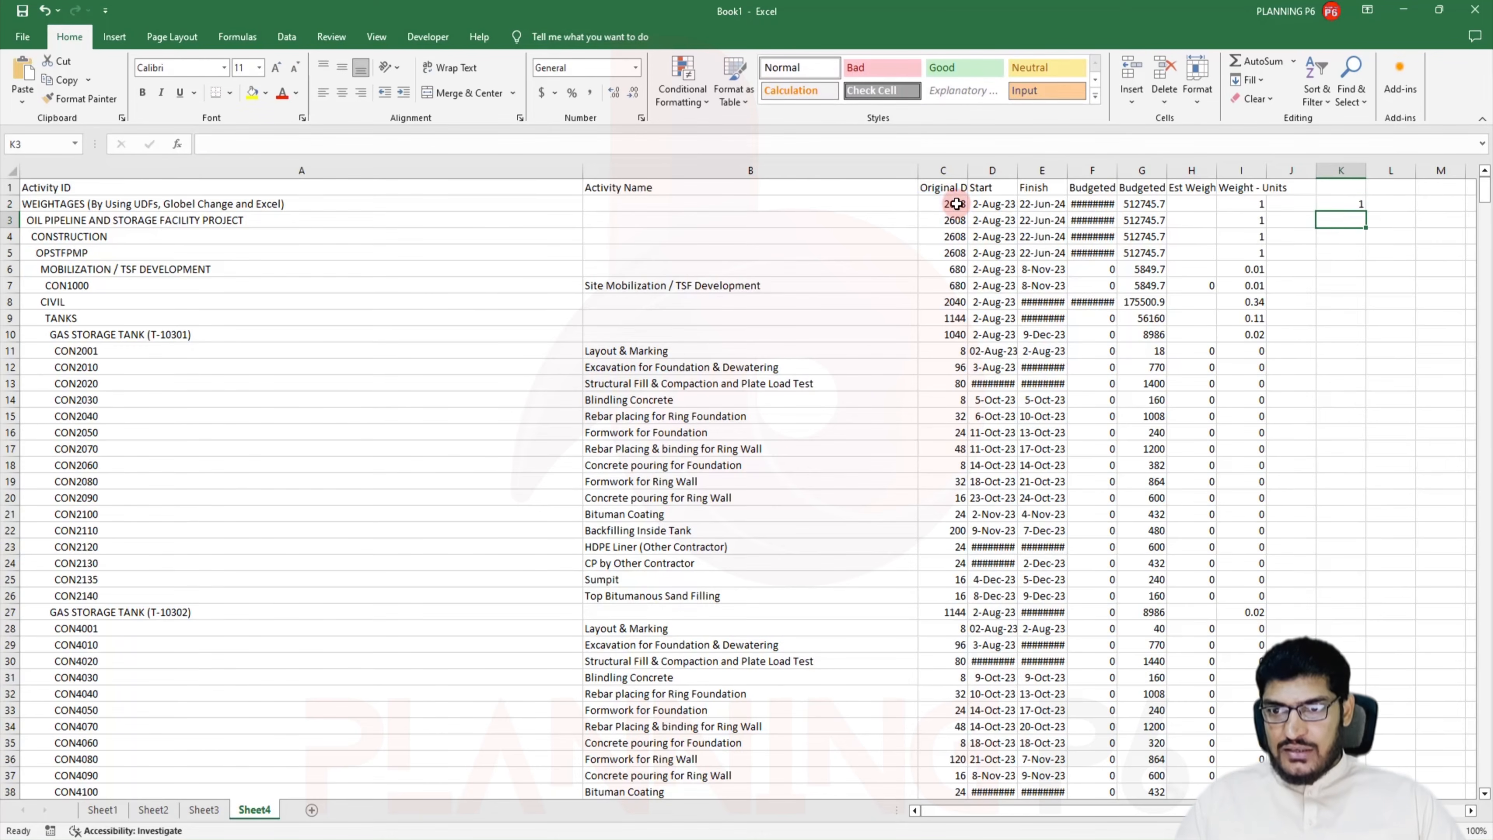
Copy the duration weight formula from K2 down column K for all the activity and WBS rows
click(1349, 207)
drag(1367, 213, 1367, 213)
key(ctrl+c)
click(1251, 209)
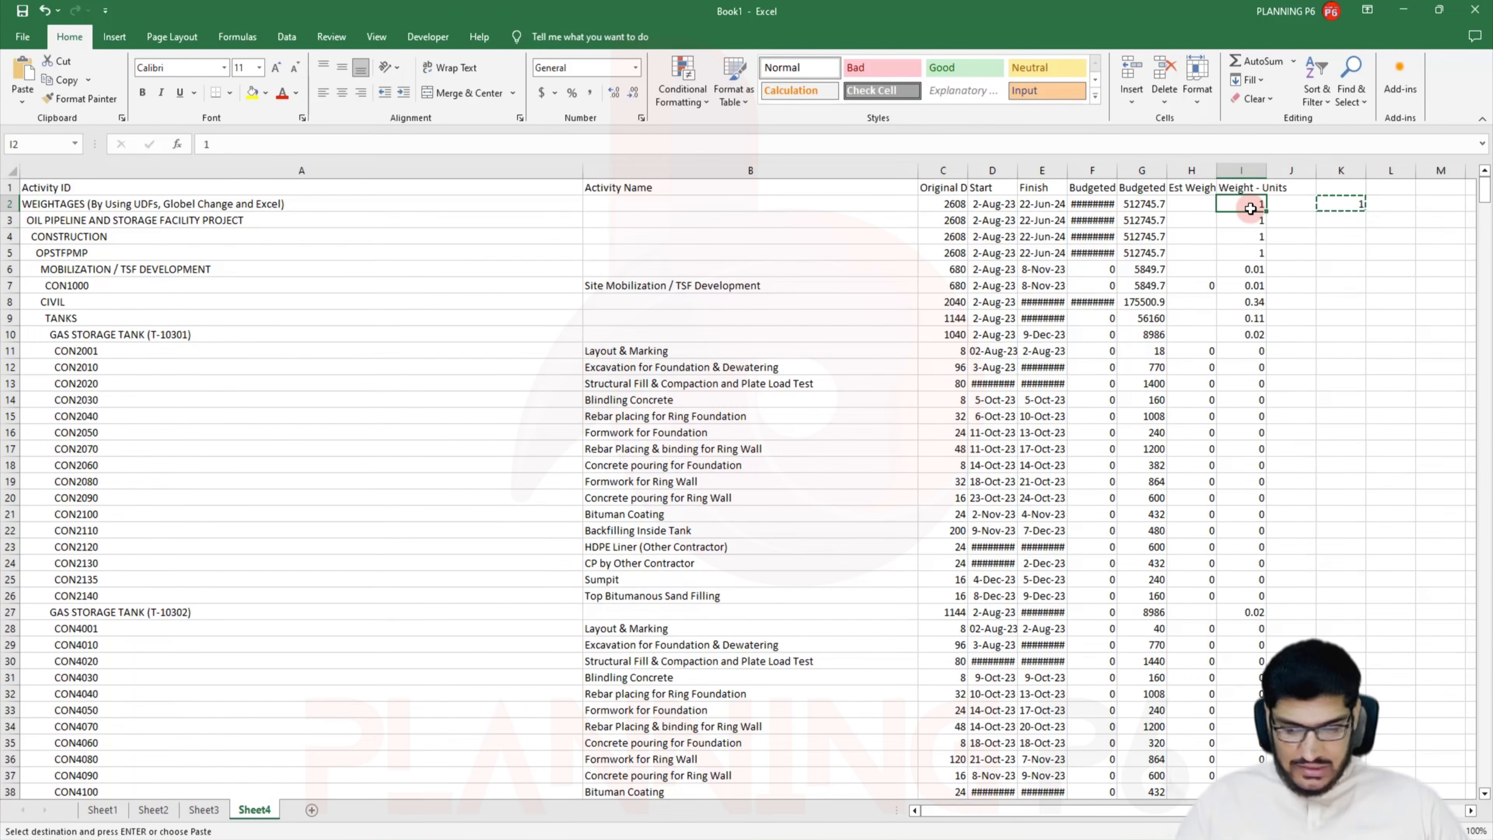
key(ctrl+shift+Down)
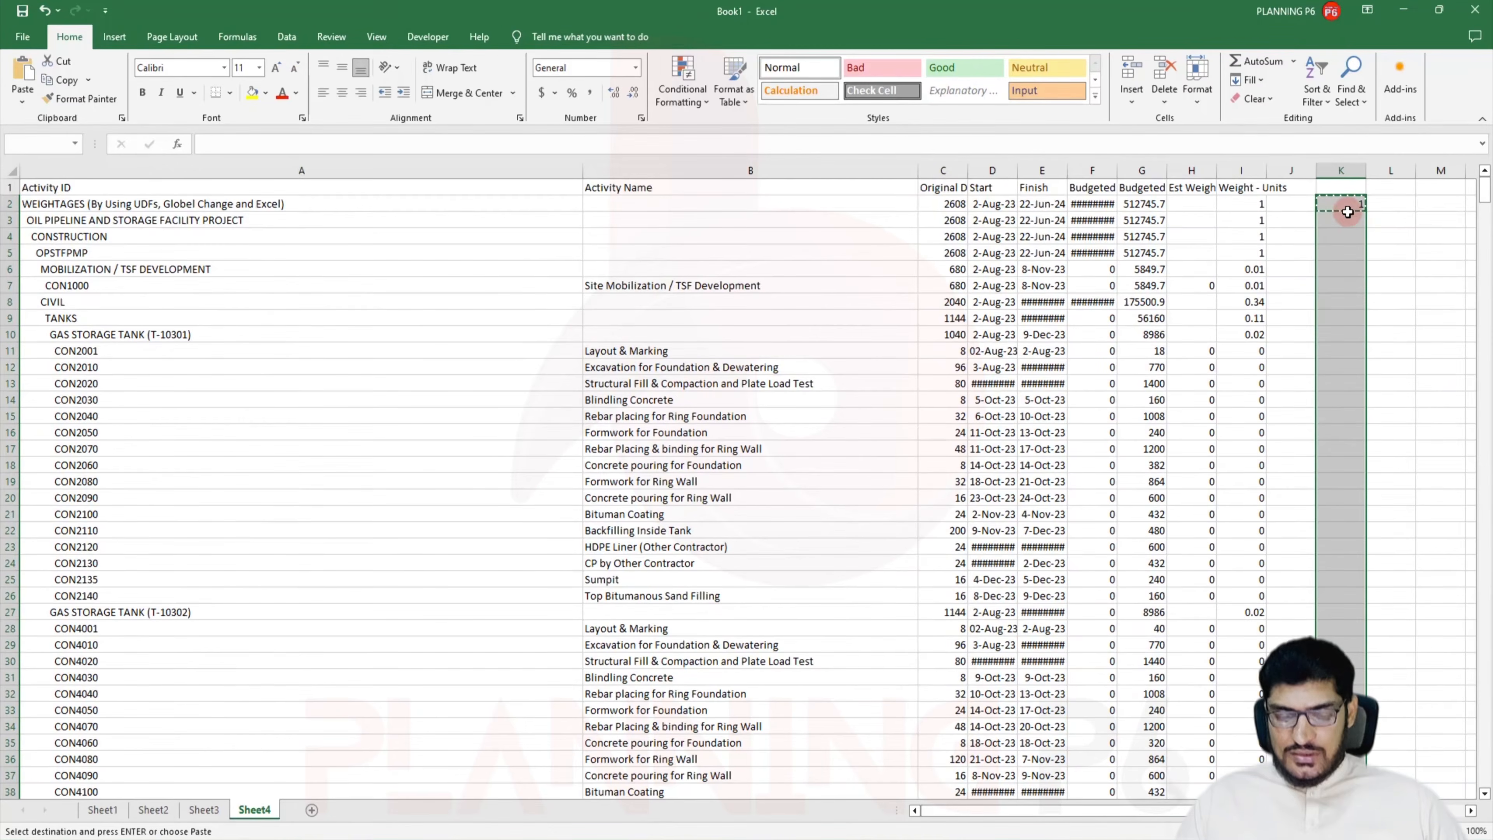
key(Return)
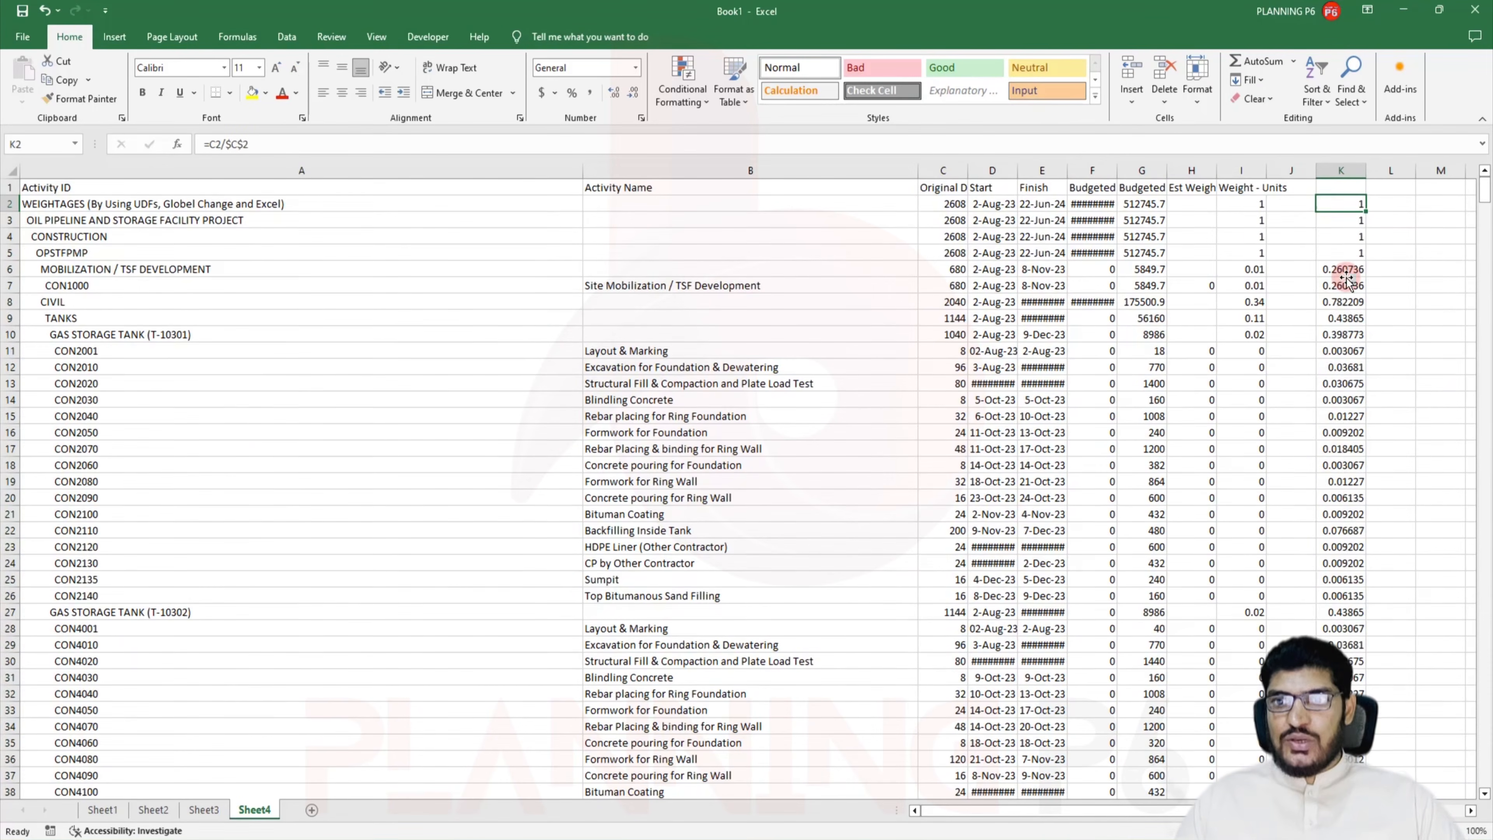
Replace the formulas in column K with their values
click(1353, 174)
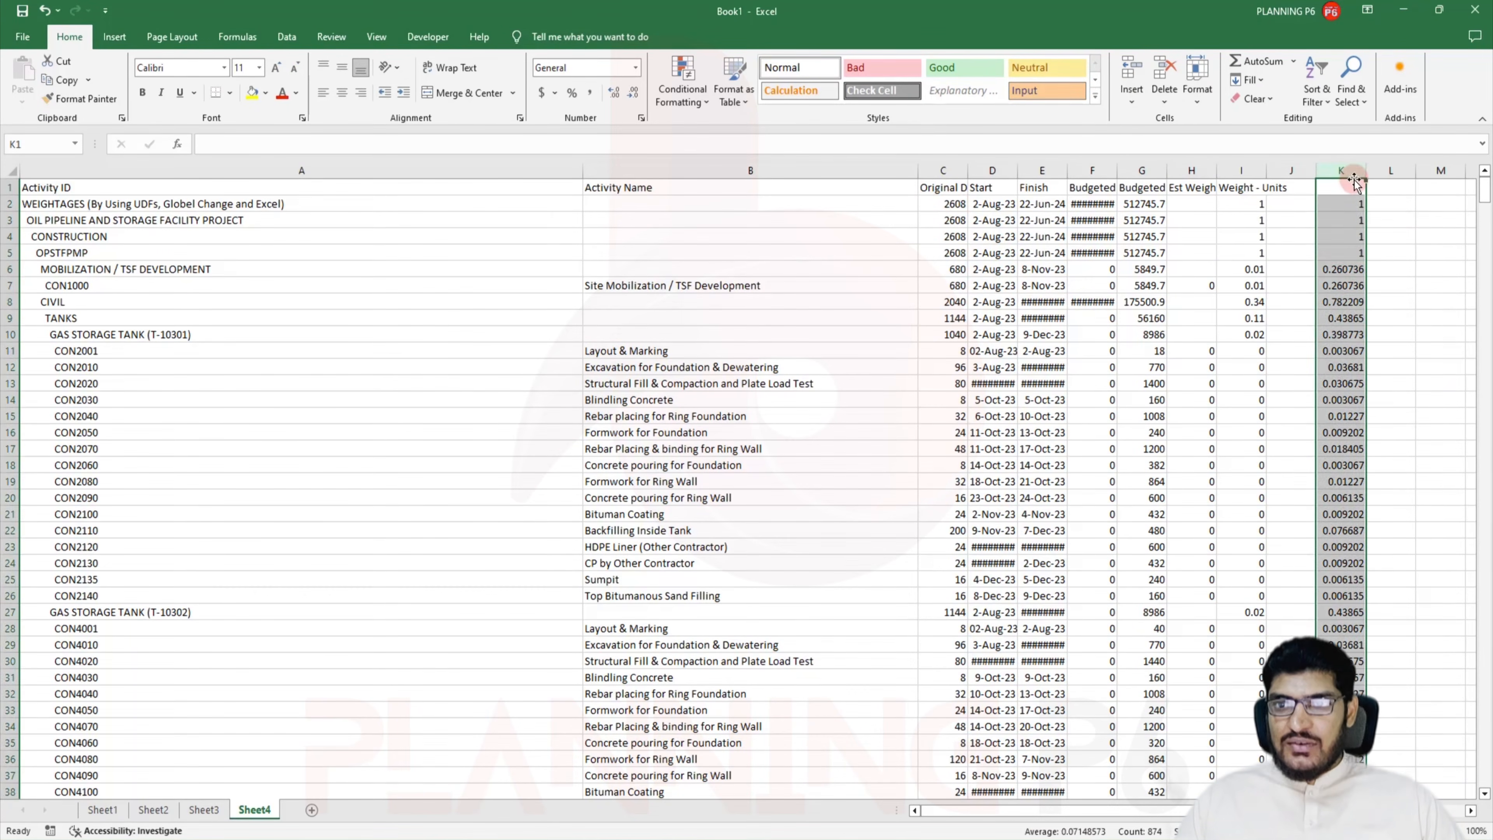
key(ctrl+c)
right_click(1346, 176)
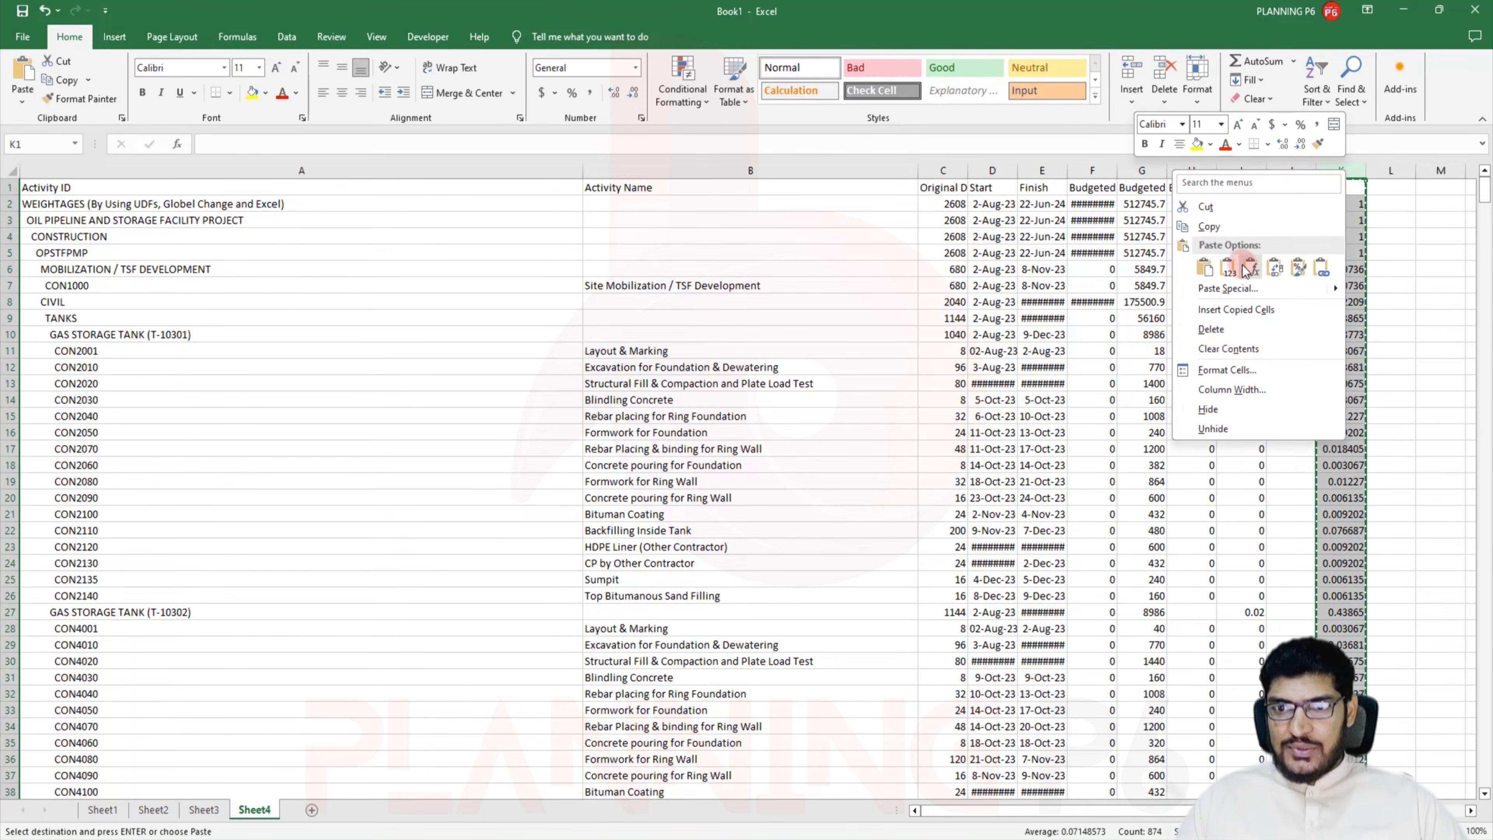
click(1229, 269)
double_click(1358, 204)
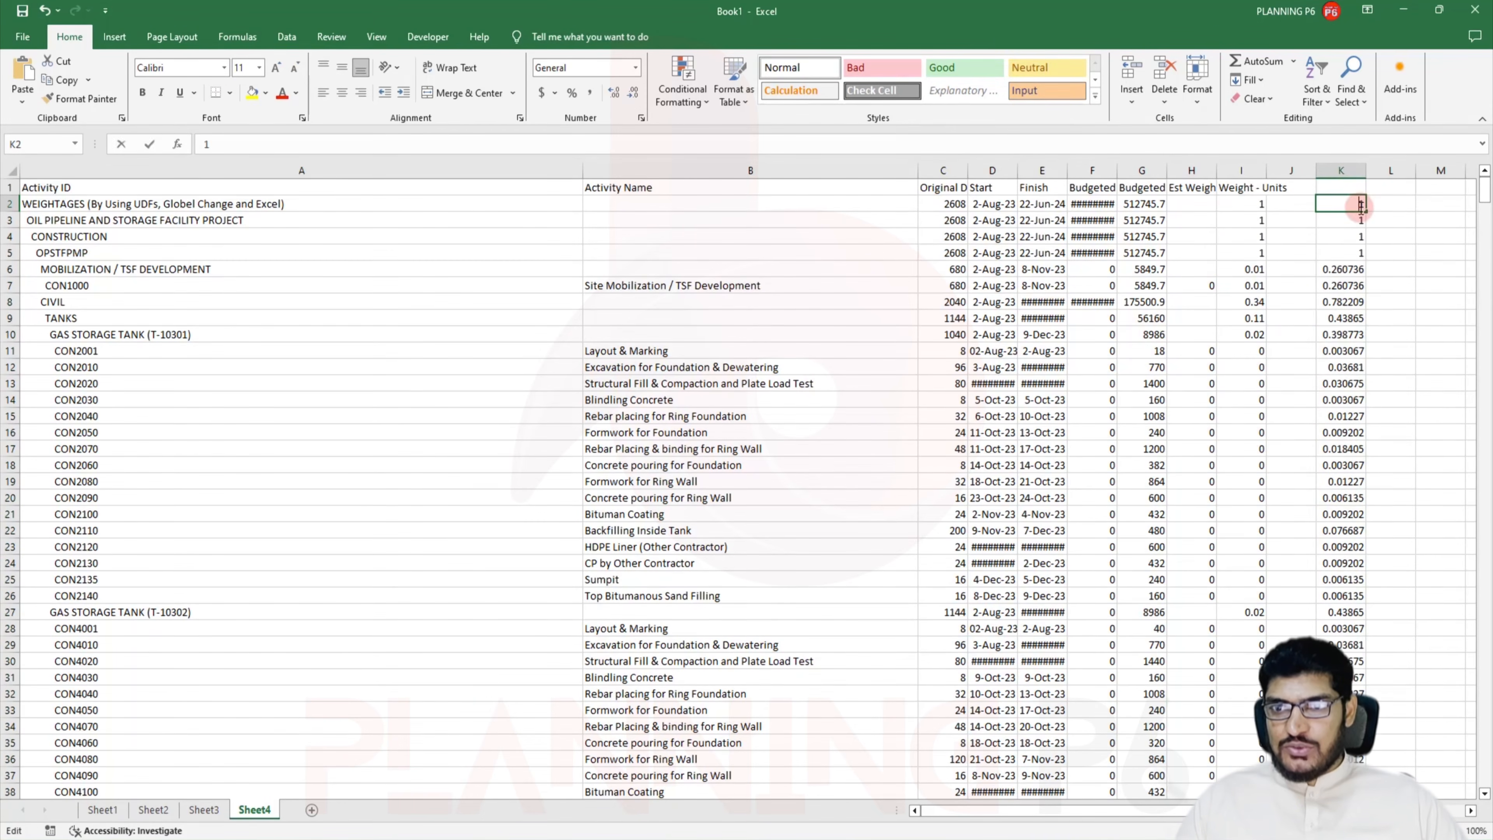
key(Escape)
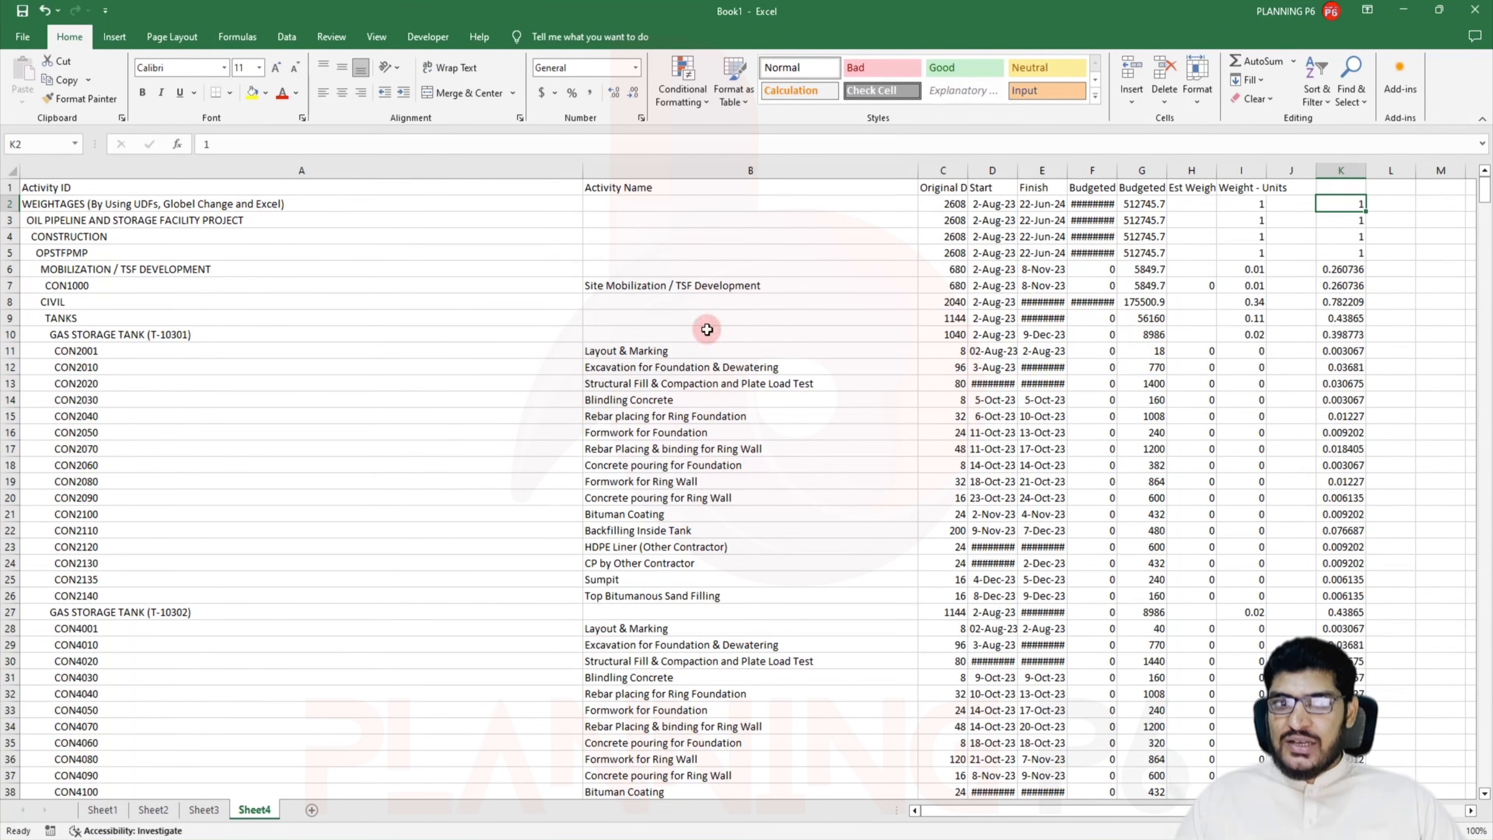
Add filters to the header row and filter Activity Name to exclude blank entries
click(10, 187)
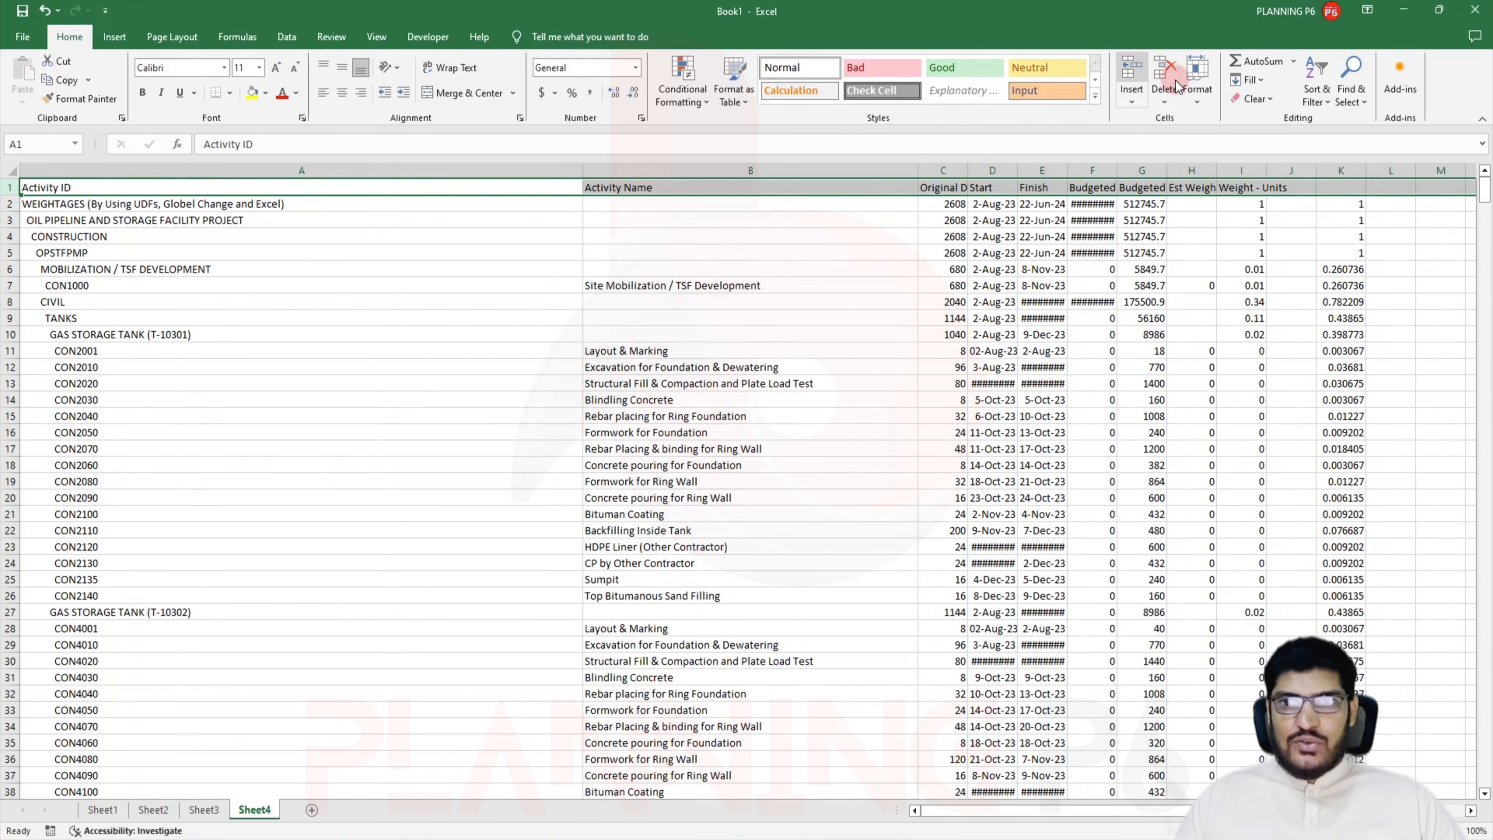
click(1299, 103)
click(1343, 190)
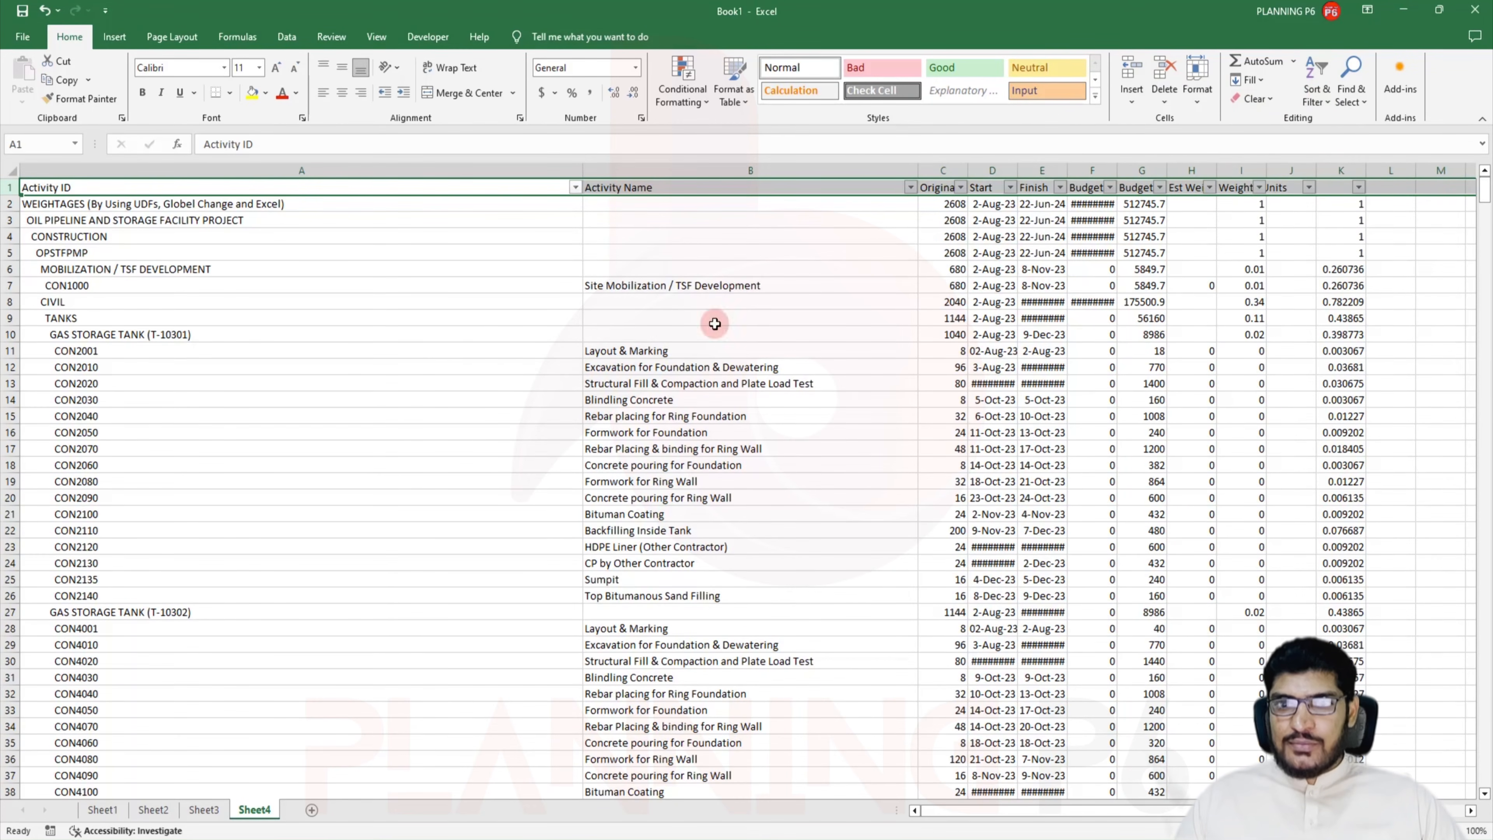
click(910, 187)
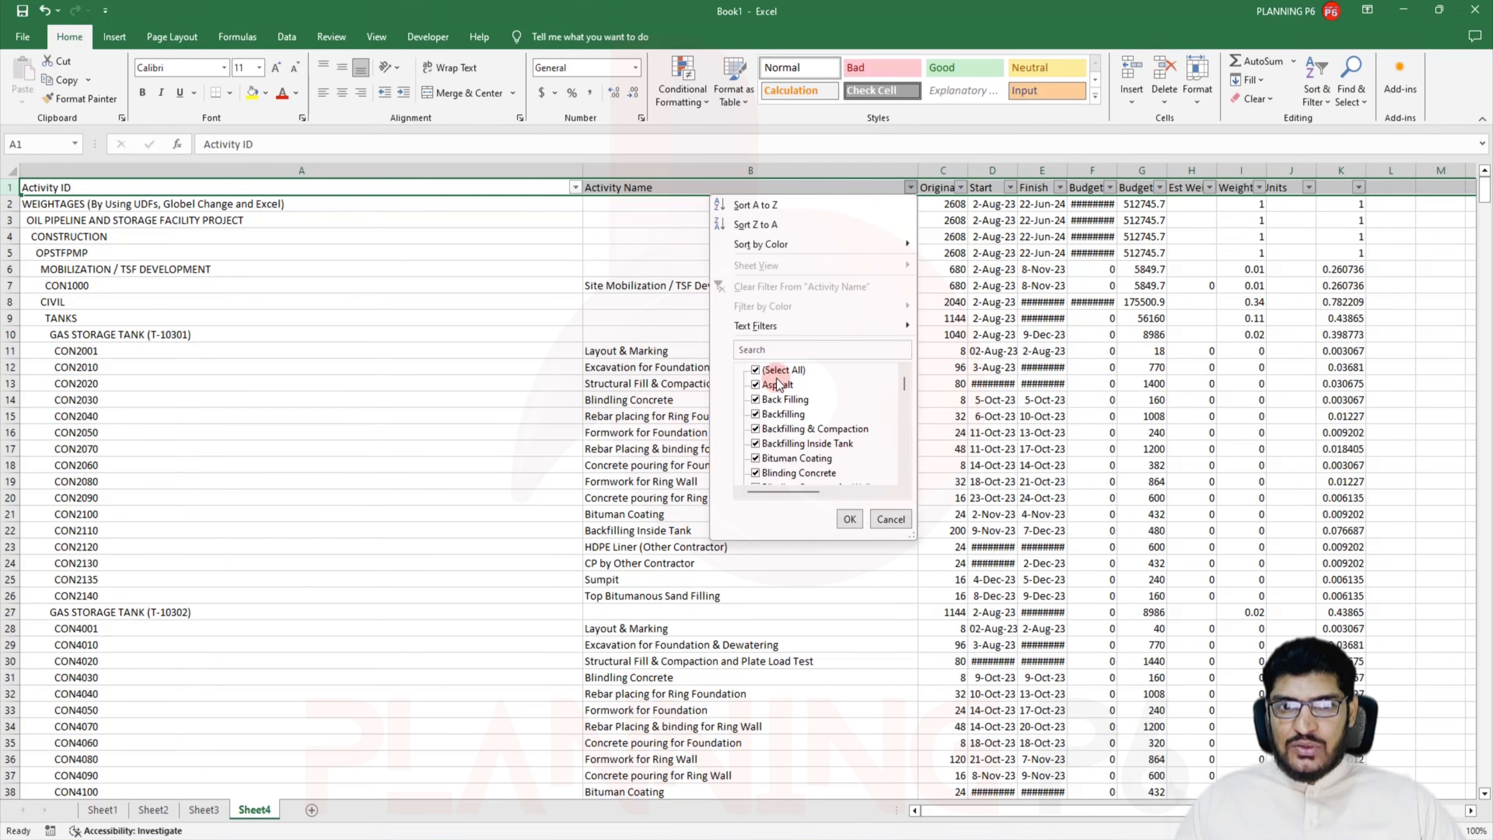
click(788, 370)
drag(905, 383, 899, 479)
click(784, 369)
click(758, 475)
click(850, 518)
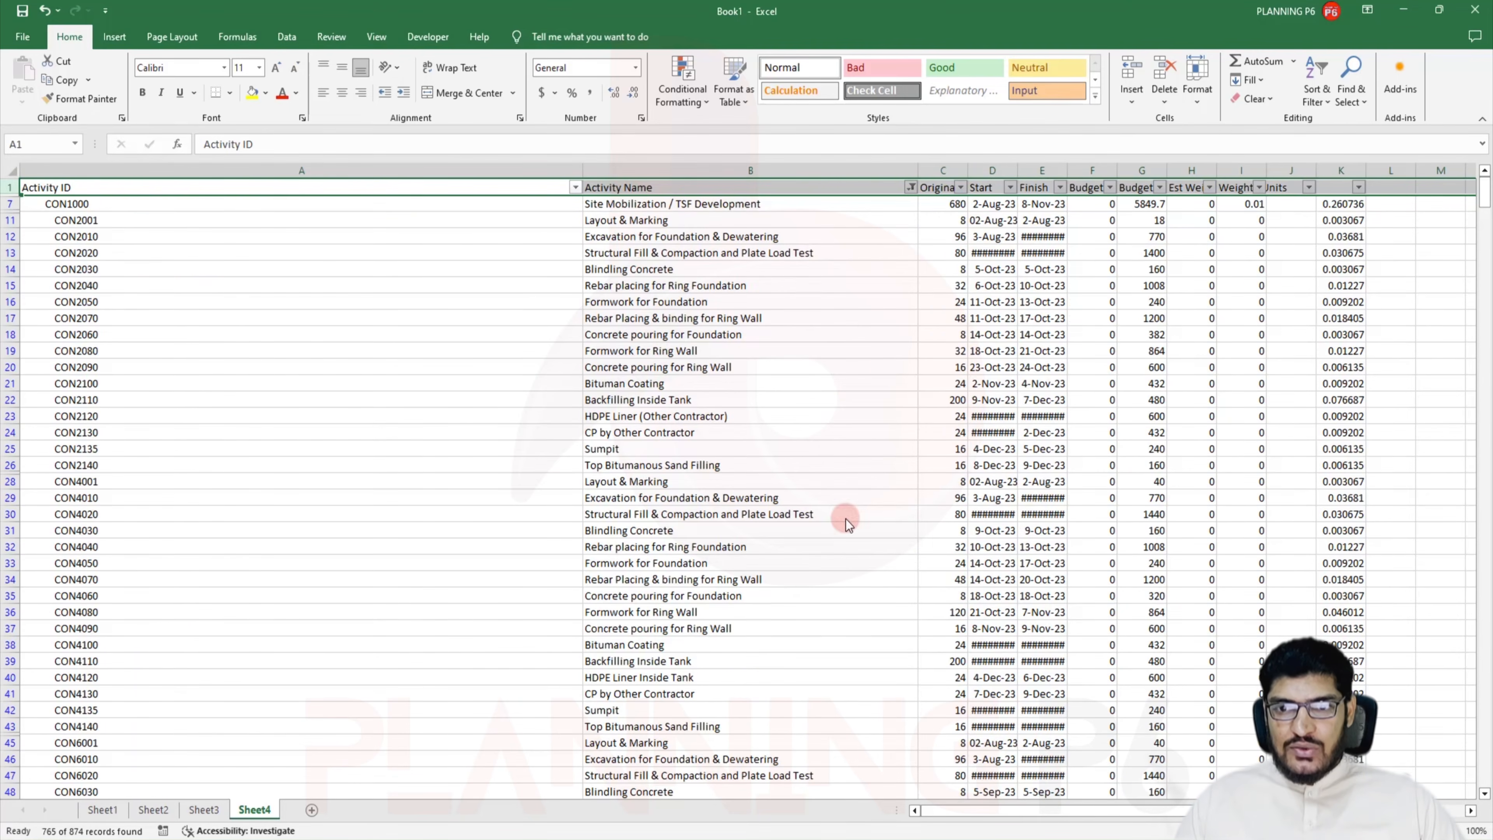
Copy the filtered weights in column K and paste them as values from E3 in the PP6-24-008-Activities-Weight workbook's TASK sheet
click(1342, 206)
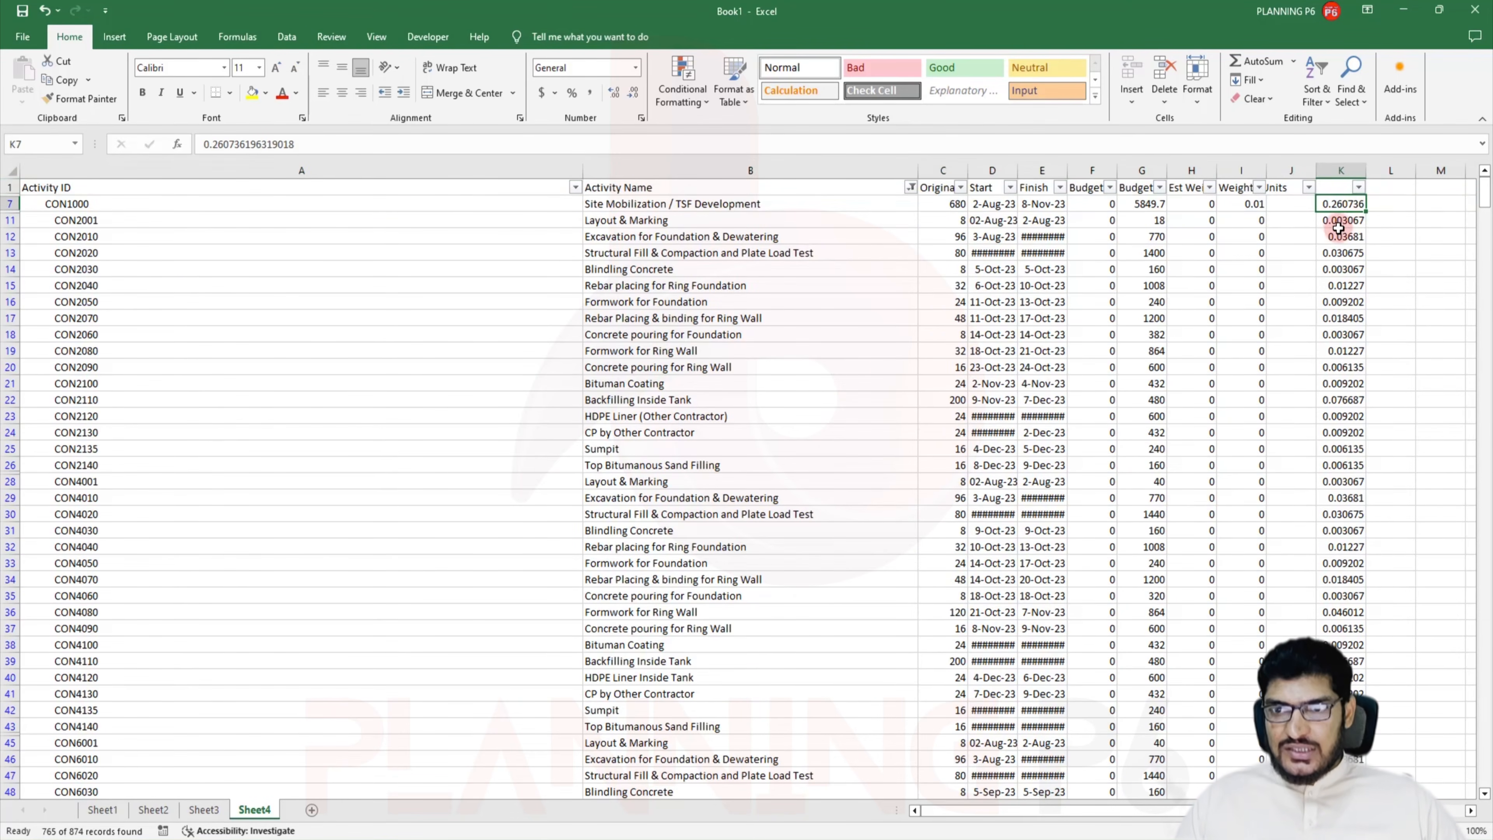
drag(1343, 206, 1328, 228)
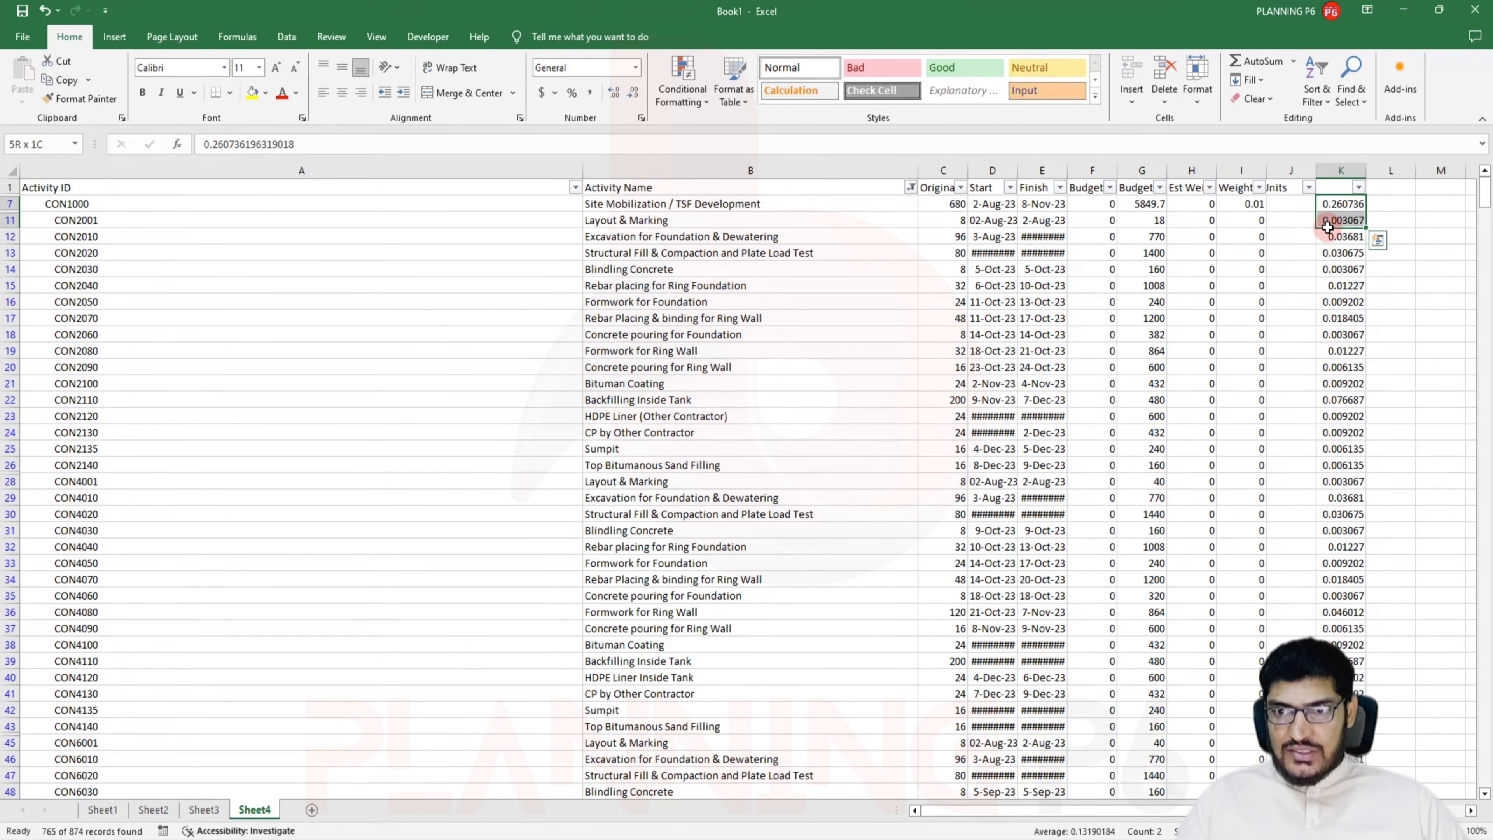
key(ctrl+shift+Down)
key(ctrl+c)
key(alt+Tab)
key(alt+Tab)
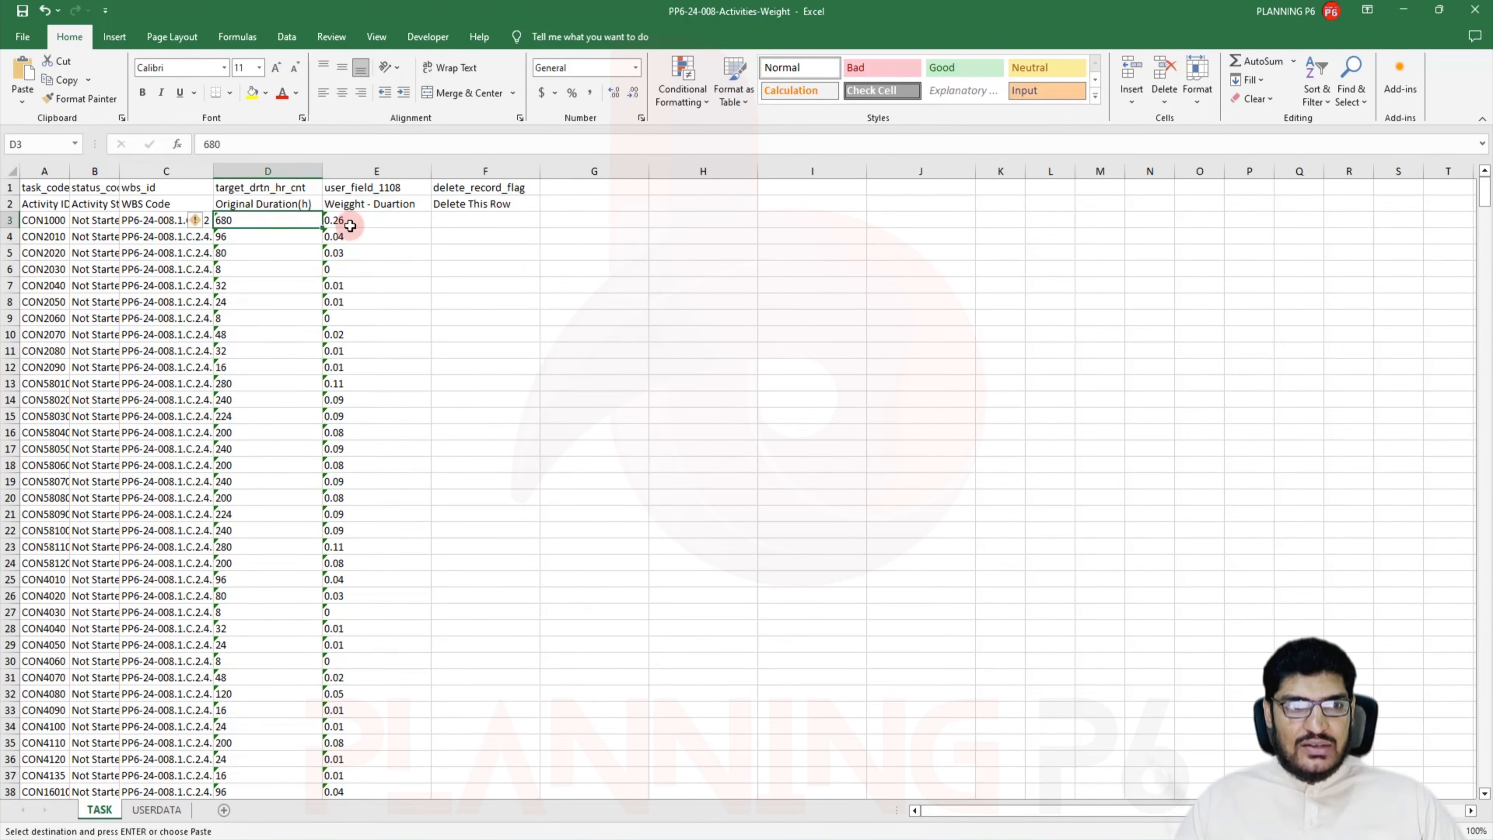
right_click(351, 226)
click(406, 317)
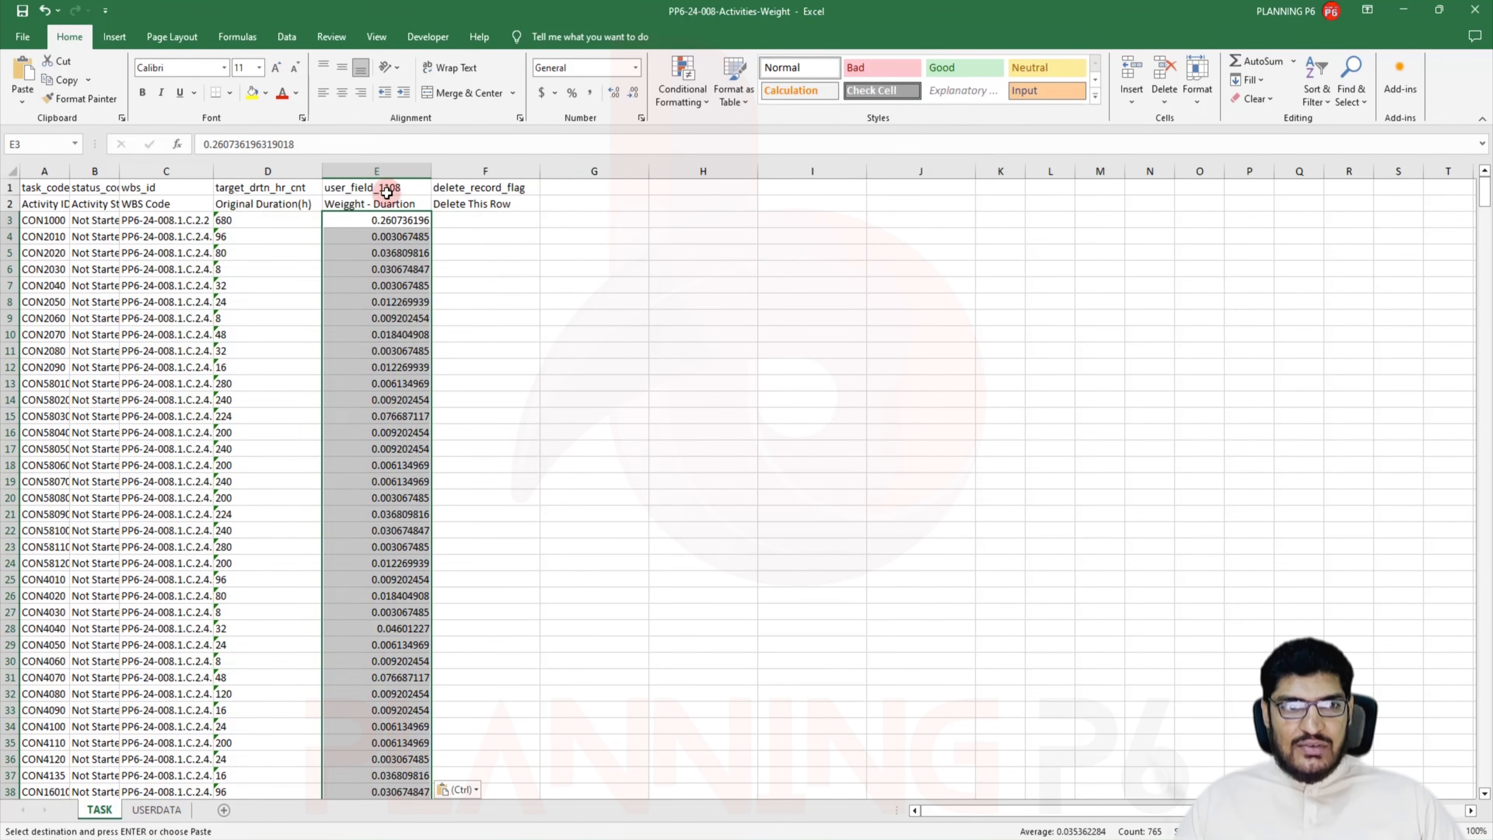
Format the pasted duration weights in column E as Text and look through the rows
click(635, 68)
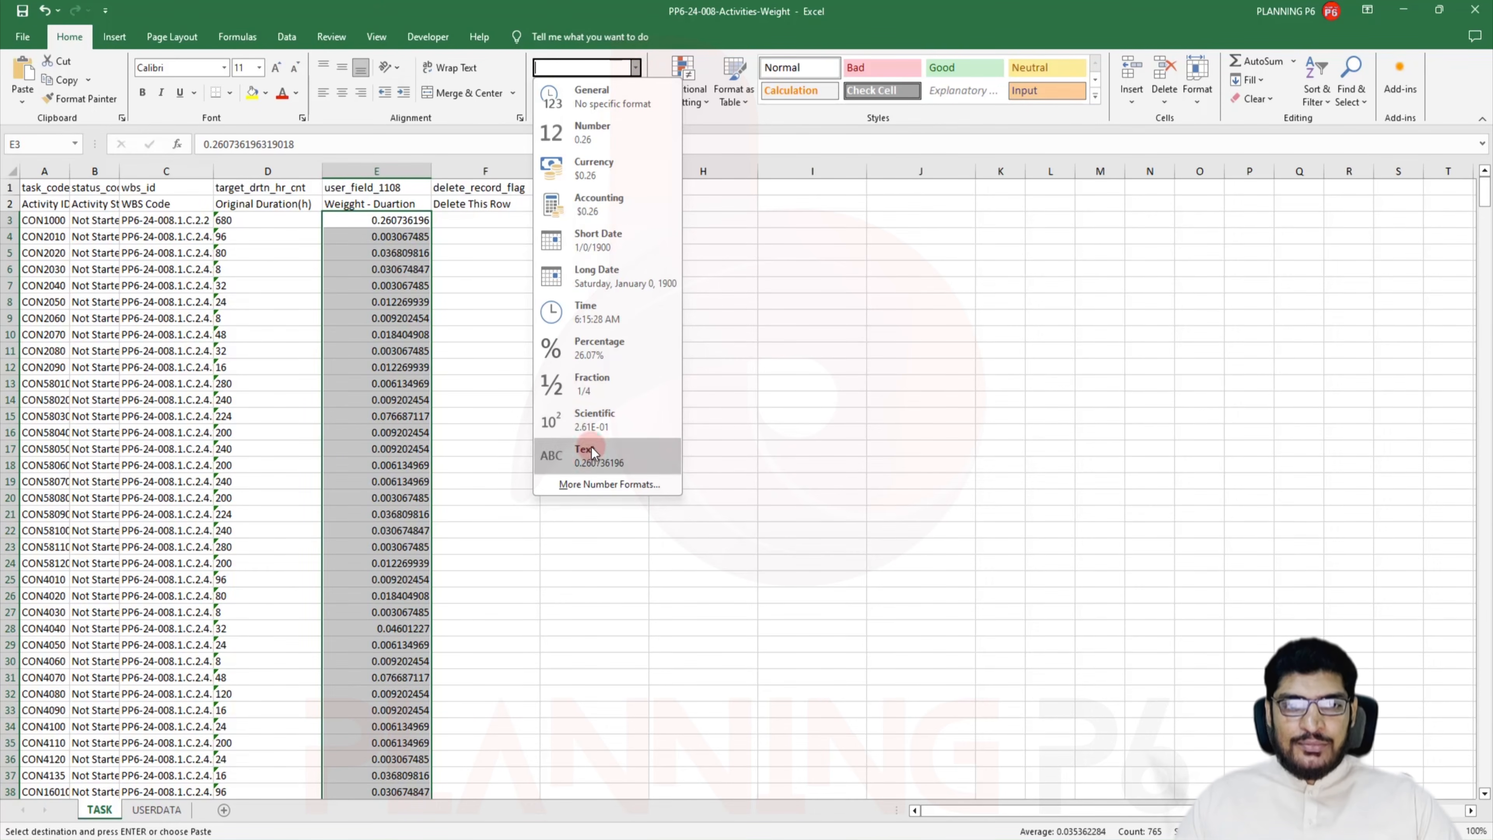
click(574, 454)
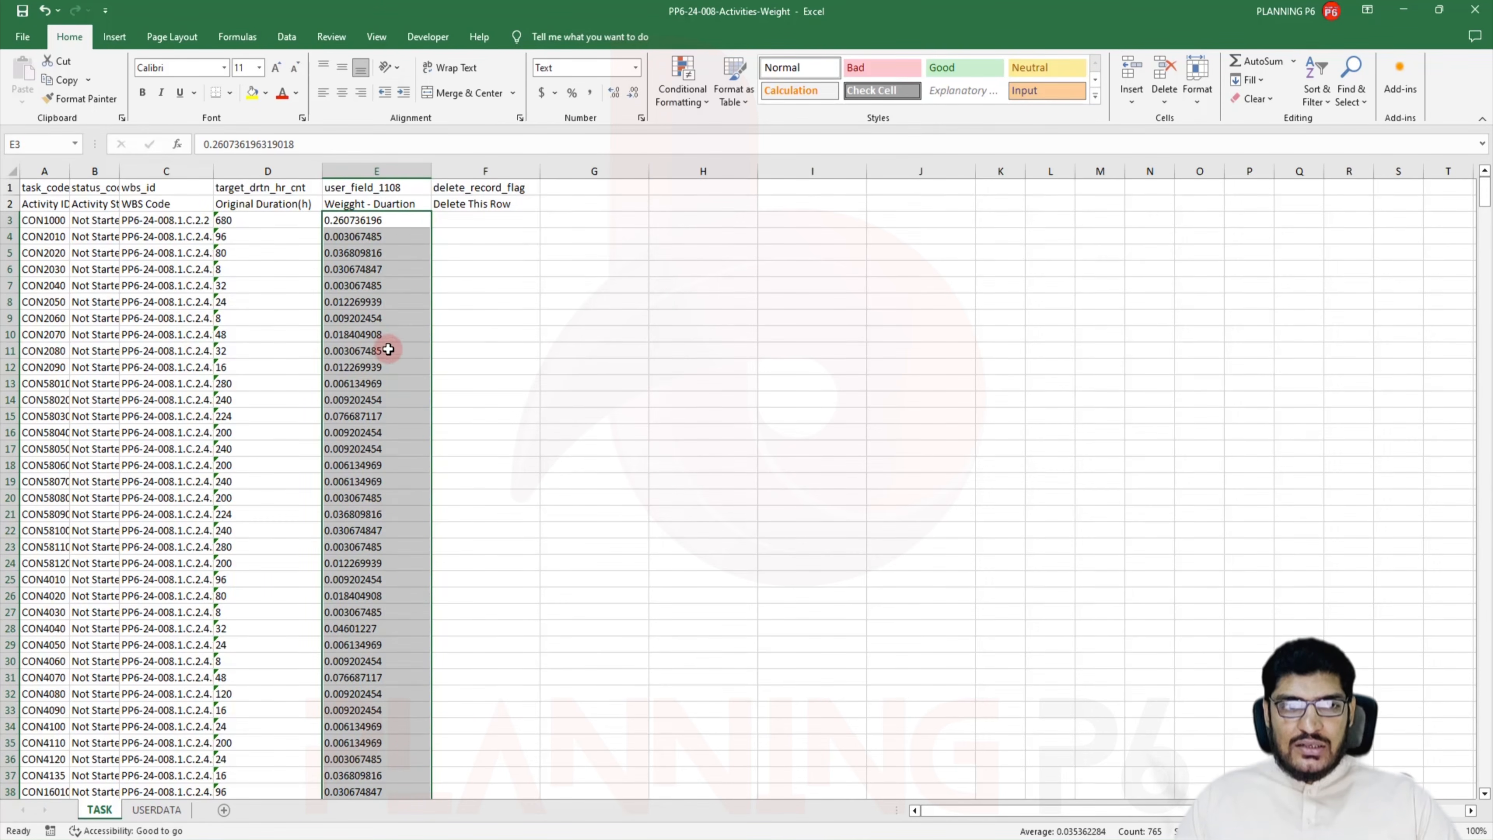
scroll(391, 372, down, 20)
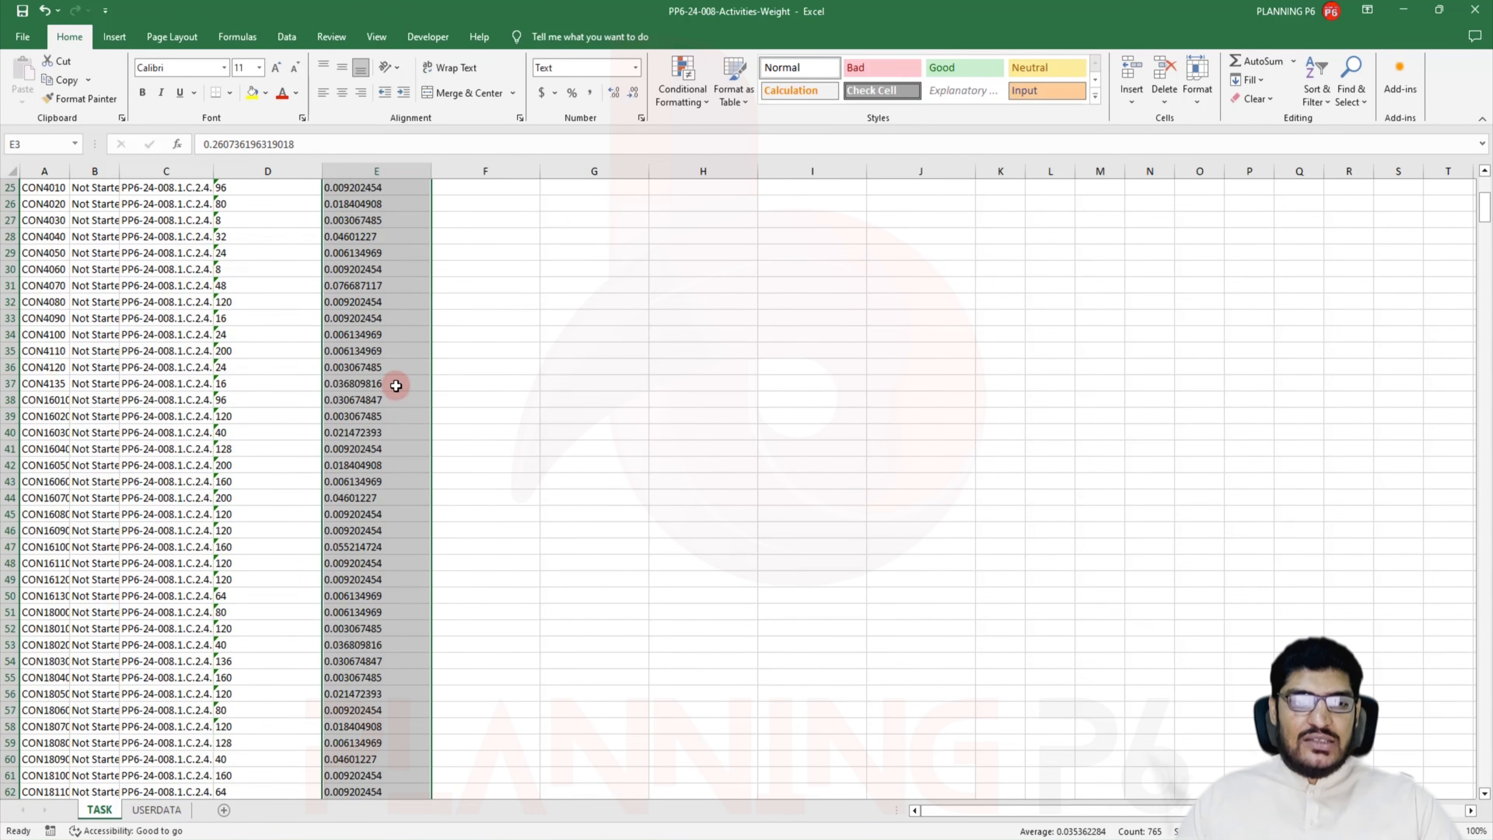
scroll(383, 400, up, 20)
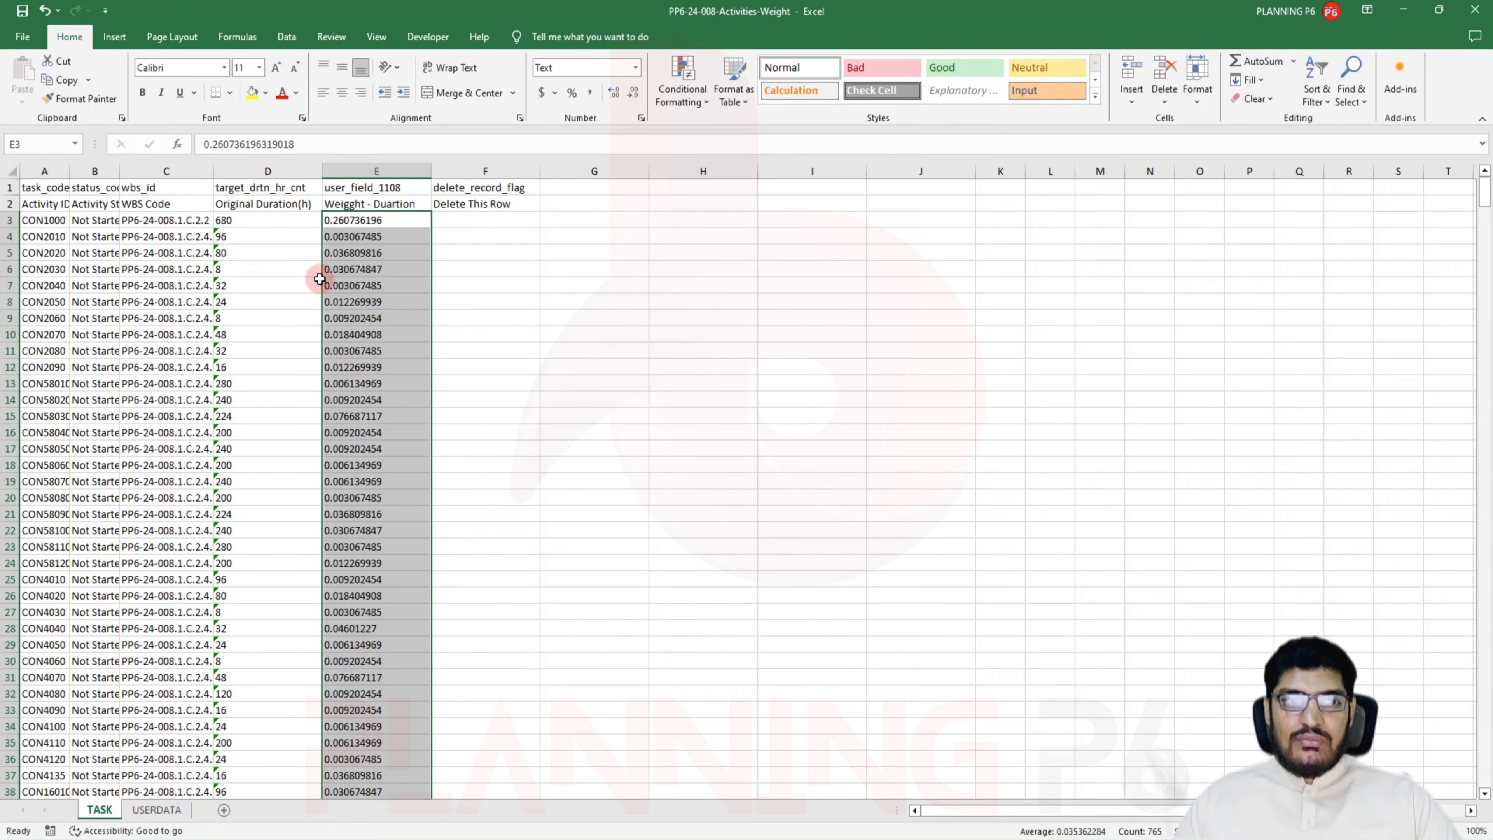
Look up the project's total original duration in Primavera P6 and enter the formula =D3/2608 in E3 of the Activities-Weight workbook
click(379, 224)
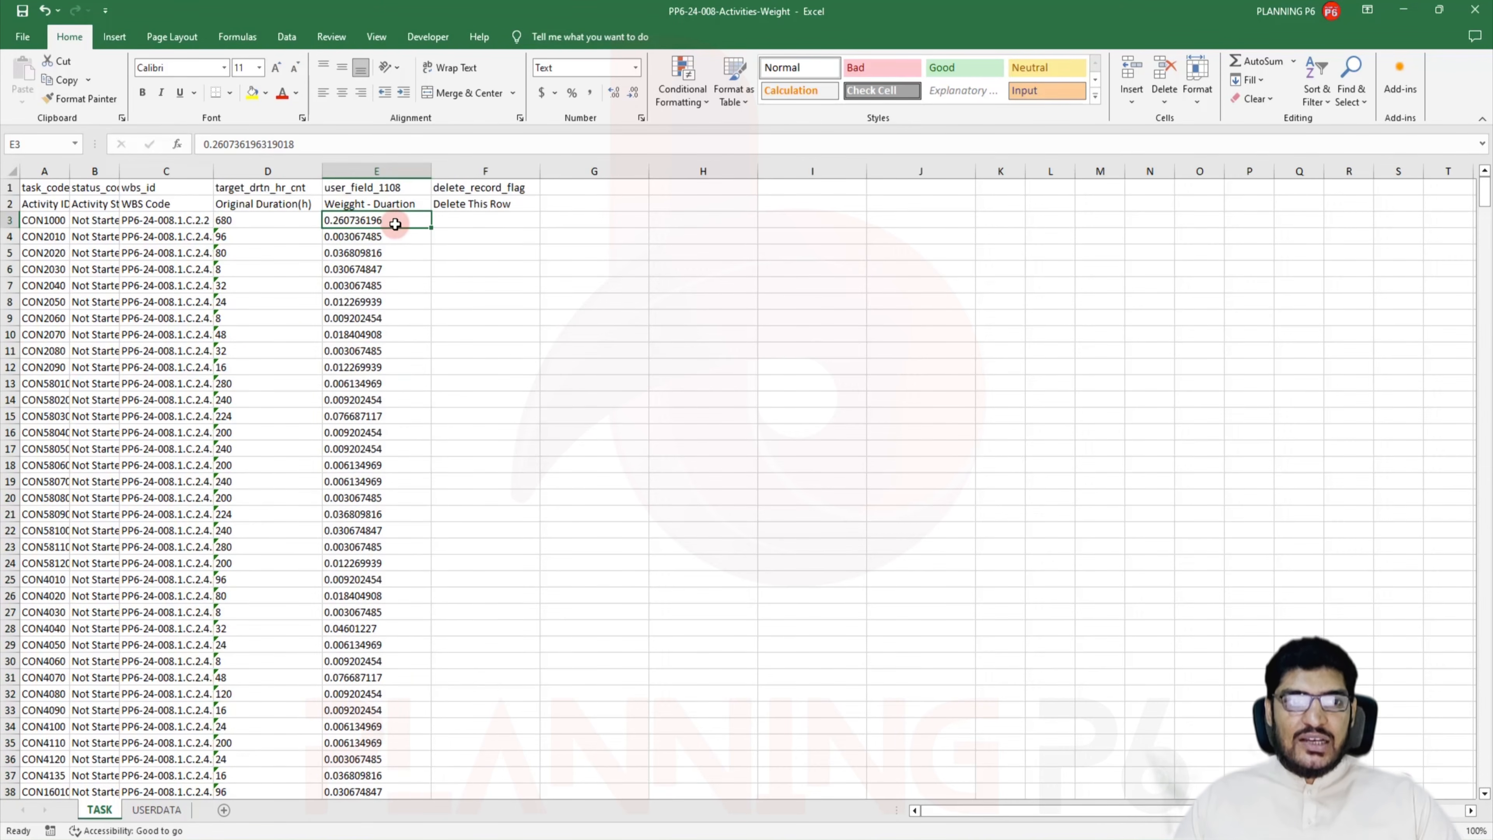
key(BackSpace)
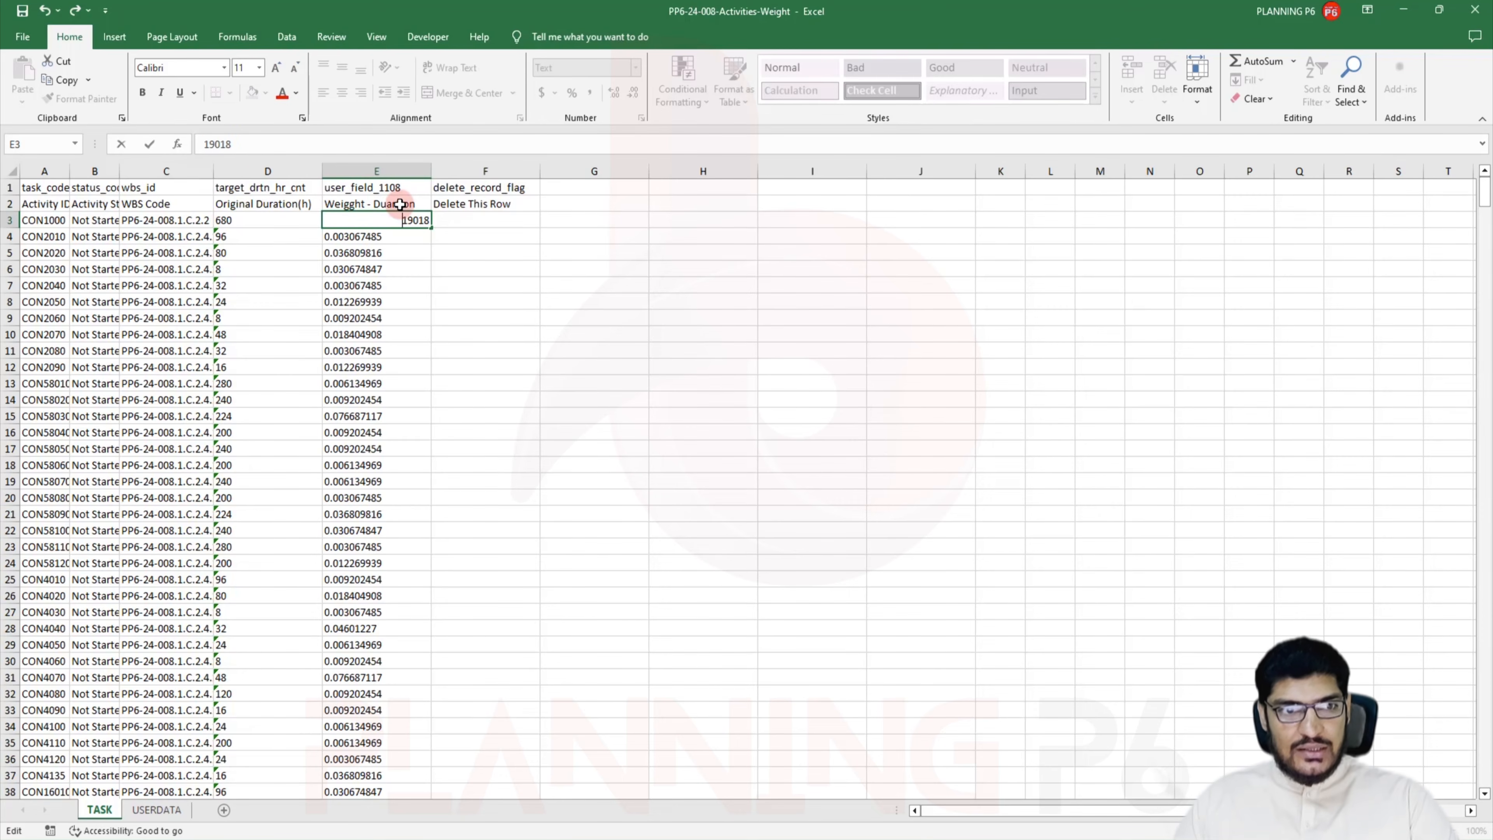
text(=)
click(259, 221)
text(/)
key(alt+Tab)
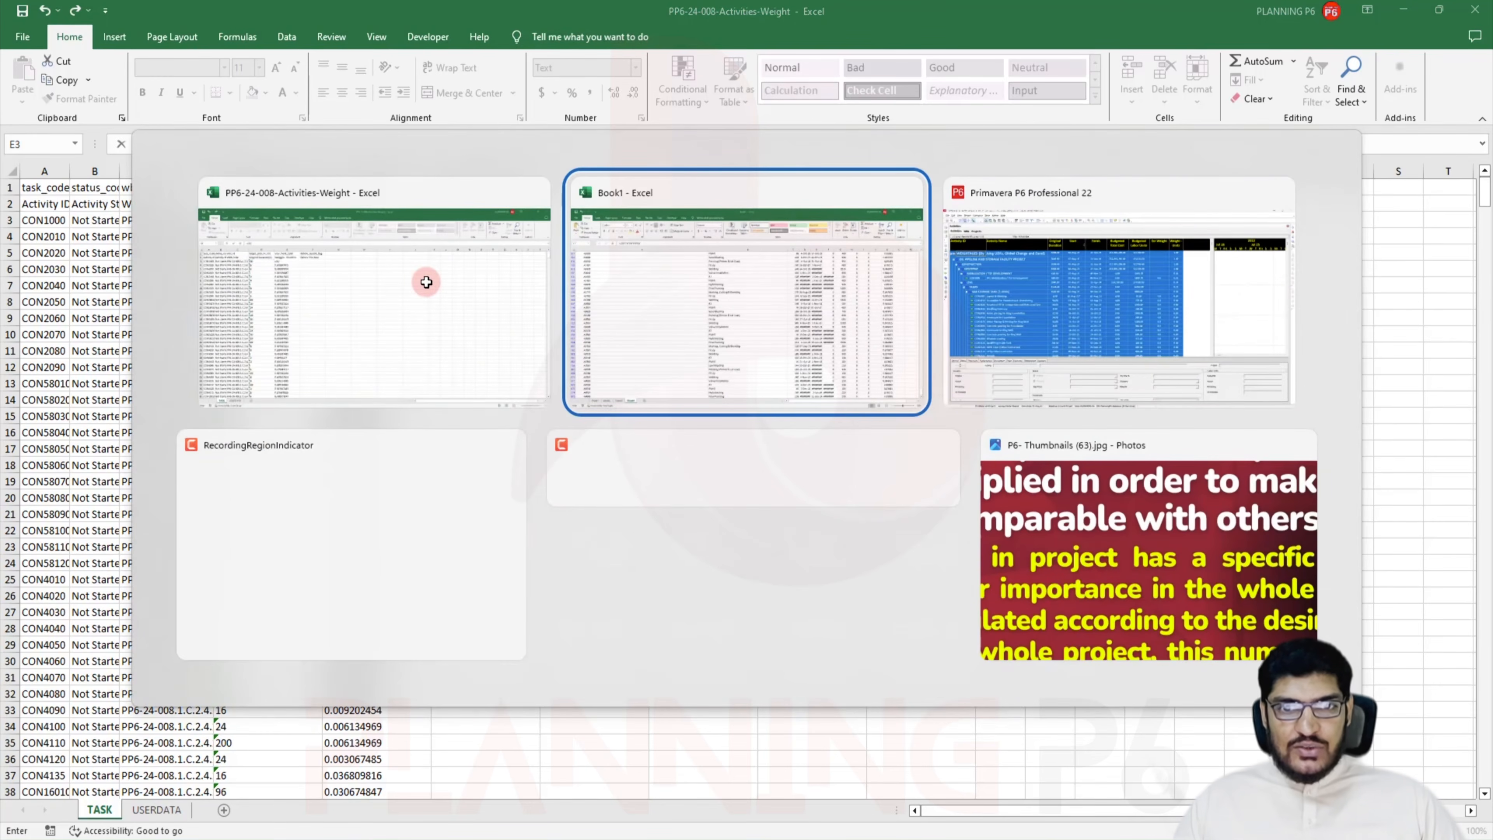
key(alt+Tab)
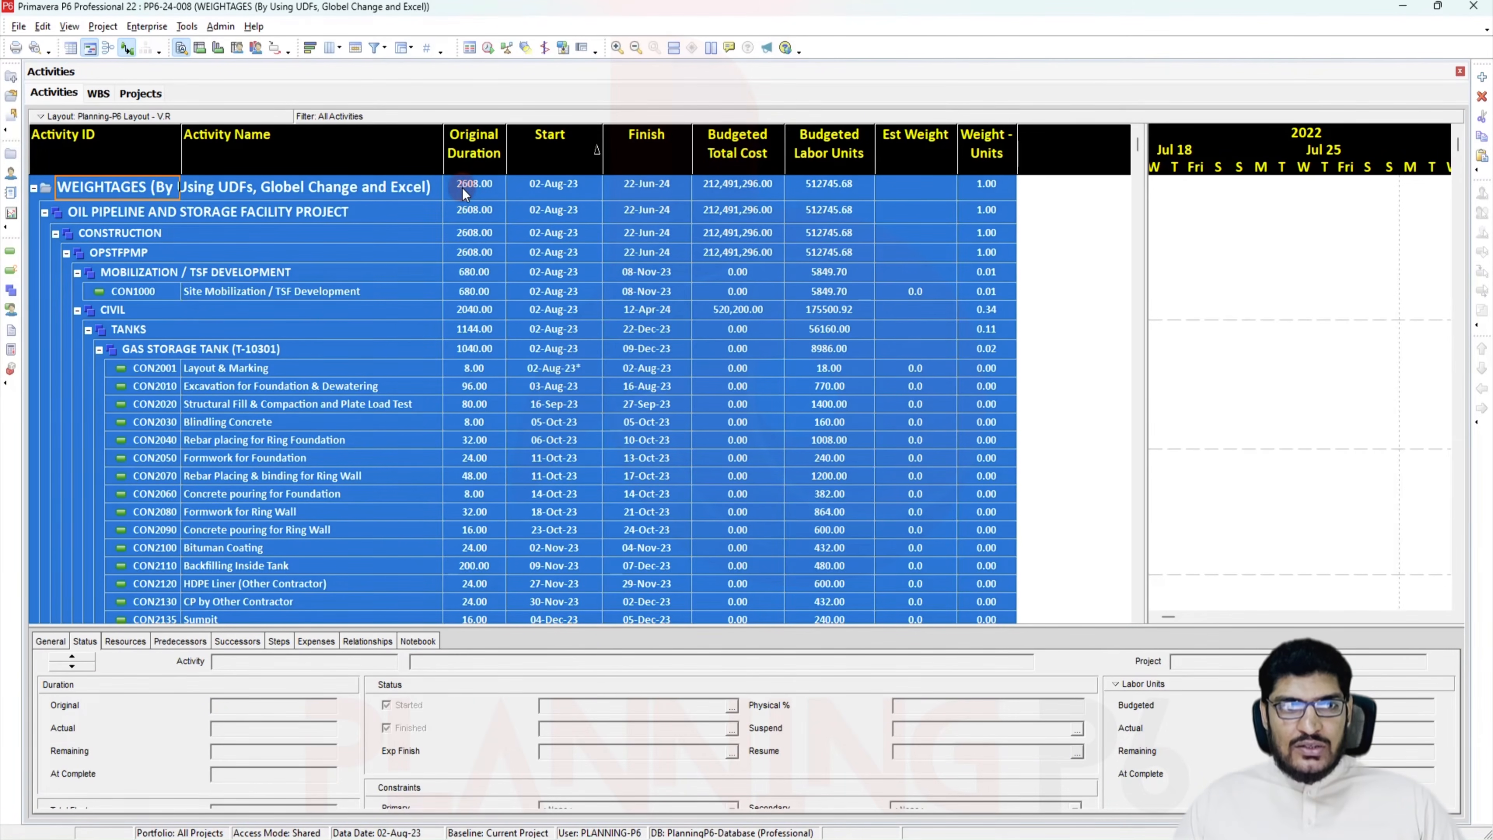
key(alt+Tab)
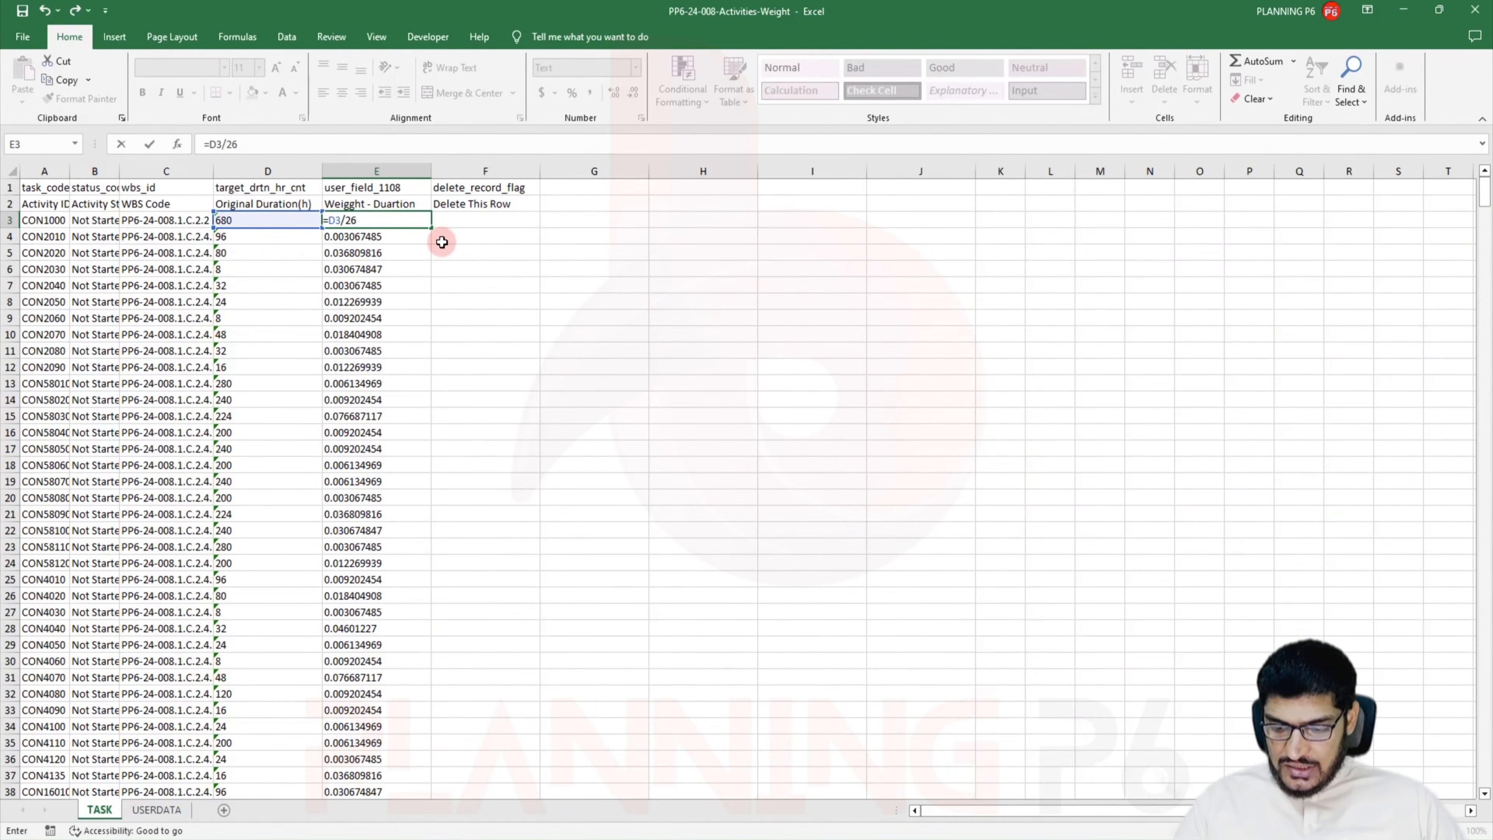
text(2608)
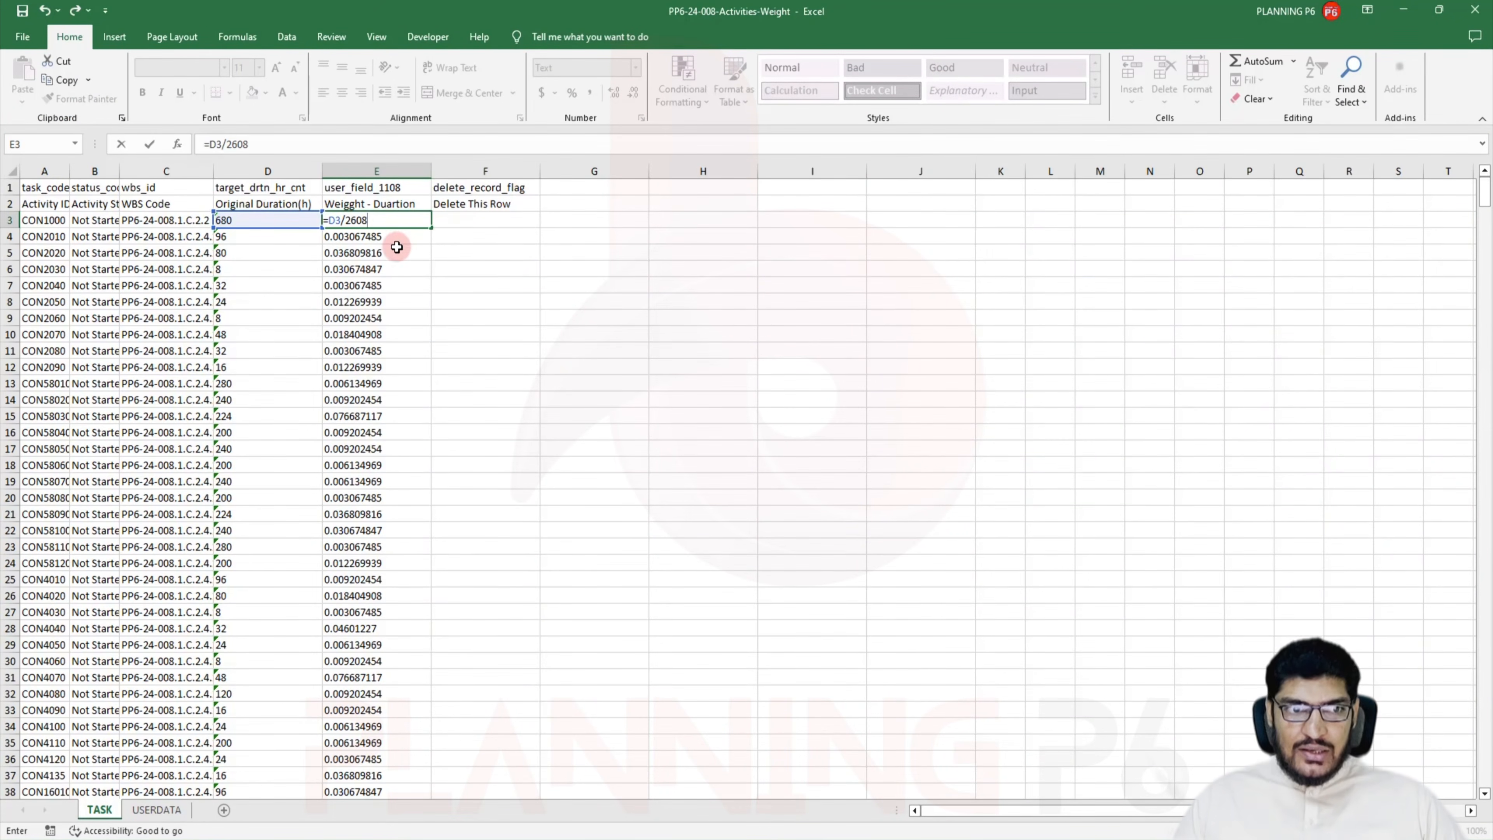
key(Return)
Change the format of E3 to Number and re-enter its formula so that it calculates
click(334, 219)
click(400, 282)
click(407, 220)
click(635, 67)
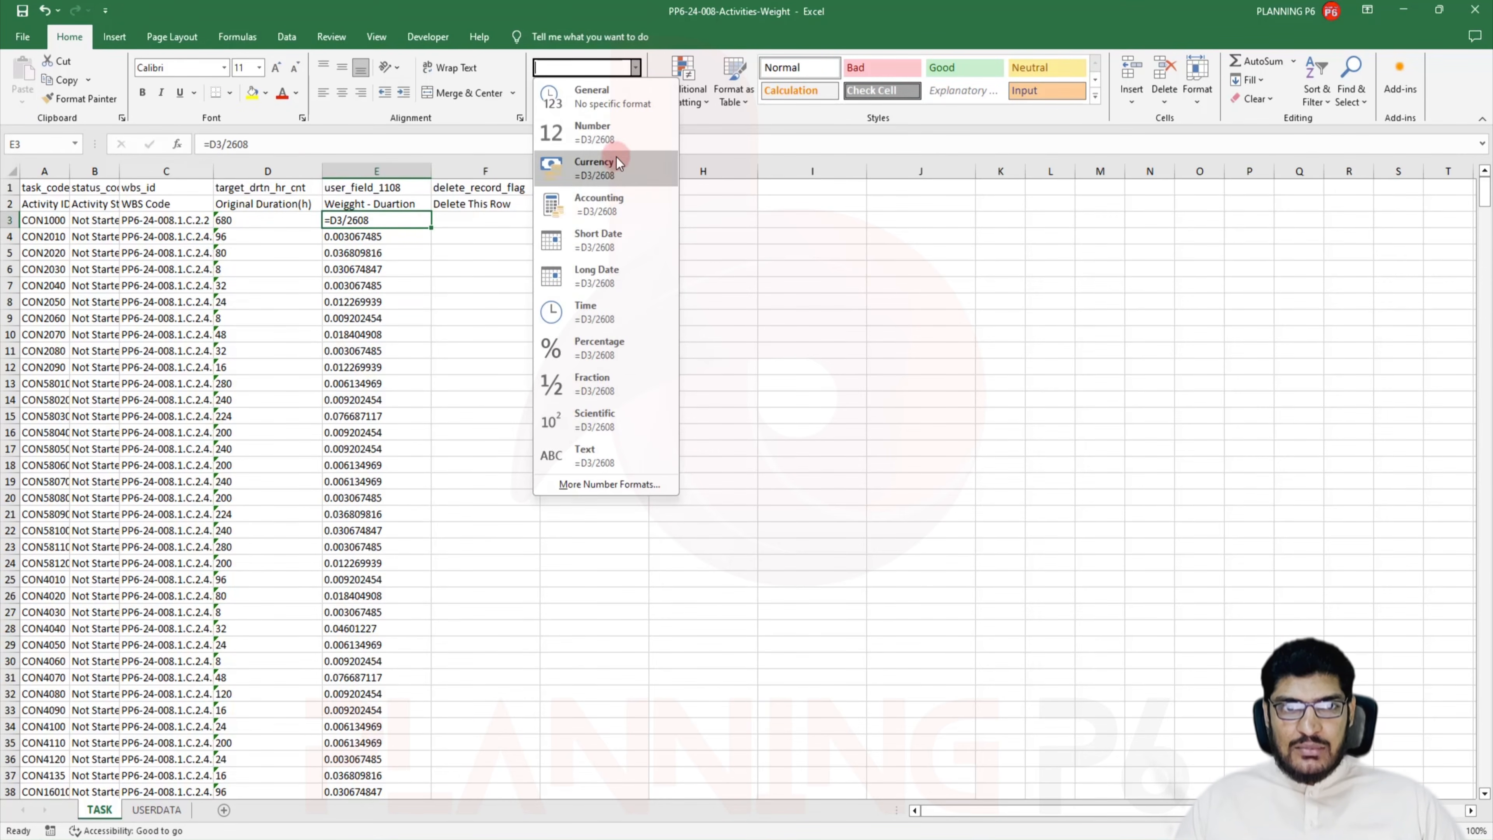
click(618, 145)
key(F2)
key(Return)
click(359, 221)
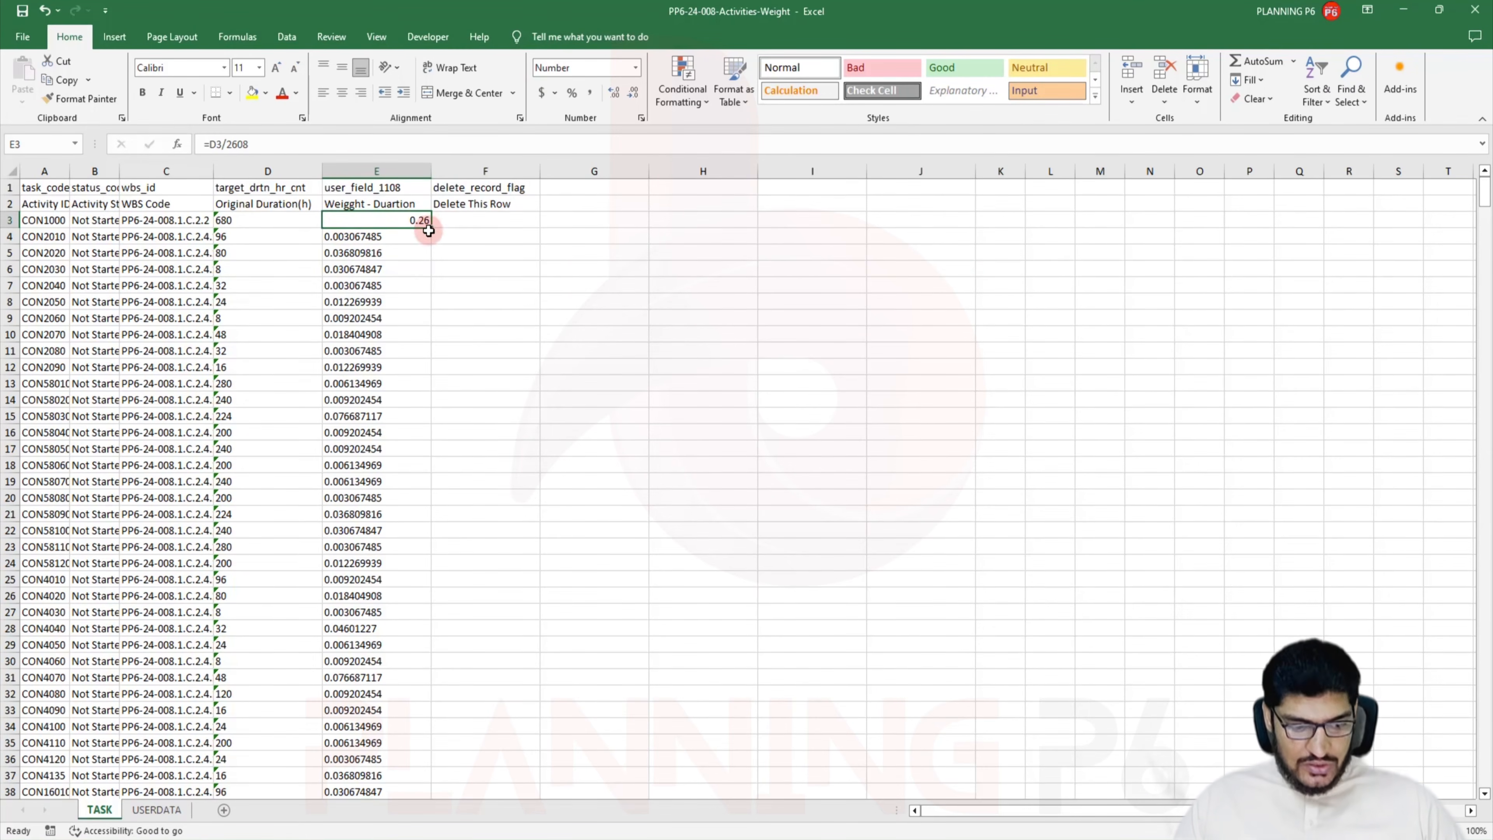
Fill the E3 formula down the duration weight column through the last activity row and check the filled rows
double_click(413, 227)
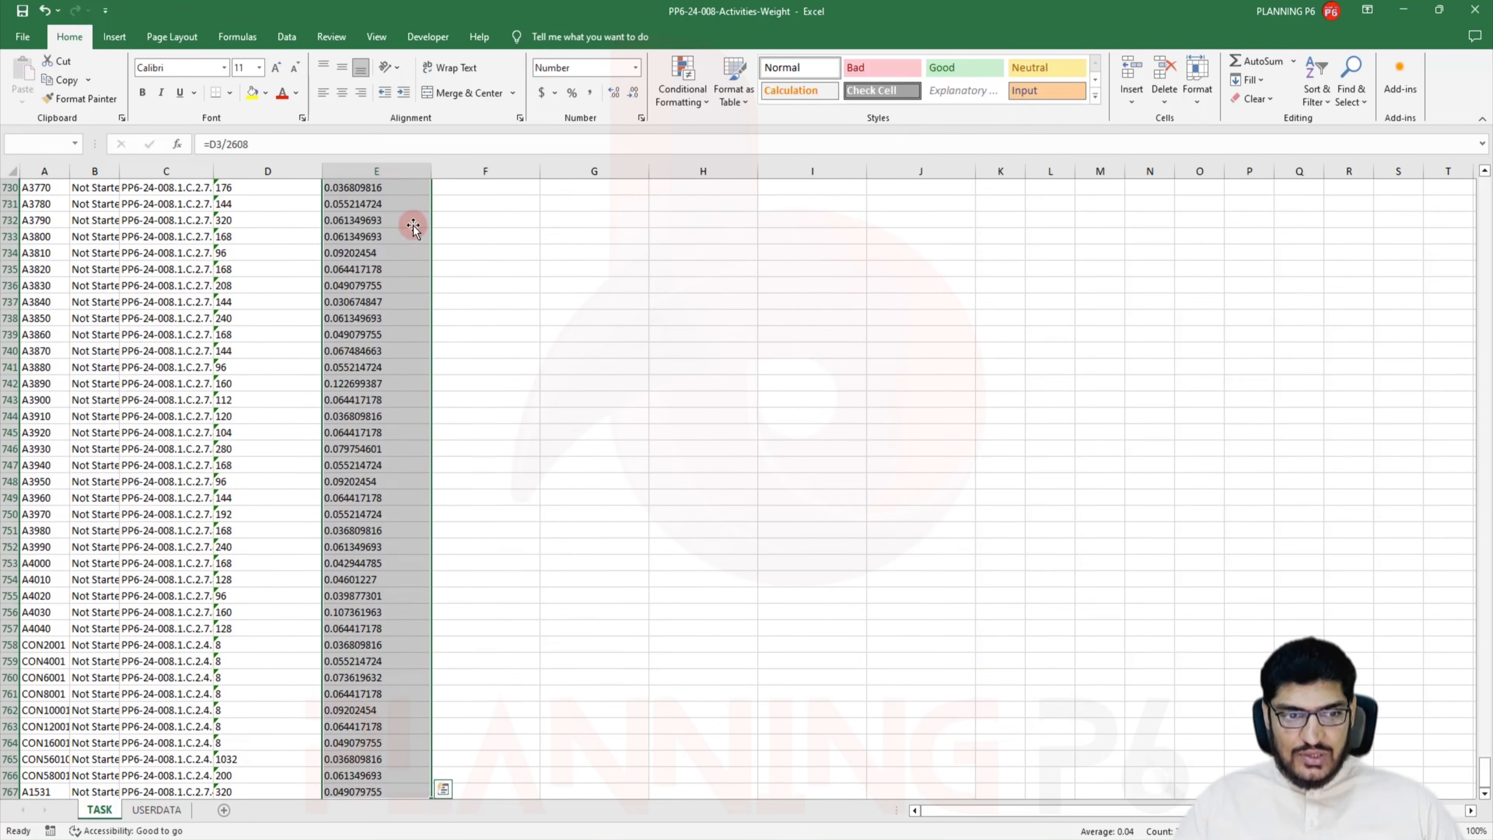
scroll(435, 517, up, 20)
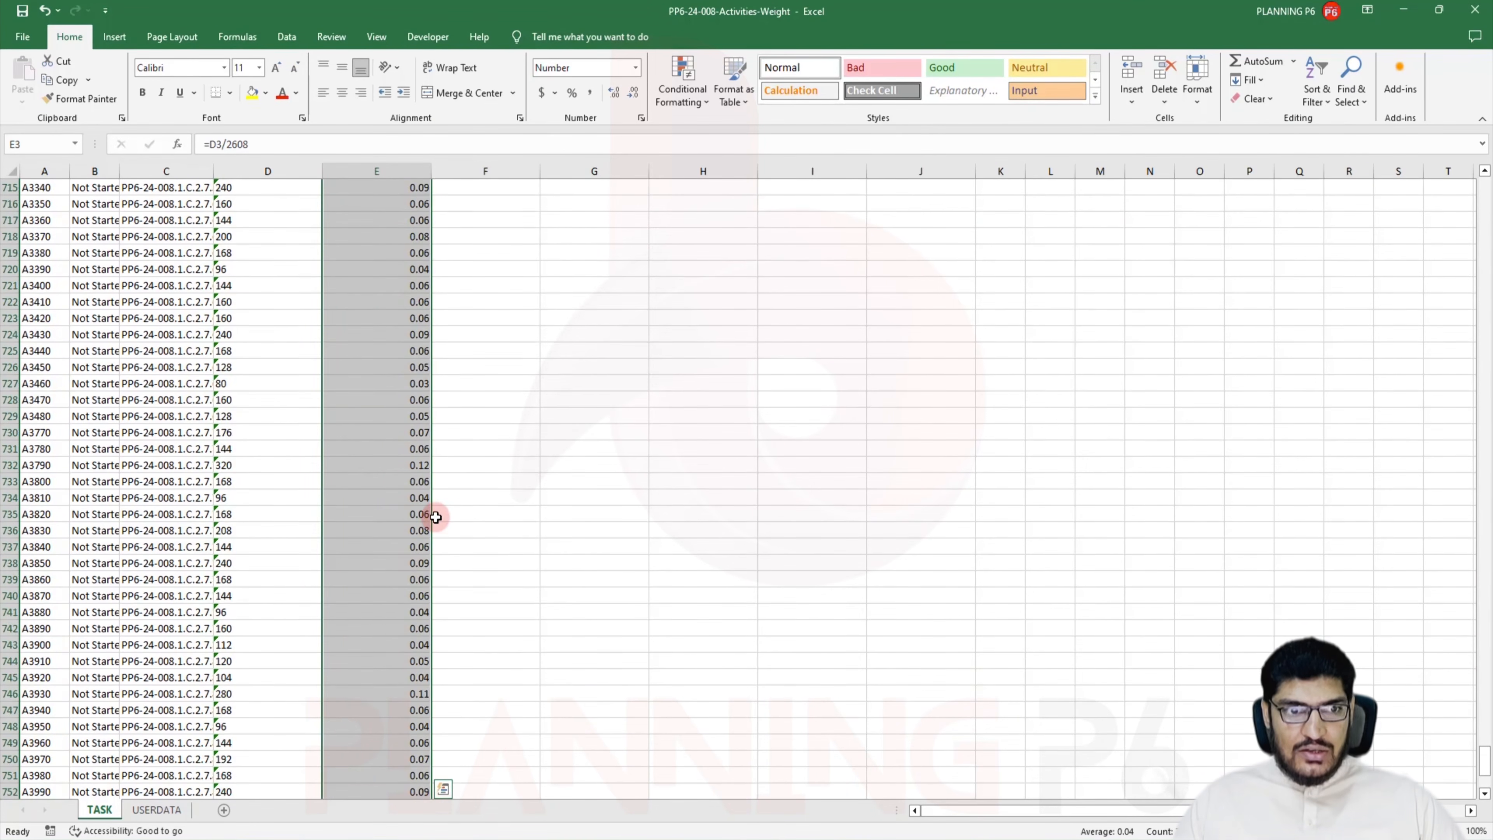
scroll(435, 518, up, 20)
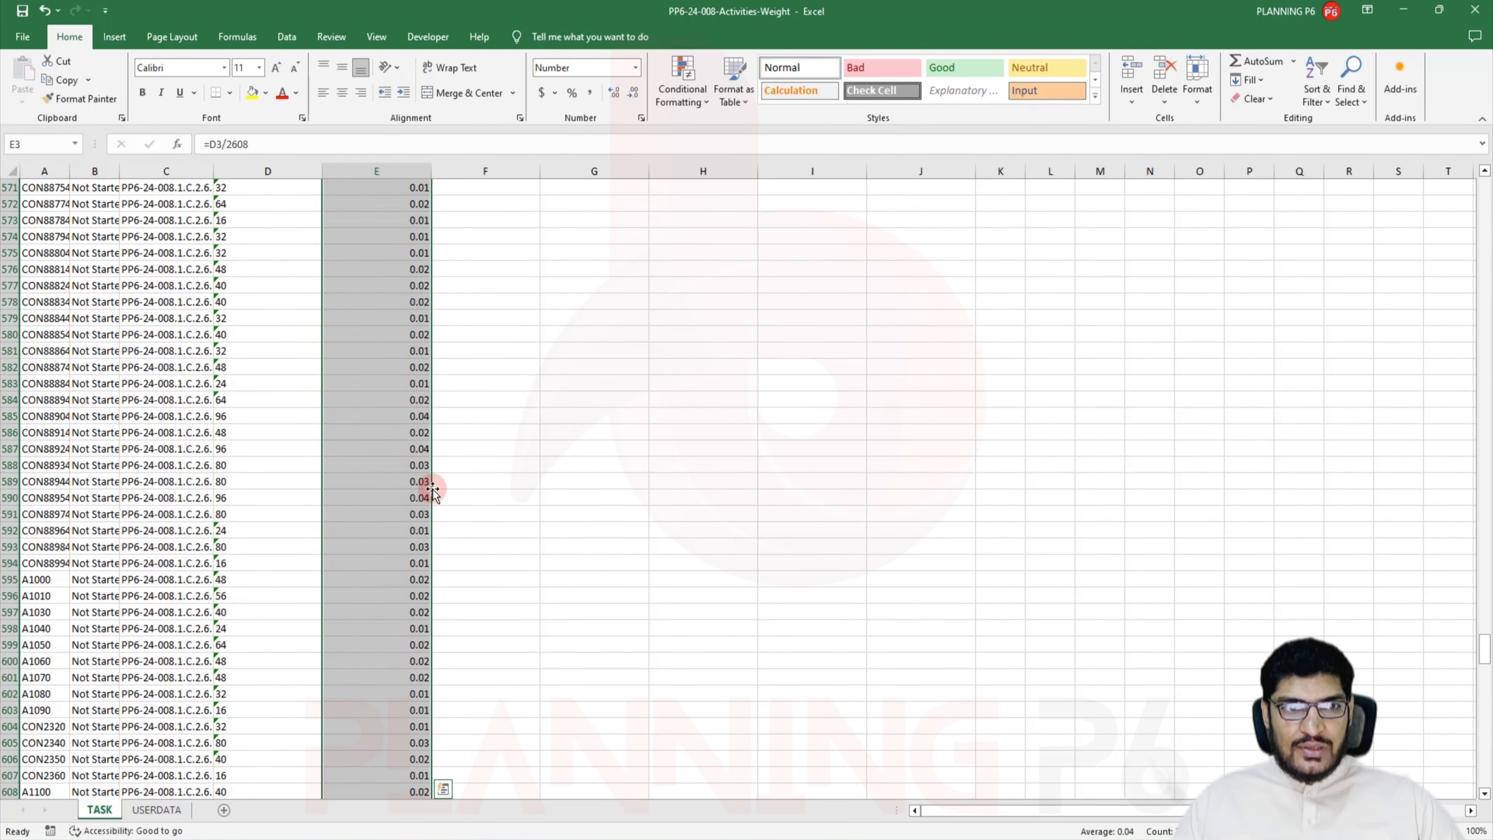
scroll(430, 488, up, 20)
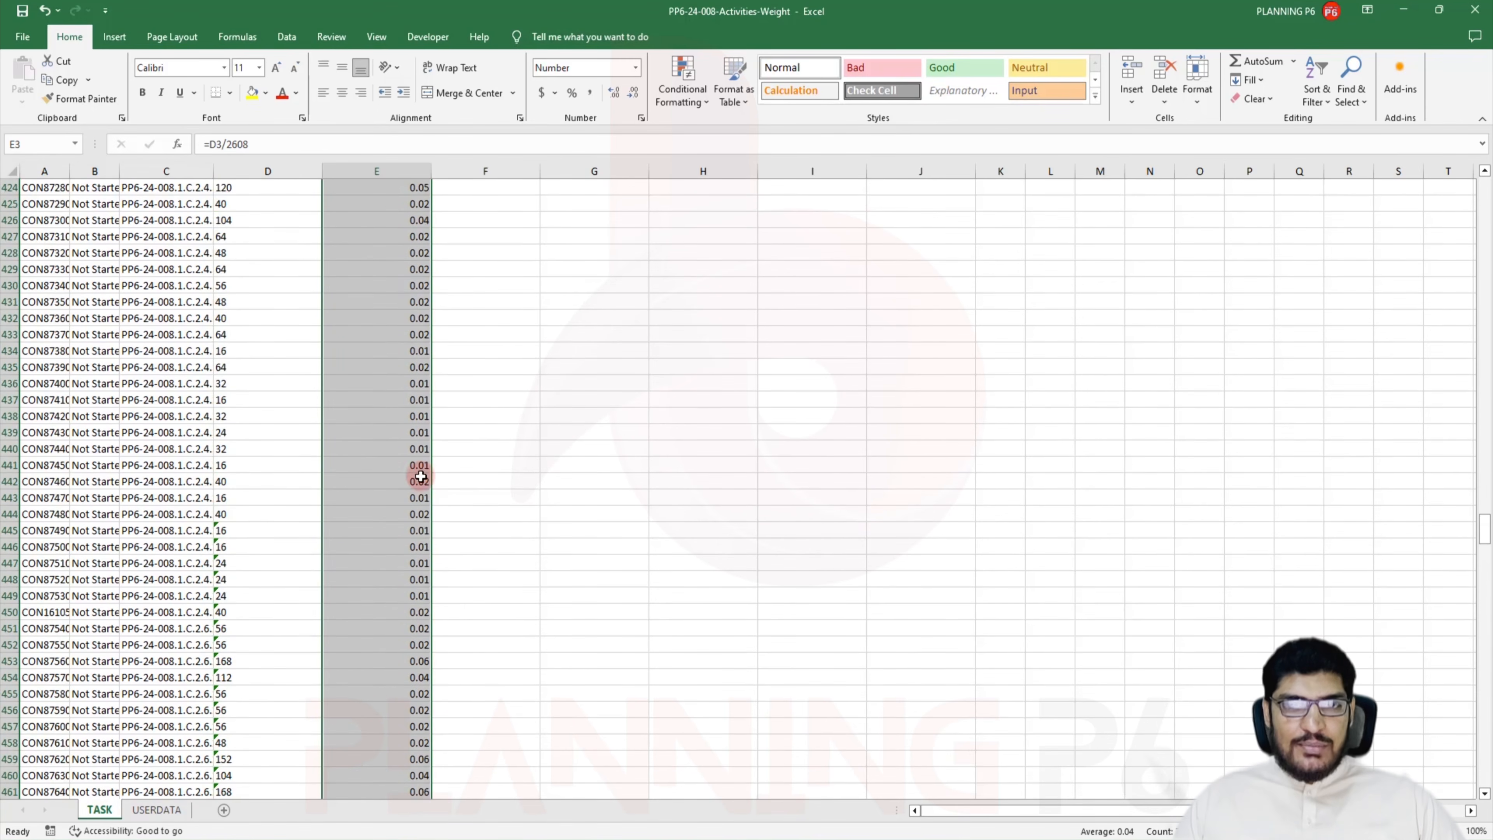
drag(1483, 507, 1388, 167)
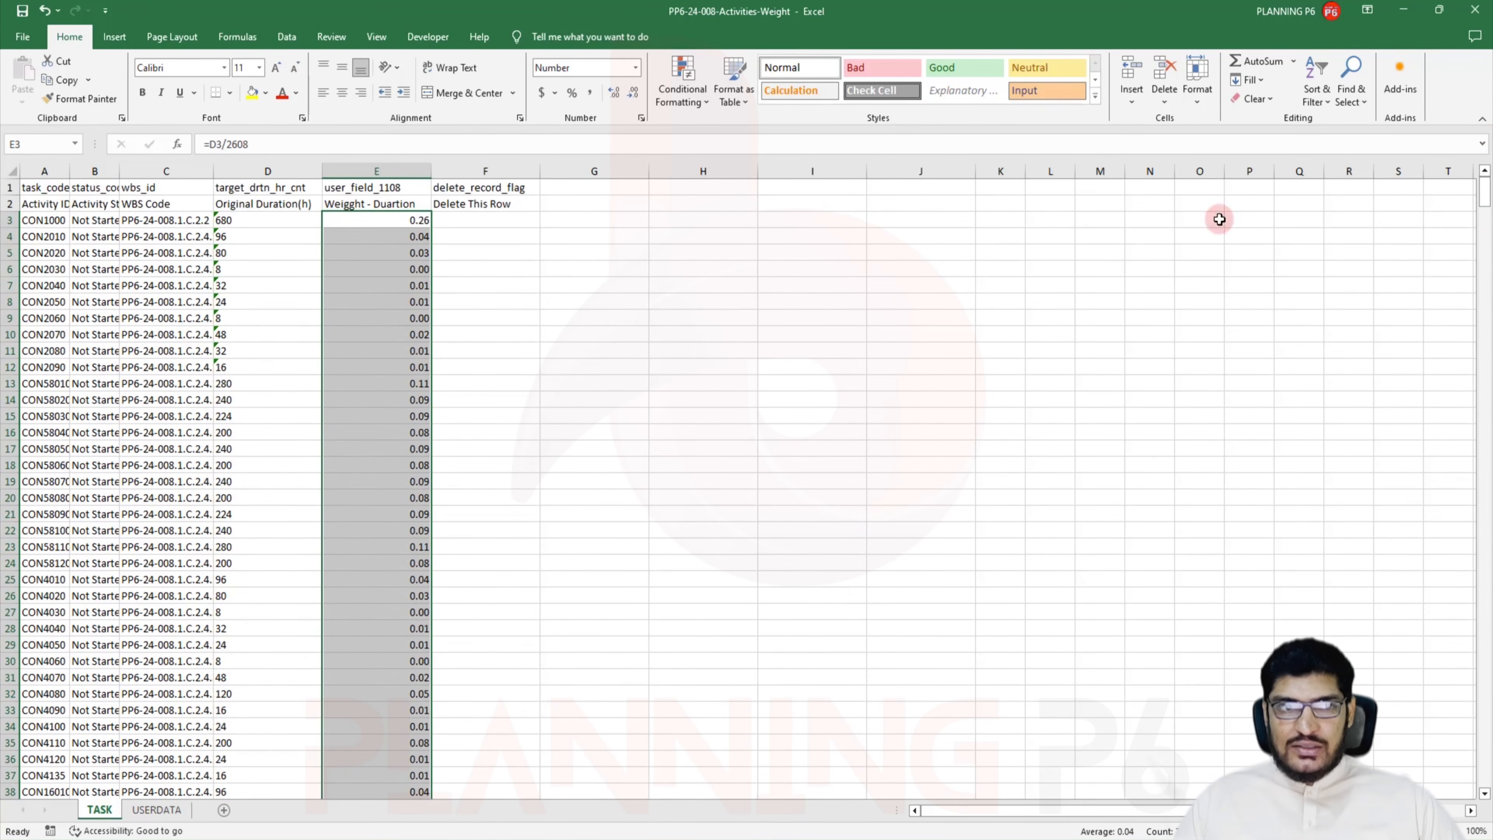
Replace the duration weight formulas in column E with their values and format them as Text
key(ctrl+c)
right_click(397, 224)
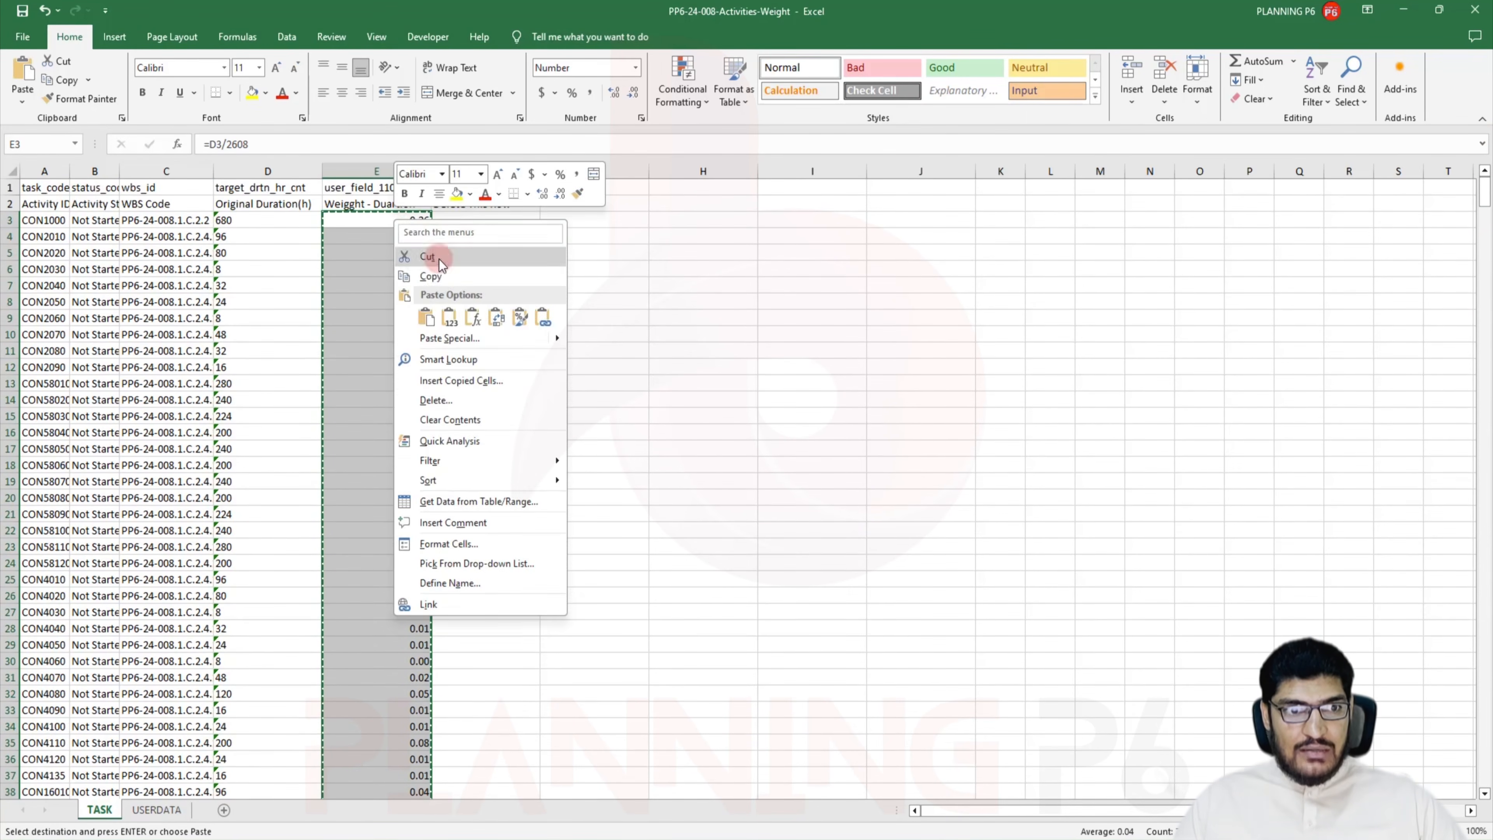
click(427, 315)
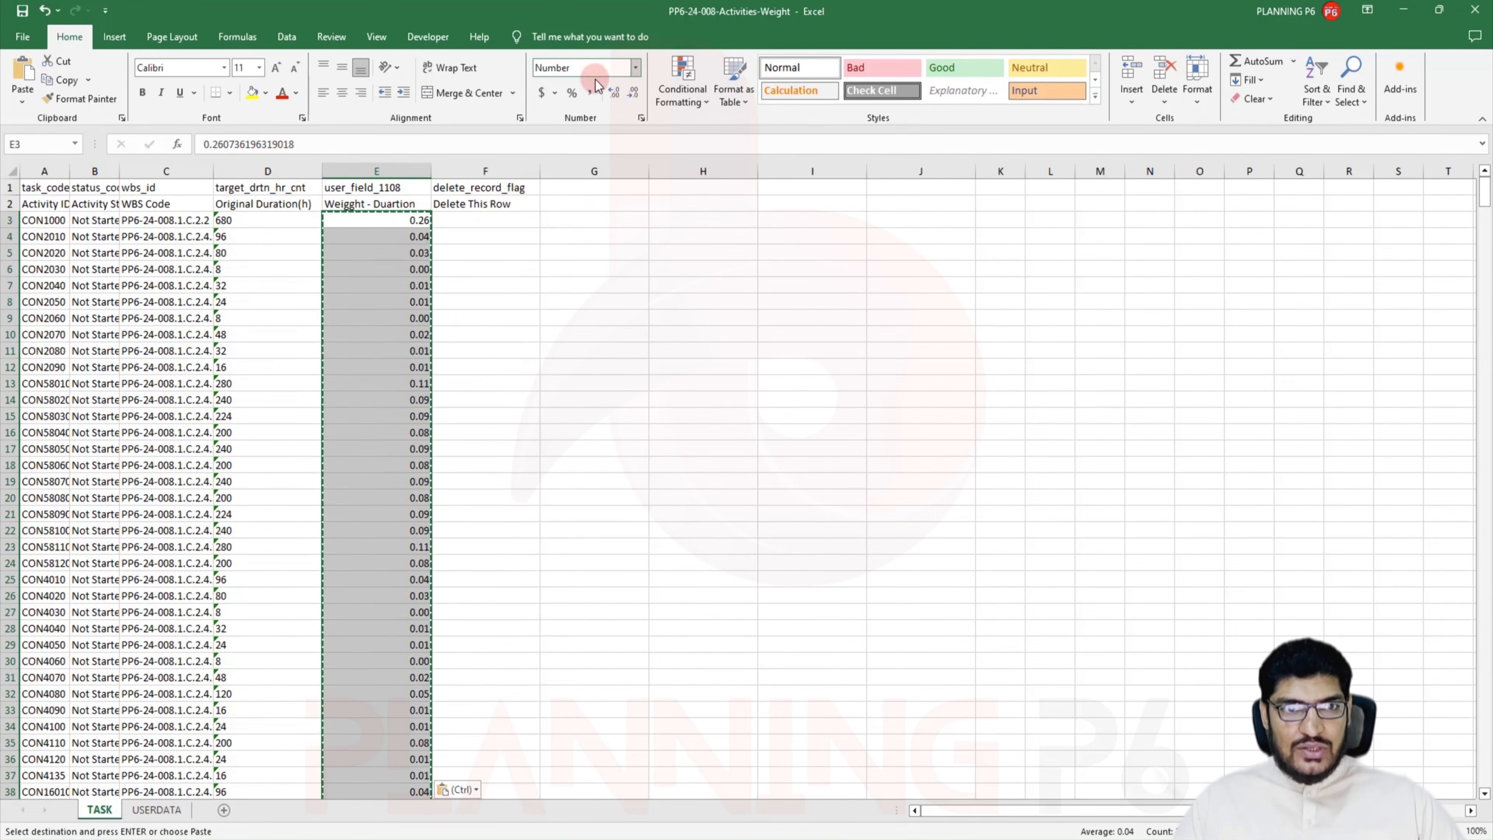
click(635, 68)
click(585, 454)
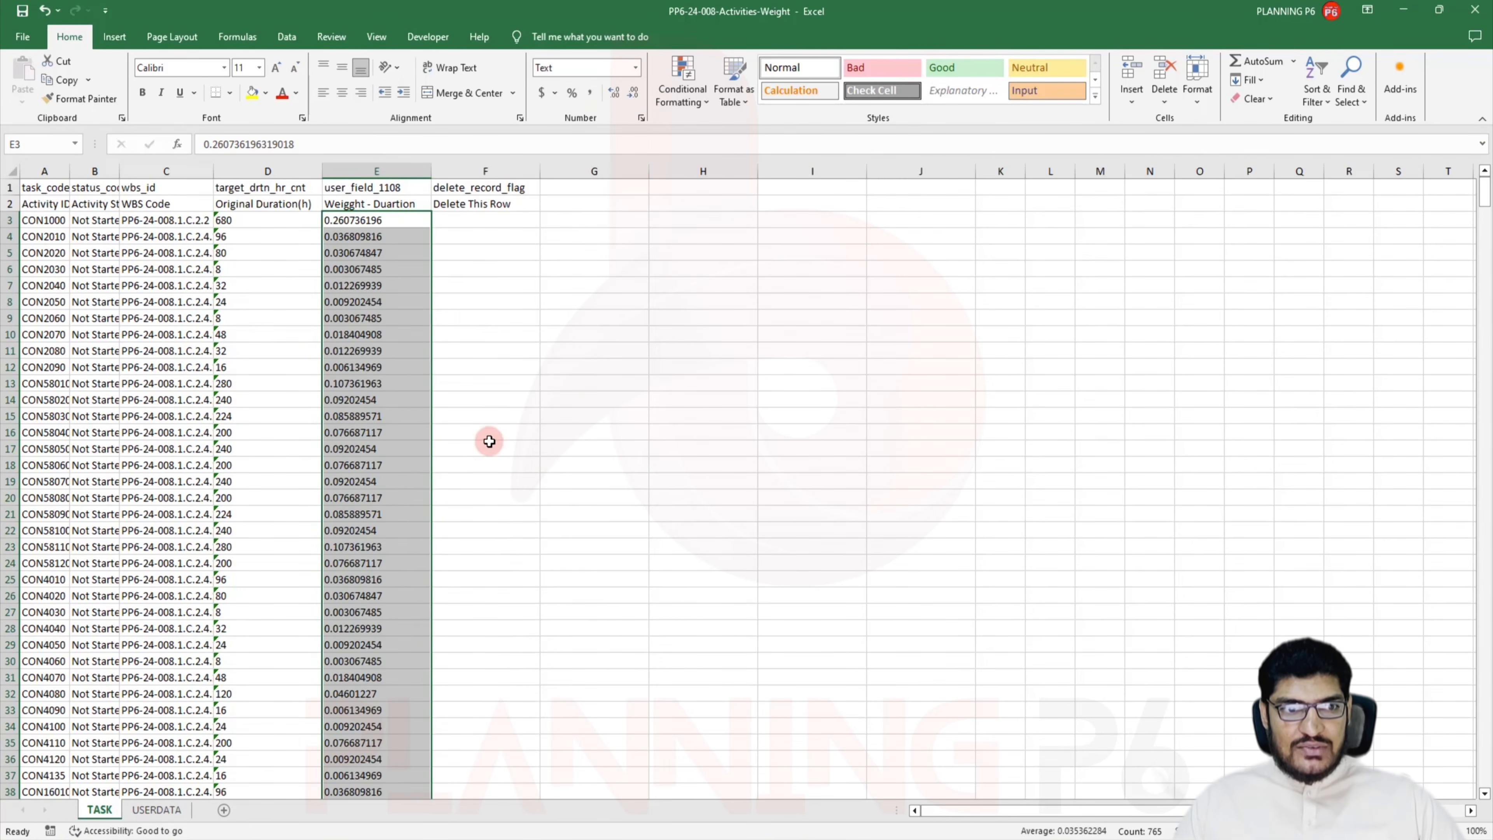
Save and close the Activities-Weight workbook, switch to Primavera P6 and clear the selection of all activities
key(ctrl+s)
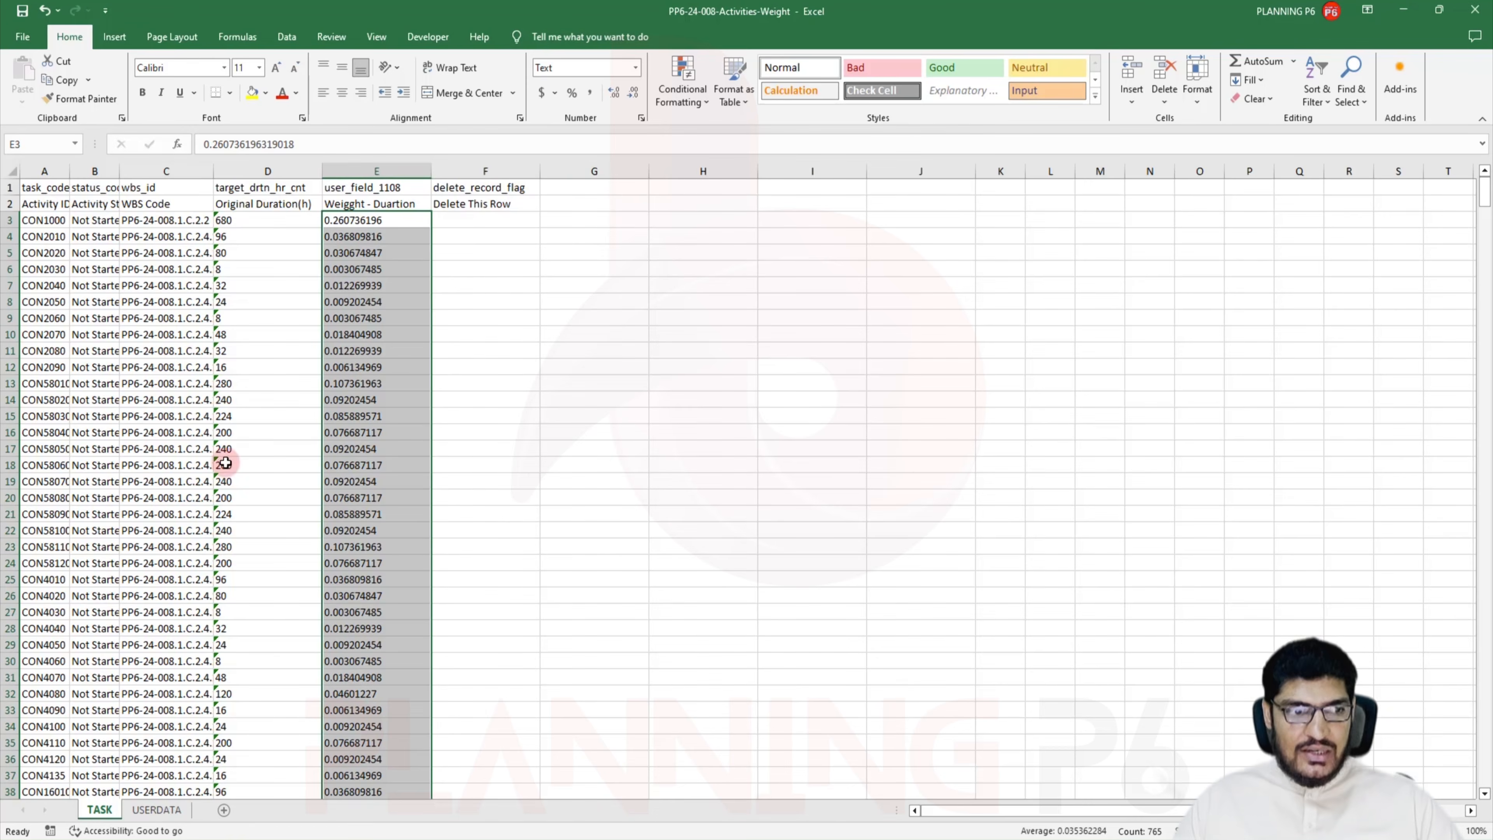
click(1475, 9)
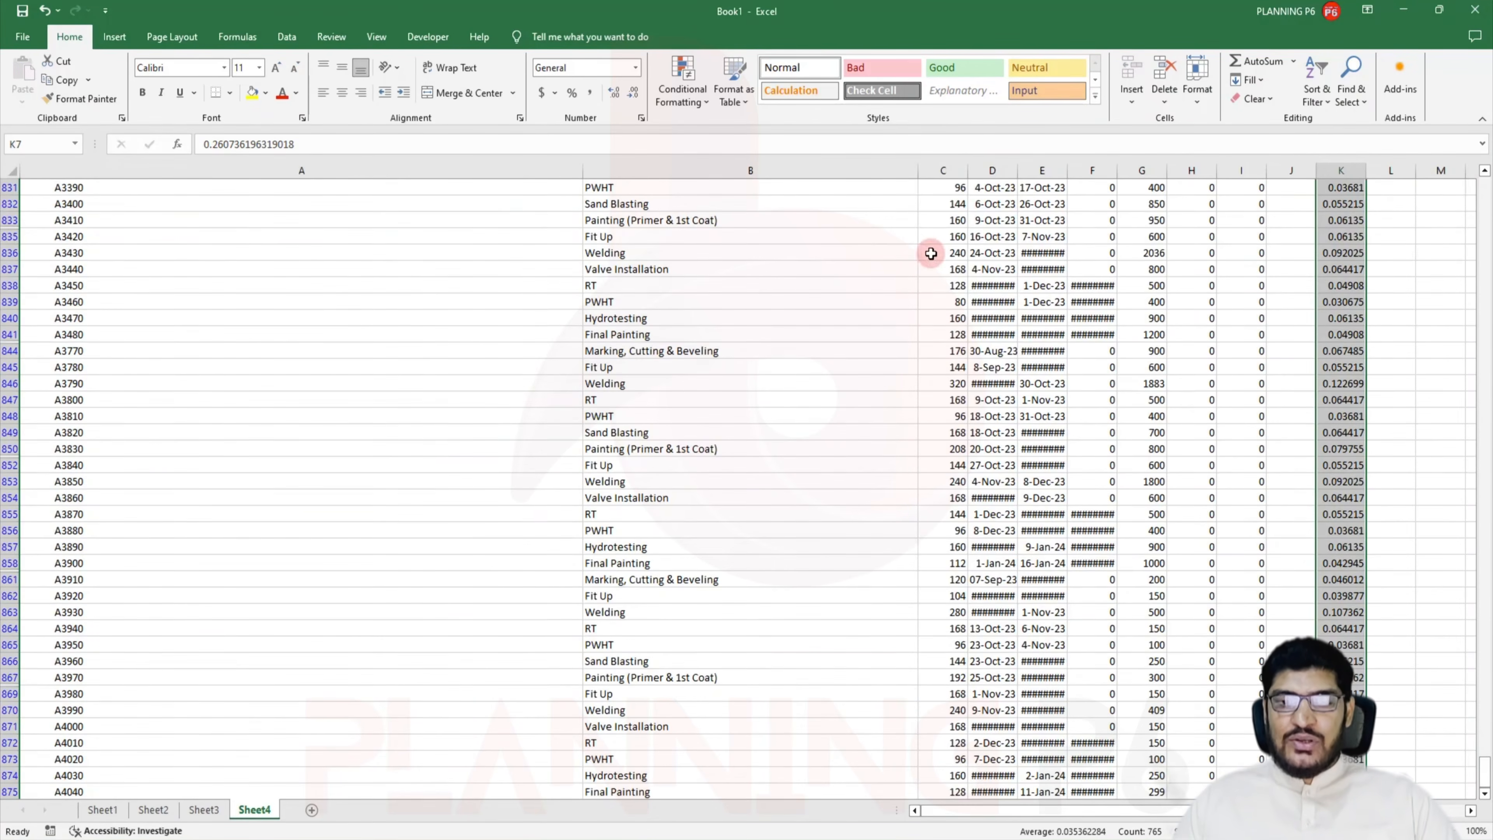
click(935, 838)
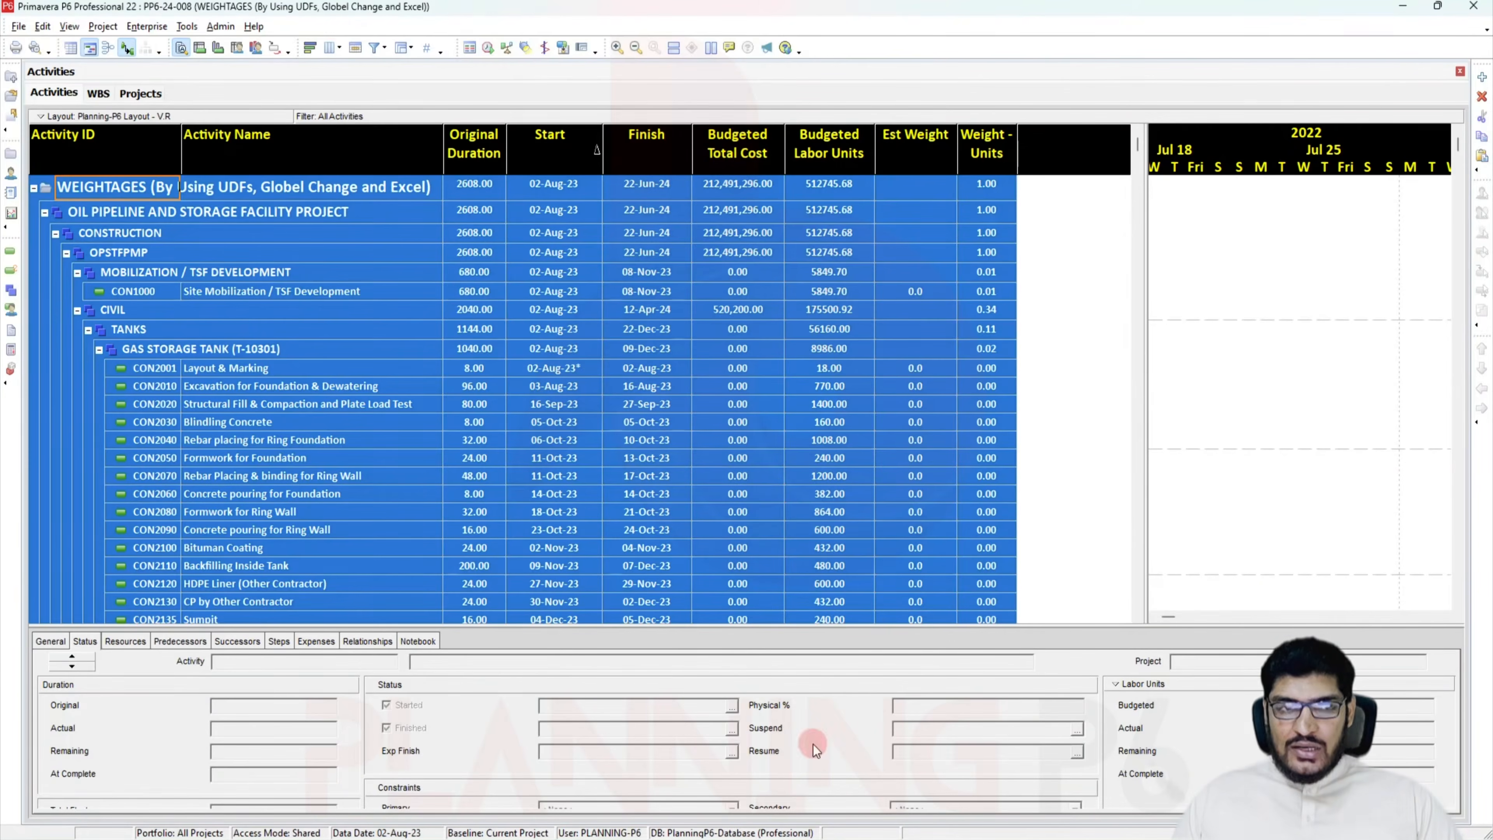
click(243, 321)
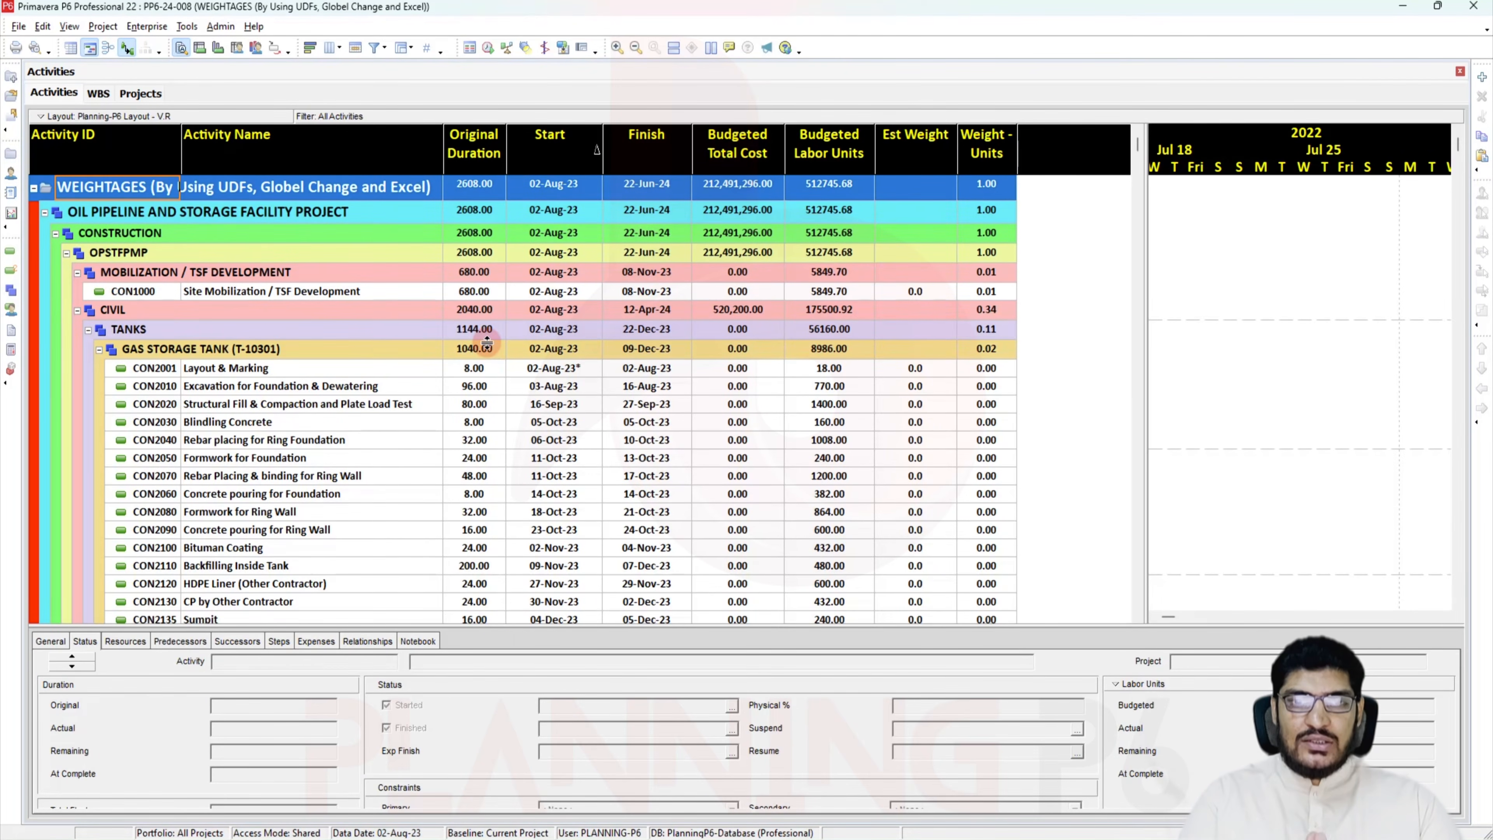
Set up a Spreadsheet (XLSX) import using the PP6-24-008-Activities-Weight file from the Desktop
click(19, 26)
click(41, 45)
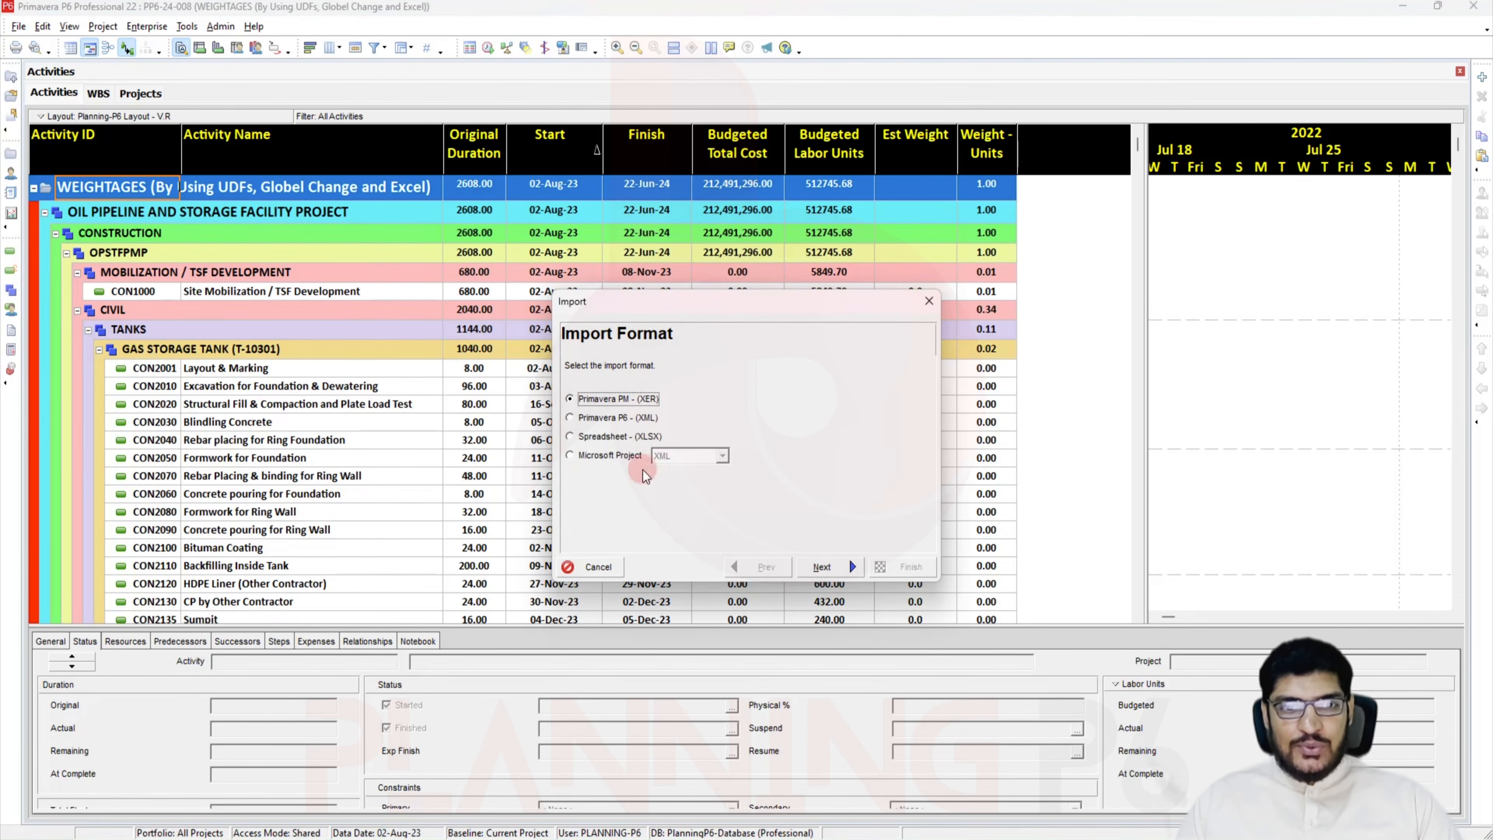
click(646, 436)
click(847, 567)
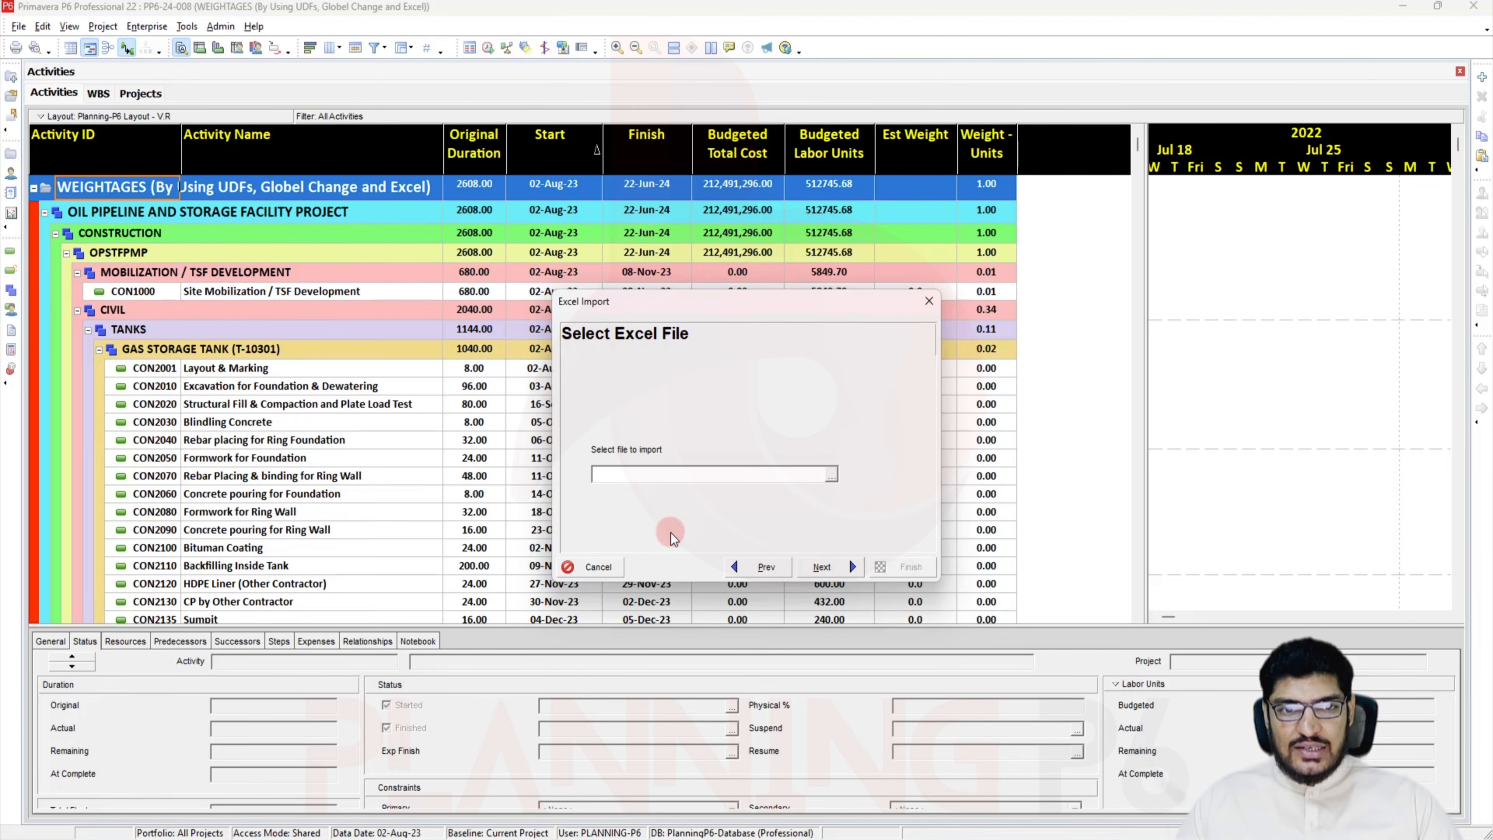
click(830, 477)
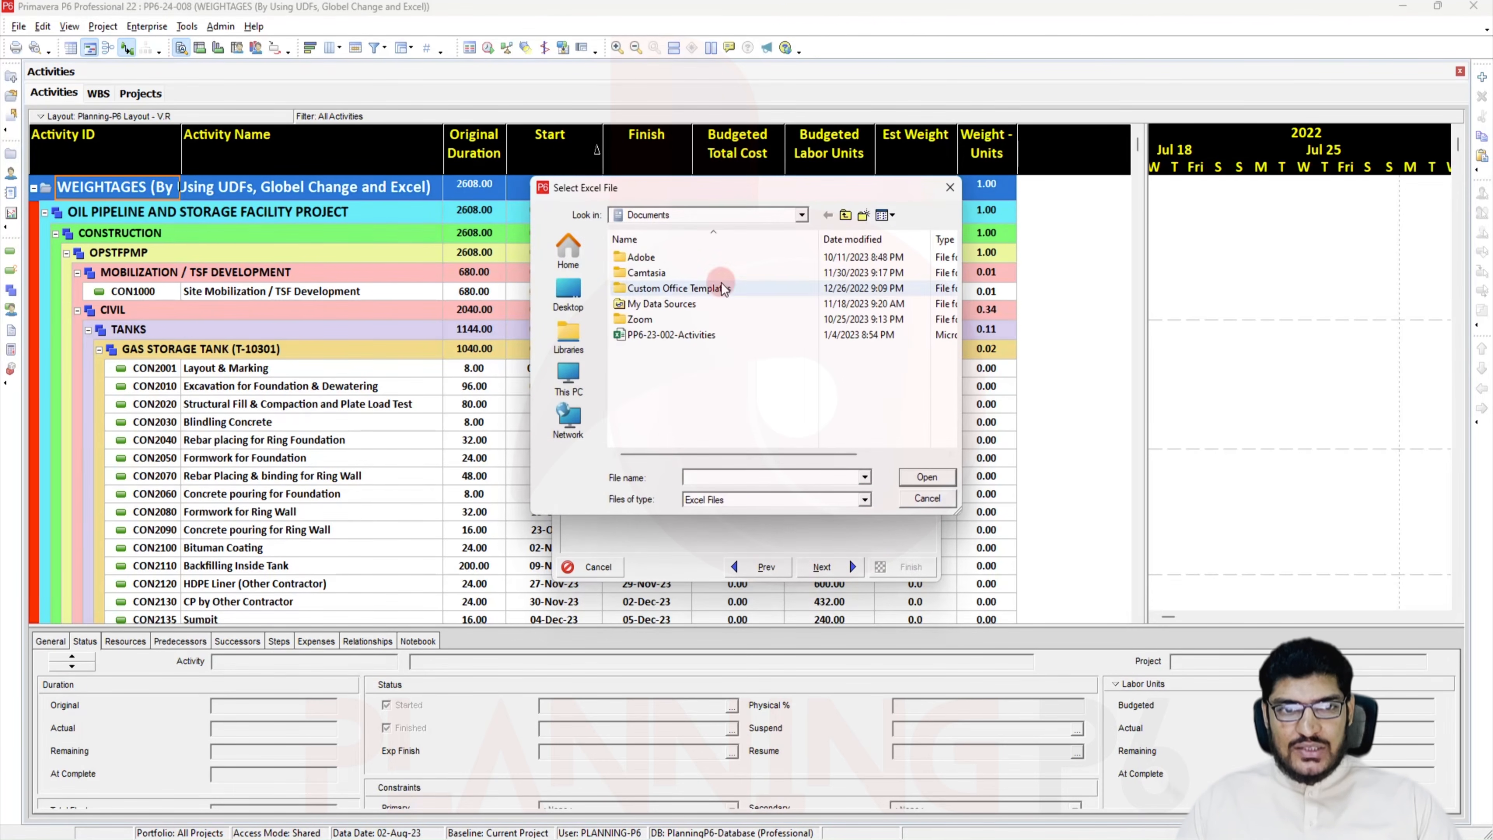
click(568, 293)
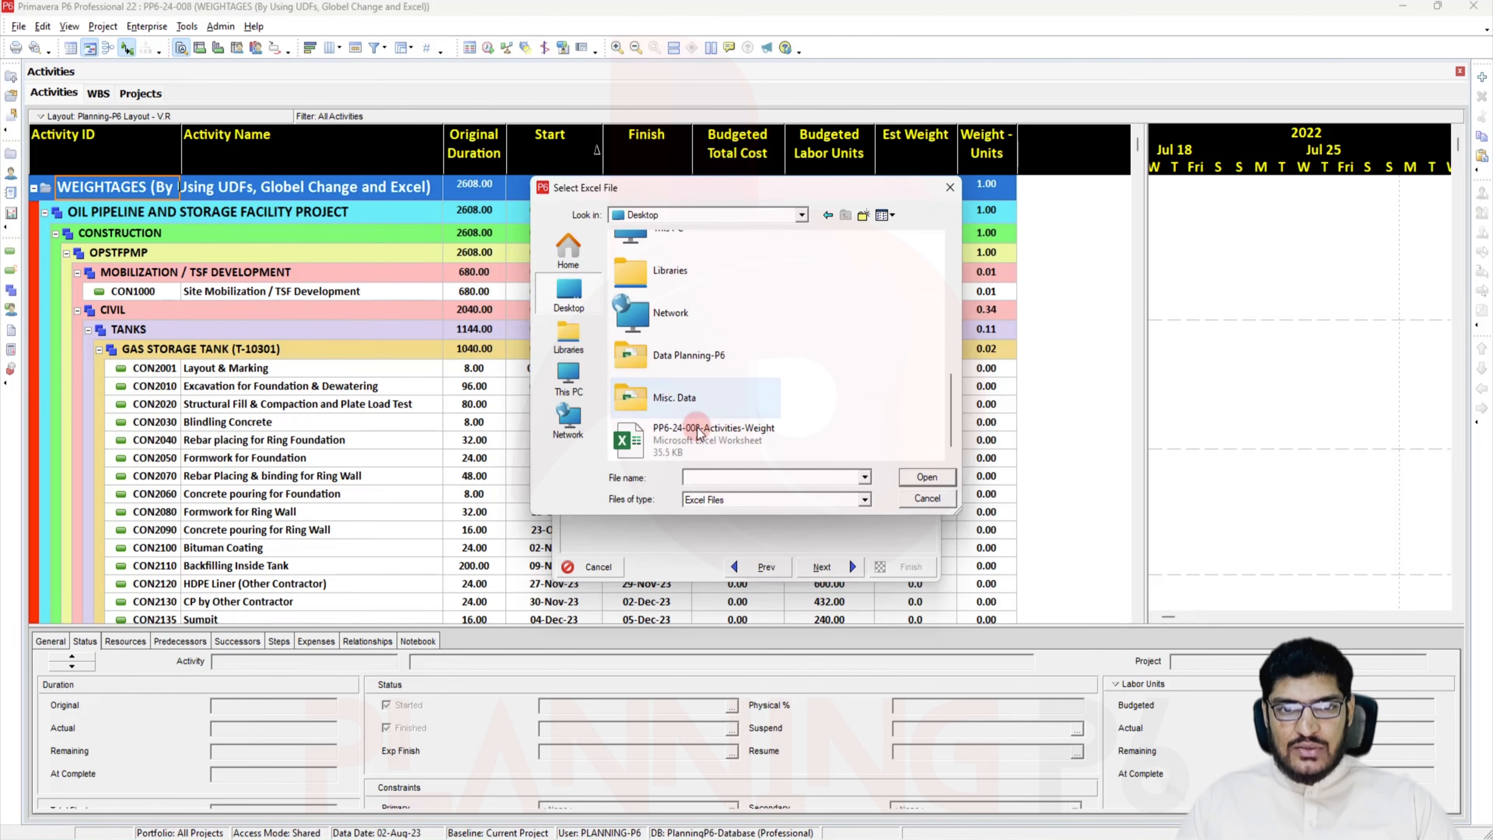
click(714, 440)
click(948, 483)
click(826, 567)
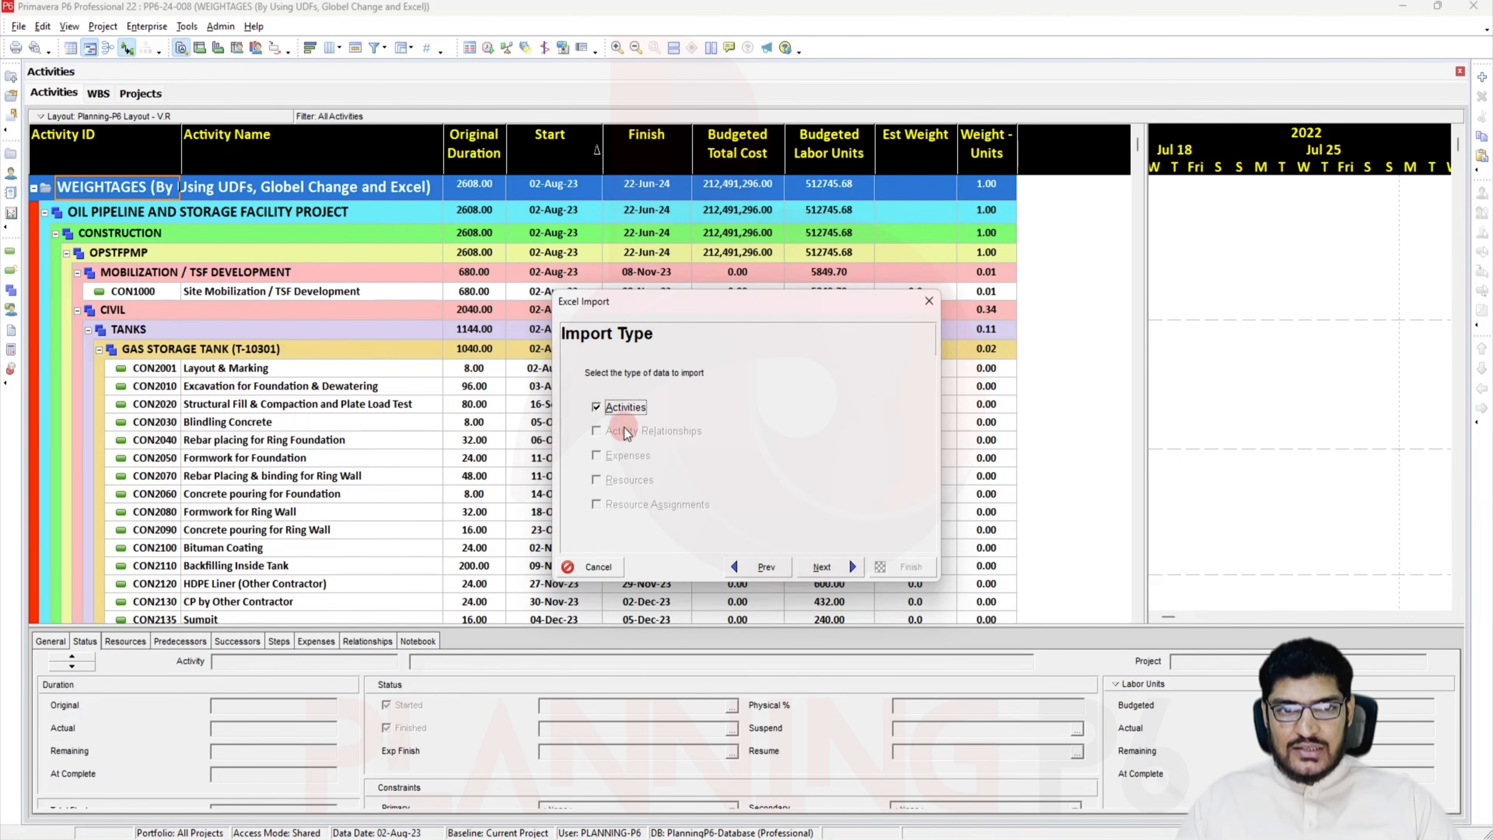
Import the Activities data as an update of the existing project PP6-24-008 and close the import wizard
click(823, 567)
click(841, 445)
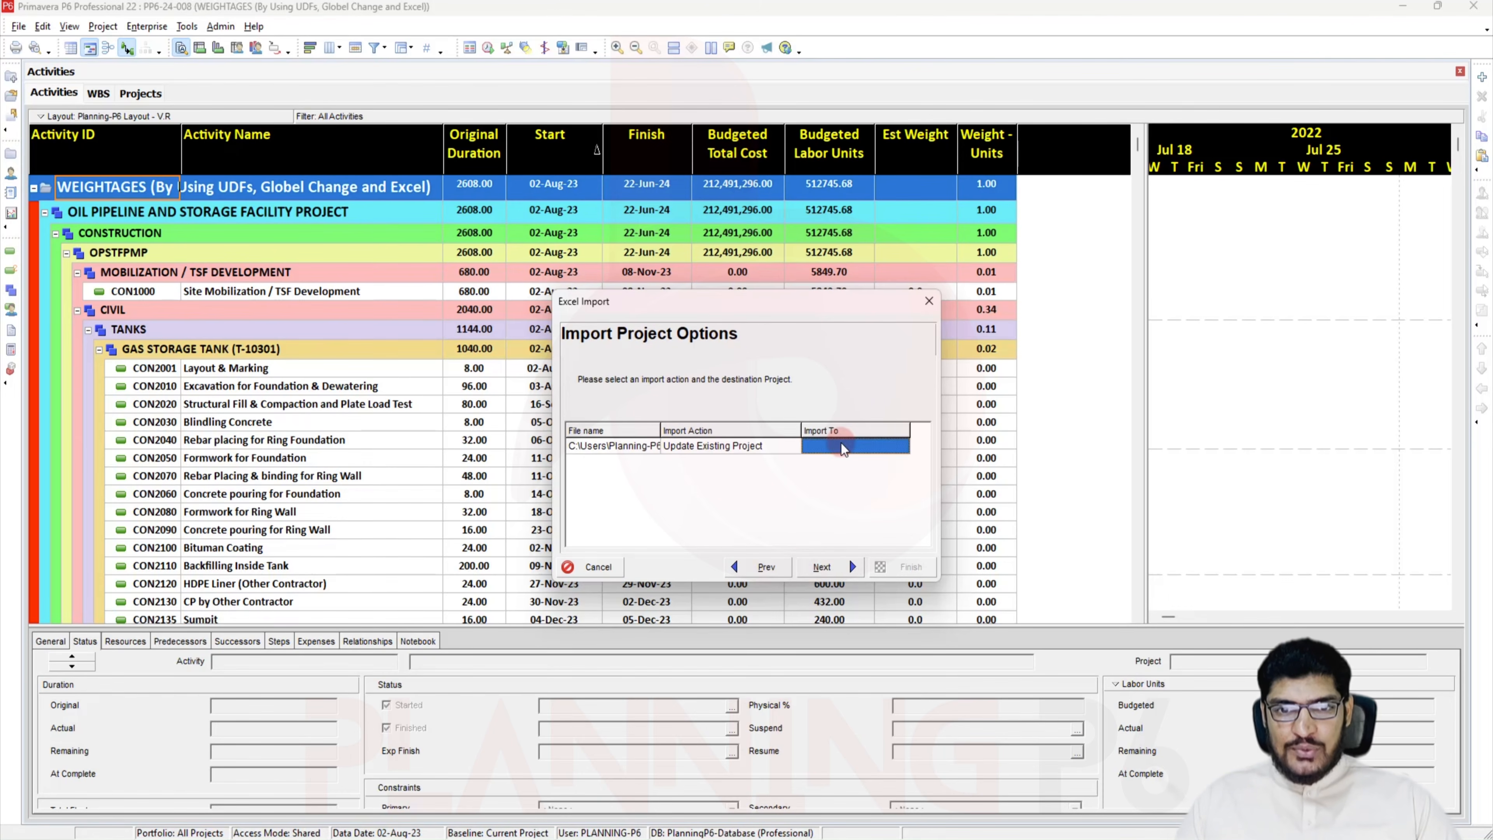
click(902, 445)
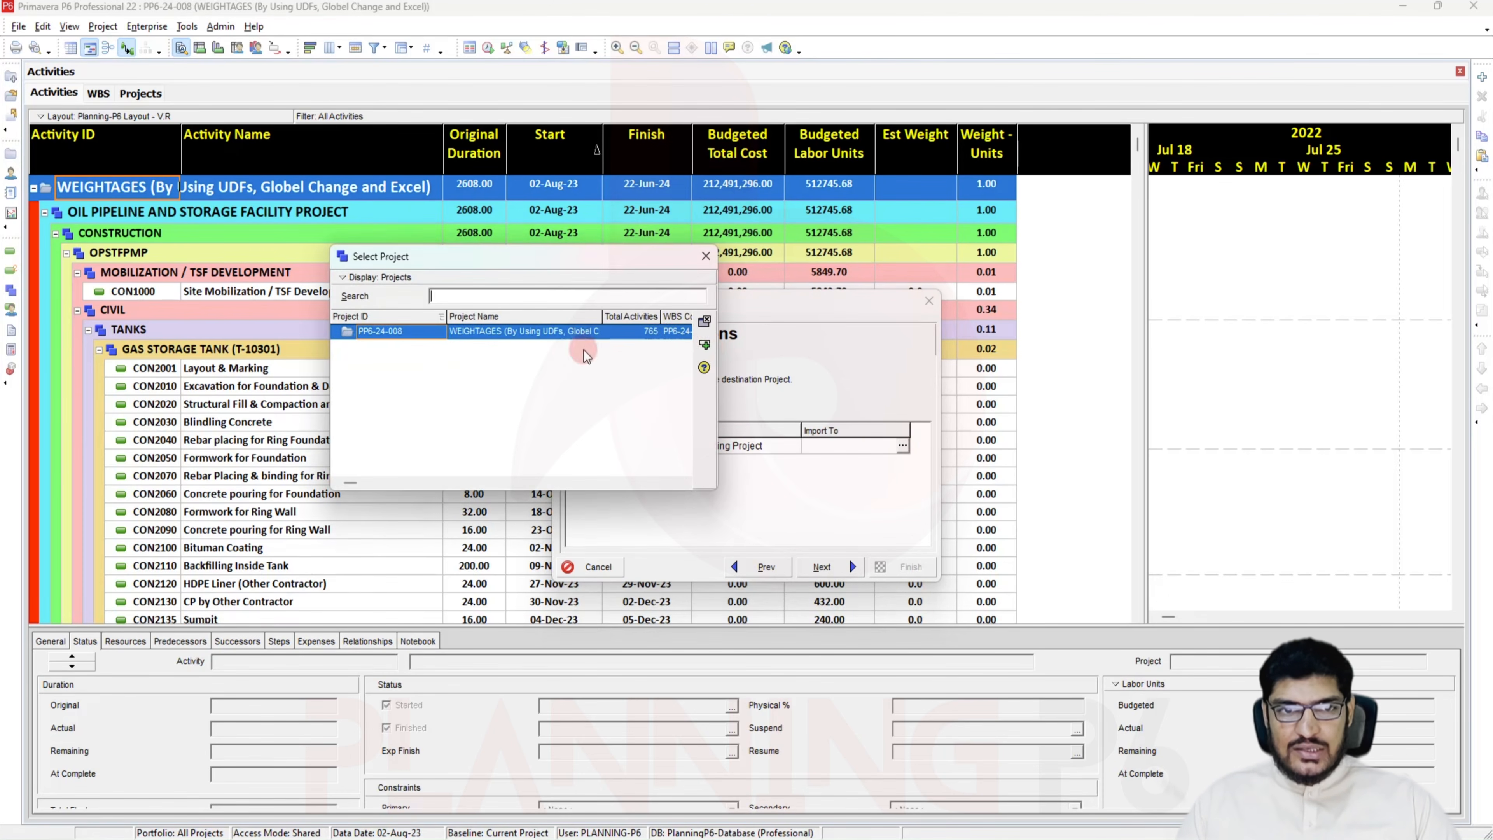
click(704, 344)
click(843, 568)
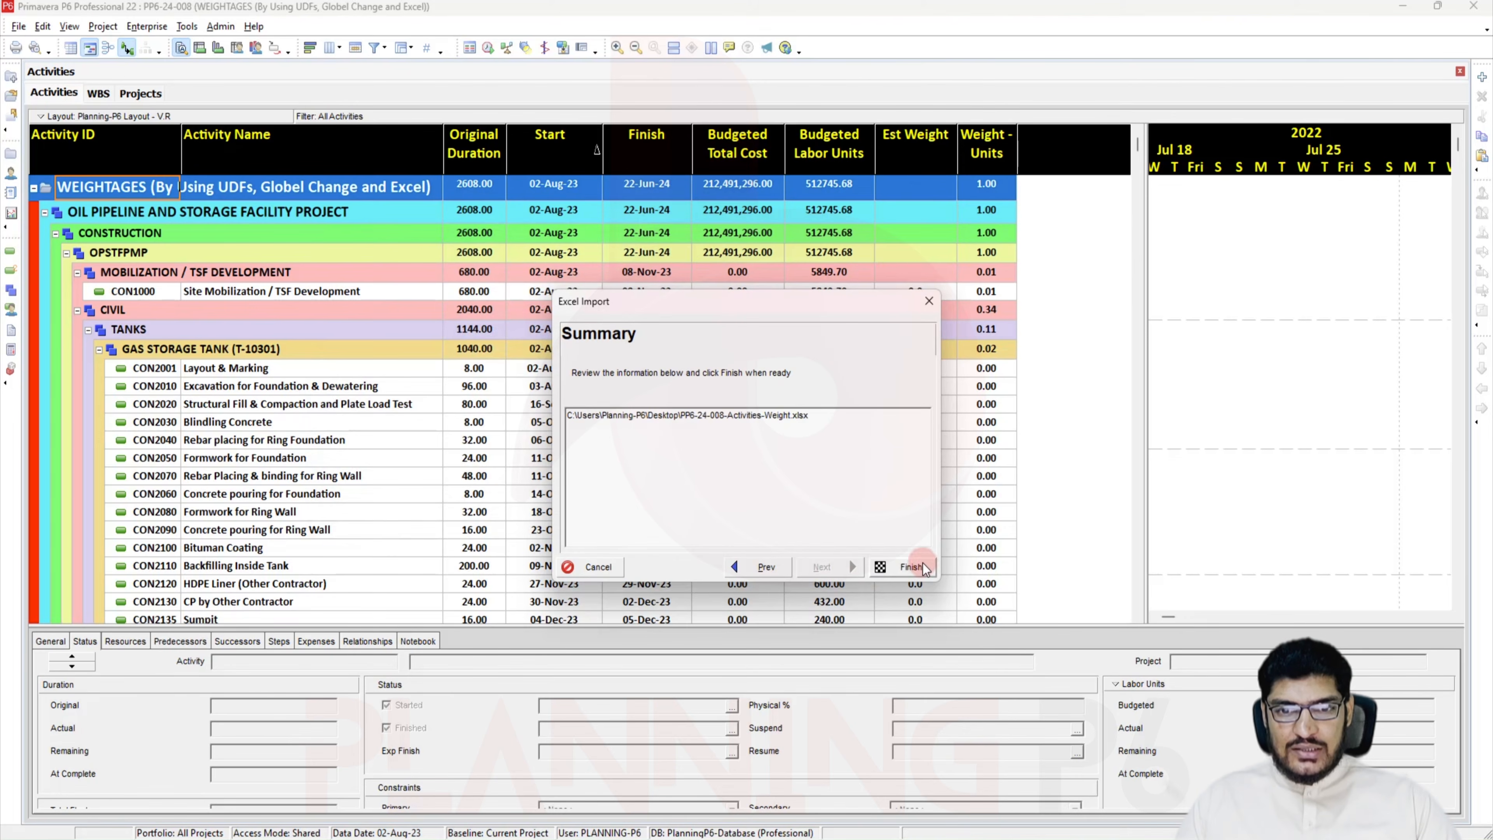
click(877, 565)
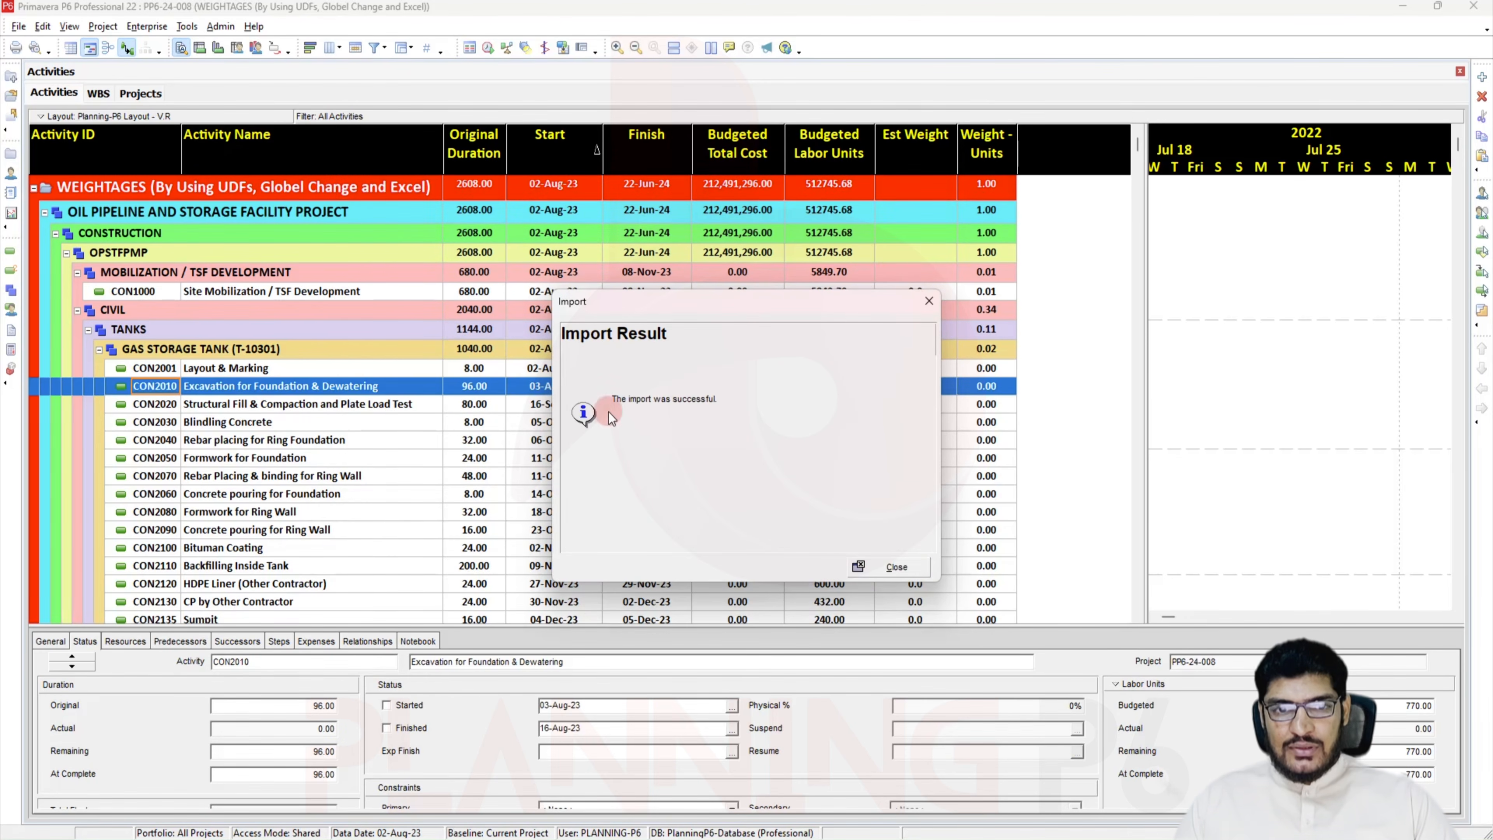
click(908, 560)
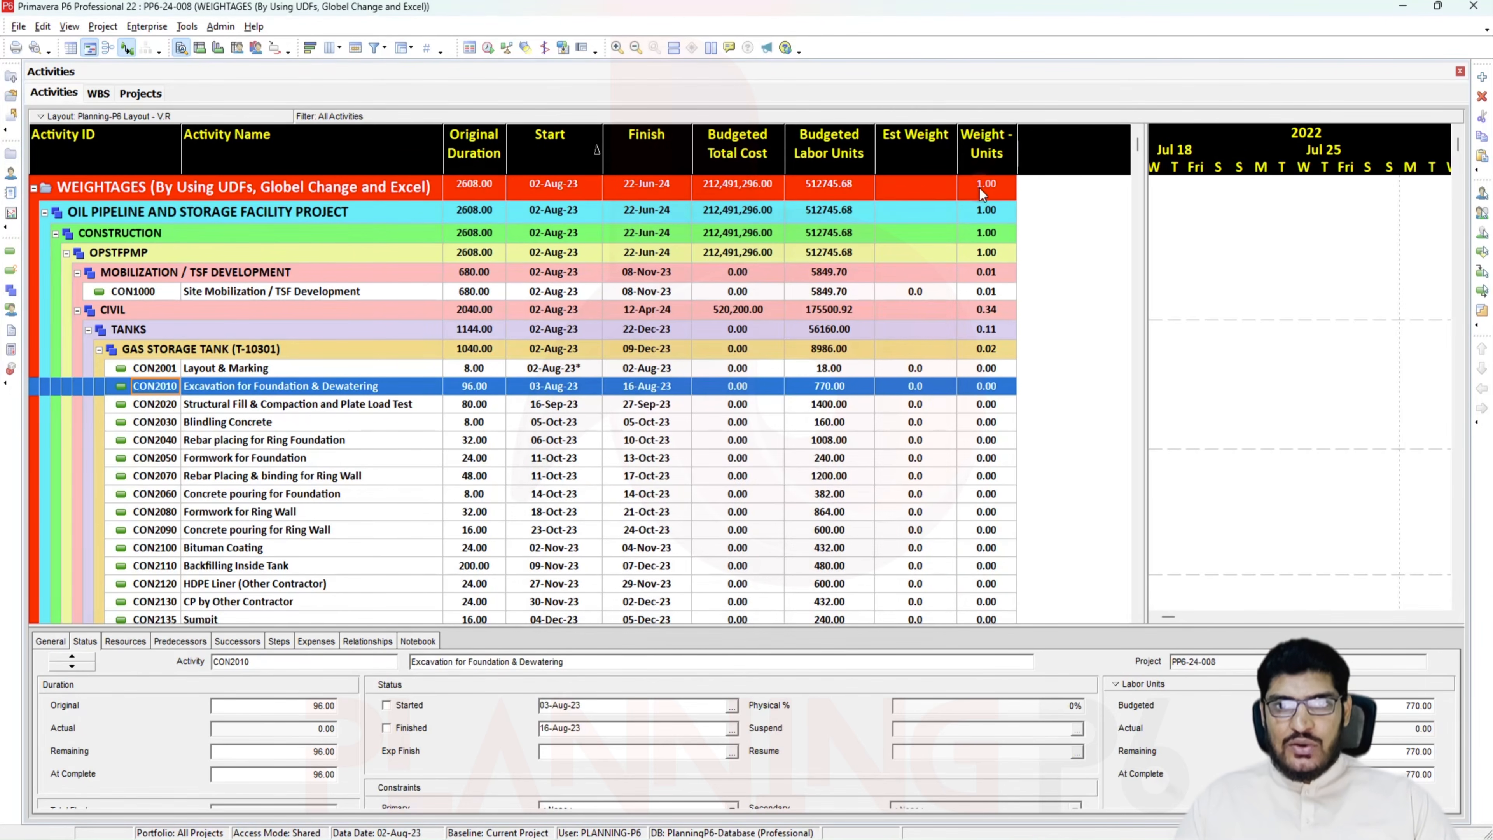
Add the user defined Weigght - Duartion column after Weight - Units in the activity table and widen it to fit its title
right_click(1036, 176)
click(330, 48)
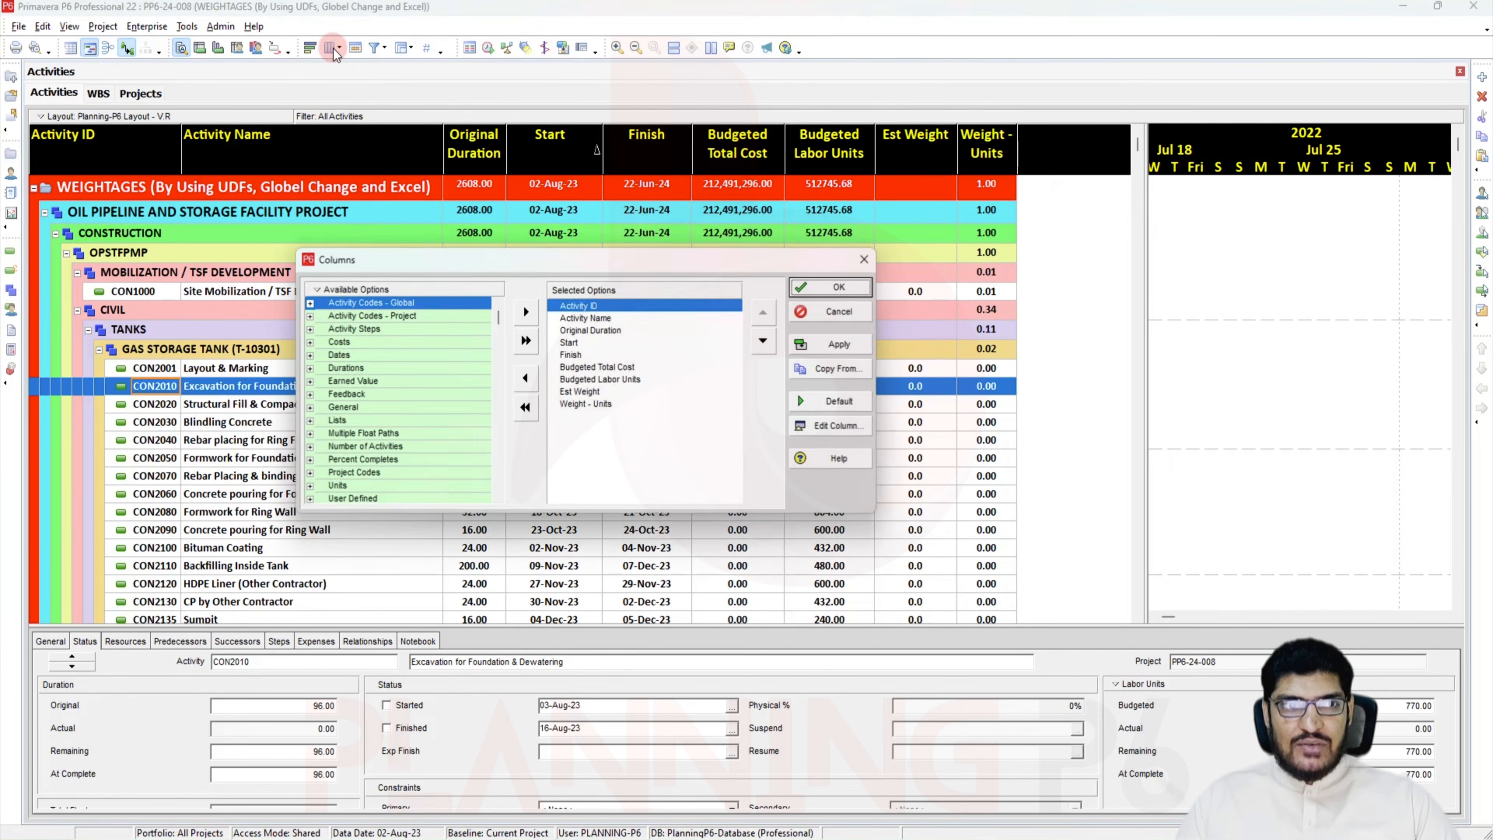
click(311, 486)
scroll(400, 447, down, 10)
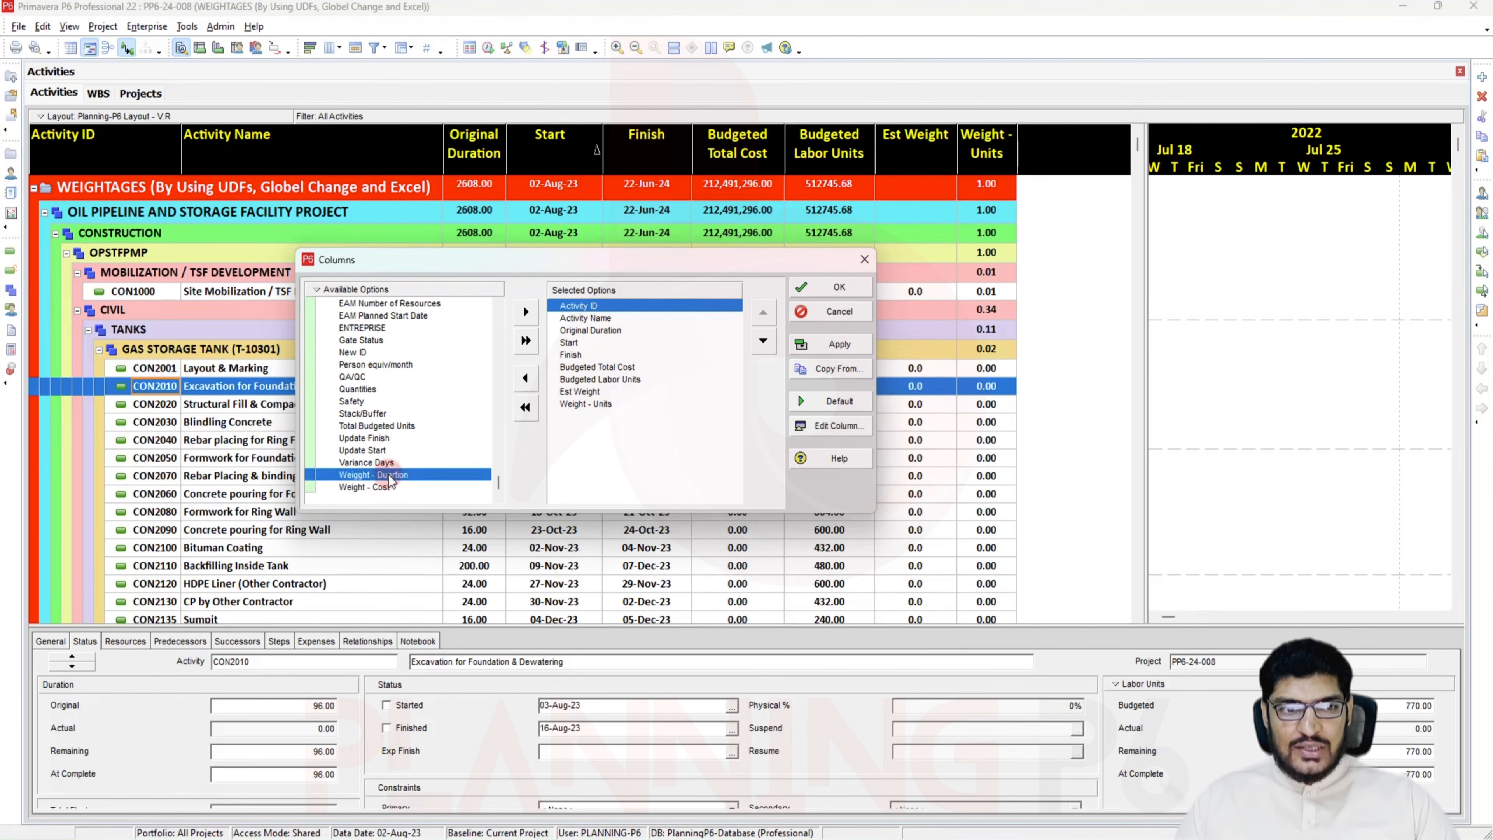
double_click(390, 475)
click(766, 342)
click(767, 342)
click(766, 341)
click(767, 341)
click(766, 341)
click(767, 342)
click(767, 342)
click(831, 292)
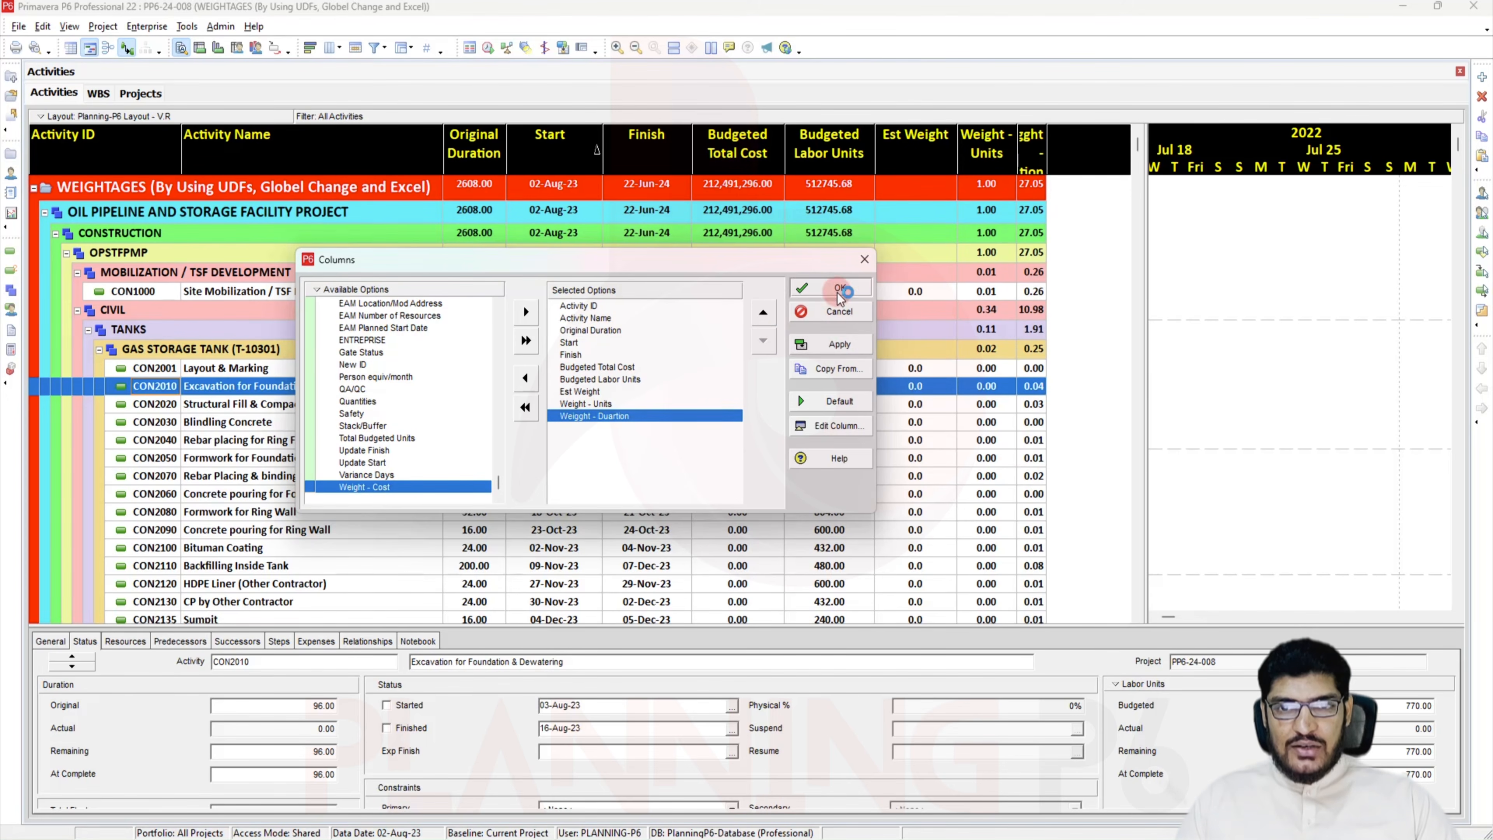
drag(1046, 166, 1094, 150)
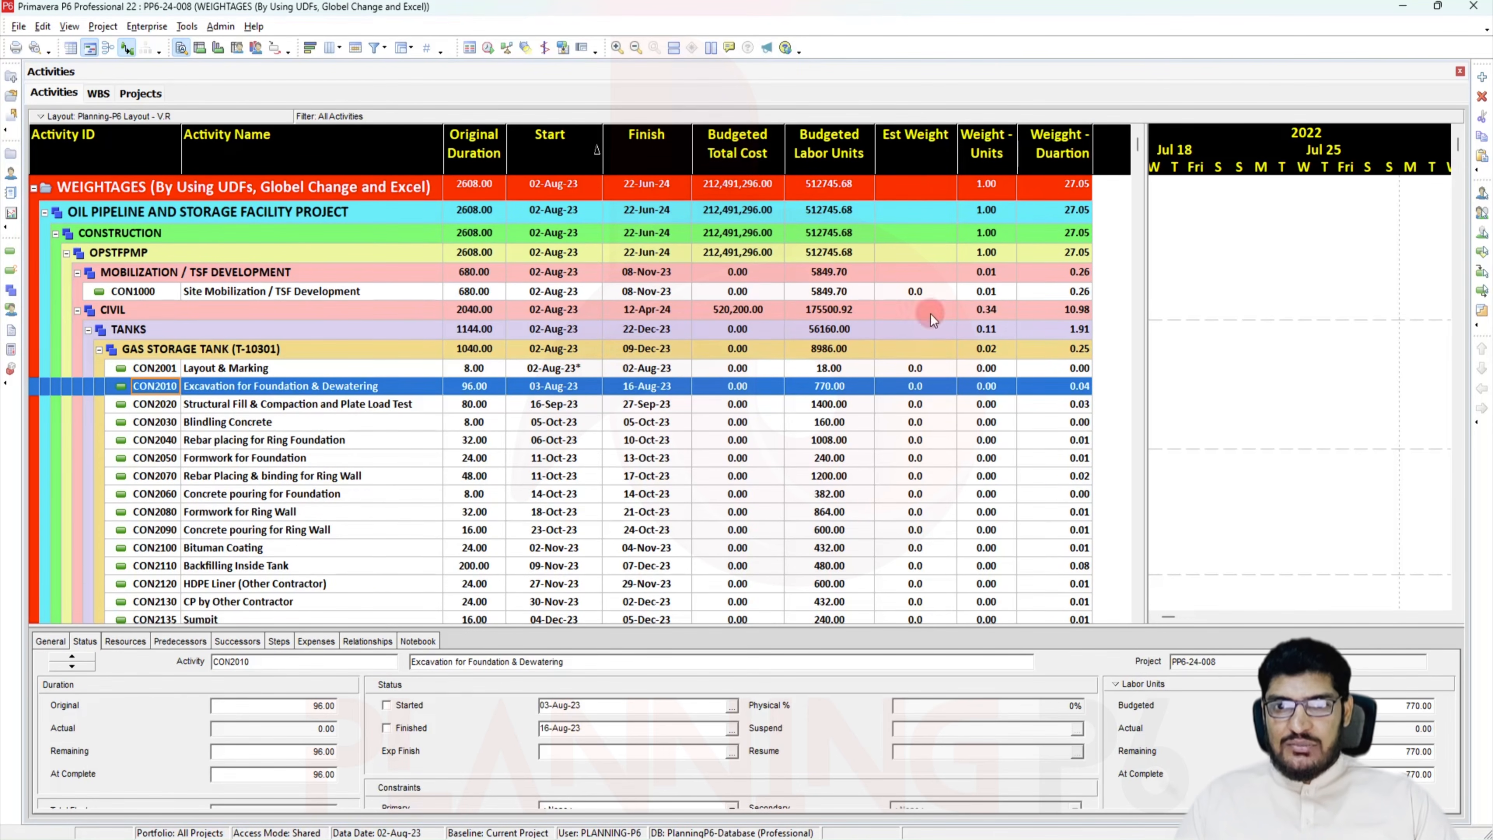
Create a new global change for activities that sets Est Weight equal to Weigght - Duartion
click(189, 28)
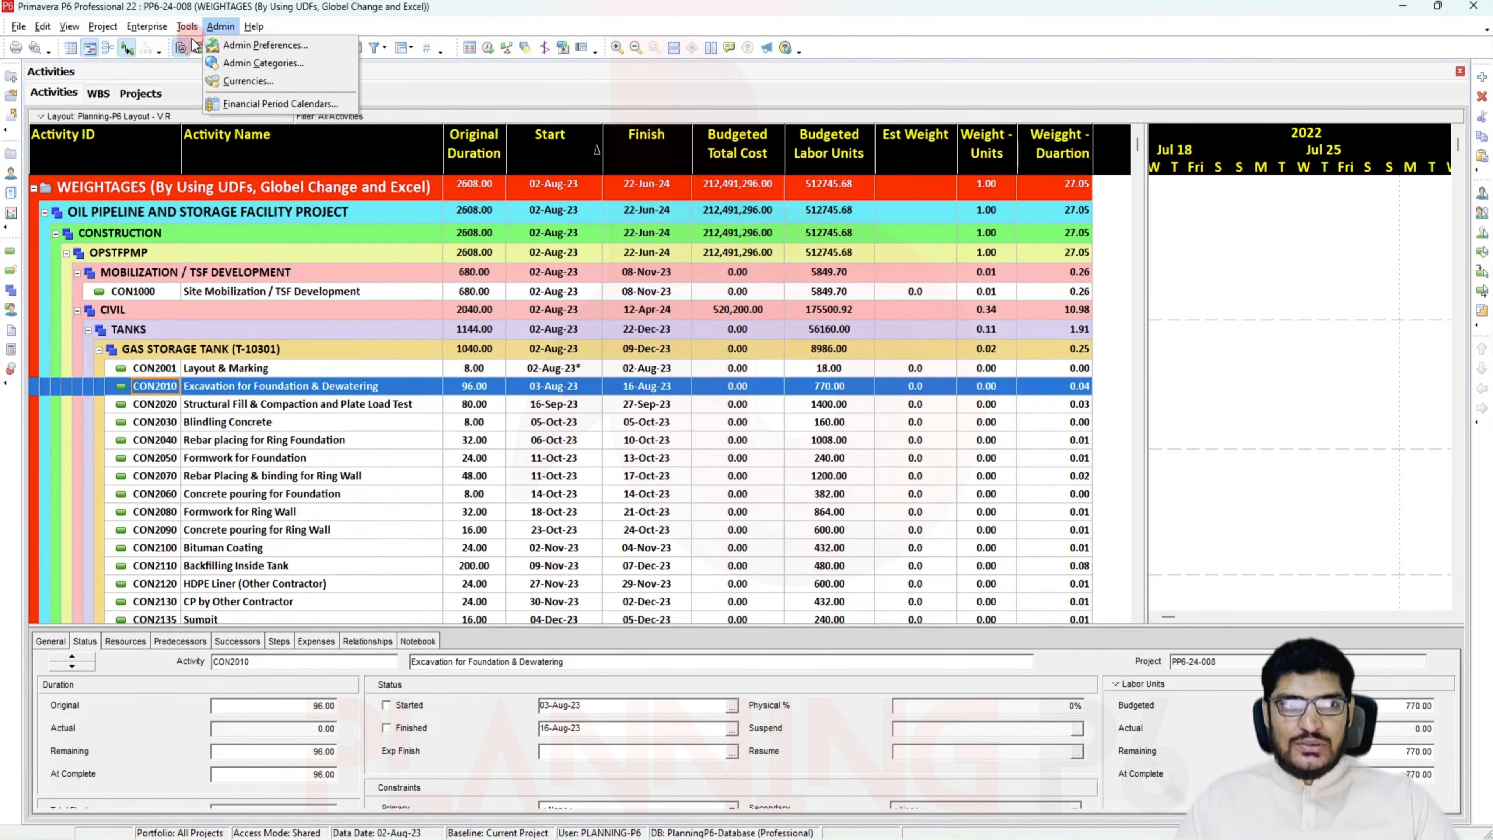
click(213, 141)
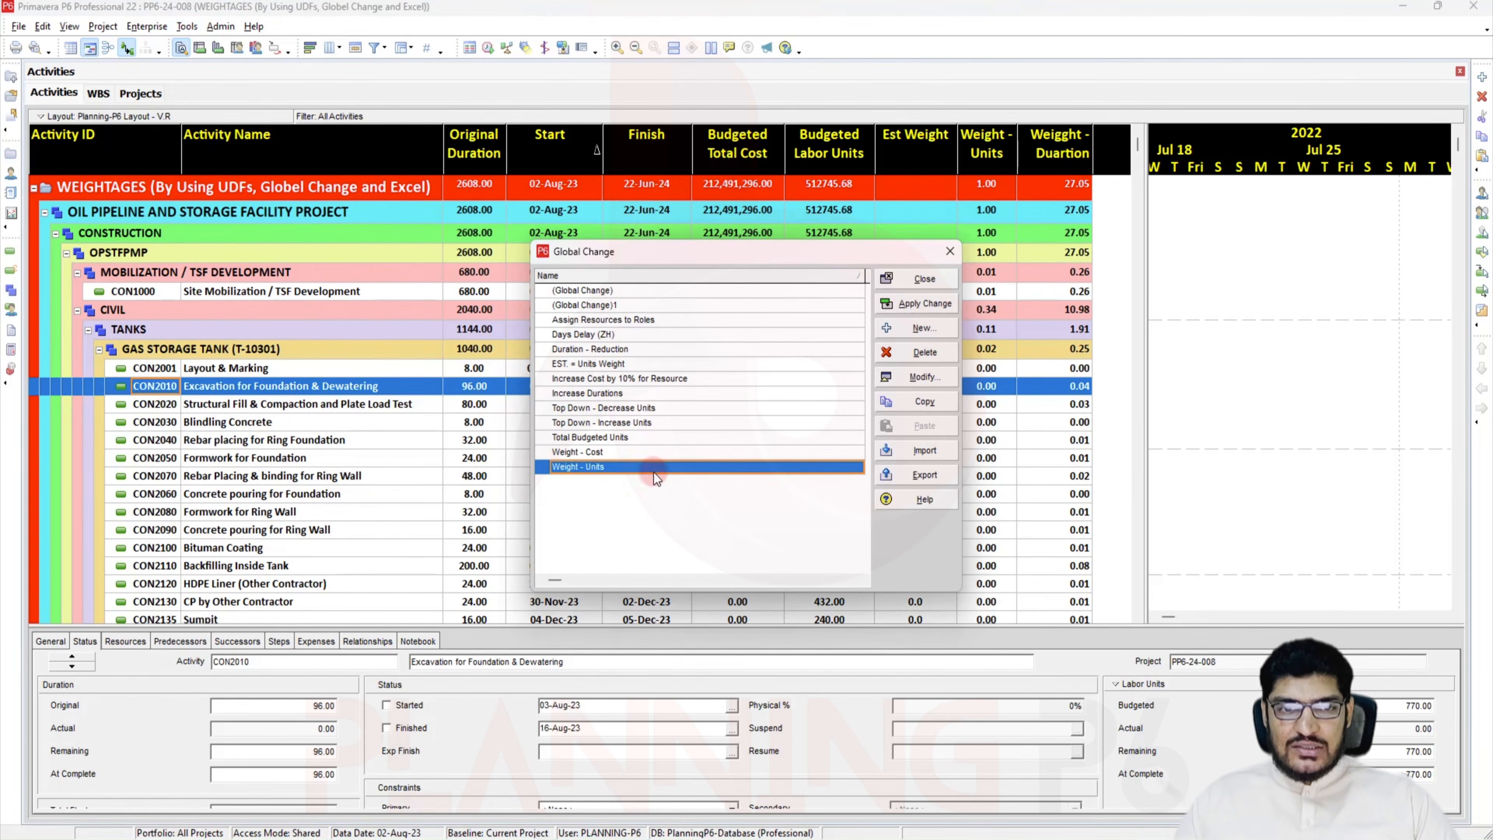
click(923, 329)
click(560, 454)
click(1023, 349)
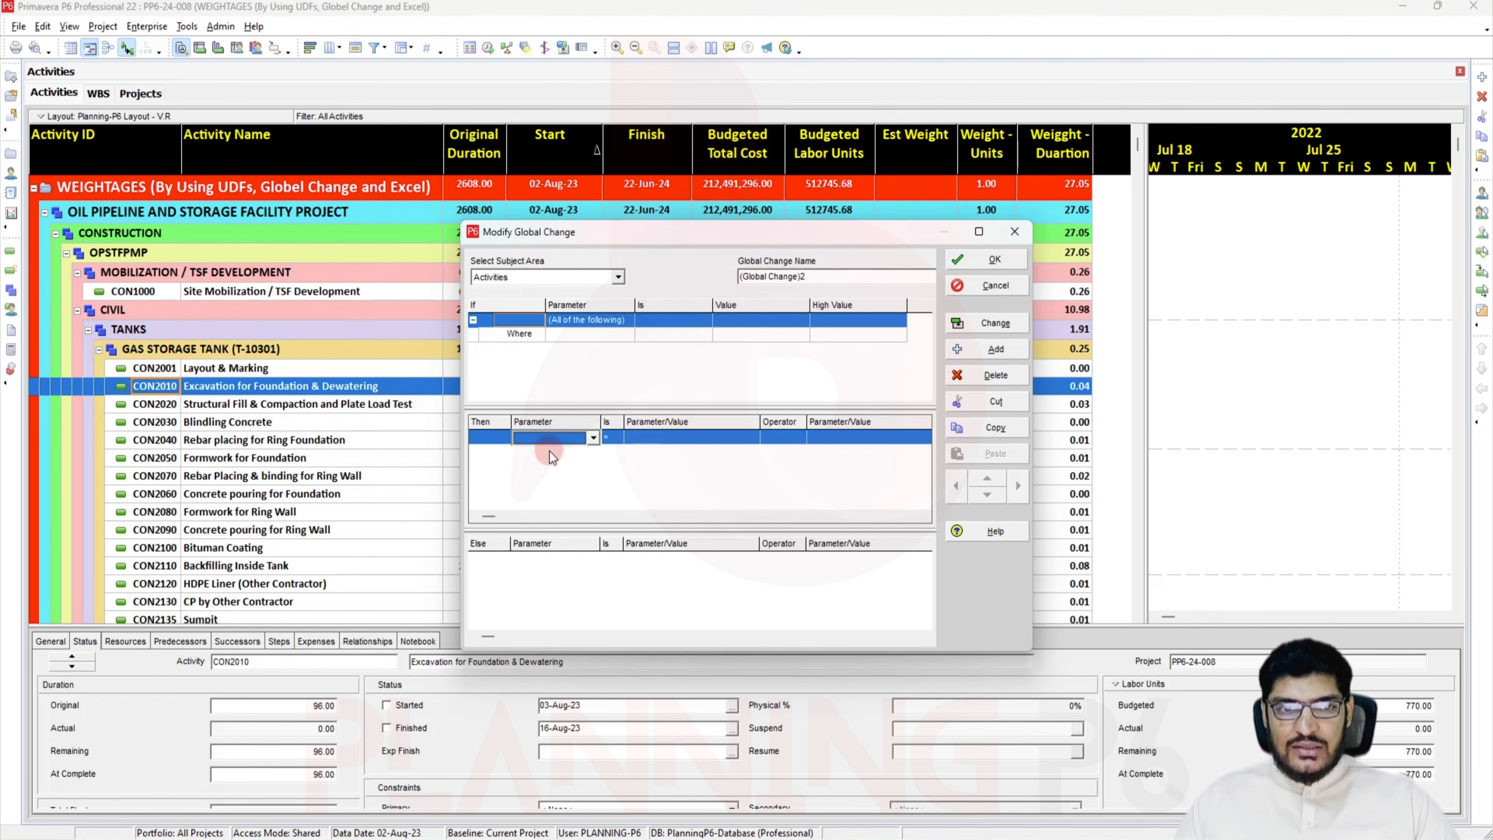
click(555, 437)
key(e)
scroll(556, 466, down, 5)
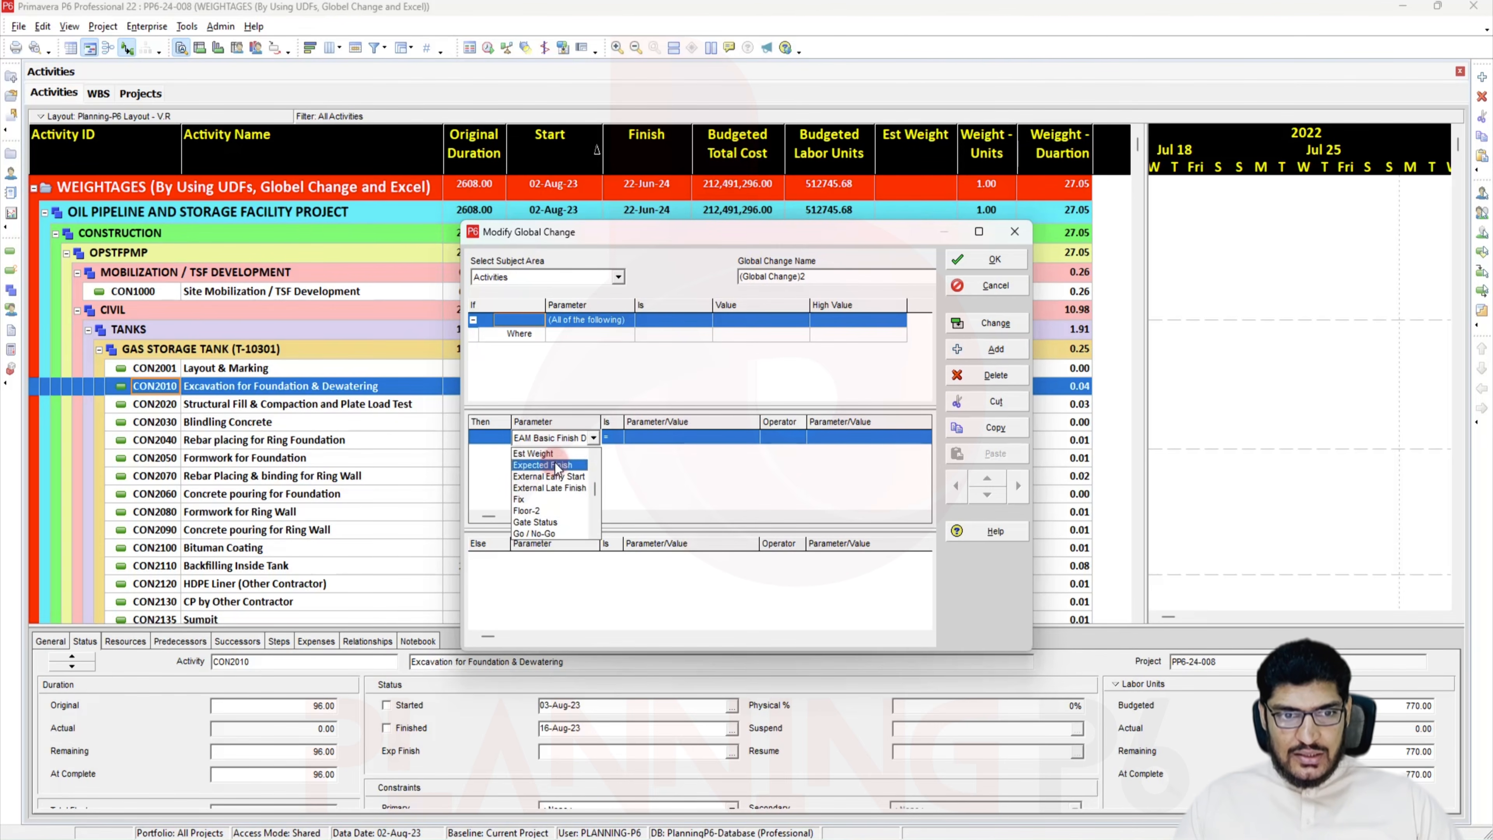
click(533, 453)
click(637, 437)
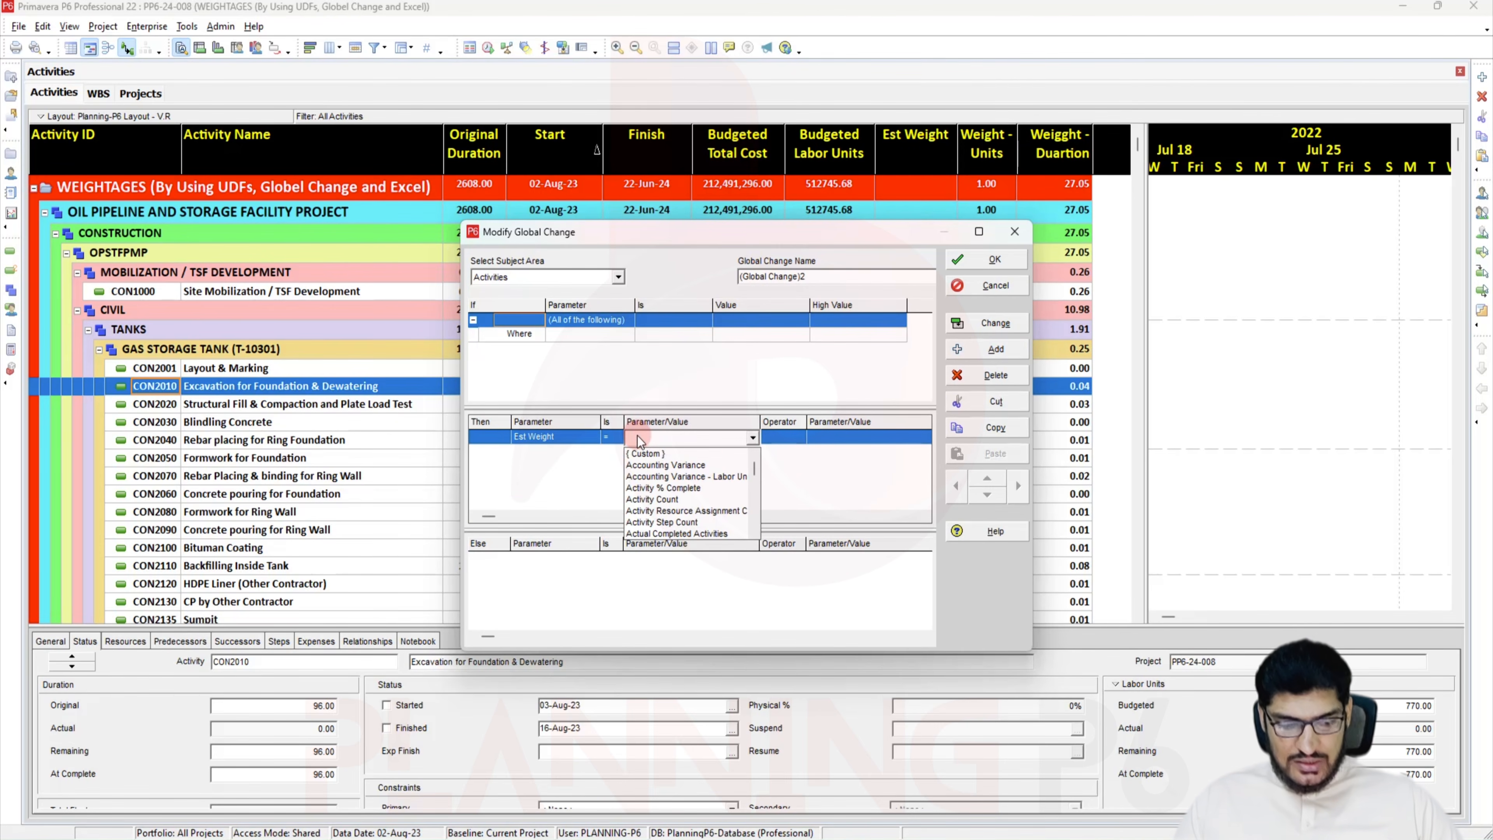
key(w)
click(699, 504)
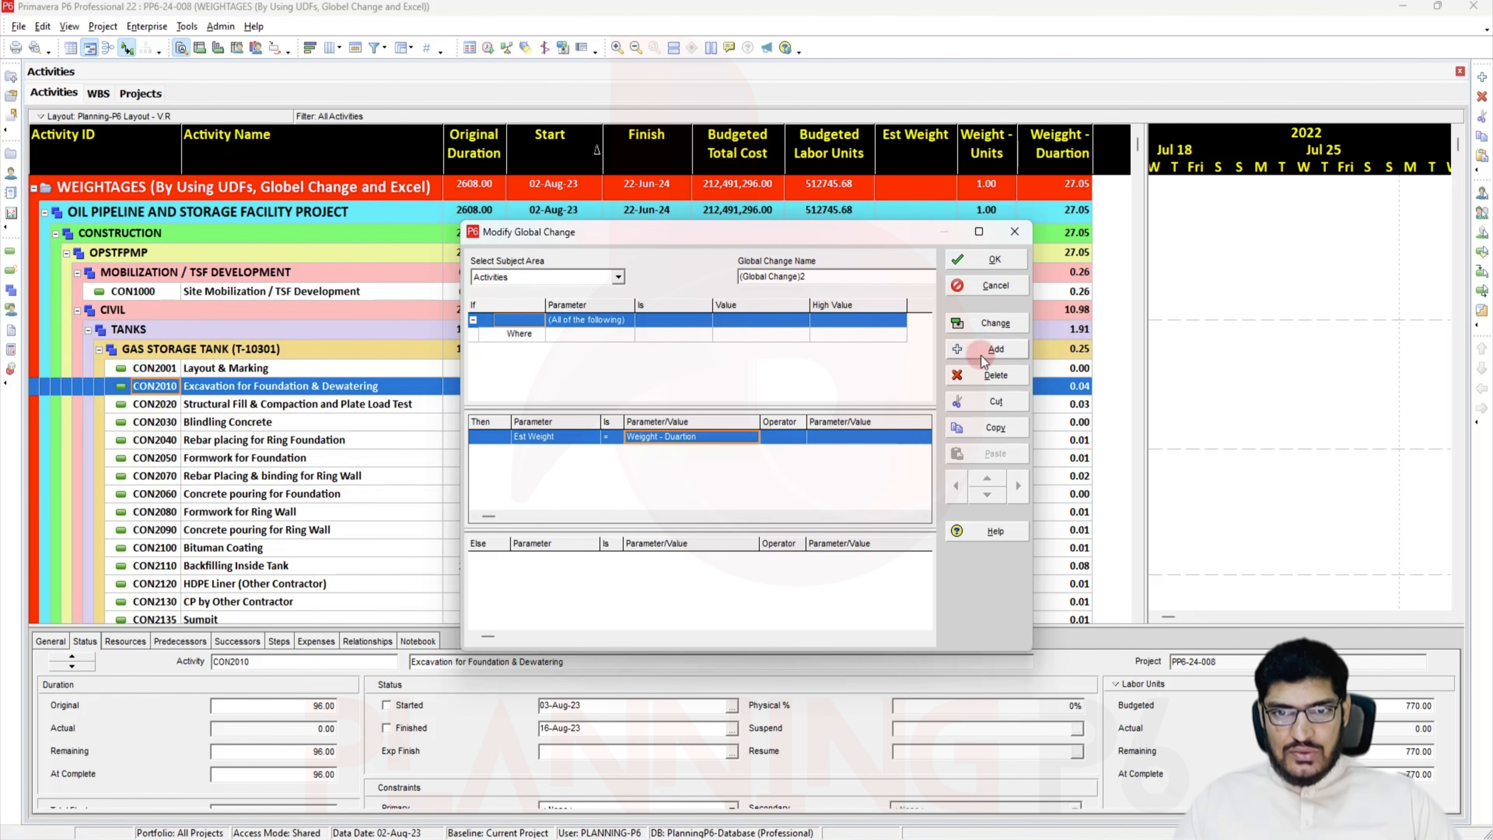
Apply the global change without saving the log file, close Global Change and check the estimated weights in the WBS view
click(995, 325)
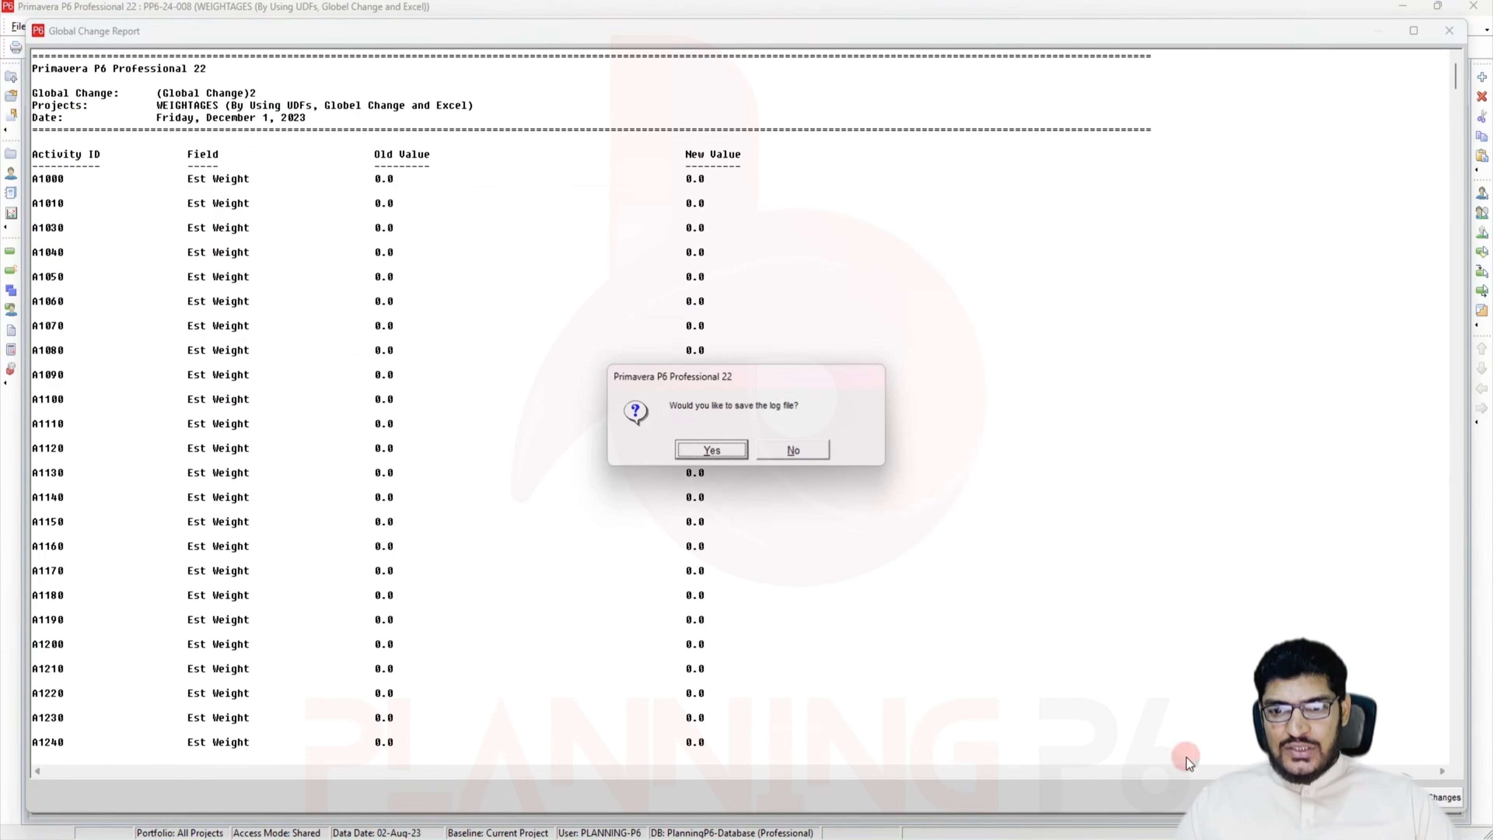
click(811, 450)
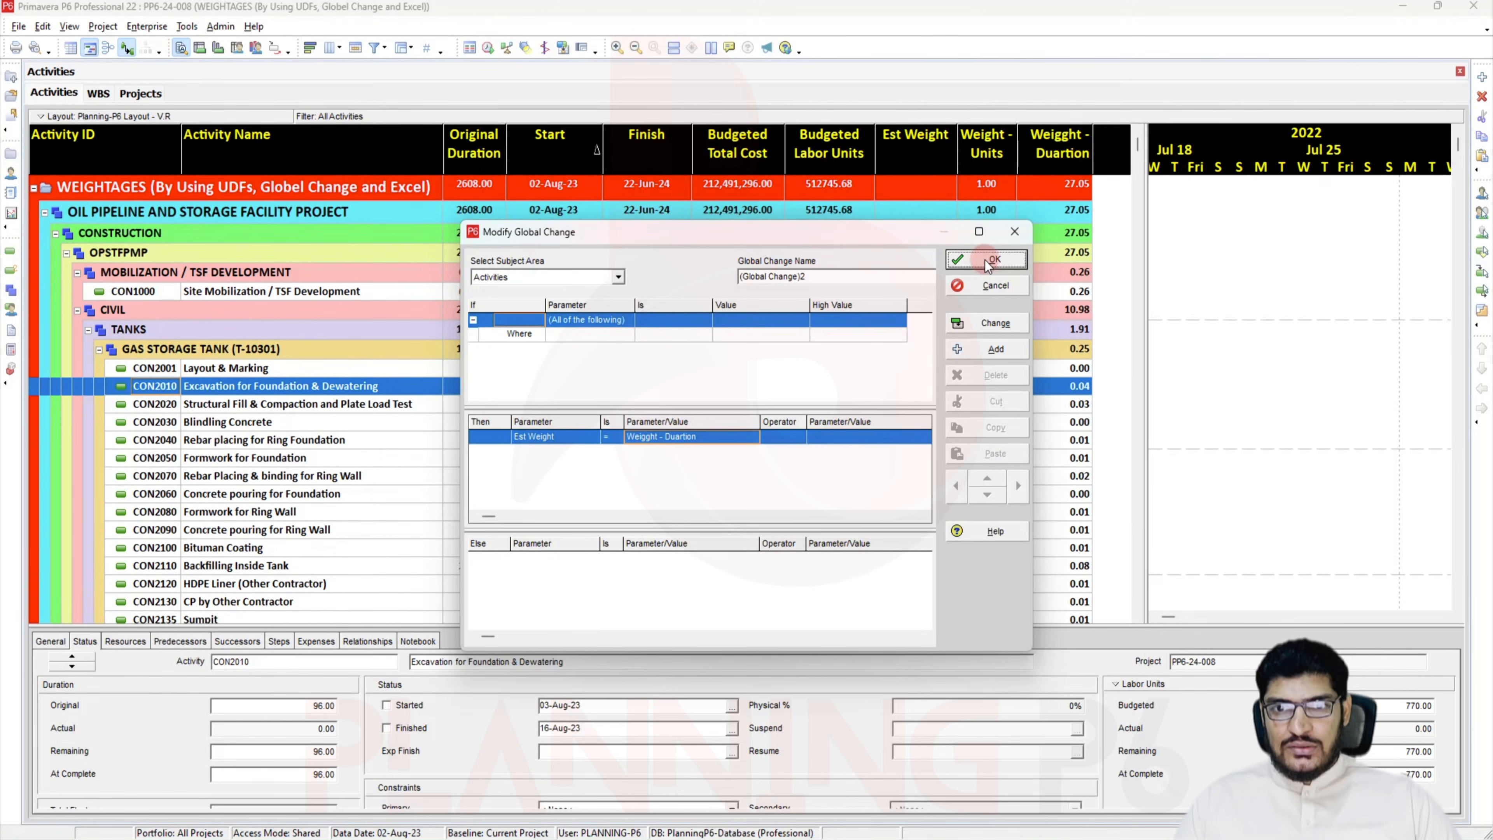
click(989, 265)
click(940, 282)
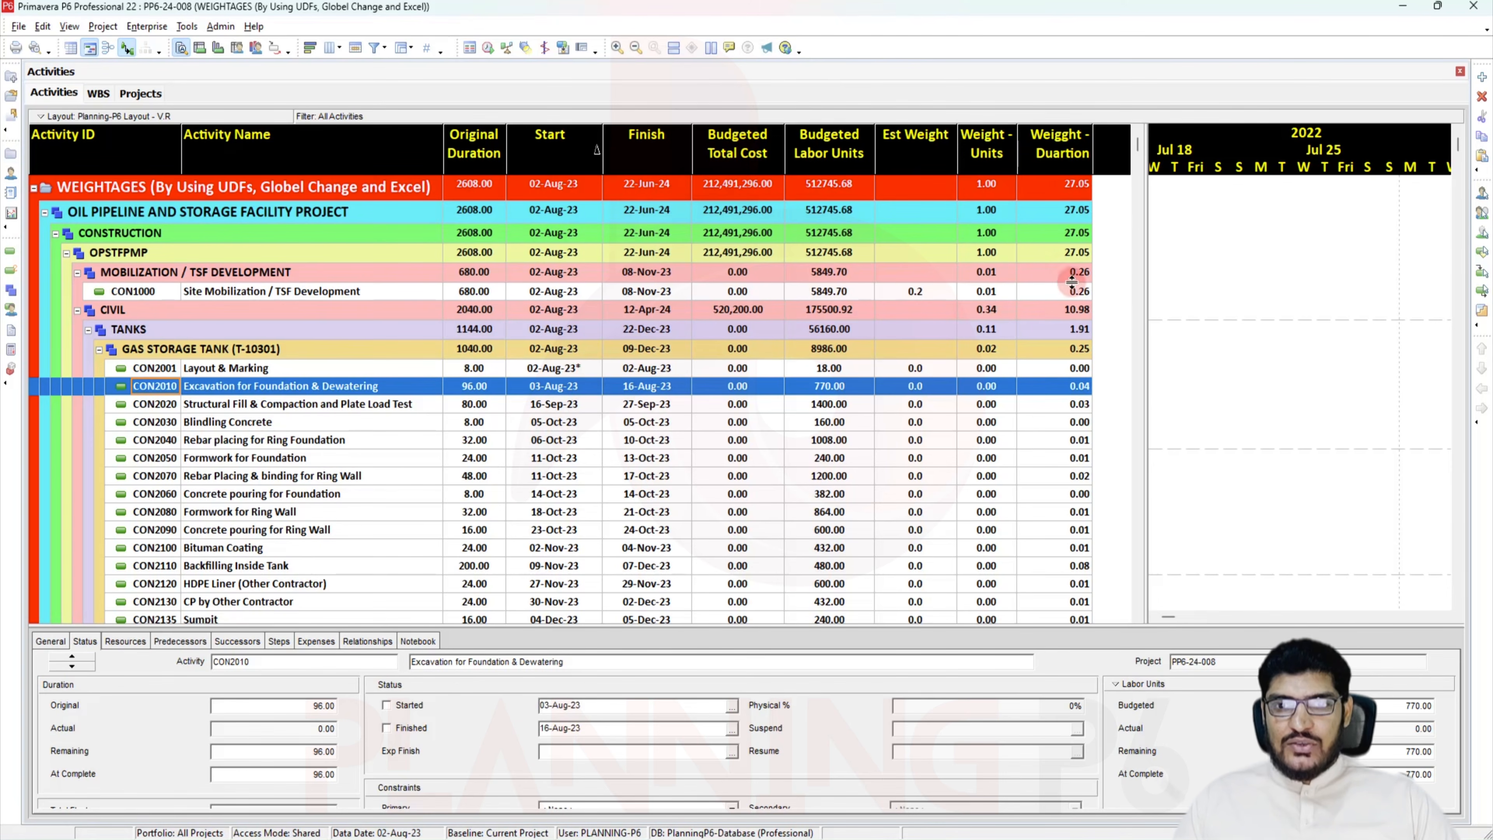
click(99, 93)
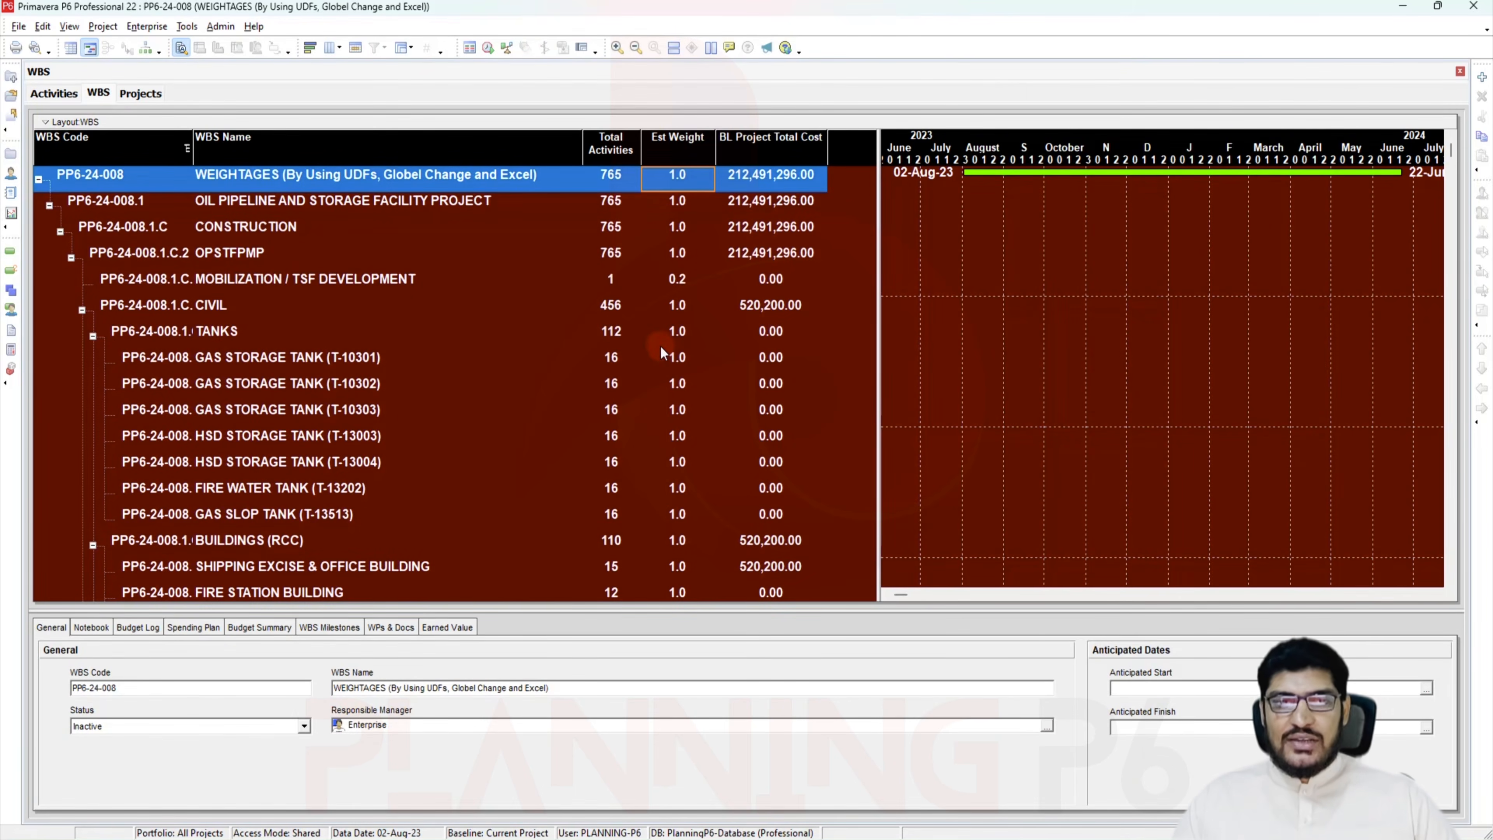
Switch to Book1 in Excel and filter Sheet4's Activity Name column to blanks so that only the WBS rows are listed
key(alt+Tab)
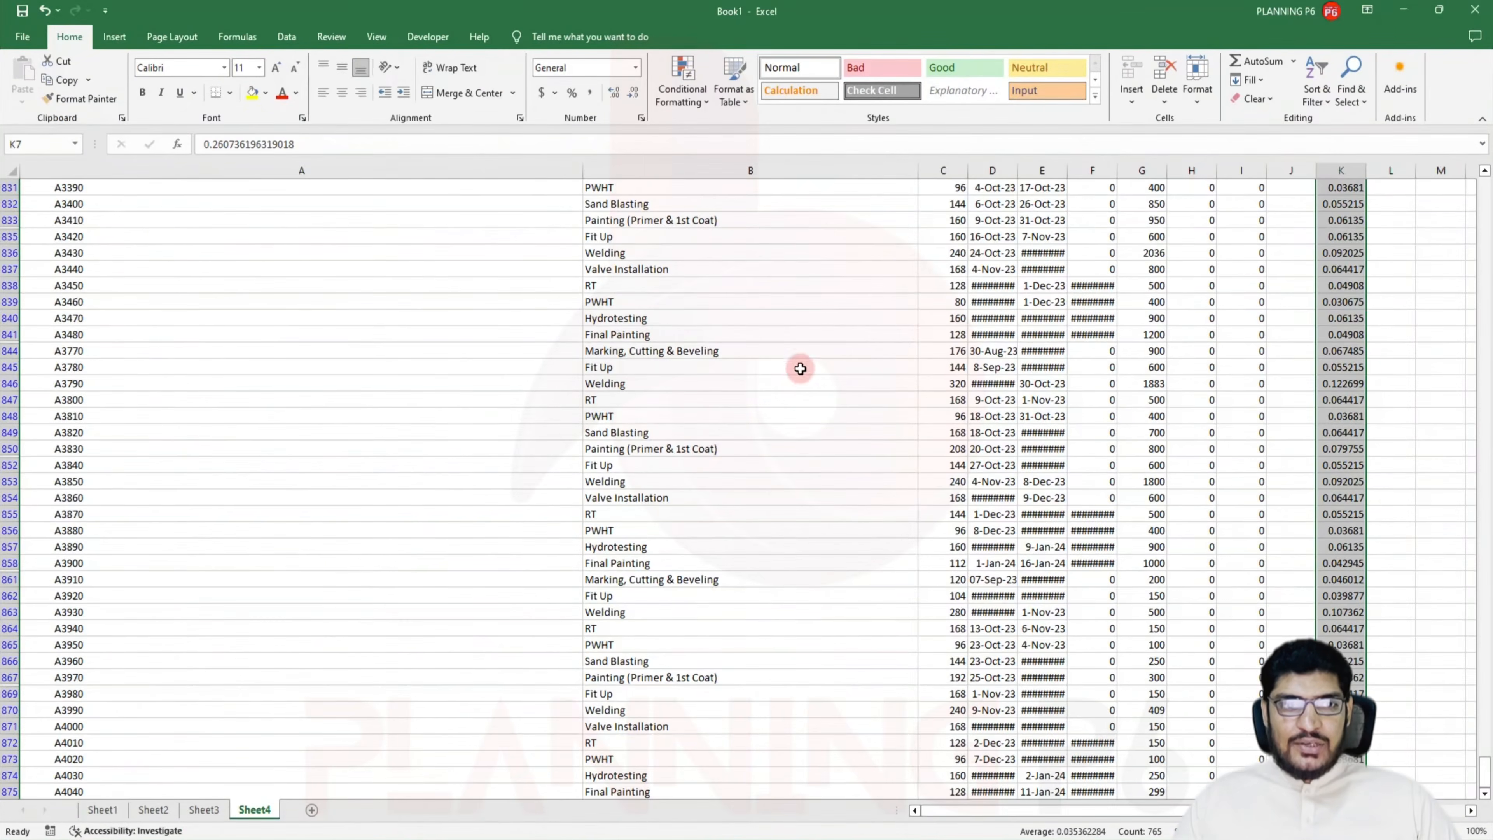
scroll(848, 478, up, 15)
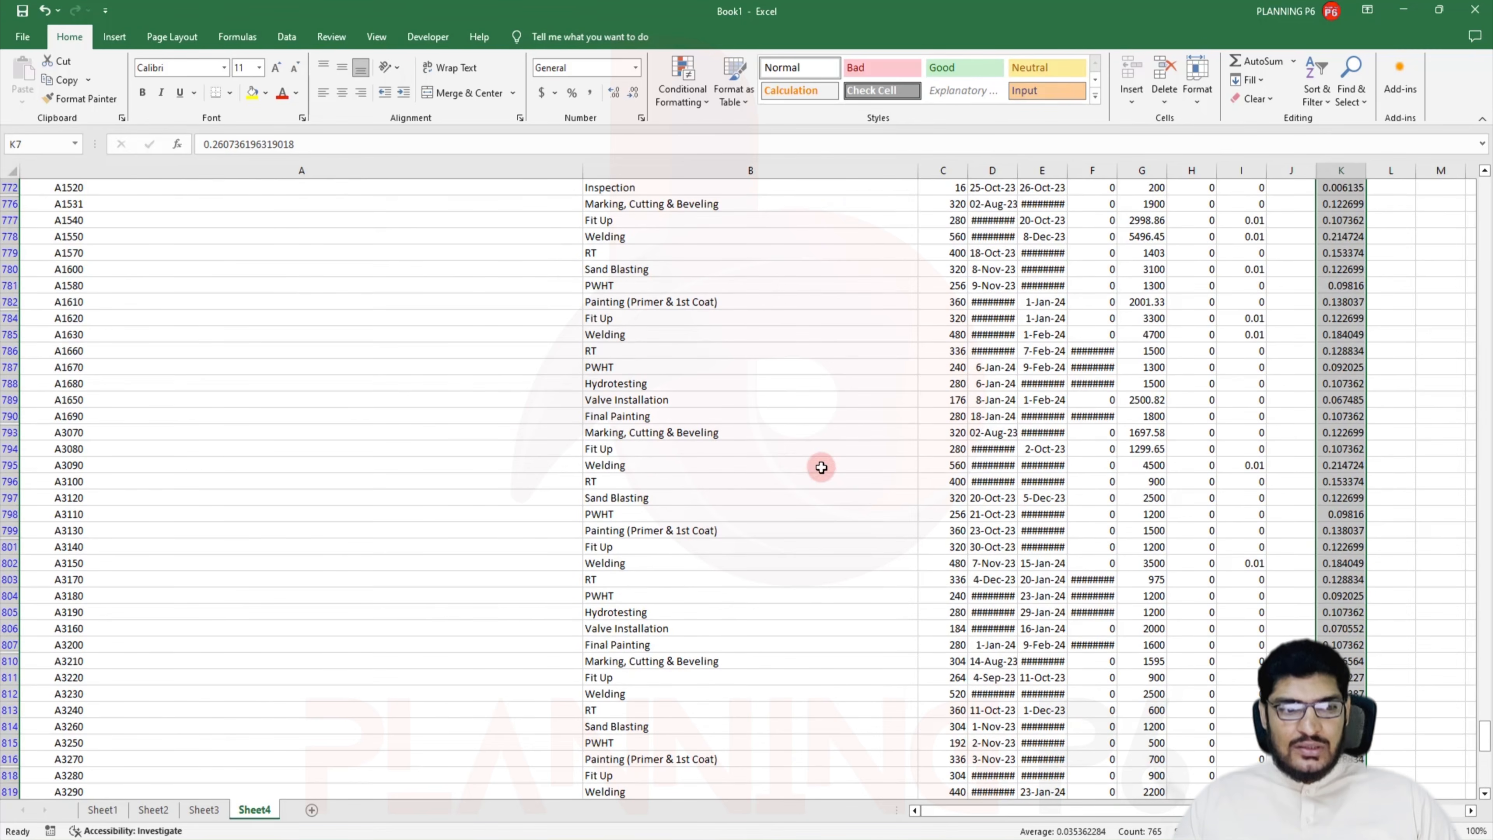
scroll(862, 563, up, 15)
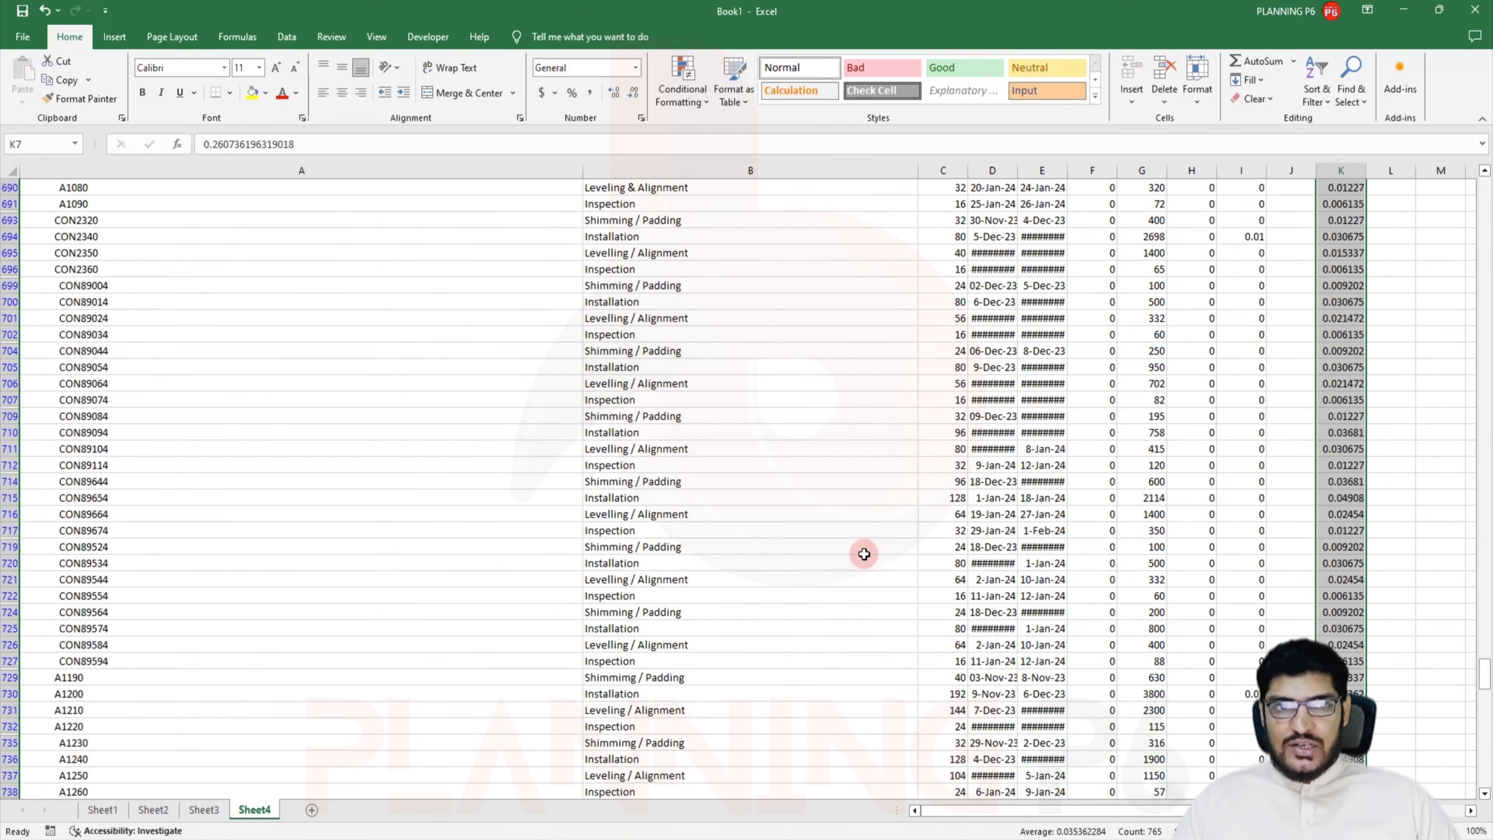
scroll(862, 552, up, 20)
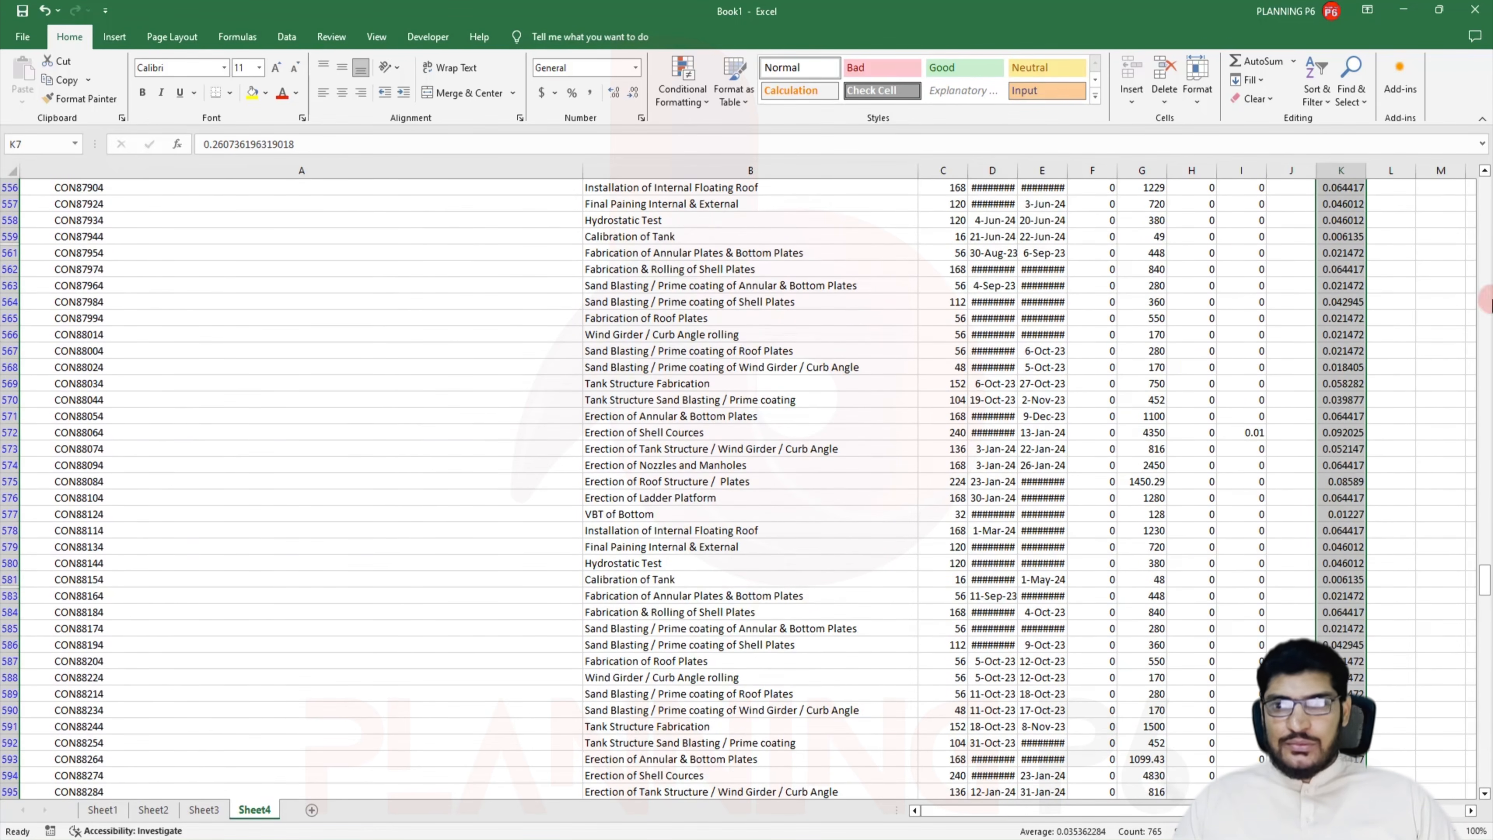
drag(1484, 568, 1484, 194)
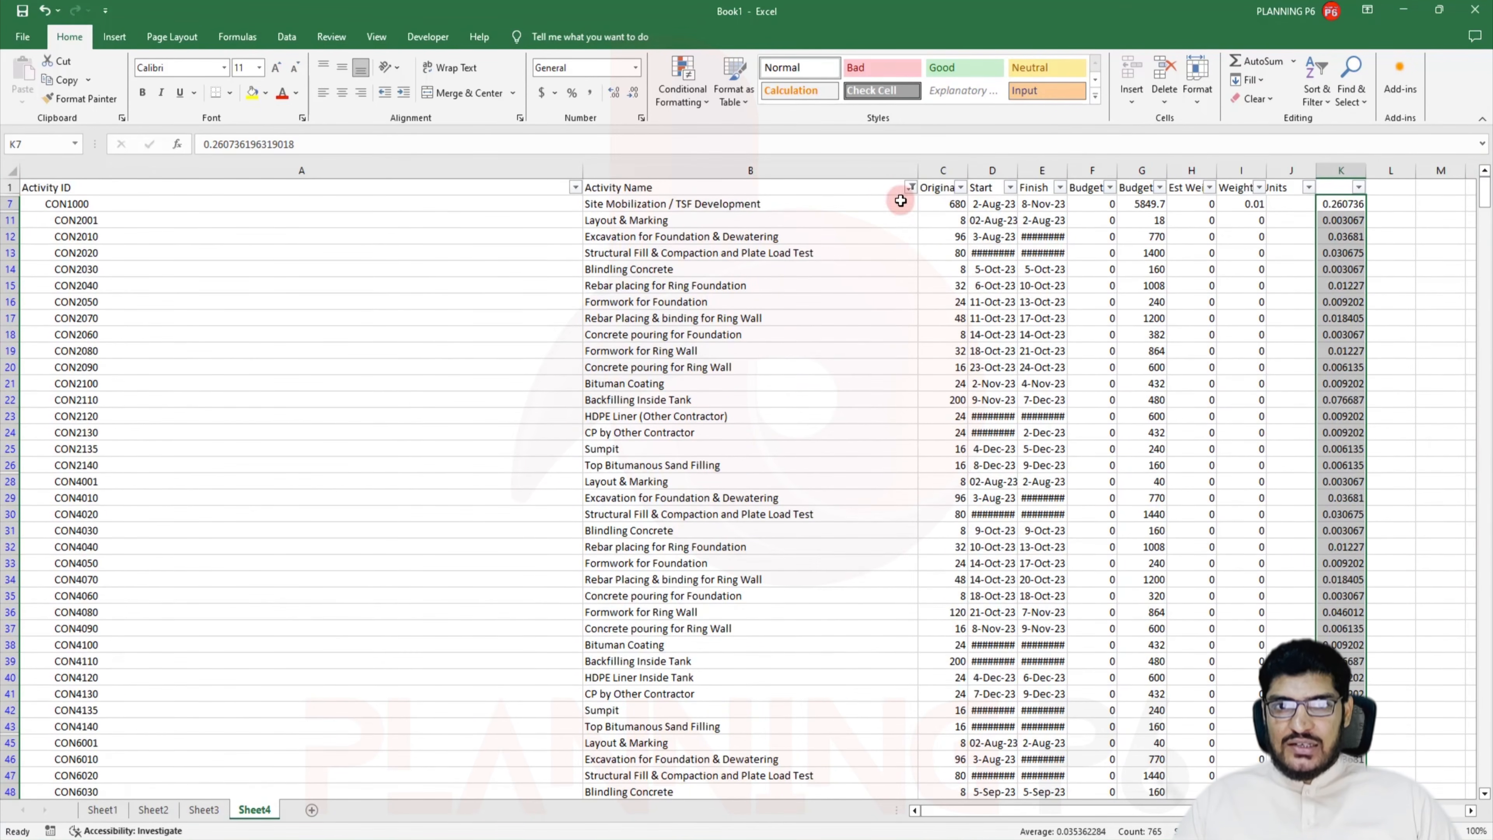
click(911, 188)
click(782, 369)
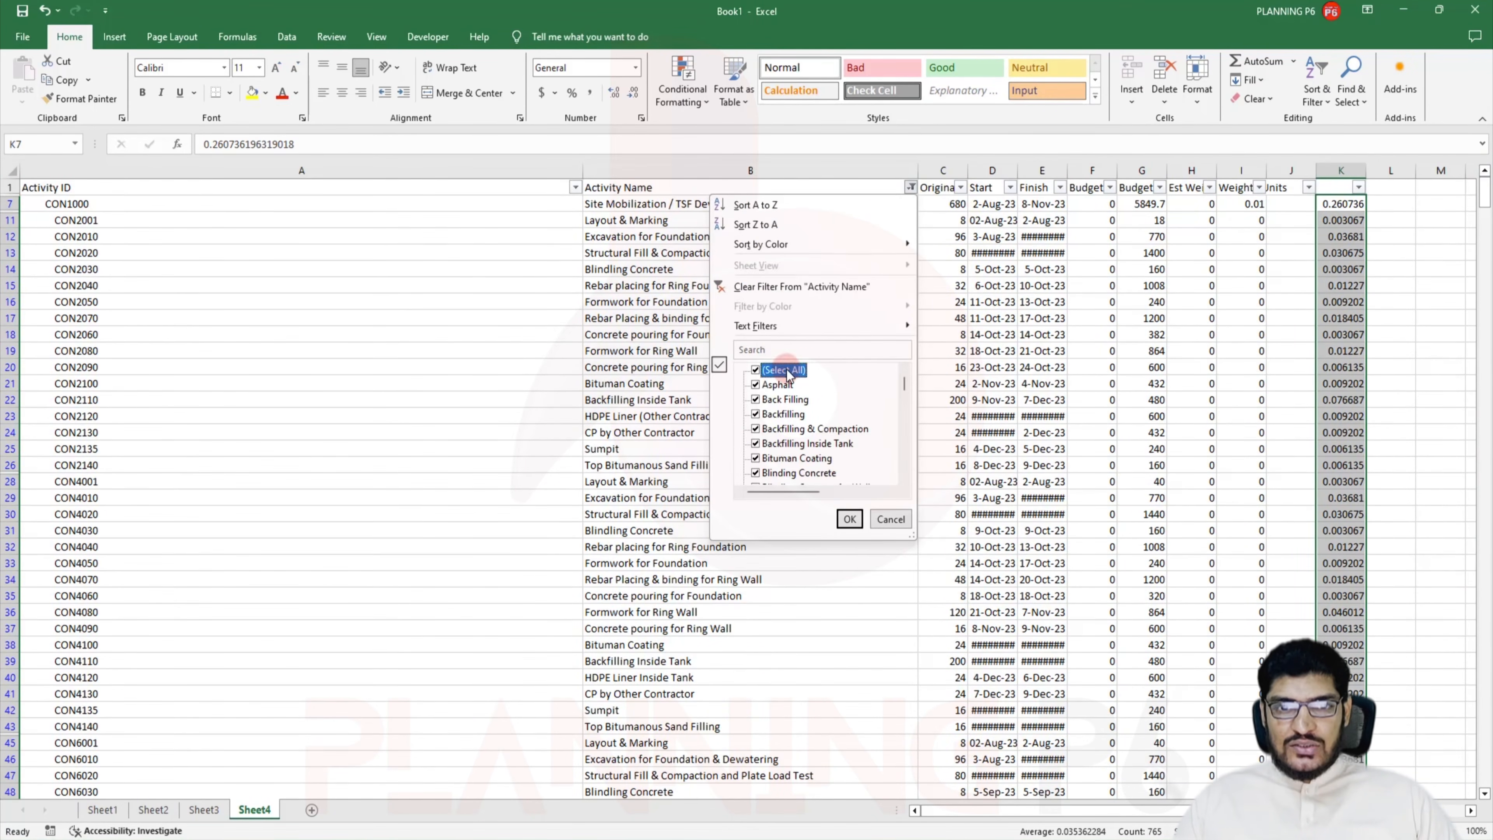
drag(910, 388, 899, 491)
click(756, 473)
click(849, 519)
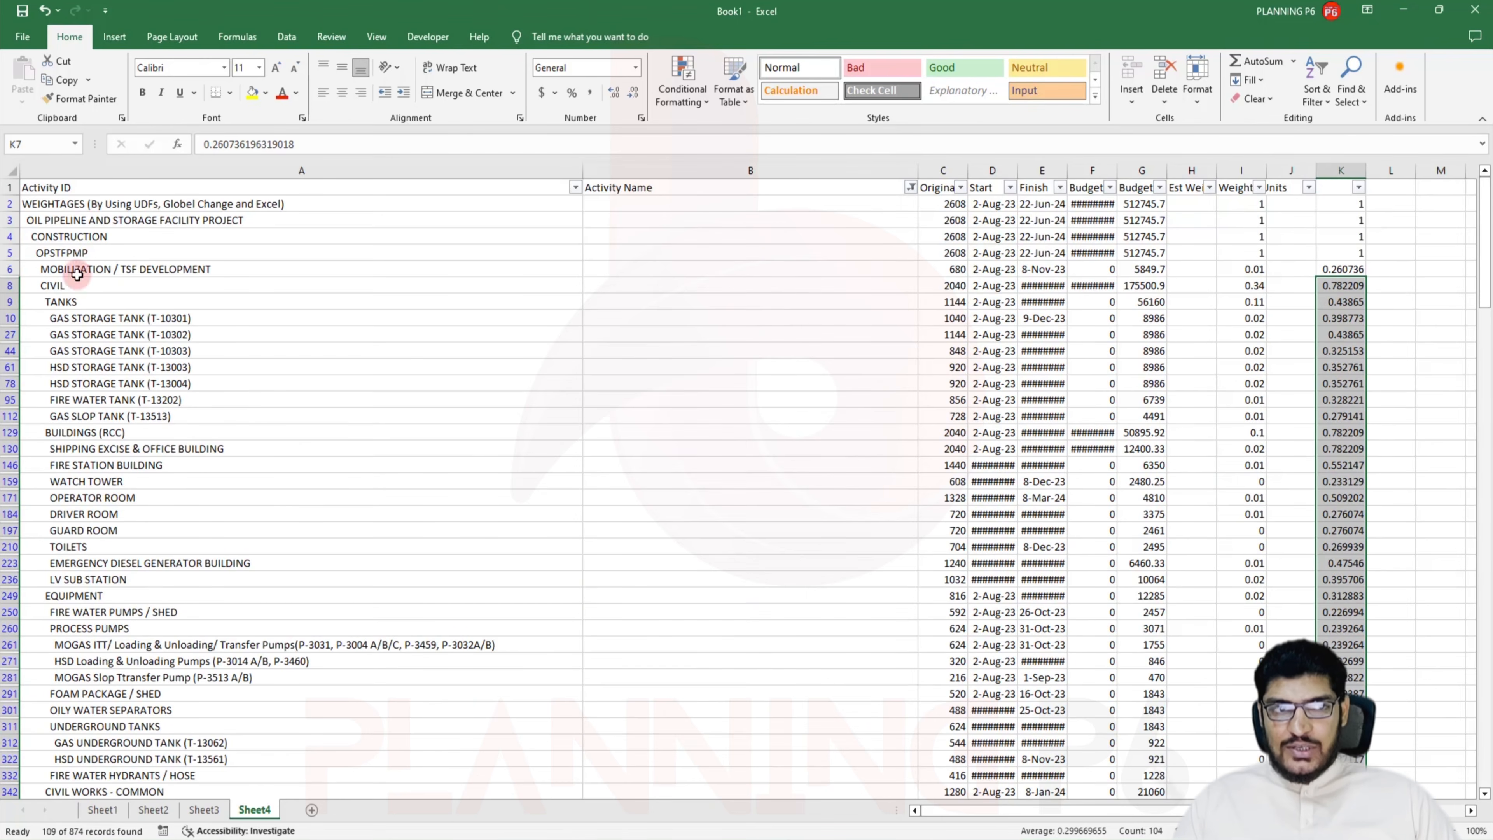
Copy CIVIL's weightage 0.782208588957055 from Sheet4 into the CIVIL element's Est Weight in Primavera P6's WBS view, and return to the activities view
click(1355, 270)
double_click(1352, 287)
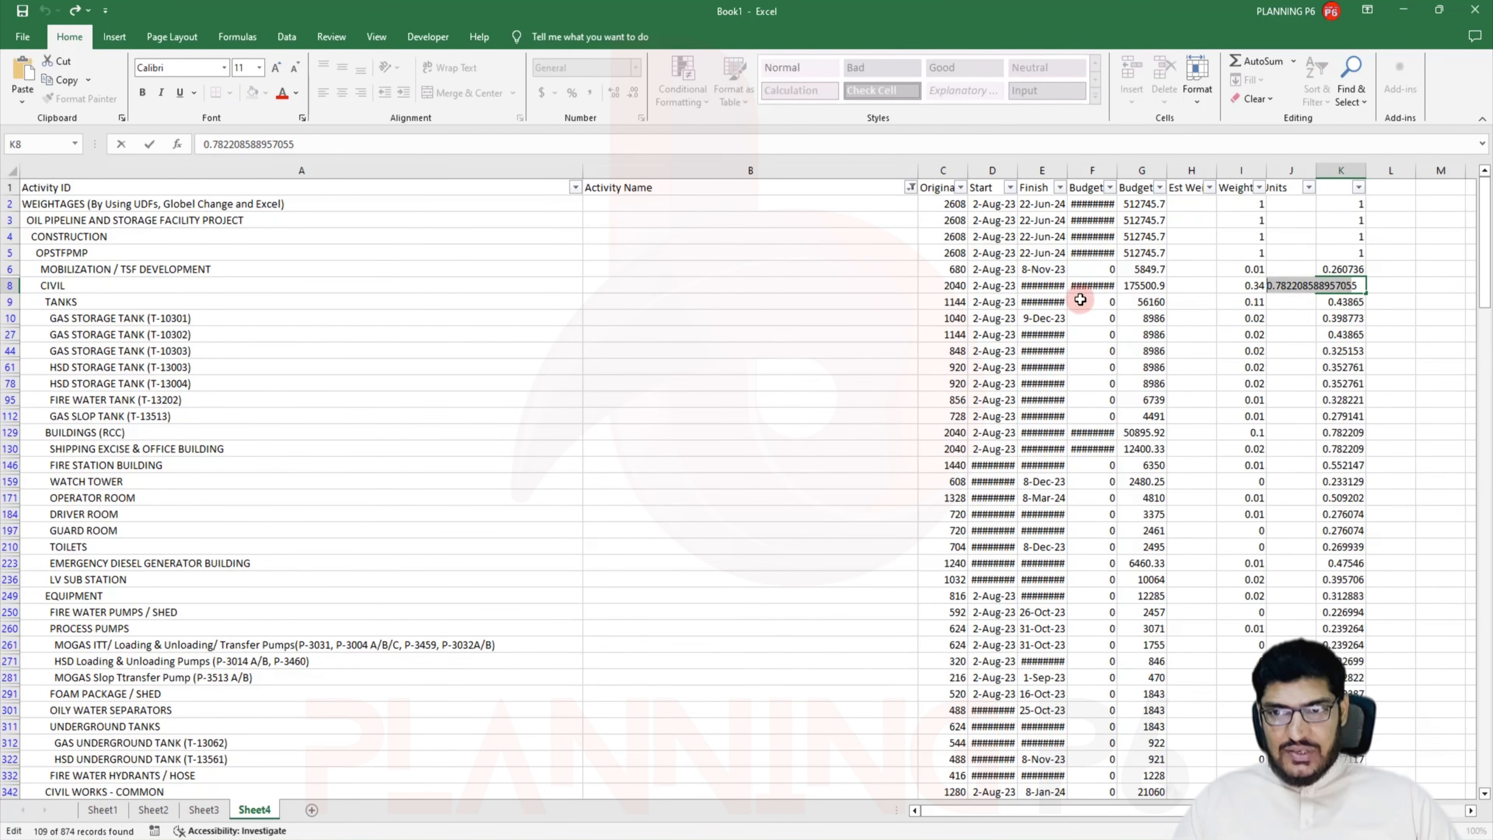
key(alt+Tab)
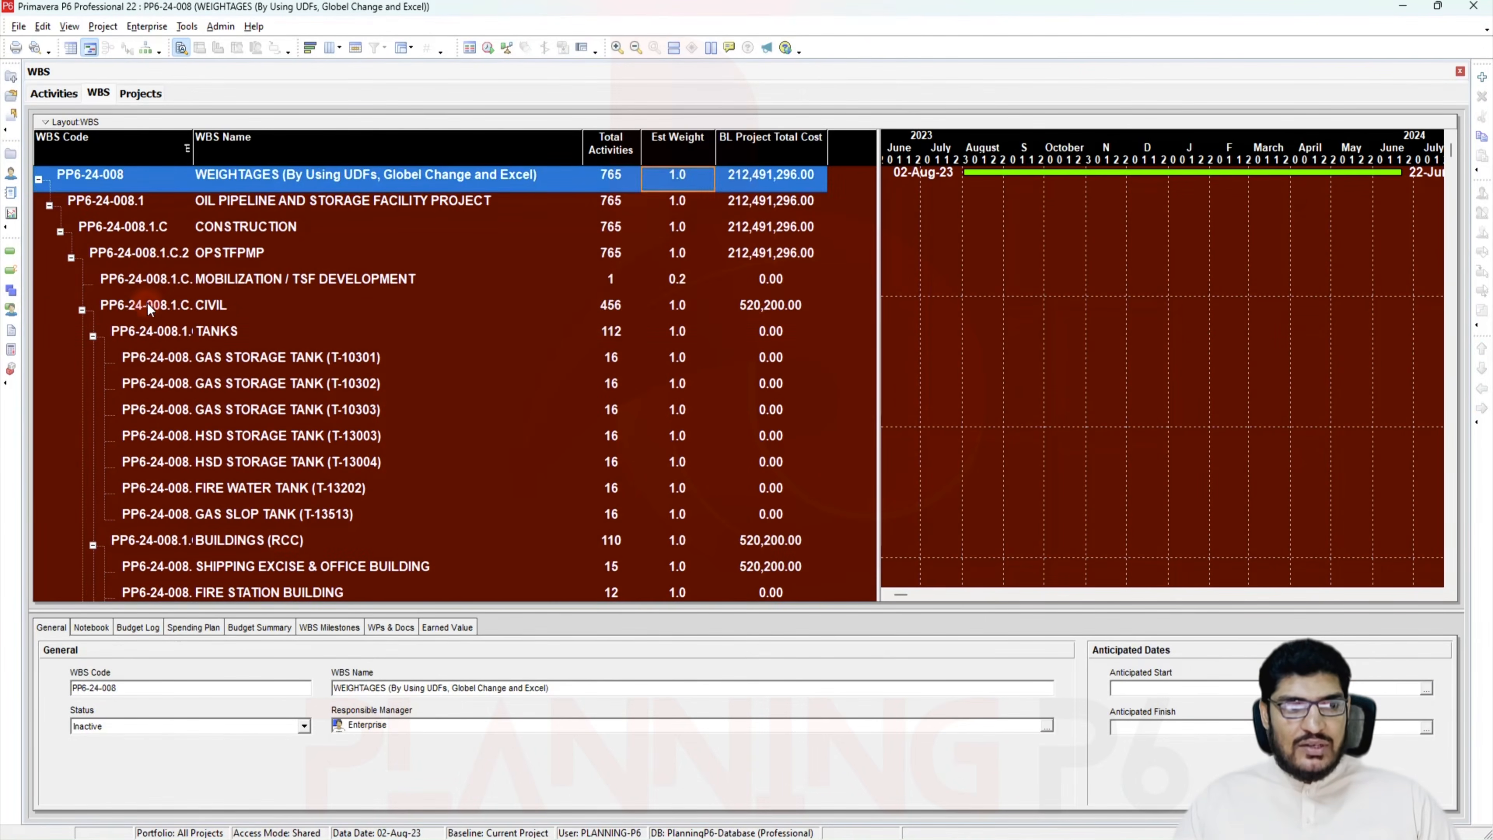
click(680, 305)
click(682, 304)
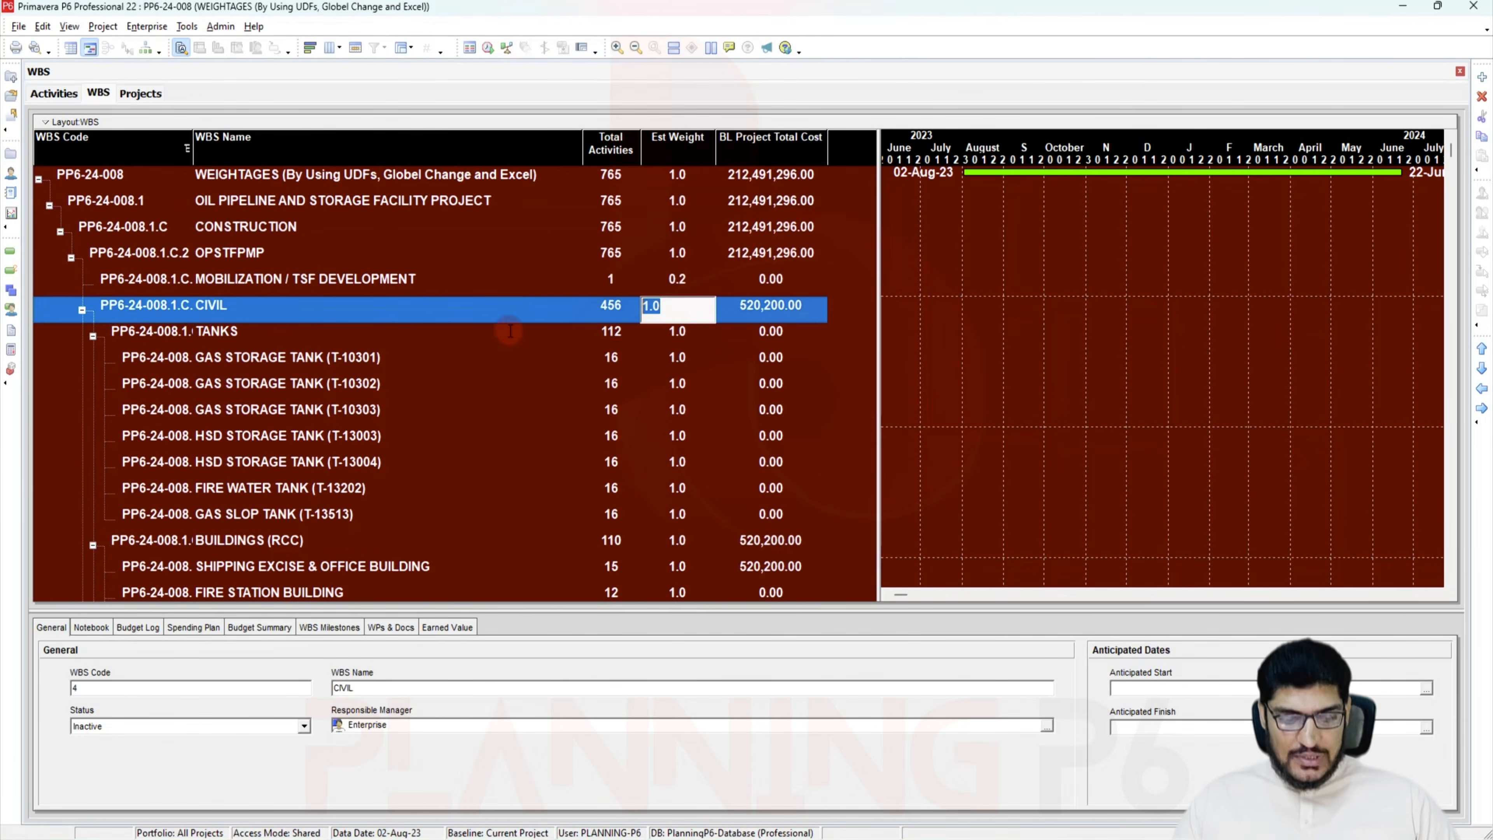
key(ctrl+v)
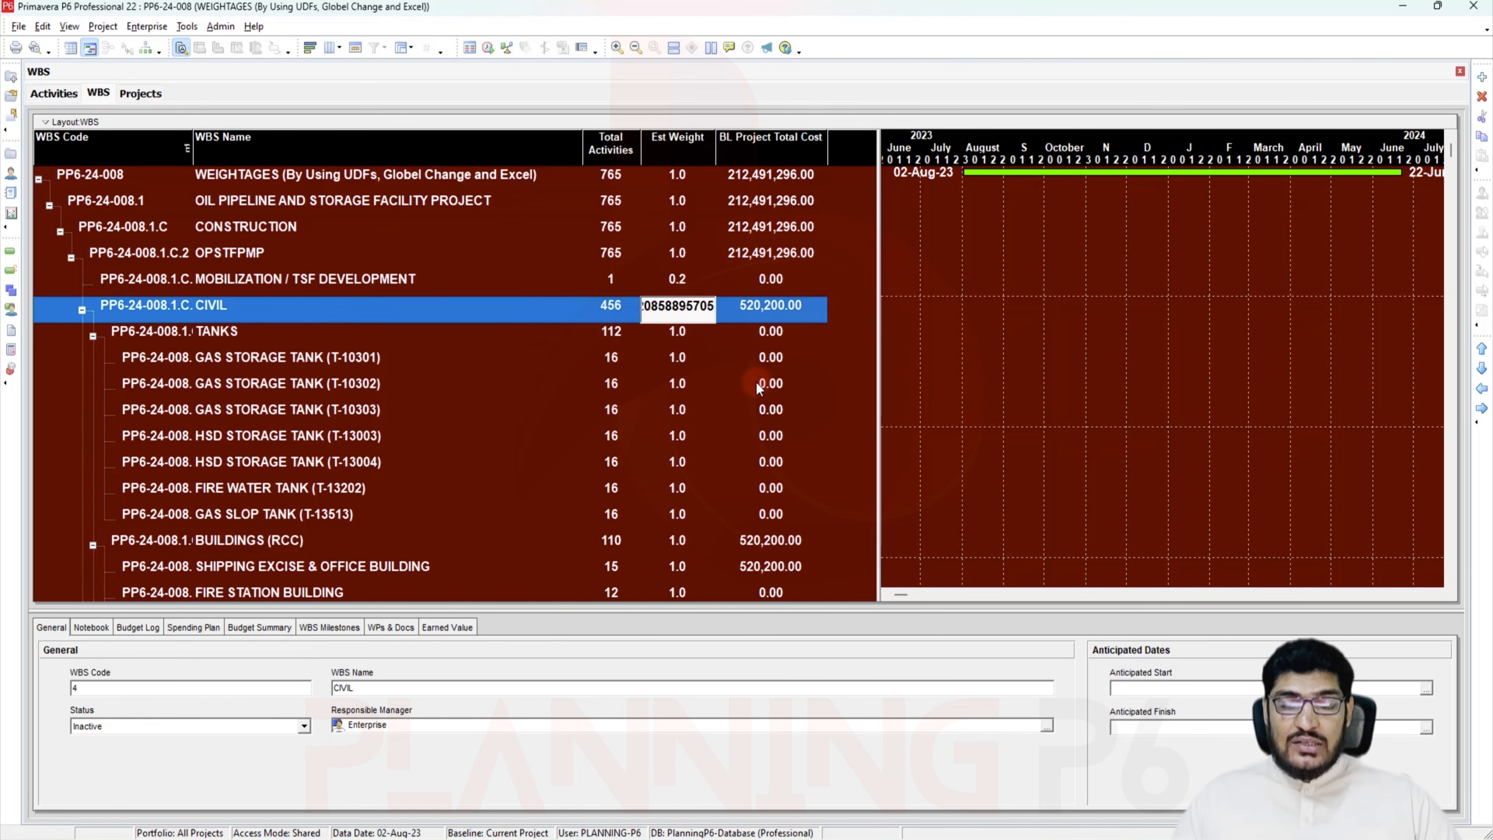
key(Return)
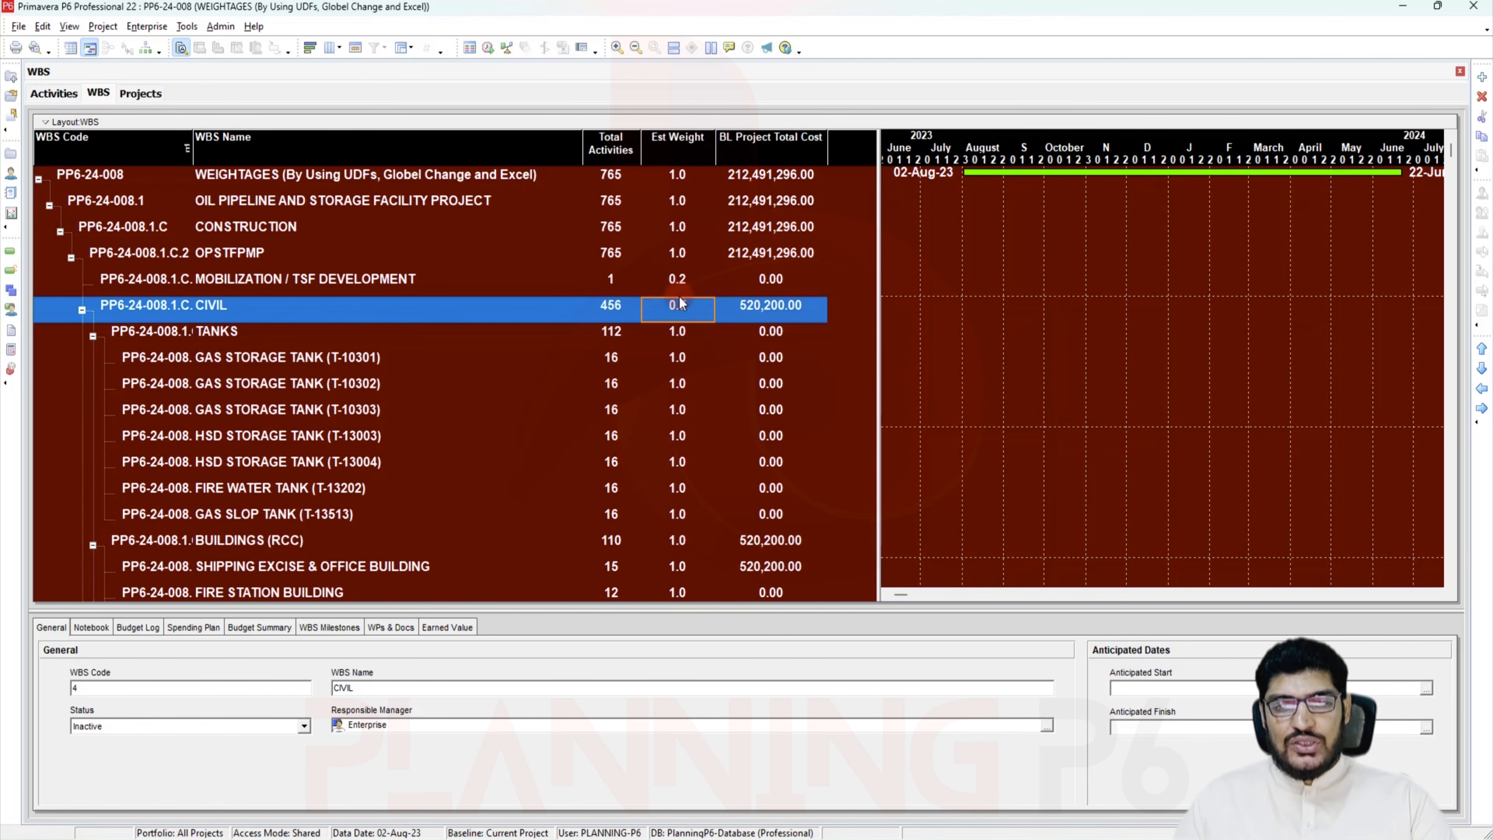
click(54, 93)
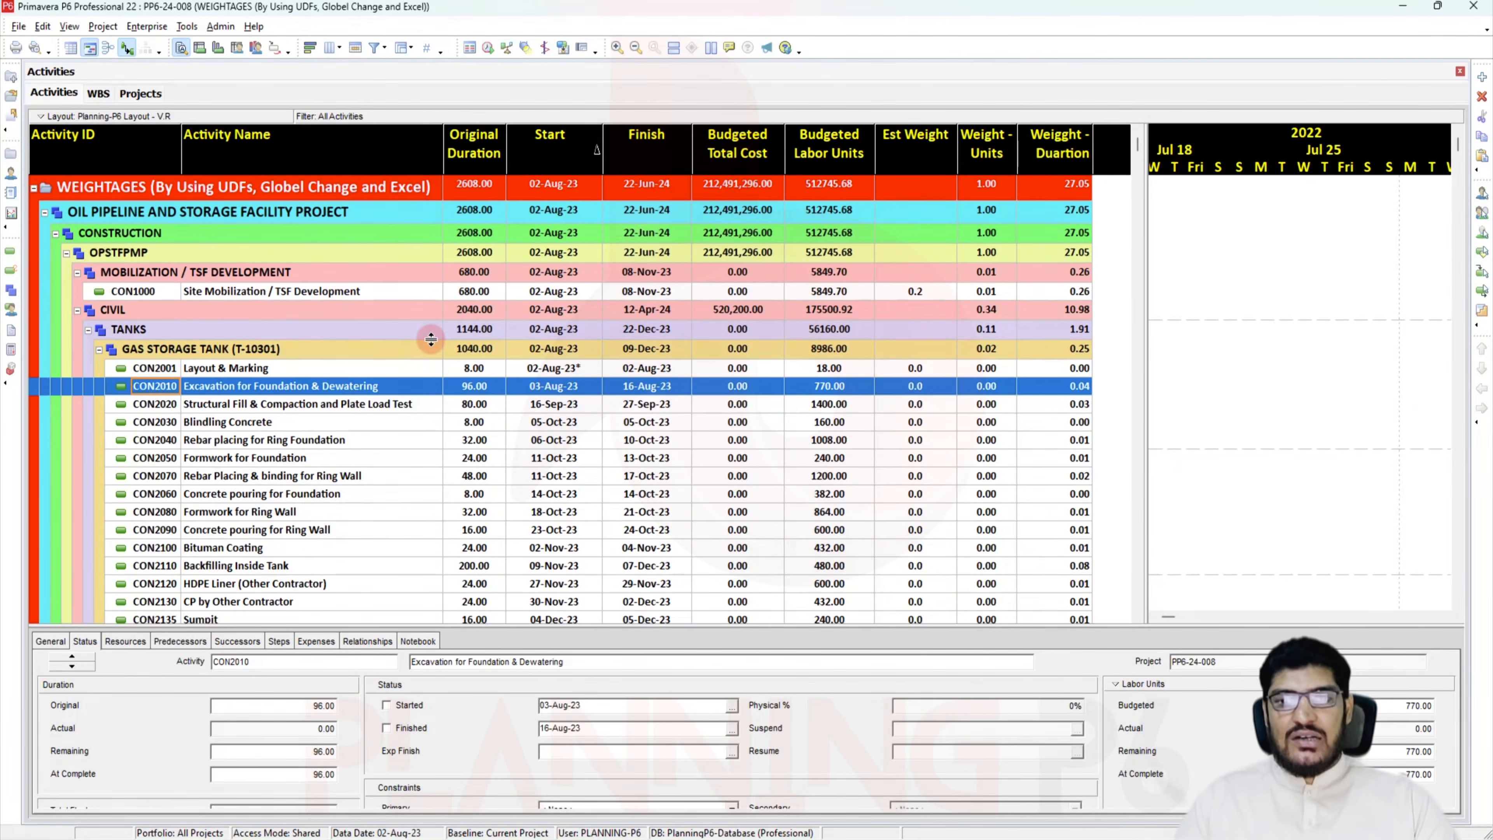